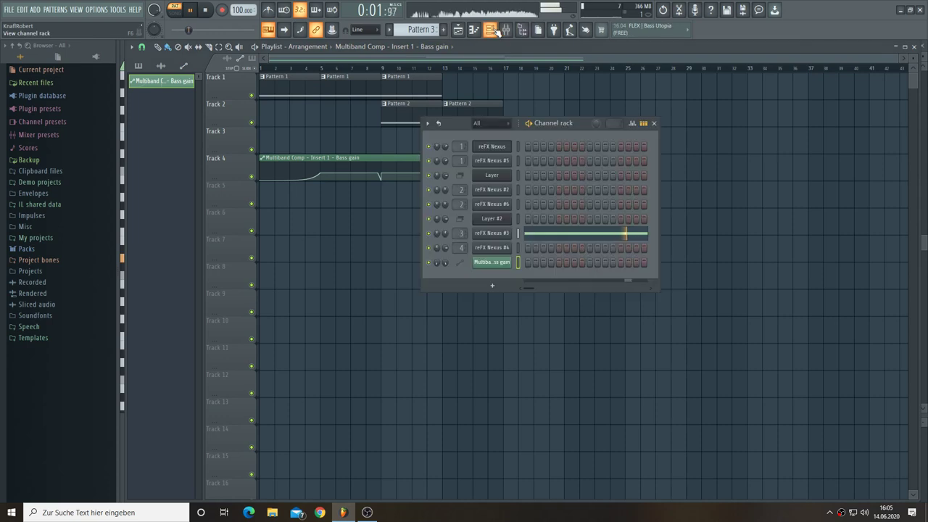
# Open the reFX Nexus #3 synth and examine its loaded preset in the preset library
pyautogui.click(492, 239)
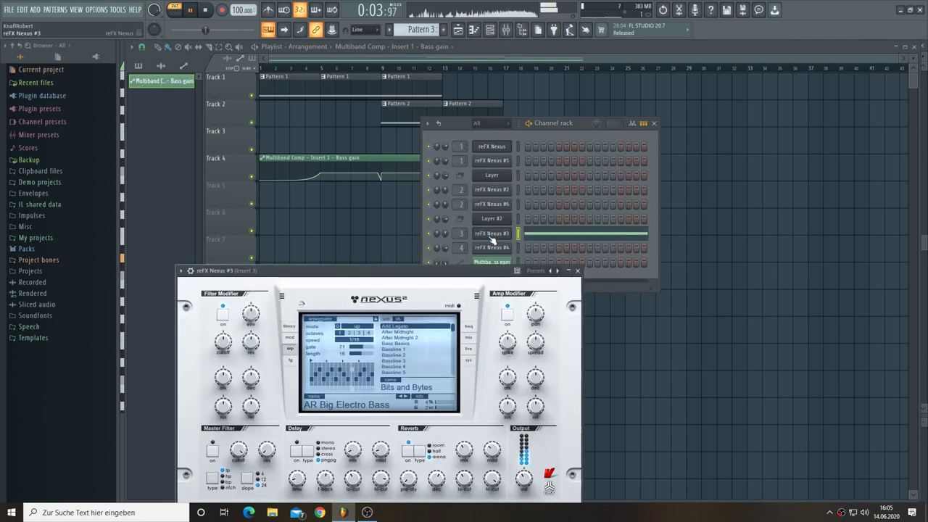
pyautogui.moveTo(404, 273); pyautogui.dragTo(617, 200)
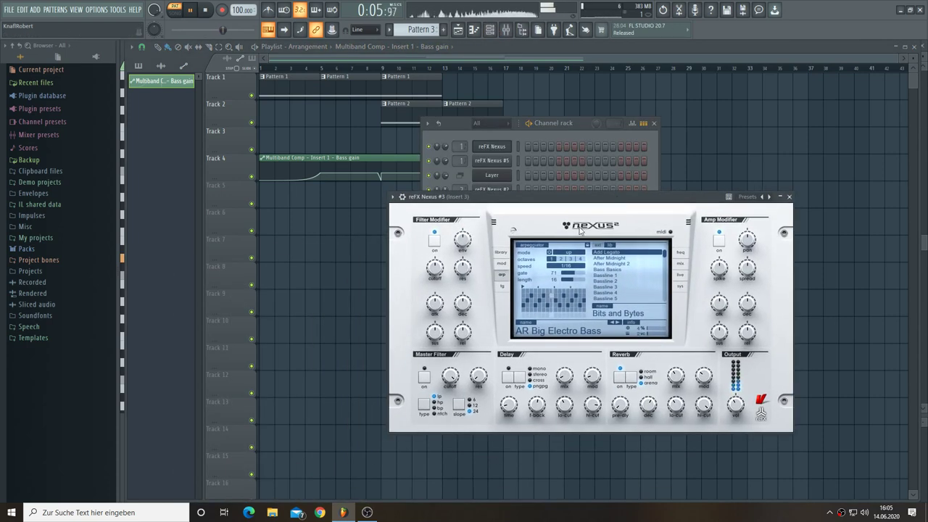
pyautogui.click(500, 252)
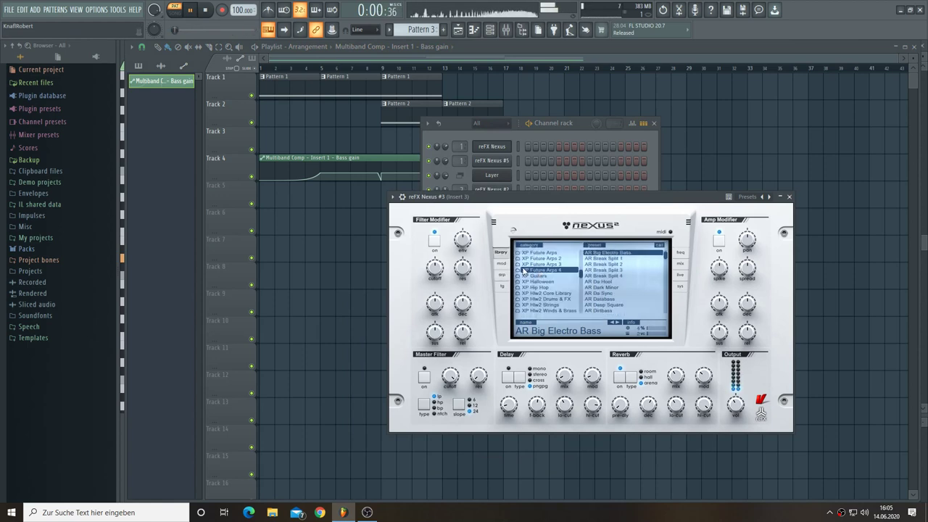
pyautogui.moveTo(485, 200); pyautogui.dragTo(412, 277)
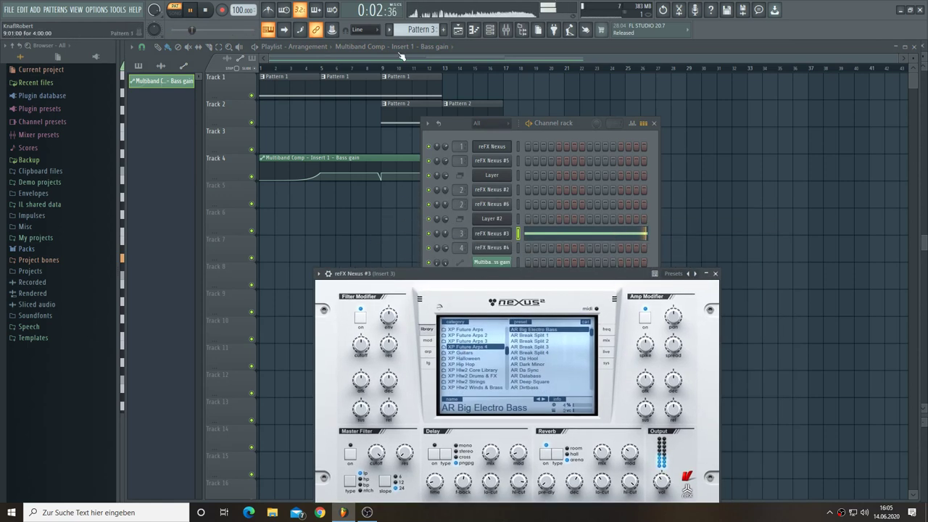
# Switch to Pattern 2 and examine Layer #2, the presets of its two child Nexus channels, and its piano roll notes
pyautogui.scroll(1, 418, 29)
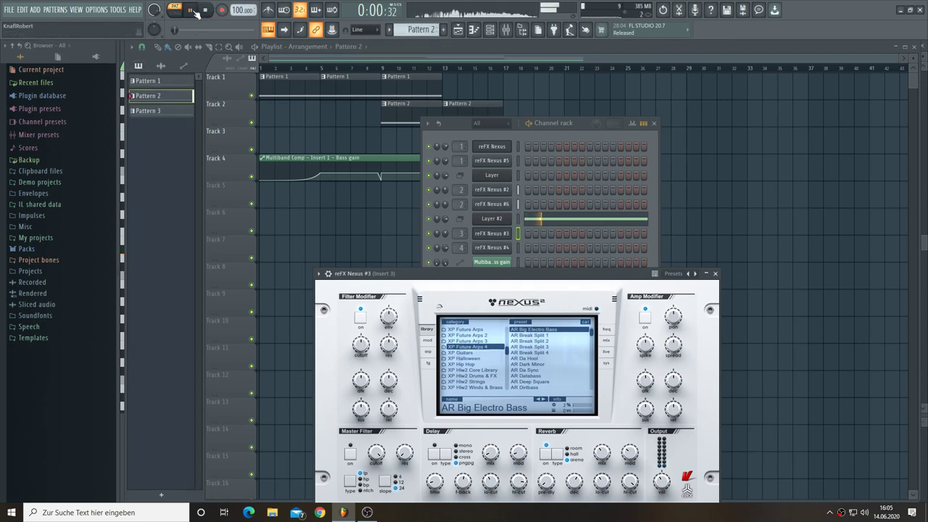
pyautogui.click(490, 219)
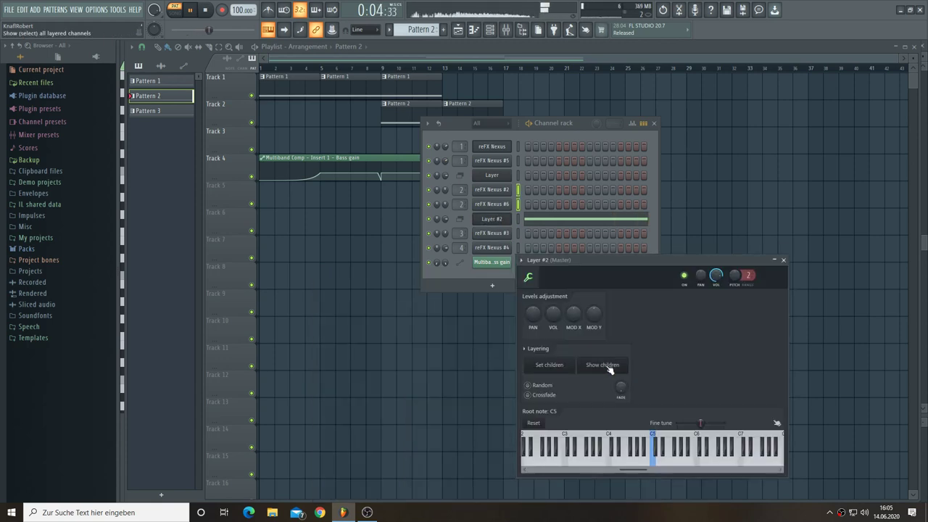
pyautogui.click(499, 207)
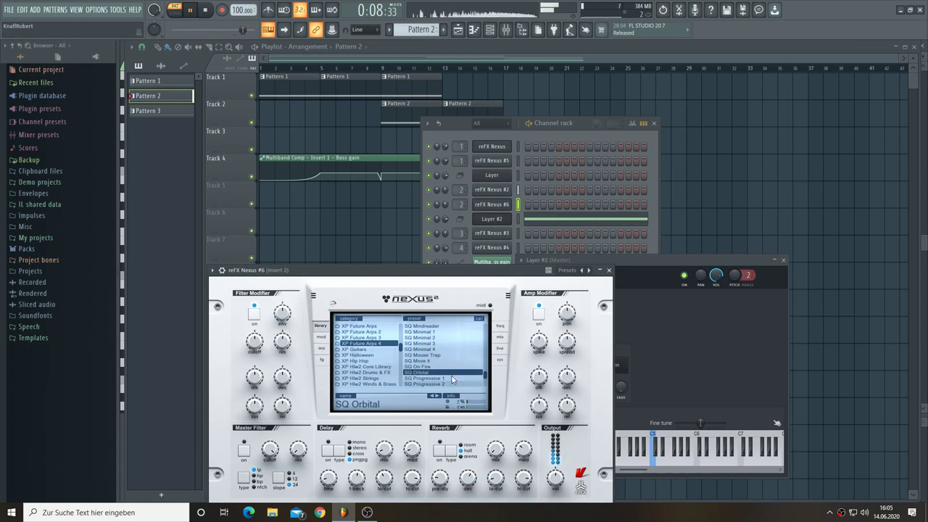
pyautogui.click(491, 191)
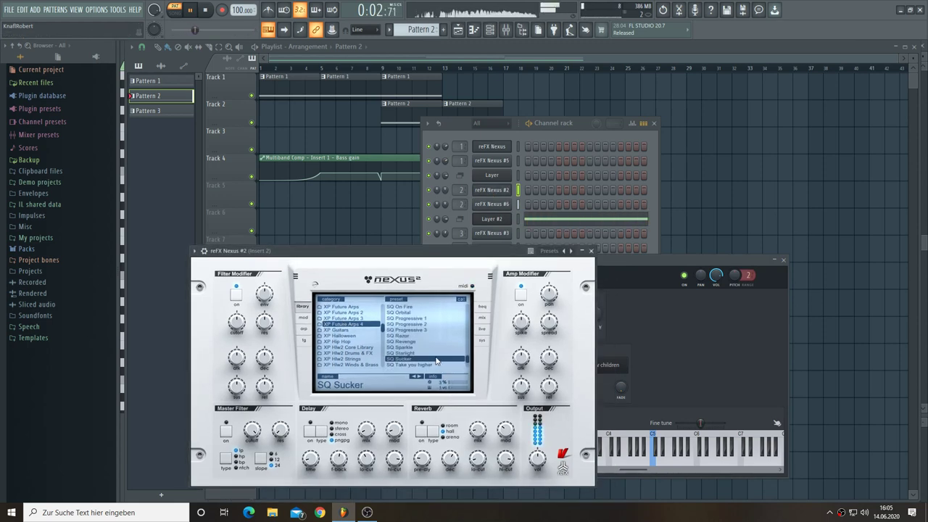
pyautogui.click(540, 226)
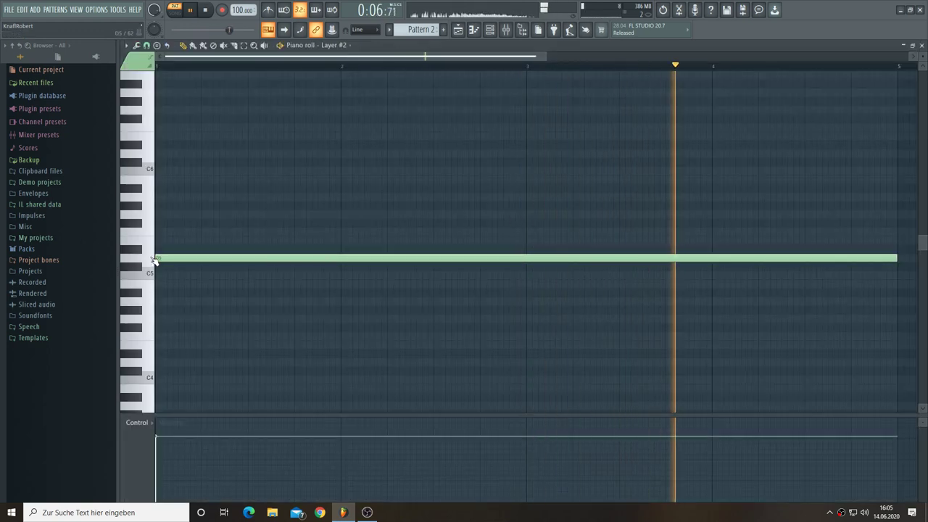
# Play Pattern 1 from the start and examine its Layer channel and the presets of the two child Nexus synths
pyautogui.click(490, 28)
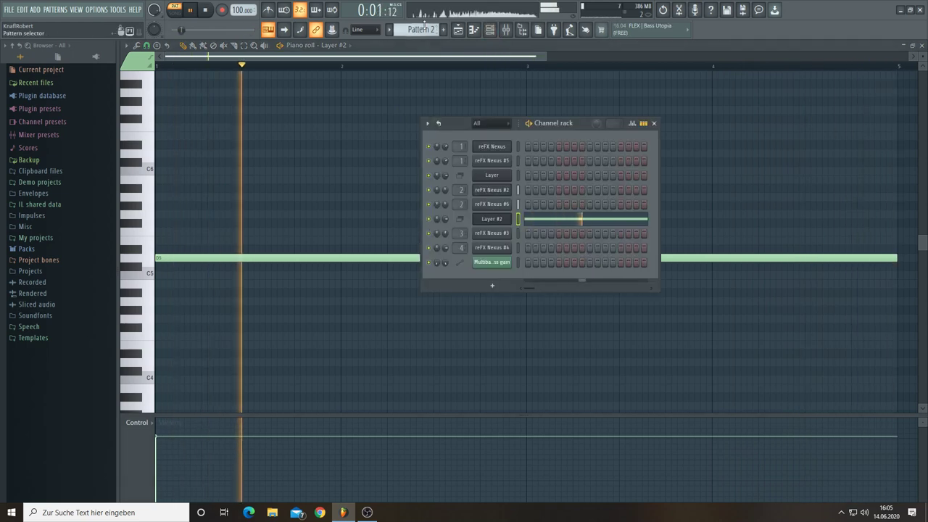
pyautogui.click(206, 10)
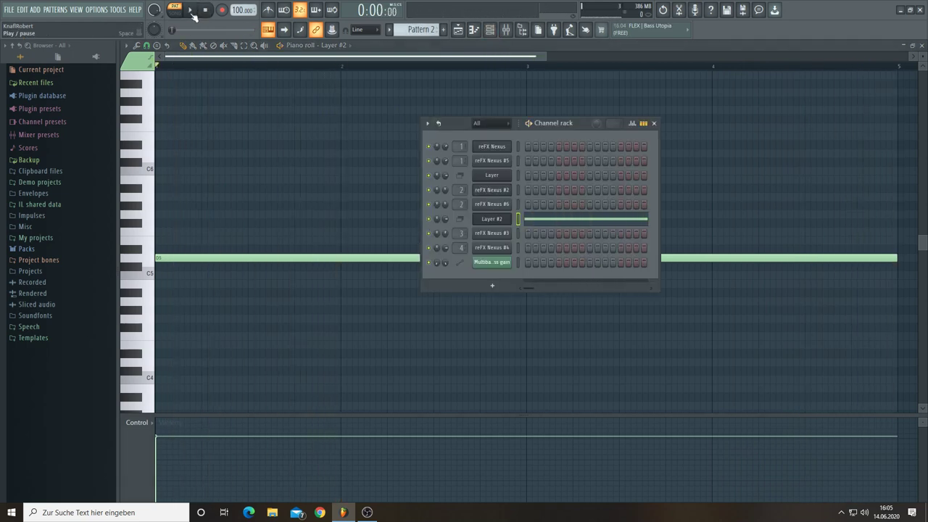
pyautogui.scroll(1, 410, 29)
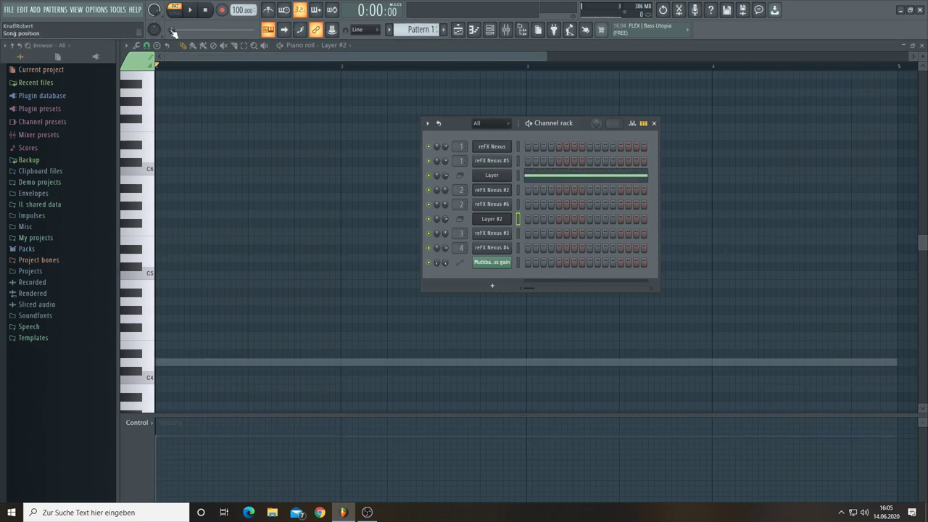
pyautogui.click(190, 12)
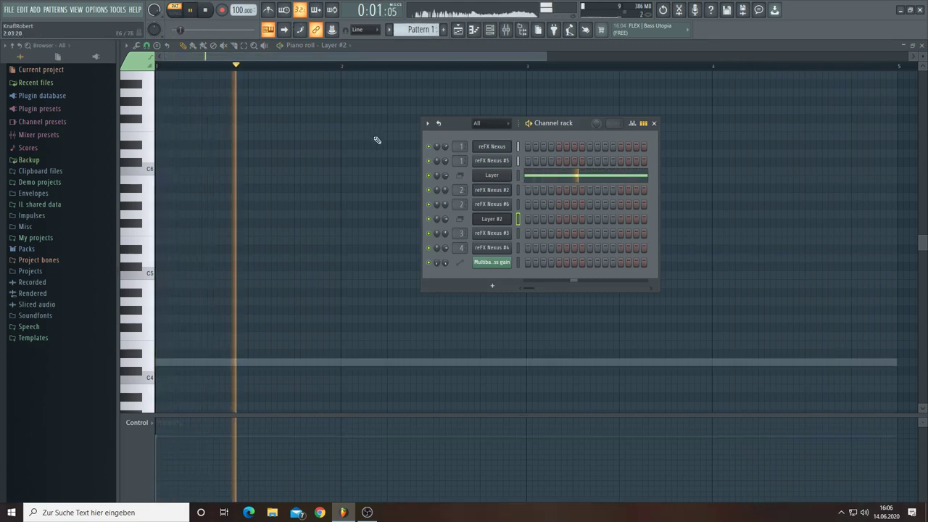
pyautogui.click(492, 176)
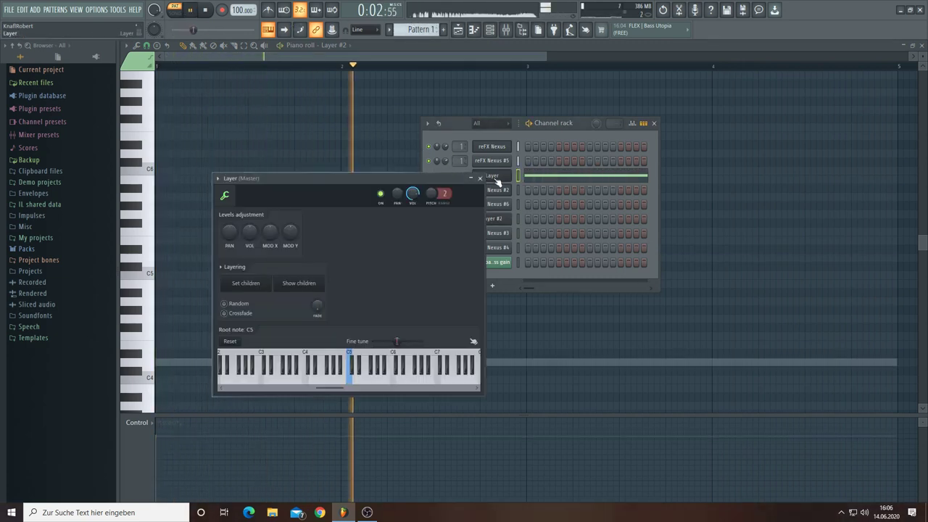
pyautogui.click(305, 285)
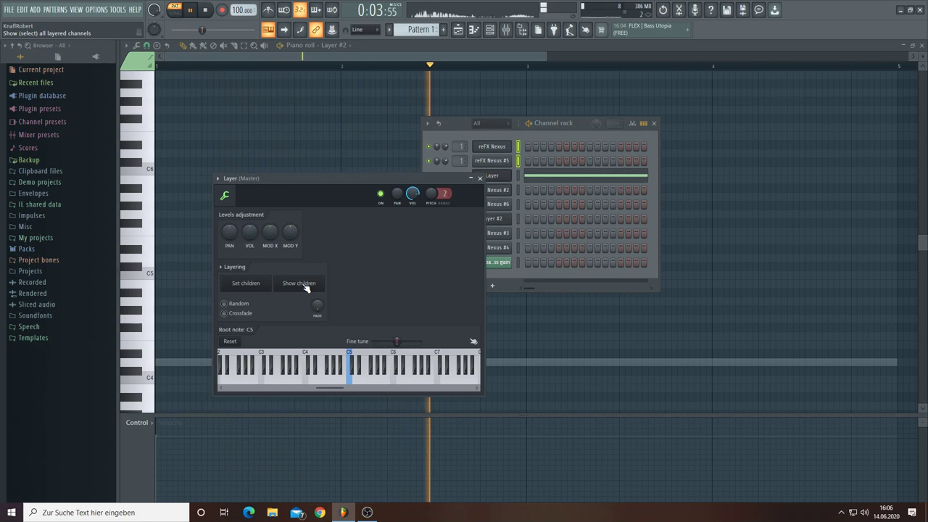
pyautogui.click(503, 160)
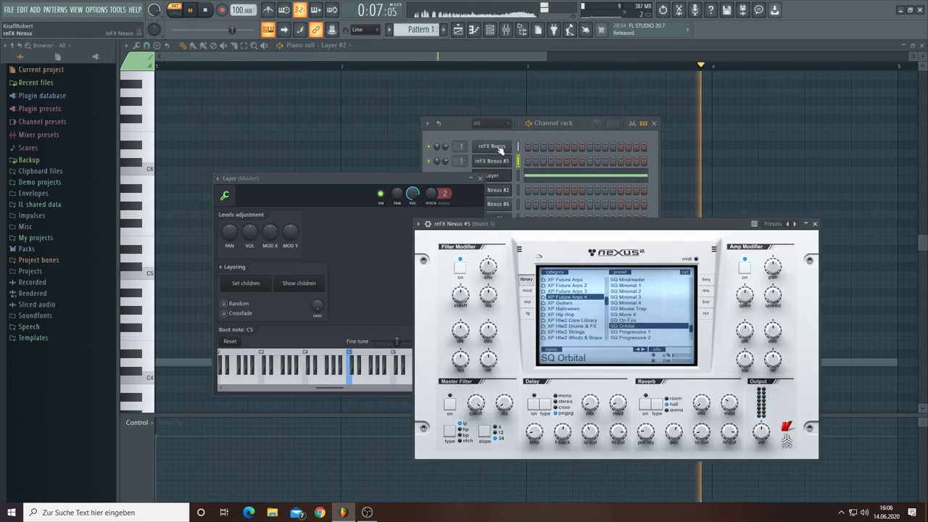
pyautogui.click(499, 147)
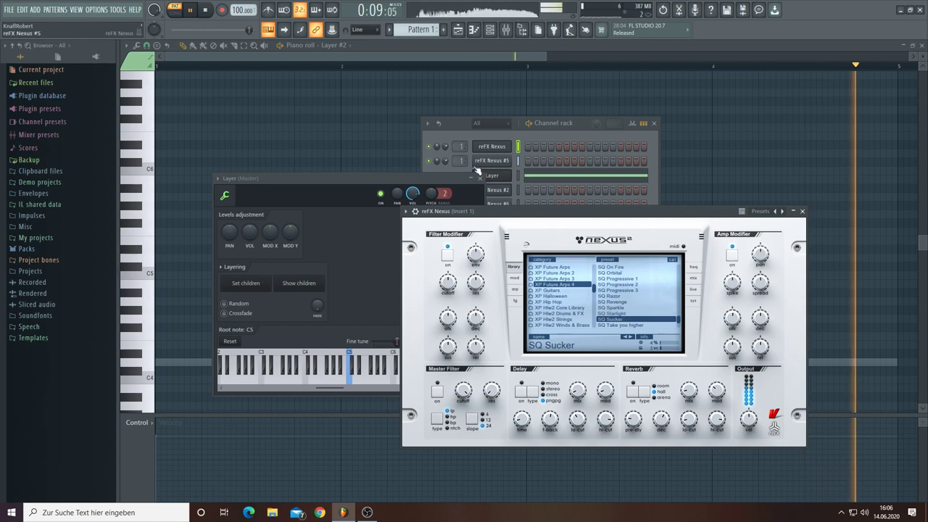
pyautogui.moveTo(446, 181); pyautogui.dragTo(364, 191)
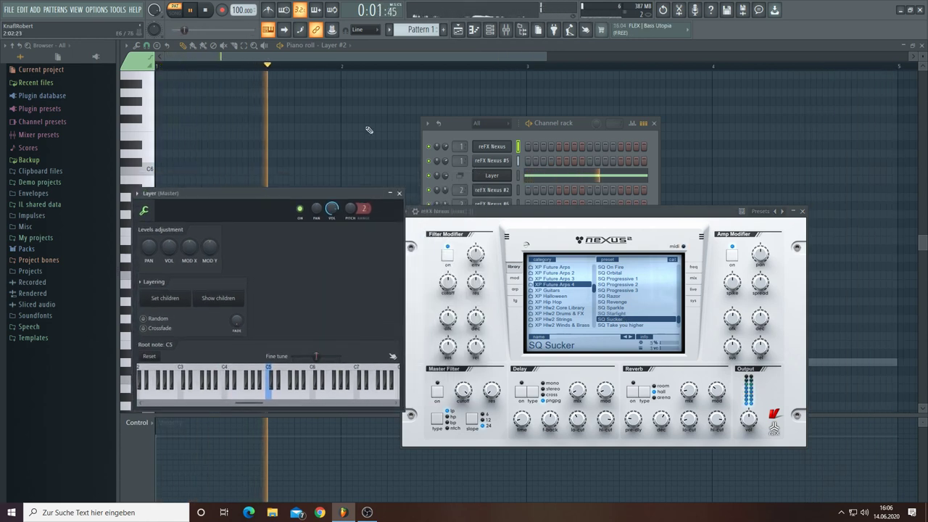
# Switch playback to song mode and move the Bass gain automation clip from Track 4 to Track 1 in the playlist
pyautogui.click(176, 11)
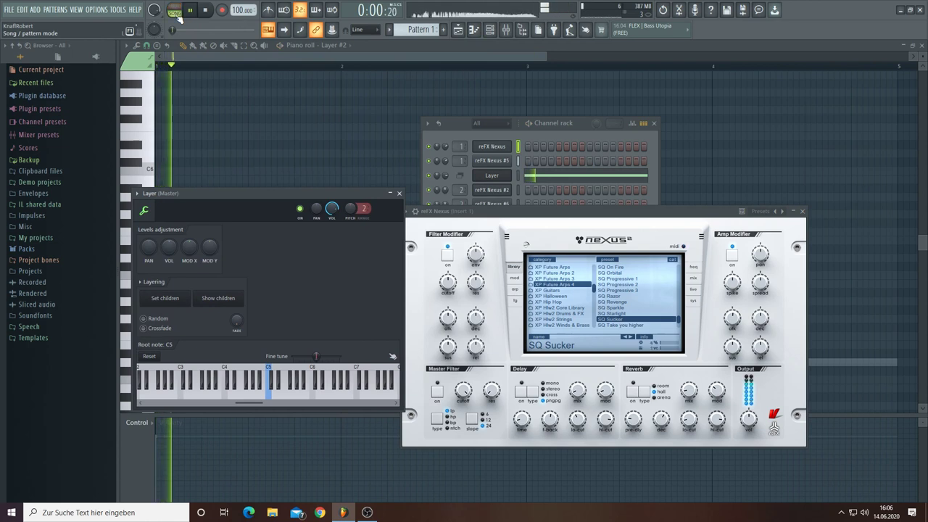
pyautogui.click(459, 29)
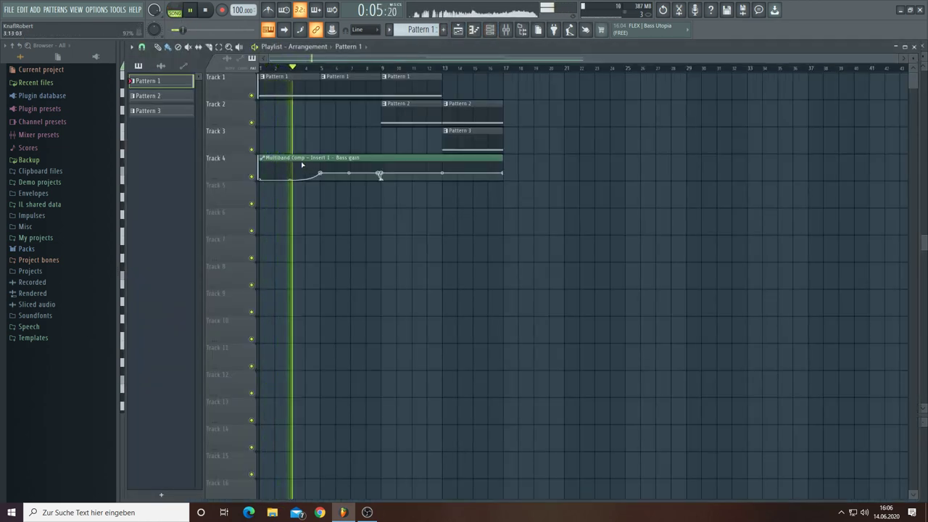
pyautogui.moveTo(296, 159); pyautogui.dragTo(296, 78)
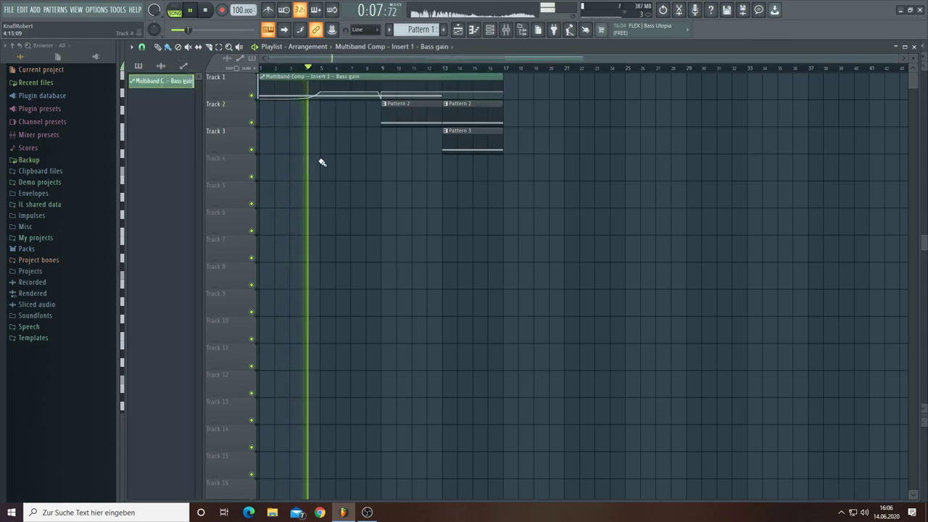
# Place four Pattern 1 clips in a row on Track 1, from bar 17 to bar 33
pyautogui.click(142, 67)
pyautogui.click(139, 80)
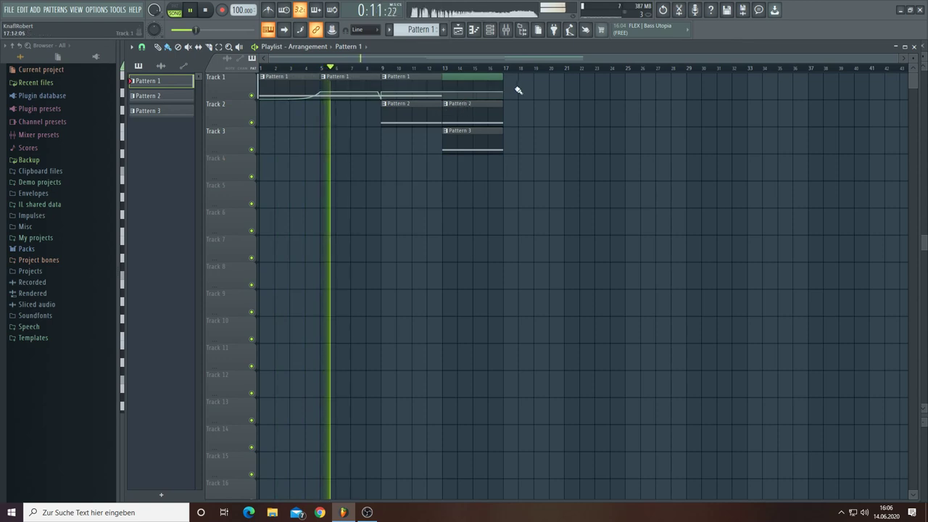
pyautogui.moveTo(507, 90)
pyautogui.mouseDown()
pyautogui.moveTo(724, 98)
pyautogui.moveTo(664, 84)
pyautogui.mouseUp()
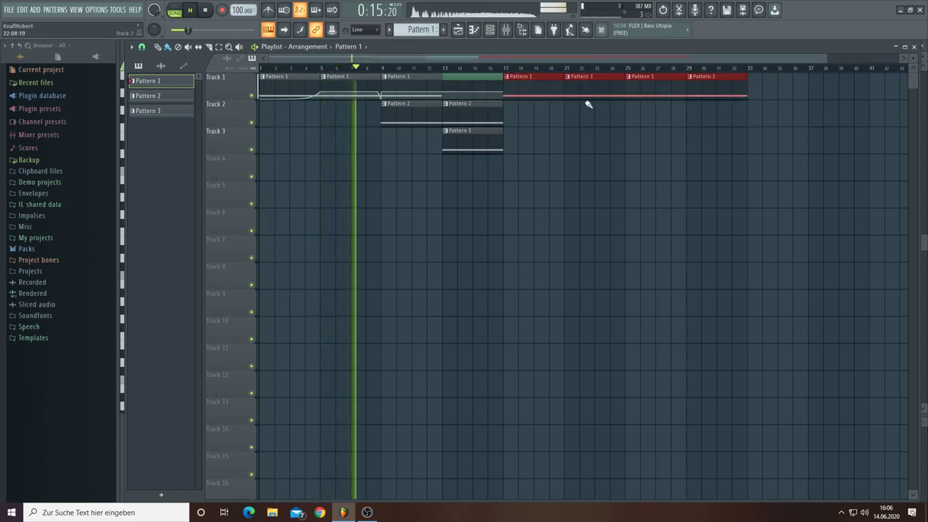
# Select the Pattern 2 and Pattern 3 clips at bar 13 and duplicate them nine times, up to bar 53
pyautogui.moveTo(516, 100); pyautogui.dragTo(473, 135)
pyautogui.hotkey('ctrl', 'b')
pyautogui.hotkey('ctrl', 'b')
pyautogui.hotkey('ctrl', 'b')
pyautogui.hotkey('ctrl', 'b')
pyautogui.hotkey('ctrl', 'b')
pyautogui.hotkey('ctrl', 'b')
pyautogui.hotkey('ctrl', 'b')
pyautogui.hotkey('ctrl', 'b')
pyautogui.hotkey('ctrl', 'b')
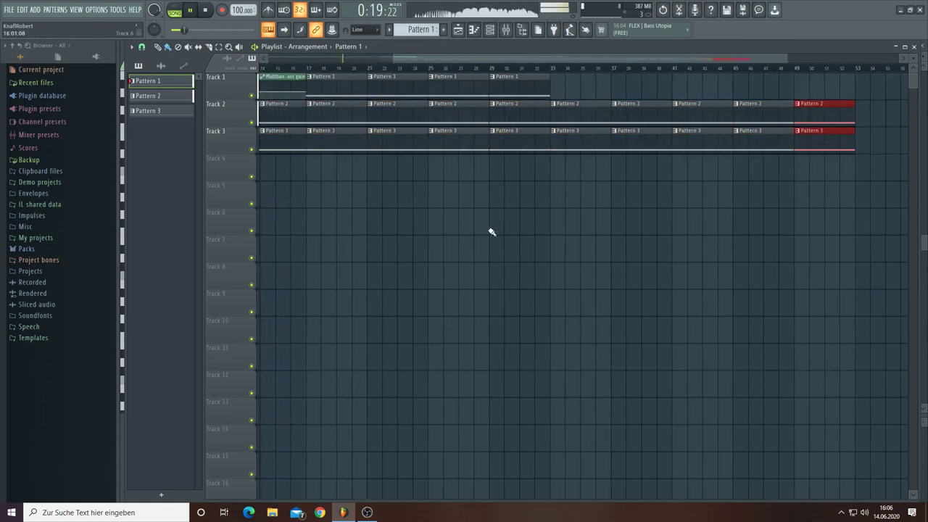
# Extend Track 1 with five more Pattern 1 clips from bar 33 to bar 53, and clear the clip selection
pyautogui.click(511, 89)
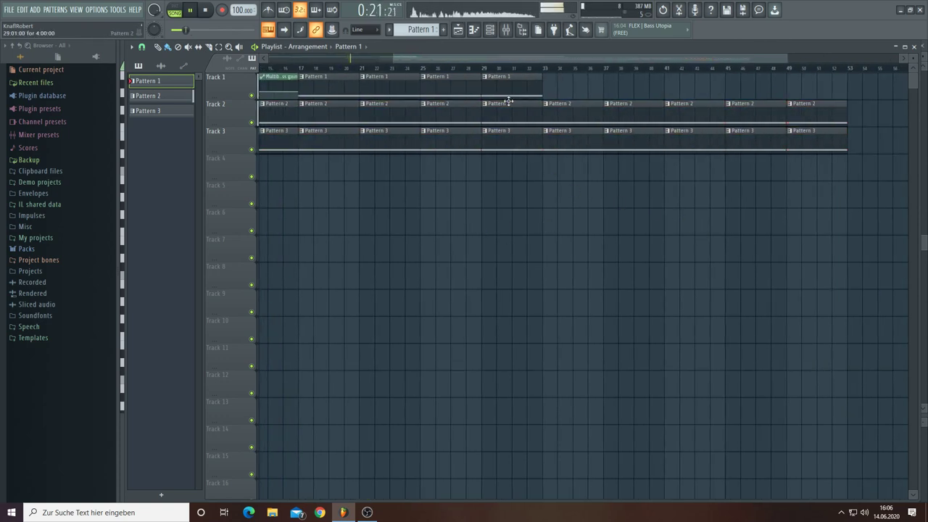
pyautogui.moveTo(548, 84); pyautogui.dragTo(823, 102)
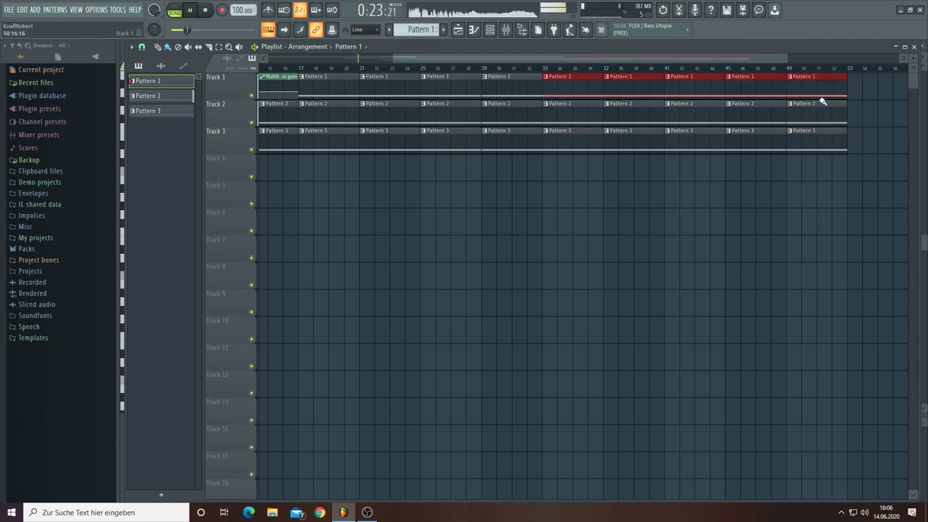
pyautogui.moveTo(387, 56); pyautogui.dragTo(304, 58)
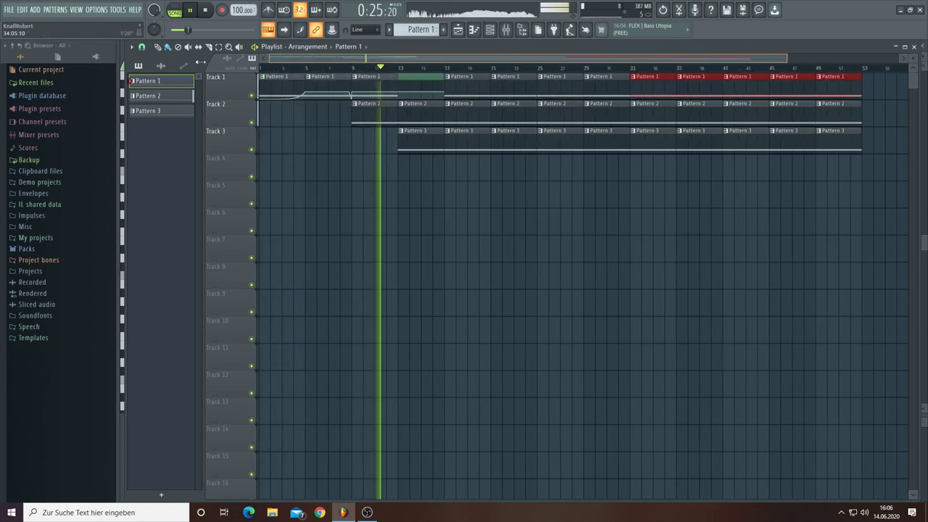
pyautogui.click(318, 196)
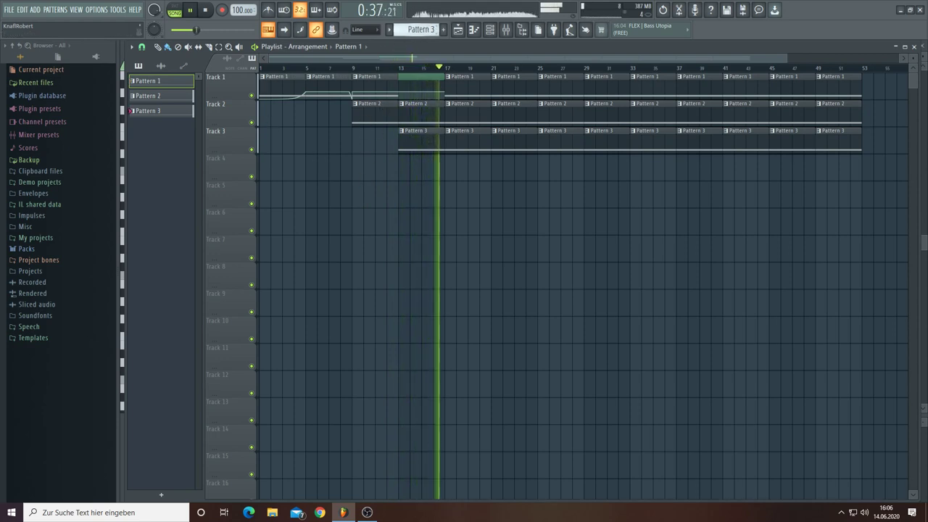
# Create an empty Pattern 4 and show the channel rack below the playlist clips
pyautogui.click(443, 29)
pyautogui.click(490, 30)
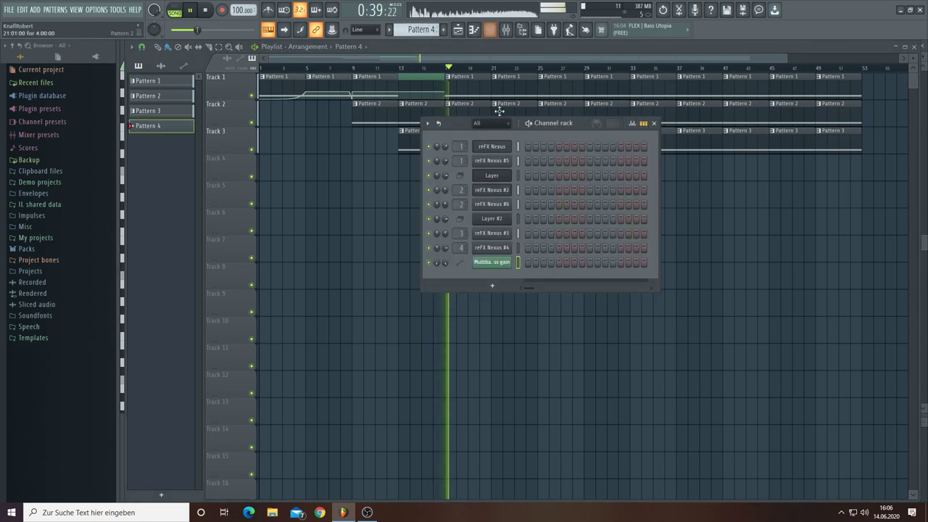
pyautogui.moveTo(548, 128); pyautogui.dragTo(426, 223)
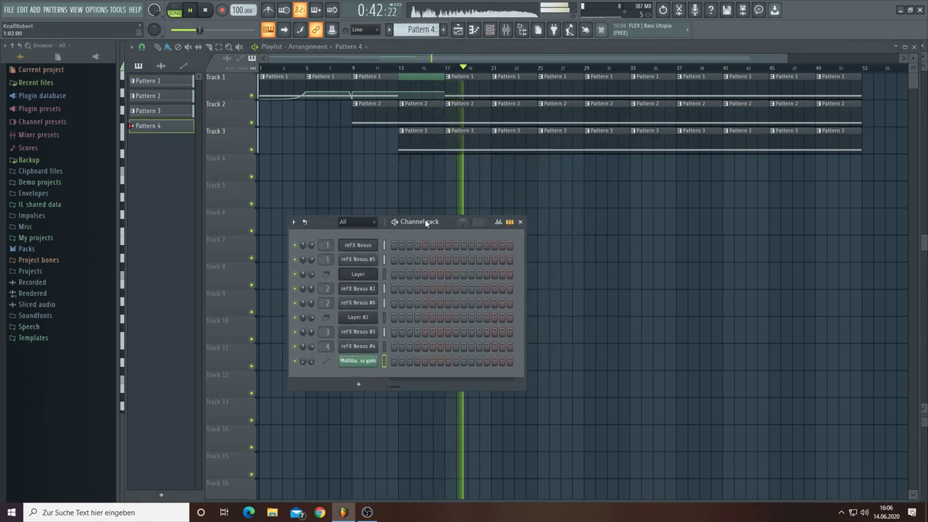
# Browse the preset categories of reFX Nexus #4 and clone its channel
pyautogui.click(357, 346)
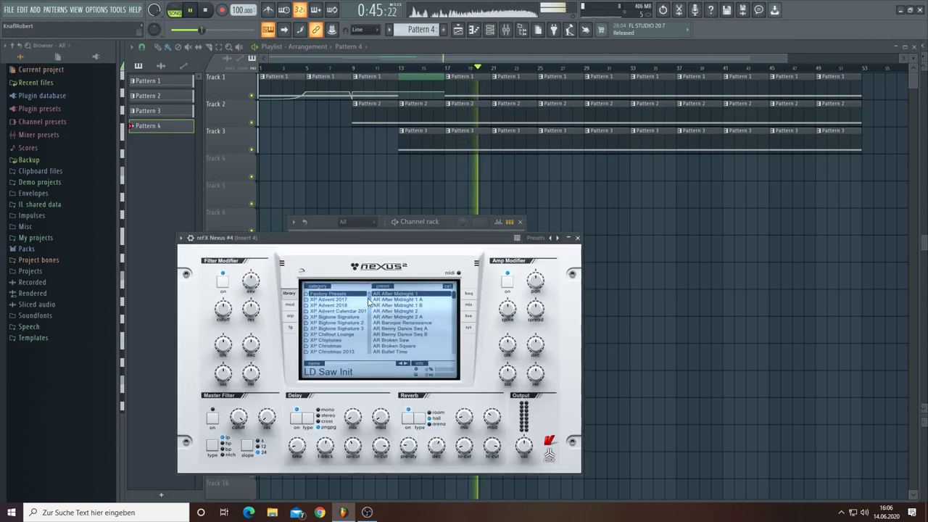
pyautogui.scroll(-5, 368, 300)
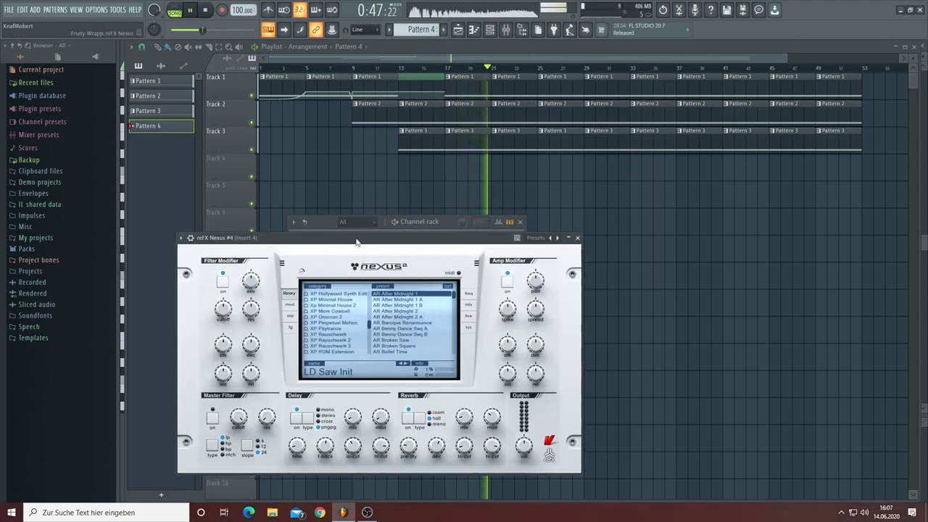
pyautogui.moveTo(356, 241); pyautogui.dragTo(616, 216)
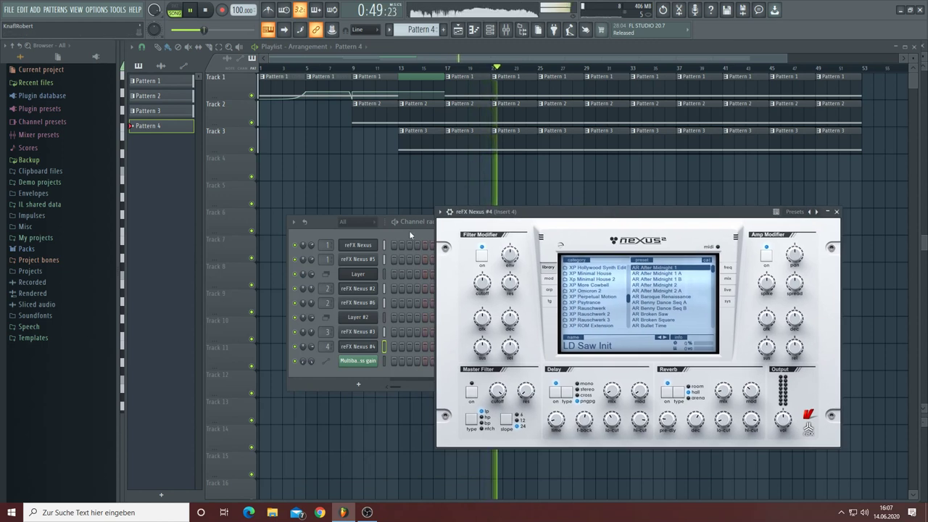
pyautogui.rightClick(359, 349)
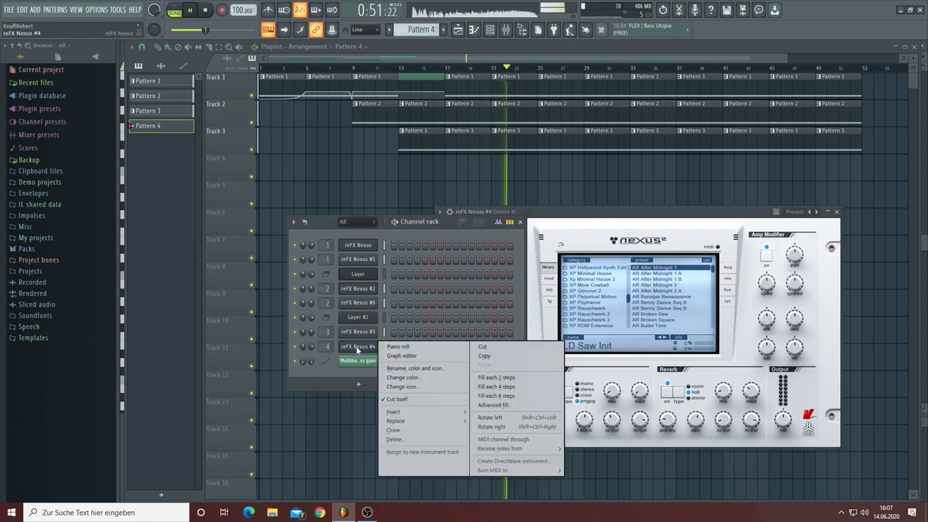
pyautogui.click(394, 429)
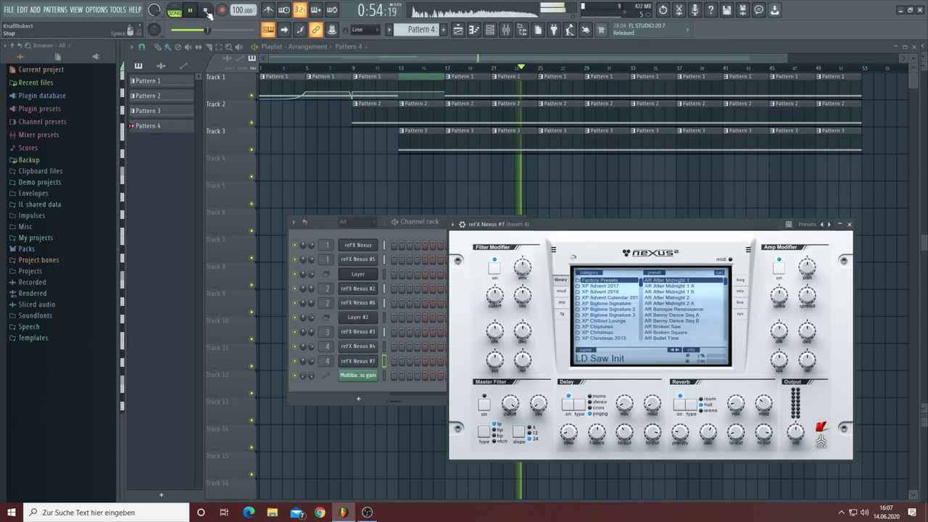
# Stop playback, clone the reFX Nexus #7 channel four times, and route Nexus #7 through #11 to mixer tracks 5 to 9
pyautogui.press('space')
pyautogui.rightClick(356, 362)
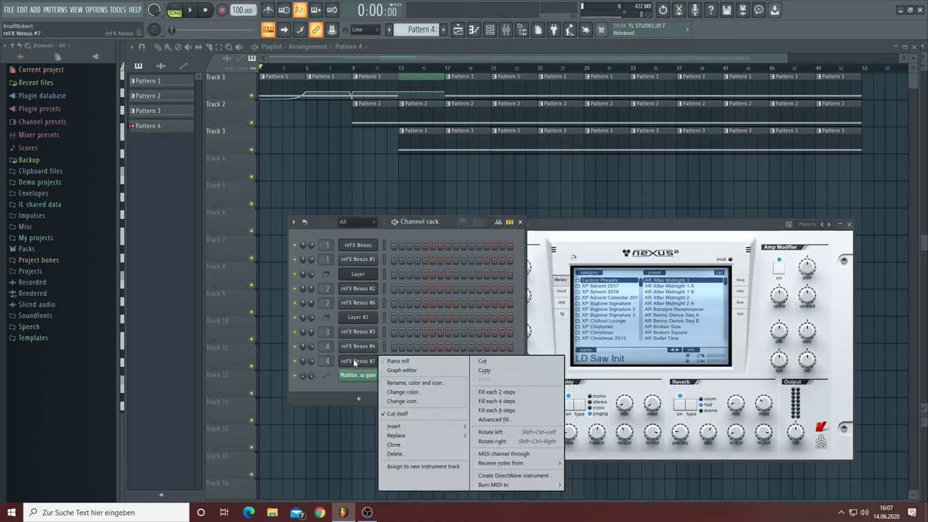
pyautogui.click(394, 444)
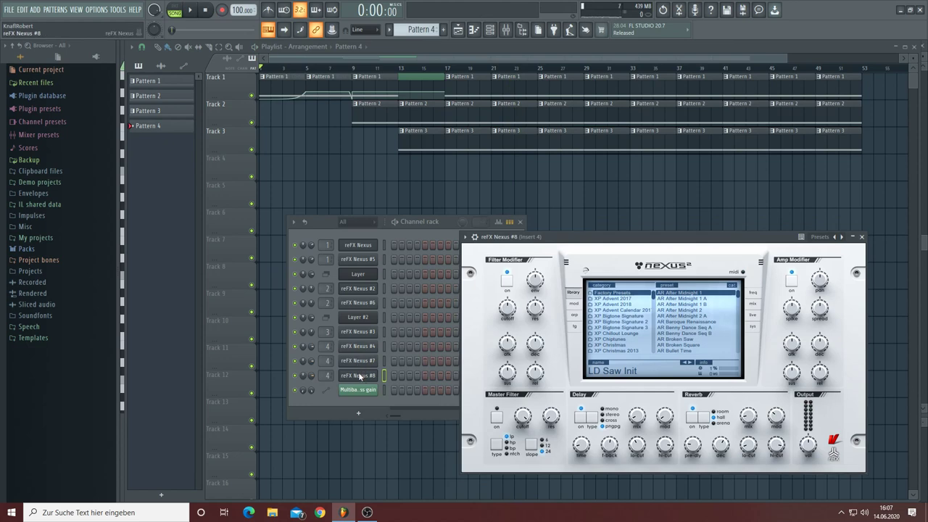
pyautogui.rightClick(359, 375)
pyautogui.click(394, 447)
pyautogui.rightClick(360, 389)
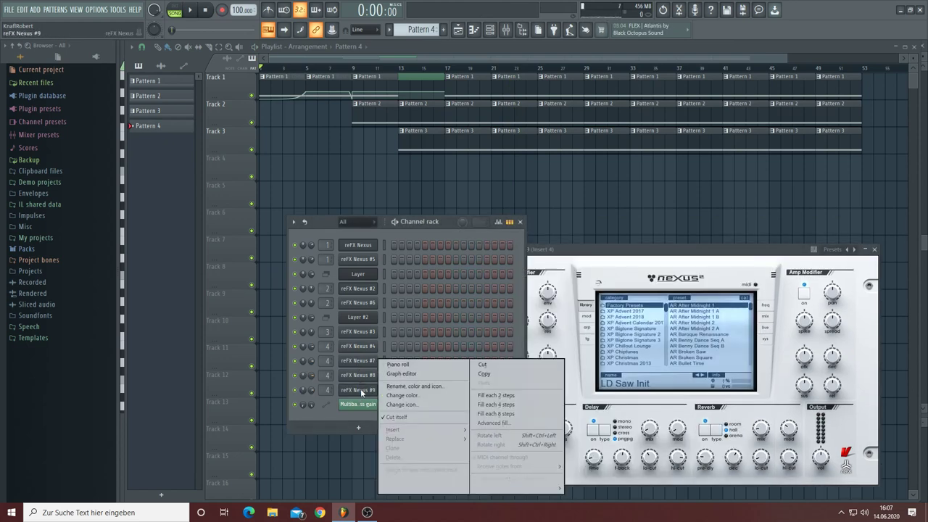
pyautogui.click(393, 447)
pyautogui.rightClick(363, 402)
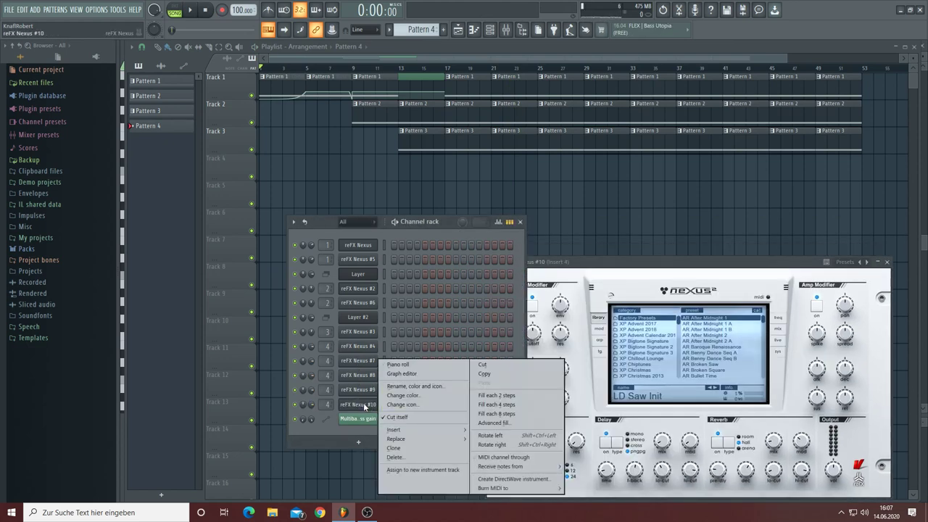
pyautogui.click(393, 447)
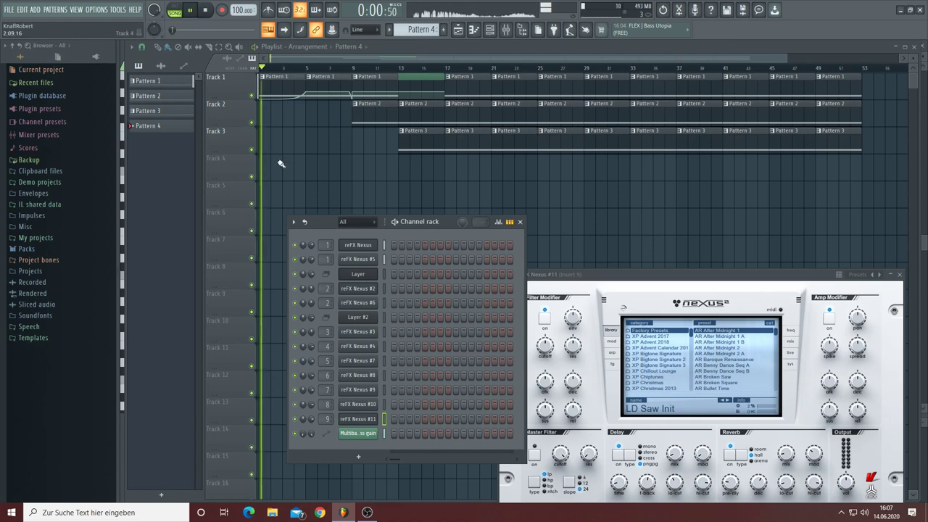
# Load the AR Drama Lead preset from XP Future Arps 4 in reFX Nexus #4 and set its output to 33
pyautogui.click(356, 347)
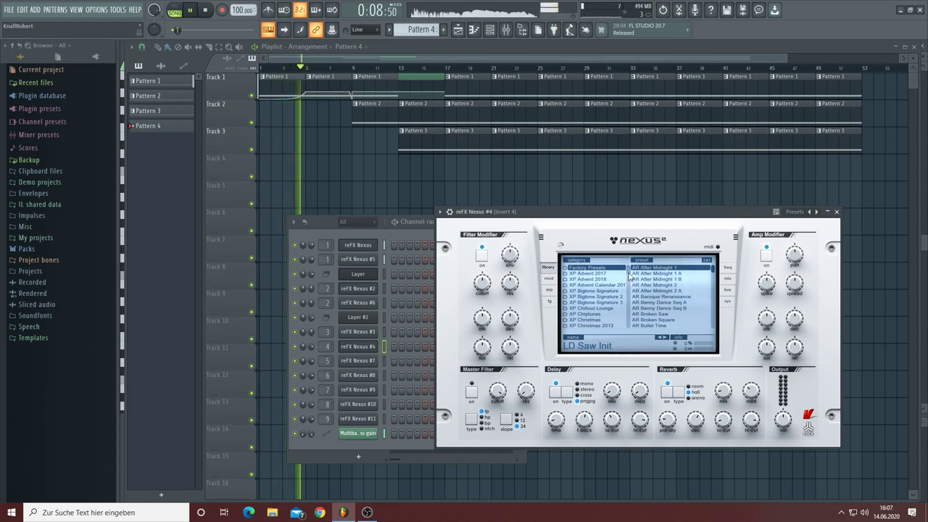
pyautogui.moveTo(629, 276); pyautogui.dragTo(629, 288)
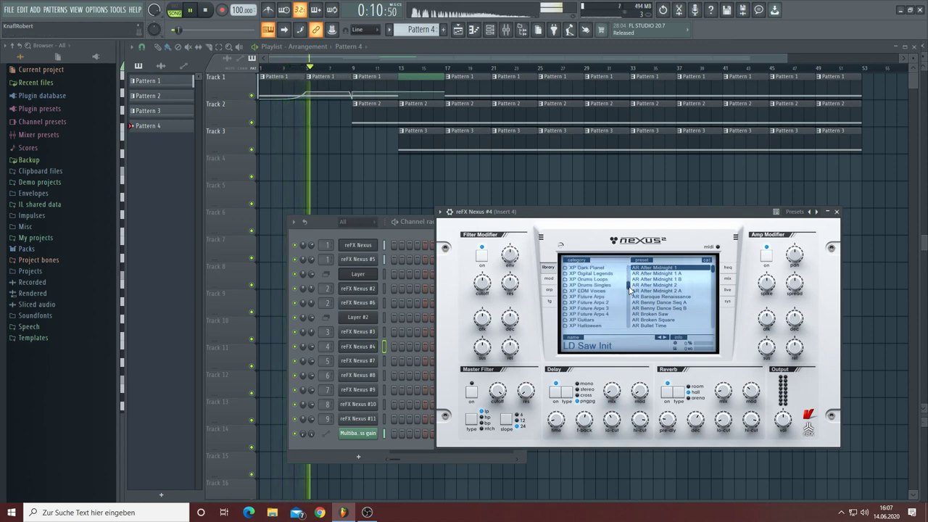
pyautogui.scroll(-1, 630, 290)
pyautogui.click(622, 297)
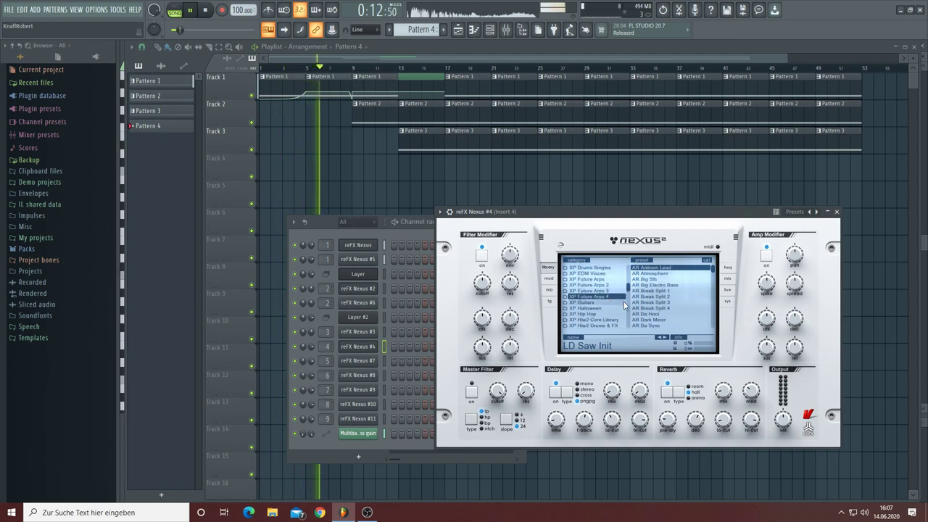
pyautogui.scroll(-5, 711, 294)
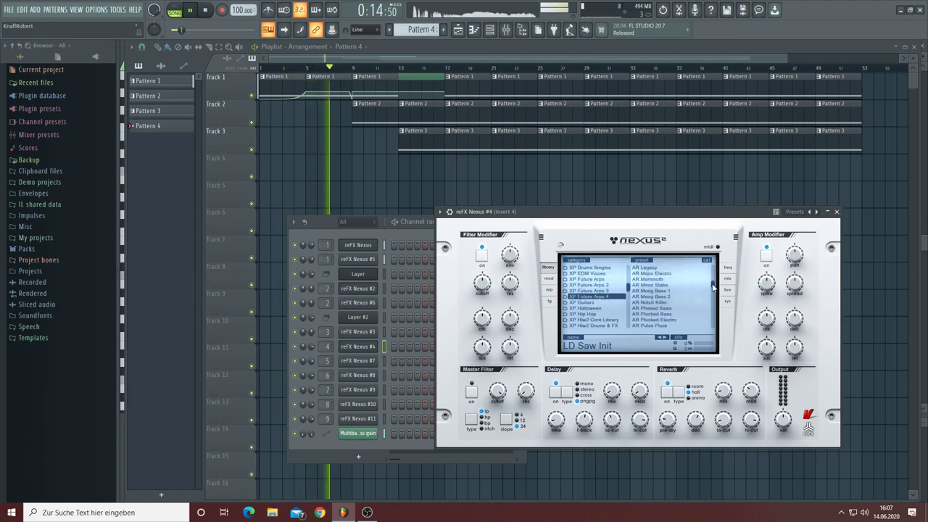
pyautogui.scroll(3, 712, 290)
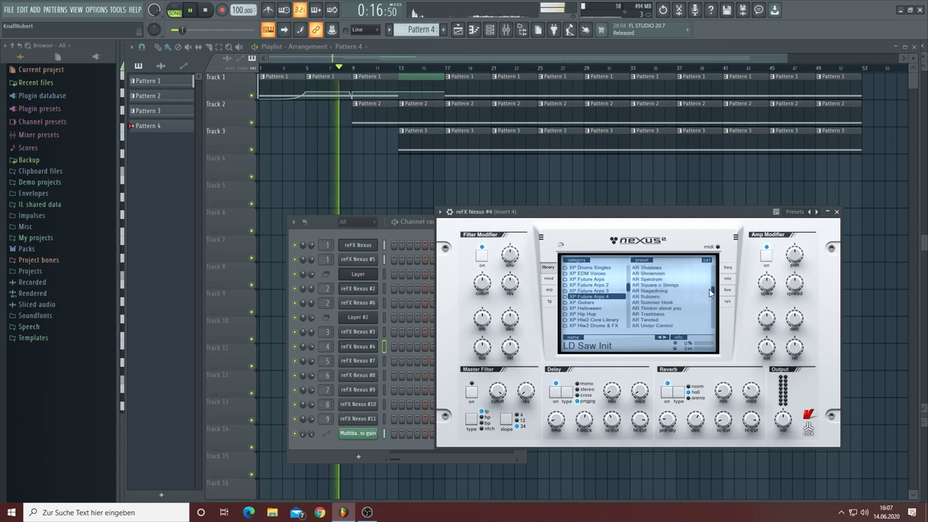
pyautogui.moveTo(710, 282); pyautogui.dragTo(711, 267)
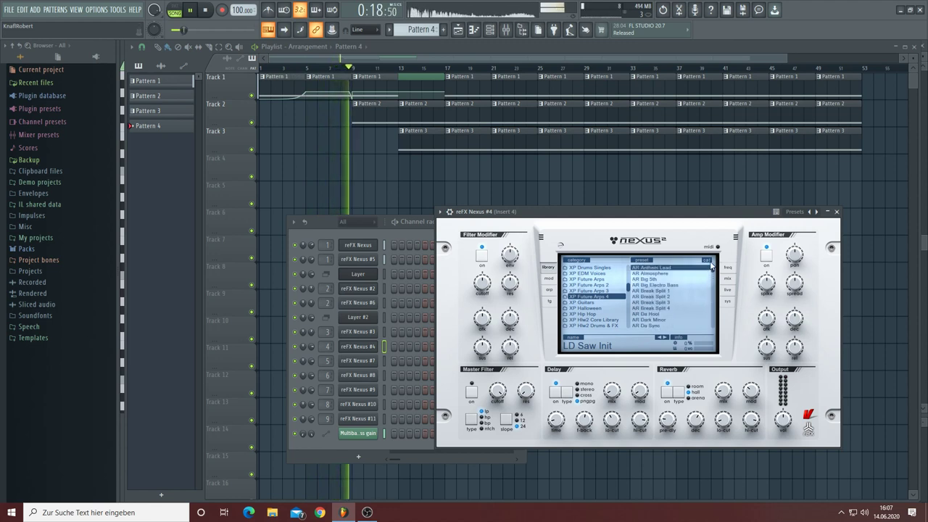
pyautogui.scroll(-2, 676, 303)
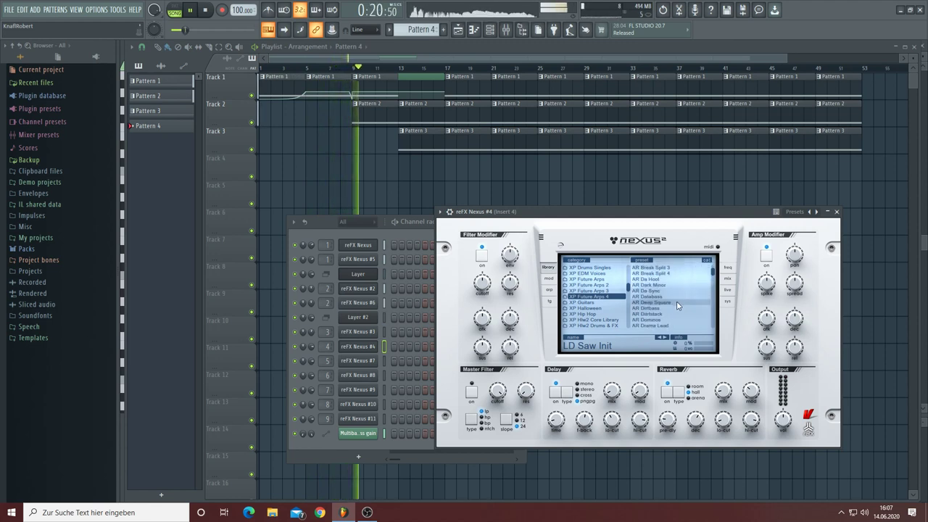
pyautogui.scroll(-2, 676, 300)
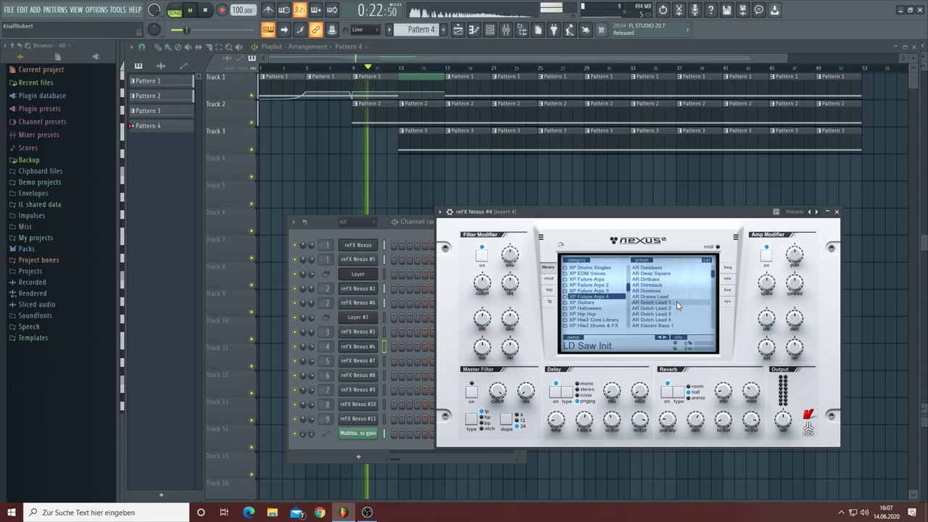
pyautogui.click(661, 298)
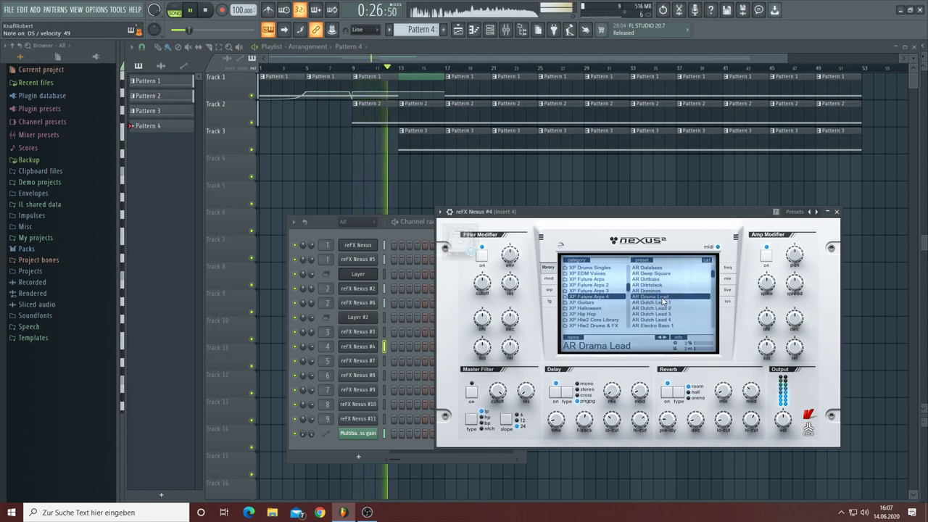
pyautogui.click(784, 419)
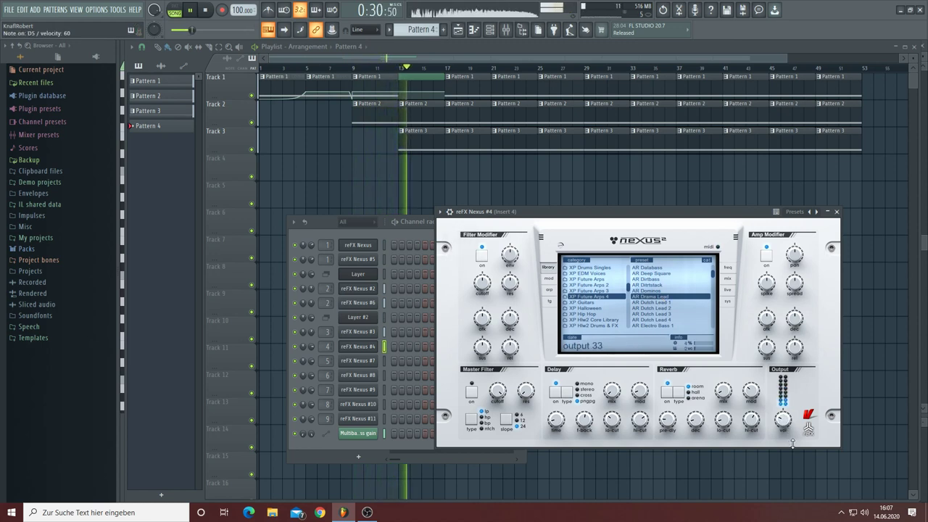
# Advance through the following presets in reFX Nexus #4, from AR Dutch Lead 1 to AR Dutch Lead 4
pyautogui.click(663, 337)
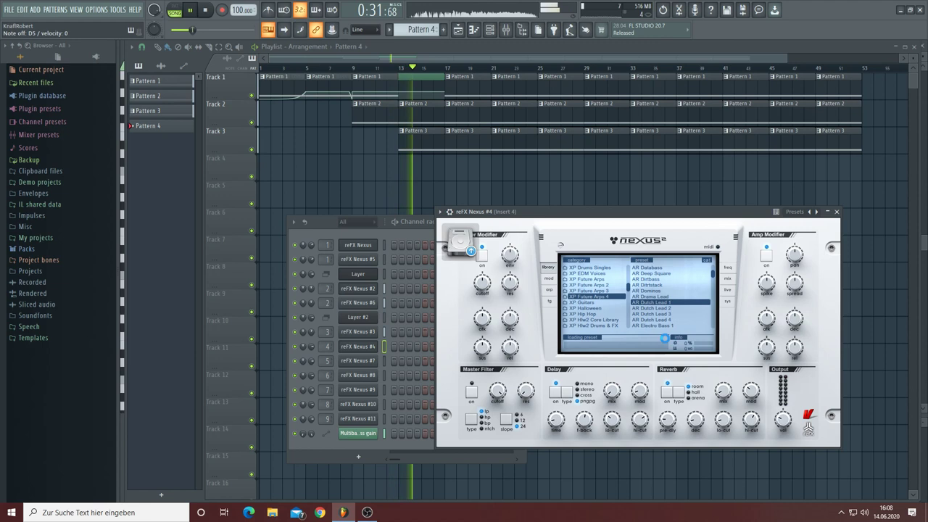
pyautogui.click(664, 338)
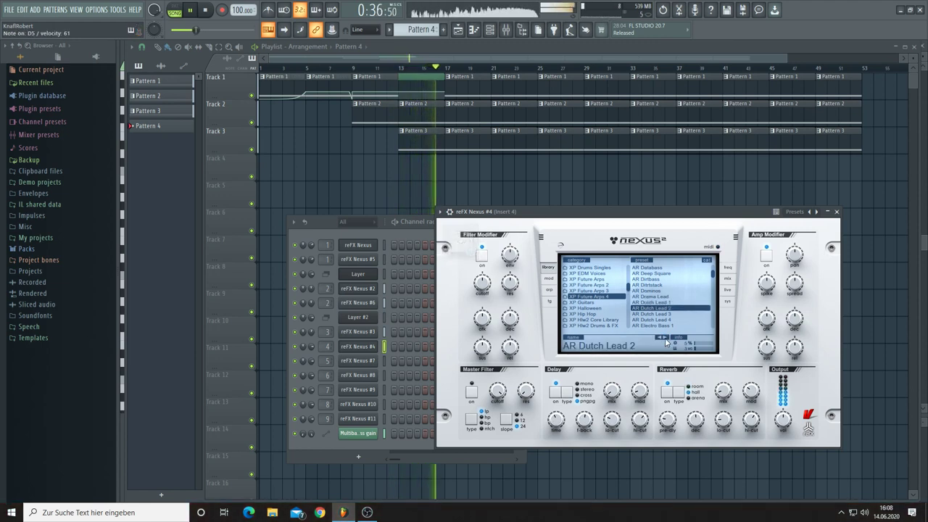
pyautogui.click(665, 338)
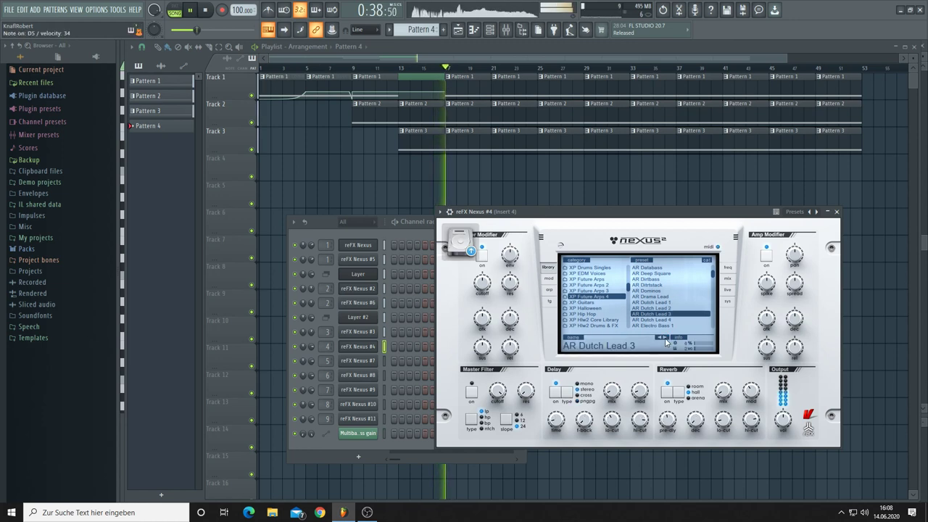
pyautogui.click(666, 341)
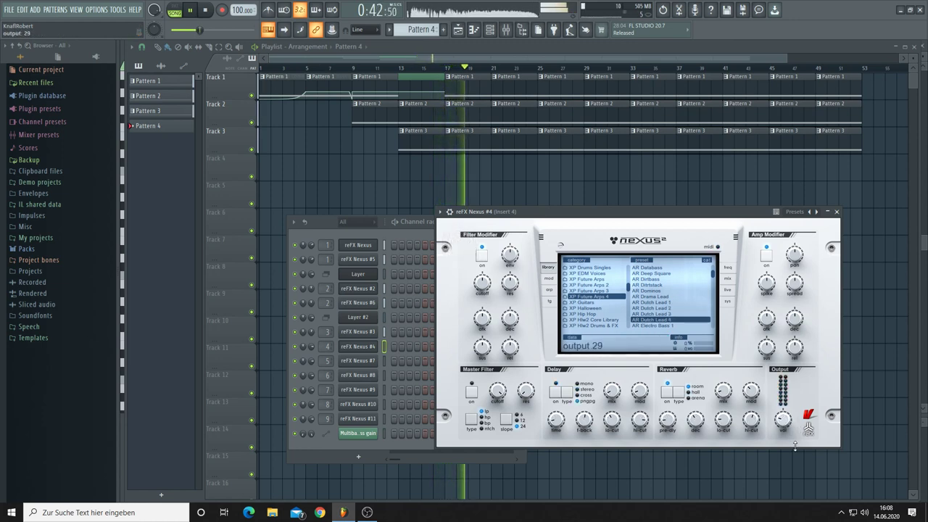
# Set the AR Dutch Lead 4 reverb to arena with mix 80, modulation 29 and hi-cut 86, and the output to 20
pyautogui.moveTo(783, 419)
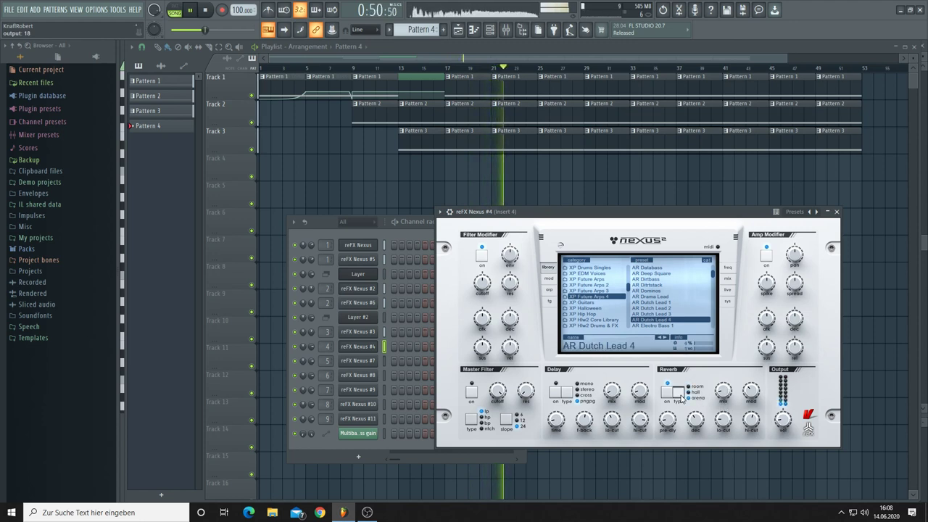
pyautogui.moveTo(723, 393)
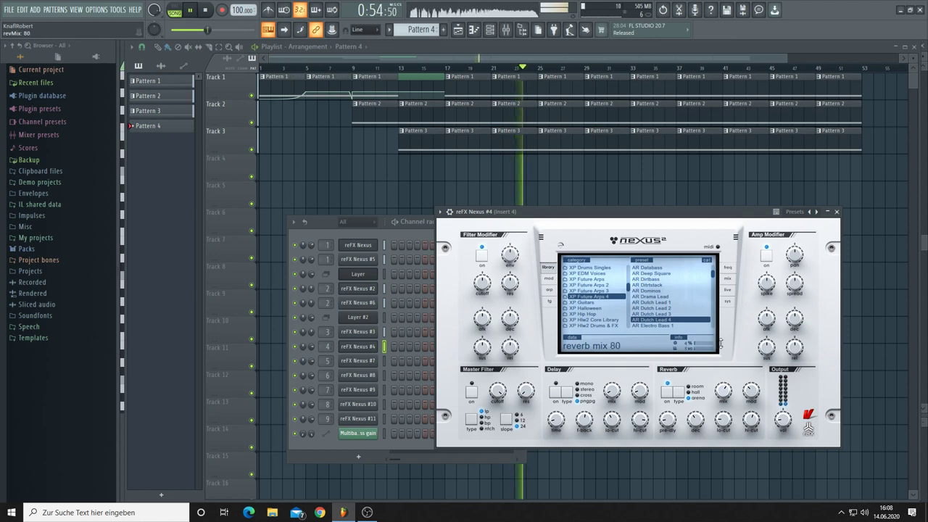
pyautogui.moveTo(751, 389)
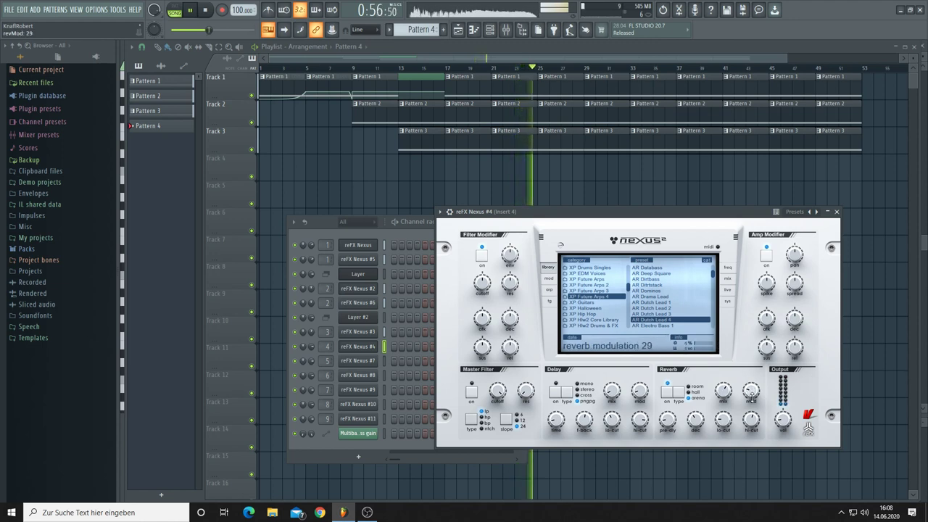
pyautogui.moveTo(751, 419)
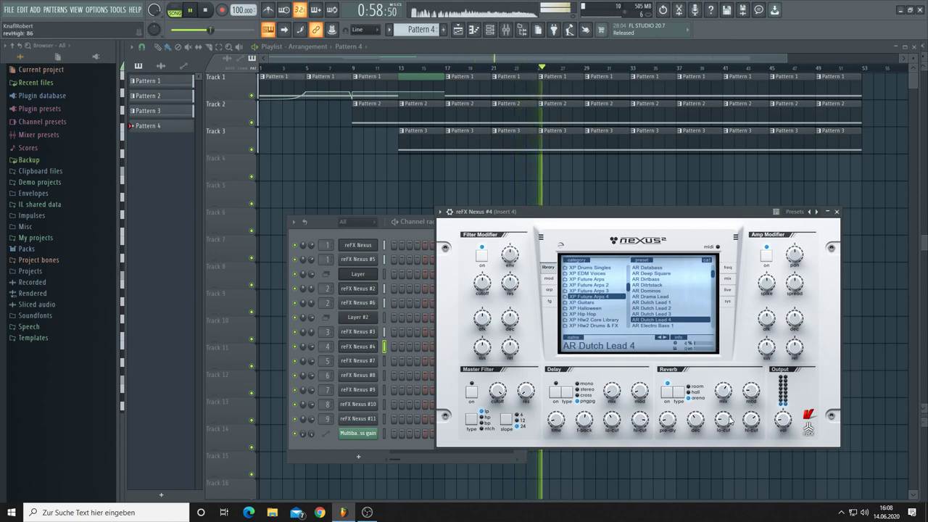
pyautogui.moveTo(723, 410)
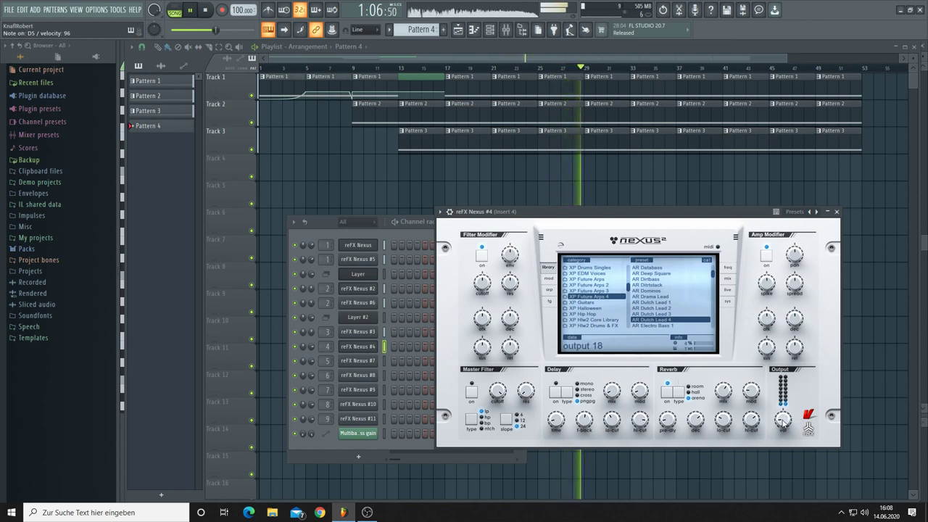
pyautogui.scroll(1, 783, 419)
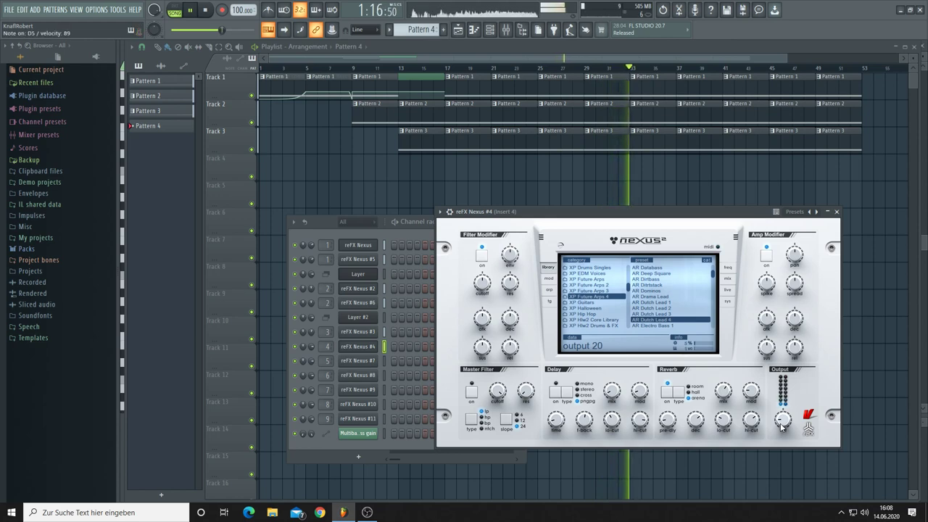
# Draw a four-bar D5 note from bar 1 in the piano roll of reFX Nexus #4
pyautogui.rightClick(357, 348)
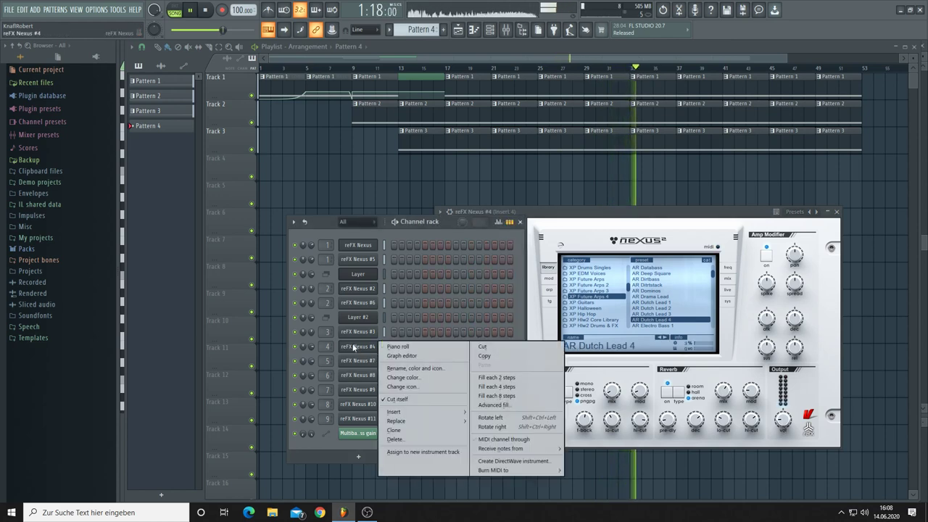
pyautogui.click(392, 349)
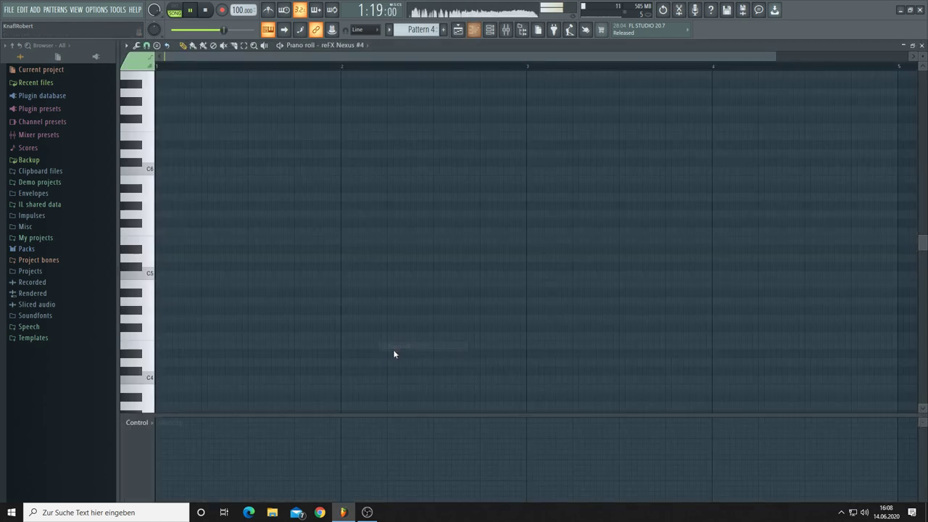
pyautogui.click(159, 259)
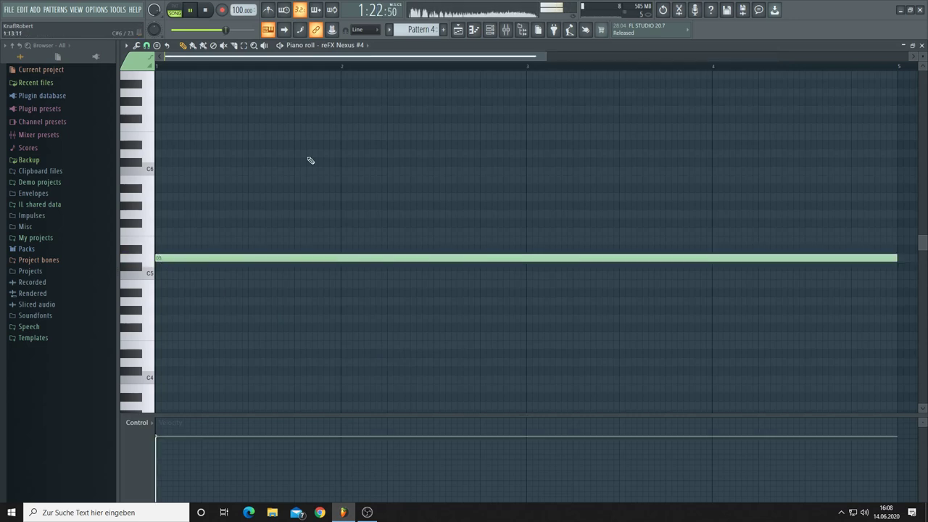
# Fill Track 4 of the playlist with nine Pattern 4 clips from bar 17 to bar 53
pyautogui.click(459, 30)
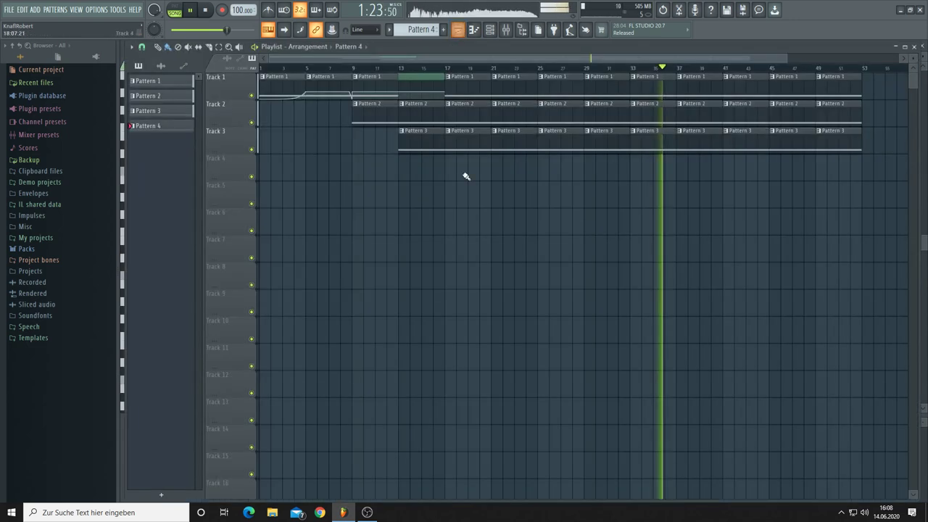
pyautogui.click(680, 169)
pyautogui.moveTo(723, 176); pyautogui.dragTo(834, 180)
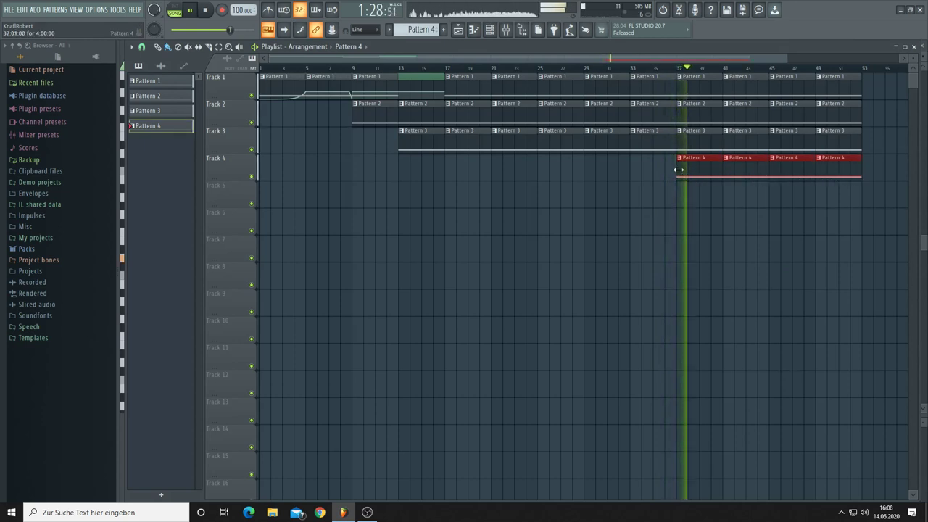
pyautogui.moveTo(666, 172); pyautogui.dragTo(441, 180)
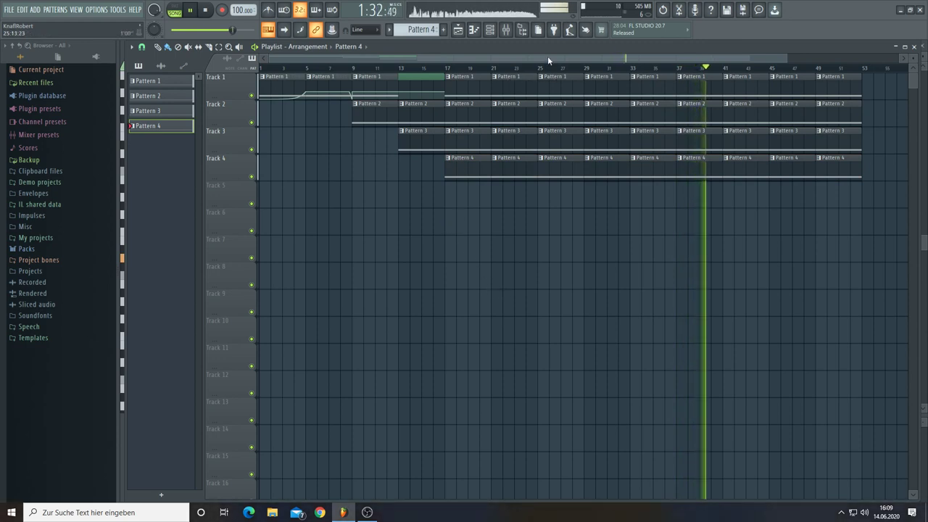
# Show the reFX Nexus #4 plugin again, and delete the Pattern 1 clip at bar 45 on Track 1
pyautogui.moveTo(547, 56); pyautogui.dragTo(568, 63)
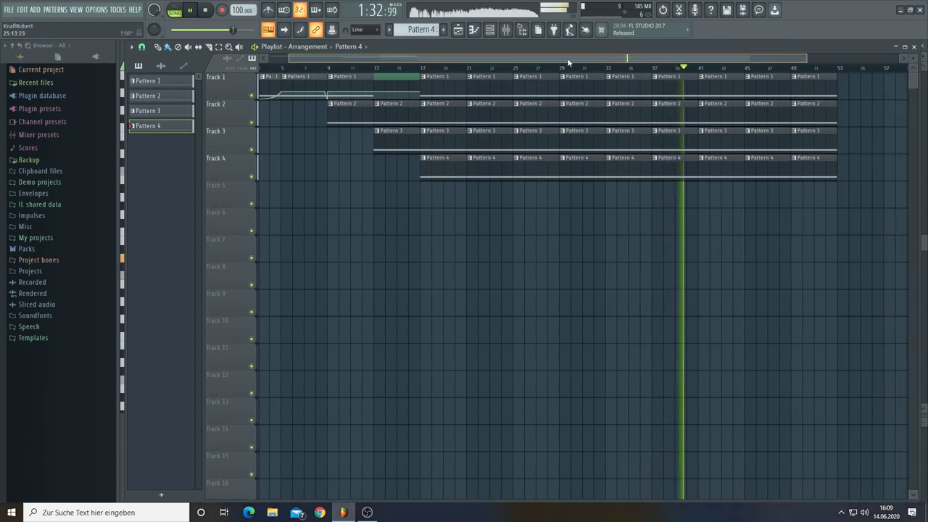
pyautogui.click(490, 29)
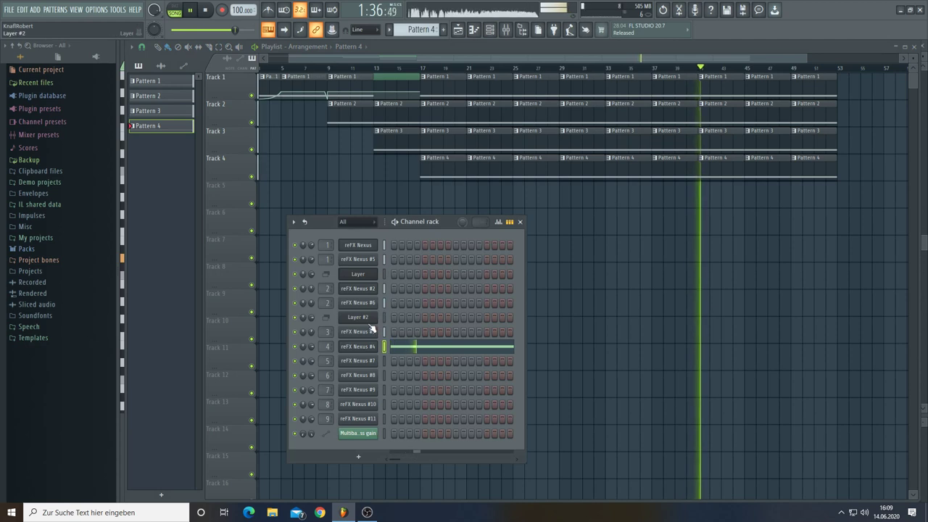
pyautogui.click(359, 348)
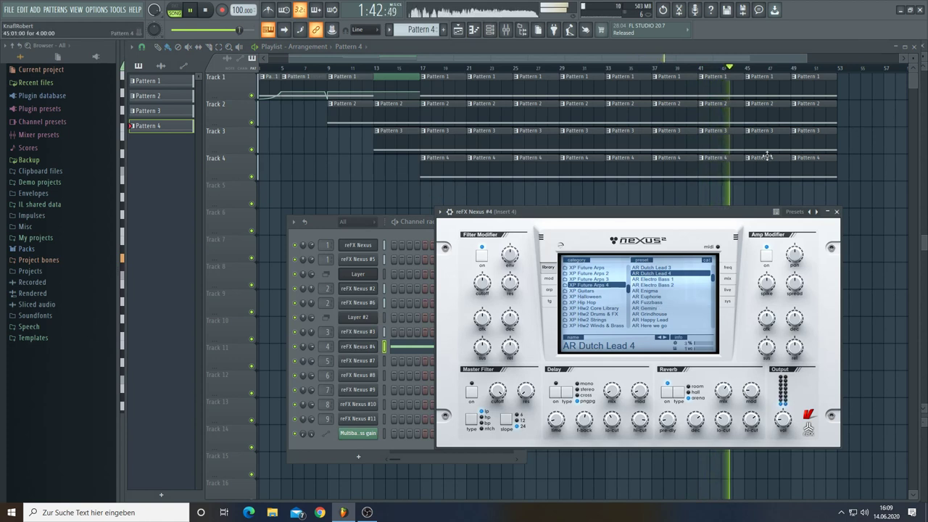
pyautogui.rightClick(758, 88)
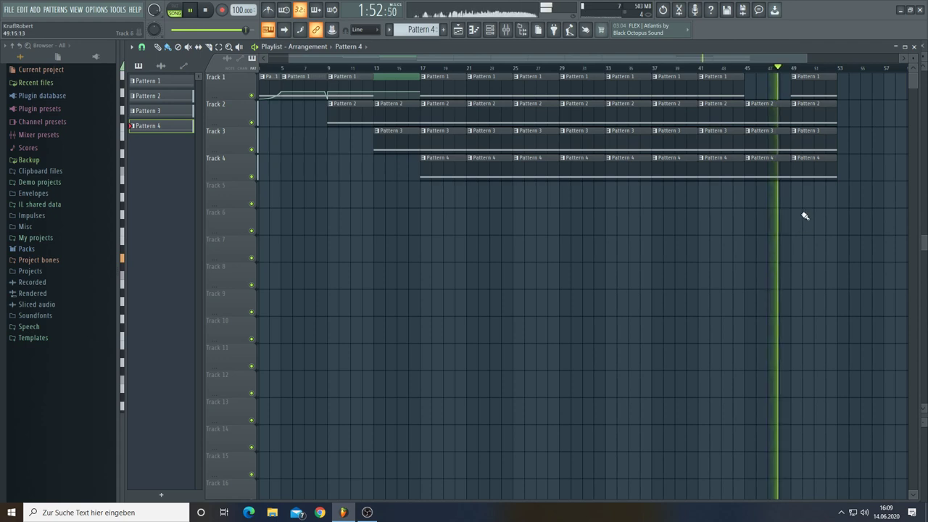
# Delete the last clips at bar 49 on Tracks 1 to 4
pyautogui.rightClick(812, 168)
pyautogui.rightClick(812, 137)
pyautogui.rightClick(811, 110)
pyautogui.rightClick(813, 82)
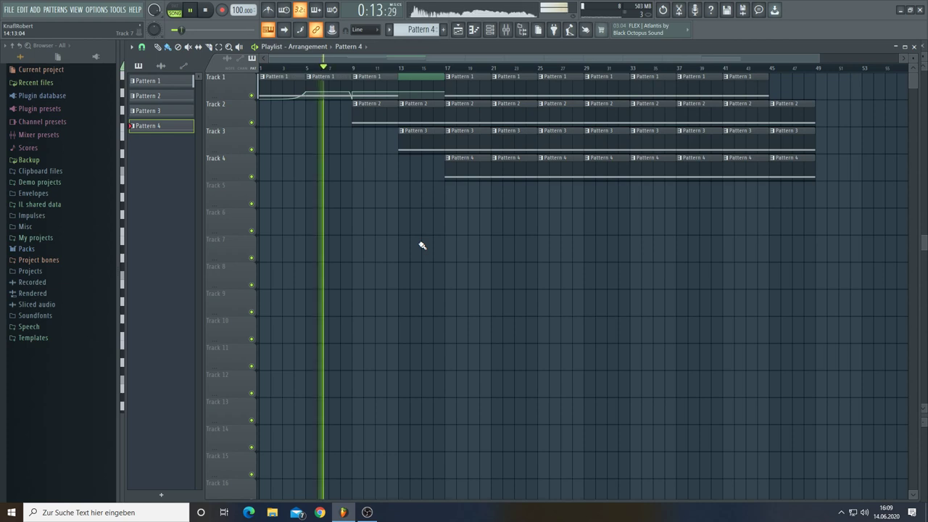
# Shorten the Pattern 2 and Pattern 3 clips at bar 13 together so they end slightly before bar 17
pyautogui.moveTo(432, 187); pyautogui.dragTo(435, 116)
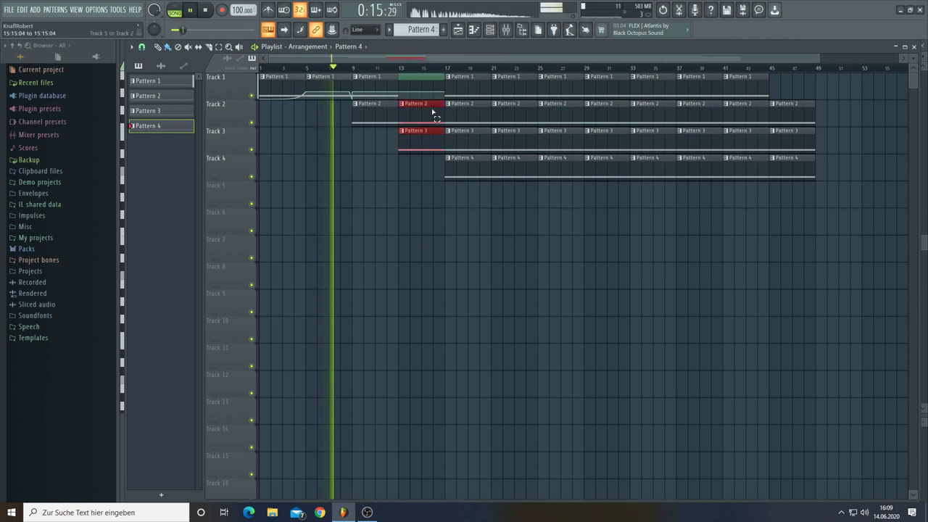
pyautogui.scroll(1, 442, 69)
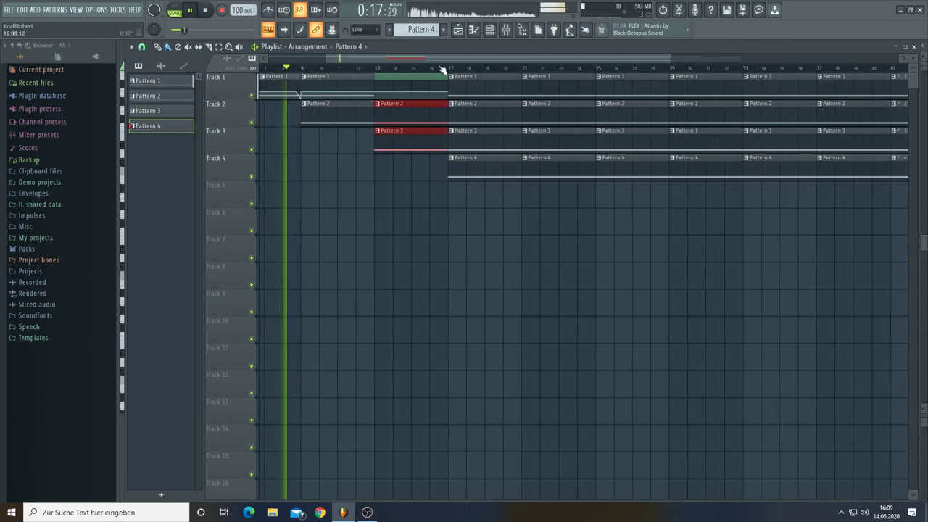
pyautogui.scroll(2, 442, 70)
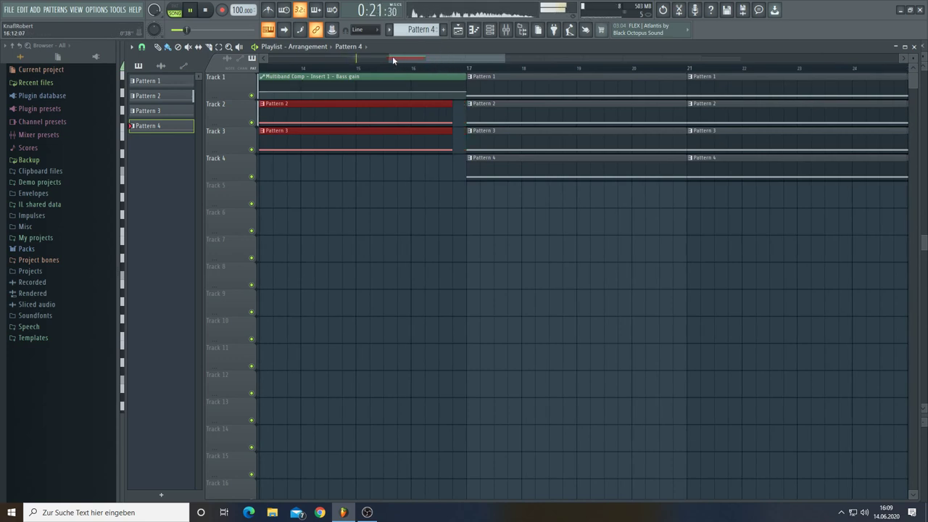
pyautogui.moveTo(392, 55); pyautogui.dragTo(310, 56)
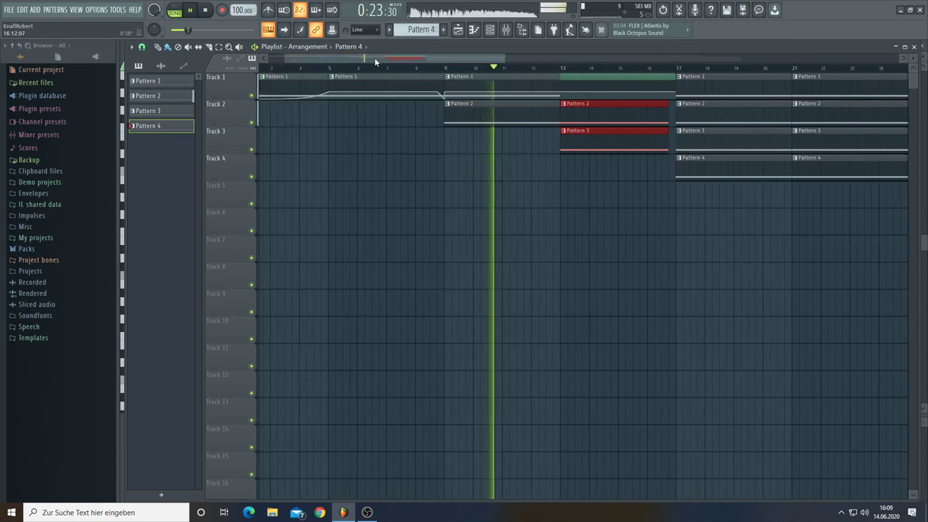
pyautogui.click(518, 203)
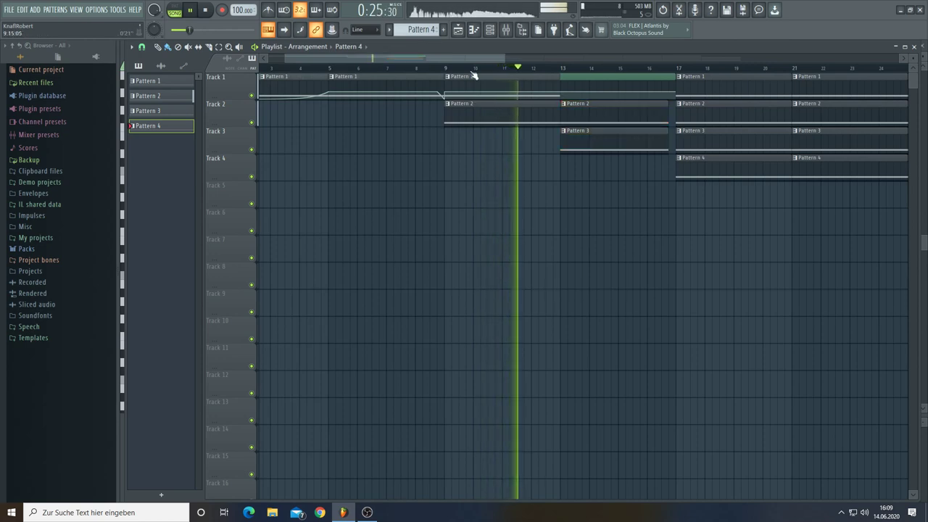
# Move the Multiband Comp bass gain automation clip to Track 5 and extend it to bar 49
pyautogui.moveTo(477, 57); pyautogui.dragTo(537, 57)
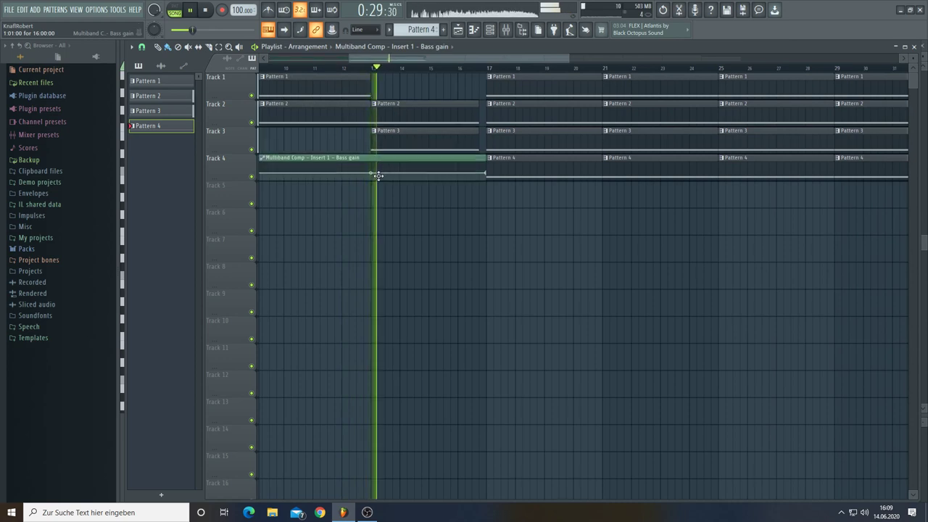
pyautogui.moveTo(378, 176); pyautogui.dragTo(376, 188)
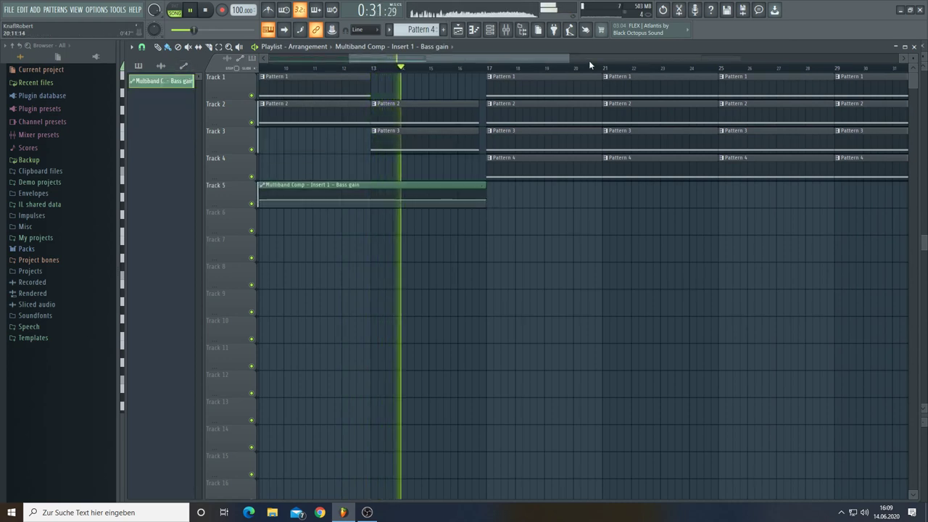
pyautogui.moveTo(569, 57); pyautogui.dragTo(739, 58)
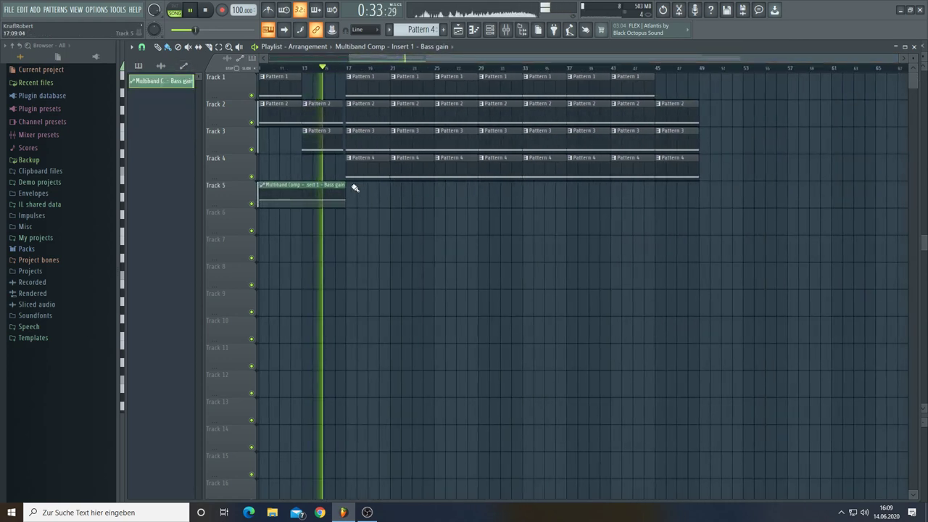
pyautogui.moveTo(346, 190); pyautogui.dragTo(698, 191)
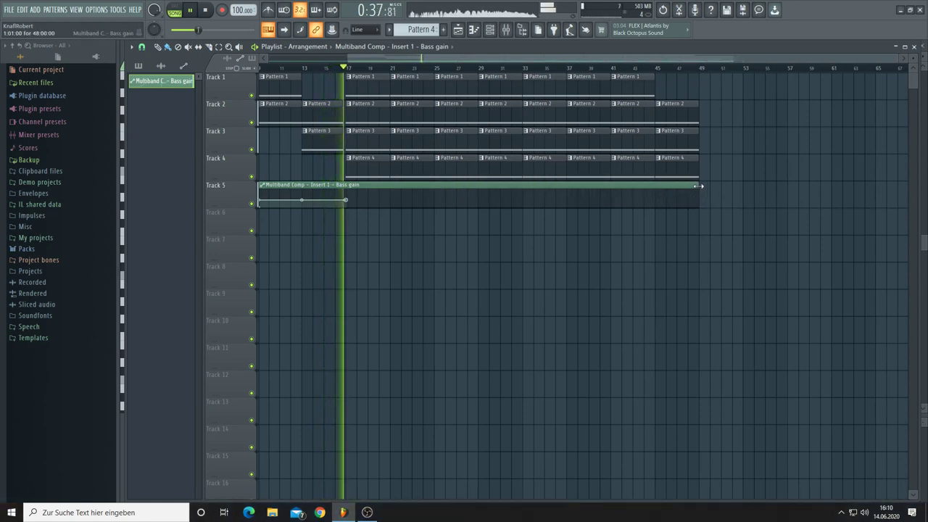
# Paste the 42% value into the bass gain automation point at bar 17 and into a new point at bar 45
pyautogui.rightClick(348, 200)
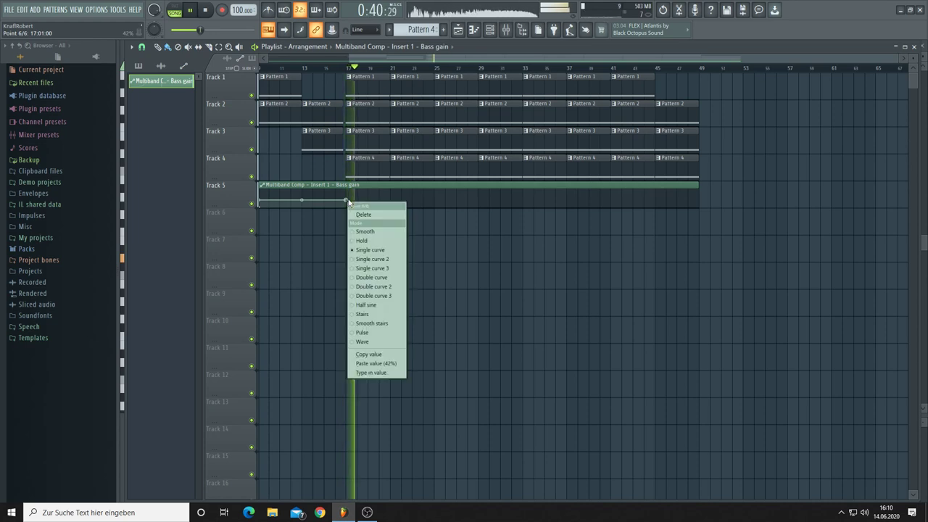
pyautogui.click(370, 364)
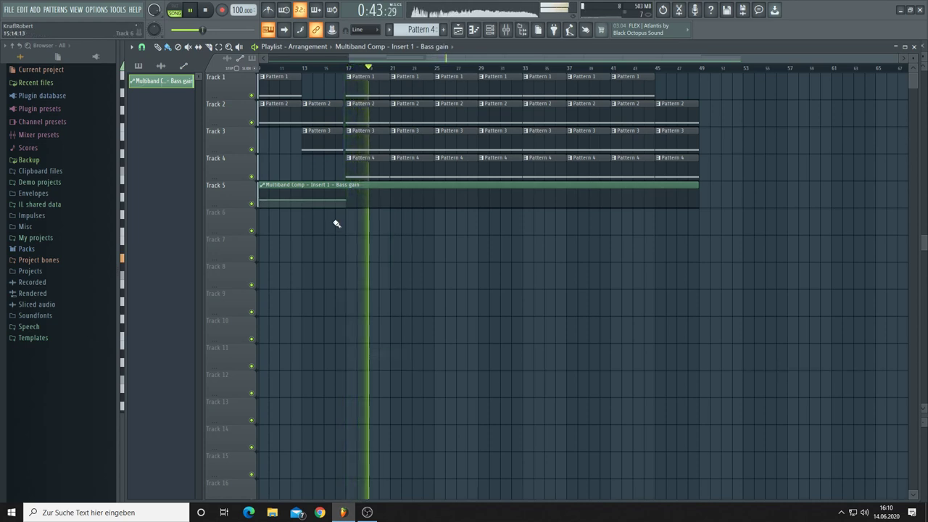
pyautogui.click(656, 201)
pyautogui.rightClick(656, 202)
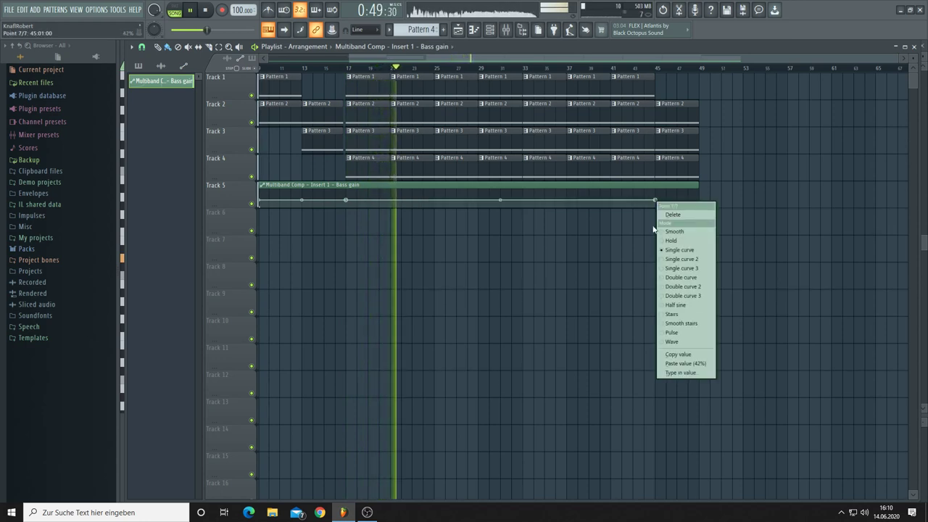
pyautogui.click(665, 361)
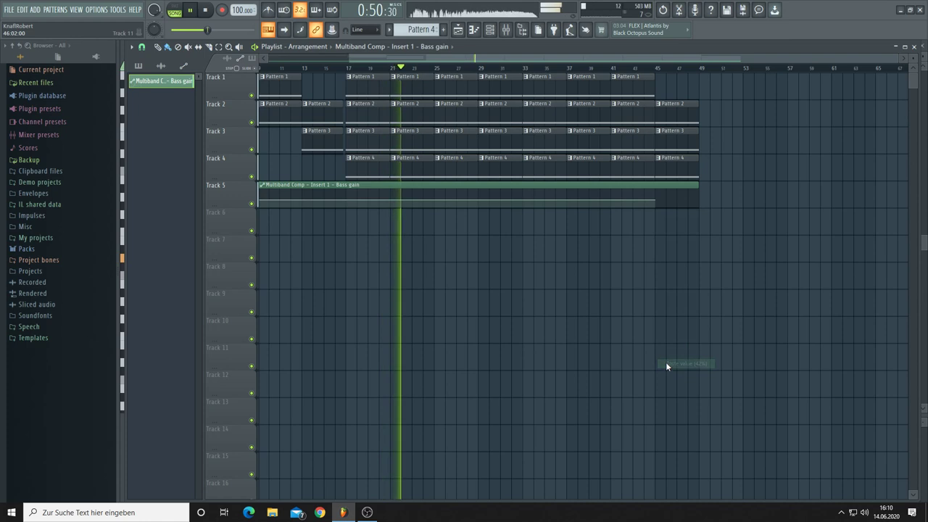
# Add a 42% automation point at bar 25 and a second point lowered to 0% just after bar 27
pyautogui.click(435, 200)
pyautogui.rightClick(434, 200)
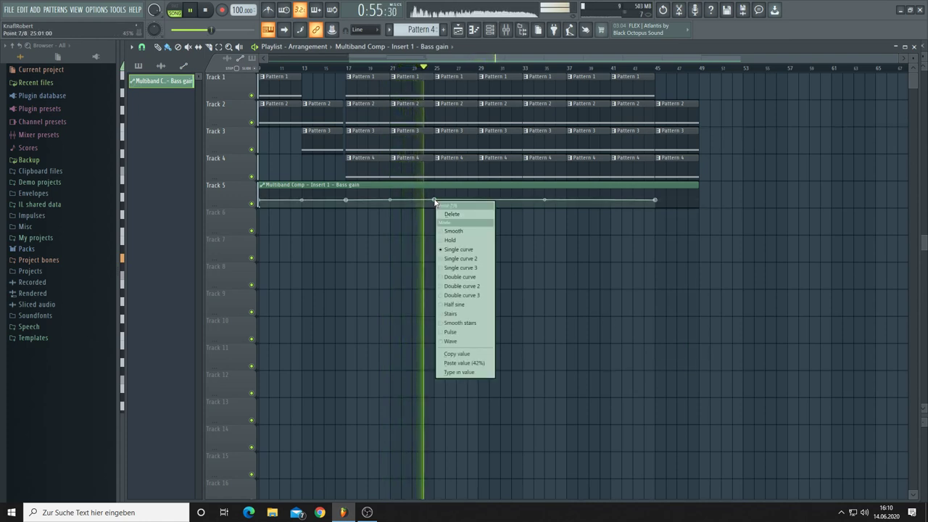
pyautogui.click(464, 363)
pyautogui.click(457, 204)
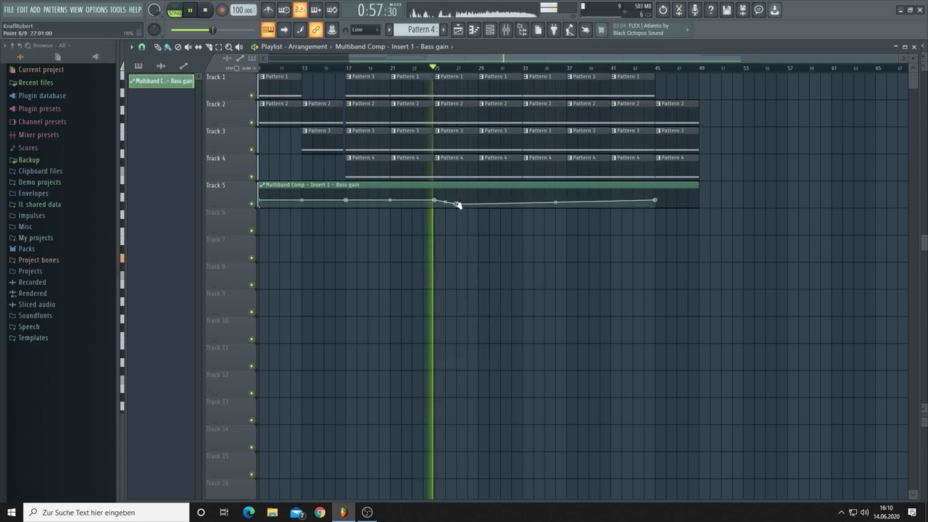
pyautogui.moveTo(457, 205); pyautogui.dragTo(466, 216)
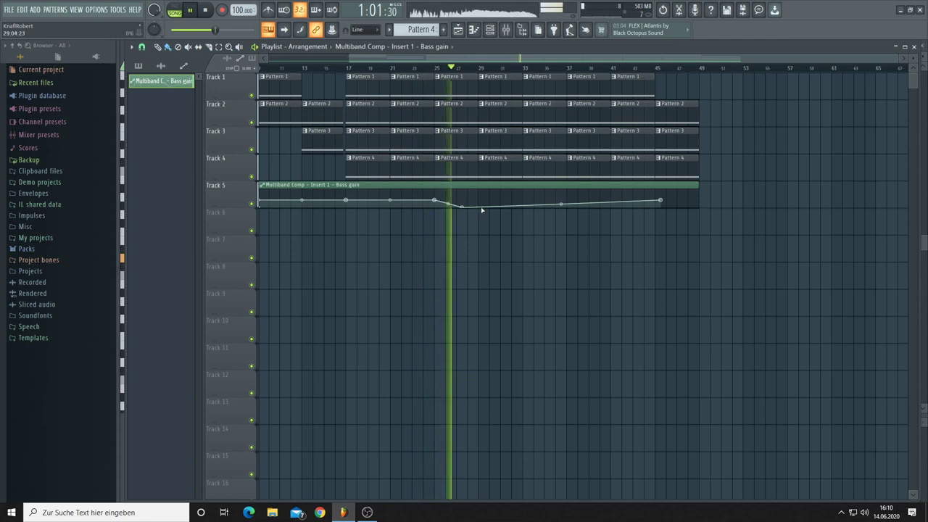
# Raise the bass gain back to 42% at bar 29, and dip it just before bar 49 with a return to 42% there
pyautogui.moveTo(480, 210); pyautogui.dragTo(480, 203)
pyautogui.rightClick(478, 205)
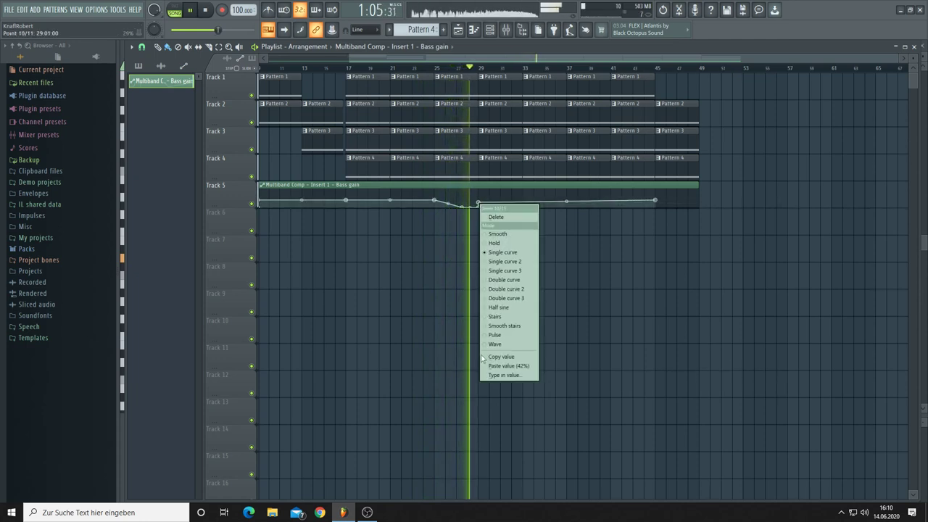
pyautogui.click(488, 365)
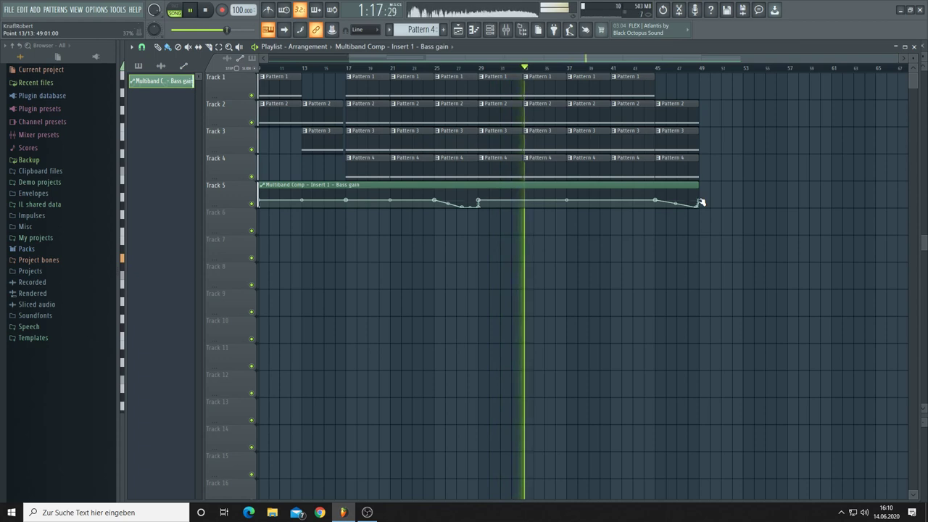
pyautogui.rightClick(700, 202)
pyautogui.click(717, 365)
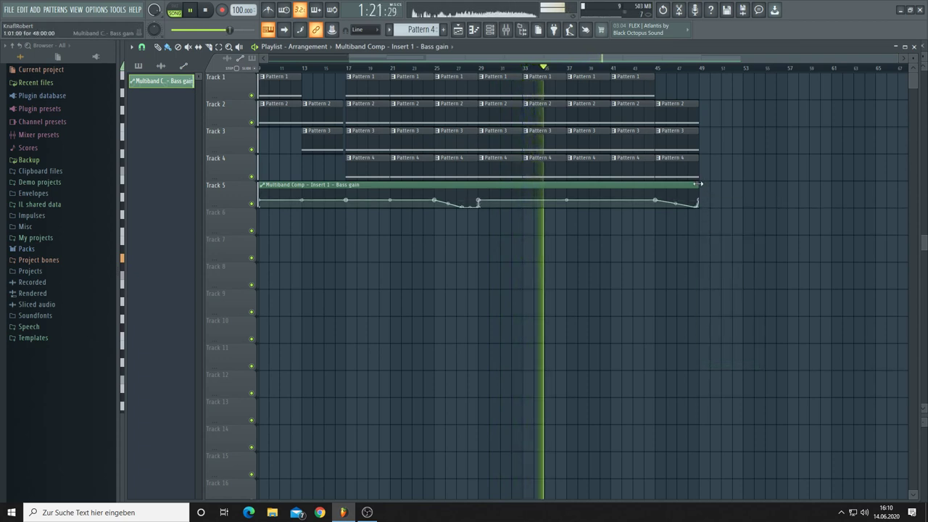
# Place four consecutive Pattern 1 clips on Track 1 from bar 49 to bar 65
pyautogui.click(642, 78)
pyautogui.click(700, 93)
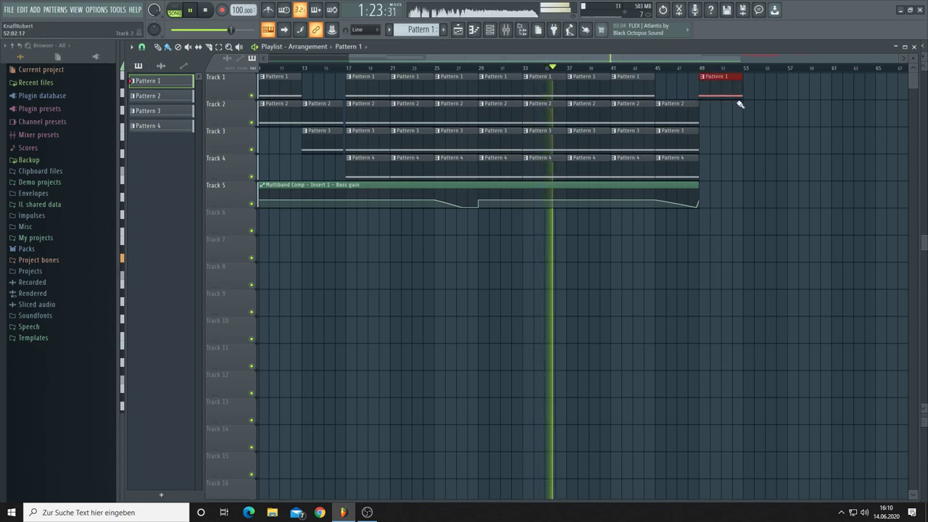
pyautogui.moveTo(740, 103); pyautogui.dragTo(835, 104)
# Extend the bass gain automation clip to about bar 56 and add a 42% point near the end of bar 54
pyautogui.moveTo(702, 184); pyautogui.dragTo(775, 188)
pyautogui.rightClick(763, 203)
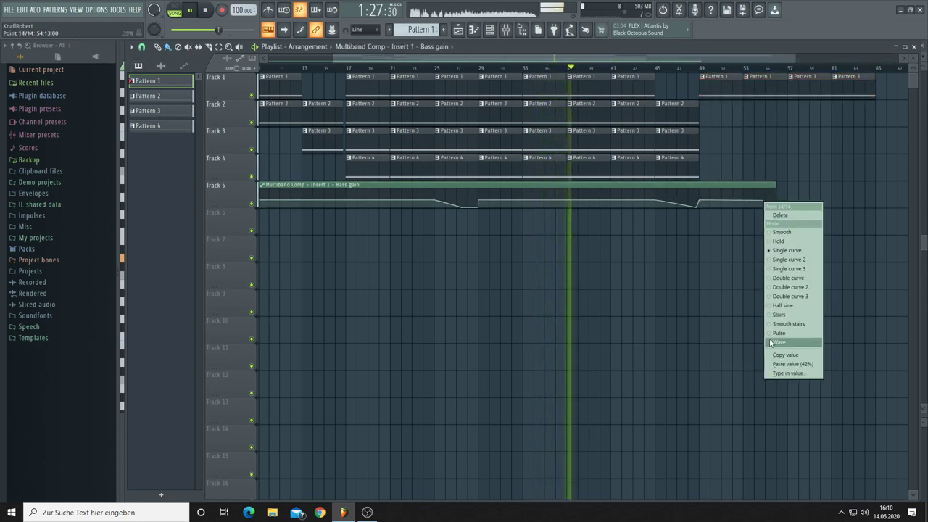
pyautogui.click(789, 363)
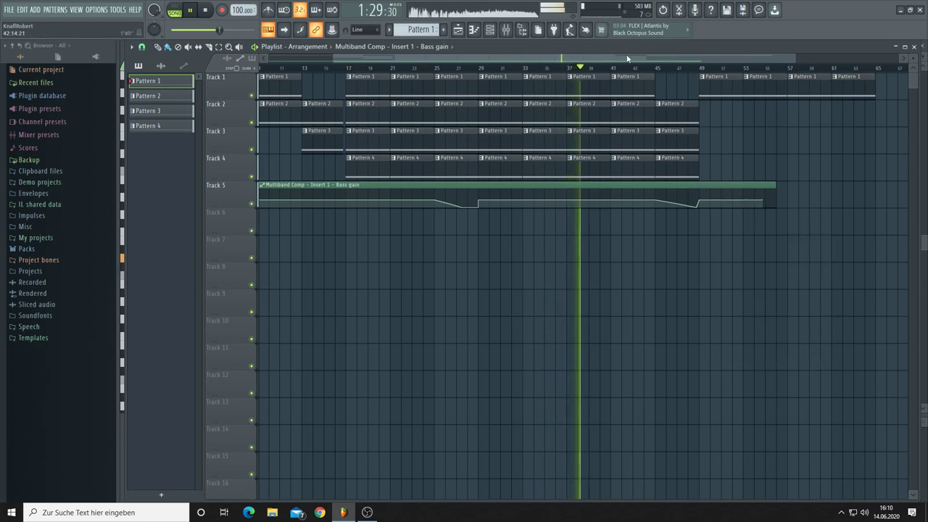
# Fill the Track 1 gap at bar 45 with a Pattern 1 clip and curve the bass gain decline leading to bar 49
pyautogui.moveTo(628, 57); pyautogui.dragTo(265, 52)
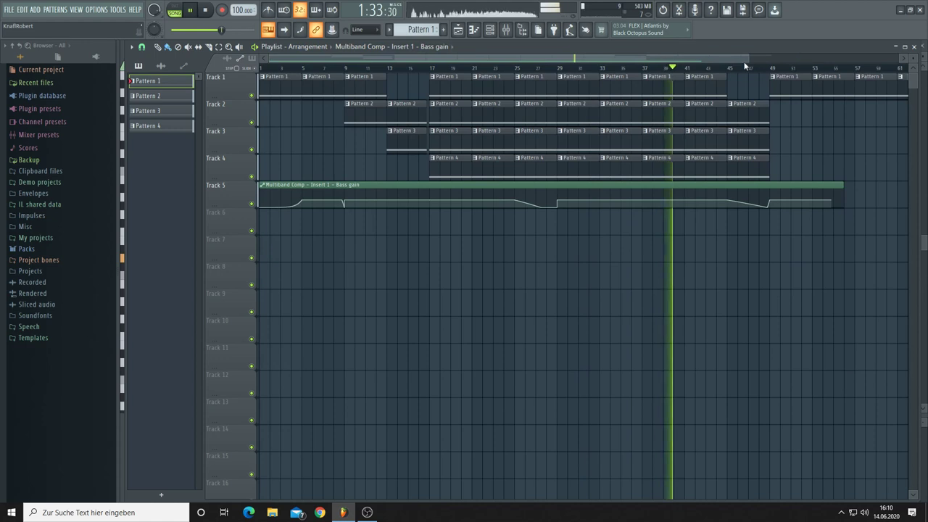
pyautogui.moveTo(744, 66); pyautogui.dragTo(901, 67)
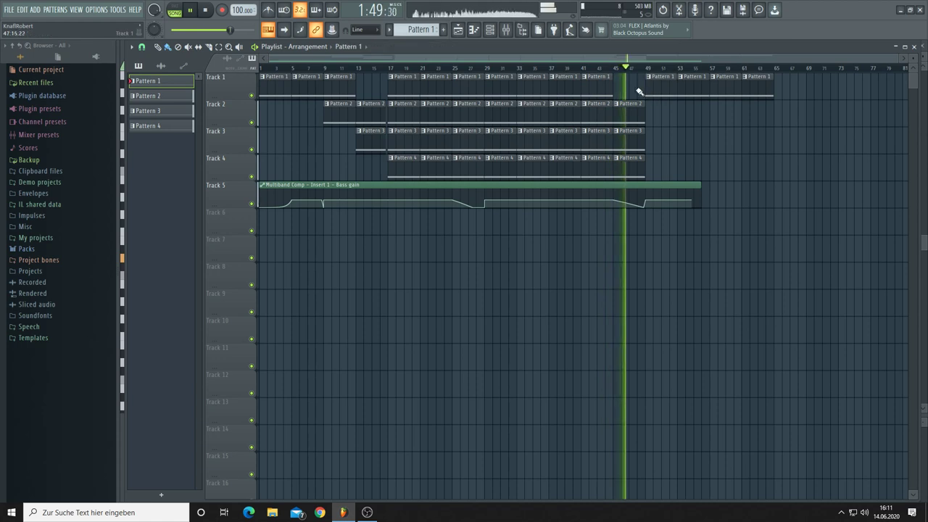
pyautogui.click(582, 68)
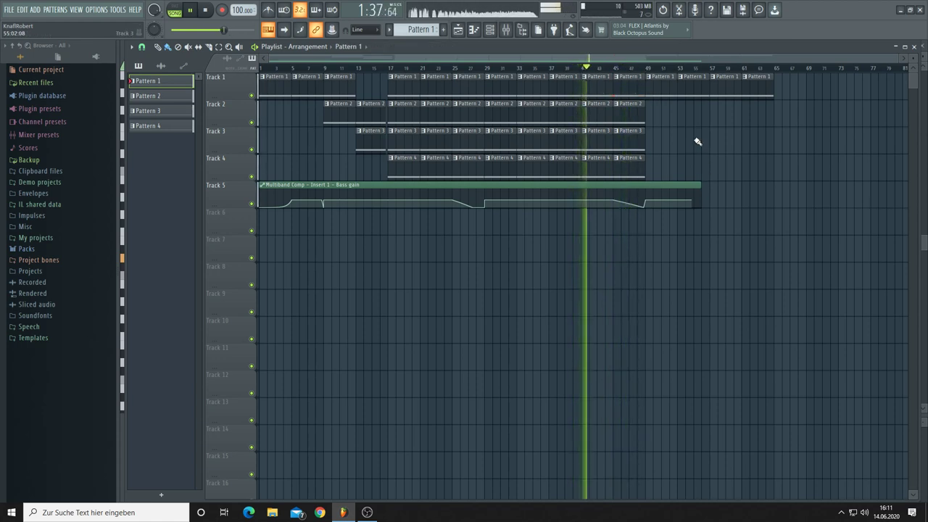
pyautogui.moveTo(628, 206)
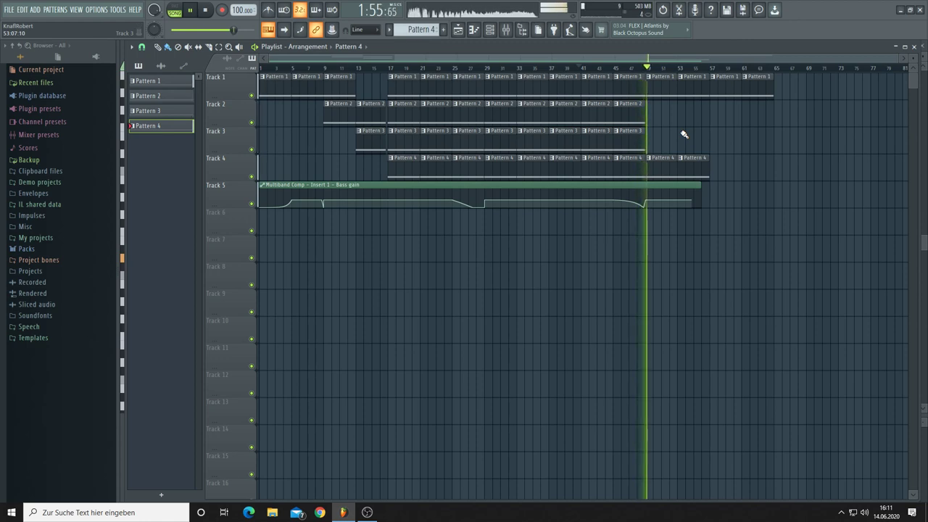
# Delete the Pattern 4 clips at bars 49 and 53 on Track 4
pyautogui.rightClick(667, 163)
pyautogui.rightClick(692, 163)
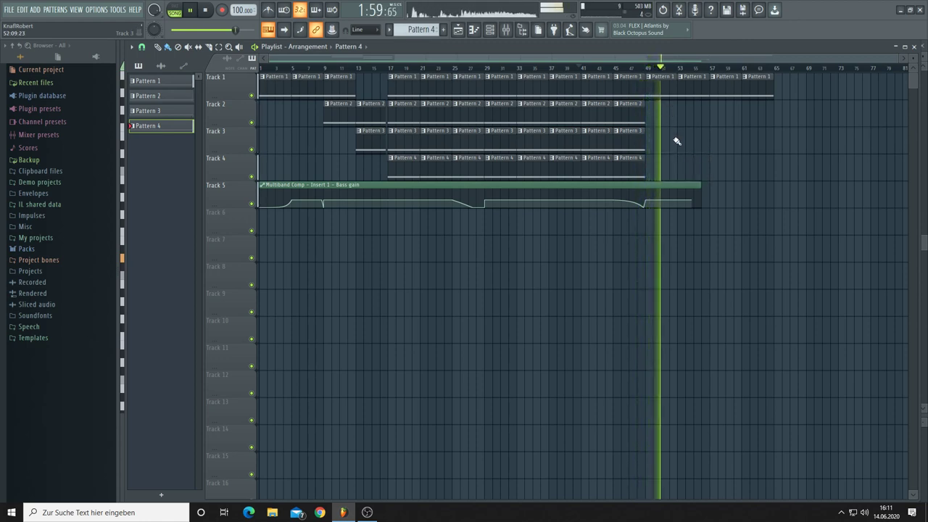
# Create a new empty Pattern 5, and remove the Pattern 1 clips at bars 57 and 61 on Track 1
pyautogui.press('F4')
pyautogui.click(487, 31)
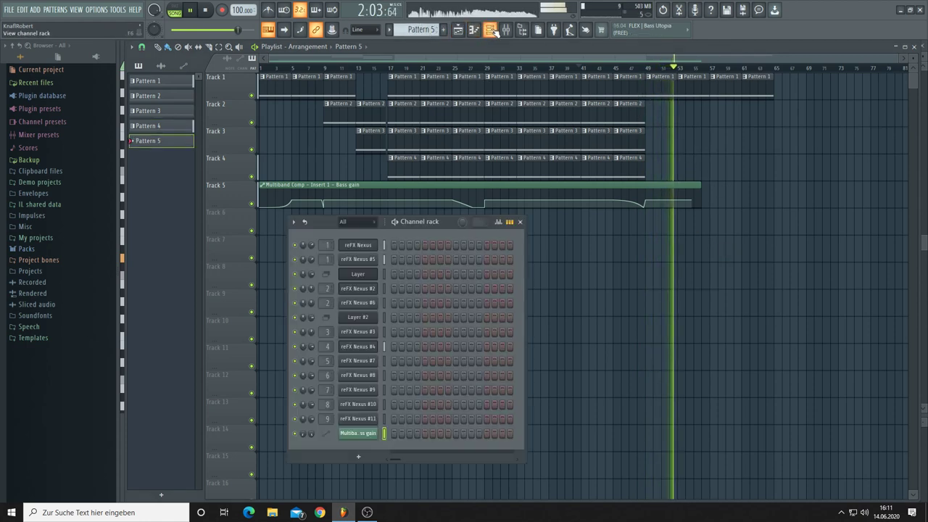
pyautogui.moveTo(417, 221); pyautogui.dragTo(415, 213)
pyautogui.press('F6')
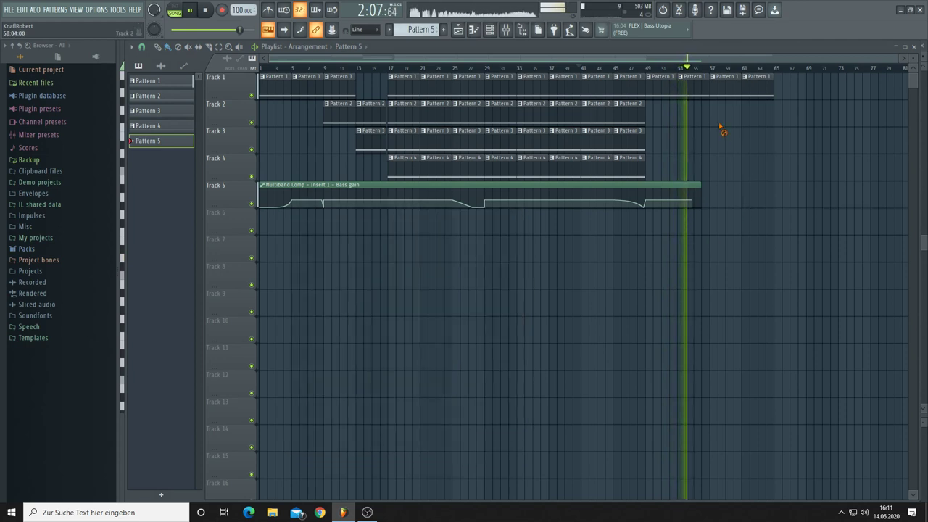
pyautogui.press('space')
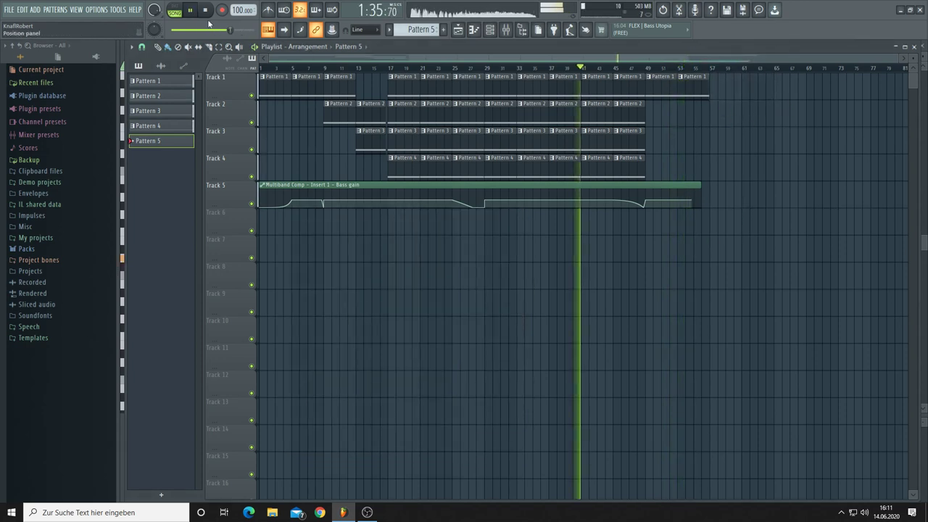
# Restart song playback from the beginning and open the reFX Nexus #7 instrument from the channel rack
pyautogui.click(206, 11)
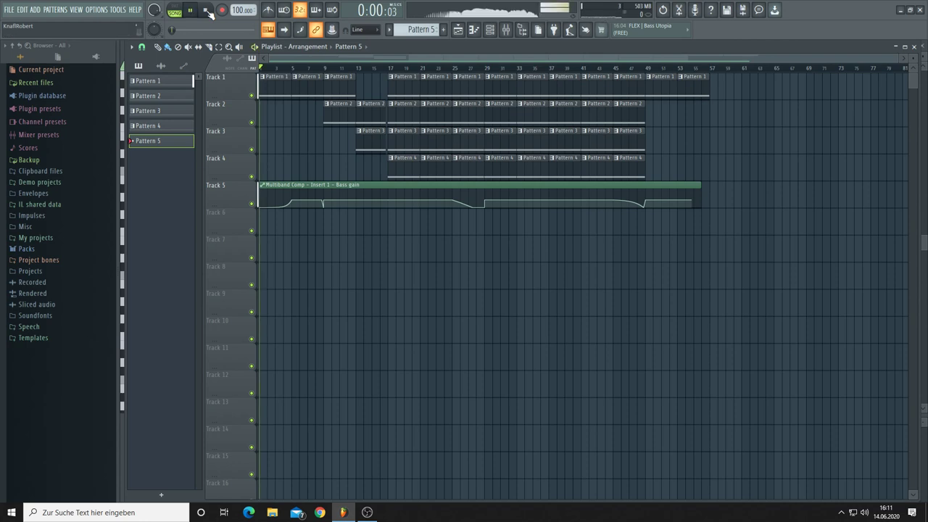
pyautogui.click(505, 31)
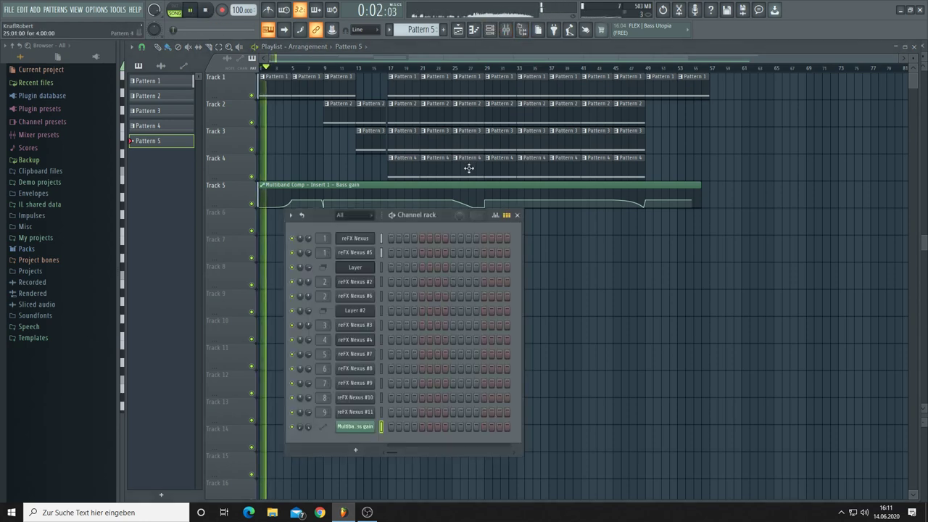
pyautogui.click(357, 354)
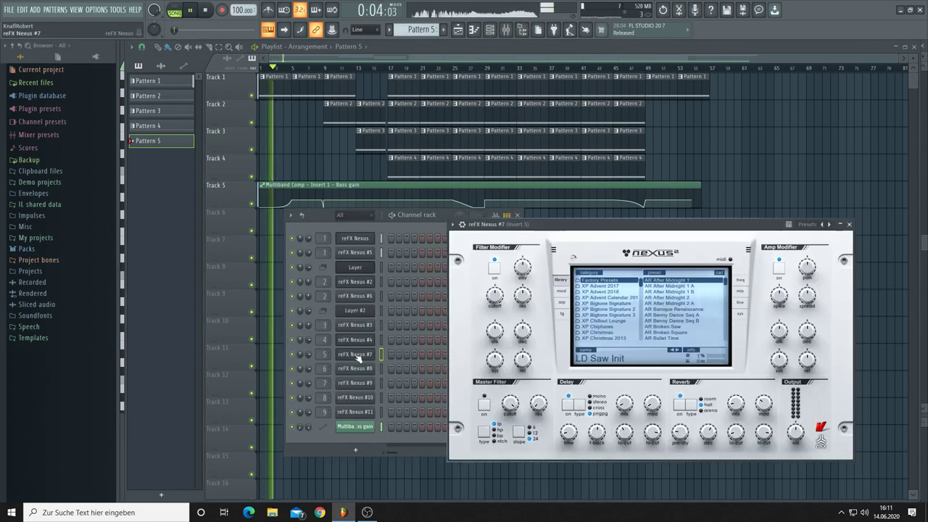
# Look through the Nexus library categories and select XP Future Arps 4
pyautogui.scroll(-5, 642, 318)
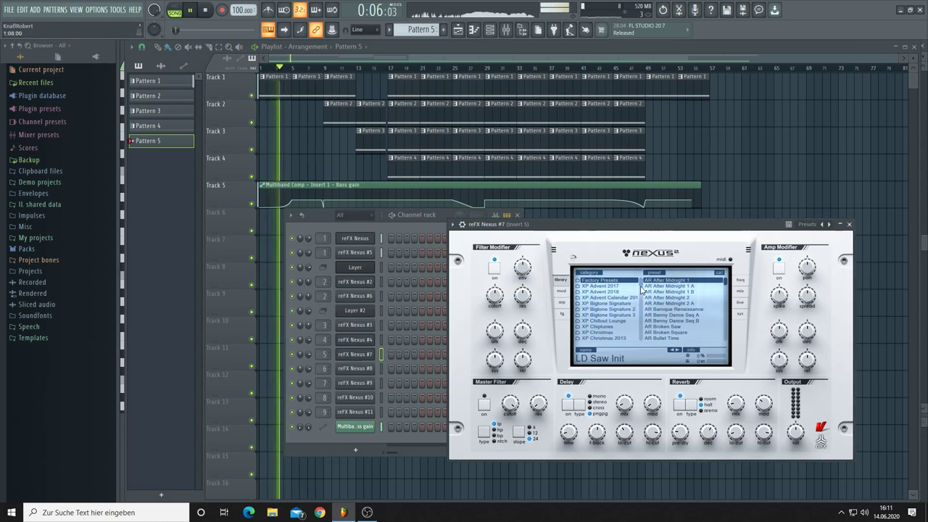
pyautogui.scroll(-3, 643, 307)
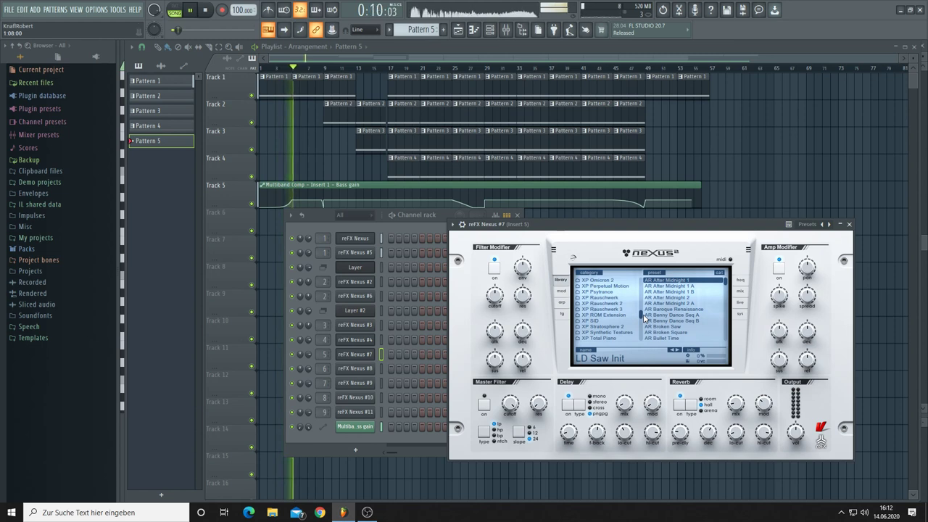
pyautogui.scroll(-1, 644, 316)
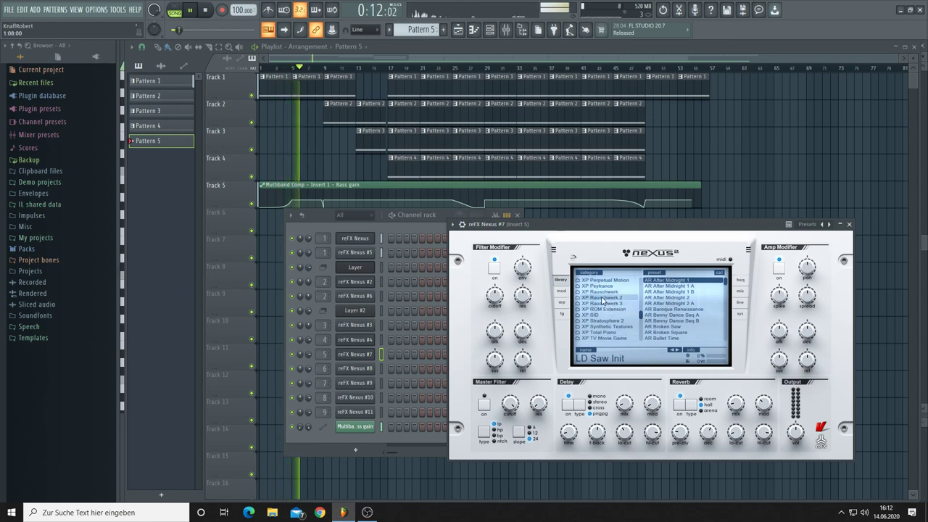
pyautogui.scroll(-4, 604, 309)
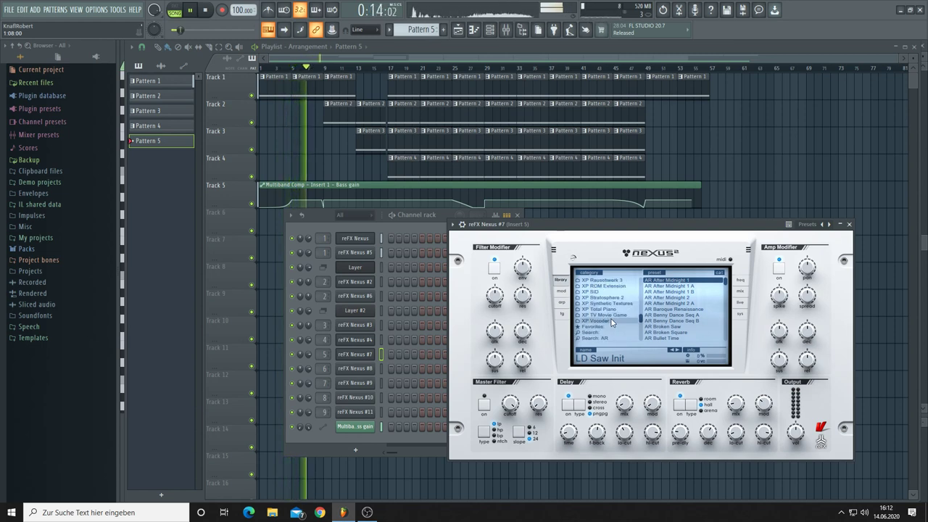
pyautogui.scroll(13, 612, 322)
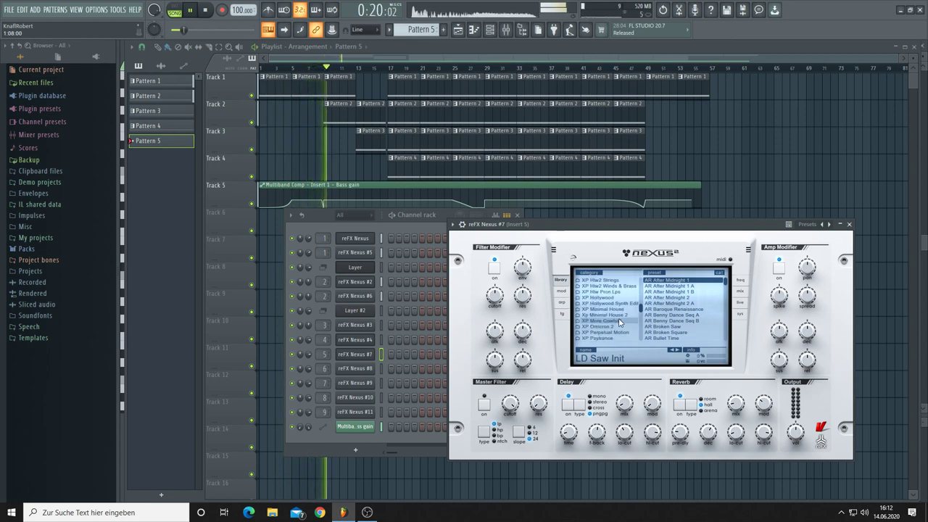
pyautogui.scroll(7, 618, 323)
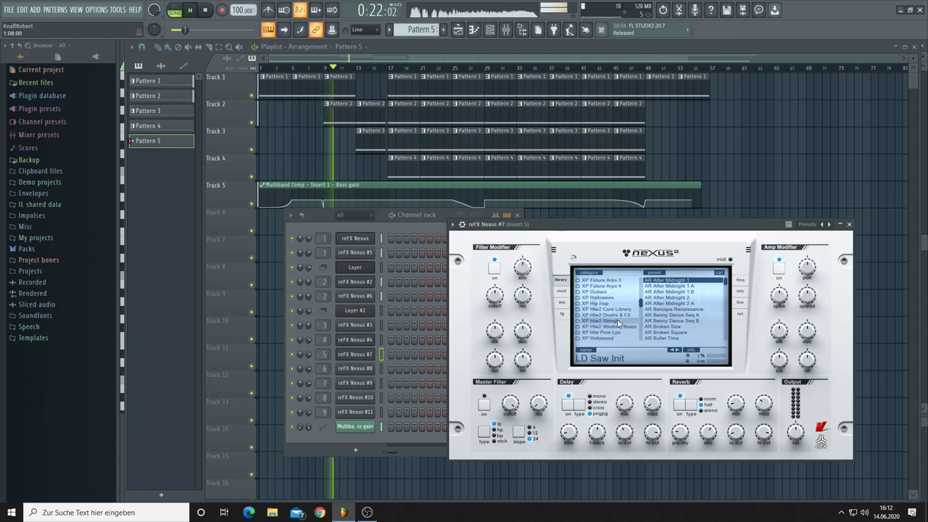
pyautogui.scroll(2, 617, 323)
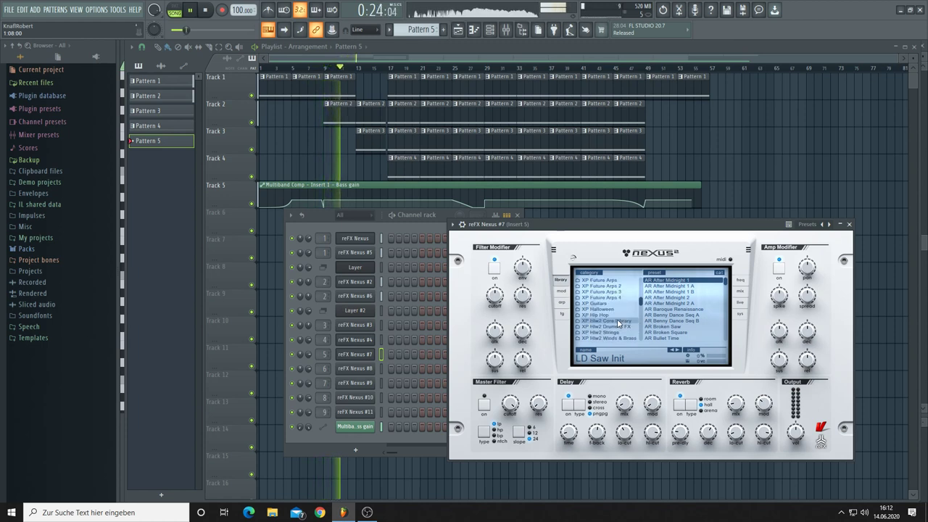
pyautogui.scroll(2, 618, 323)
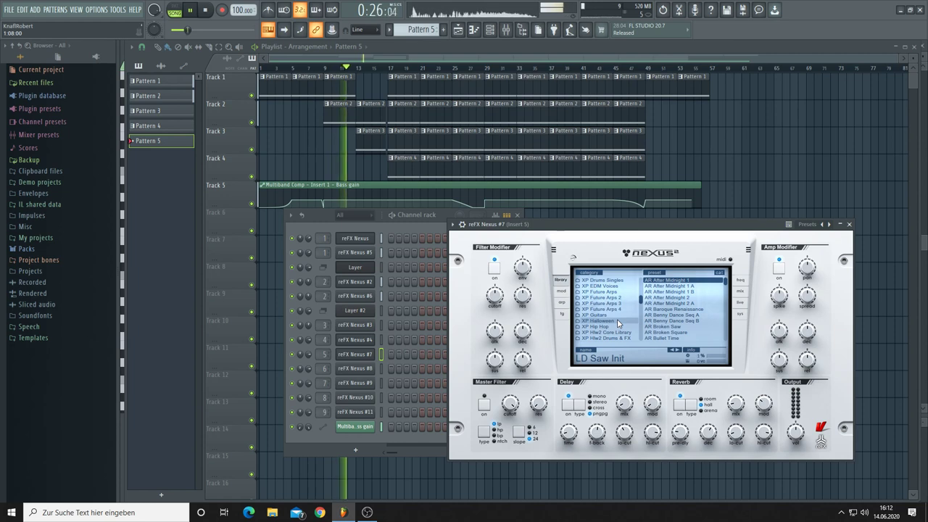
pyautogui.click(601, 309)
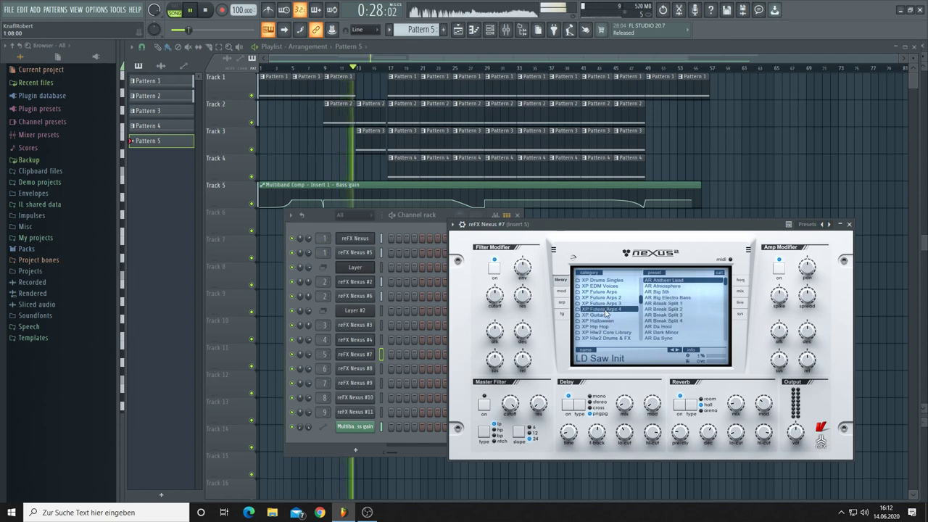
# Load the AR Mammoth preset from XP Future Arps 4 and lower its output to 29
pyautogui.scroll(-5, 679, 332)
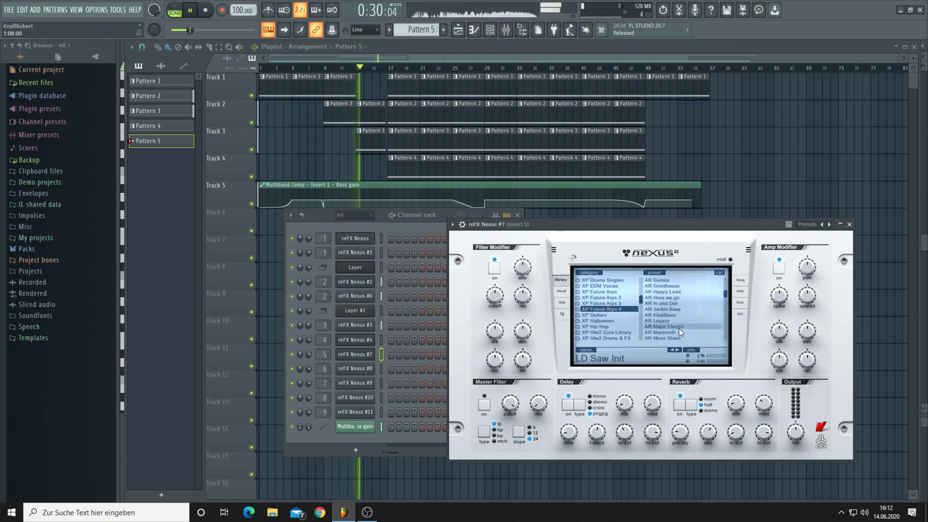
pyautogui.scroll(-3, 679, 332)
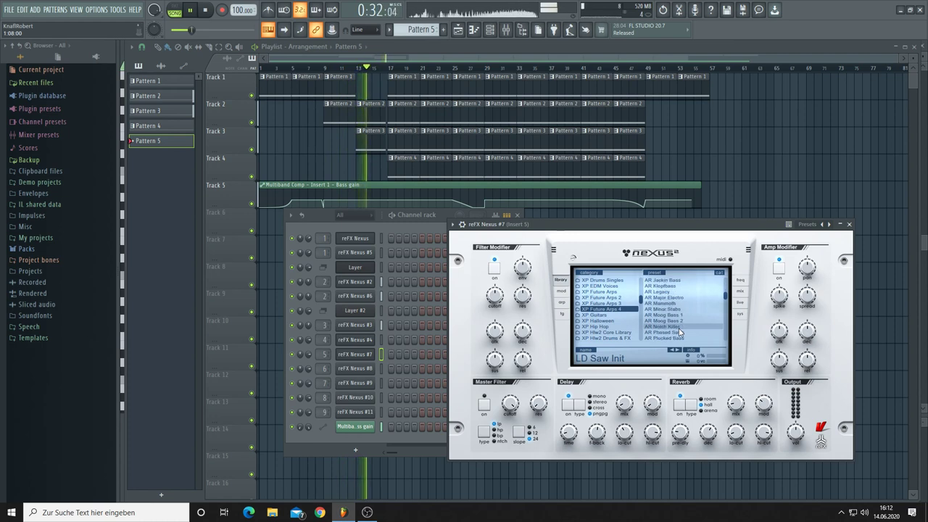
pyautogui.click(652, 304)
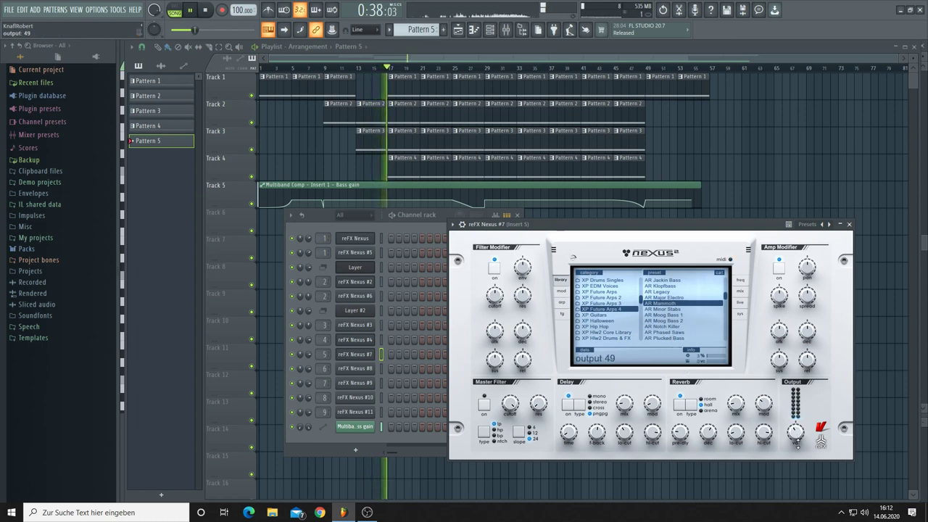
pyautogui.moveTo(798, 438)
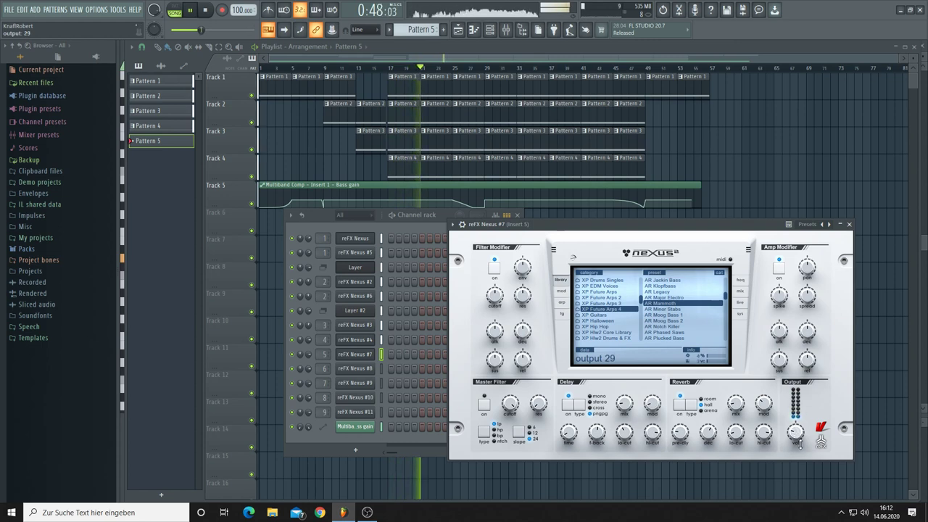
# Audition the XP Future Arps 4 presets from AR Minor Stabs through AR Moog Bass 1 and 2, and return to AR Notch Killer
pyautogui.click(661, 310)
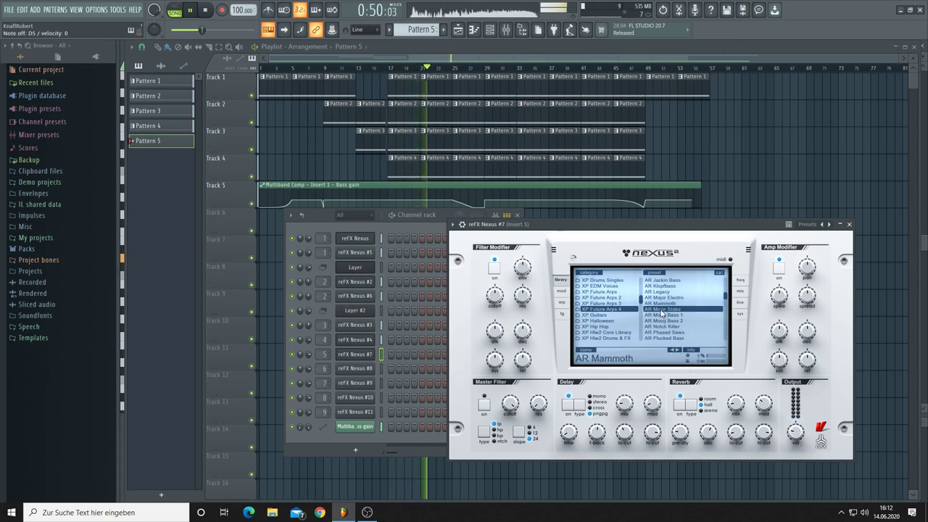
pyautogui.click(676, 351)
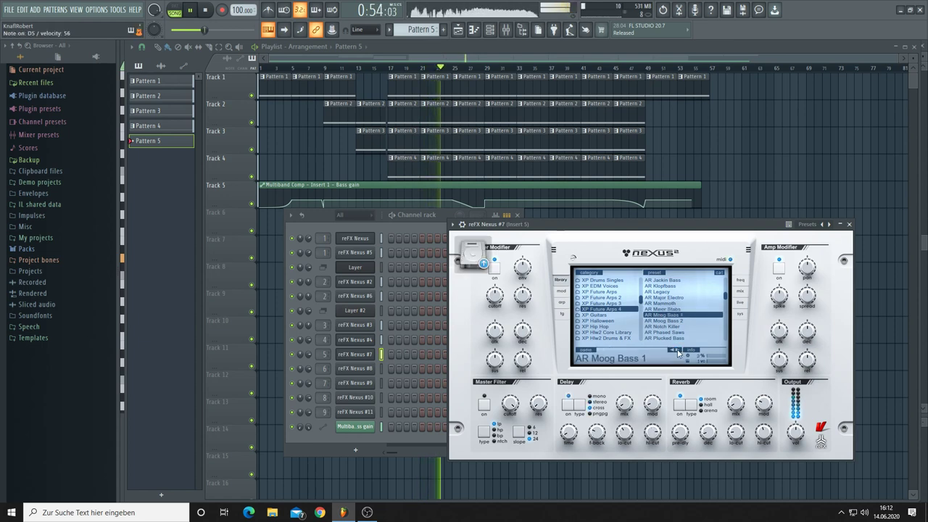
pyautogui.click(676, 351)
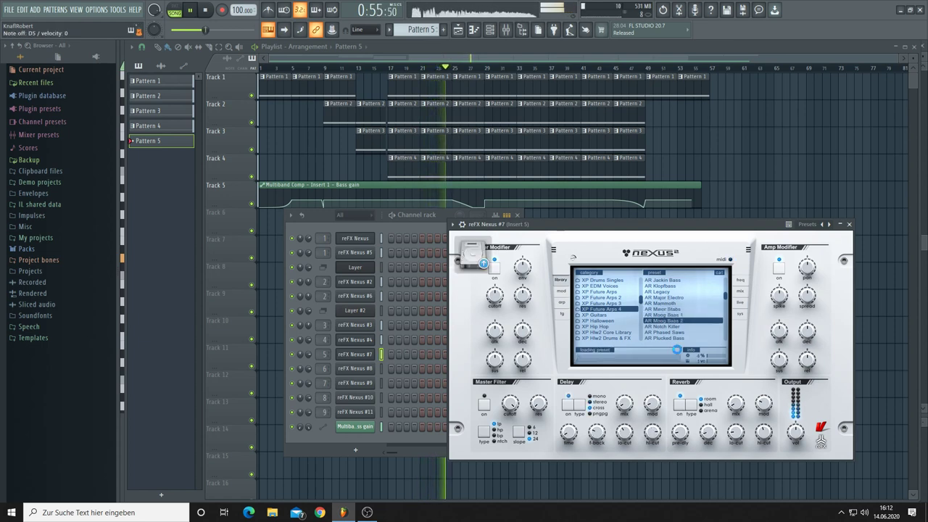
pyautogui.click(676, 350)
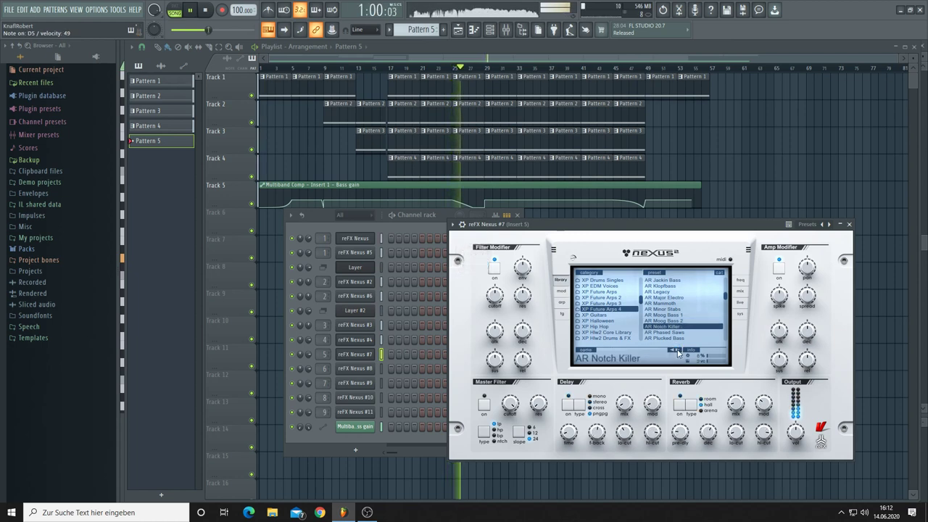
pyautogui.click(677, 352)
pyautogui.click(673, 350)
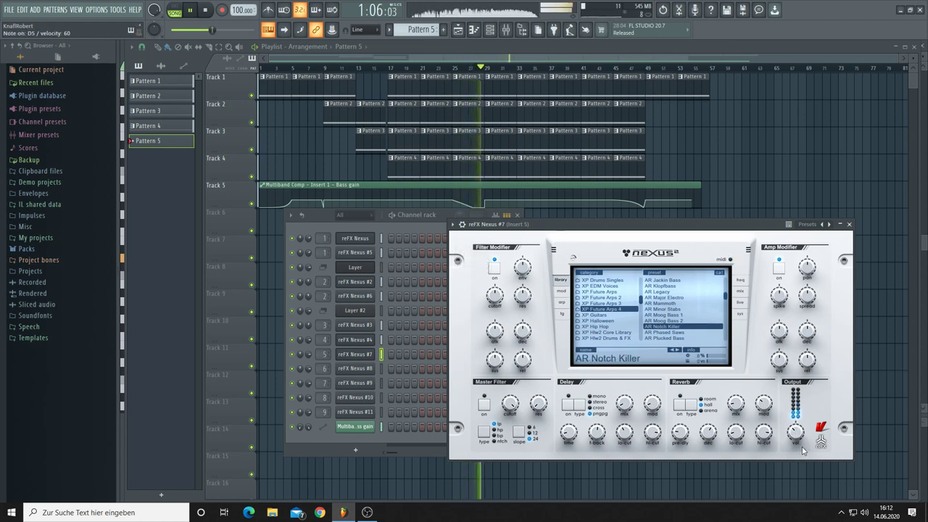
# Audition the next presets from AR Phased Saws through AR Plucked Bass, AR Plucked Electro and AR Pulse Pluck to AR Rocker
pyautogui.click(677, 351)
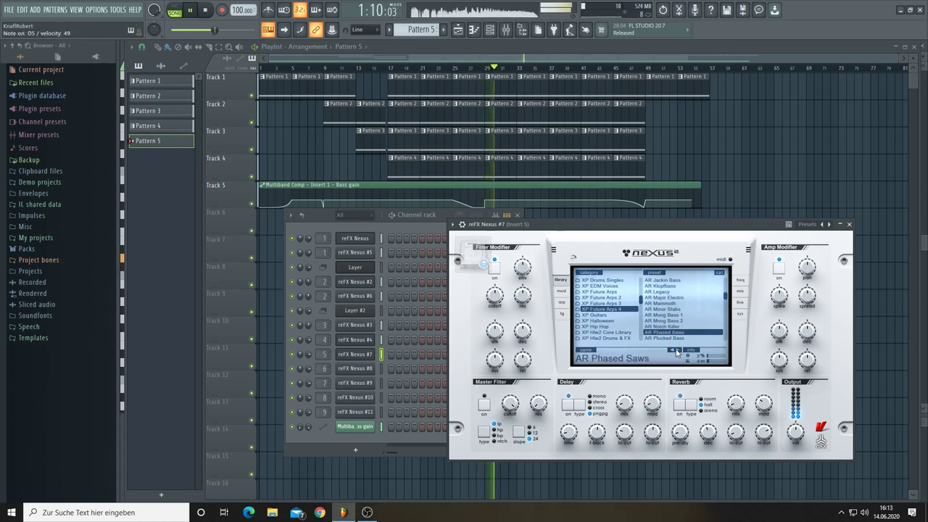
pyautogui.click(676, 351)
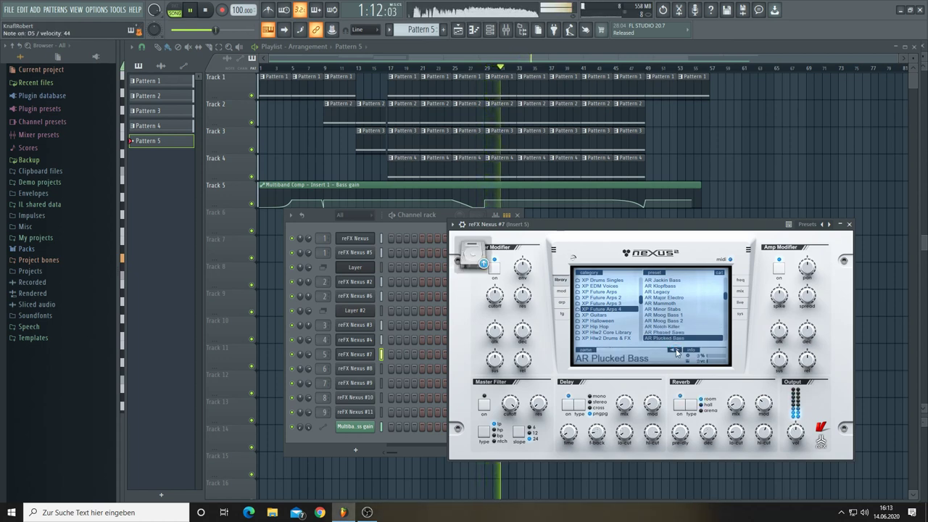
pyautogui.click(676, 351)
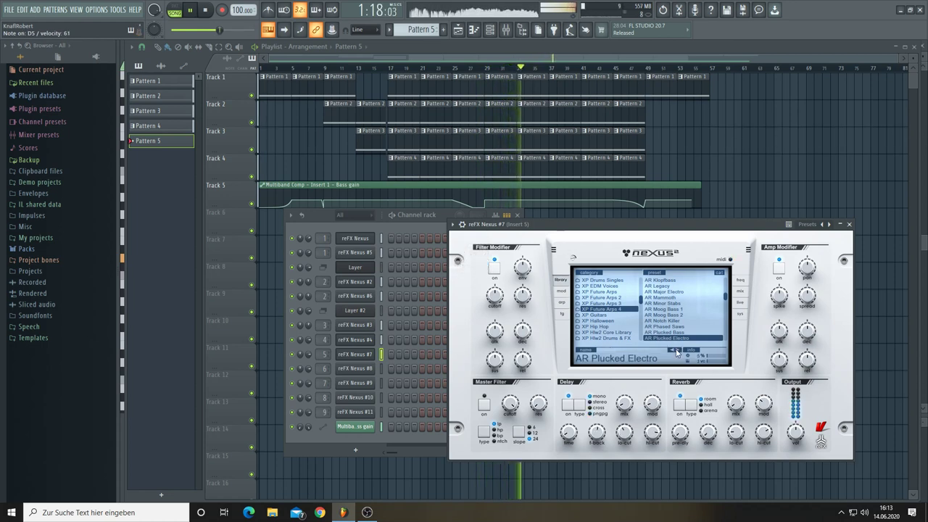
pyautogui.click(675, 351)
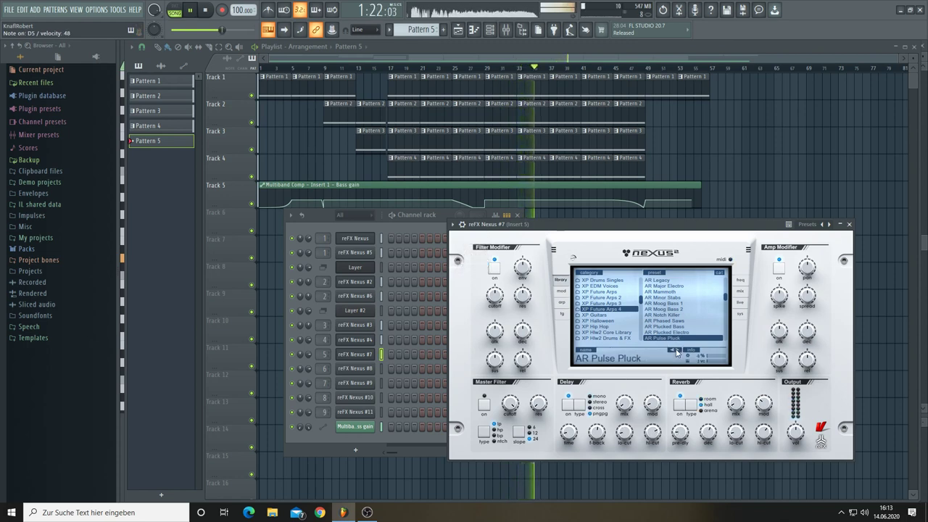
pyautogui.click(676, 351)
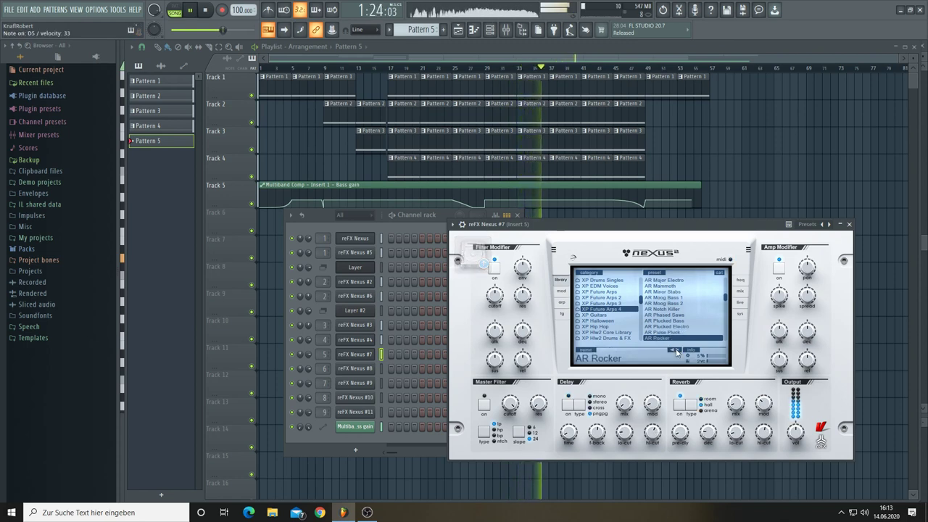
# Audition the AR Shadows, AR Showroom, AR Spectrum, AR Square n Strings and AR Stagediving presets
pyautogui.click(675, 351)
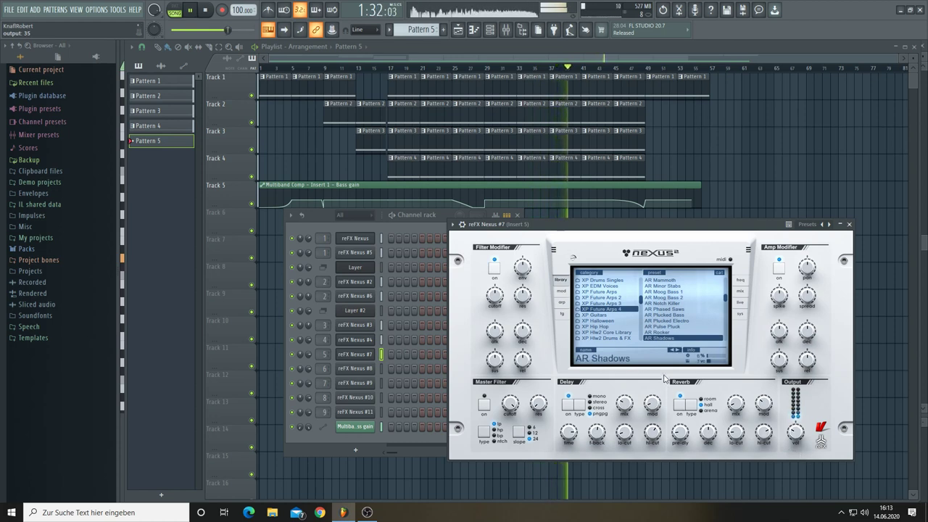
pyautogui.click(677, 350)
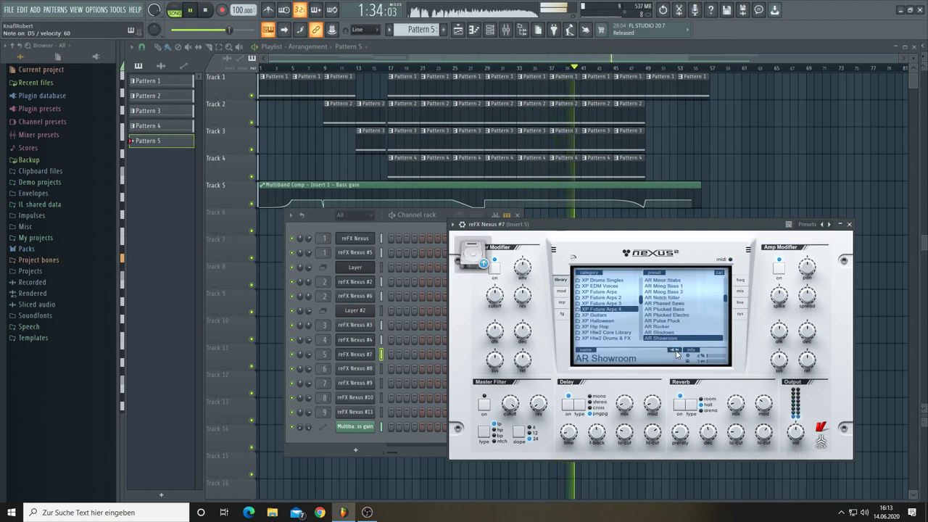
pyautogui.click(677, 352)
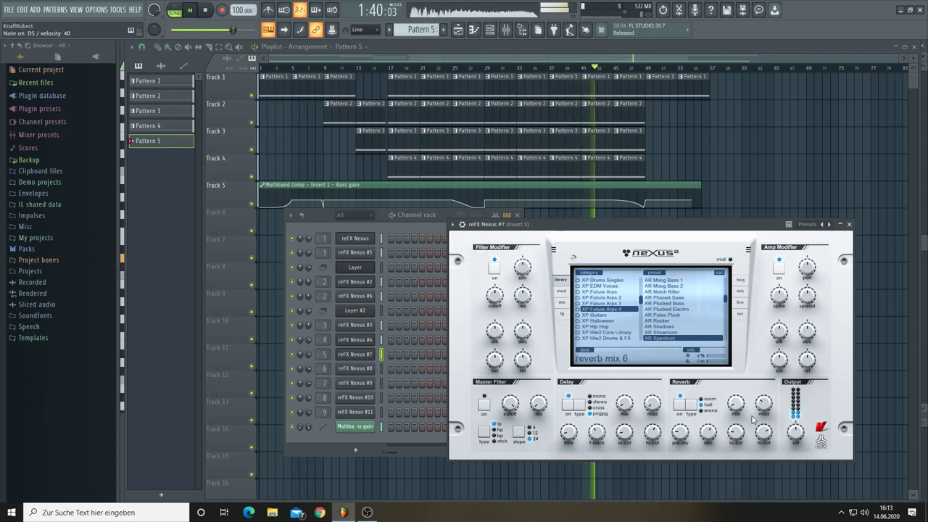
pyautogui.click(677, 351)
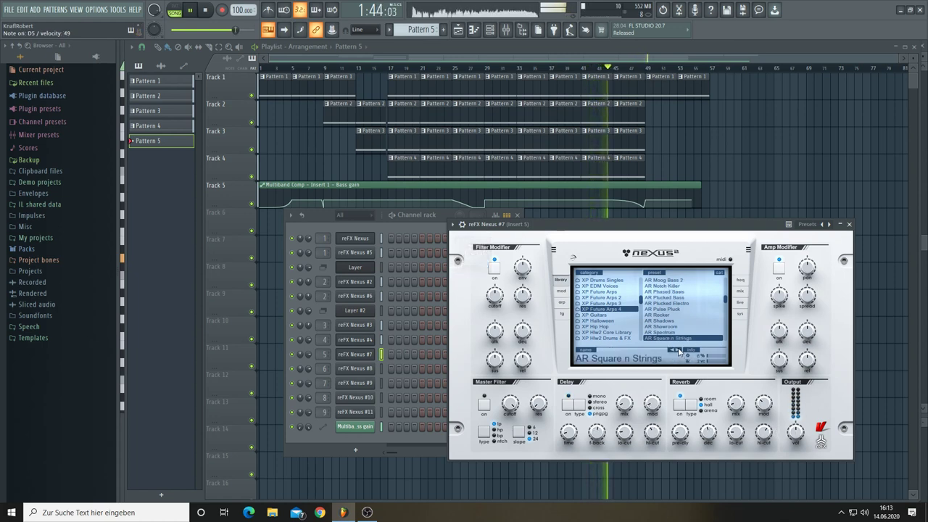
pyautogui.click(677, 352)
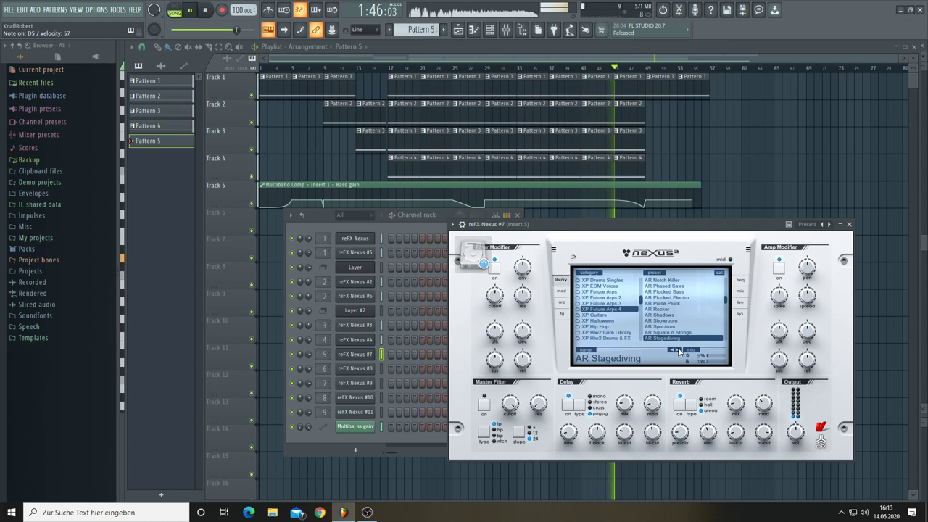
# Switch to the XP Future Arps 3 category and audition the presets from AR Acid through AR Big Chord, ending on AR Big Square
pyautogui.click(609, 303)
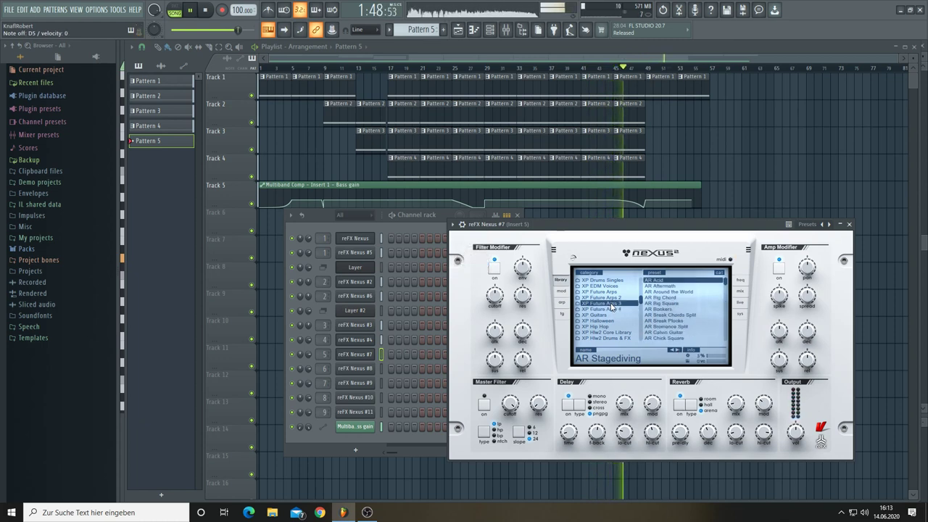
pyautogui.click(673, 349)
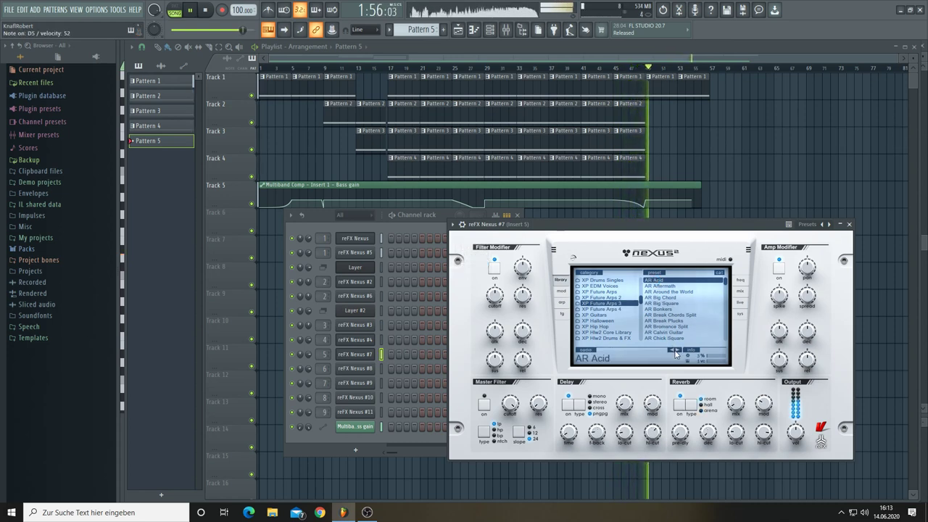
pyautogui.click(675, 349)
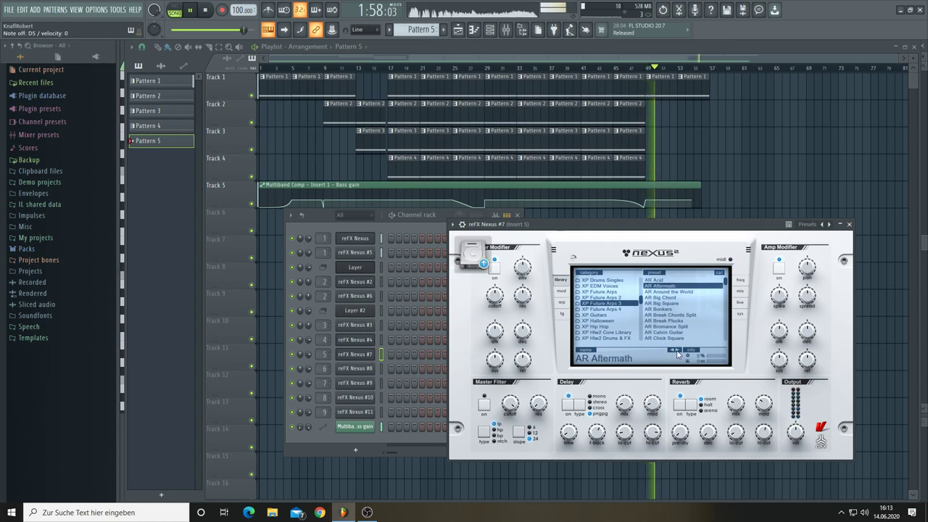
pyautogui.click(677, 349)
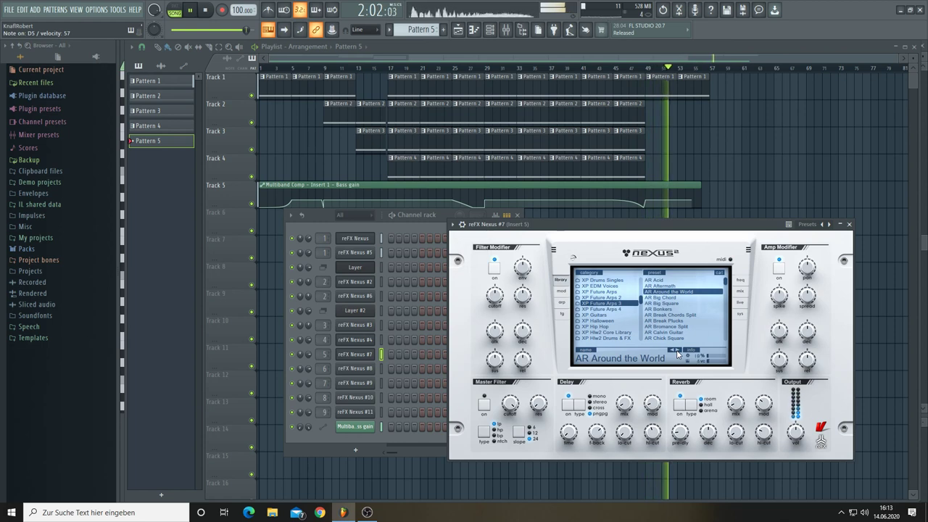
pyautogui.click(677, 350)
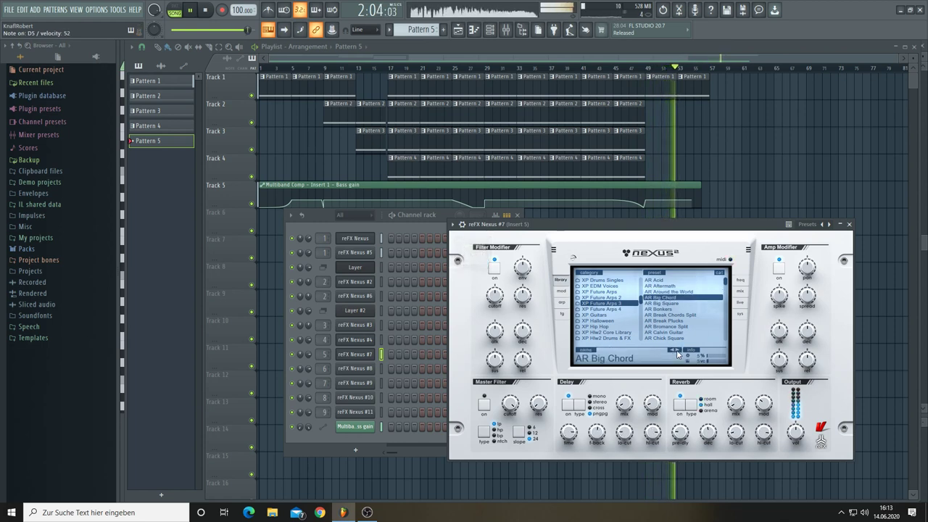
pyautogui.click(676, 350)
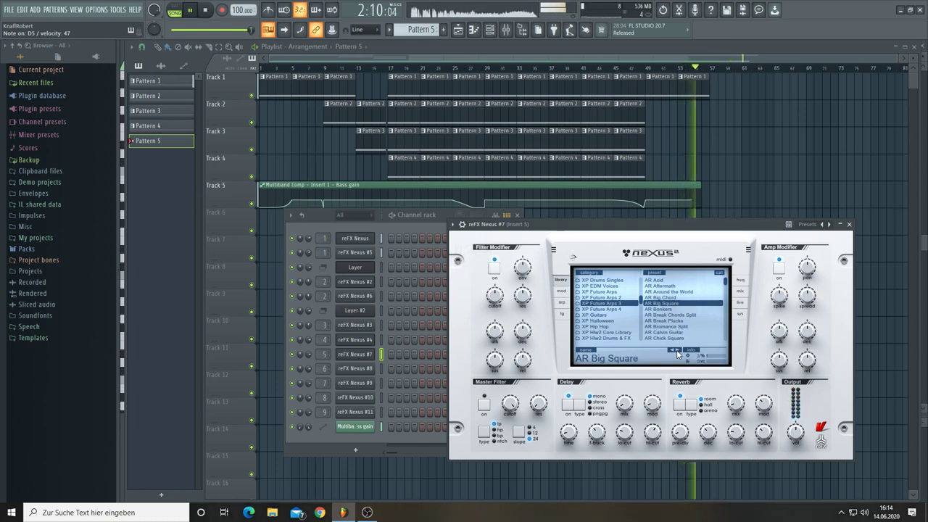
# Lower the output of the AR Big Square preset to 38
pyautogui.moveTo(797, 433)
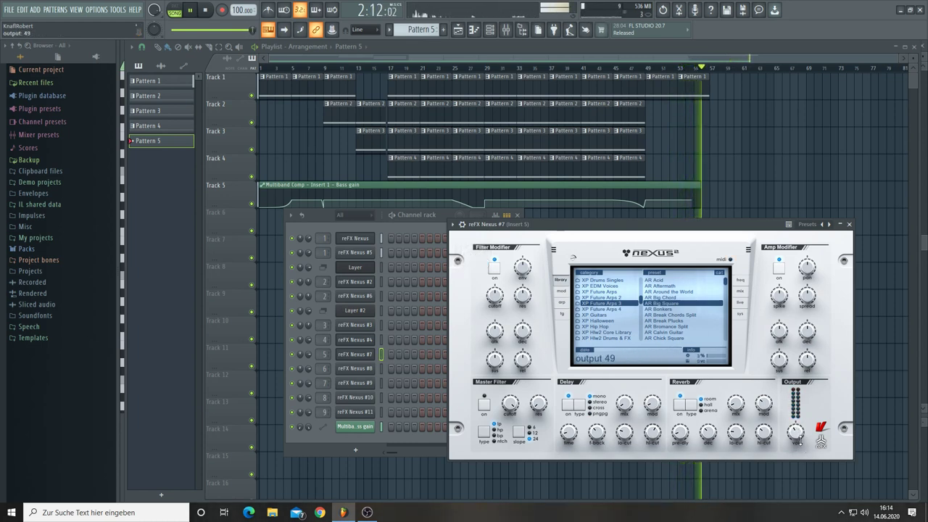
pyautogui.scroll(-5, 800, 441)
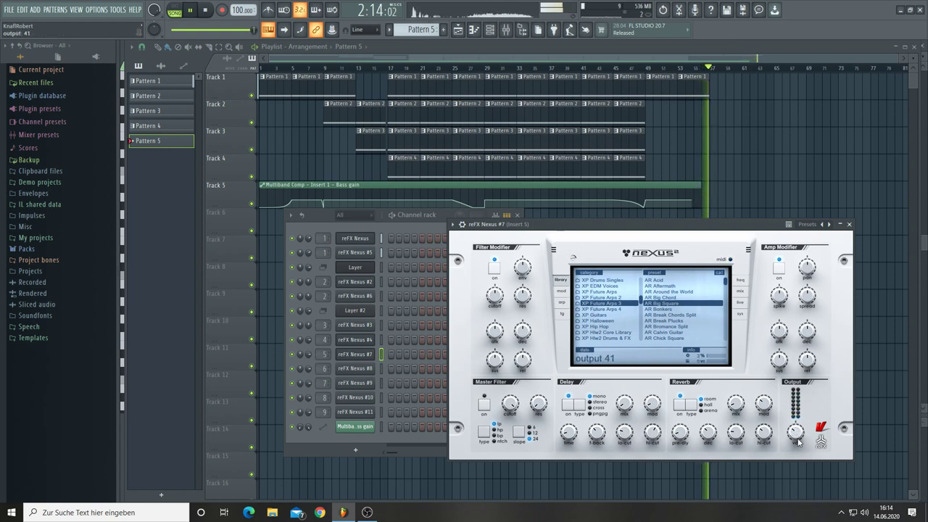
pyautogui.scroll(-5, 798, 440)
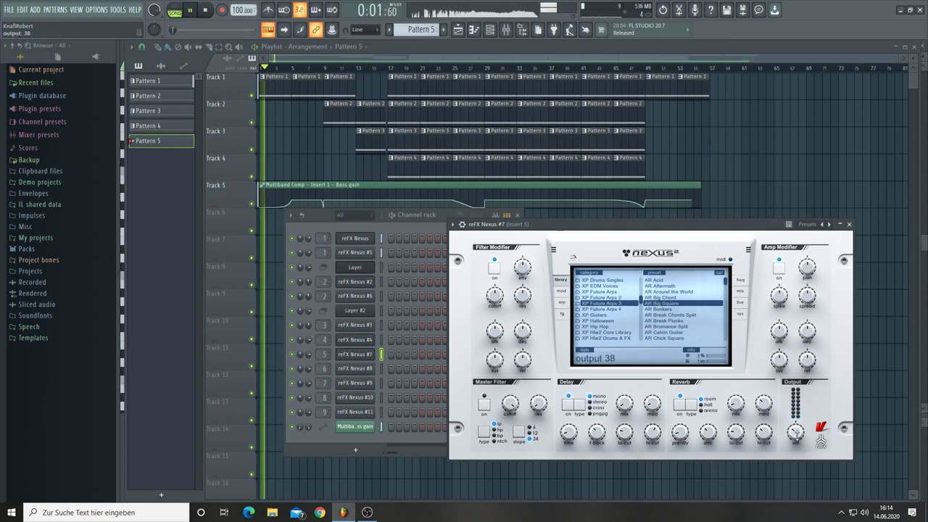
# Open the piano roll of reFX Nexus #7 and place a D5 note at the start of Pattern 5
pyautogui.rightClick(377, 353)
pyautogui.click(380, 353)
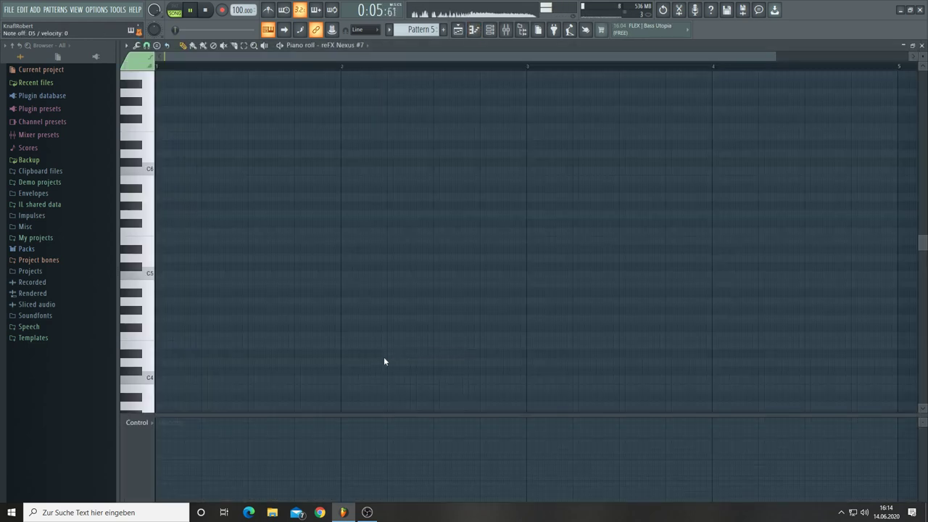
pyautogui.click(160, 258)
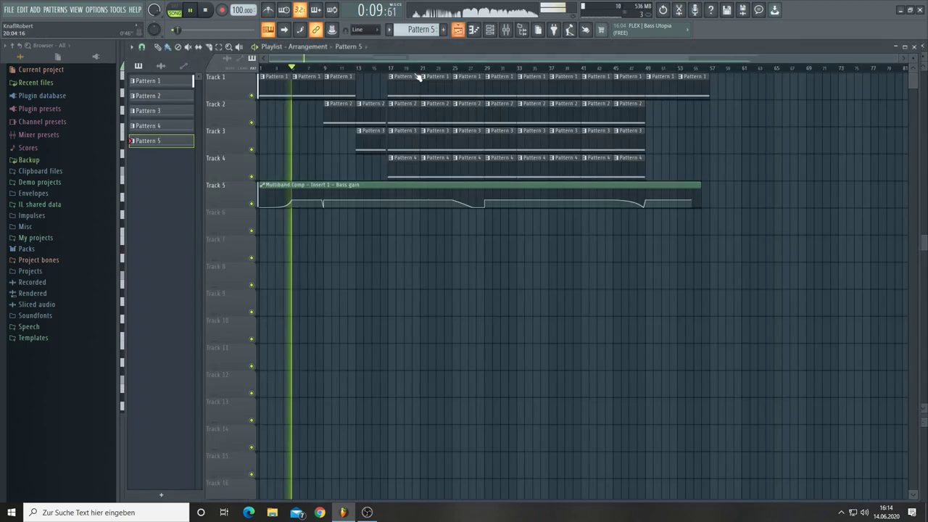
# Paint Pattern 5 clips on Track 6 from bar 1 through bar 16 and restart playback from the beginning
pyautogui.press('F5')
pyautogui.moveTo(264, 229); pyautogui.dragTo(362, 234)
pyautogui.press('space')
pyautogui.press('space')
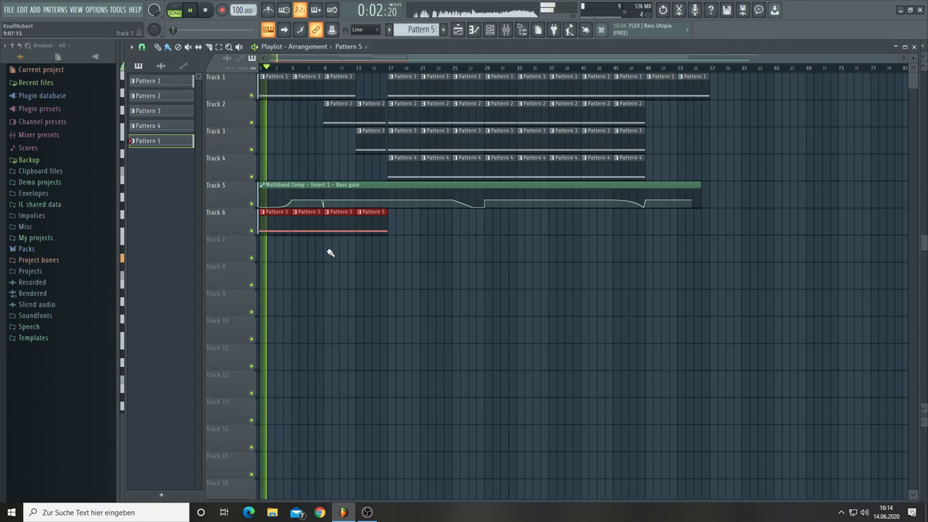
# Reopen reFX Nexus #7 from the channel rack and lower its output to 27 while the arrangement plays
pyautogui.click(491, 32)
pyautogui.moveTo(424, 214); pyautogui.dragTo(480, 216)
pyautogui.click(414, 355)
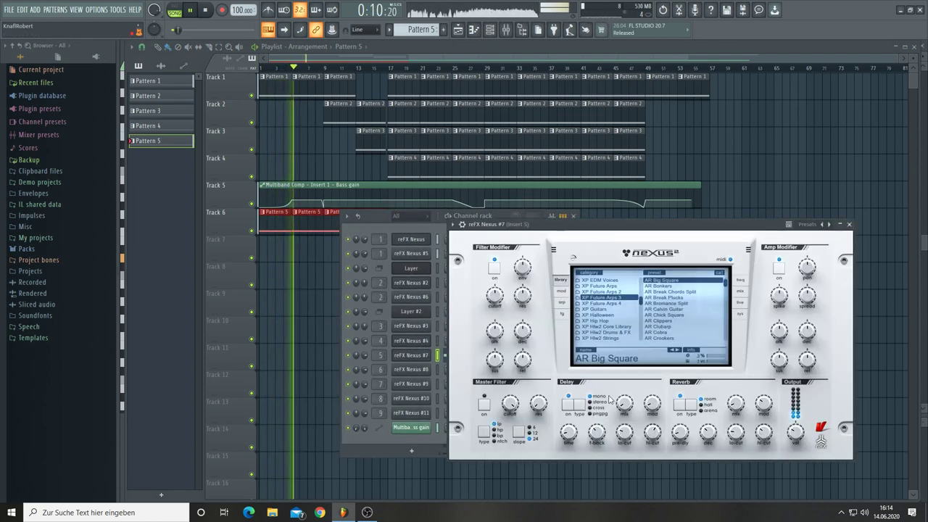
pyautogui.moveTo(736, 434)
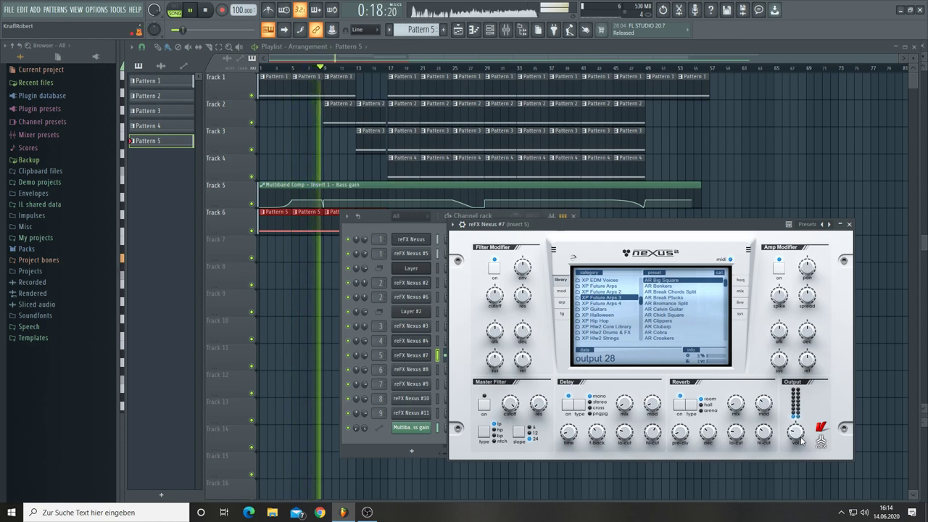
pyautogui.moveTo(800, 439); pyautogui.dragTo(800, 432)
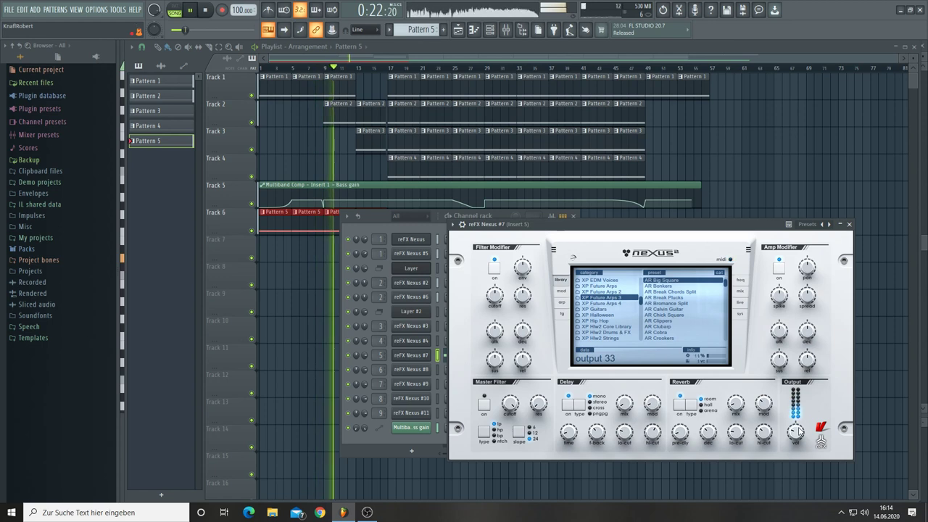
pyautogui.moveTo(794, 433)
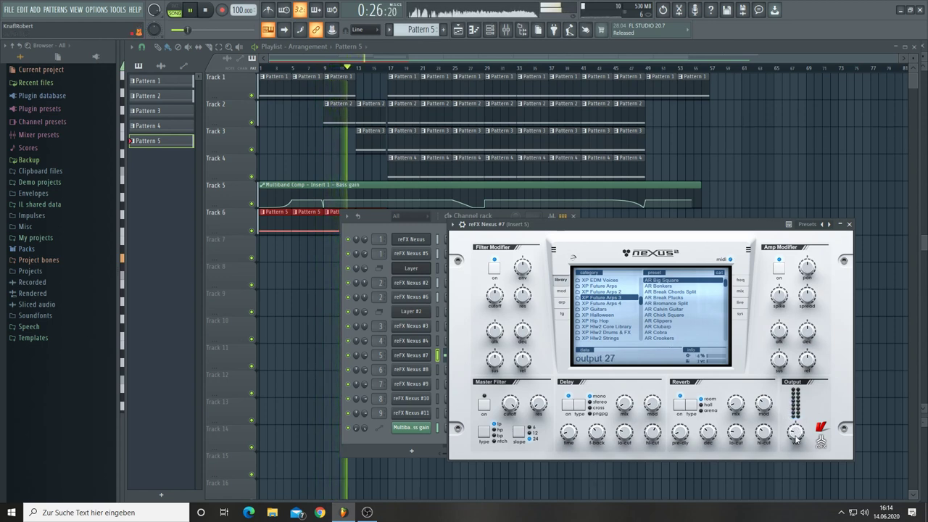
# Set the Nexus #7 reverb type to arena with a mix of 35, and the delay type to cross with a mix of 19
pyautogui.moveTo(735, 405)
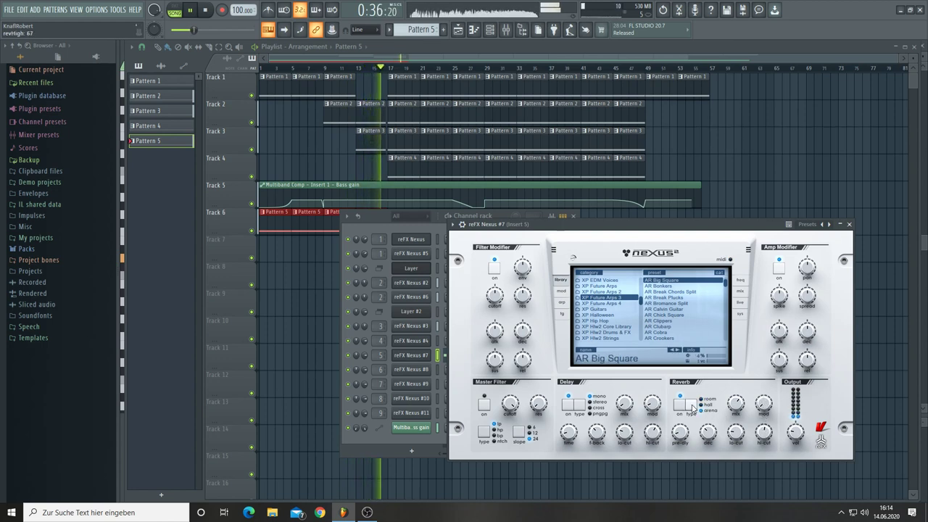
pyautogui.moveTo(709, 415)
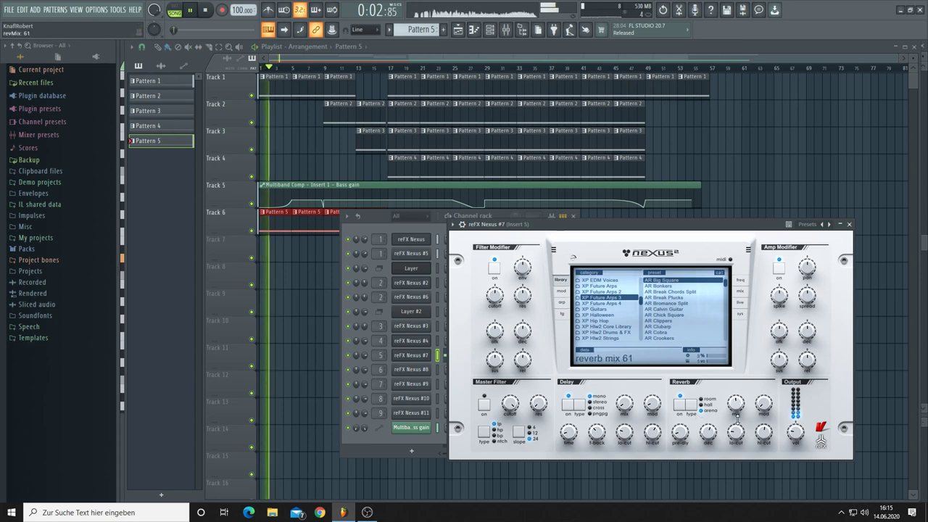
pyautogui.moveTo(735, 416)
pyautogui.moveTo(738, 425); pyautogui.dragTo(740, 440)
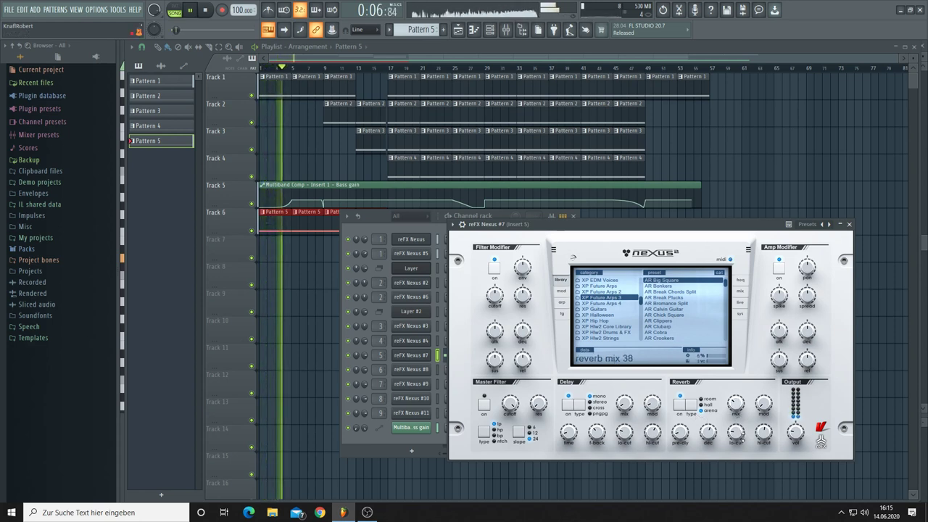
pyautogui.moveTo(741, 439); pyautogui.dragTo(742, 440)
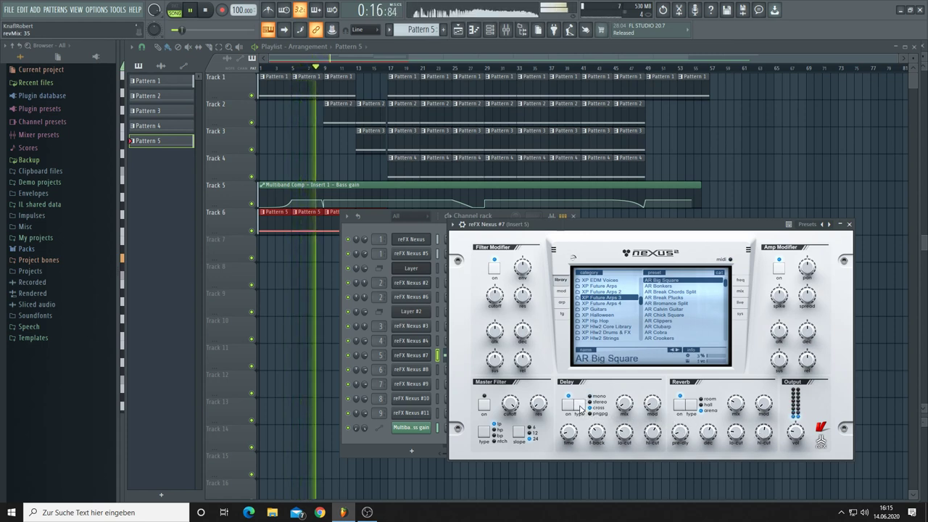
pyautogui.moveTo(629, 404)
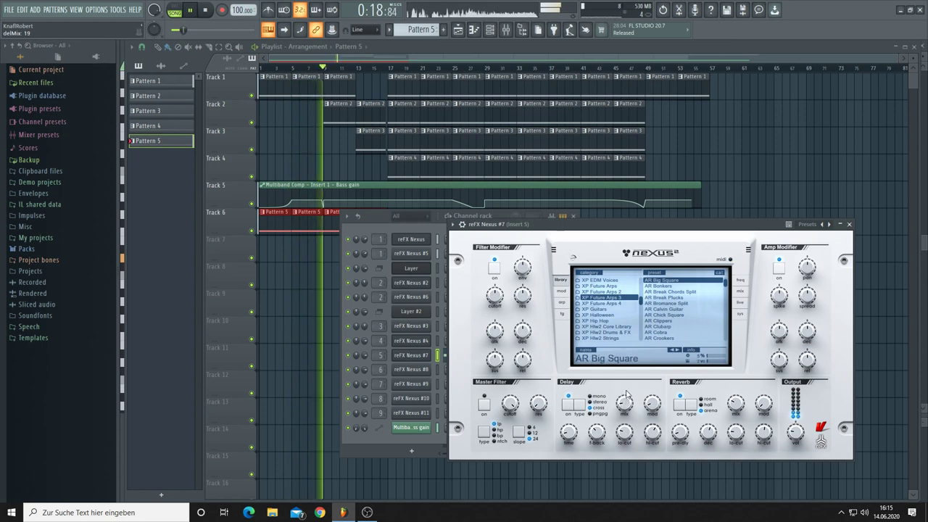
pyautogui.scroll(3, 624, 403)
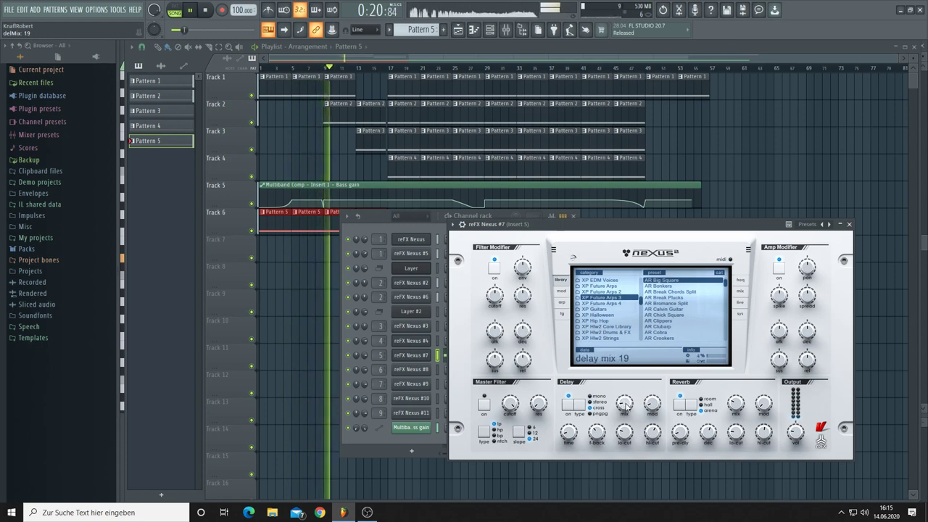
# Close the plugin windows, delete the Pattern 5 clips from bars 1 to 16 of Track 6, and paint them from bar 49 through bar 84
pyautogui.press('F12')
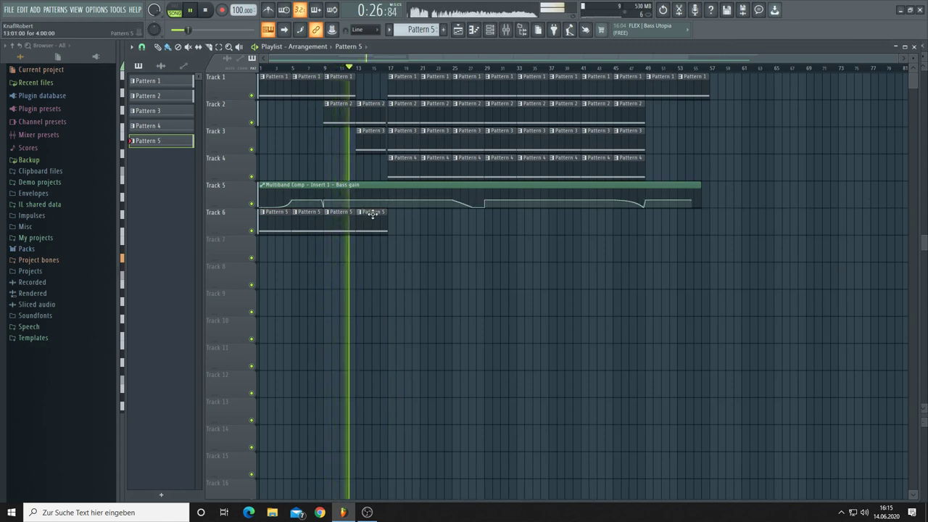
pyautogui.rightClick(274, 223)
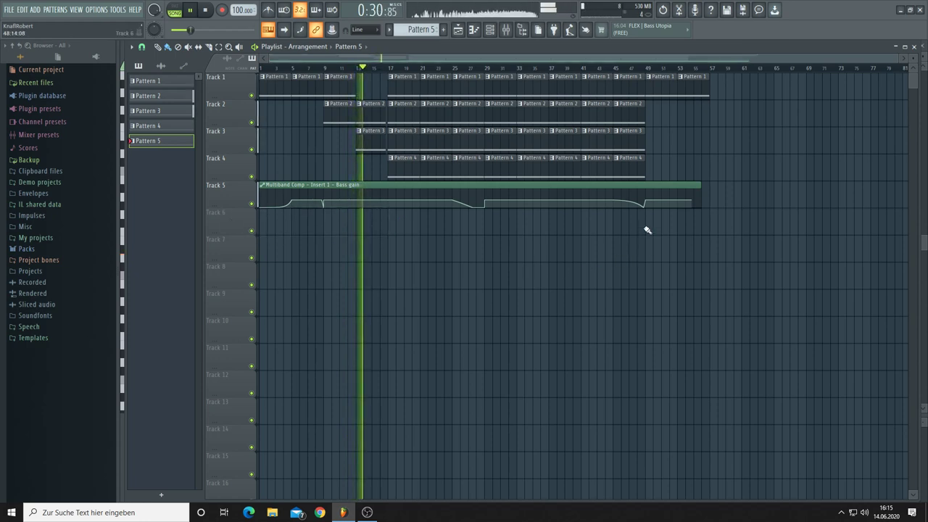
pyautogui.moveTo(646, 231); pyautogui.dragTo(906, 231)
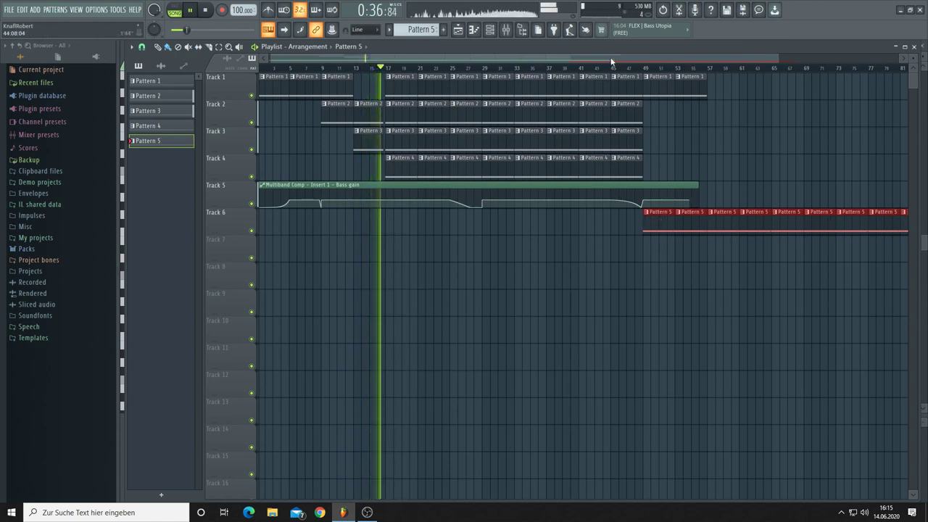
# Continue the Pattern 1 clips on Track 1 from bar 57 through bar 84
pyautogui.moveTo(611, 62); pyautogui.dragTo(671, 55)
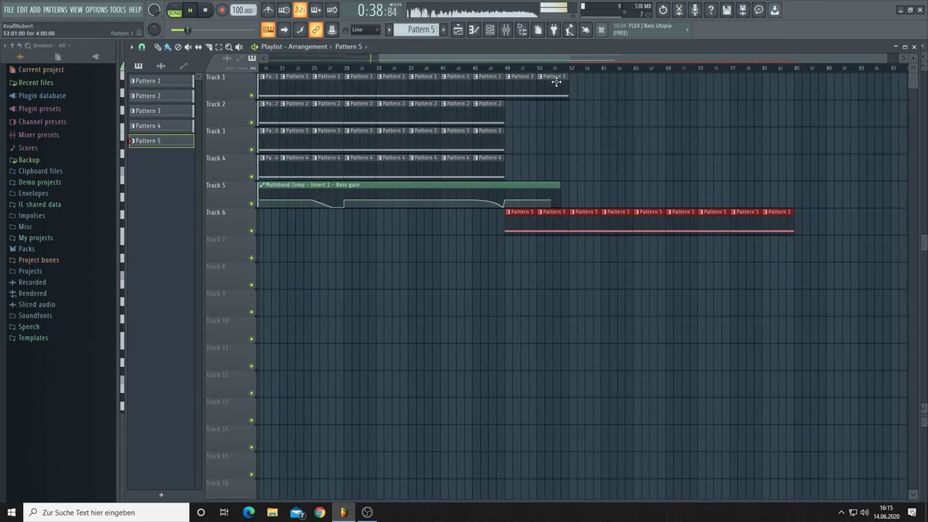
pyautogui.click(558, 81)
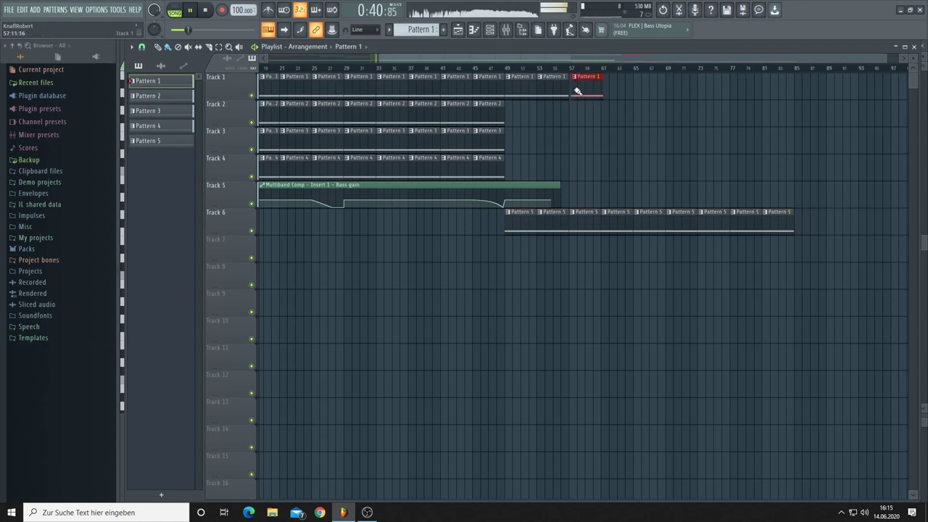
pyautogui.moveTo(578, 92)
pyautogui.mouseDown()
pyautogui.moveTo(777, 99)
pyautogui.moveTo(778, 79)
pyautogui.moveTo(673, 137)
pyautogui.moveTo(671, 159)
pyautogui.mouseUp()
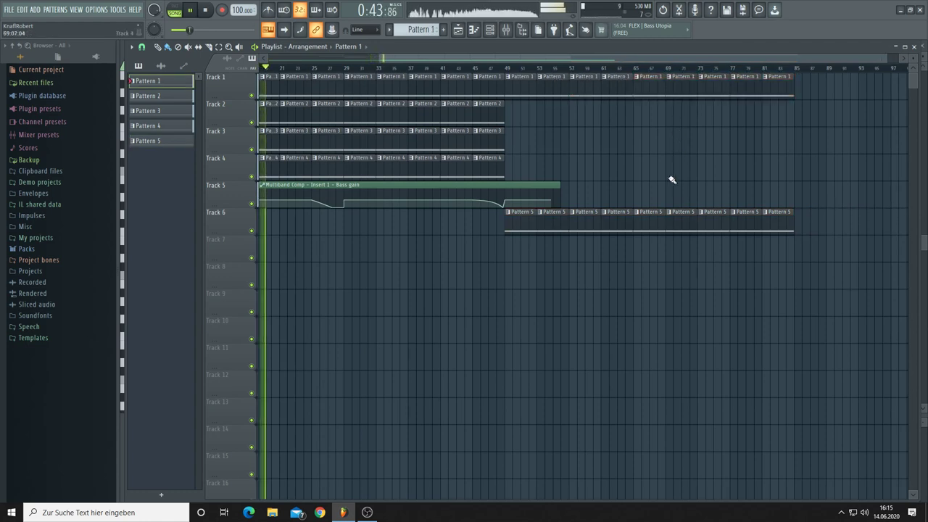
# Paint Pattern 4 clips on Track 4 from bar 57 and Pattern 3 clips on Track 3 from bar 65, both through bar 84
pyautogui.click(481, 155)
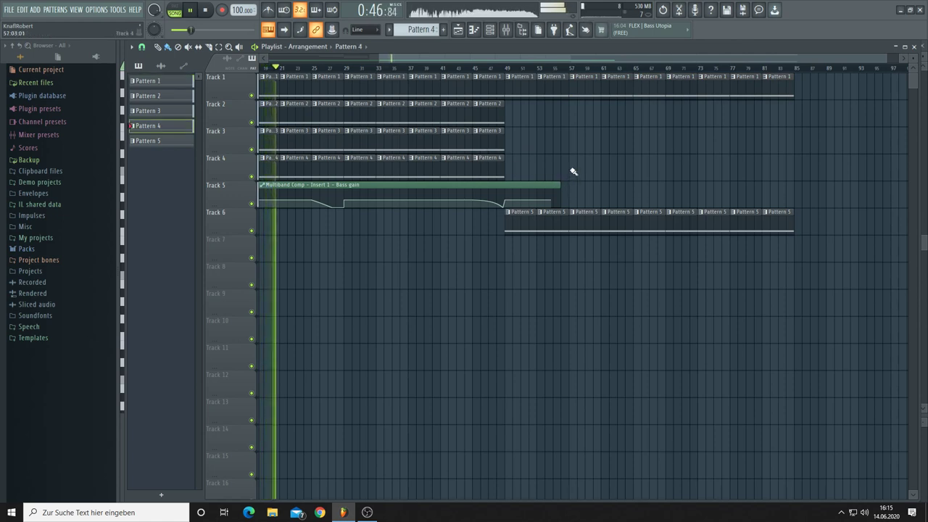
pyautogui.moveTo(574, 172); pyautogui.dragTo(781, 177)
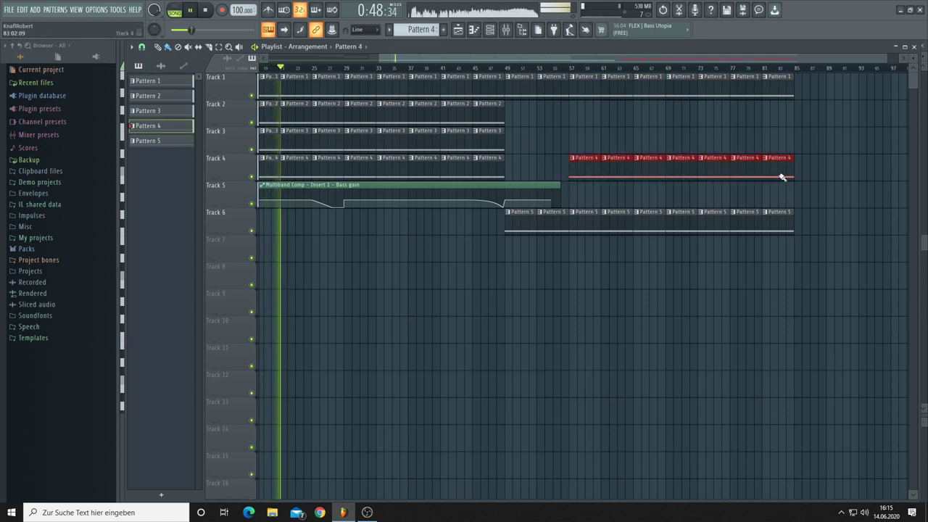
pyautogui.click(572, 137)
pyautogui.press('Up')
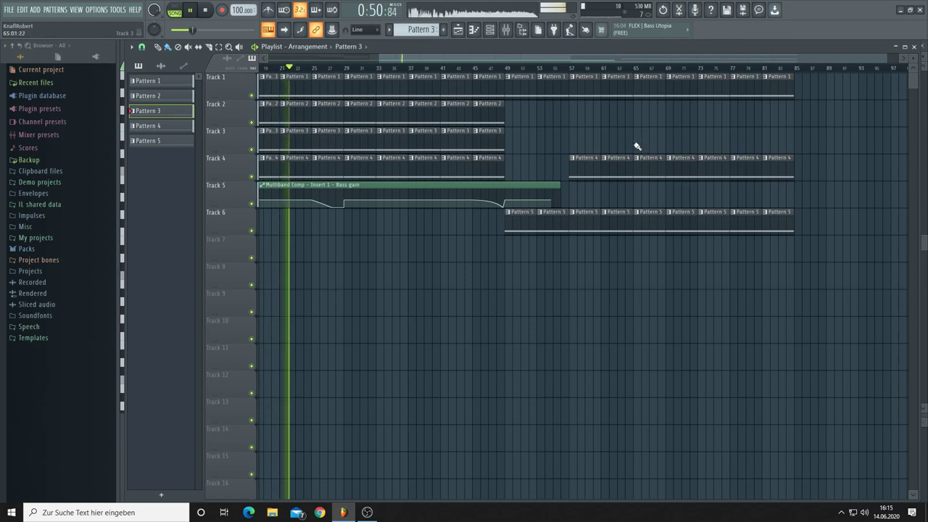
pyautogui.moveTo(633, 145); pyautogui.dragTo(786, 145)
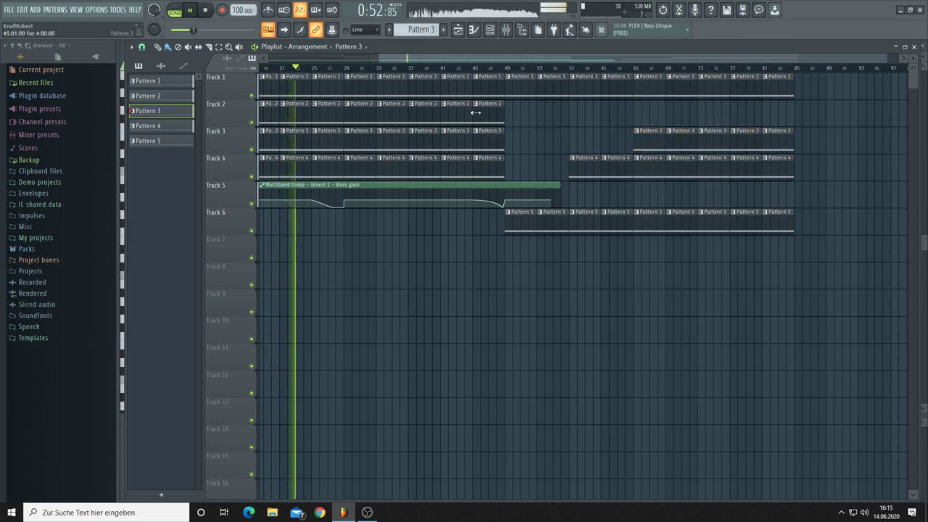
# Paint Pattern 2 clips on Track 2 from bar 73 through bar 84 and extend the Bass gain automation clip to the end of bar 84
pyautogui.press('Up')
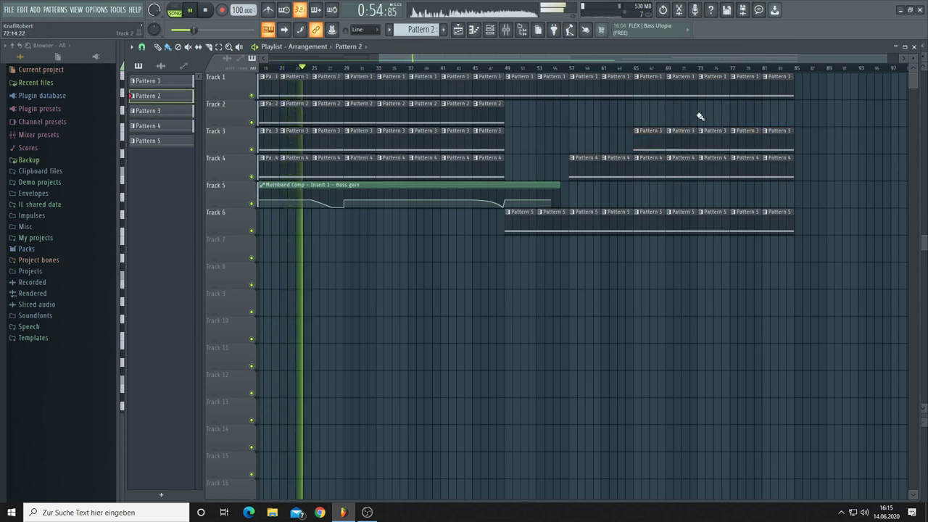
pyautogui.moveTo(699, 117)
pyautogui.mouseDown()
pyautogui.moveTo(788, 130)
pyautogui.moveTo(551, 137)
pyautogui.mouseUp()
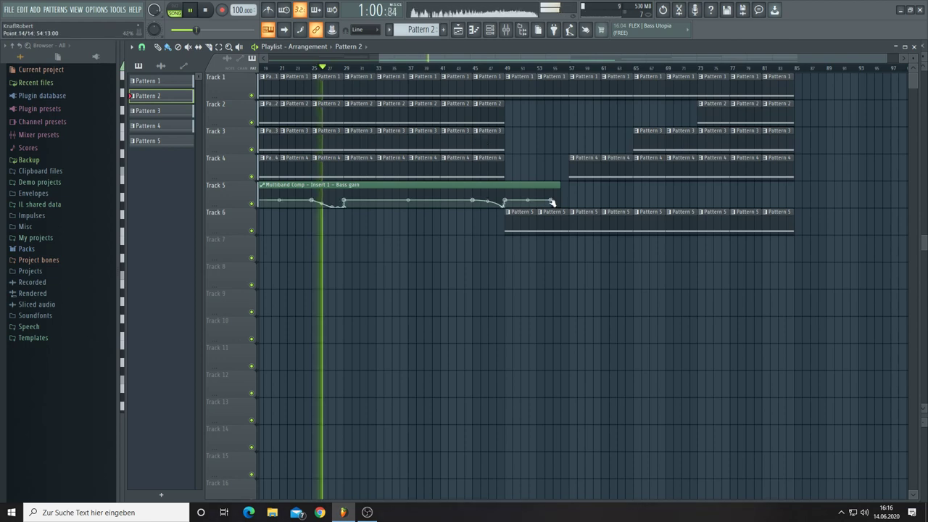
pyautogui.moveTo(560, 196); pyautogui.dragTo(793, 205)
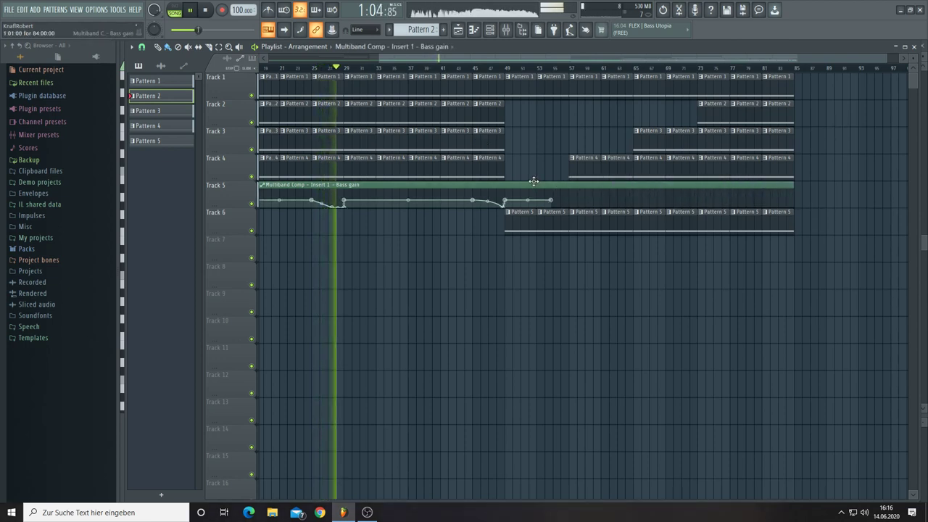
# Move the Bass gain automation clip to Track 7 and the Pattern 5 clips from Track 6 to Track 5
pyautogui.moveTo(506, 190); pyautogui.dragTo(506, 244)
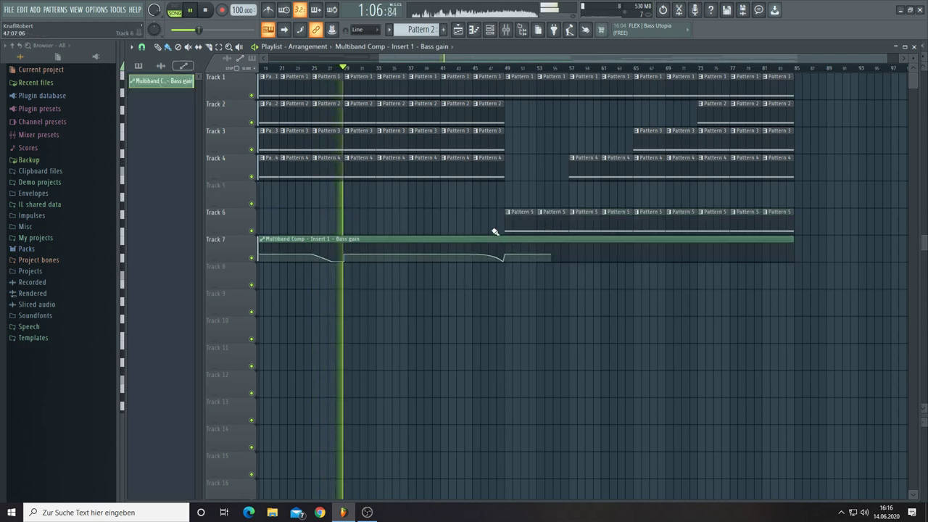
pyautogui.click(250, 216)
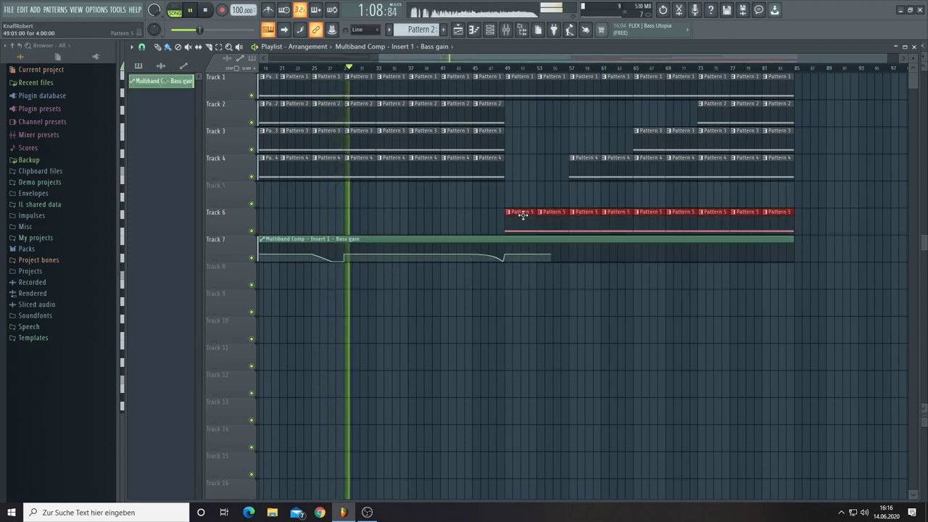
pyautogui.moveTo(521, 212); pyautogui.dragTo(526, 185)
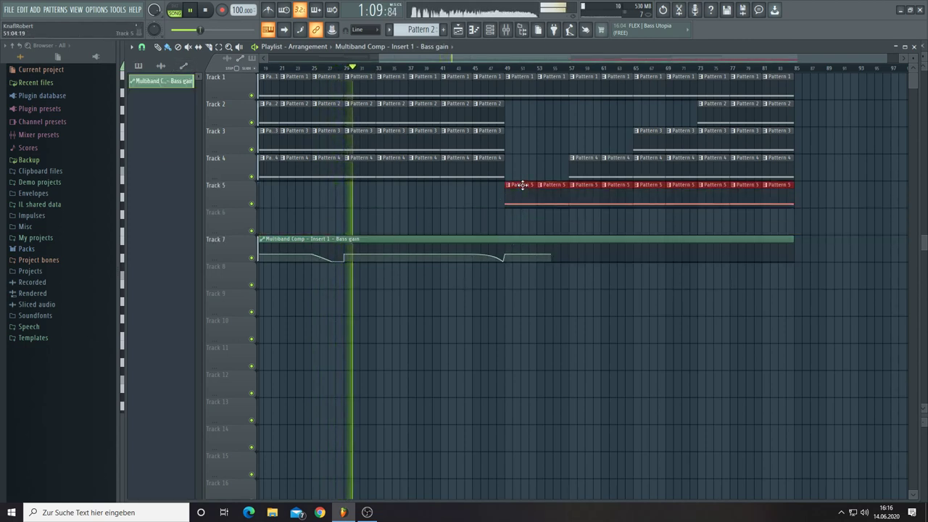
pyautogui.click(469, 204)
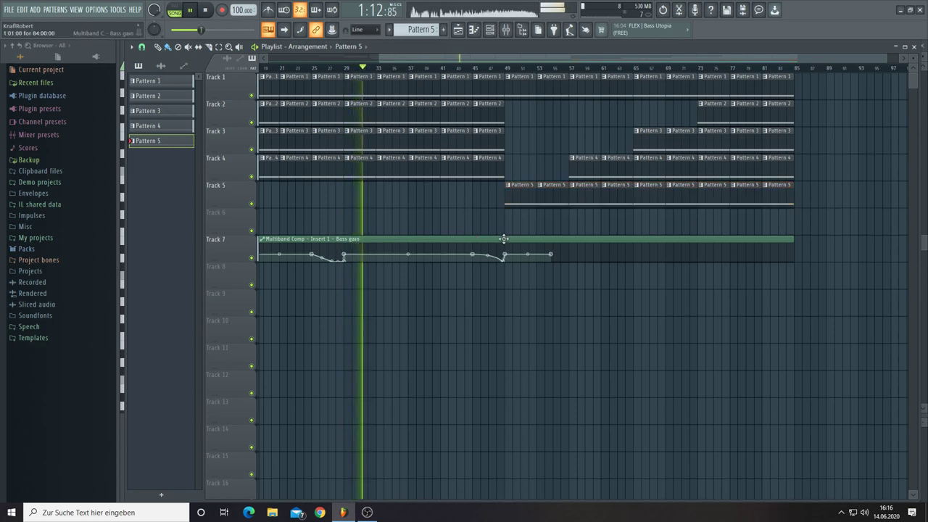
# Curve the Bass gain automation down to its minimum at bar 57 and add a point at bar 73 with the copied 42% value
pyautogui.moveTo(562, 256)
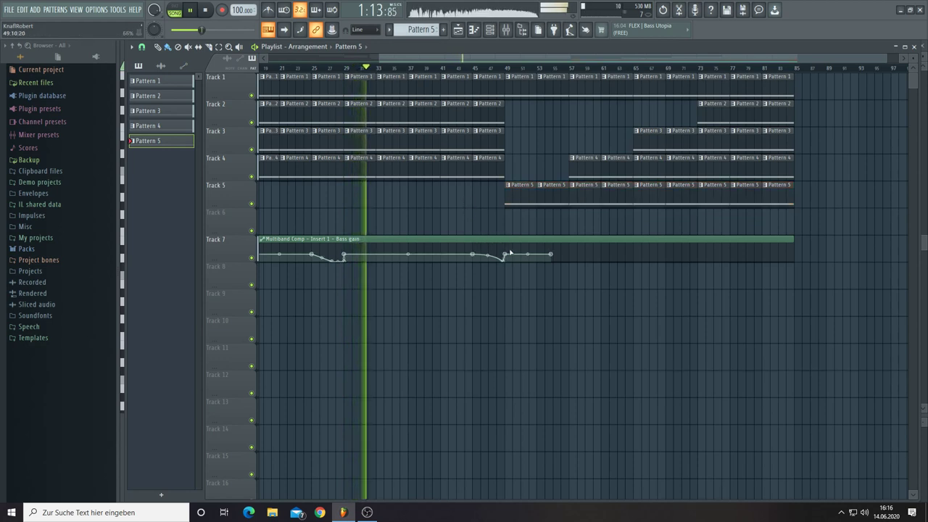
pyautogui.rightClick(572, 260)
pyautogui.moveTo(572, 262); pyautogui.dragTo(572, 266)
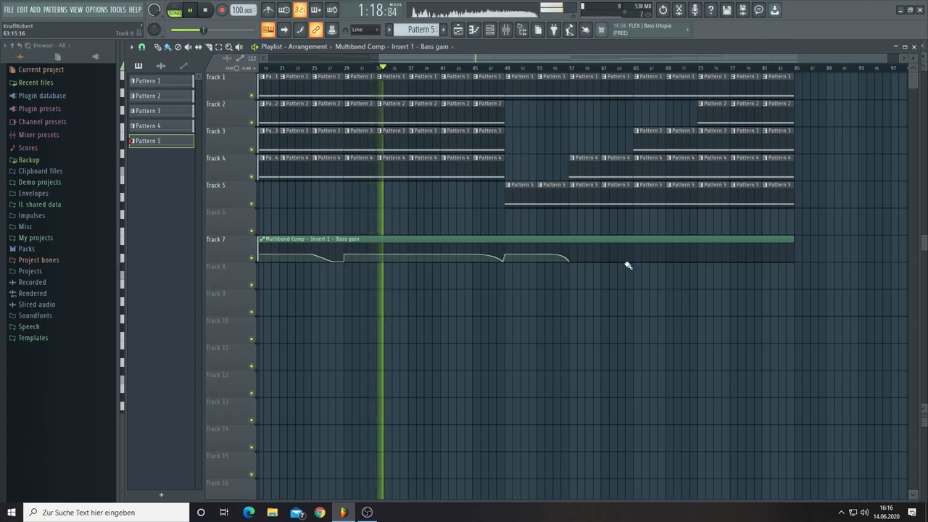
pyautogui.rightClick(699, 257)
pyautogui.rightClick(699, 257)
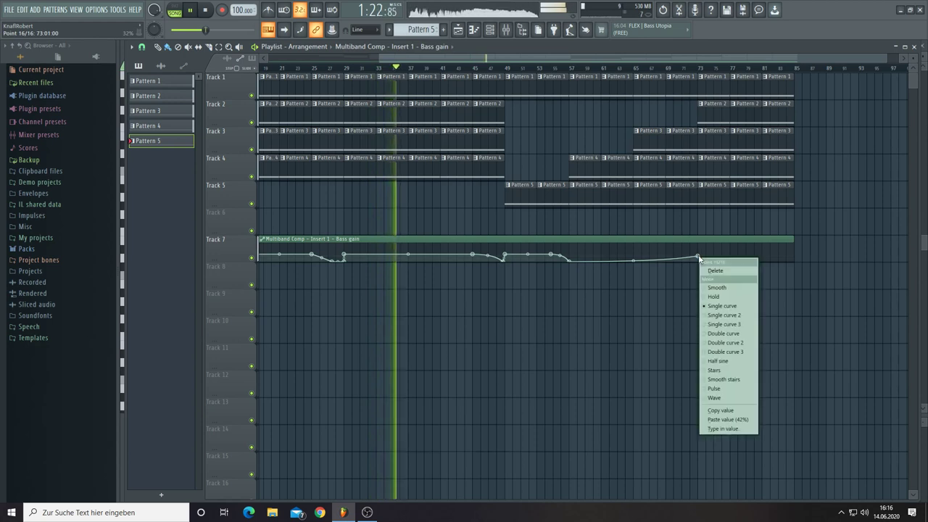
pyautogui.click(724, 420)
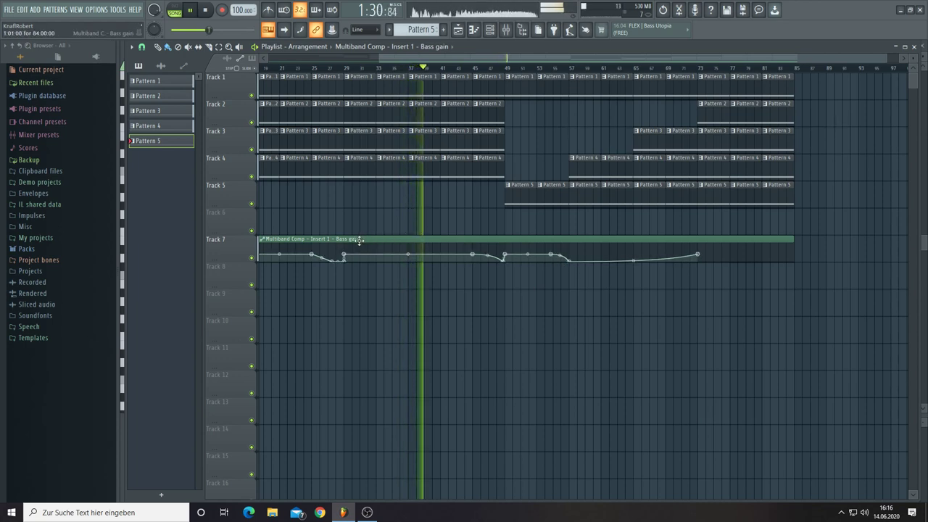
# Move the Bass gain automation clip from Track 7 onto Track 1 and restart song playback from the beginning
pyautogui.moveTo(318, 239); pyautogui.dragTo(284, 76)
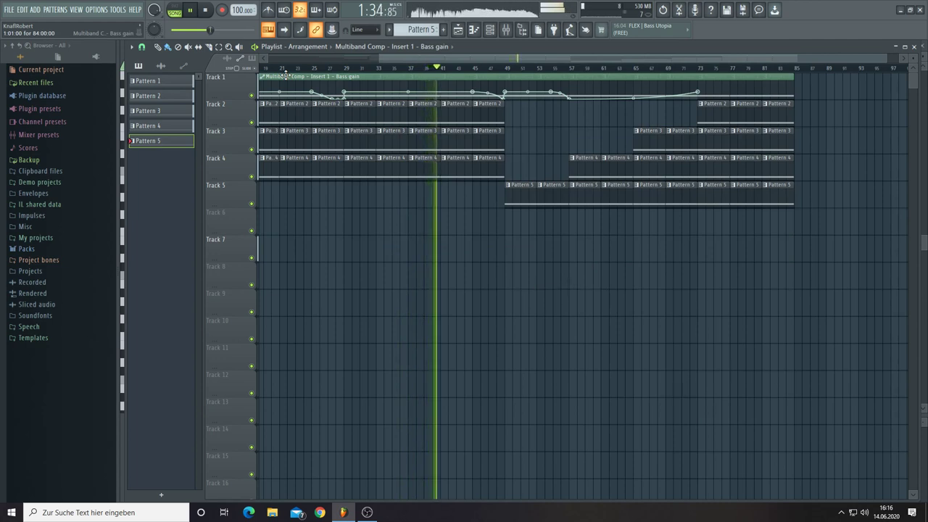
pyautogui.click(286, 76)
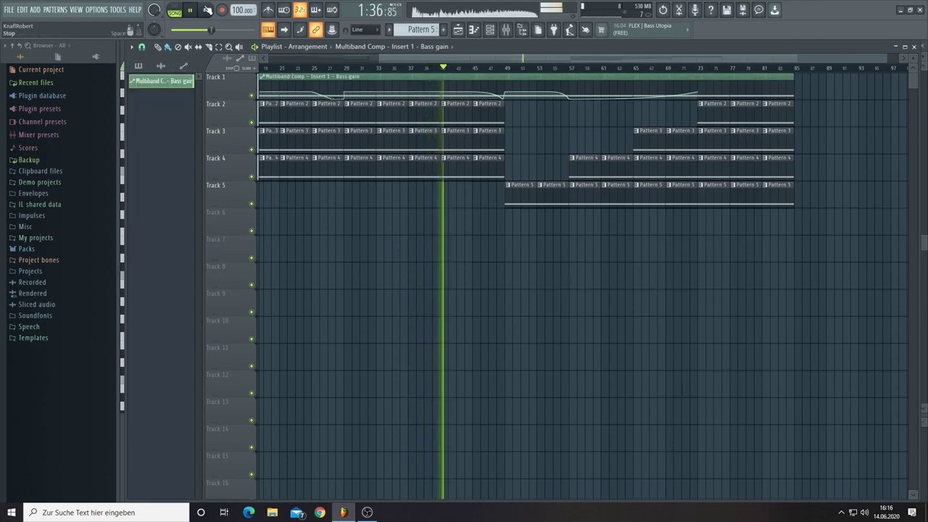
pyautogui.click(205, 9)
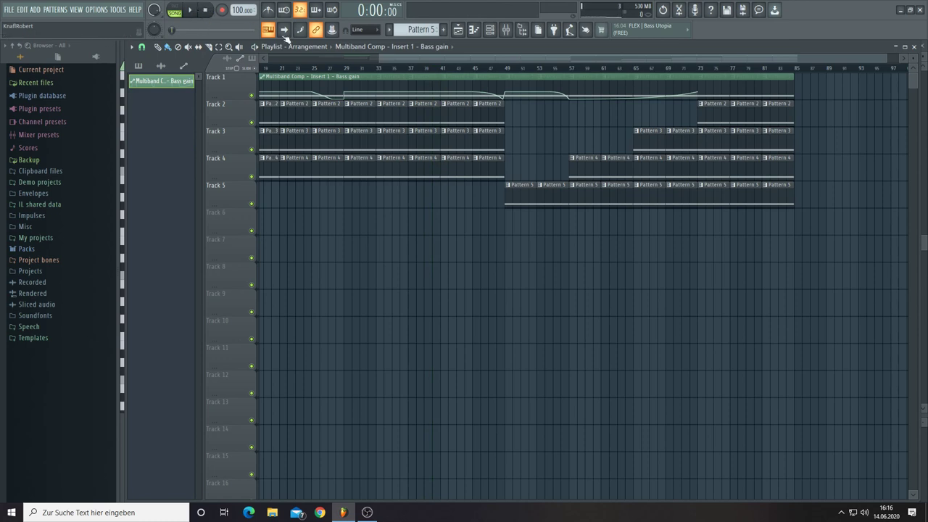
pyautogui.click(193, 10)
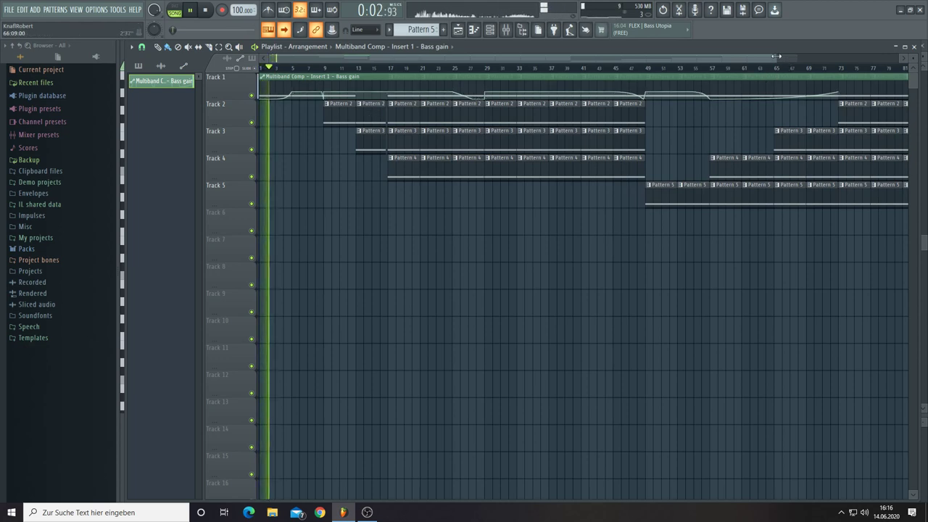
pyautogui.moveTo(775, 57); pyautogui.dragTo(558, 58)
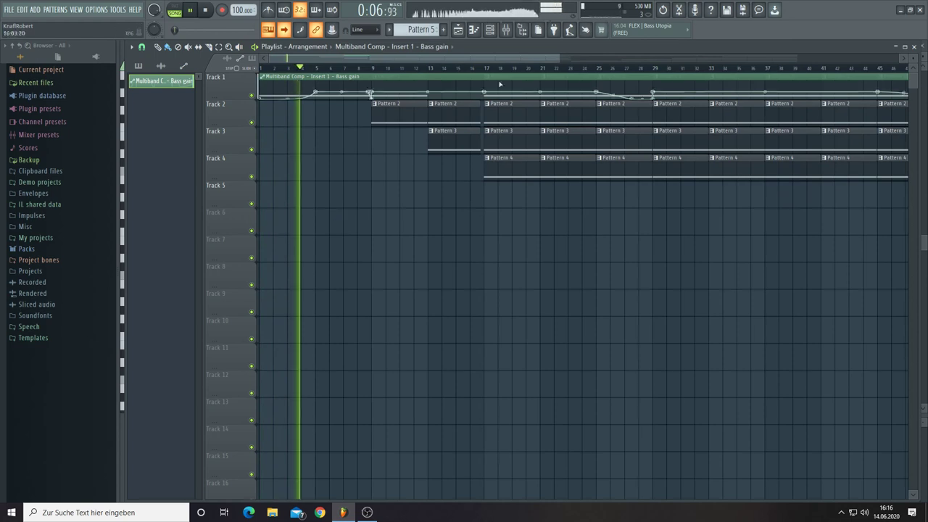
# Create a new empty Pattern 6 and open the channel rack over the playlist
pyautogui.press('F6')
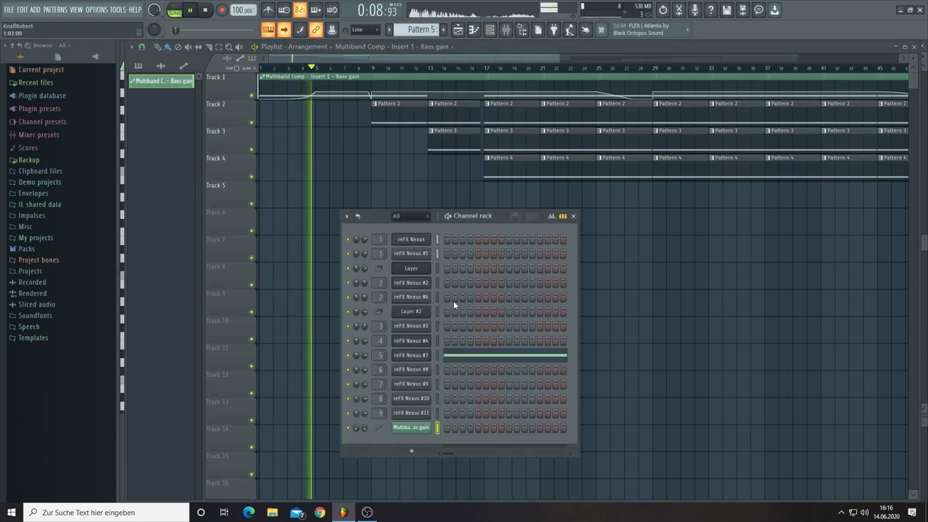
pyautogui.click(138, 66)
pyautogui.press('F6')
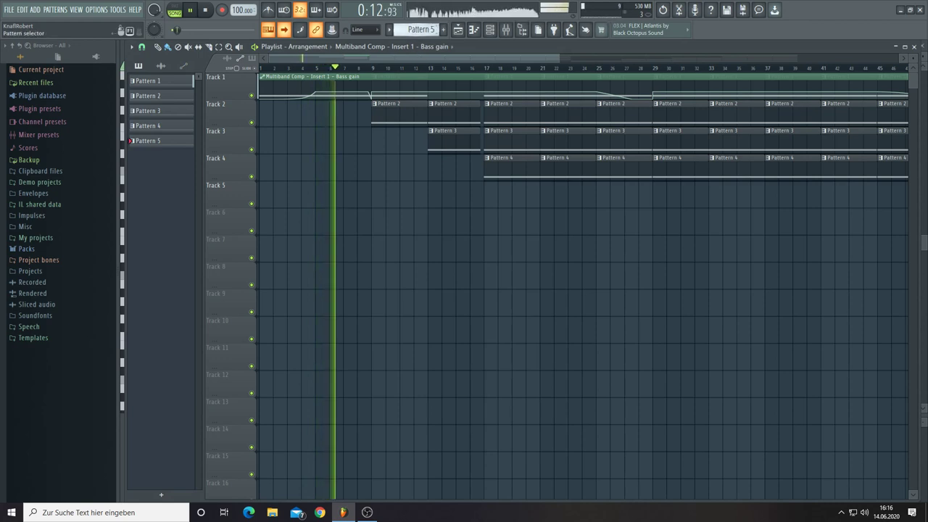
pyautogui.click(444, 29)
pyautogui.click(491, 31)
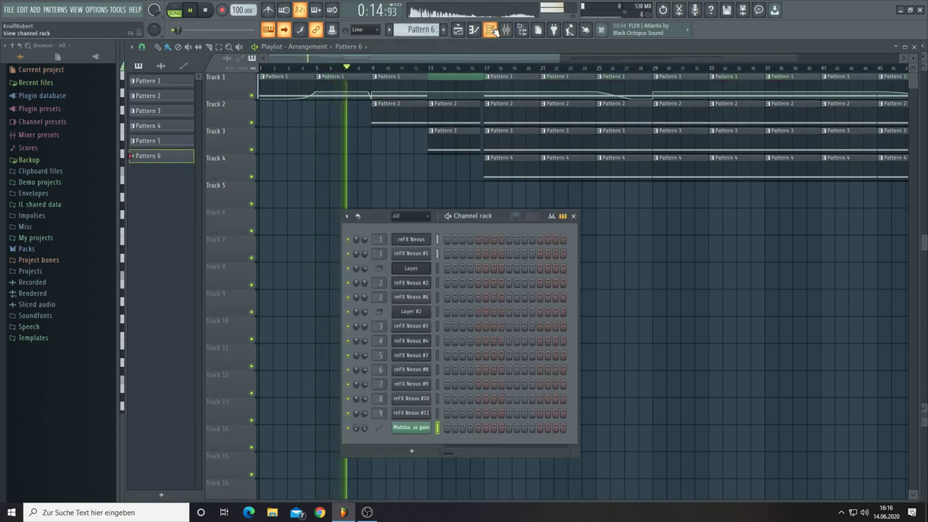
pyautogui.moveTo(469, 215); pyautogui.dragTo(435, 194)
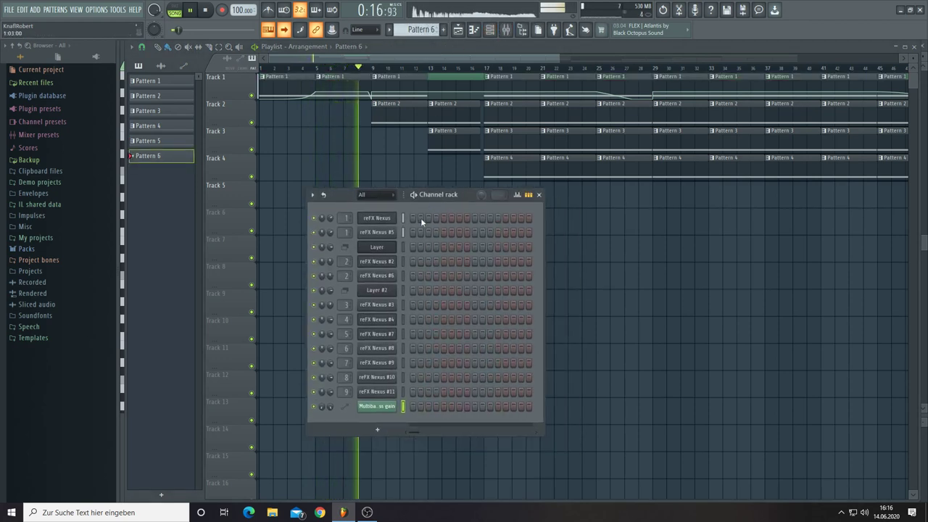
# In reFX Nexus #8, browse the XP Drums Singles kicks from DR FX Kicks 1 and load DR FX Kicks 4
pyautogui.click(373, 348)
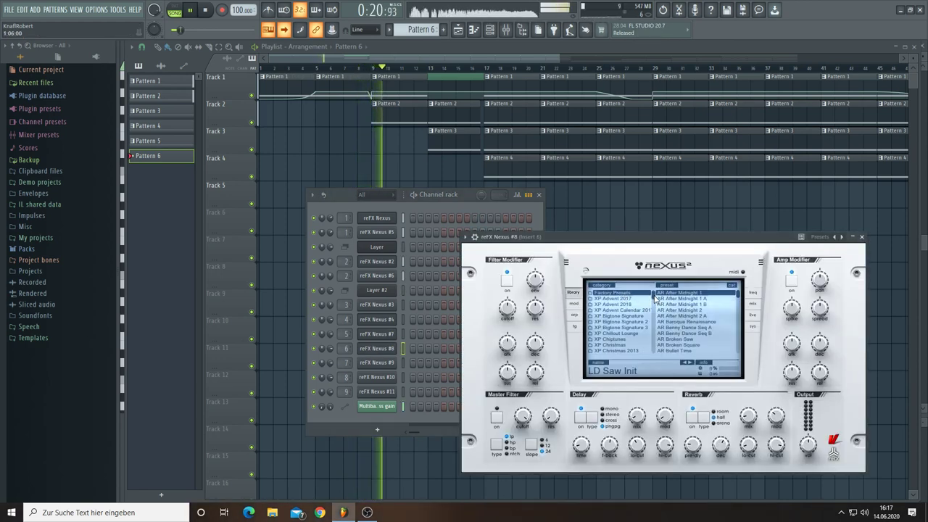
pyautogui.moveTo(655, 297); pyautogui.dragTo(656, 313)
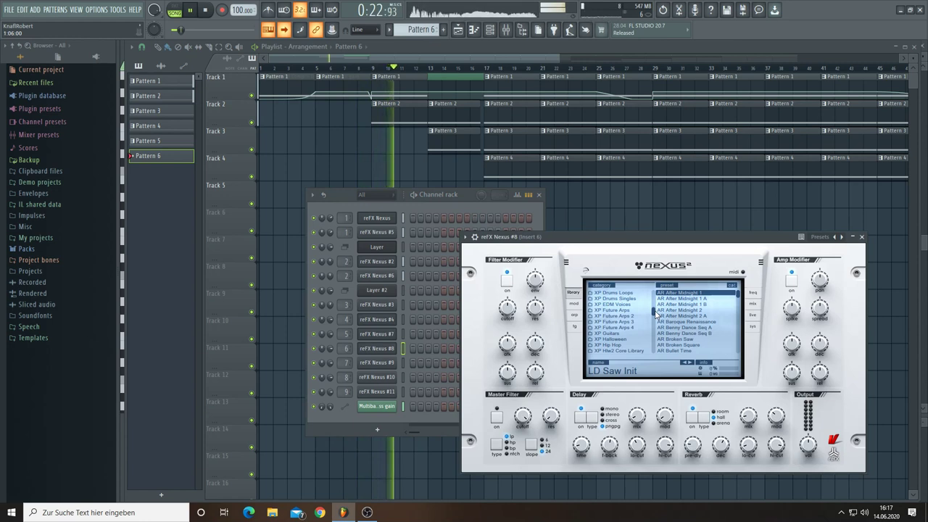
pyautogui.scroll(1, 655, 313)
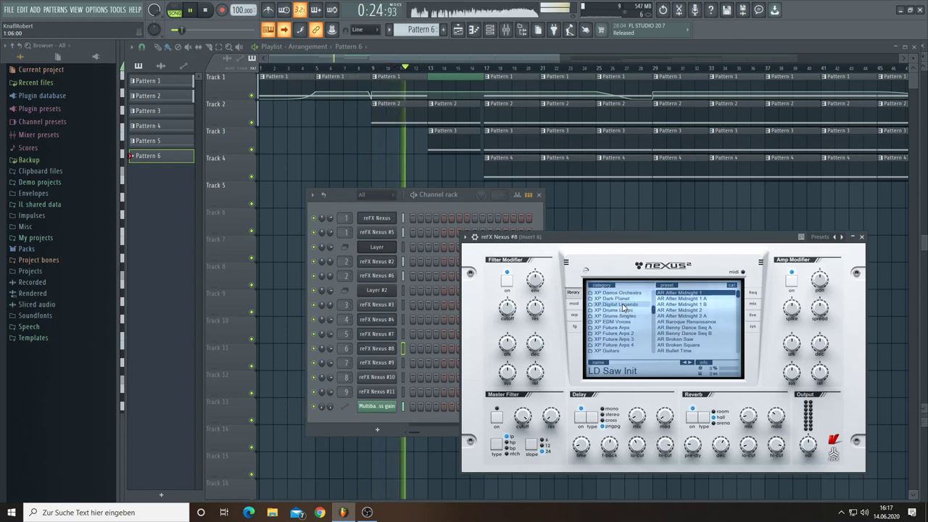
pyautogui.click(611, 317)
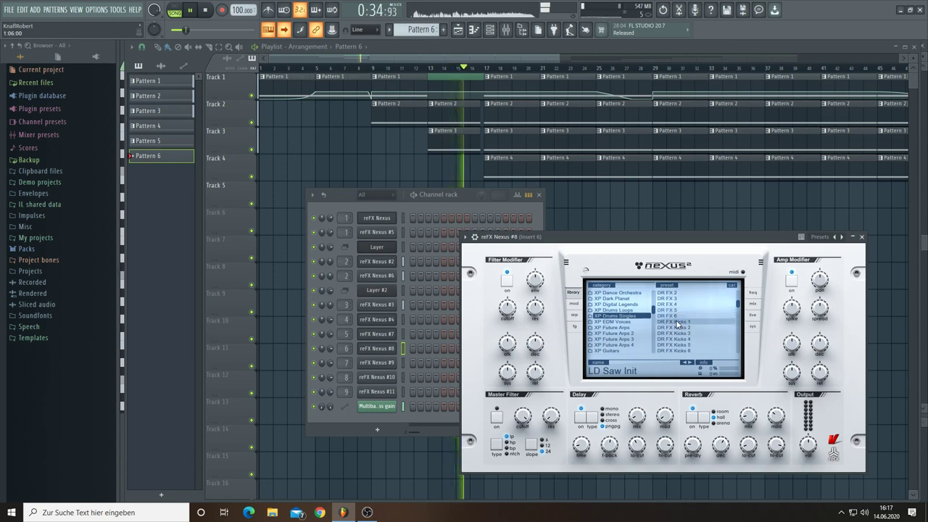
pyautogui.click(676, 323)
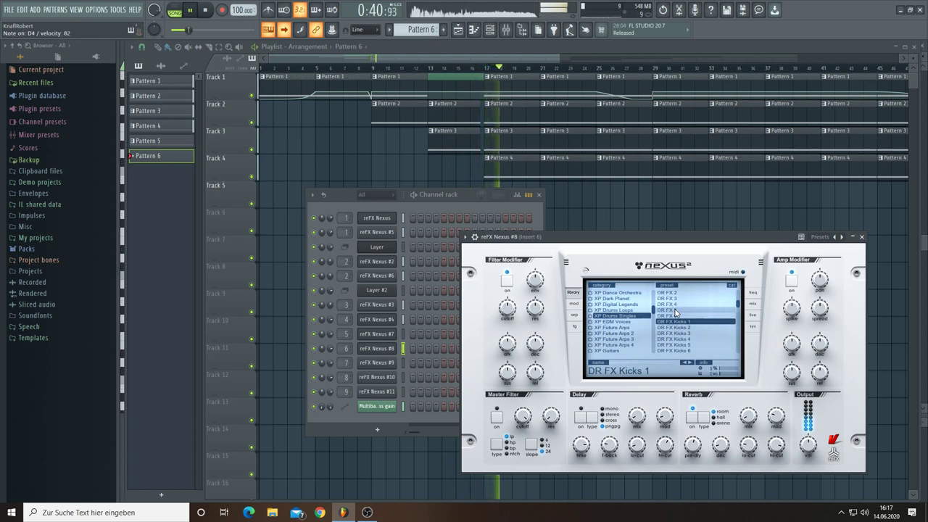
pyautogui.click(689, 363)
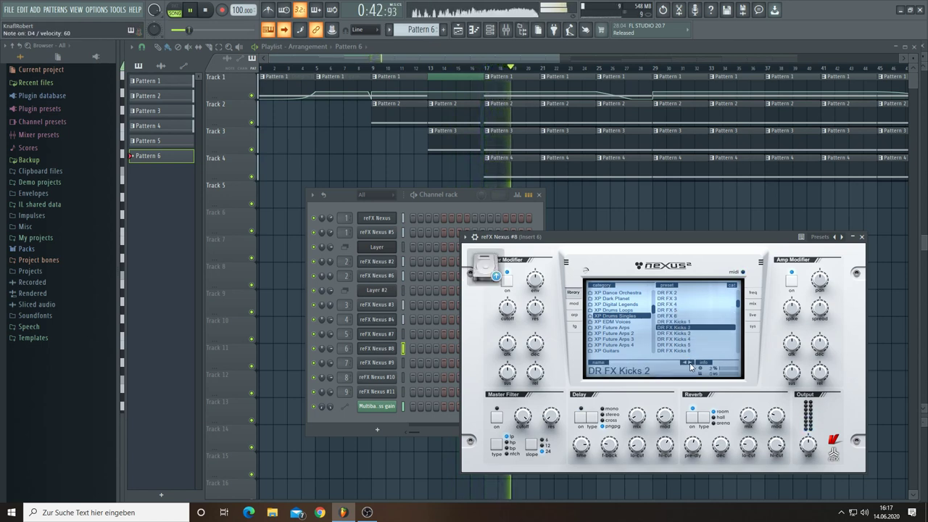
pyautogui.click(689, 363)
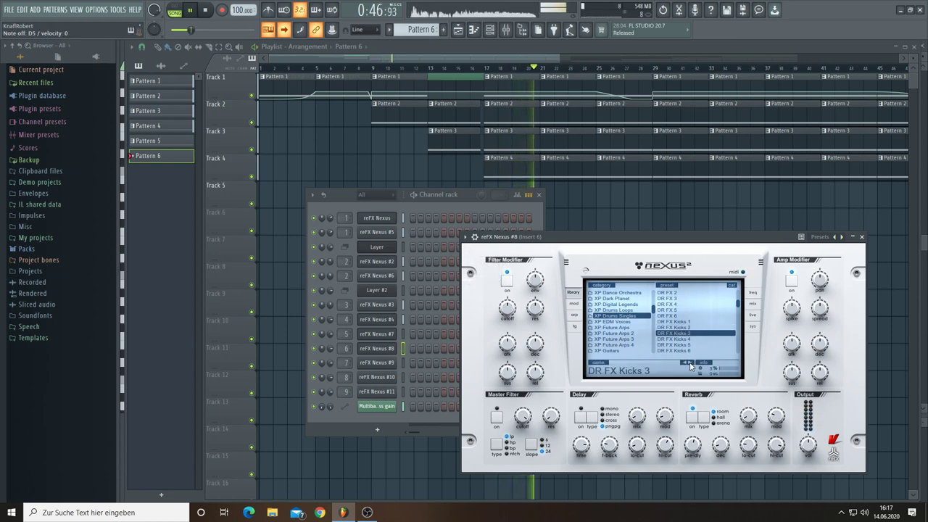
pyautogui.click(689, 364)
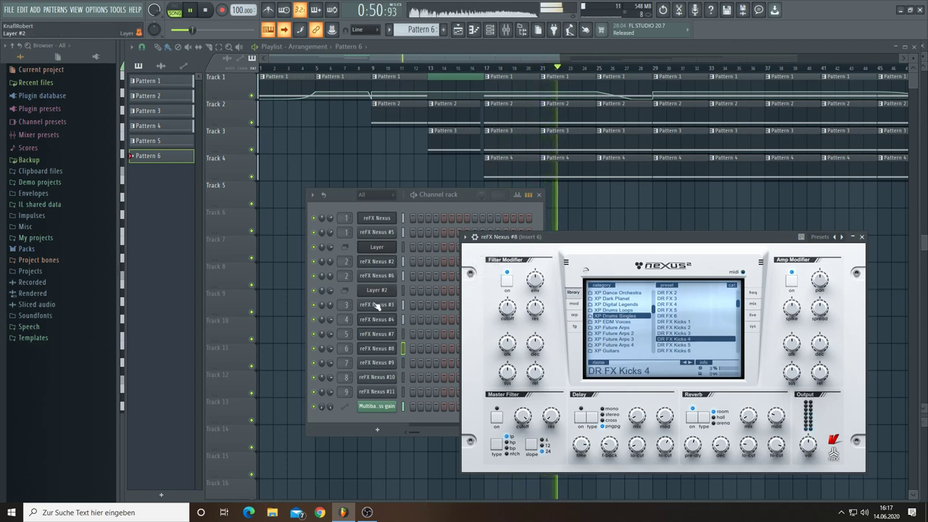
# Add a D6 note at the start of bar 1 in reFX Nexus #8's piano roll and shorten it to four steps
pyautogui.rightClick(373, 351)
pyautogui.click(416, 349)
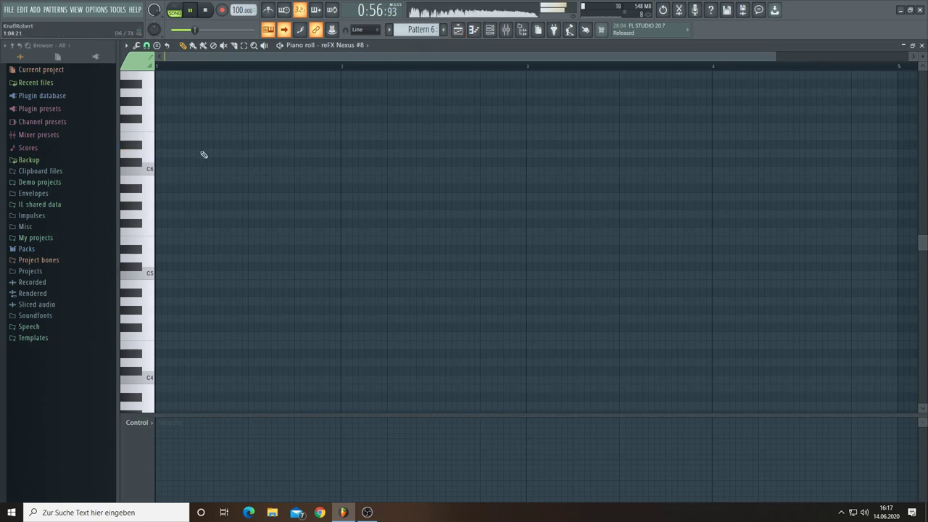
pyautogui.click(159, 153)
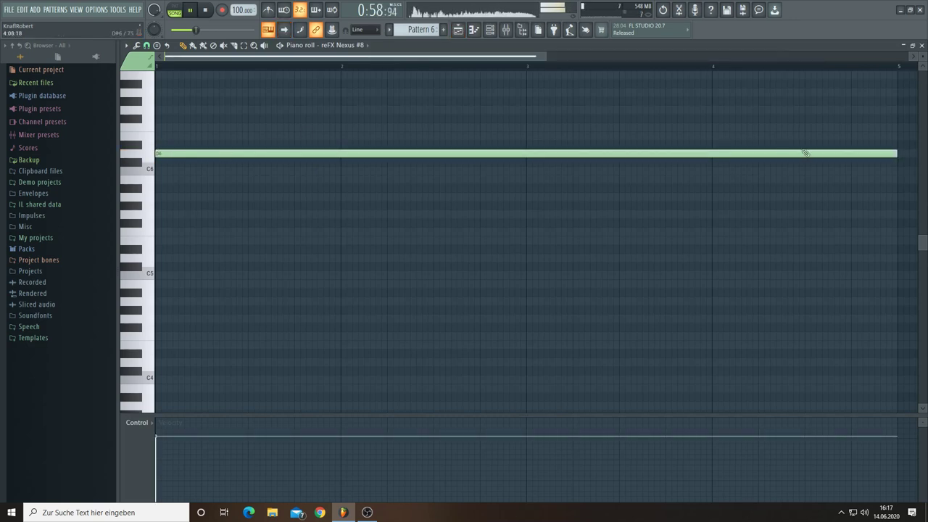
pyautogui.moveTo(547, 55); pyautogui.dragTo(630, 56)
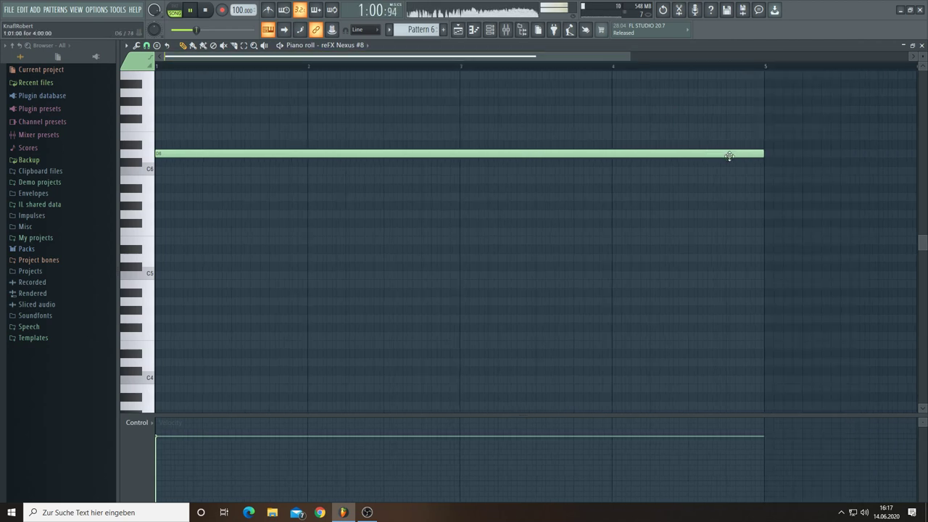
pyautogui.moveTo(724, 154); pyautogui.dragTo(237, 136)
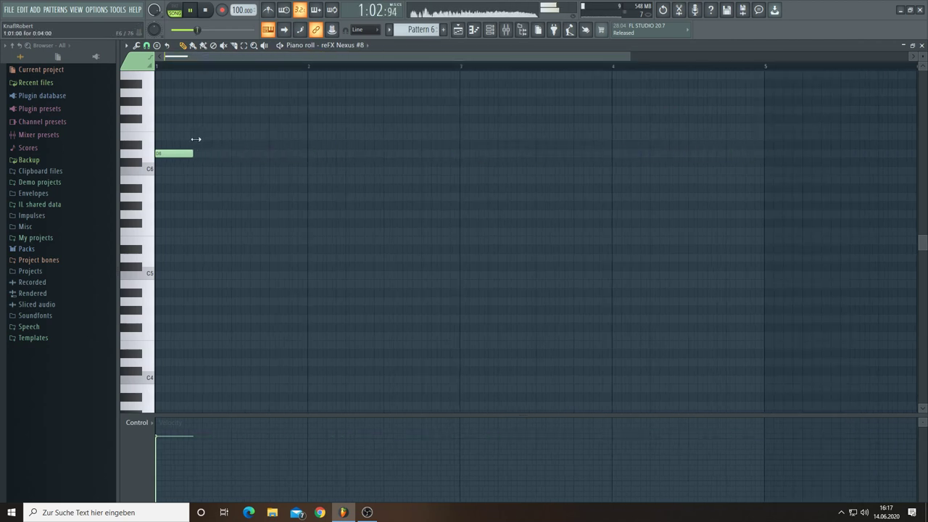
# Place a Pattern 6 clip on Track 5 one beat before bar 17 and play the arrangement from bar 13
pyautogui.click(458, 30)
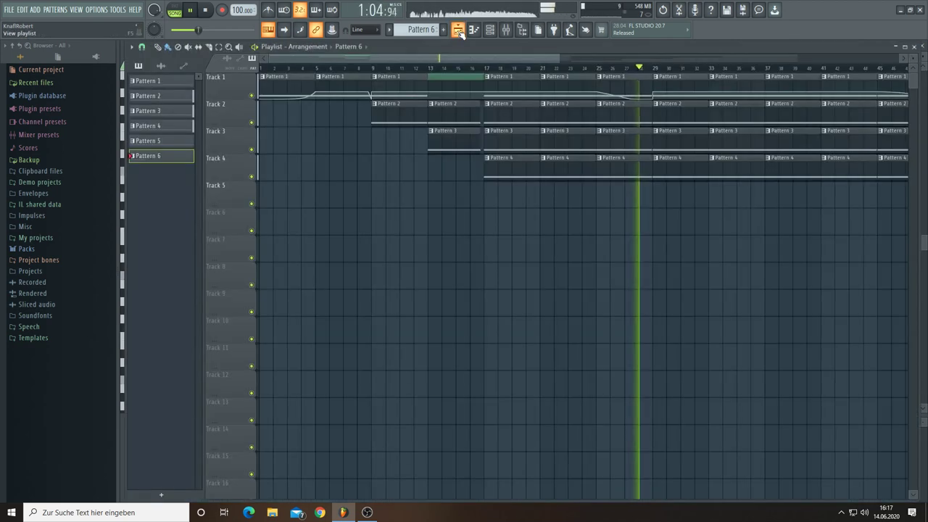
pyautogui.moveTo(480, 70); pyautogui.dragTo(491, 196)
pyautogui.click(501, 207)
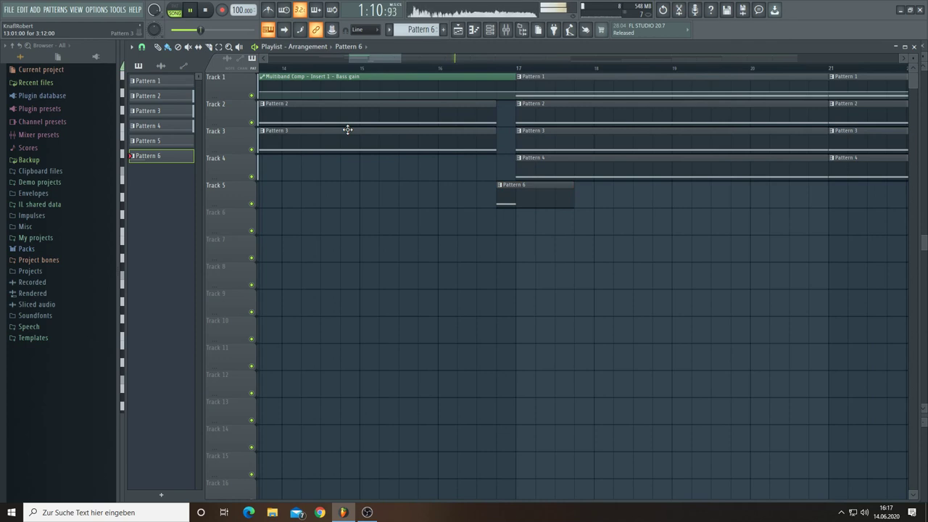
pyautogui.moveTo(400, 60); pyautogui.dragTo(377, 58)
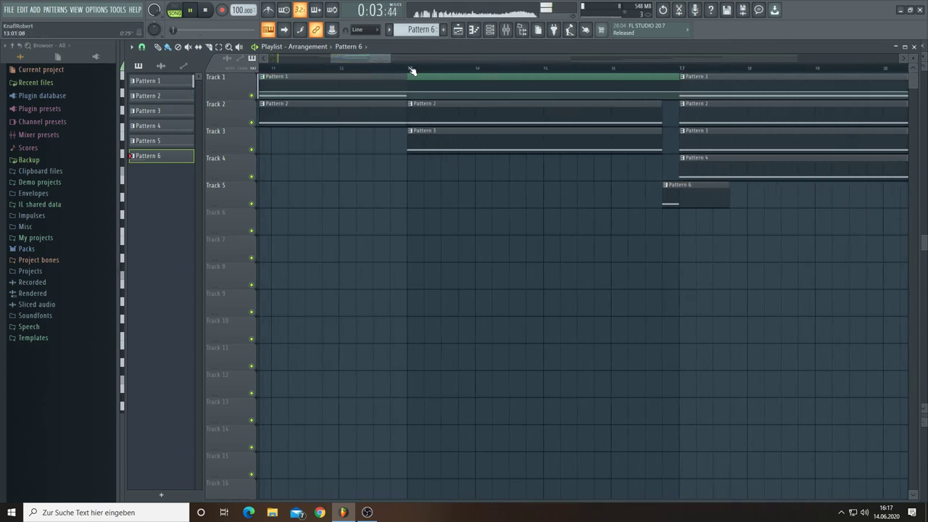
pyautogui.click(409, 69)
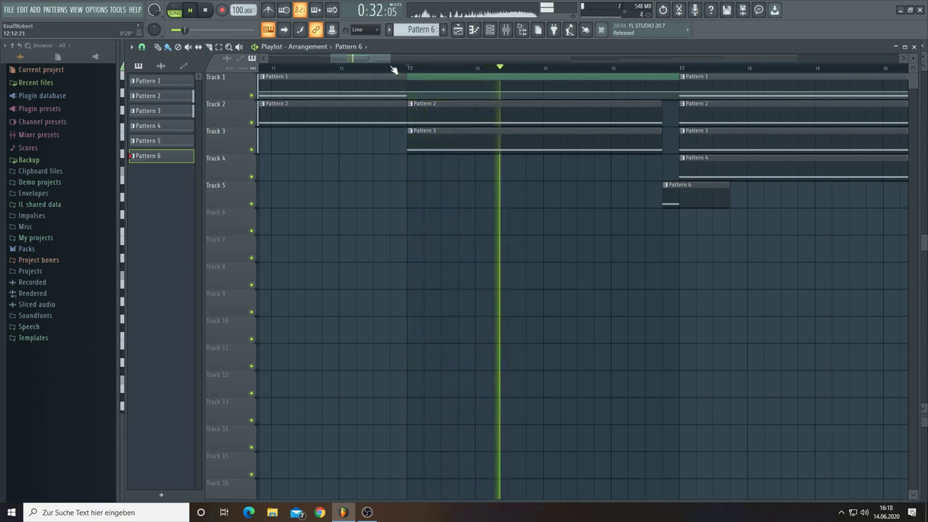
# Adjust the D6 note in Pattern 6 to start one step into bar 1 and last about three steps
pyautogui.click(474, 29)
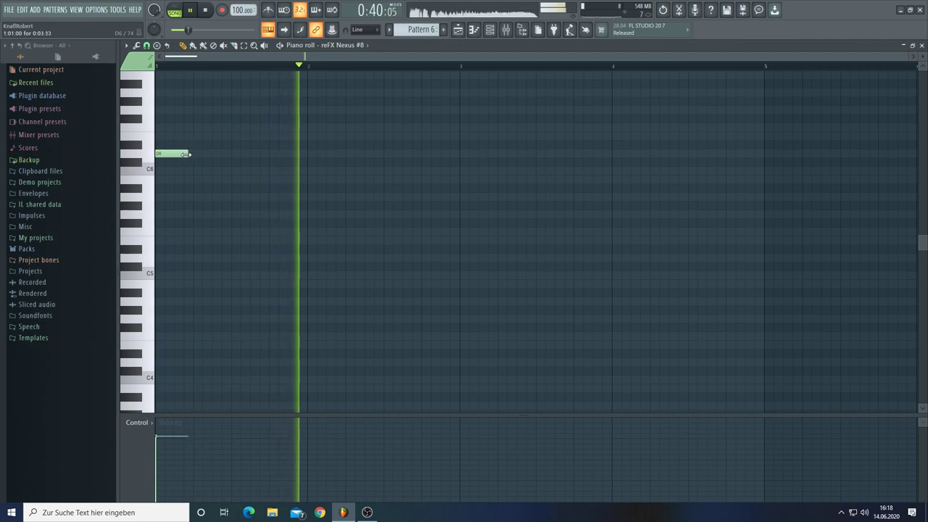
pyautogui.moveTo(187, 153); pyautogui.dragTo(174, 153)
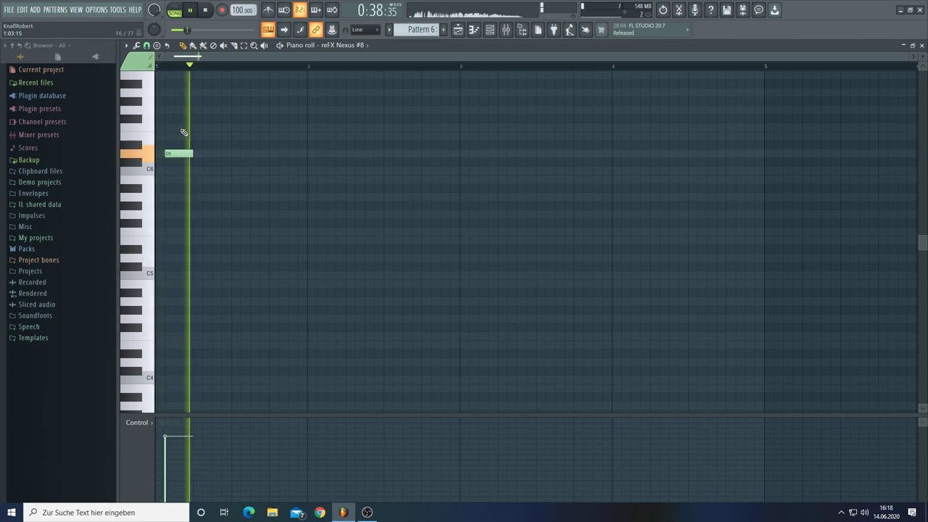
# Add a four-step D5 note at the start of bar 1 and move the D6 note to start at 1:03:12 with a five-step length
pyautogui.moveTo(194, 154); pyautogui.dragTo(183, 153)
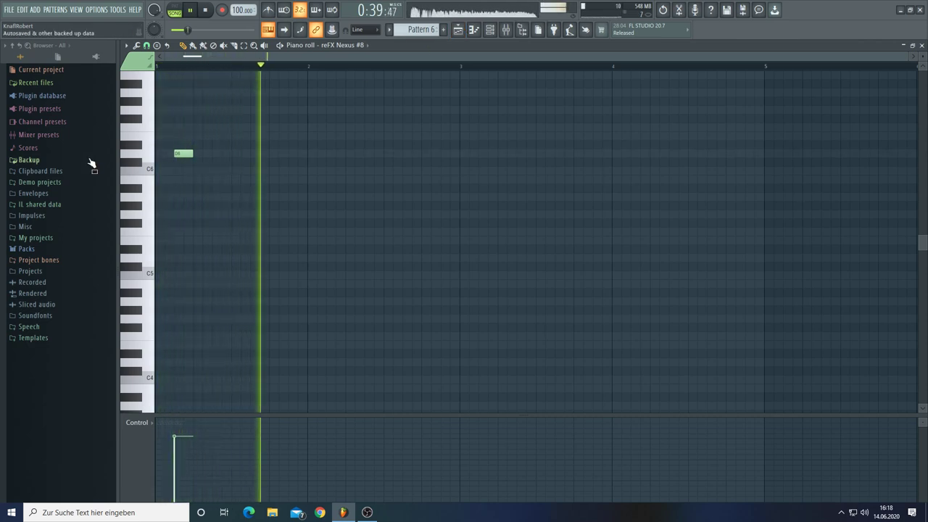
pyautogui.moveTo(192, 154); pyautogui.dragTo(184, 156)
pyautogui.press('space')
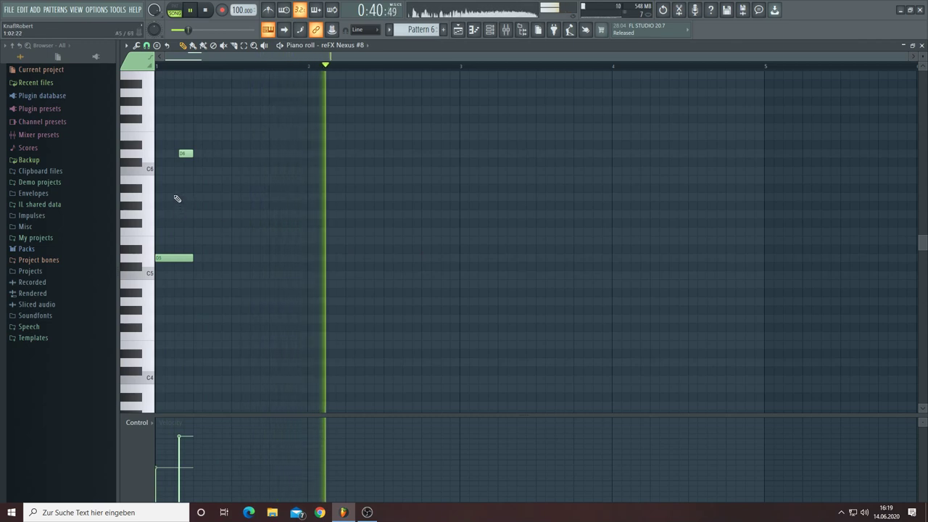
pyautogui.moveTo(186, 156); pyautogui.dragTo(194, 154)
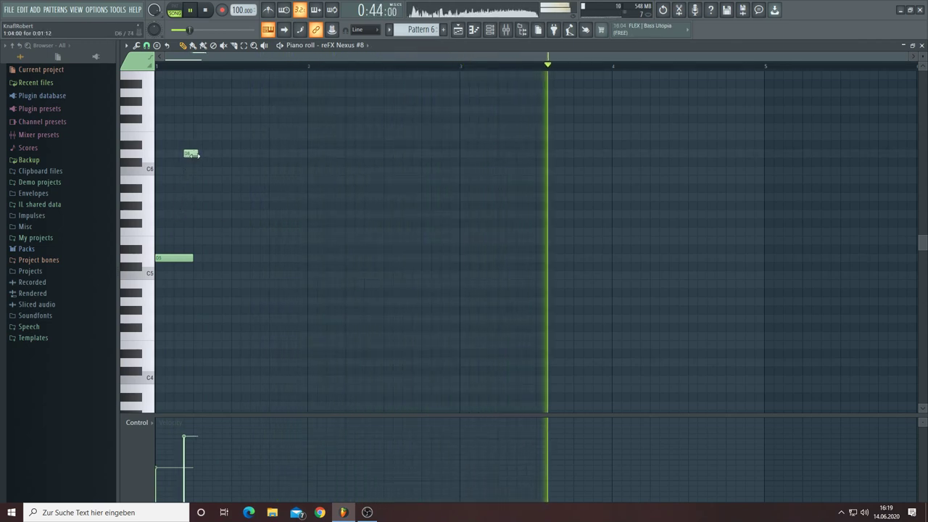
pyautogui.press('space')
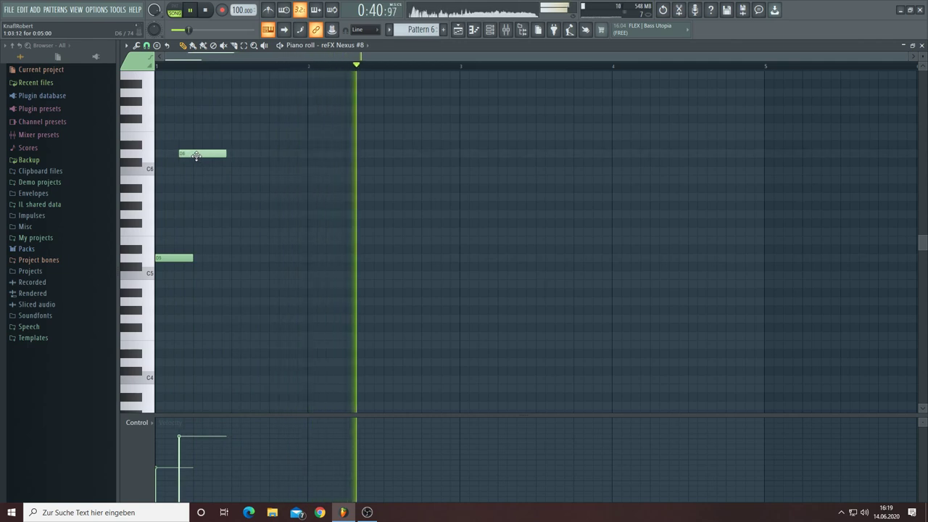
pyautogui.moveTo(189, 155); pyautogui.dragTo(183, 155)
# Play Pattern 6 on its own with the metronome on to check the timing of its notes, then return to song mode
pyautogui.click(190, 8)
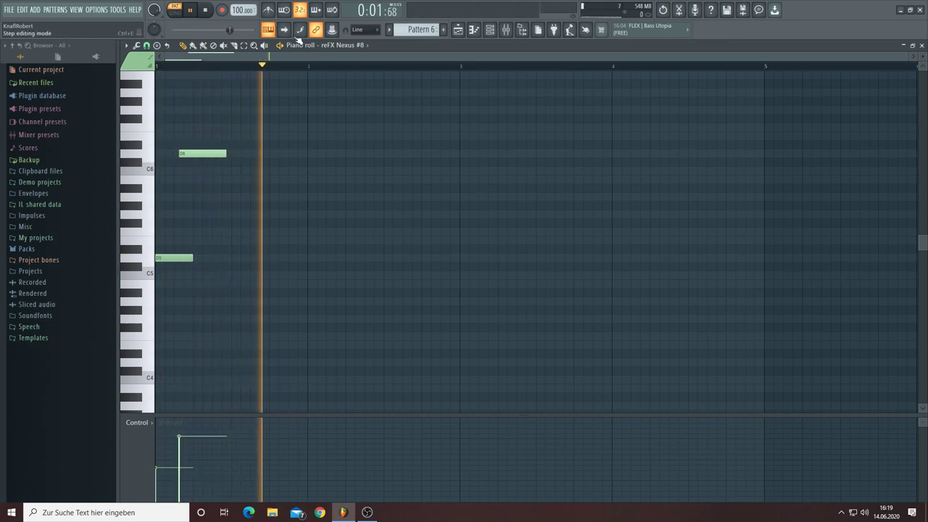
pyautogui.click(267, 10)
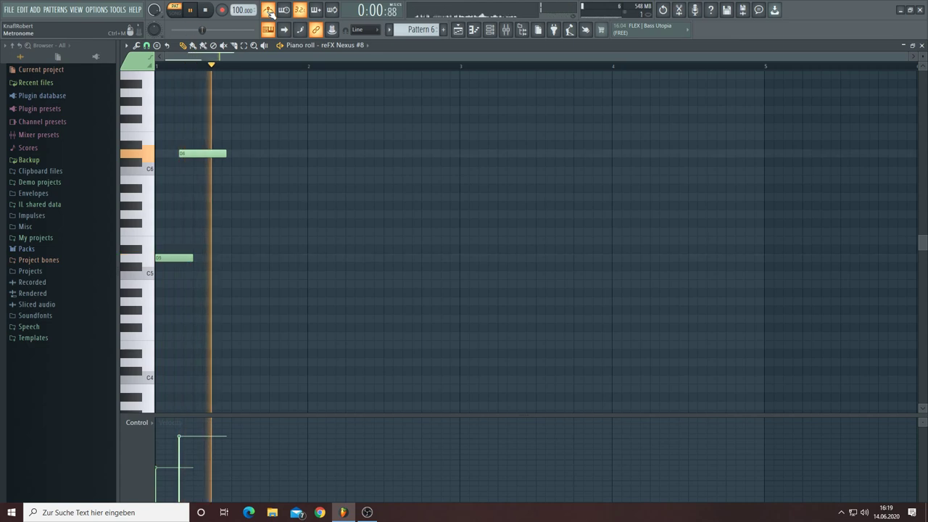
pyautogui.click(176, 13)
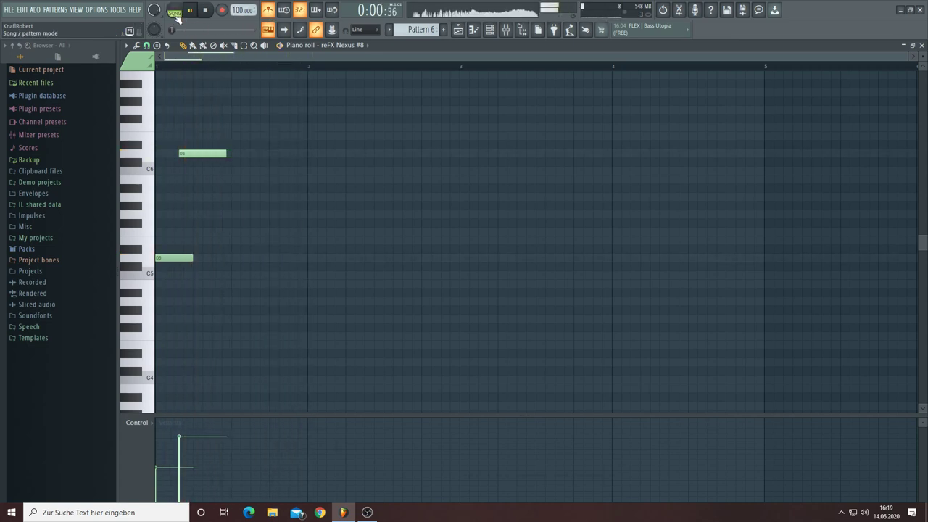
# Play the arrangement from bar 13 to check how the Pattern 6 kick leads into bar 17
pyautogui.click(459, 30)
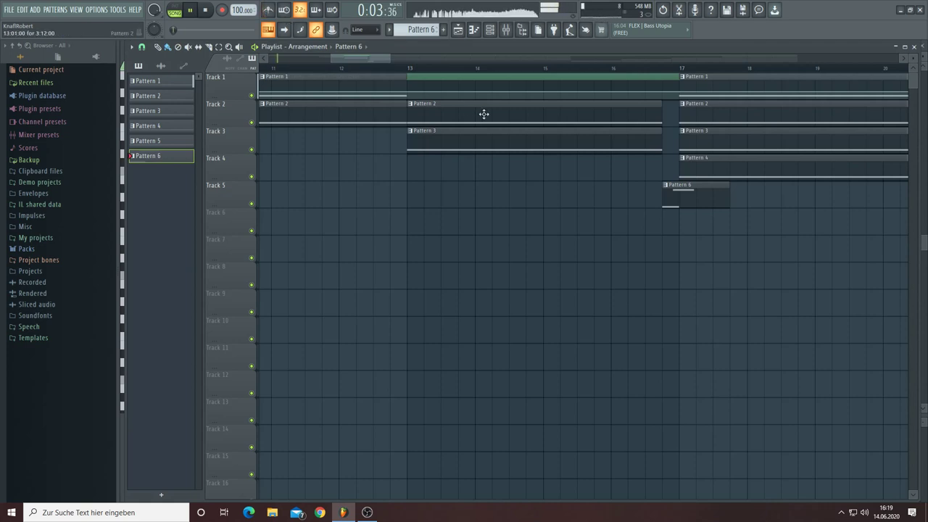
pyautogui.click(408, 68)
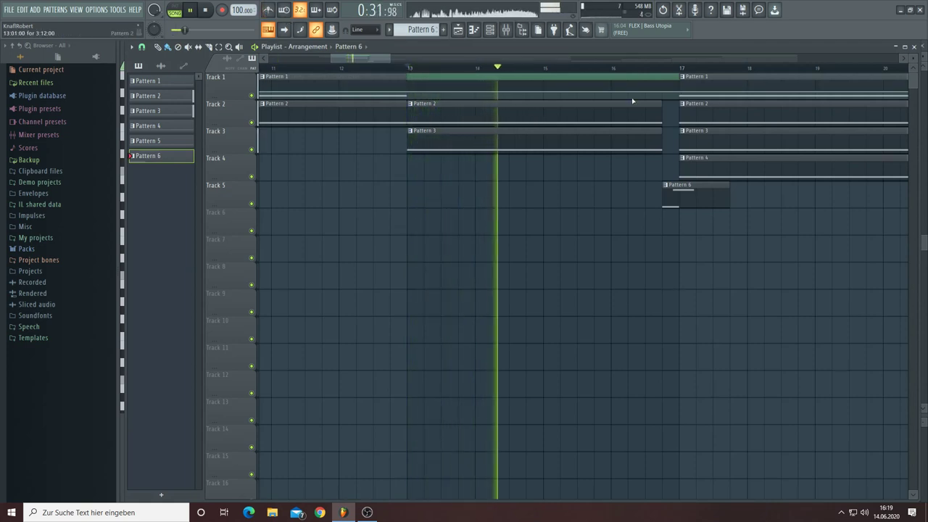
pyautogui.scroll(2, 667, 68)
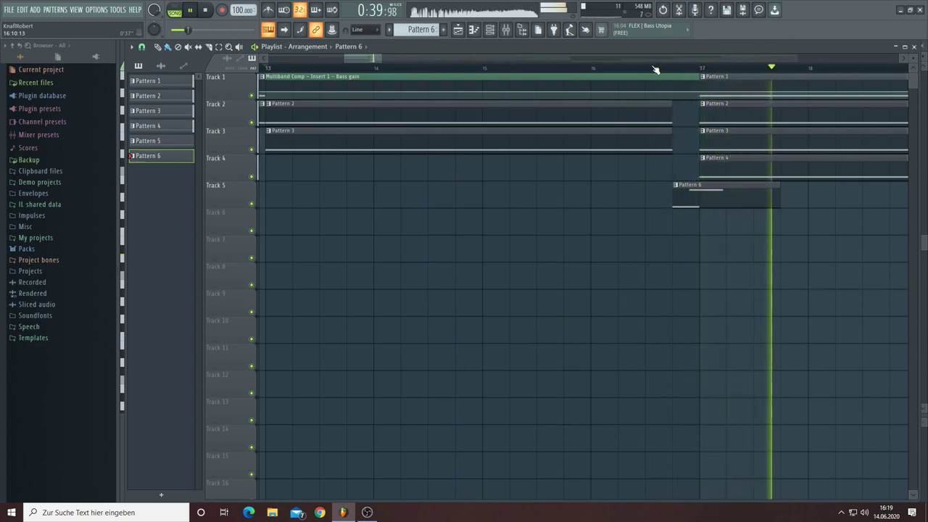
pyautogui.moveTo(372, 59); pyautogui.dragTo(553, 72)
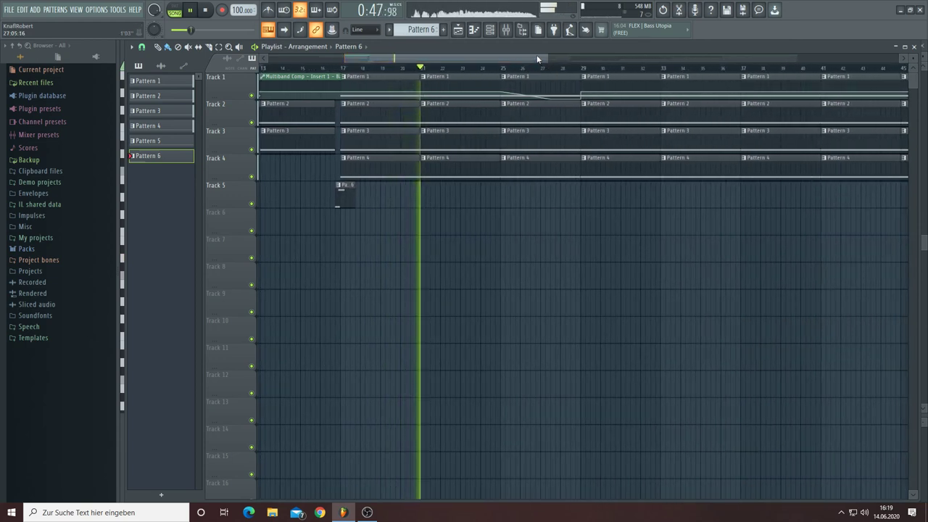
# Clone the reFX Nexus #8 channel and load the DR FX Kicks 5 preset in the copy
pyautogui.click(493, 30)
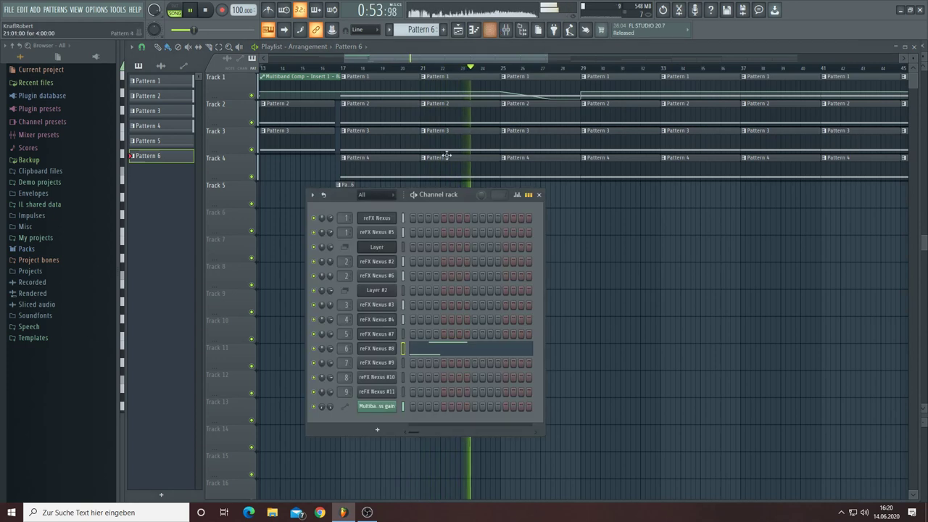
pyautogui.rightClick(385, 353)
pyautogui.click(410, 432)
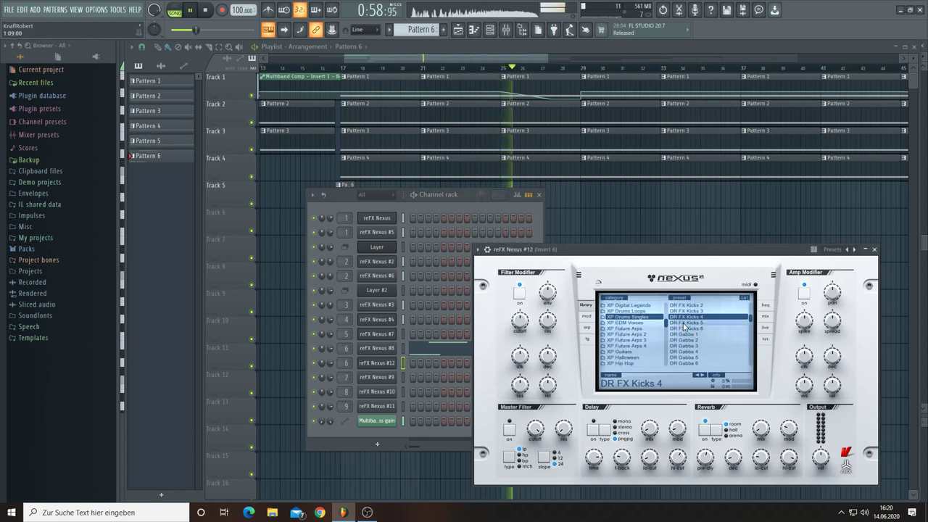
pyautogui.click(684, 324)
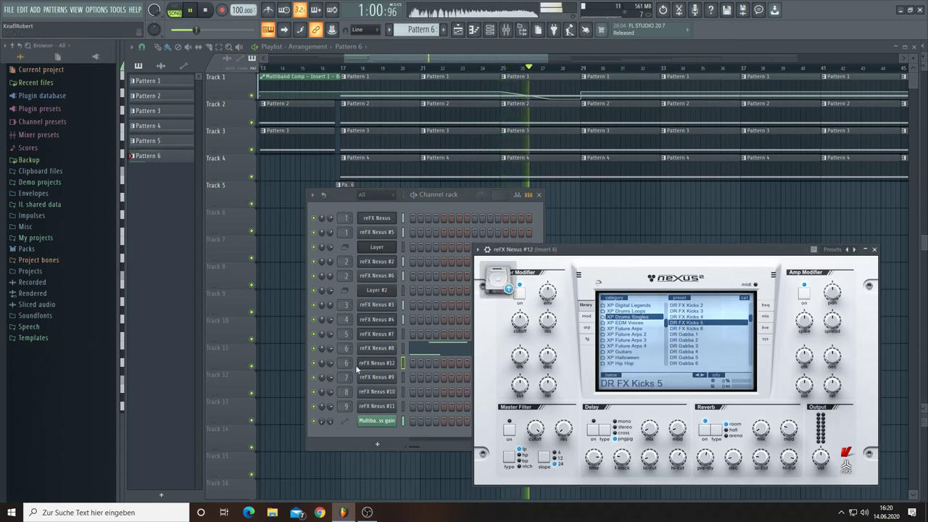
# Add a C4 note about five steps long at the start of bar 1 for reFX Nexus #12 and lower its velocity
pyautogui.rightClick(391, 363)
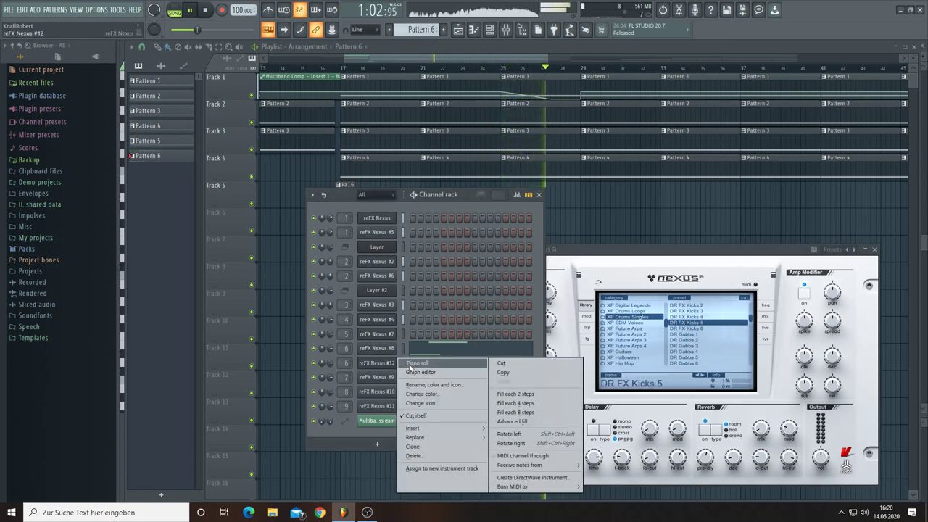
pyautogui.click(417, 364)
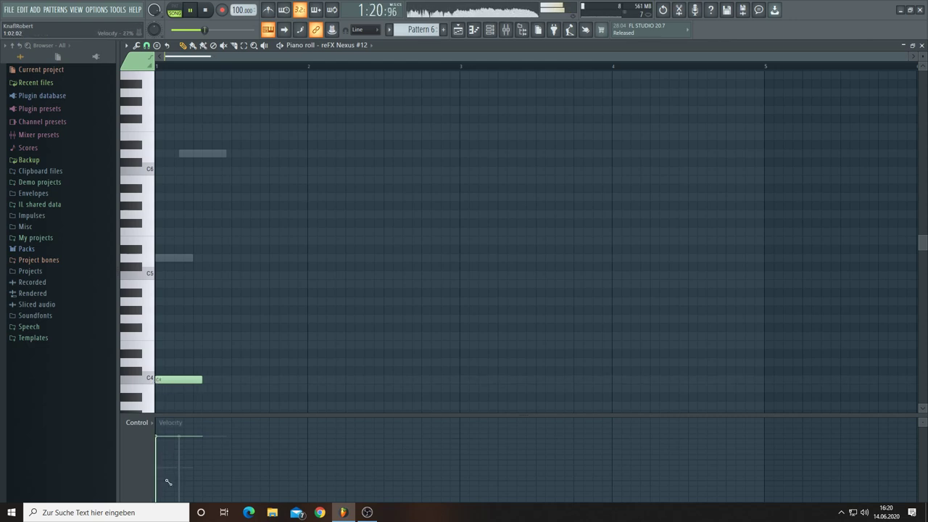
pyautogui.scroll(-6, 149, 337)
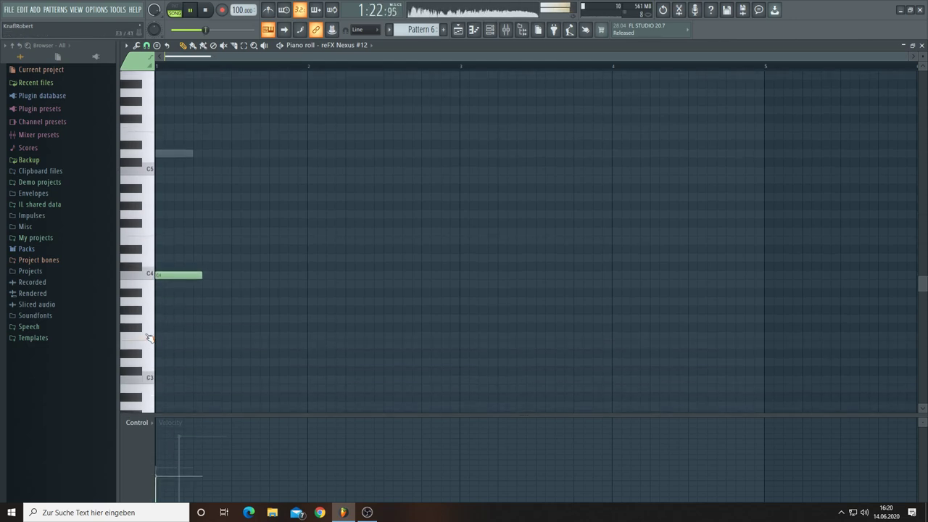
pyautogui.scroll(6, 155, 319)
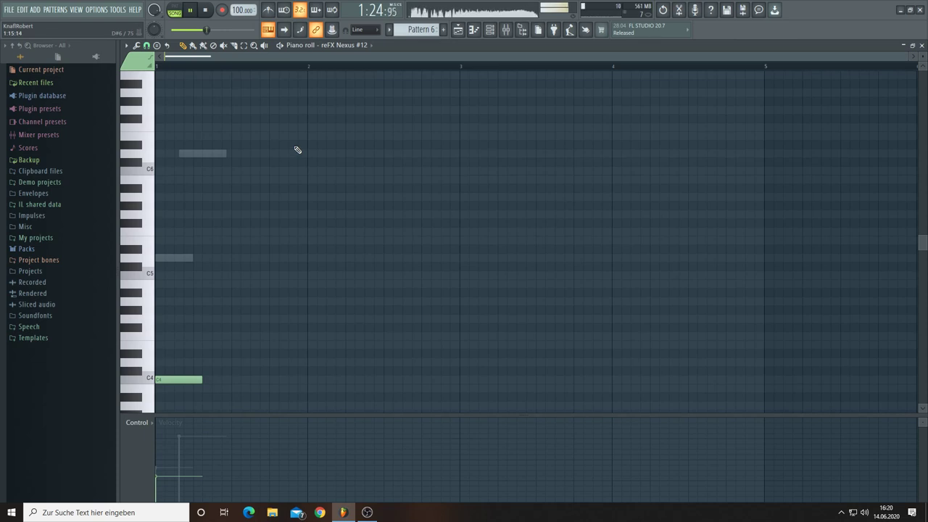
# Listen to the arrangement from around bar 13 with the layered kick, and review the channels and the clip layout
pyautogui.click(459, 32)
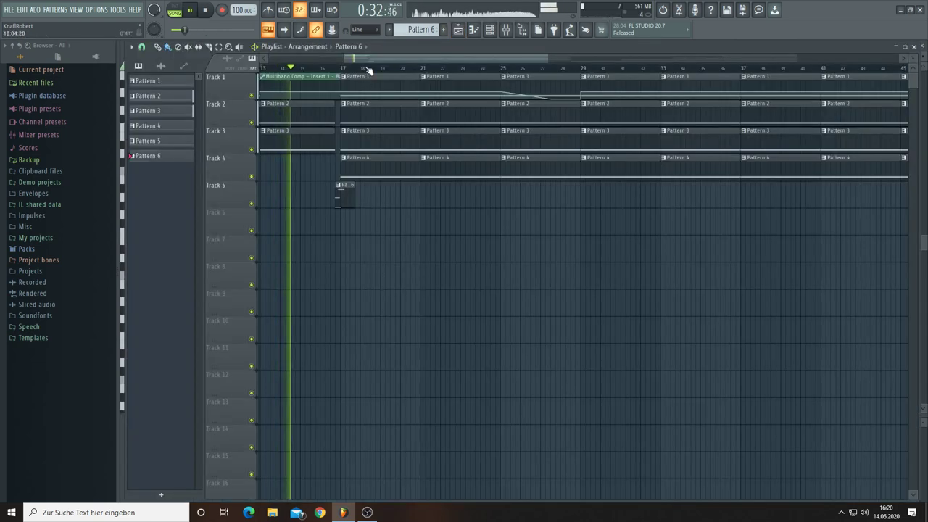
pyautogui.scroll(5, 338, 74)
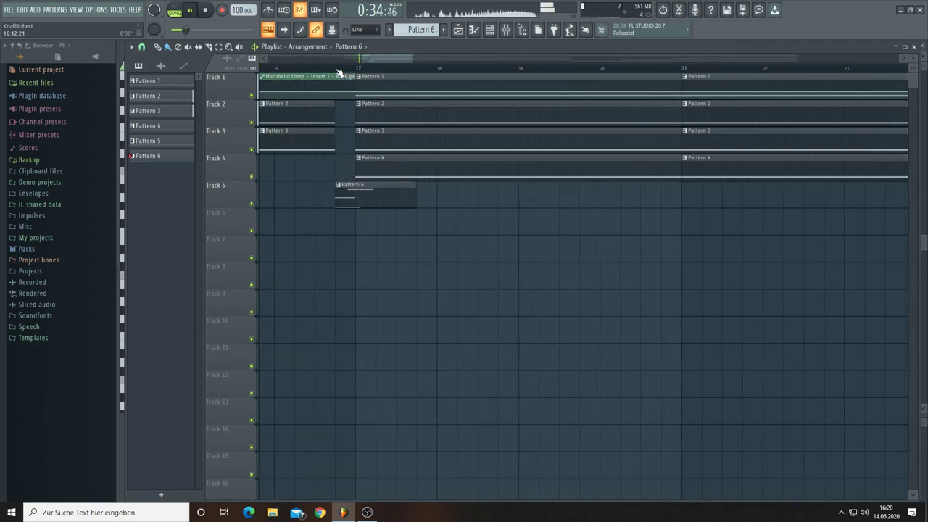
pyautogui.moveTo(368, 61); pyautogui.dragTo(365, 58)
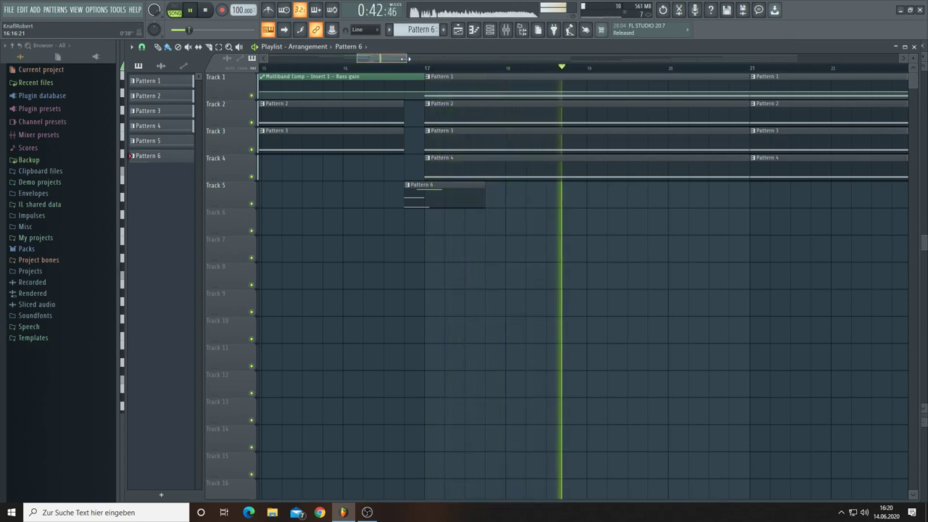
pyautogui.moveTo(403, 58); pyautogui.dragTo(496, 66)
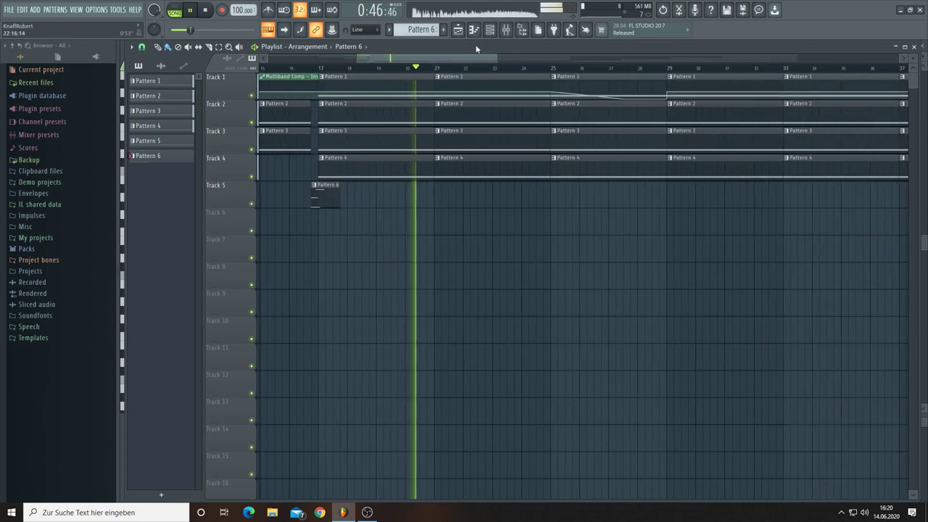
pyautogui.click(490, 29)
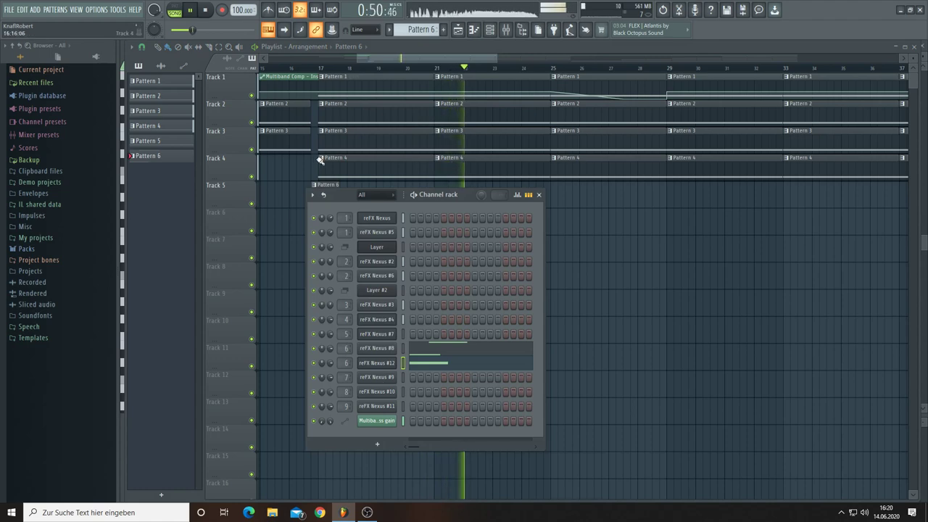
pyautogui.moveTo(499, 56); pyautogui.dragTo(753, 70)
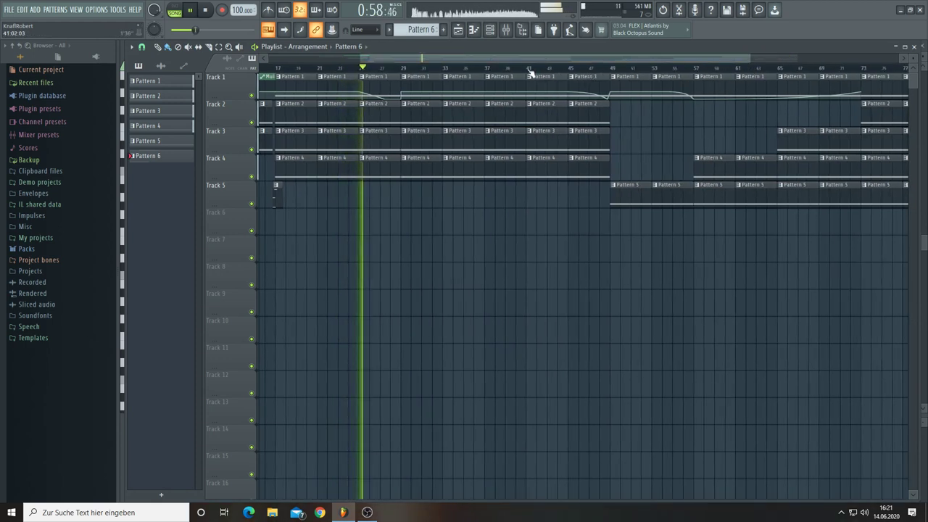
pyautogui.moveTo(511, 57); pyautogui.dragTo(433, 59)
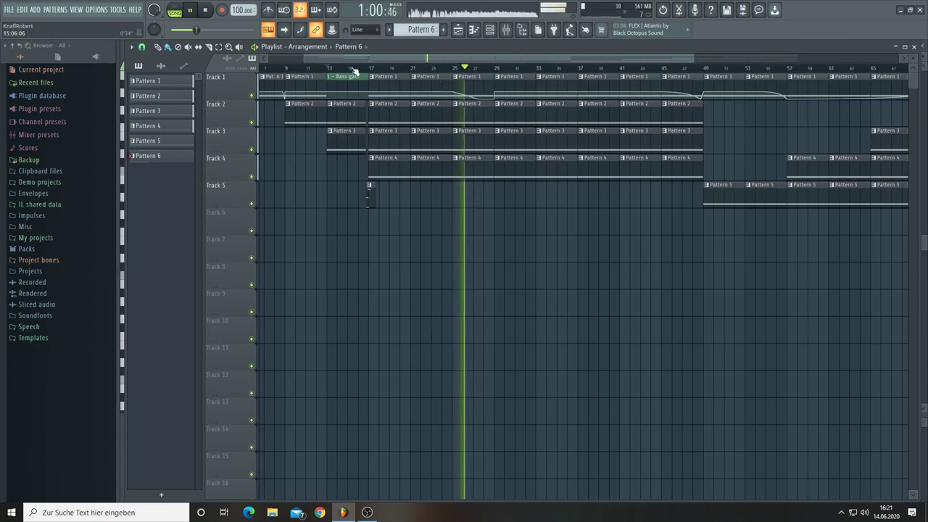
# Create Pattern 7 and open the reFX Nexus #9 channel's synth
pyautogui.click(443, 29)
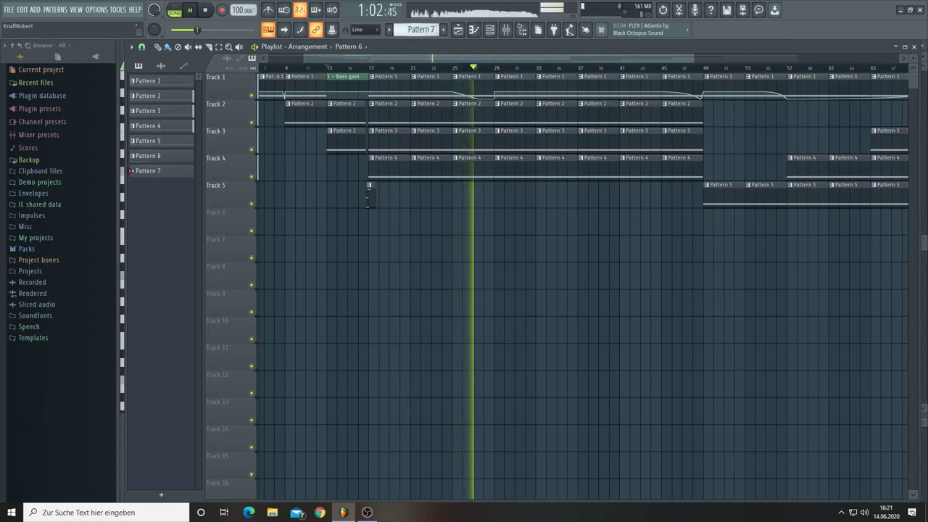
pyautogui.click(506, 31)
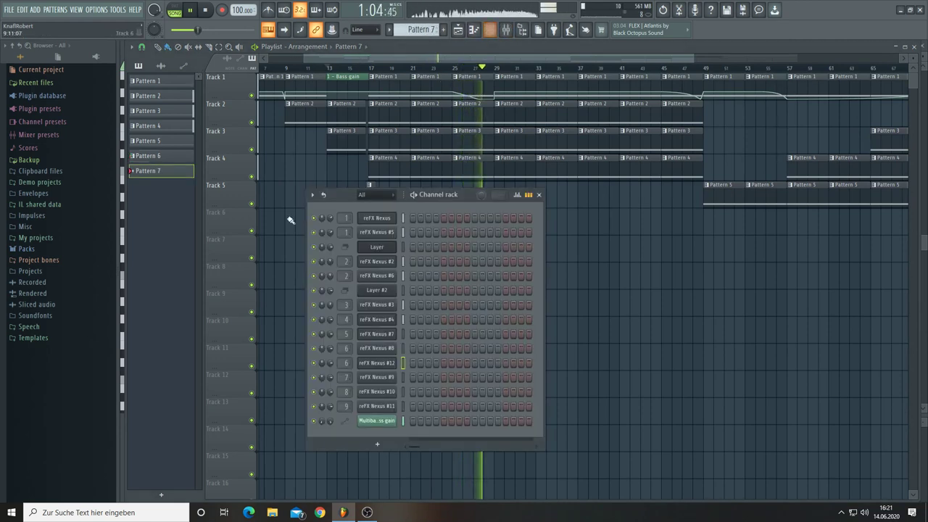
pyautogui.click(367, 379)
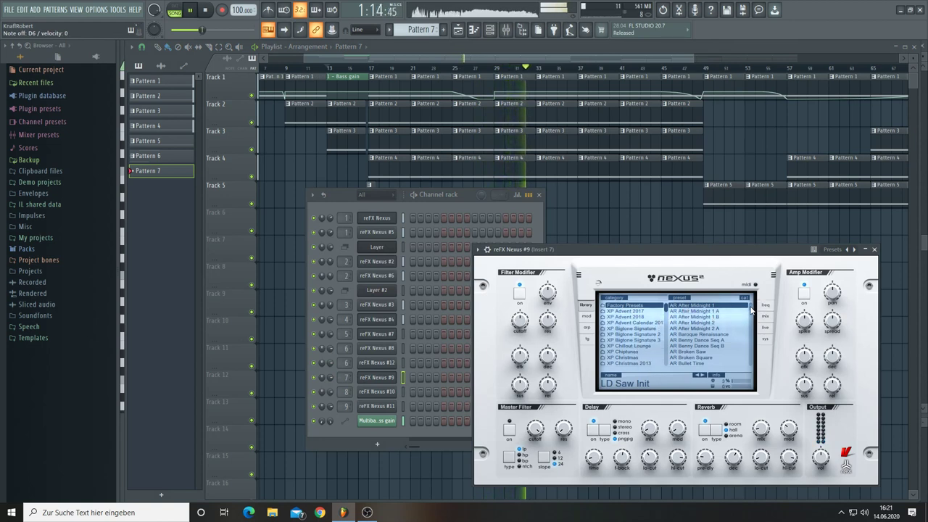
# Load the TG Daybreaker 90BPM preset from the TG search category in reFX Nexus #9 and lower its output volume to 69
pyautogui.moveTo(750, 310); pyautogui.dragTo(751, 336)
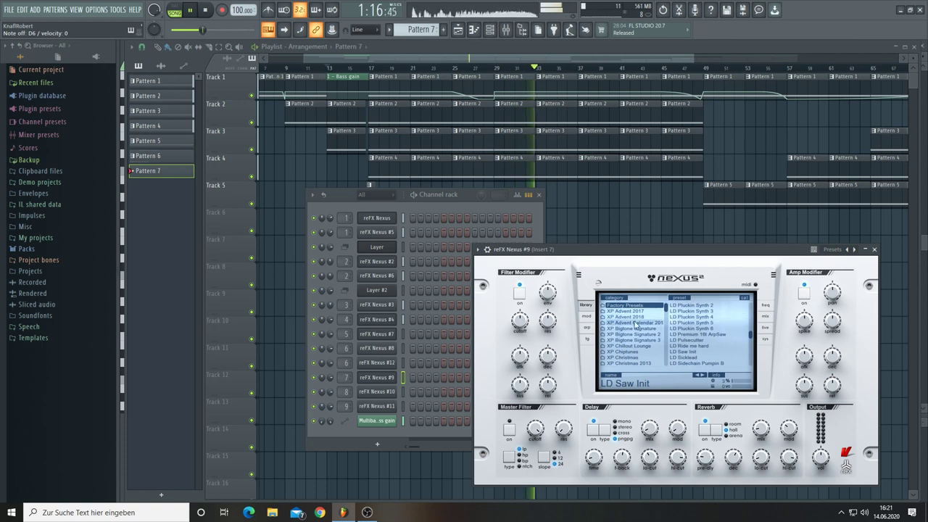
pyautogui.moveTo(668, 310); pyautogui.dragTo(663, 358)
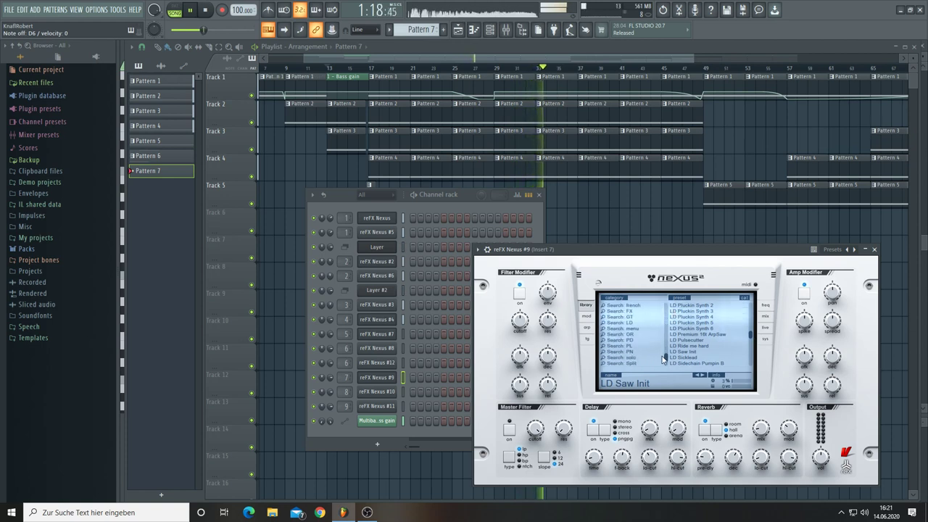
pyautogui.click(626, 354)
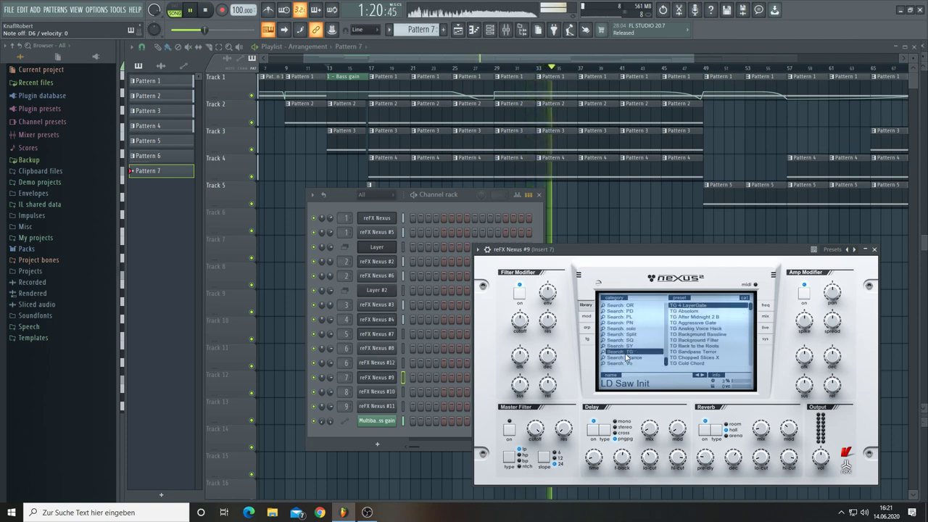
pyautogui.moveTo(751, 310); pyautogui.dragTo(751, 318)
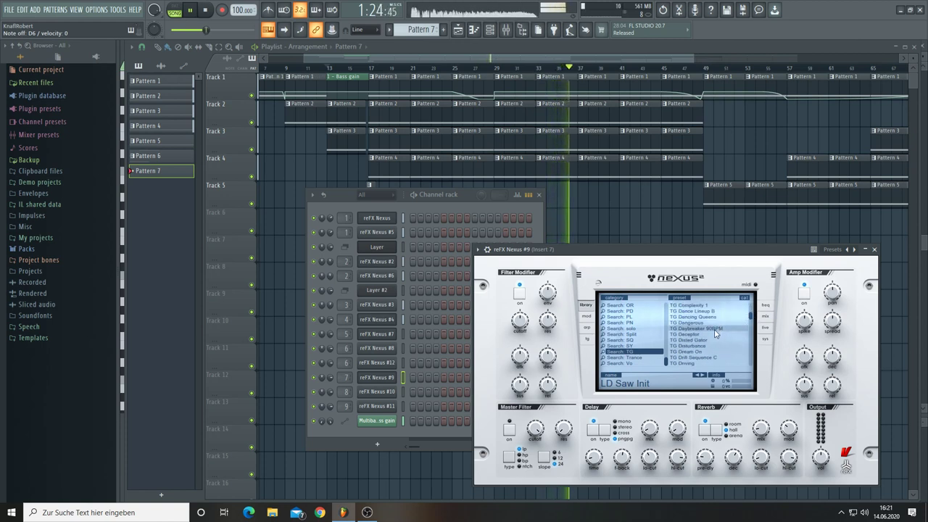
pyautogui.click(688, 329)
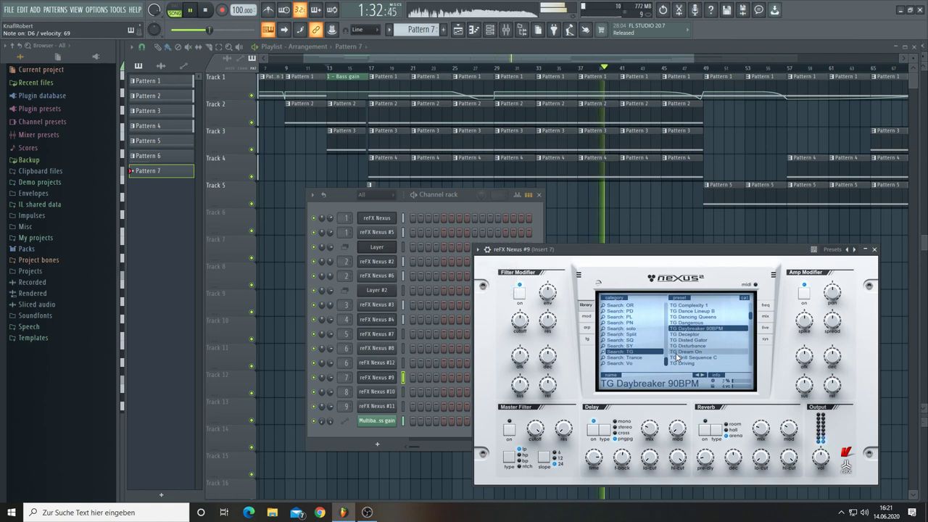
pyautogui.moveTo(822, 465)
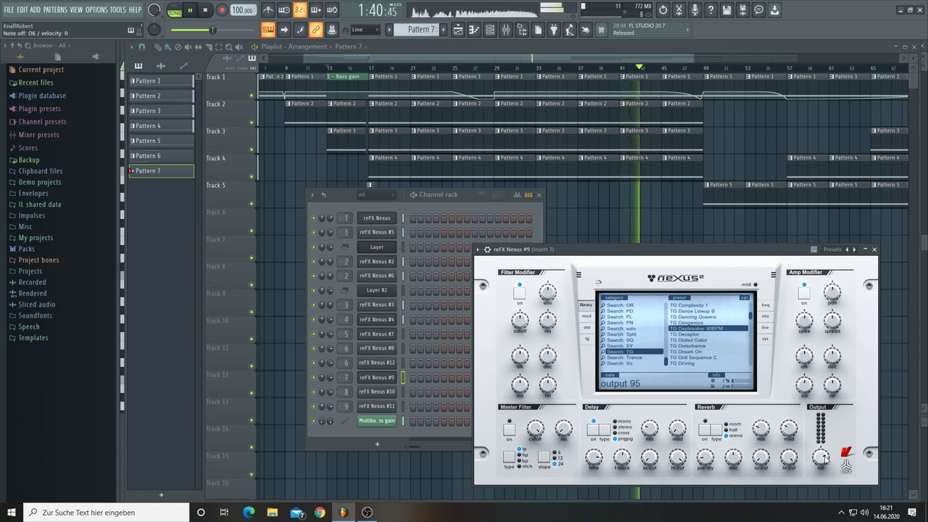
pyautogui.scroll(-4, 824, 458)
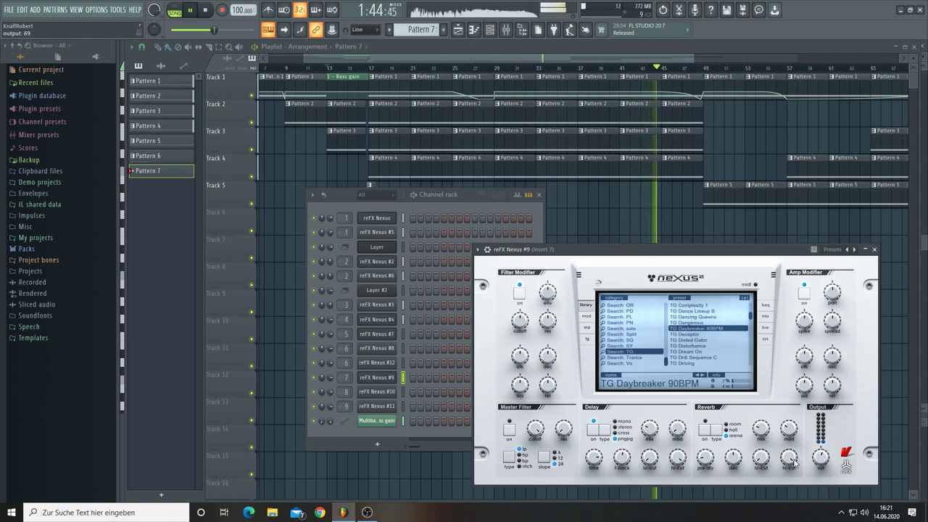
# Step through the trance-gate presets in reFX Nexus #9 to TG Dream On and lower its output volume to about 53
pyautogui.click(701, 375)
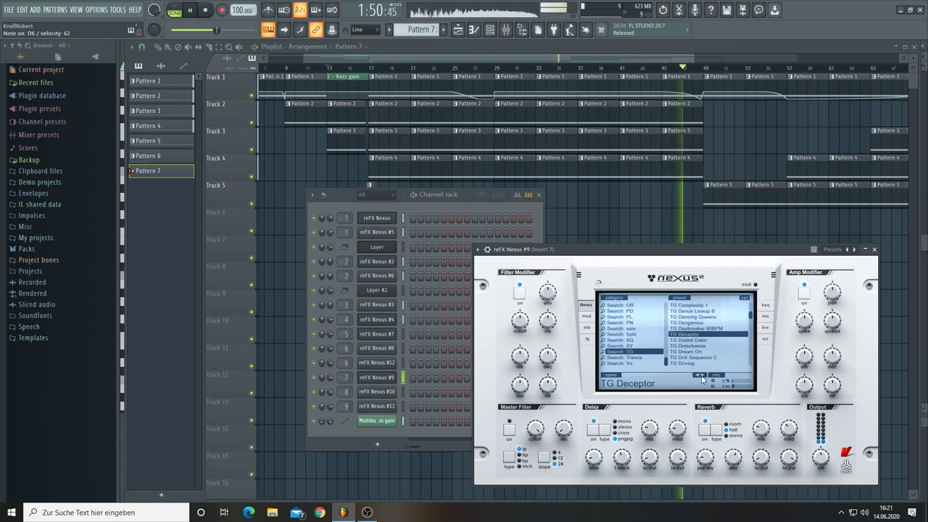
pyautogui.click(700, 377)
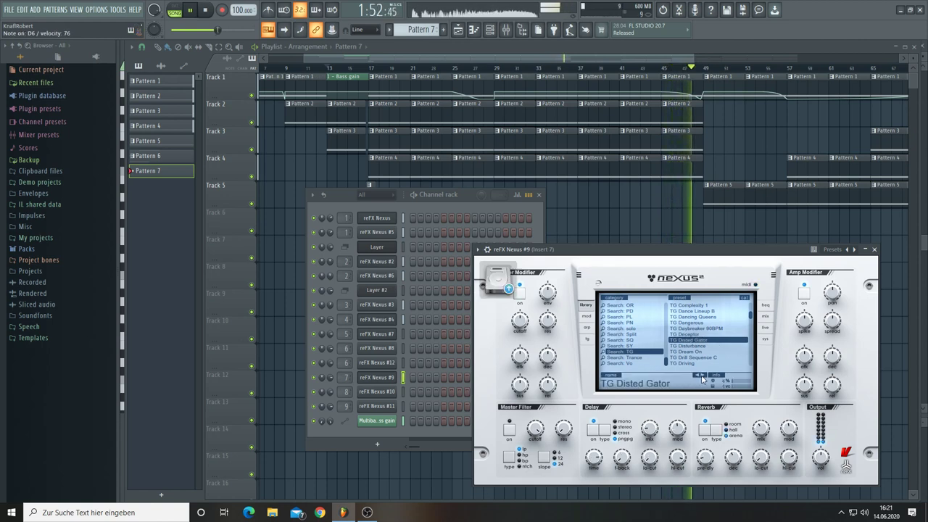
pyautogui.click(701, 376)
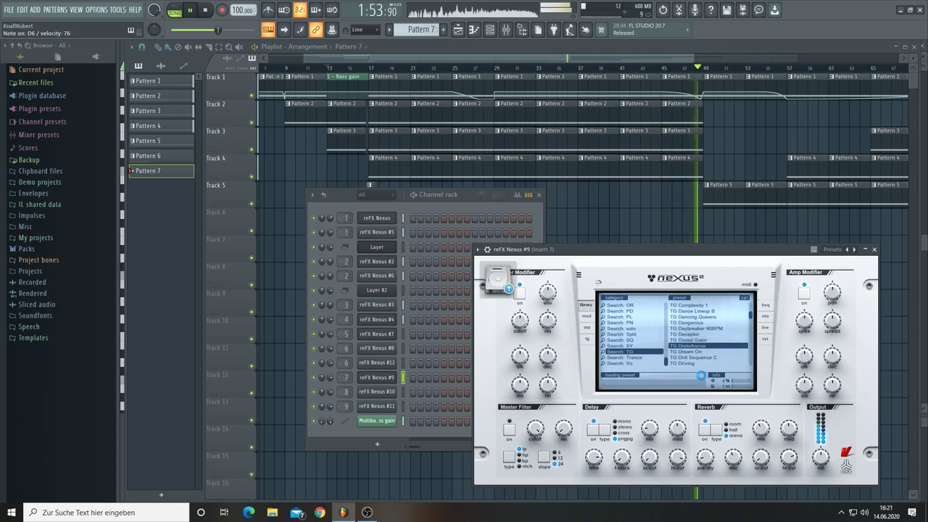
pyautogui.click(701, 375)
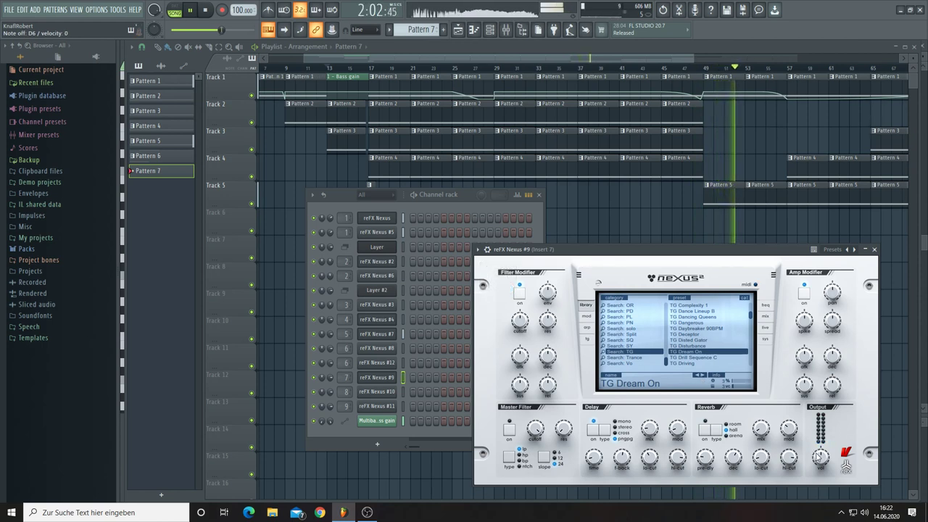
pyautogui.moveTo(821, 457)
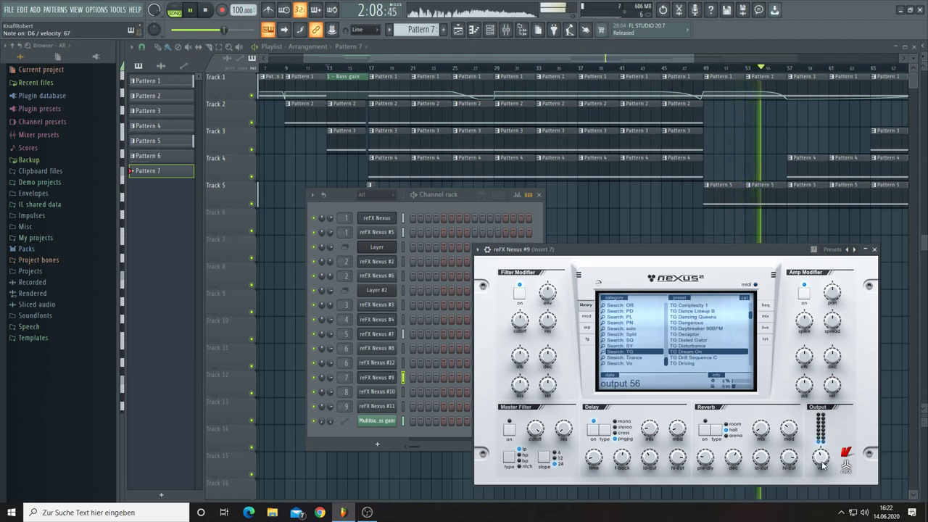
pyautogui.scroll(-1, 820, 458)
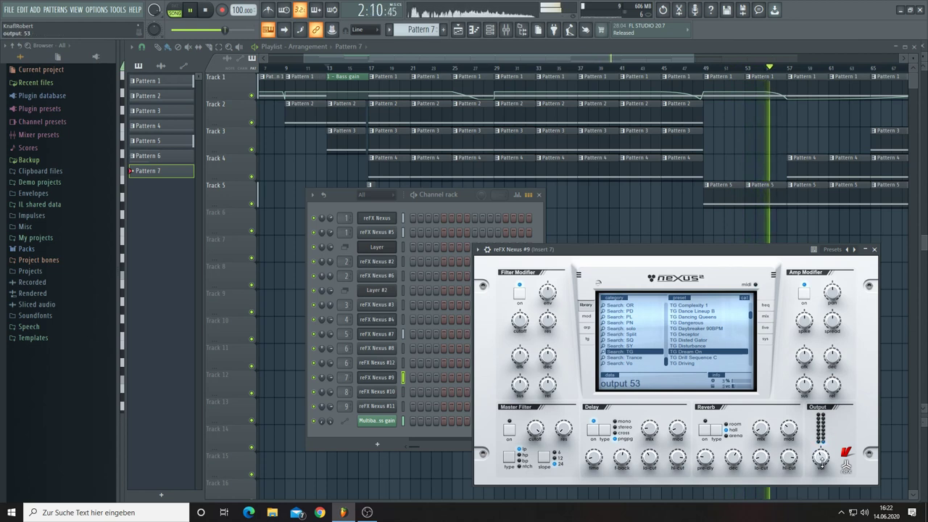
pyautogui.scroll(-2, 821, 459)
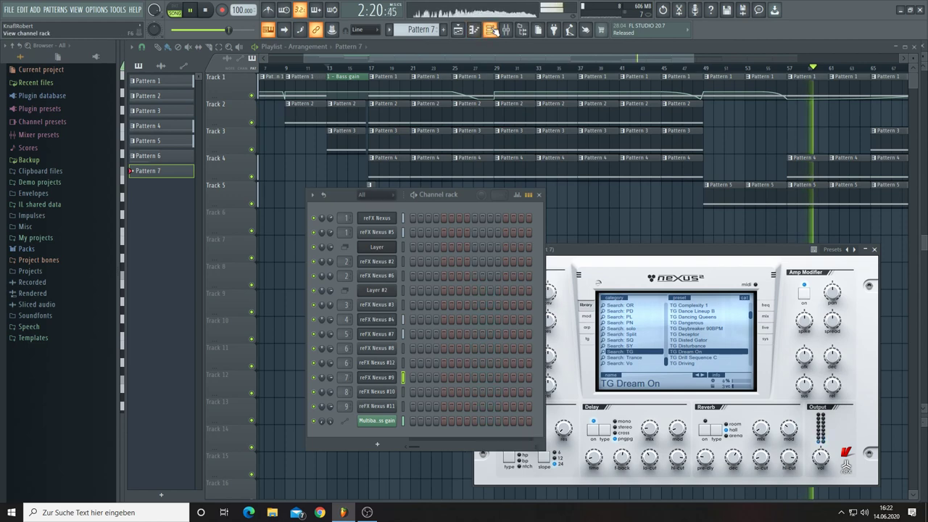
# Add a four-bar D6 note from the start of bar 1 in the piano roll of reFX Nexus #9
pyautogui.click(433, 295)
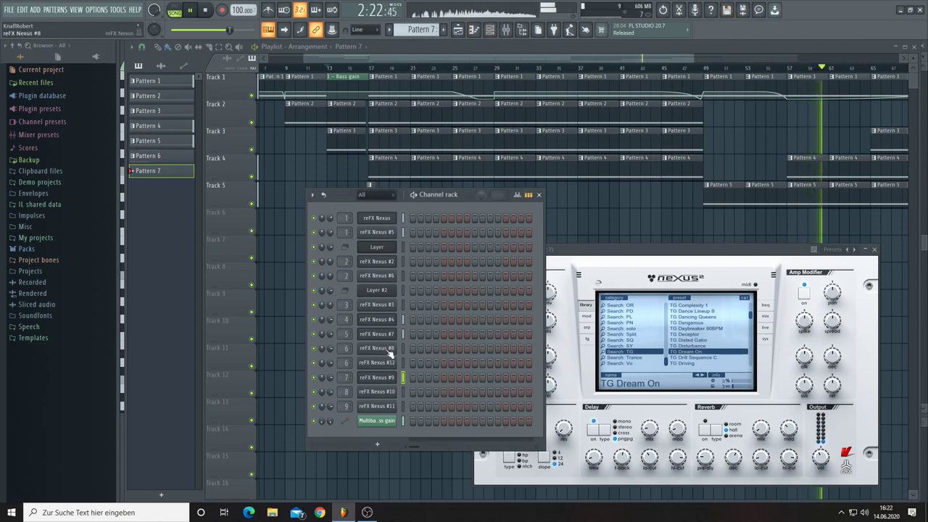
pyautogui.rightClick(374, 377)
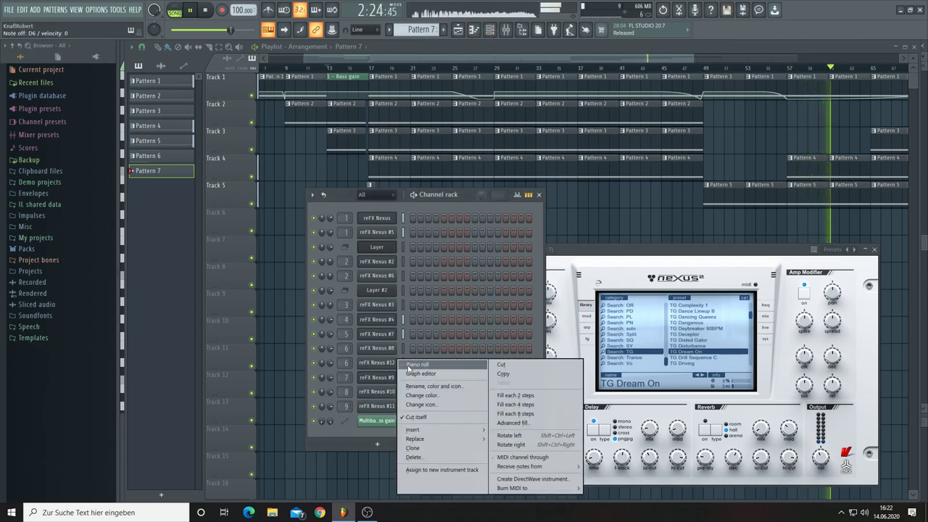
pyautogui.click(417, 364)
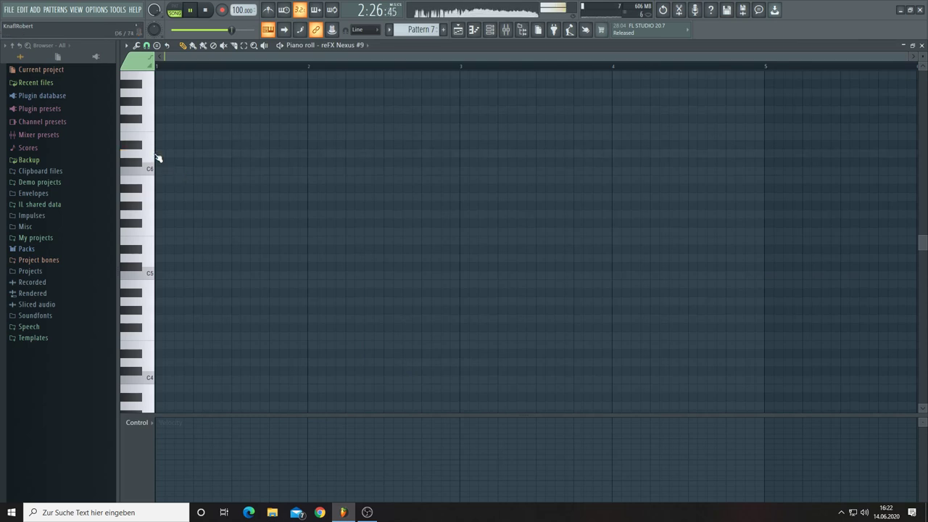
pyautogui.click(157, 153)
pyautogui.moveTo(204, 153); pyautogui.dragTo(759, 207)
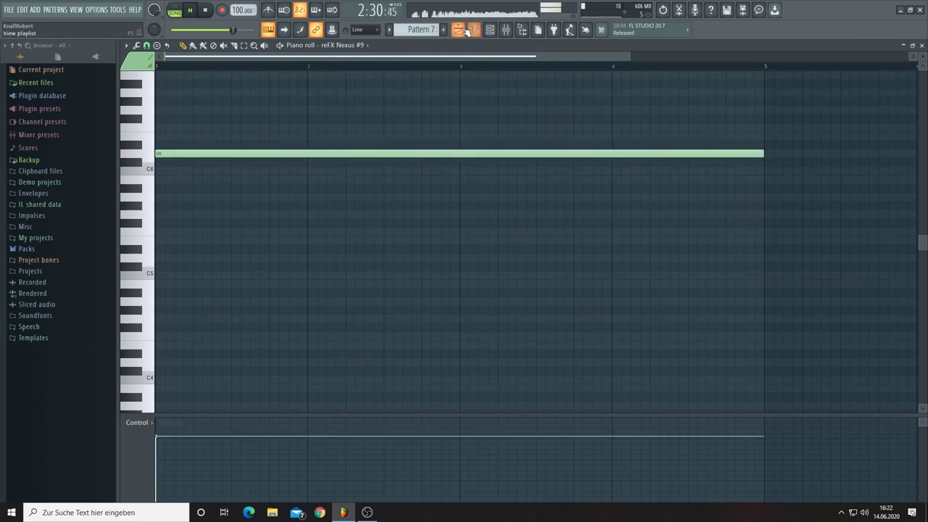
# Paint Pattern 7 clips along Track 6 up to bar 85 and trim the first clip so it starts at bar 27
pyautogui.click(458, 30)
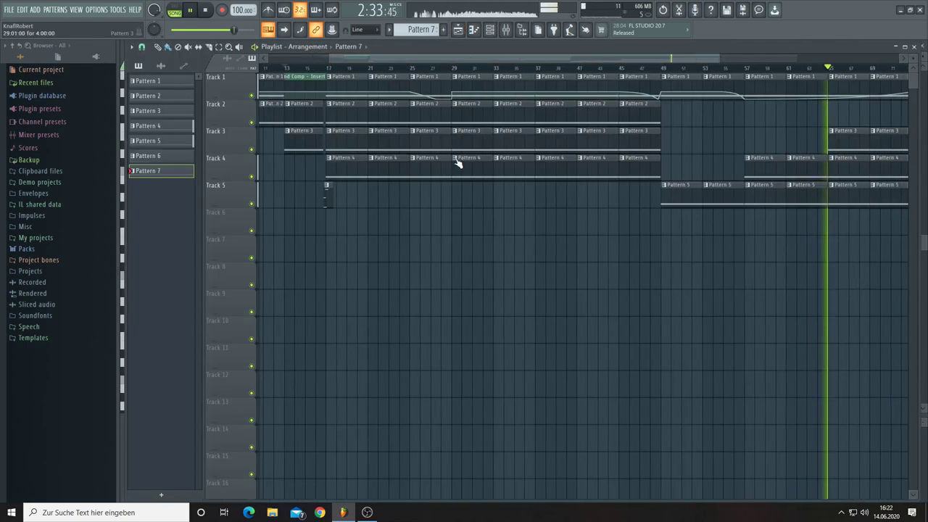
pyautogui.click(415, 226)
pyautogui.moveTo(431, 233)
pyautogui.mouseDown()
pyautogui.moveTo(556, 245)
pyautogui.moveTo(912, 242)
pyautogui.moveTo(834, 231)
pyautogui.mouseUp()
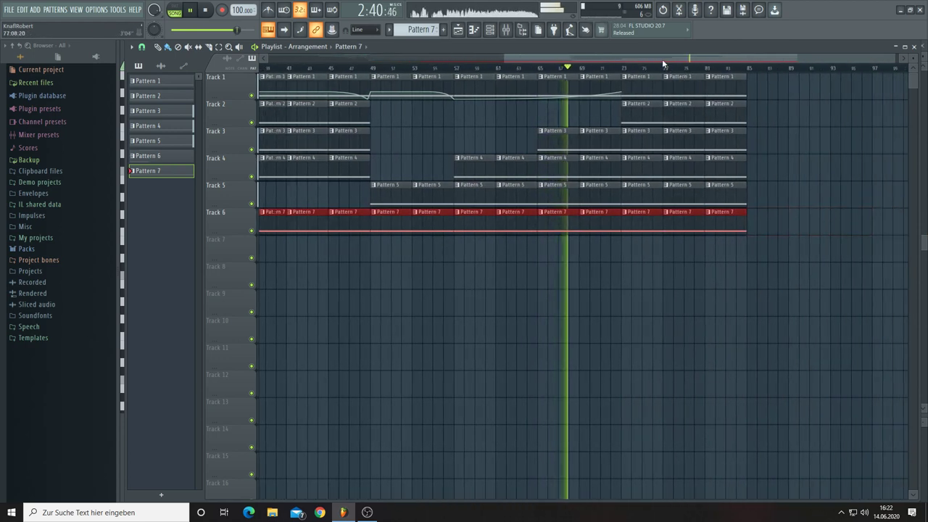
pyautogui.moveTo(662, 59); pyautogui.dragTo(472, 61)
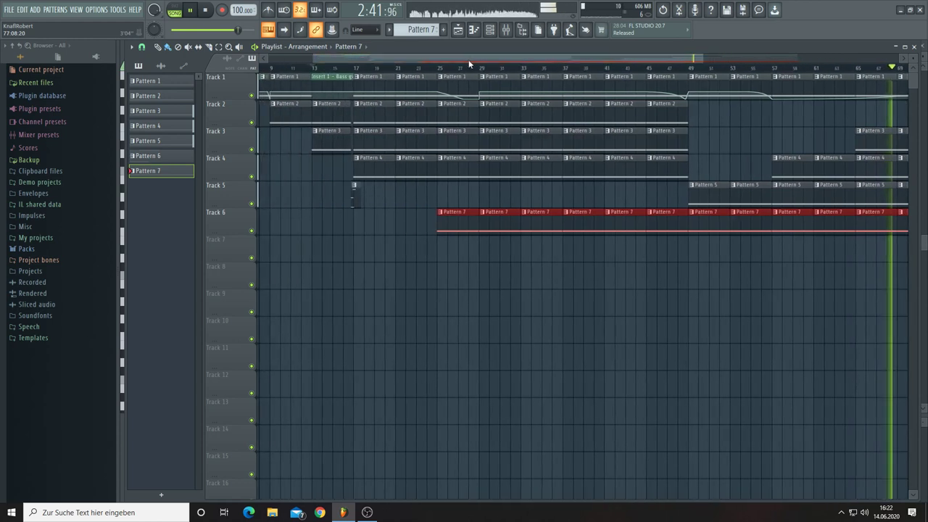
pyautogui.moveTo(439, 221); pyautogui.dragTo(455, 226)
pyautogui.click(431, 225)
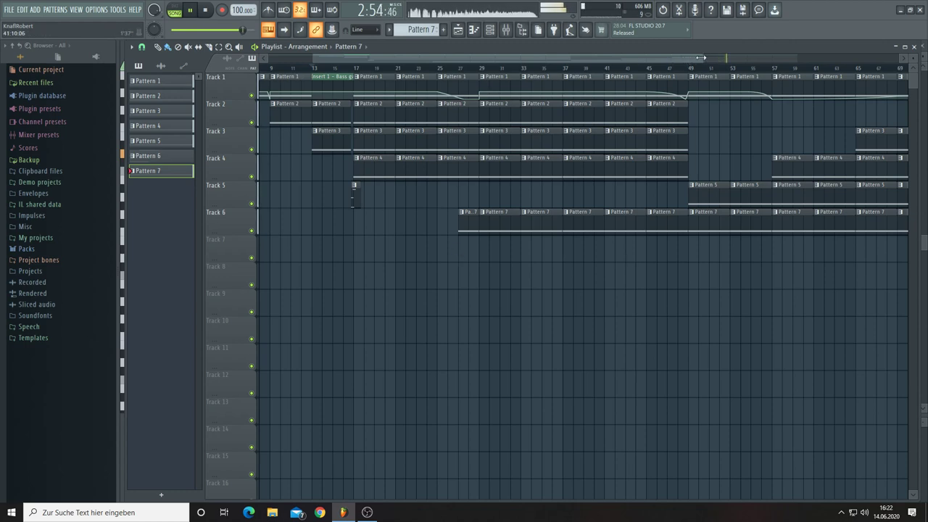
# Extend Tracks 1 to 6 by one more four-bar clip each, starting at bar 85
pyautogui.moveTo(701, 58); pyautogui.dragTo(731, 58)
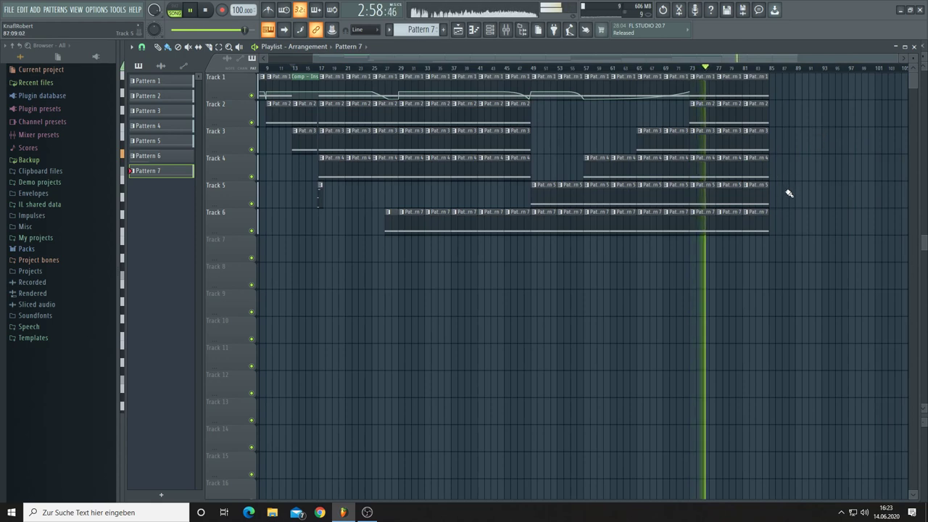
pyautogui.moveTo(793, 261); pyautogui.dragTo(779, 122)
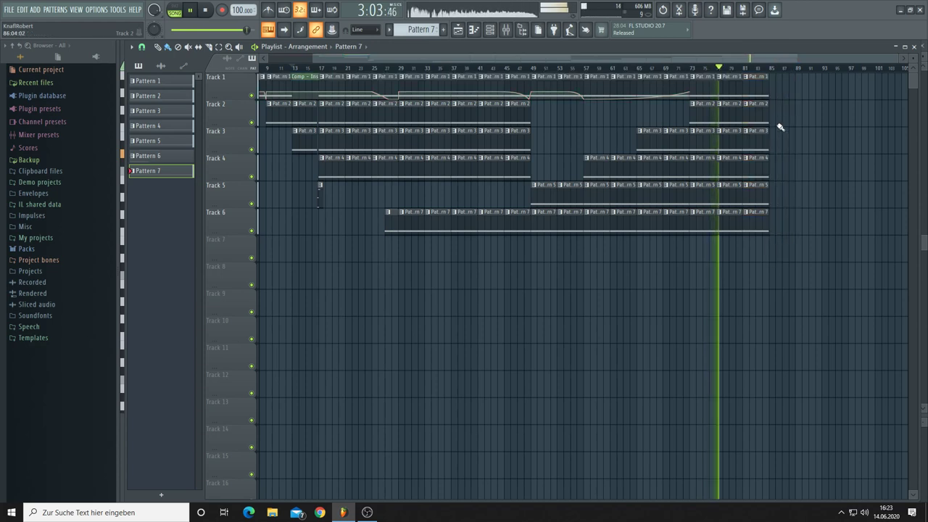
pyautogui.click(755, 81)
pyautogui.click(772, 85)
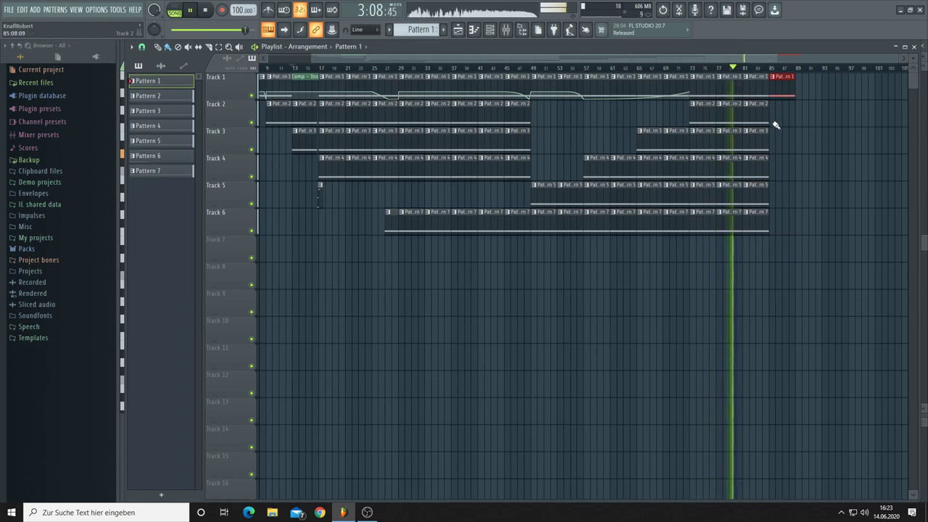
pyautogui.moveTo(771, 98); pyautogui.dragTo(749, 263)
pyautogui.hotkey('ctrl', 'b')
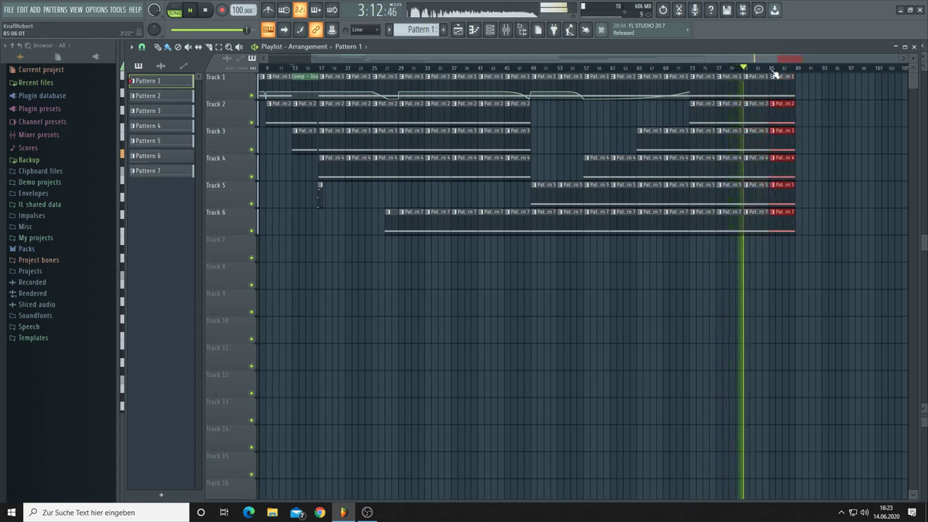
# Duplicate the last column of clips on Tracks 1 to 6 repeatedly until the arrangement reaches bar 129, and stop playback
pyautogui.scroll(5, 772, 72)
pyautogui.click(818, 265)
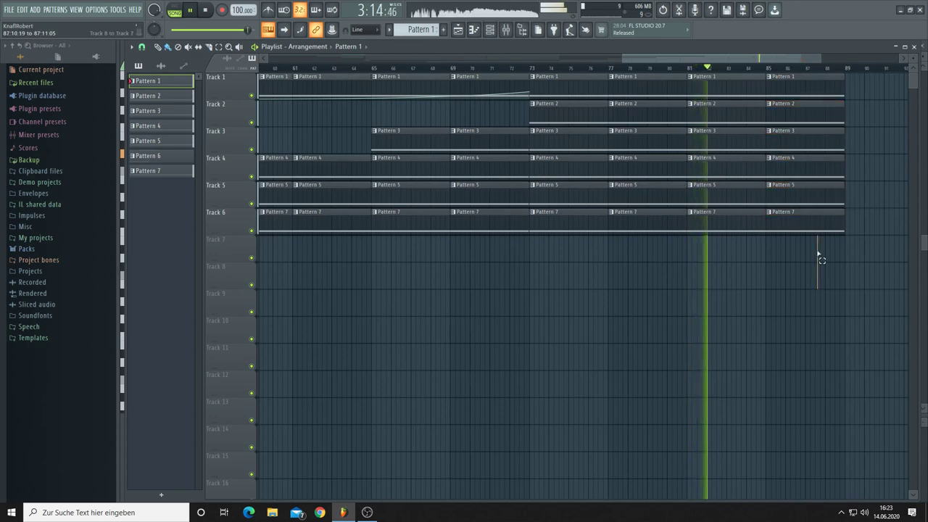
pyautogui.moveTo(819, 260); pyautogui.dragTo(791, 89)
pyautogui.hotkey('ctrl', 'b')
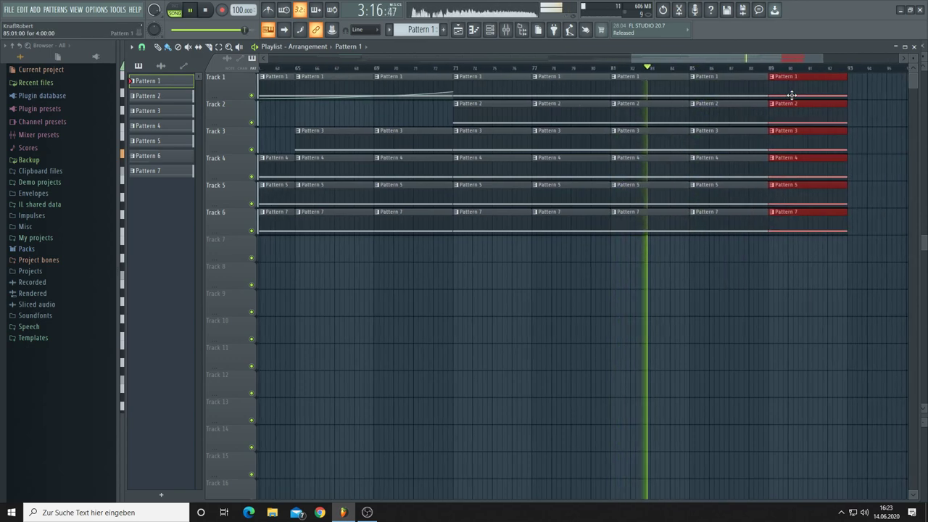
pyautogui.hotkey('ctrl', 'b')
pyautogui.hotkey('ctrl', 'b')
pyautogui.hotkey('ctrl', 'b')
pyautogui.hotkey('ctrl', 'b')
pyautogui.hotkey('ctrl', 'b')
pyautogui.hotkey('ctrl', 'b')
pyautogui.hotkey('ctrl', 'b')
pyautogui.hotkey('ctrl', 'b')
pyautogui.hotkey('ctrl', 'b')
pyautogui.moveTo(699, 56); pyautogui.dragTo(270, 56)
pyautogui.click(413, 324)
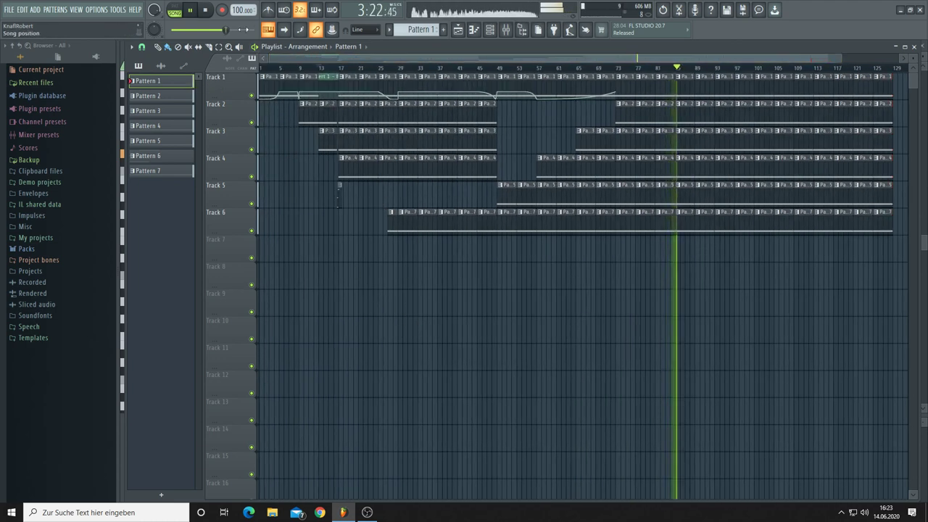
pyautogui.click(206, 10)
pyautogui.click(206, 11)
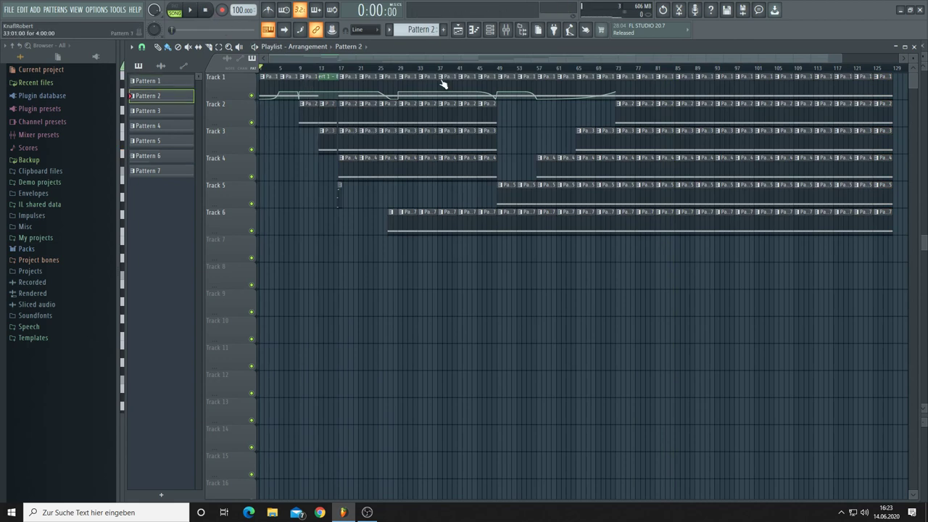
# Add Fruity parametric EQ 2 to the first effect slot of mixer Insert 2 and load its 20Hz + 18kHz cut preset
pyautogui.click(493, 31)
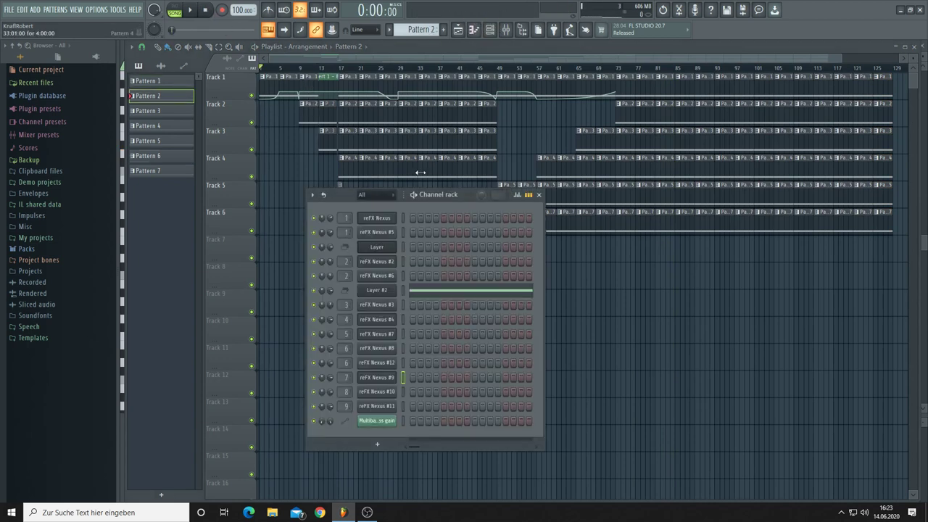
pyautogui.click(507, 31)
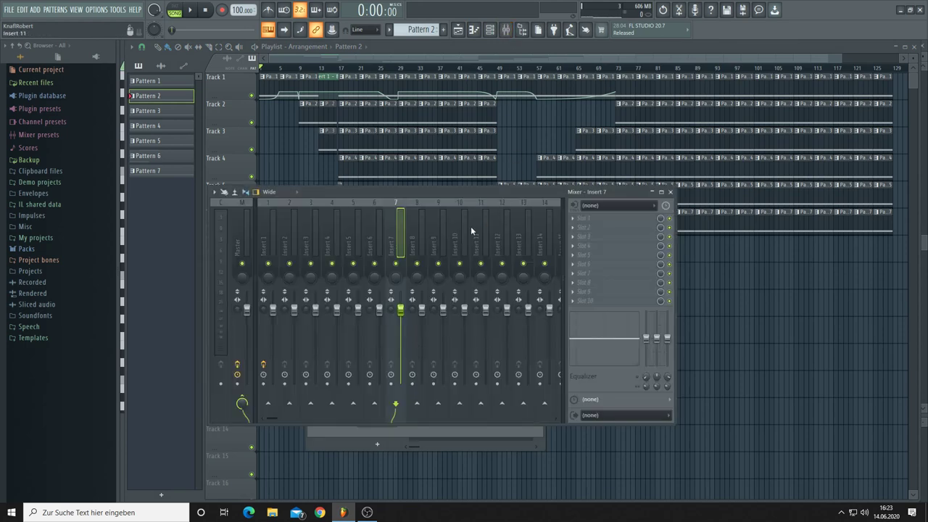
pyautogui.click(294, 226)
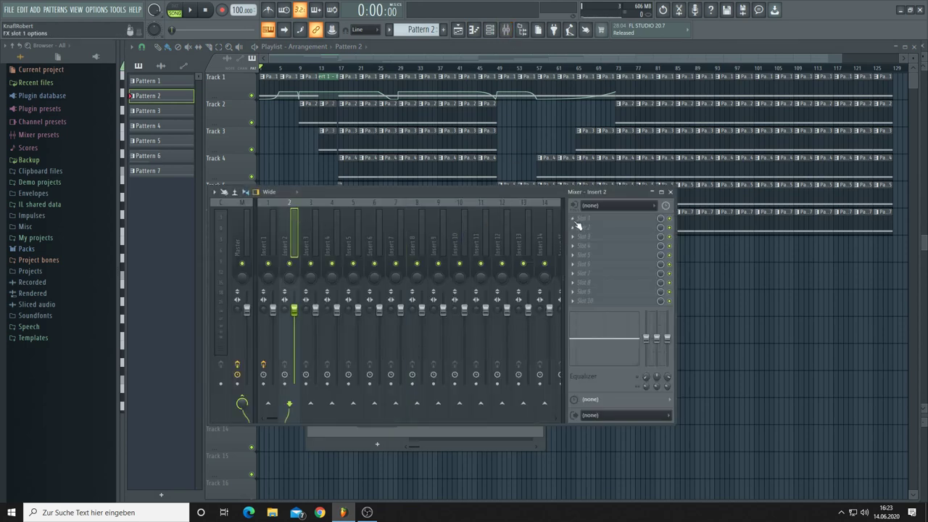
pyautogui.click(575, 219)
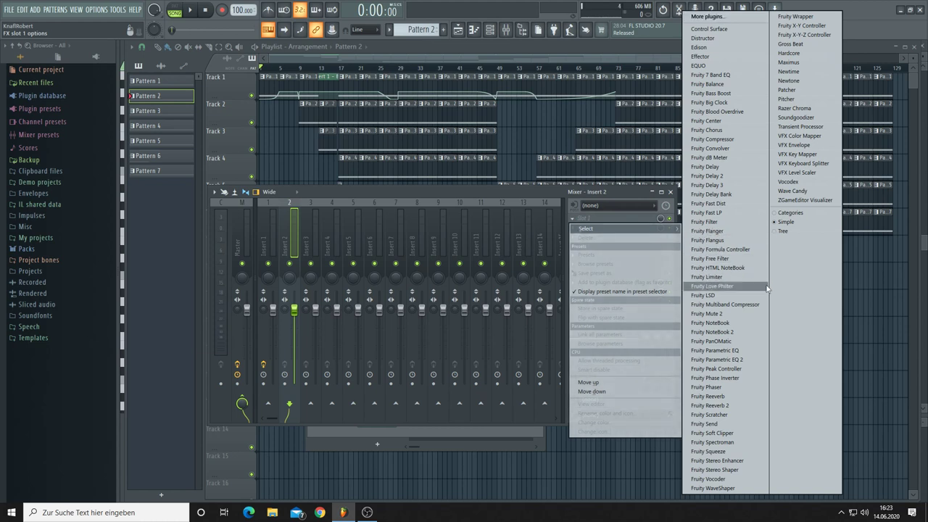
pyautogui.click(723, 359)
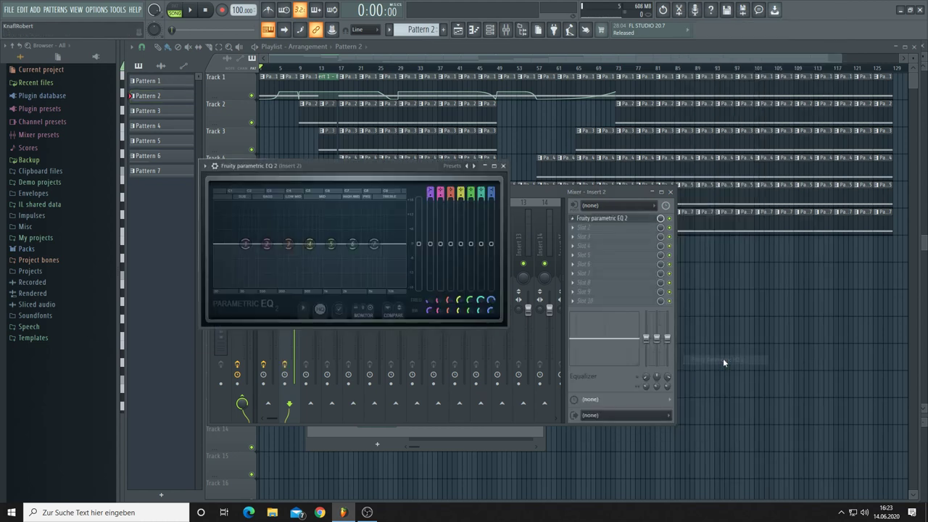
pyautogui.click(474, 166)
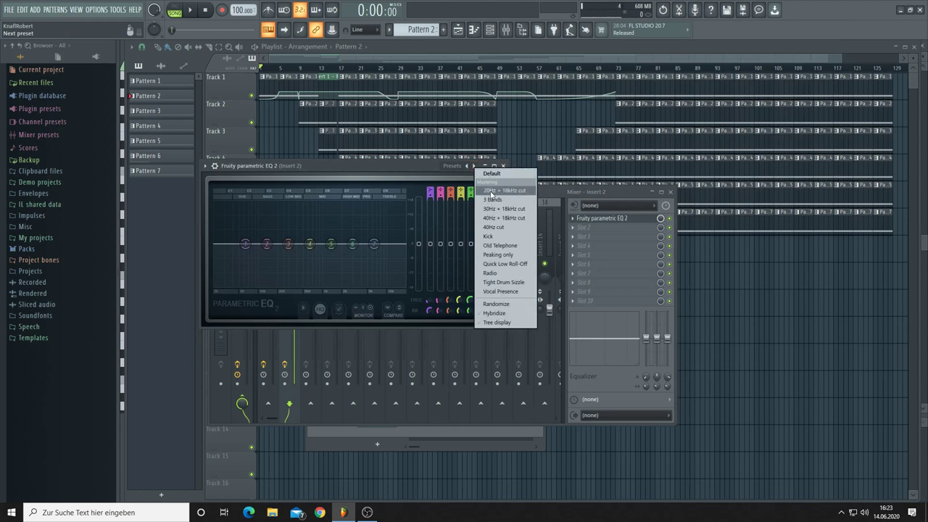
pyautogui.click(491, 191)
pyautogui.moveTo(392, 166); pyautogui.dragTo(643, 273)
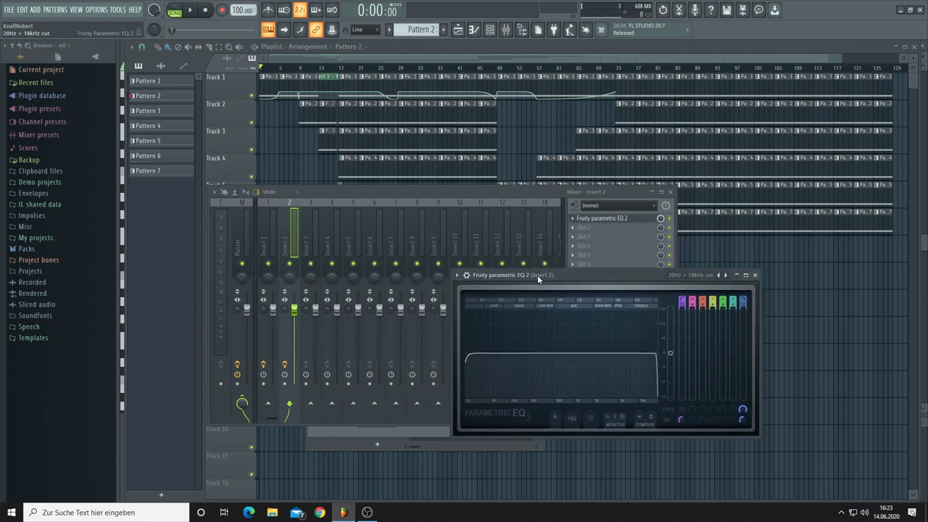
# Link the frequency of the equalizer's last band to a controller
pyautogui.moveTo(742, 413)
pyautogui.mouseDown()
pyautogui.moveTo(742, 427)
pyautogui.moveTo(743, 402)
pyautogui.moveTo(744, 412)
pyautogui.mouseUp()
pyautogui.rightClick(745, 414)
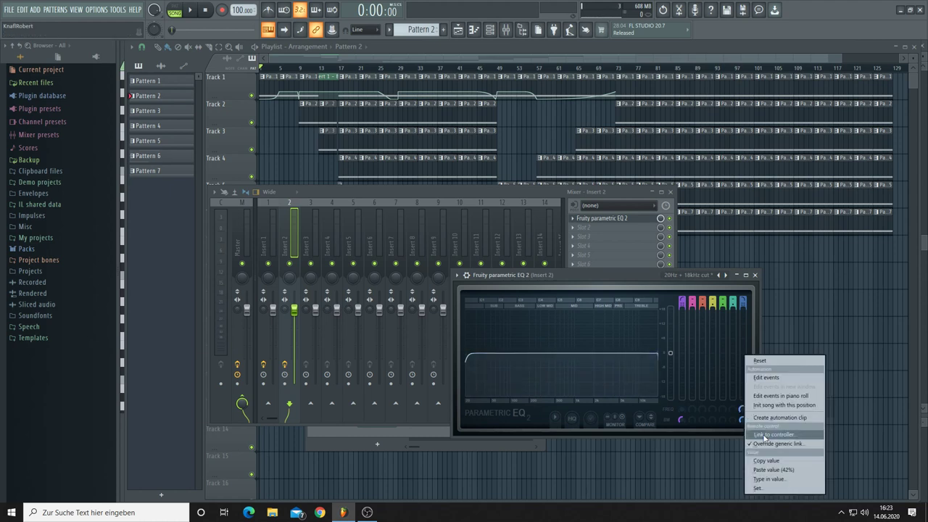
pyautogui.click(764, 434)
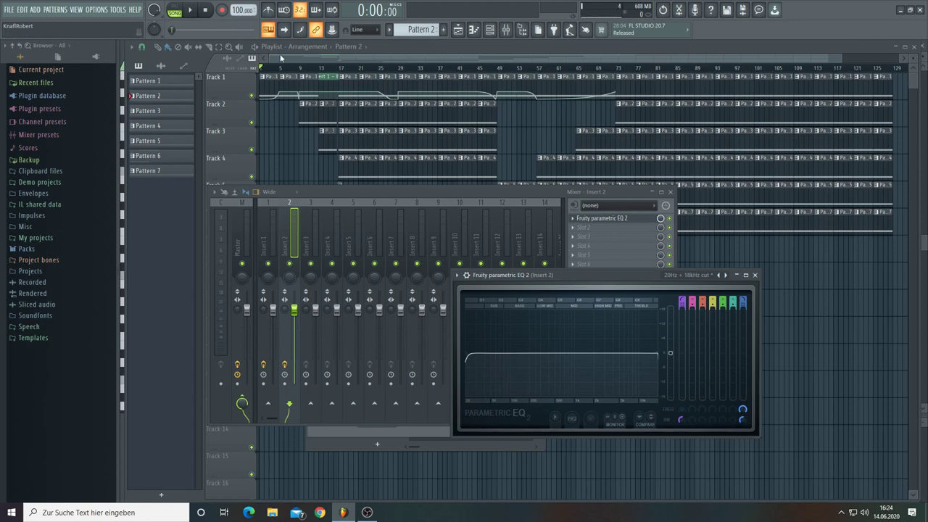
# Close the open windows, create Pattern 8 and start recording from the beginning of the song
pyautogui.press('F12')
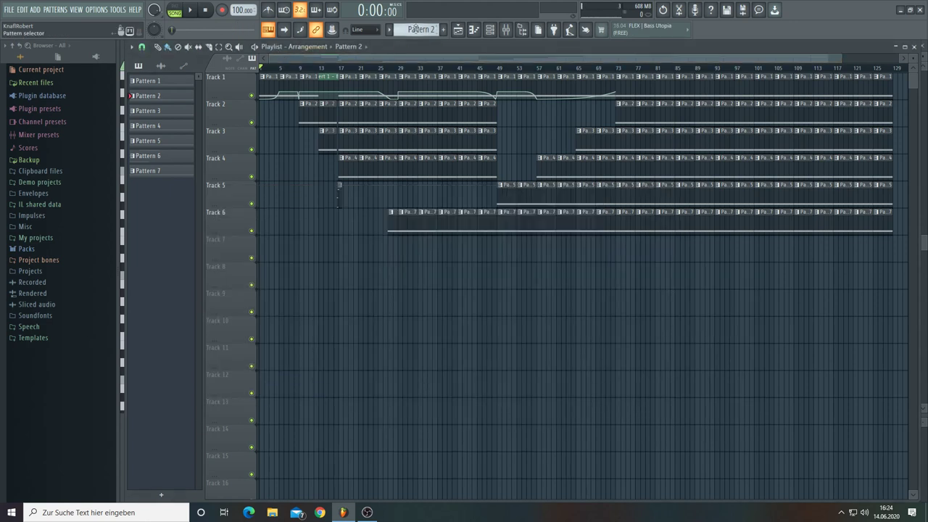
pyautogui.press('F4')
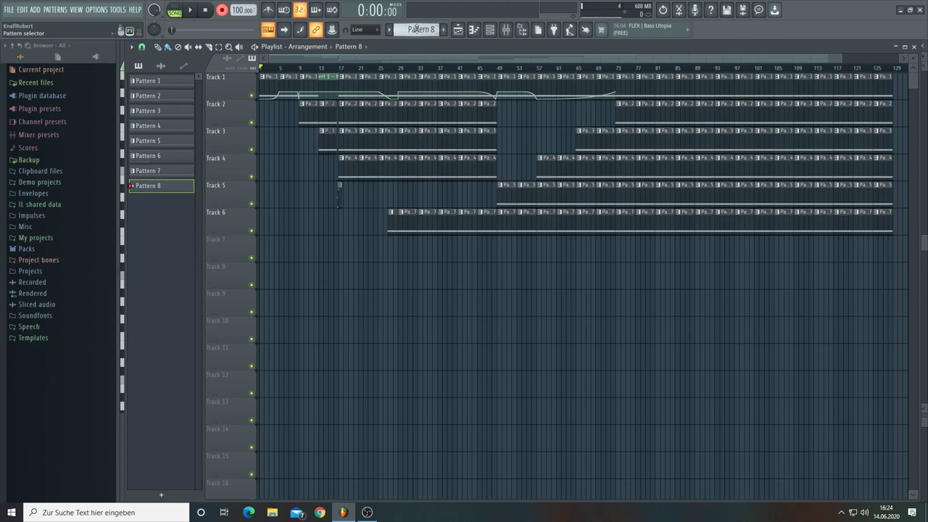
pyautogui.press('space')
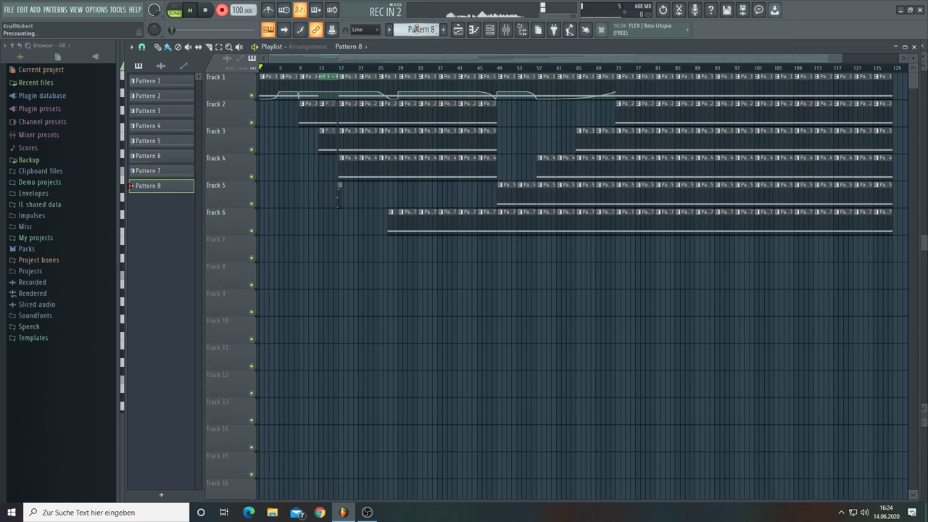
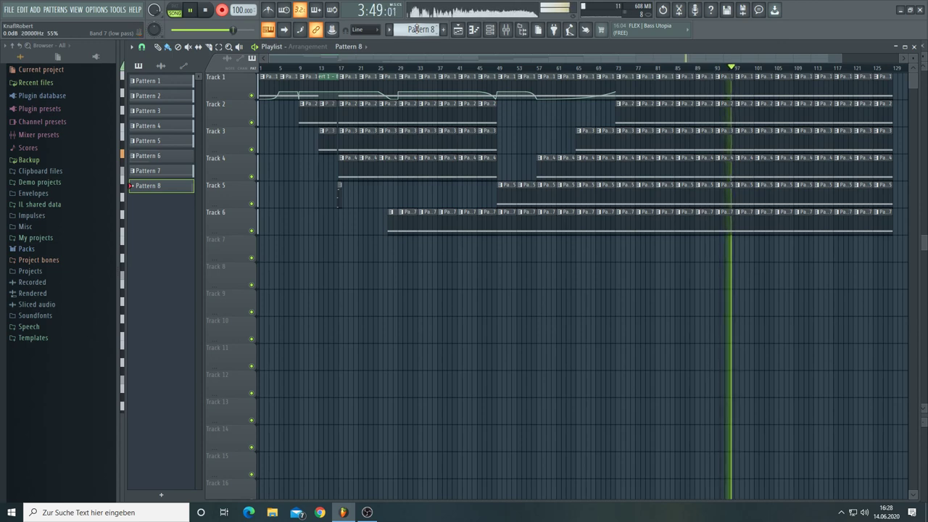
# Stop recording, delete all clips from bar 97 onward on Tracks 1 to 6, and move the Pattern 8 clip to the start of Track 2
pyautogui.press('space')
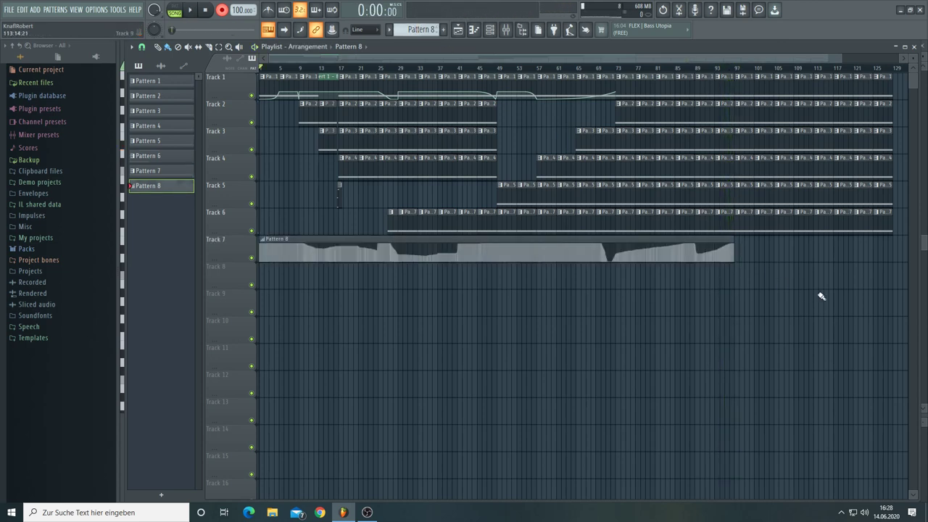
pyautogui.moveTo(897, 289); pyautogui.dragTo(748, 73)
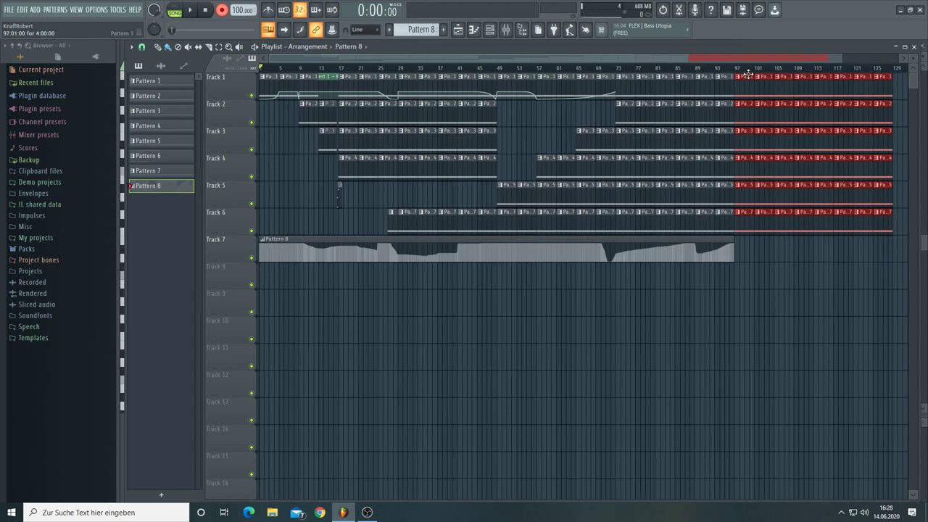
pyautogui.press('Delete')
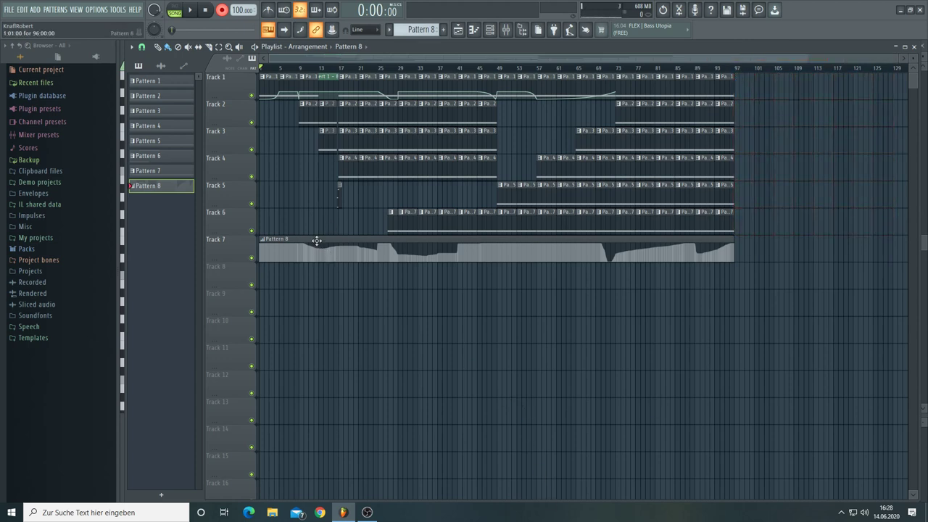
pyautogui.moveTo(316, 240); pyautogui.dragTo(281, 77)
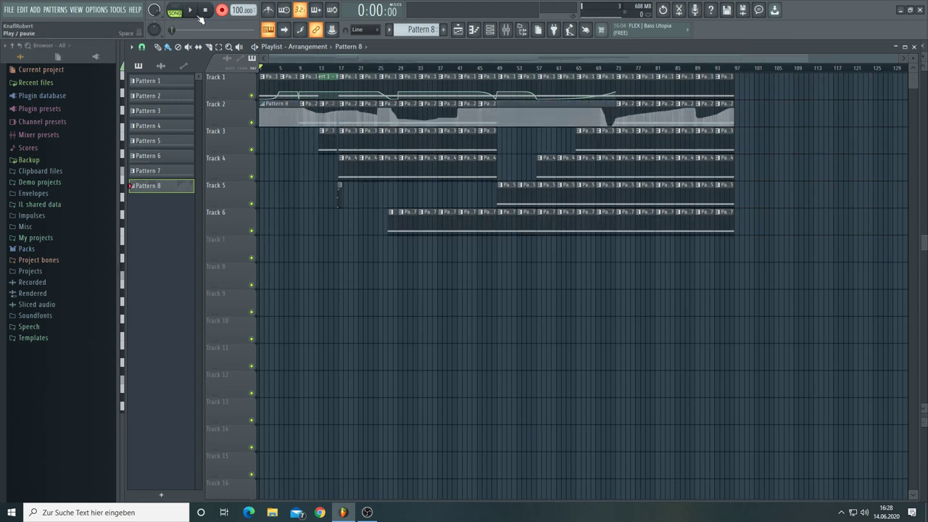
# Play Pattern 3 on its own and open the reFX Nexus #3 plugin window
pyautogui.click(343, 139)
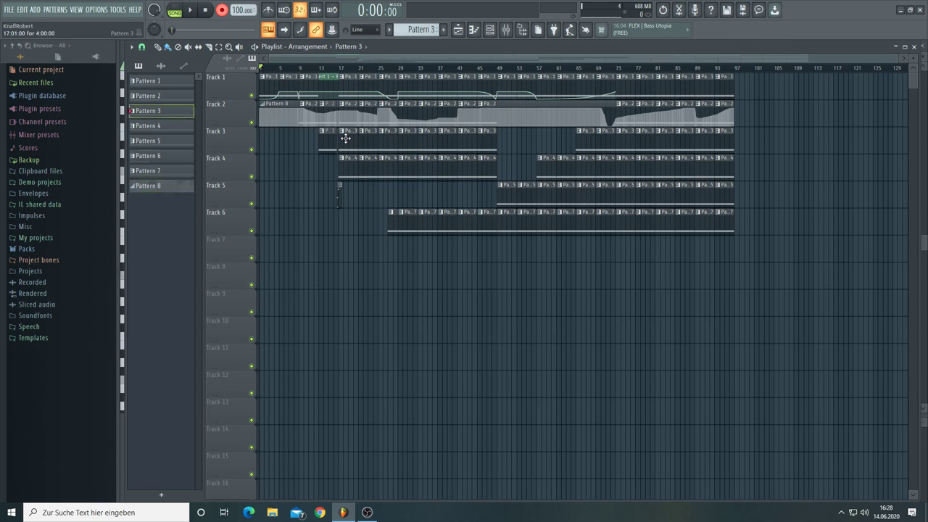
pyautogui.click(192, 11)
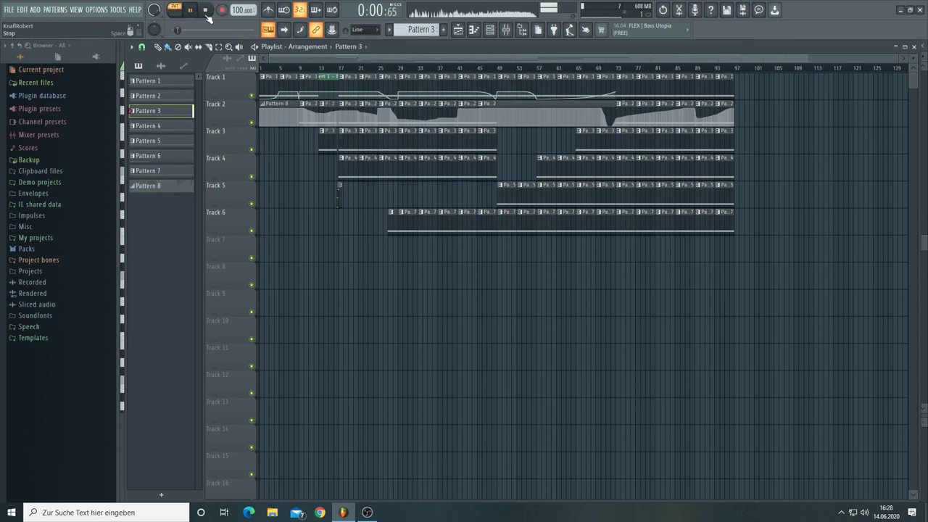
pyautogui.click(496, 30)
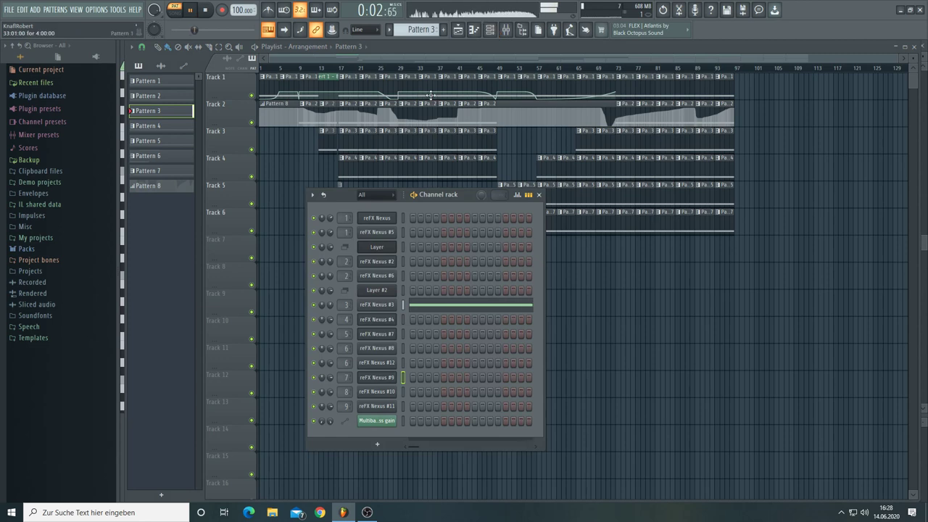
pyautogui.click(379, 305)
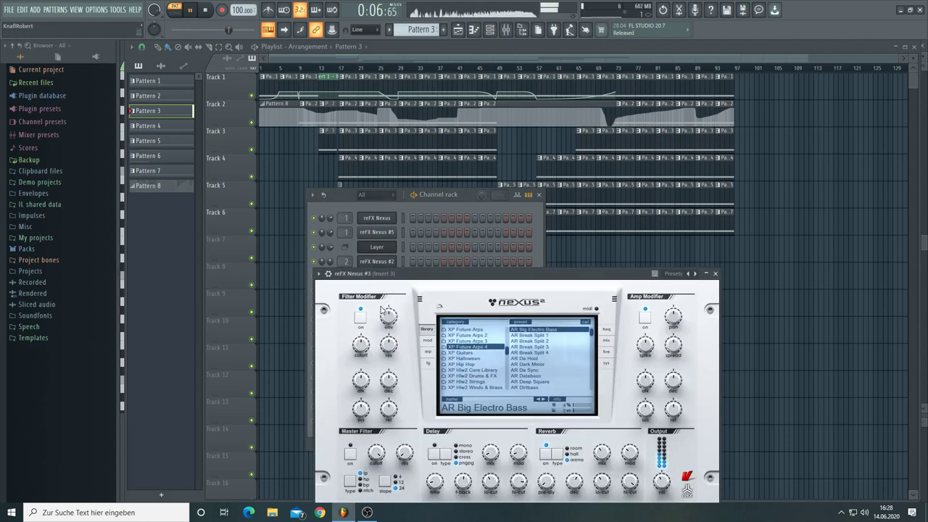
# Create Pattern 9 and start recording everything from the beginning of the song in song mode
pyautogui.click(429, 30)
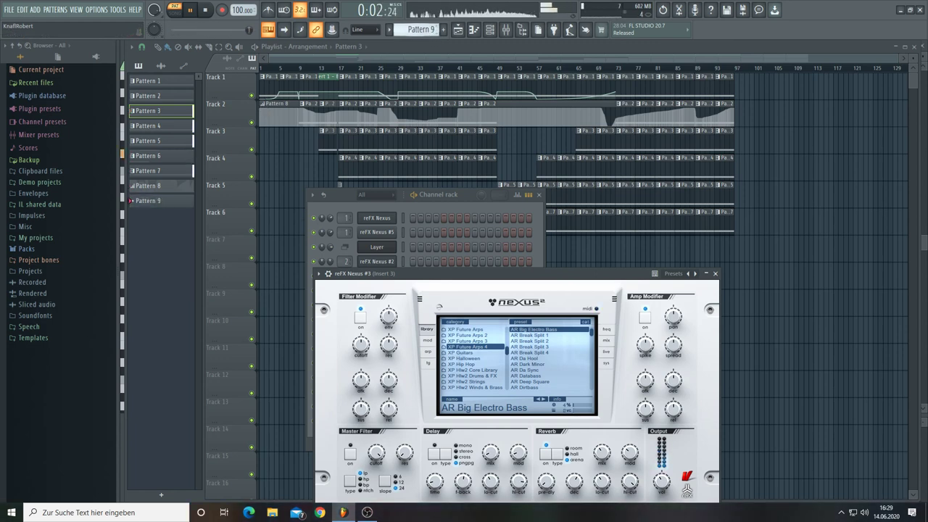
pyautogui.click(206, 11)
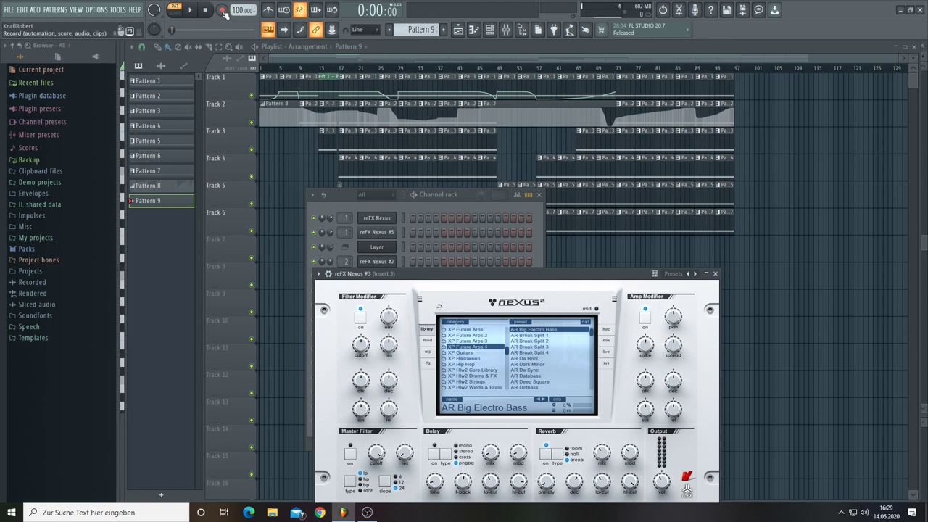
pyautogui.click(222, 10)
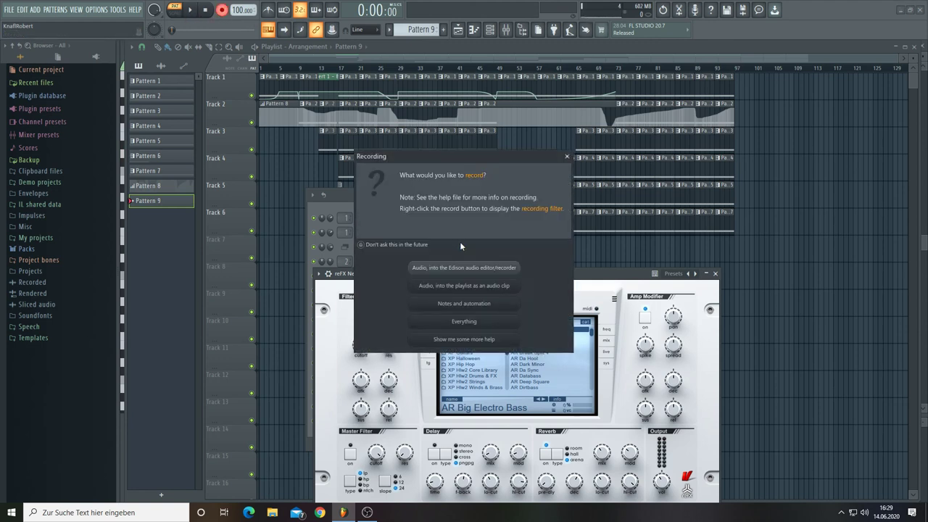
pyautogui.click(475, 323)
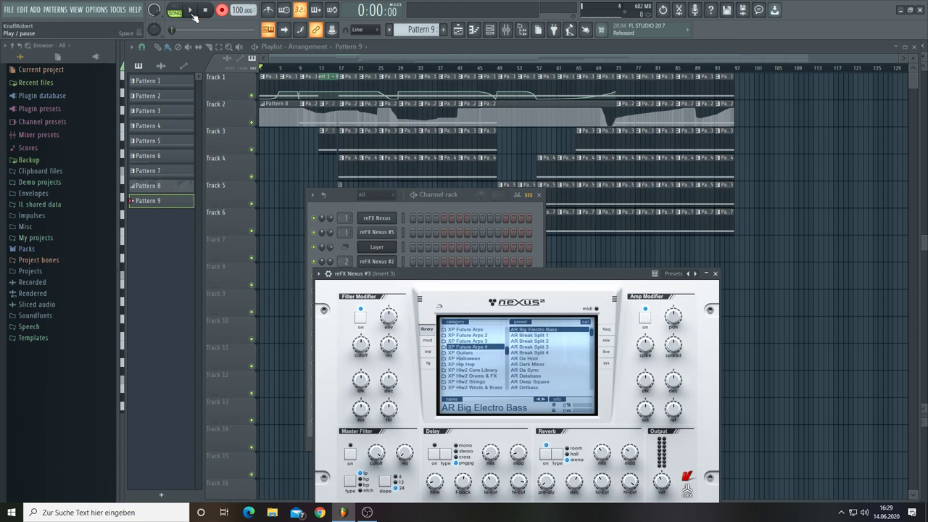
pyautogui.click(276, 56)
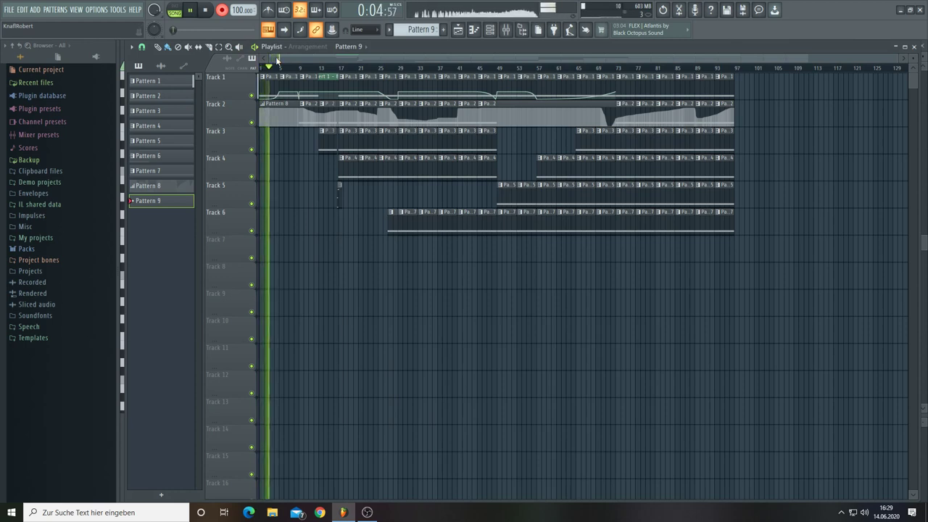
# Record controller automation for reFX Nexus #3 into Pattern 9 until the song's end and move the recorded clip onto Track 3
pyautogui.click(489, 29)
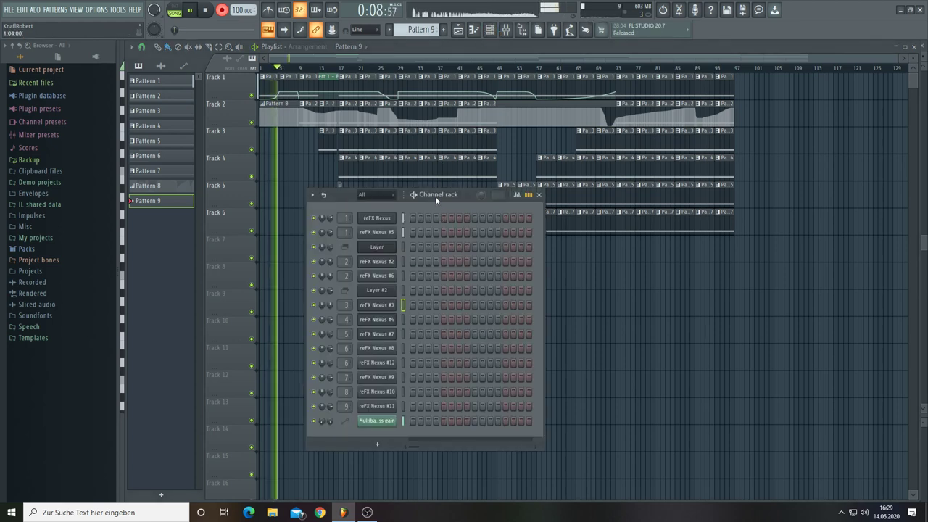
pyautogui.moveTo(435, 196); pyautogui.dragTo(715, 237)
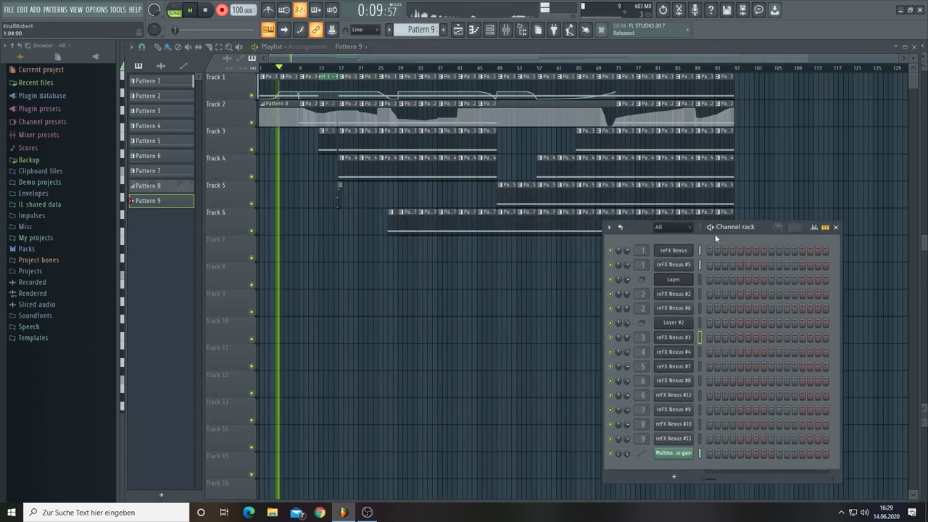
pyautogui.click(673, 337)
pyautogui.moveTo(591, 273); pyautogui.dragTo(703, 259)
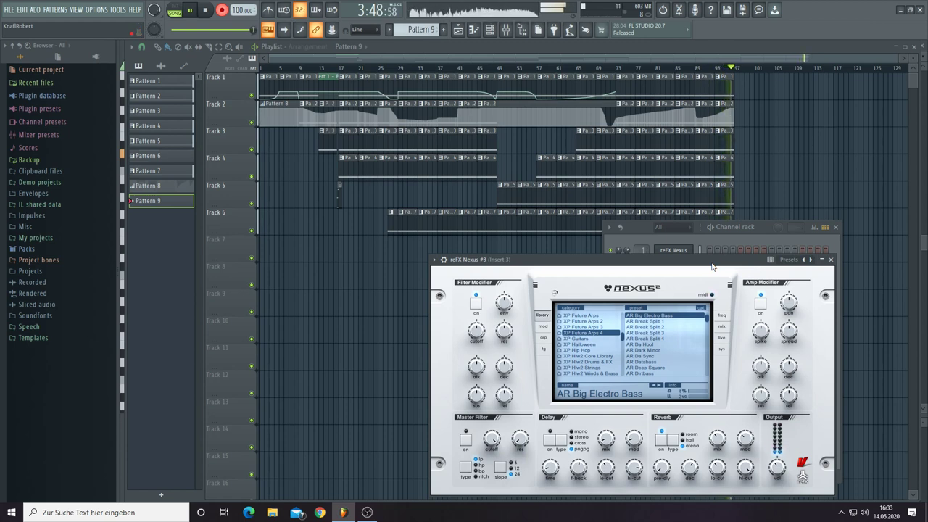
pyautogui.press('space')
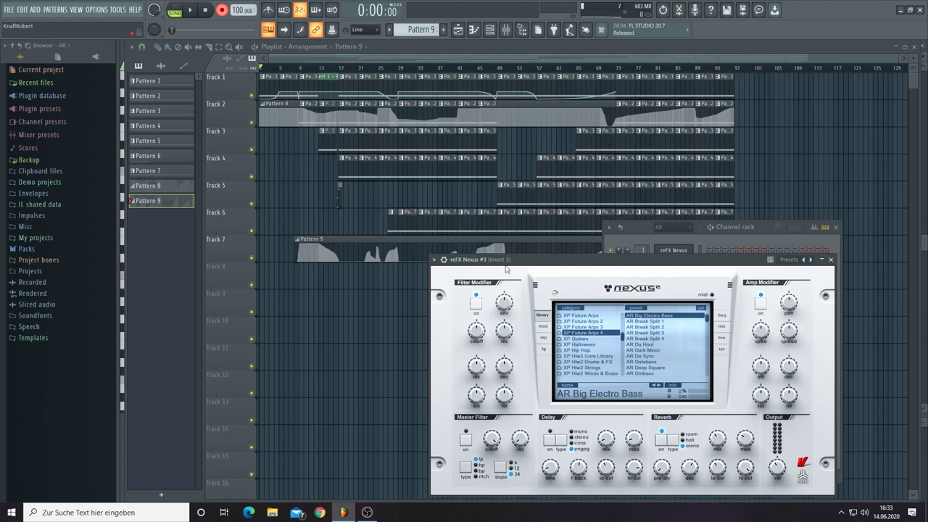
pyautogui.moveTo(312, 242); pyautogui.dragTo(310, 128)
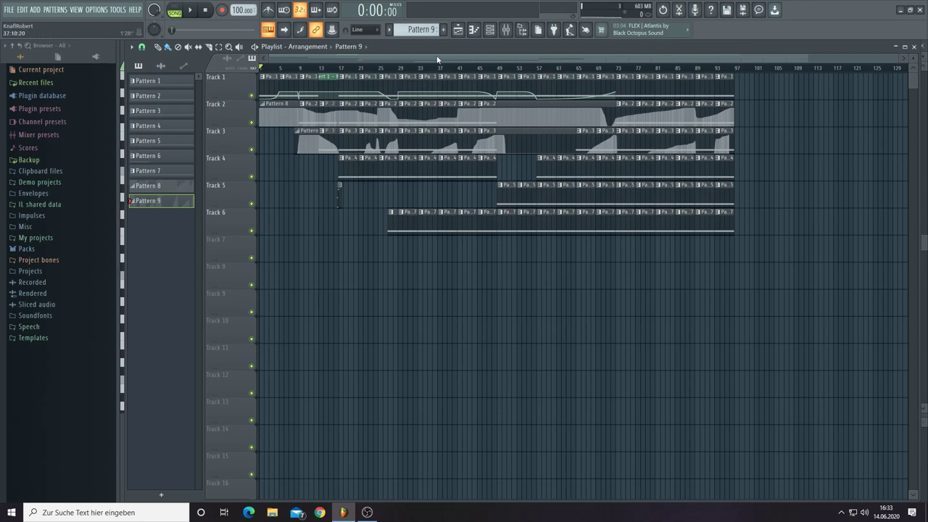
# Play Pattern 4 on its own and open the reFX Nexus #4 plugin window
pyautogui.click(490, 30)
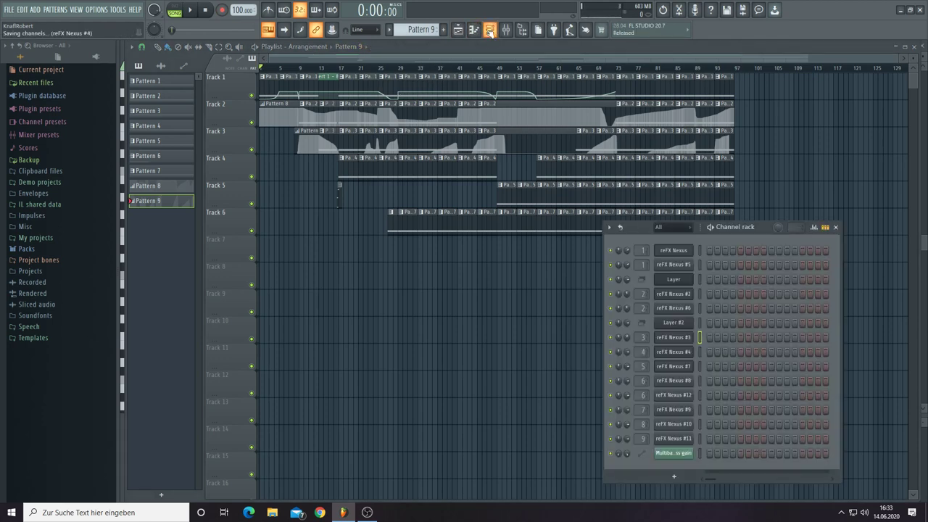
pyautogui.click(350, 158)
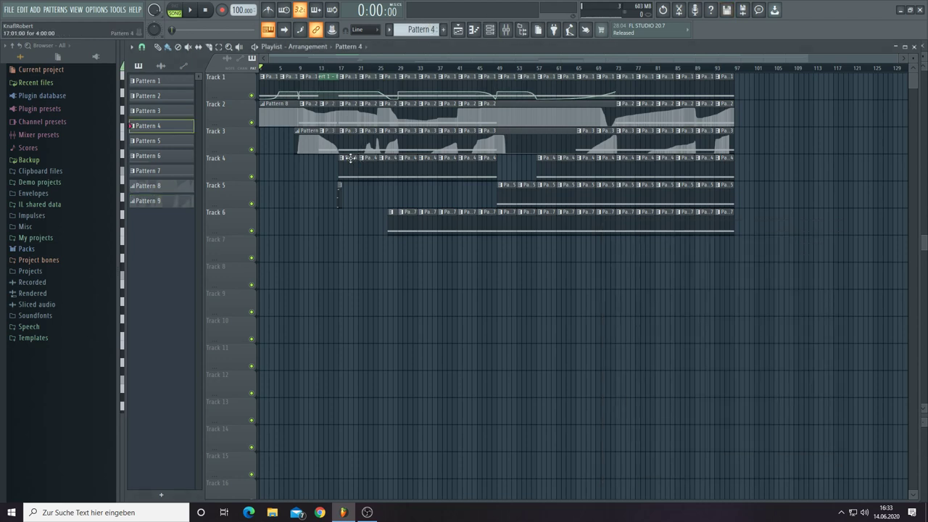
pyautogui.click(196, 12)
pyautogui.click(489, 30)
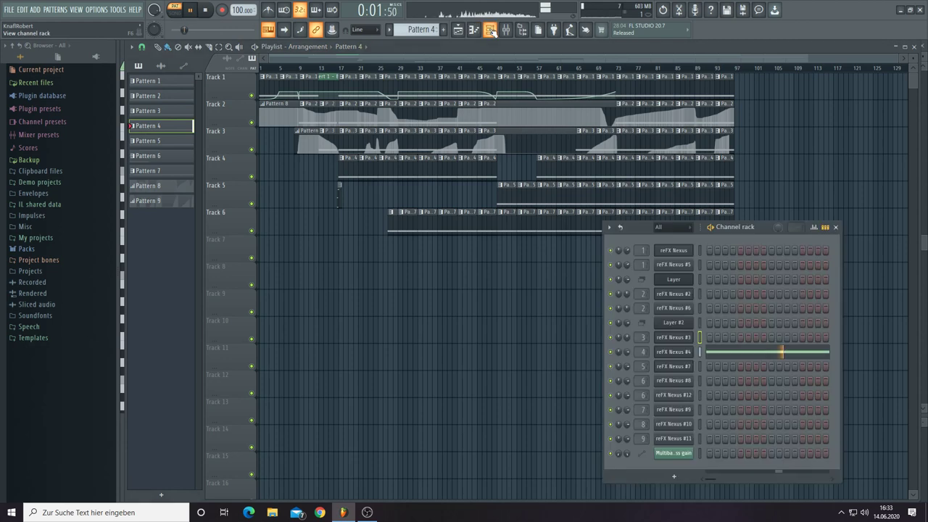
pyautogui.click(677, 353)
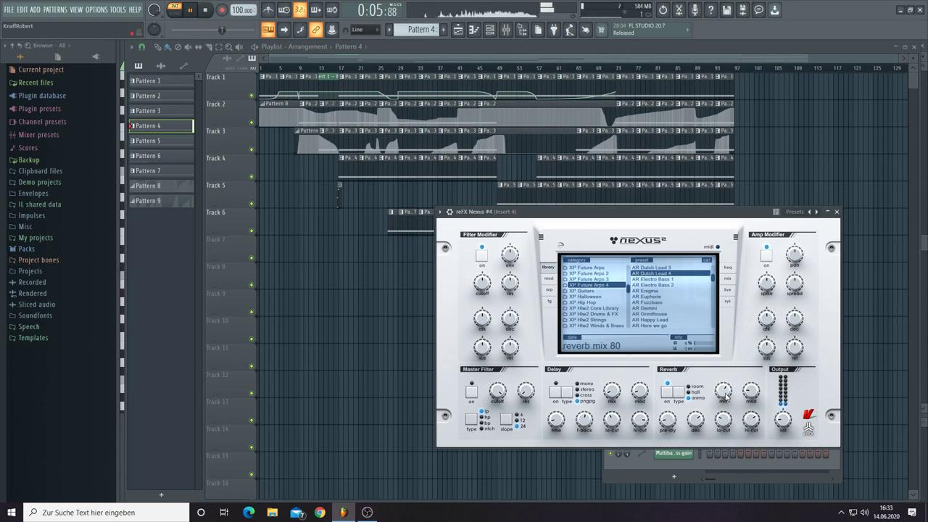
# Create an automation clip for reFX Nexus #4's last tweaked modulation wheel parameter and move it to bar 17 on Track 7
pyautogui.click(117, 9)
pyautogui.moveTo(145, 129)
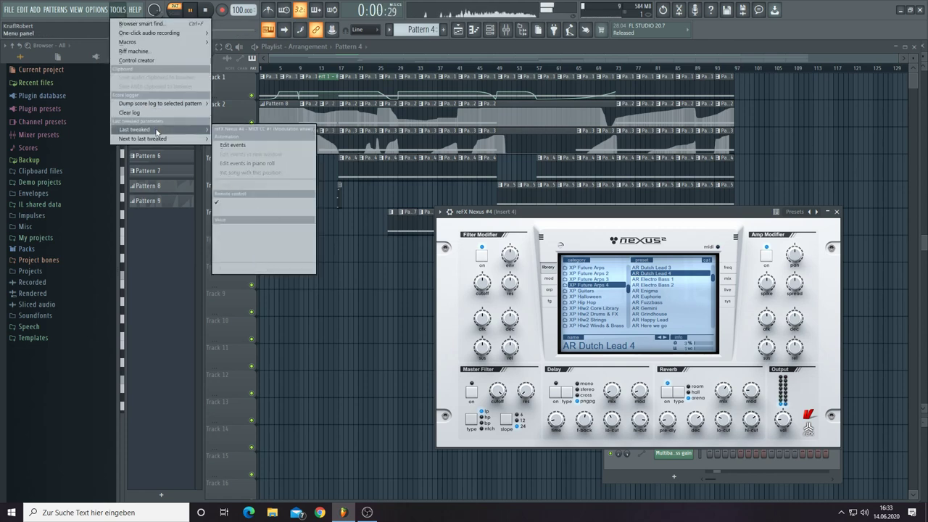
pyautogui.click(246, 185)
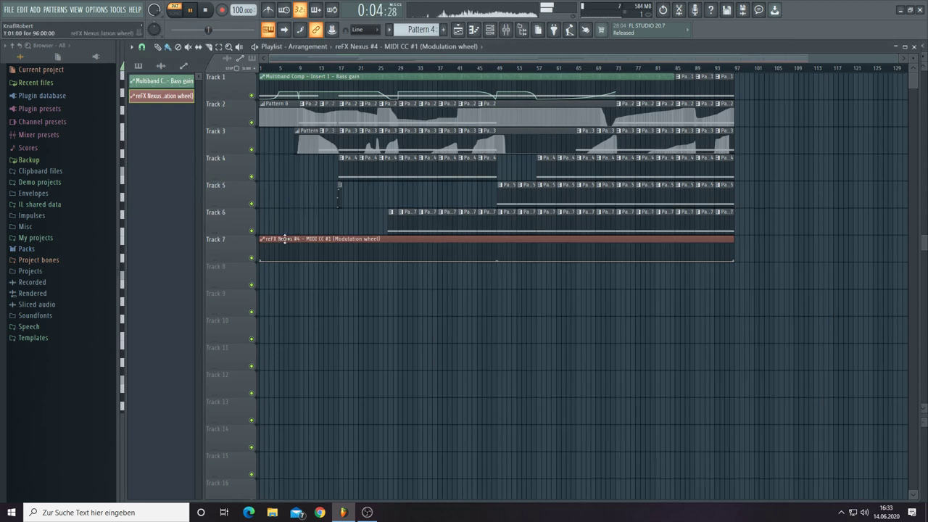
pyautogui.moveTo(284, 240); pyautogui.dragTo(364, 246)
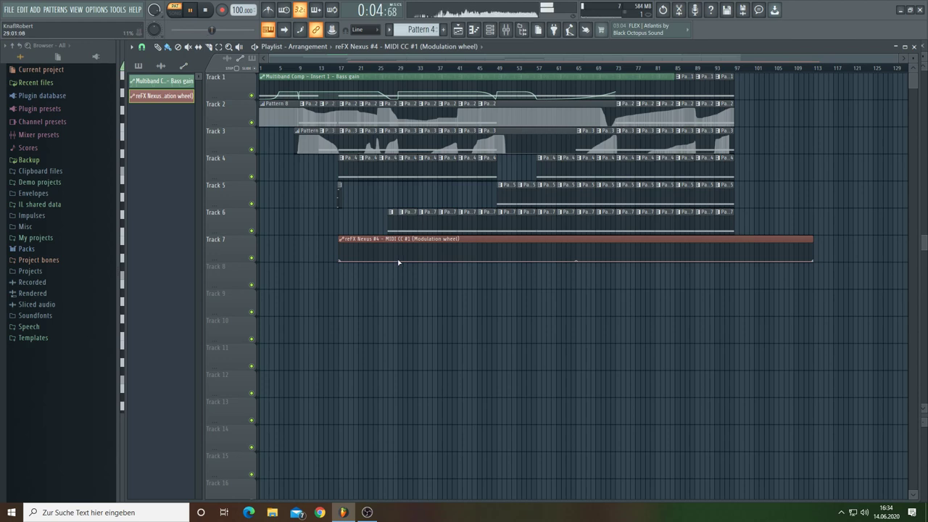
# Shape the modulation wheel automation with curved rises peaking at bars 29 and 49 and a curved fall to zero at about bar 69
pyautogui.moveTo(398, 263)
pyautogui.mouseDown()
pyautogui.moveTo(403, 243)
pyautogui.moveTo(400, 269)
pyautogui.mouseUp()
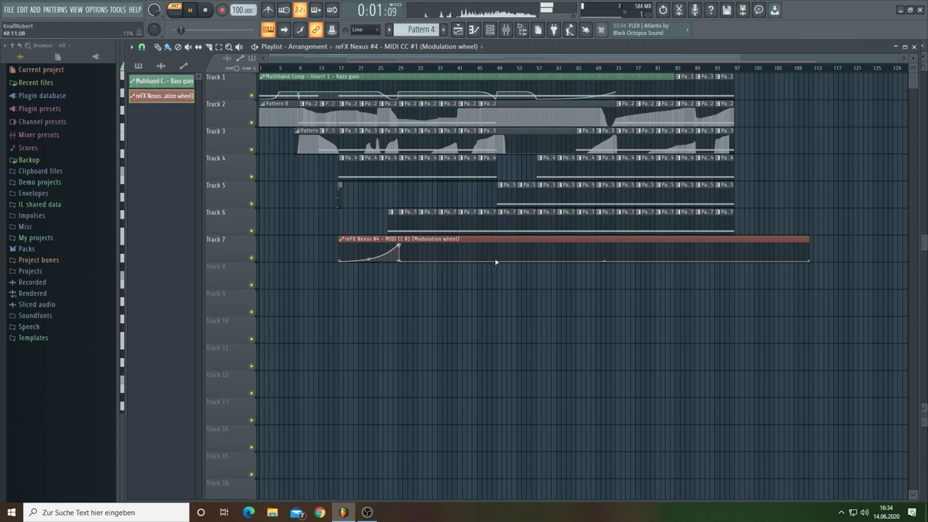
pyautogui.moveTo(495, 261); pyautogui.dragTo(499, 242)
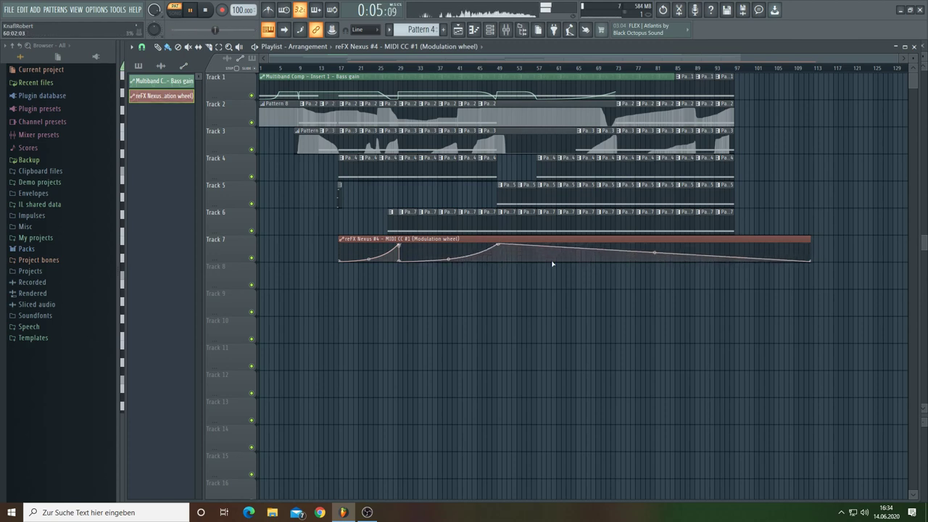
pyautogui.moveTo(599, 254); pyautogui.dragTo(600, 270)
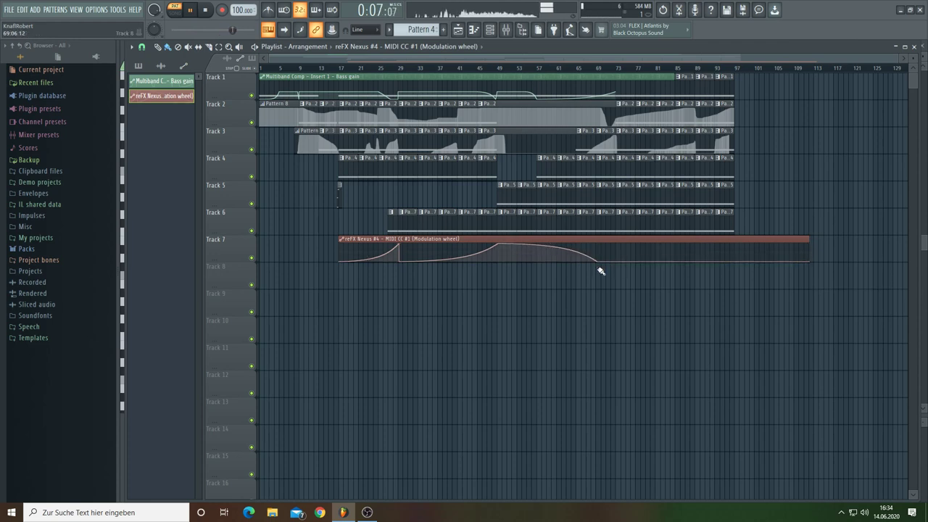
# Reshape the Track 7 modulation wheel automation to fall from its bar 49 peak to zero at bar 57, ending the clip near bar 97
pyautogui.moveTo(548, 246); pyautogui.dragTo(550, 258)
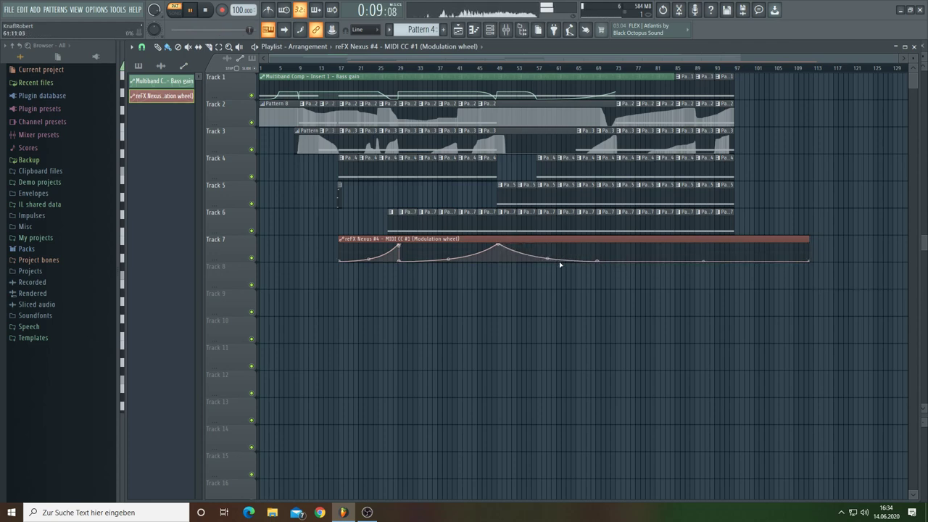
pyautogui.moveTo(809, 261); pyautogui.dragTo(741, 267)
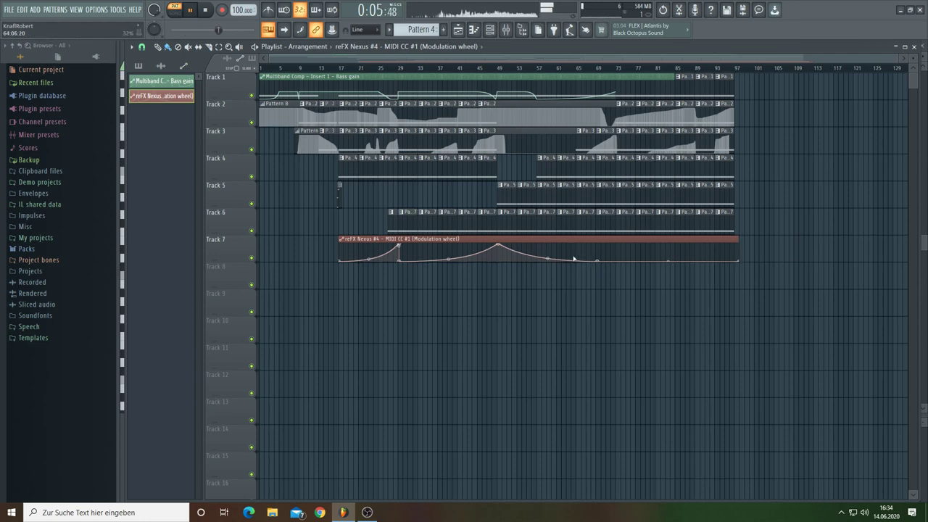
pyautogui.moveTo(539, 259); pyautogui.dragTo(539, 264)
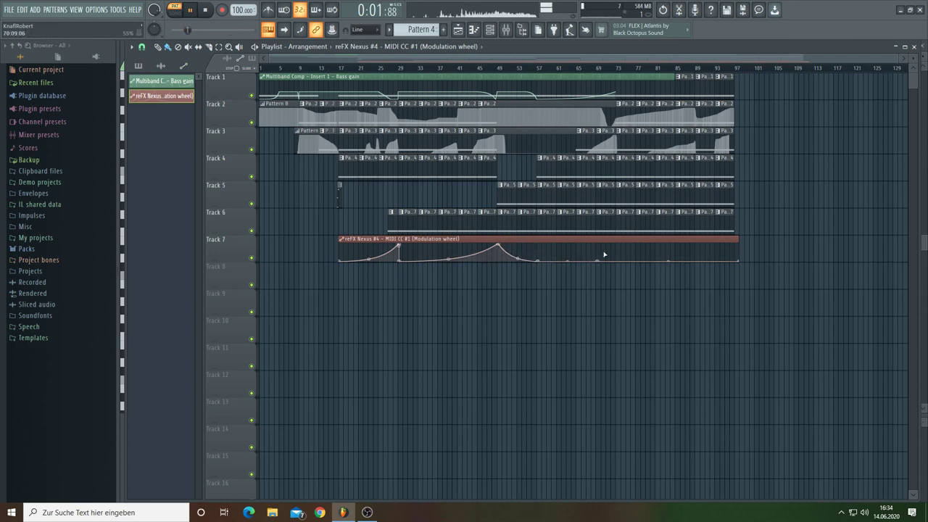
# Add a peak with a sharp drop to zero around bar 73, and raise the automation's end point at bar 97 to maximum
pyautogui.moveTo(611, 251); pyautogui.dragTo(614, 246)
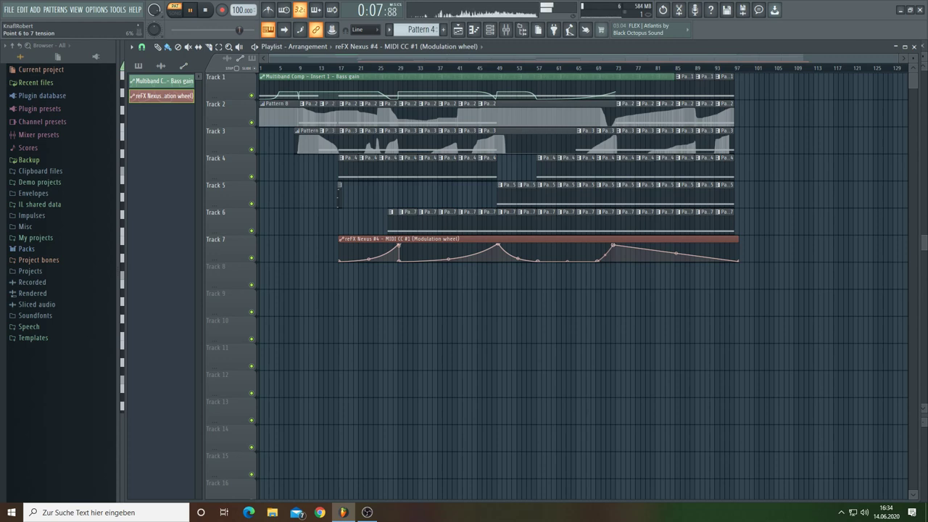
pyautogui.moveTo(605, 253)
pyautogui.mouseDown()
pyautogui.moveTo(627, 259)
pyautogui.moveTo(616, 263)
pyautogui.mouseUp()
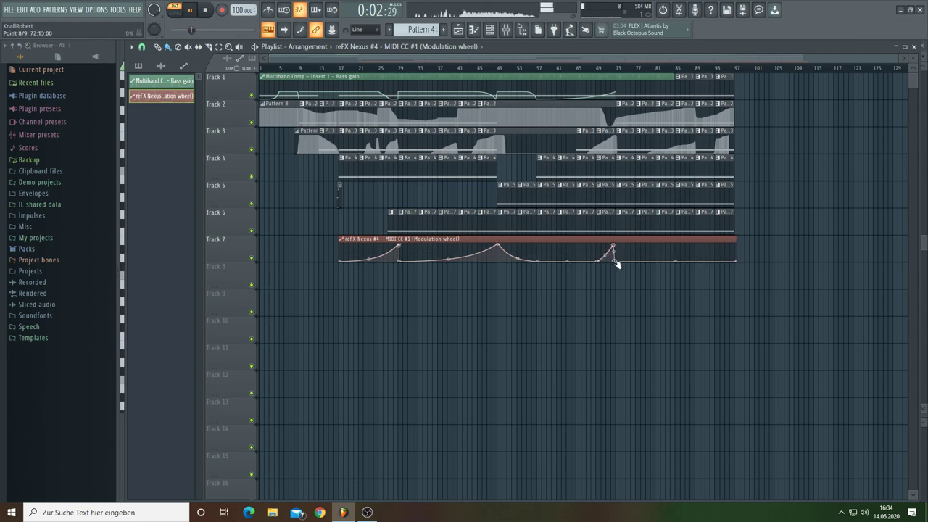
pyautogui.moveTo(738, 262); pyautogui.dragTo(736, 244)
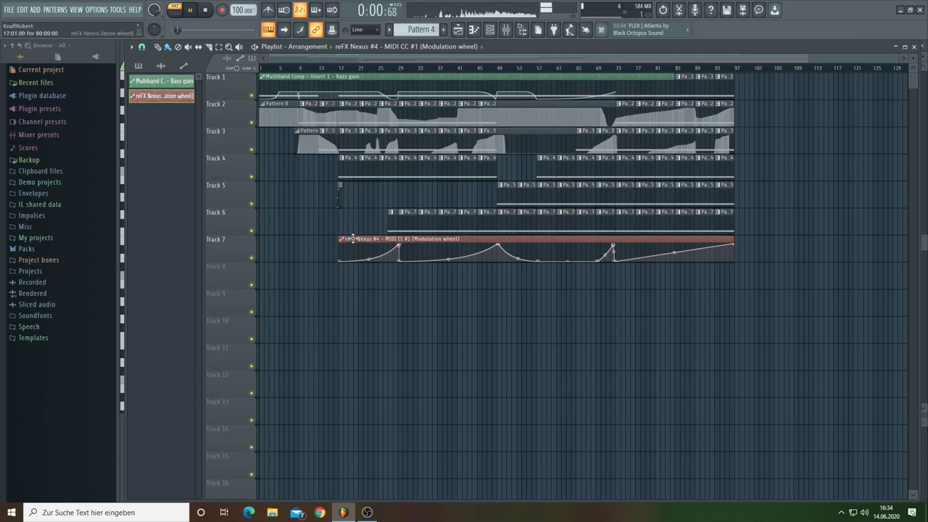
# Move the modulation wheel automation clip from Track 7 onto Track 4, keeping its start at bar 17
pyautogui.moveTo(352, 238); pyautogui.dragTo(352, 148)
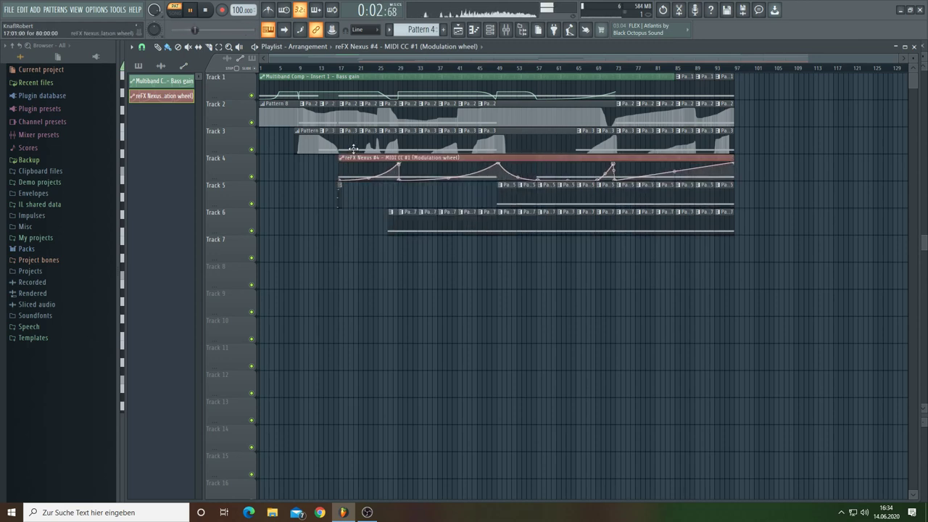
pyautogui.scroll(4, 341, 68)
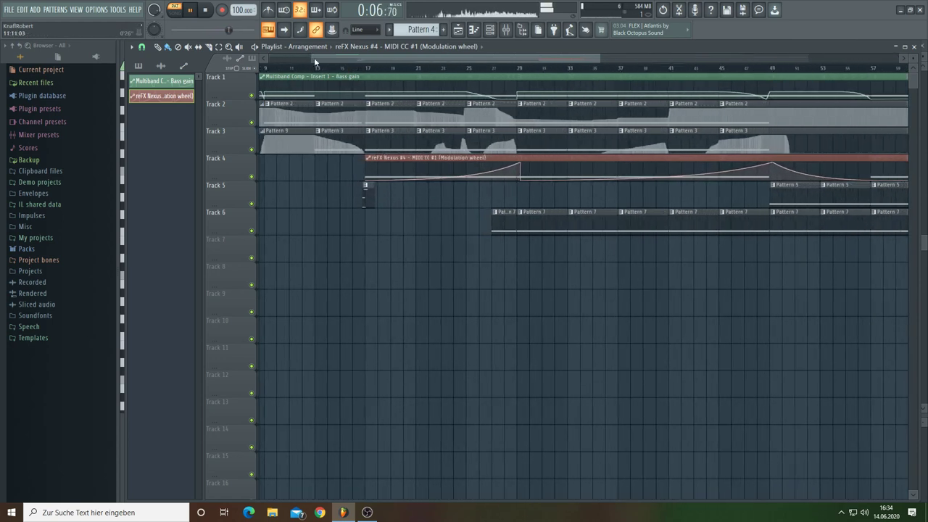
pyautogui.moveTo(314, 58); pyautogui.dragTo(258, 57)
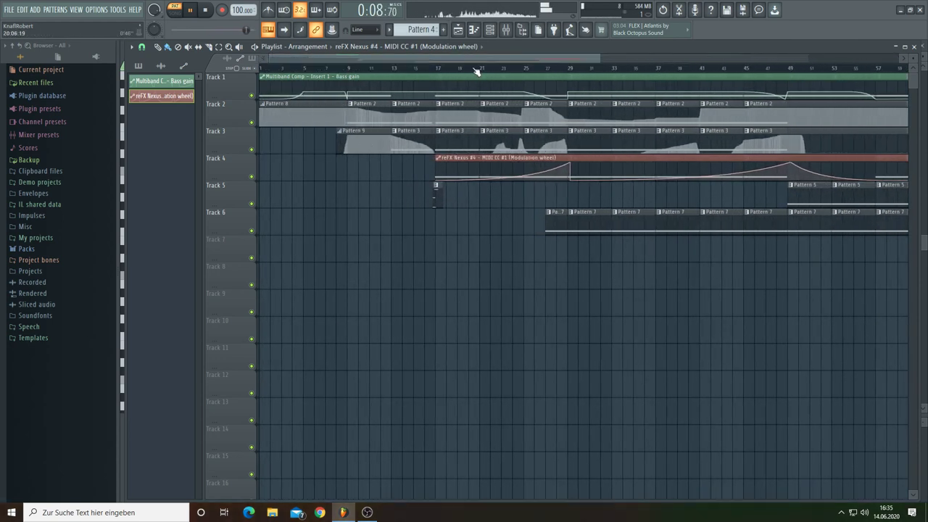
# Open the reFX Nexus #4 instrument and set its reverb decay to 92
pyautogui.press('F6')
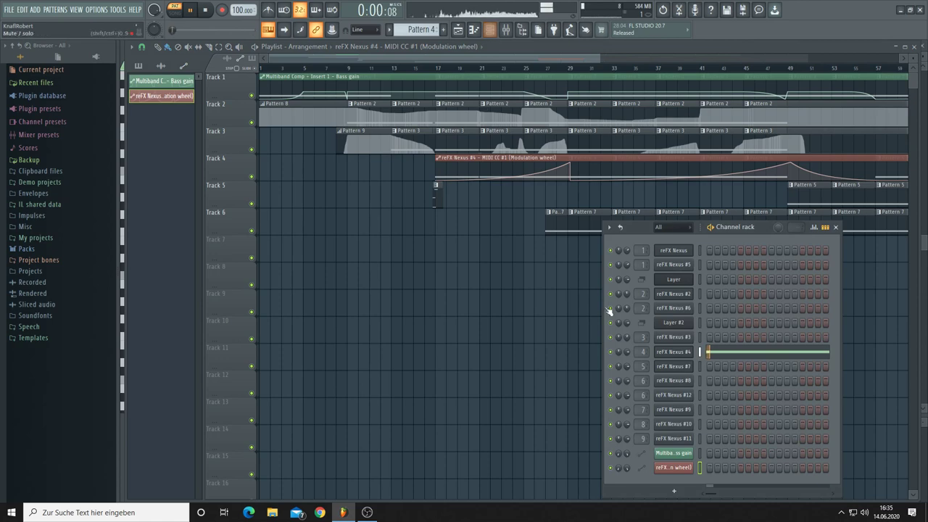
pyautogui.click(676, 355)
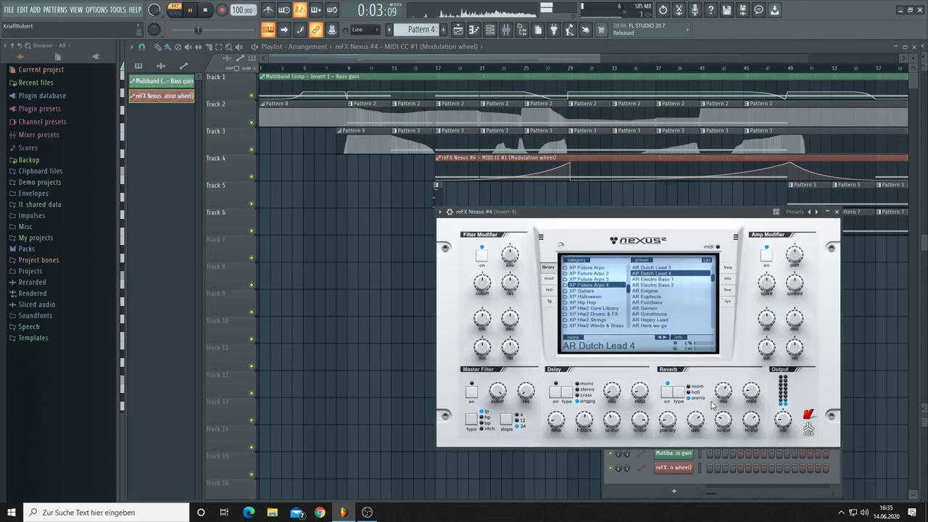
pyautogui.moveTo(696, 419)
pyautogui.mouseDown()
pyautogui.moveTo(701, 432)
pyautogui.moveTo(700, 419)
pyautogui.mouseUp()
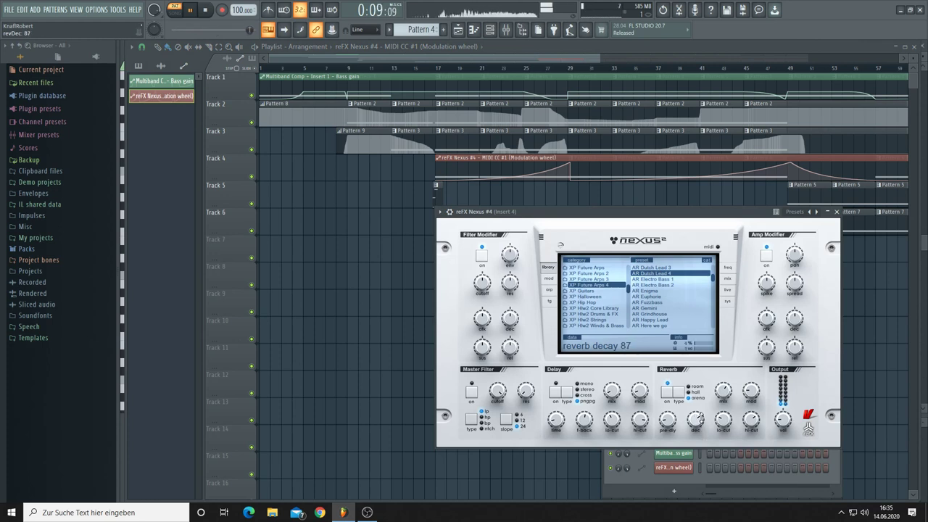
pyautogui.moveTo(700, 418); pyautogui.dragTo(700, 417)
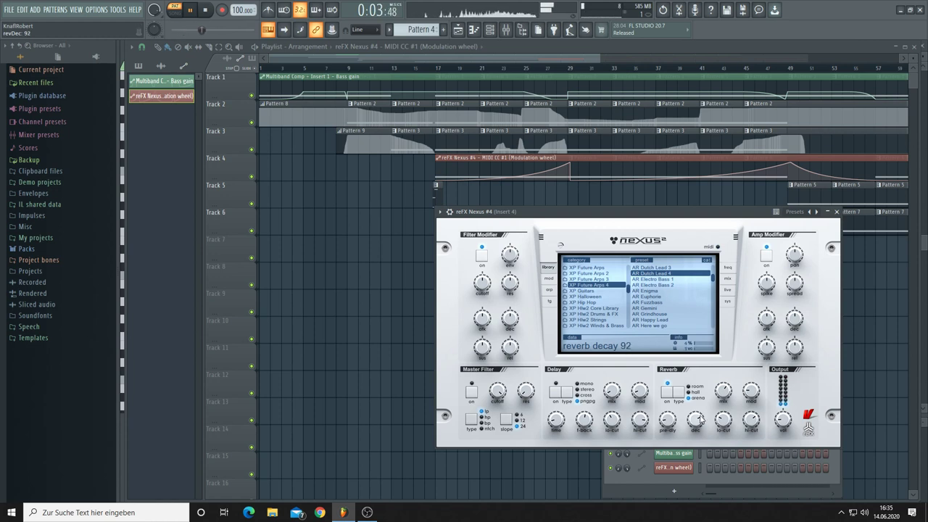
# Create an automation clip for the last tweaked reverb decay parameter and move its start to bar 17 on Track 7
pyautogui.click(117, 9)
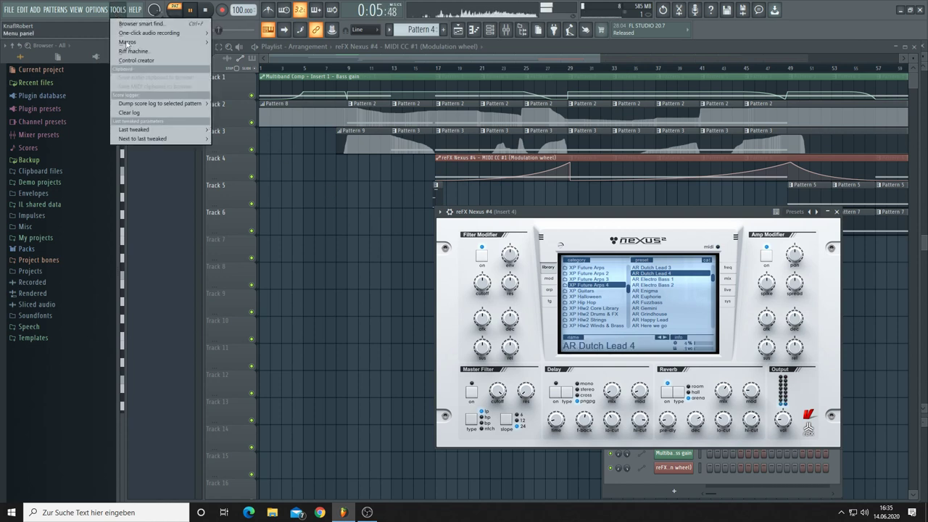
pyautogui.moveTo(163, 130)
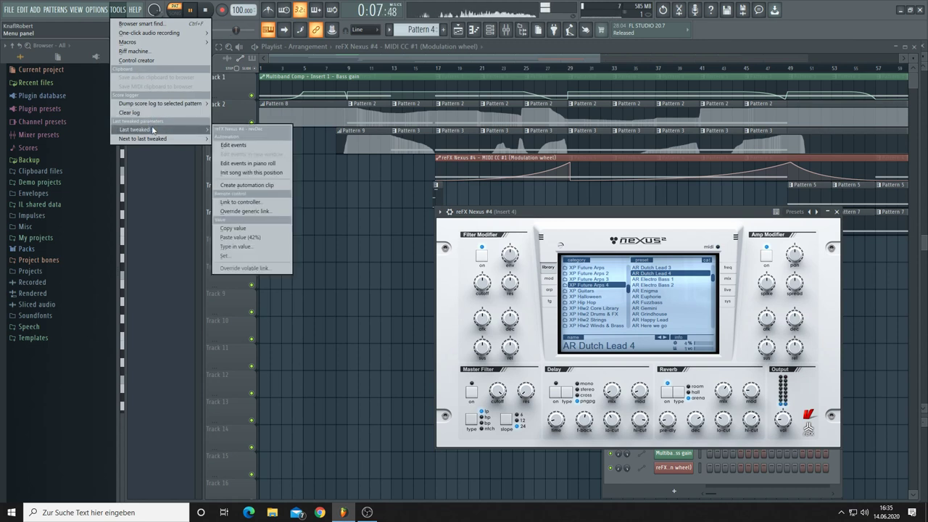
pyautogui.click(254, 185)
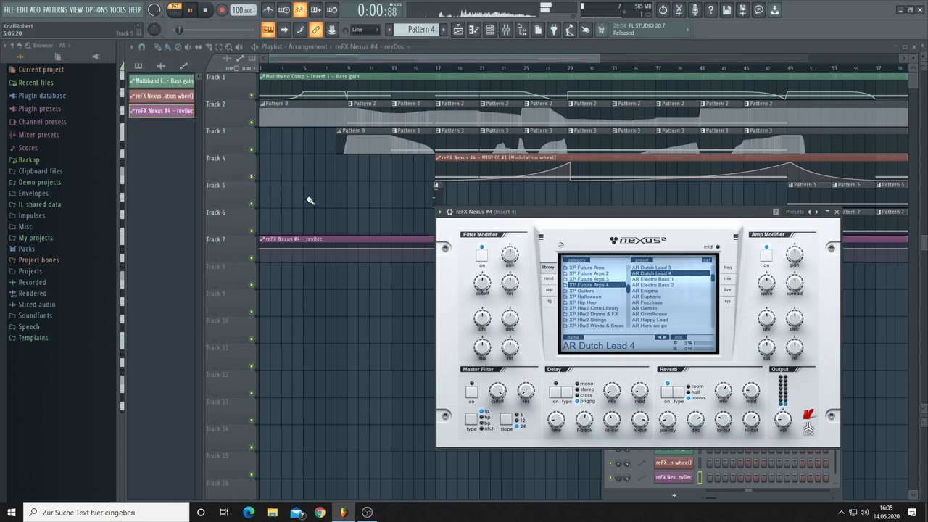
pyautogui.click(370, 54)
pyautogui.moveTo(295, 237); pyautogui.dragTo(469, 238)
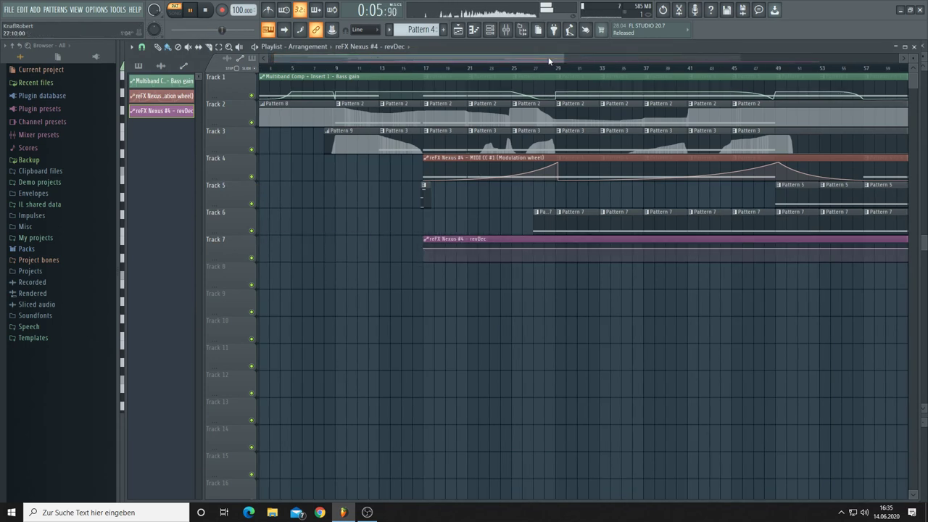
# Make the reverb decay automation fall to zero at bar 29, then jump back to the start point's copied value of 72%
pyautogui.moveTo(564, 56); pyautogui.dragTo(718, 57)
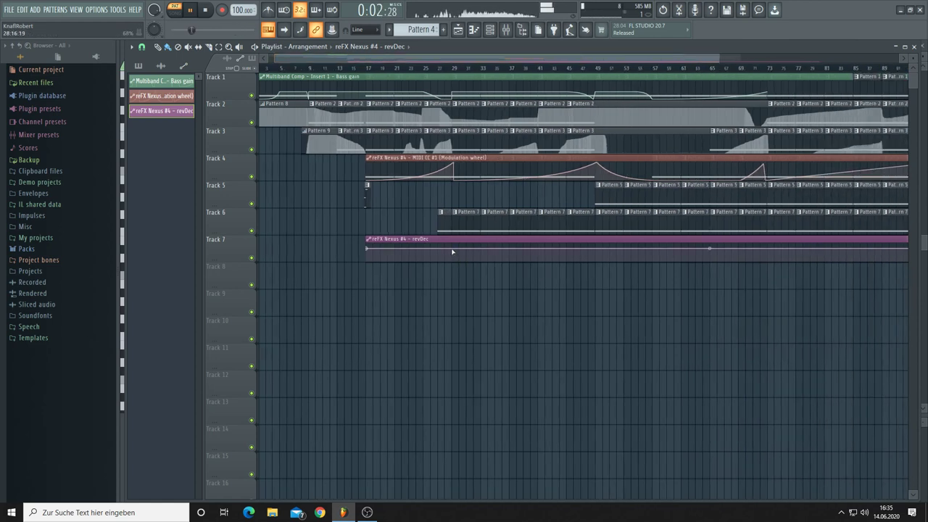
pyautogui.moveTo(452, 251); pyautogui.dragTo(452, 264)
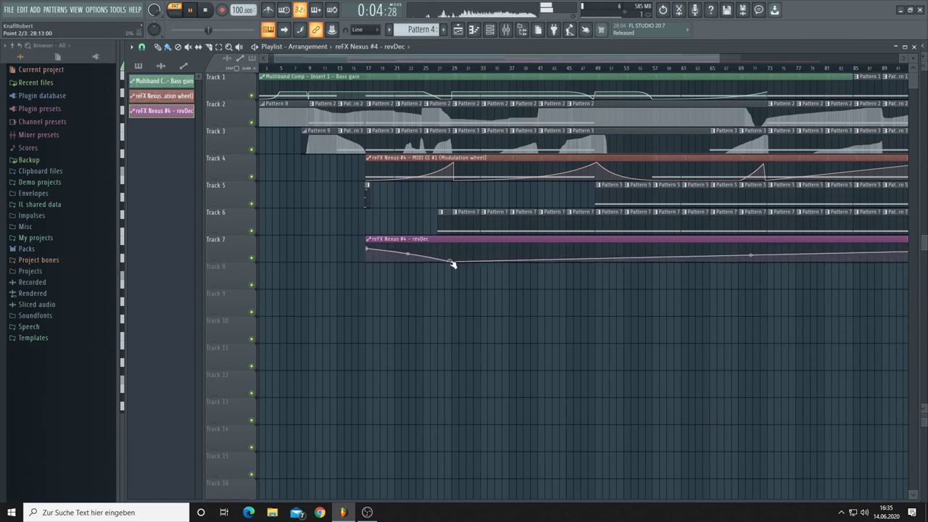
pyautogui.rightClick(368, 248)
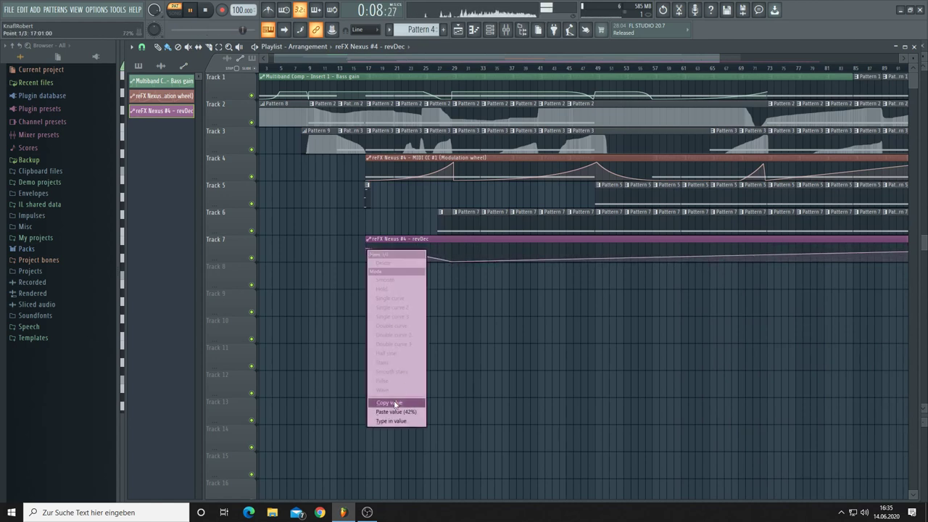
pyautogui.click(395, 403)
pyautogui.click(451, 253)
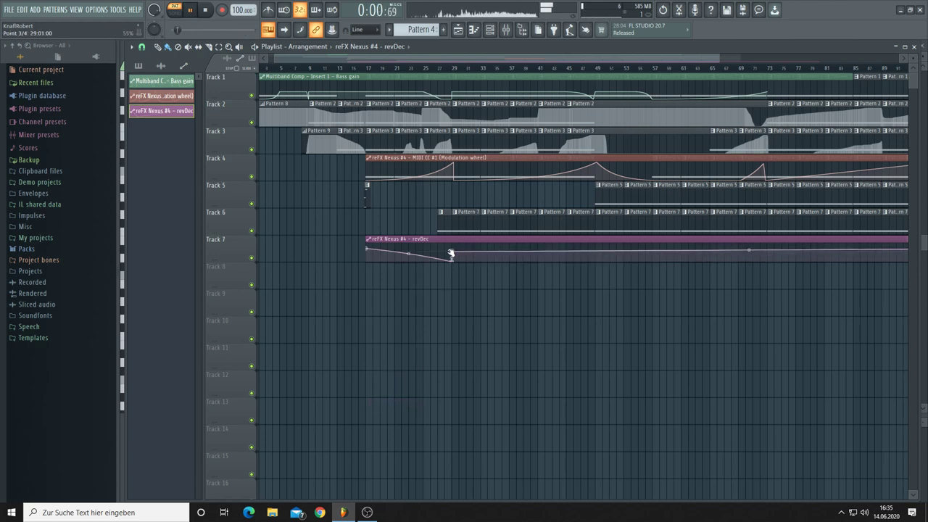
pyautogui.rightClick(453, 253)
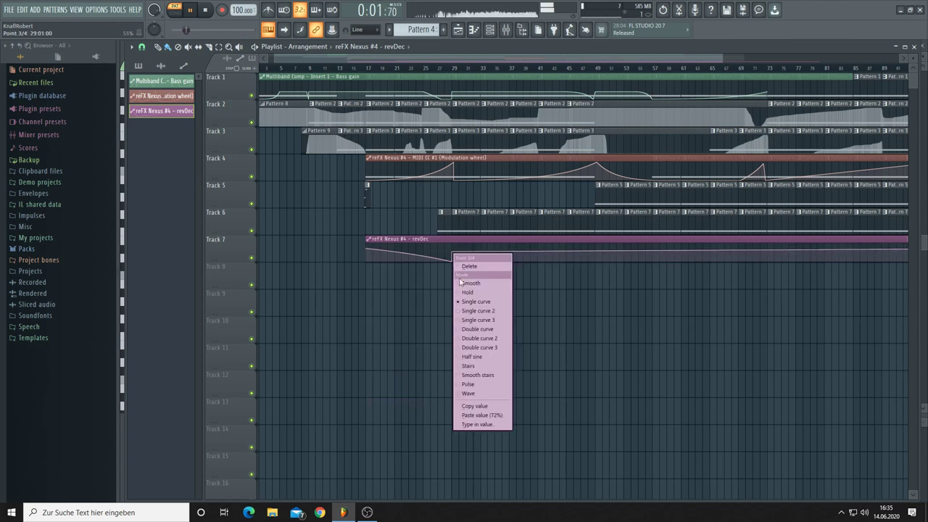
pyautogui.click(482, 407)
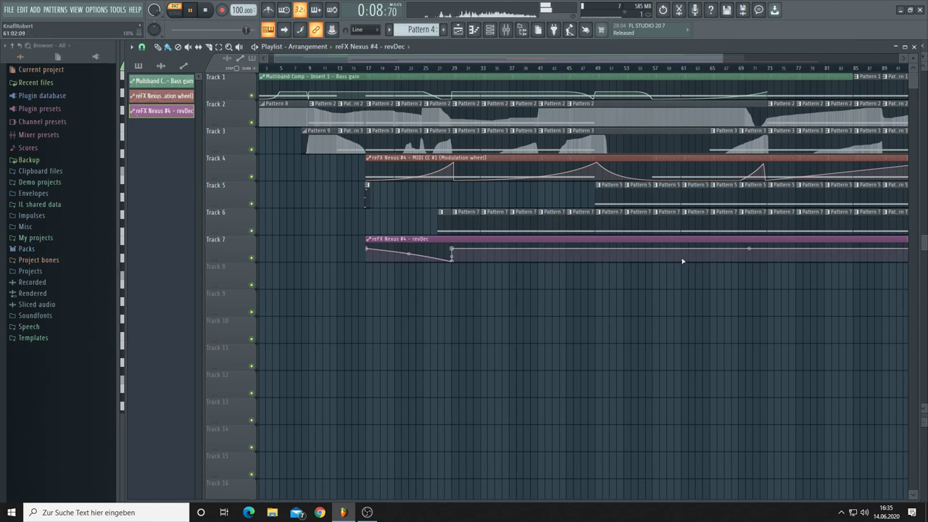
# Add a second fall to zero at bar 57 in the reverb decay automation, with an immediate return to the copied 72%
pyautogui.moveTo(652, 252); pyautogui.dragTo(654, 262)
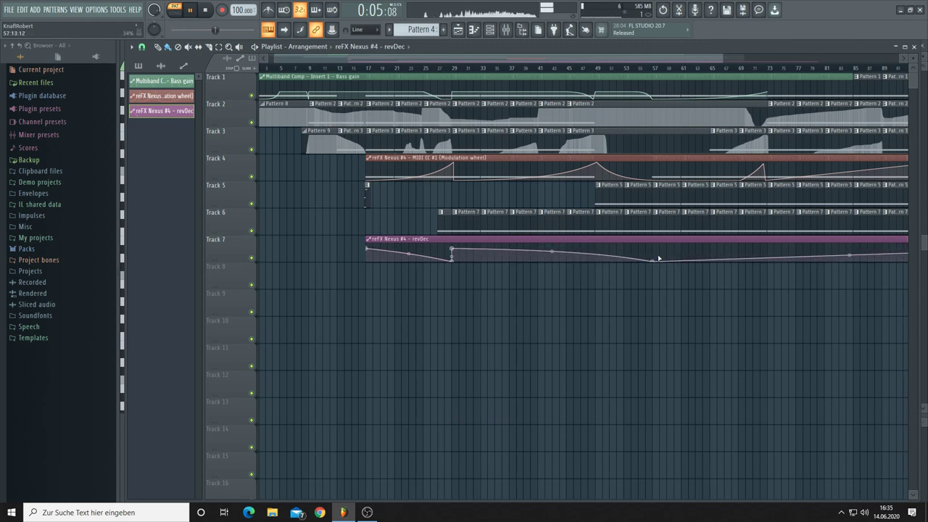
pyautogui.moveTo(658, 258); pyautogui.dragTo(652, 252)
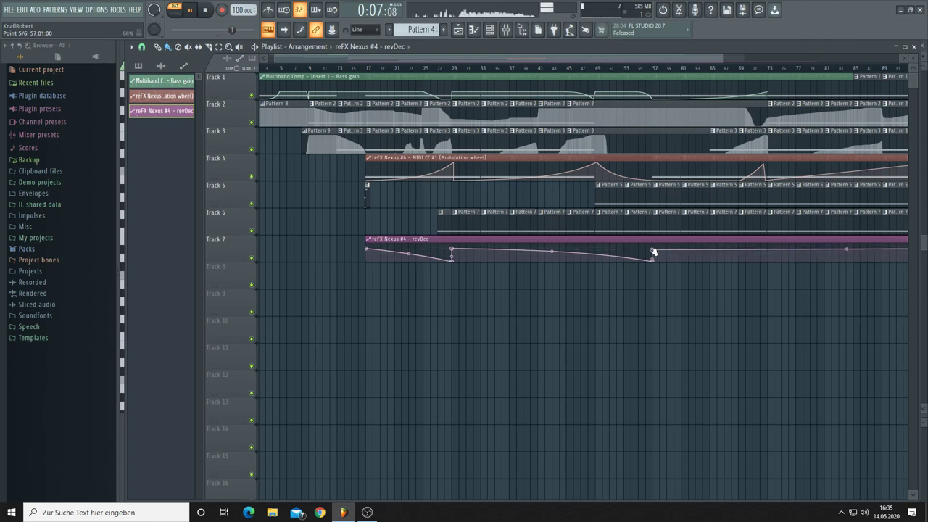
pyautogui.rightClick(653, 251)
pyautogui.click(684, 412)
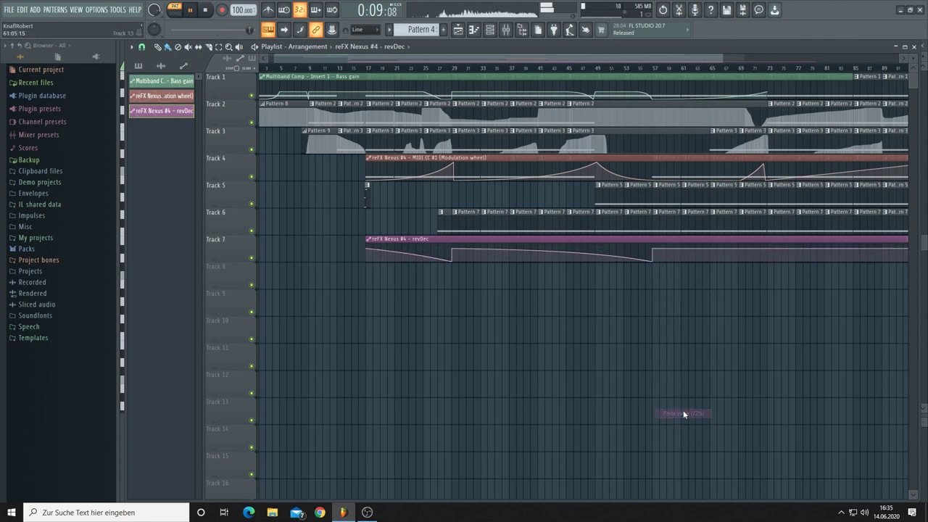
# Add a 72% point at bar 97 and a zero point at bar 77 to the reverb decay automation
pyautogui.moveTo(626, 59); pyautogui.dragTo(692, 58)
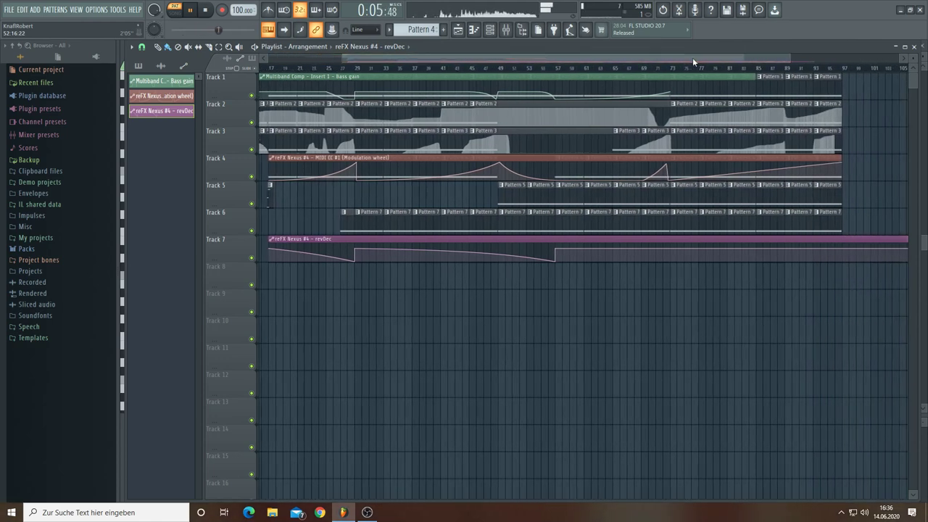
pyautogui.moveTo(723, 261)
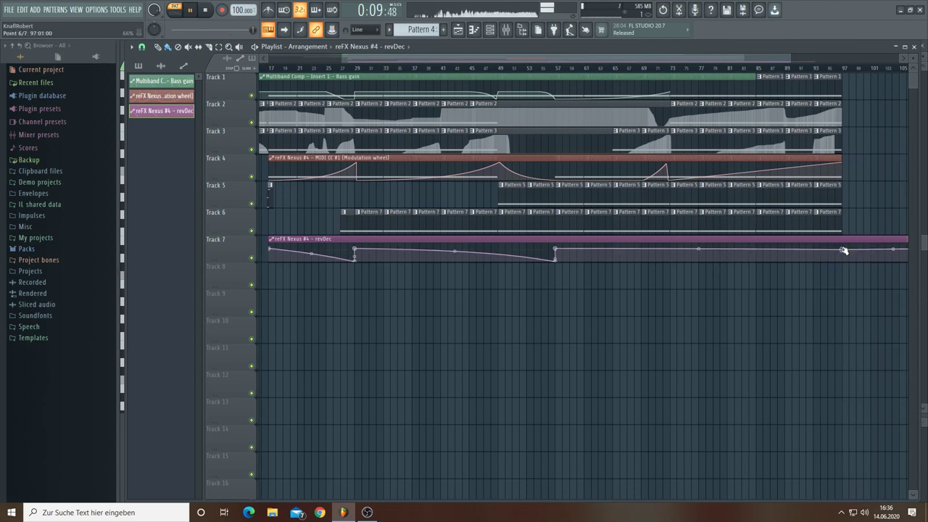
pyautogui.rightClick(842, 250)
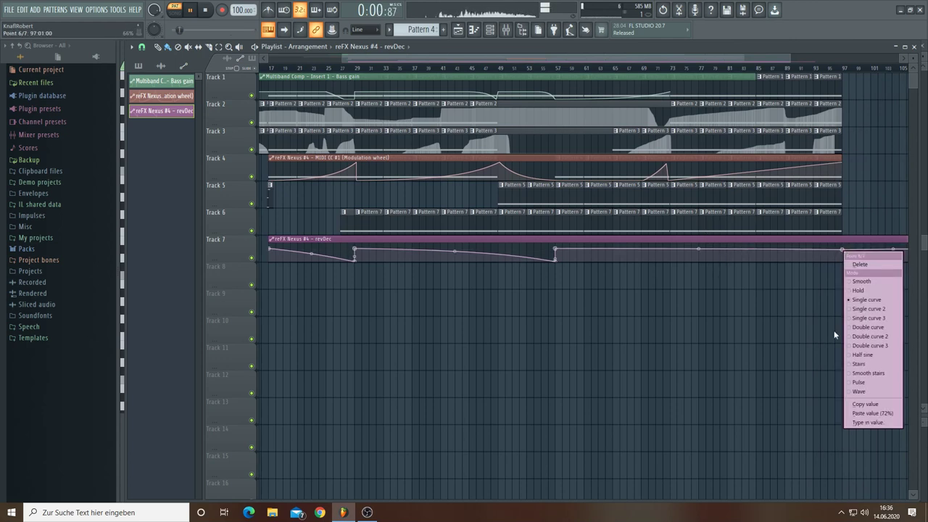
pyautogui.click(859, 416)
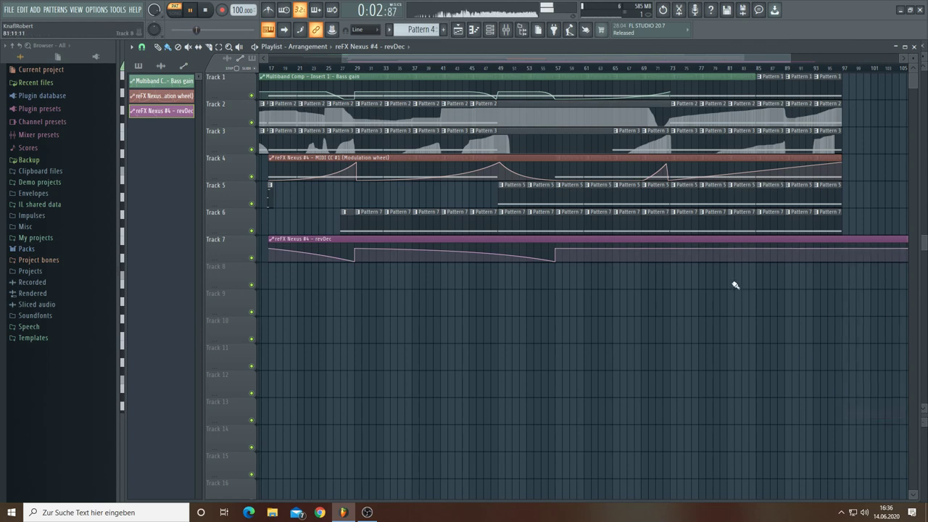
pyautogui.click(700, 260)
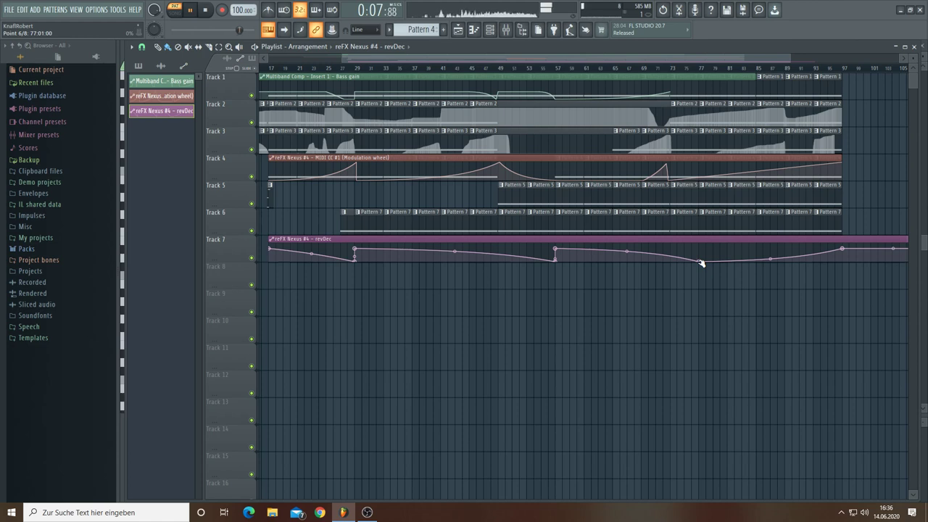
# Shorten the reverb decay automation clip to end just past bar 97 and move it onto Track 4 over the modulation clip
pyautogui.moveTo(773, 57); pyautogui.dragTo(856, 68)
pyautogui.moveTo(841, 247); pyautogui.dragTo(737, 250)
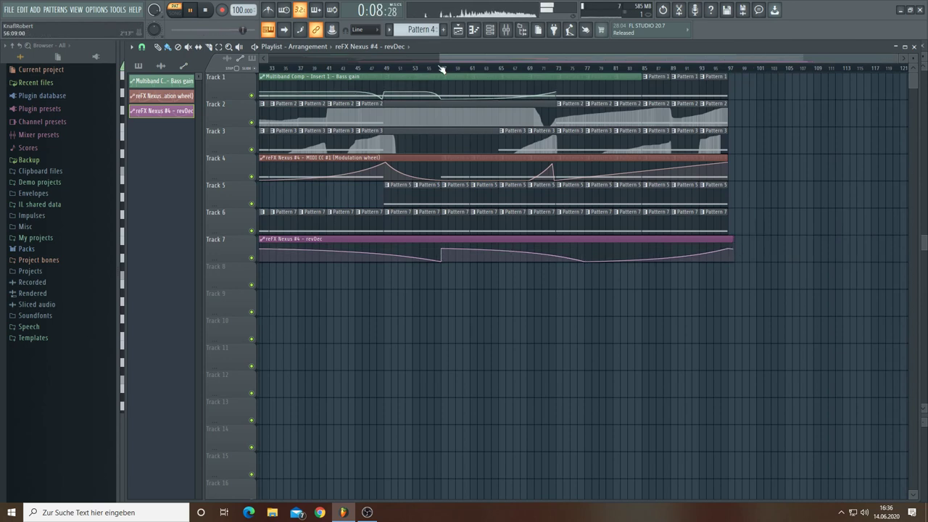
pyautogui.moveTo(455, 57); pyautogui.dragTo(312, 56)
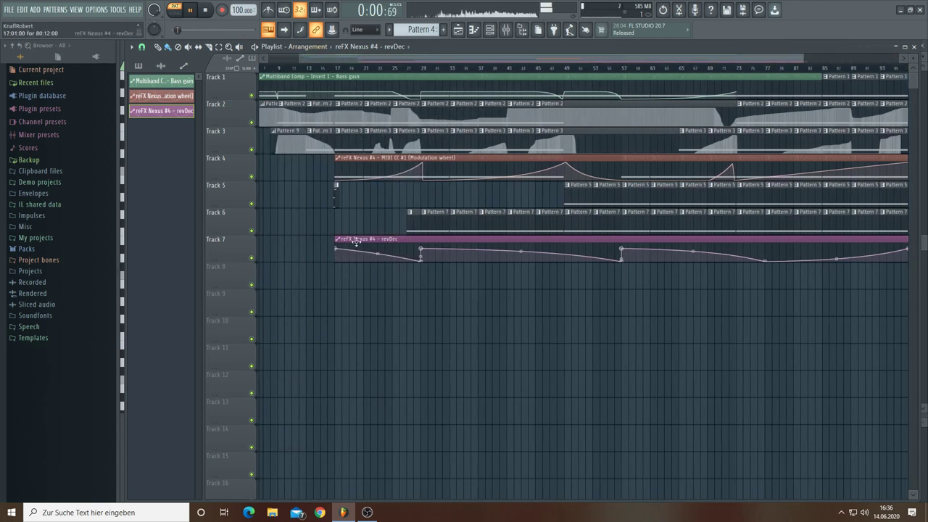
pyautogui.moveTo(352, 241); pyautogui.dragTo(351, 149)
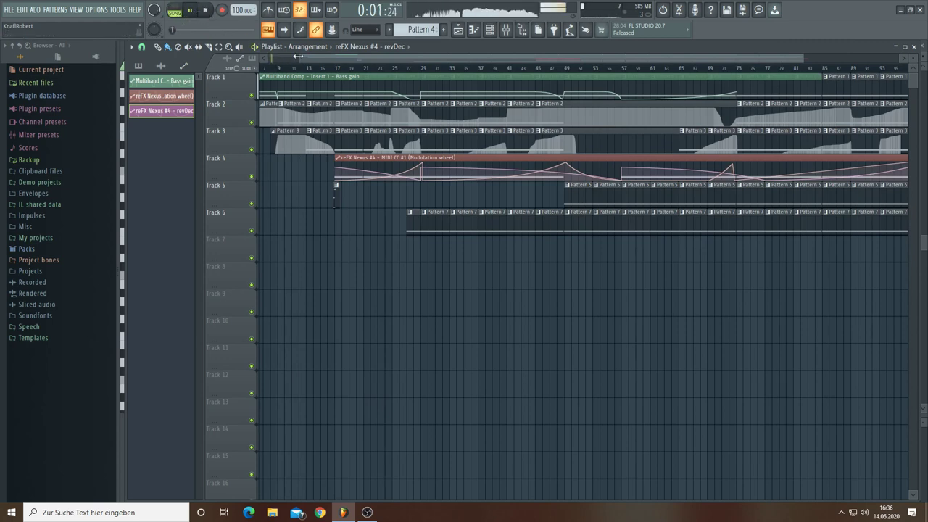
pyautogui.moveTo(297, 55); pyautogui.dragTo(262, 56)
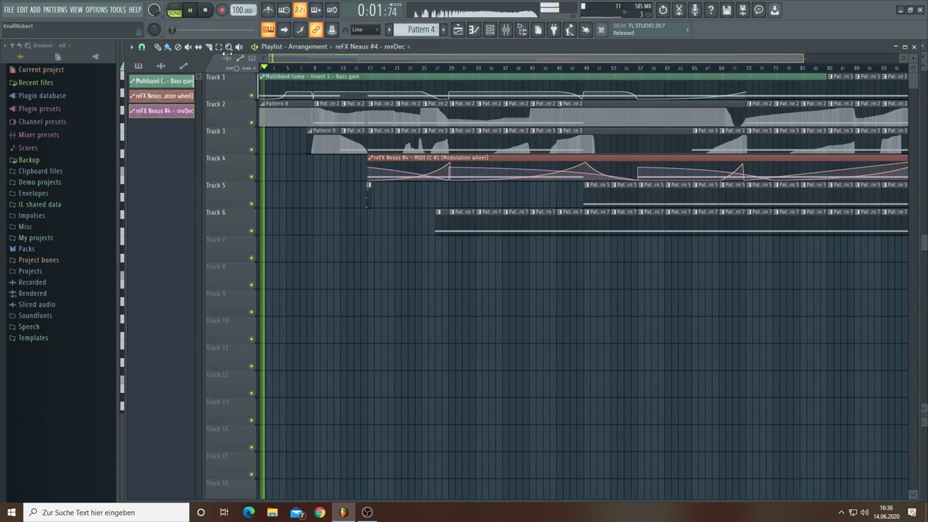
# Open the reFX Nexus #7 instrument behind Pattern 5 on Track 5 while the song plays
pyautogui.click(499, 32)
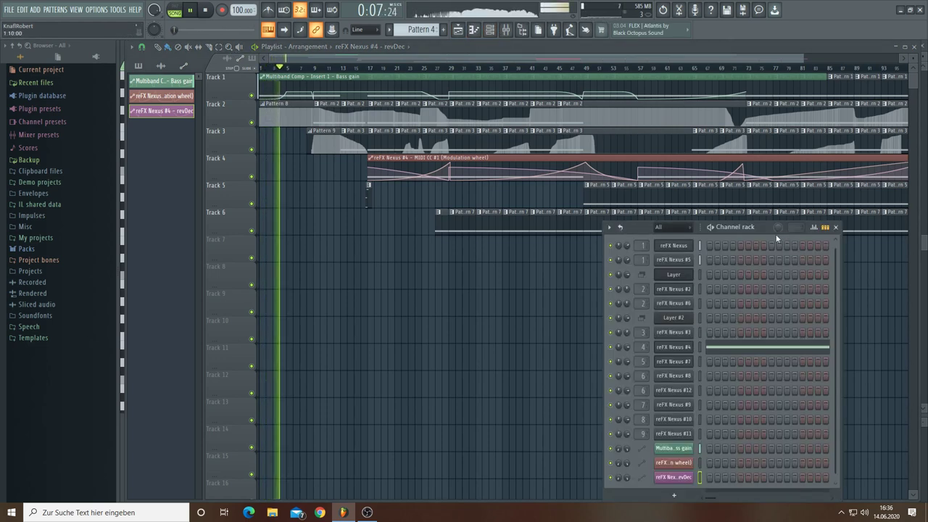
pyautogui.moveTo(765, 227); pyautogui.dragTo(697, 229)
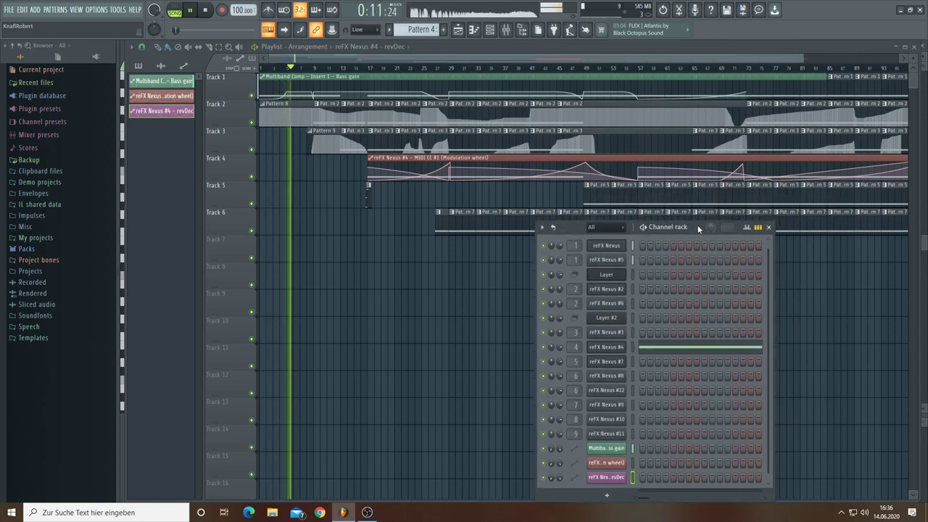
pyautogui.click(600, 187)
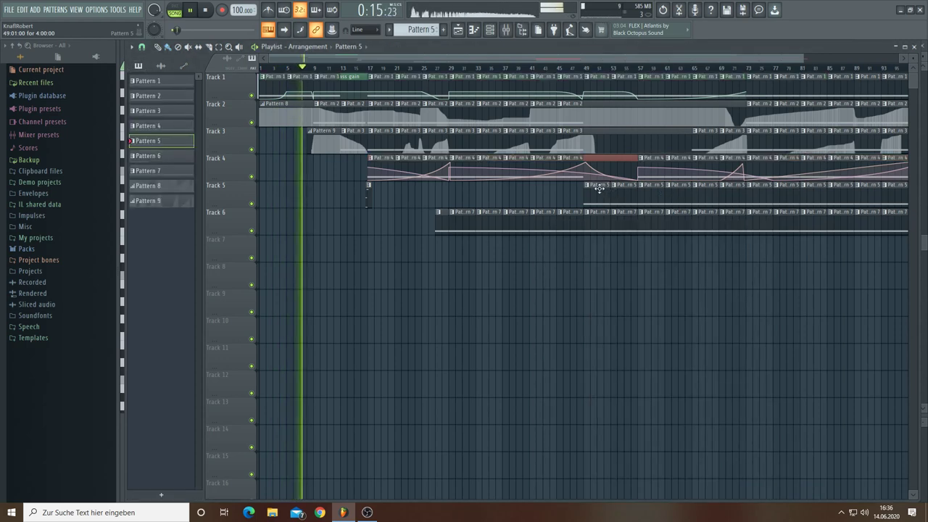
pyautogui.click(490, 33)
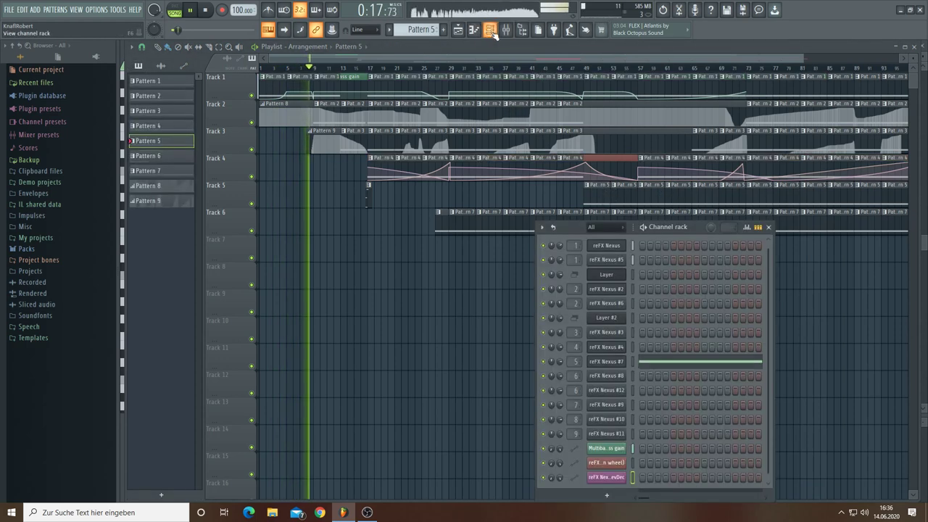
pyautogui.click(612, 365)
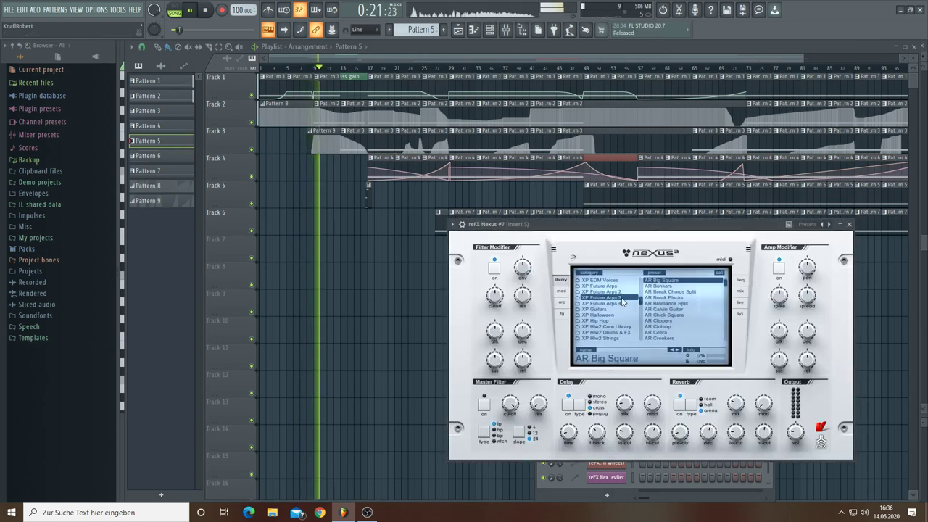
pyautogui.moveTo(637, 227); pyautogui.dragTo(659, 262)
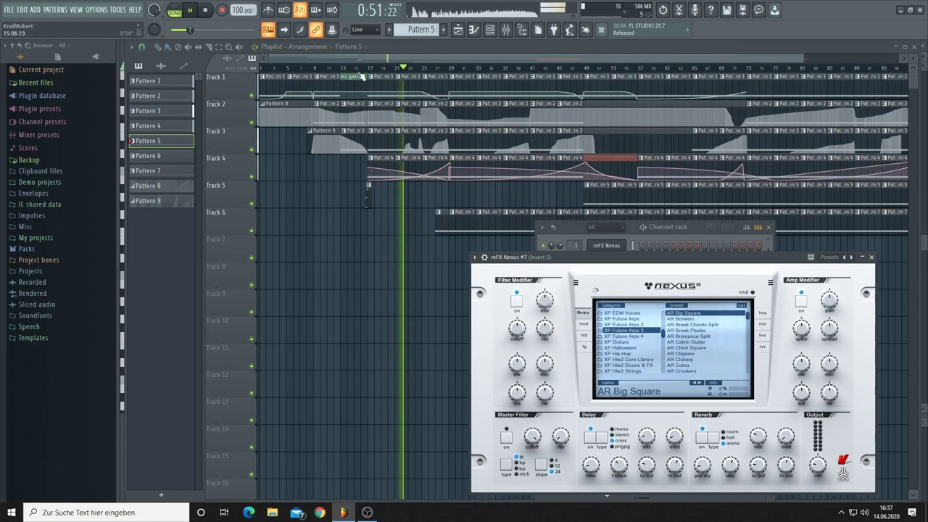
# Shift the modulation wheel automation clip on Track 4 slightly earlier so its first peak lines up with bar 29
pyautogui.scroll(2, 374, 68)
pyautogui.scroll(2, 373, 68)
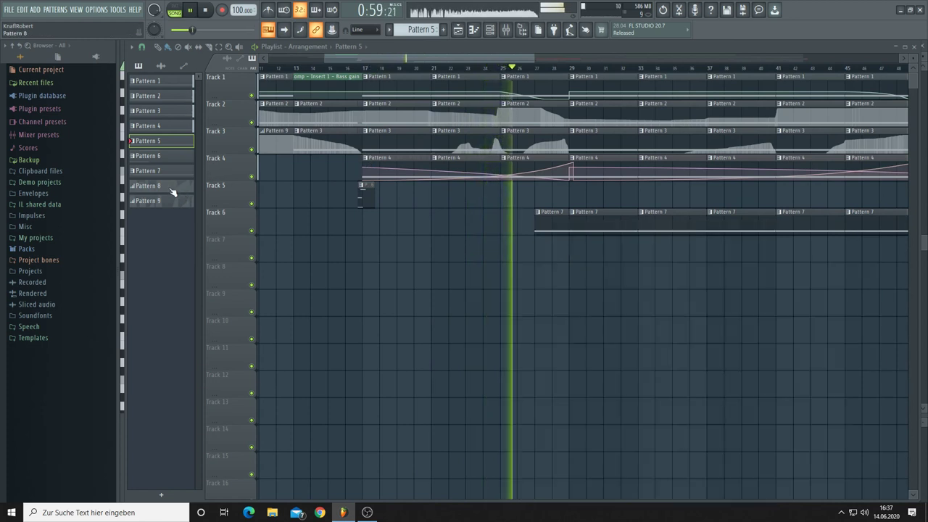
pyautogui.press('F12')
pyautogui.click(173, 192)
pyautogui.click(185, 66)
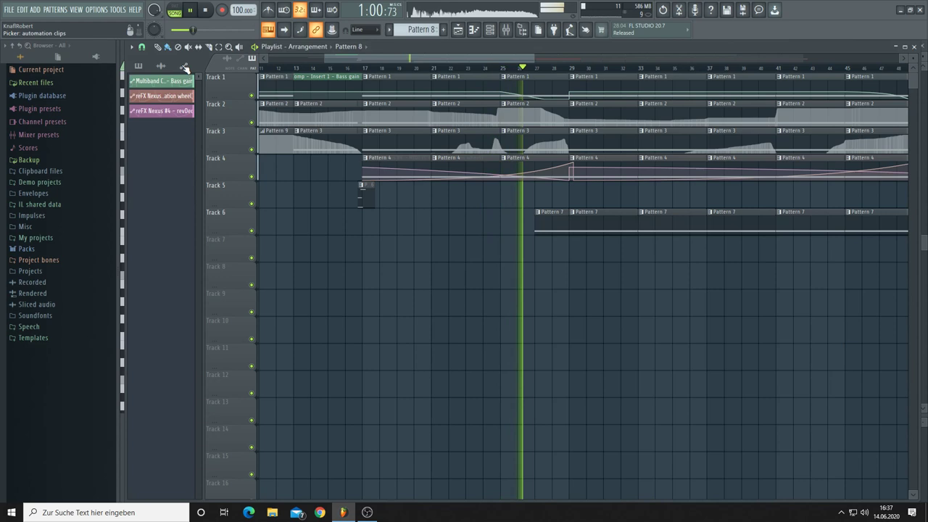
pyautogui.click(174, 110)
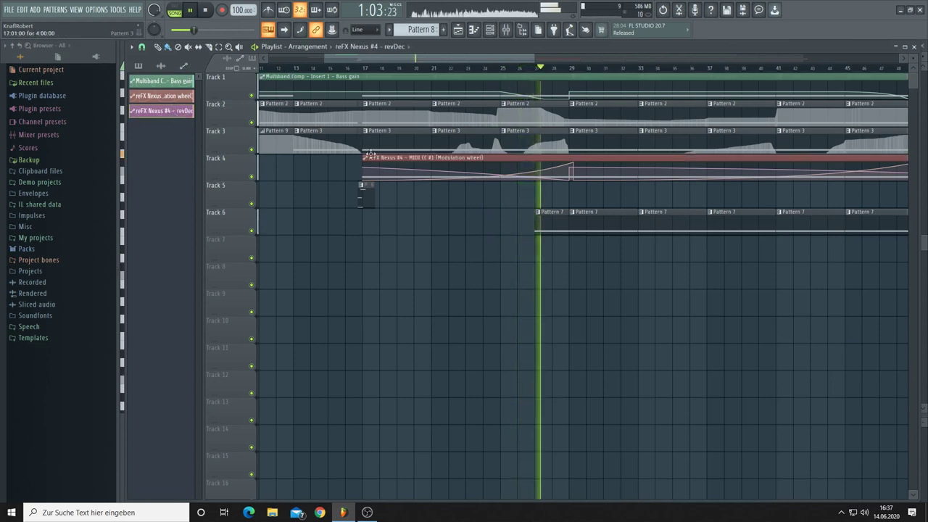
pyautogui.click(366, 160)
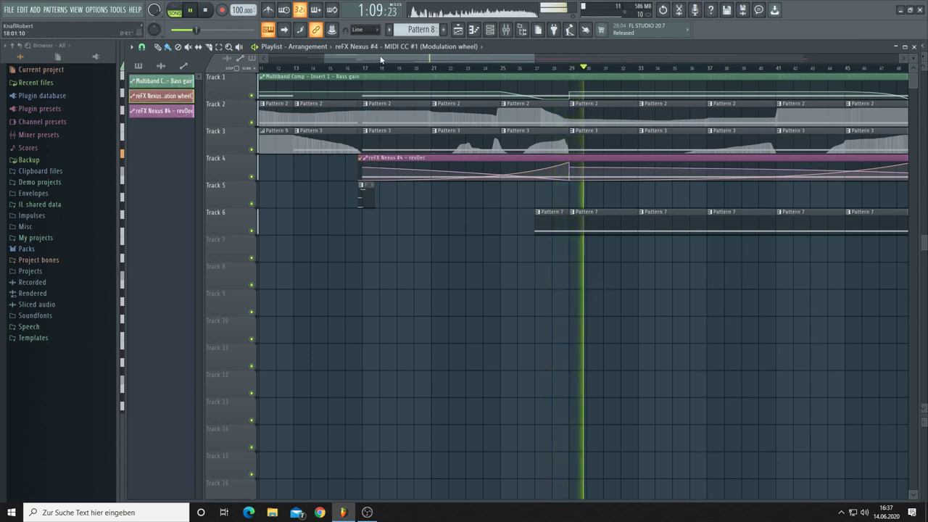
pyautogui.moveTo(384, 59); pyautogui.dragTo(324, 79)
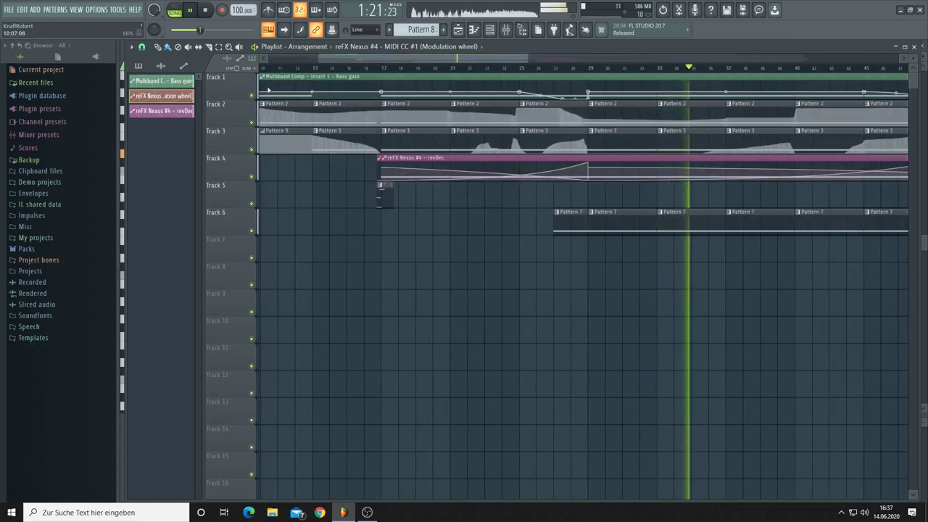
# Open the reFX Nexus #9 instrument behind Pattern 7 on Track 6 and stop playback
pyautogui.click(143, 67)
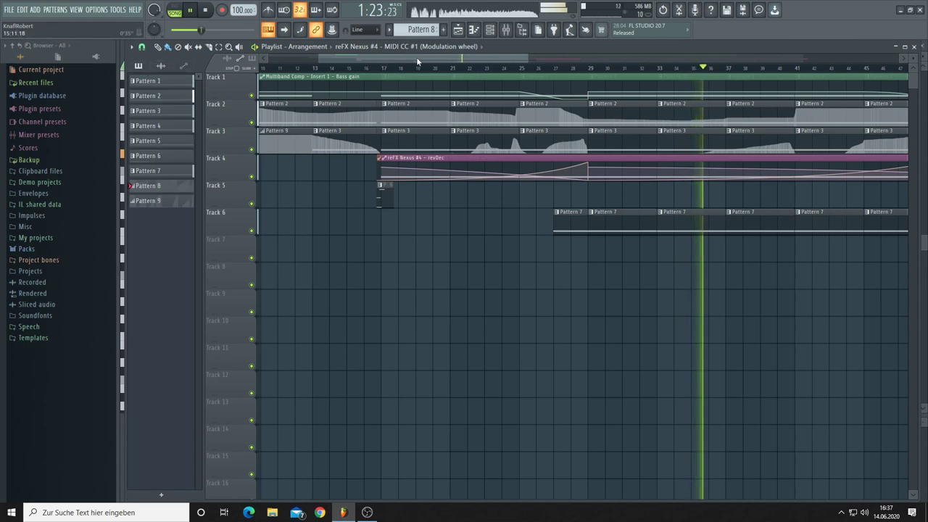
pyautogui.moveTo(509, 55); pyautogui.dragTo(532, 61)
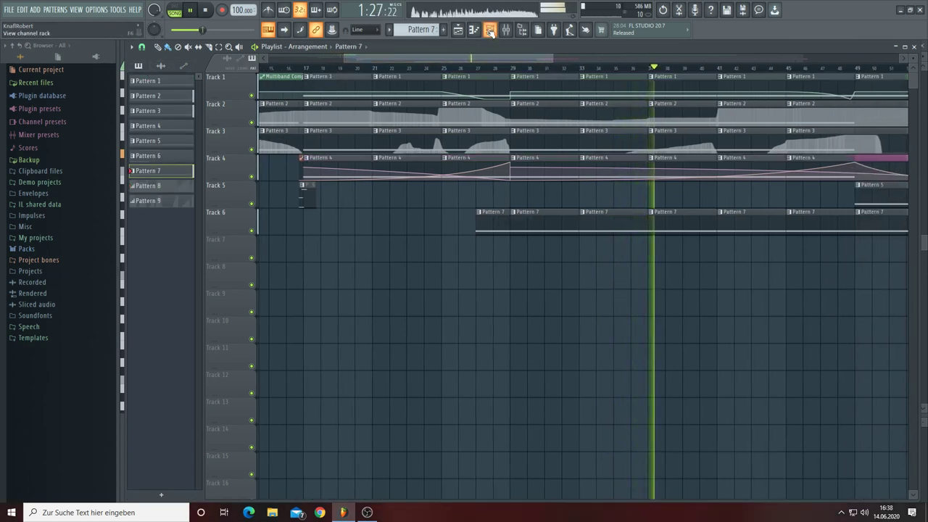
pyautogui.doubleClick(527, 211)
pyautogui.moveTo(663, 227); pyautogui.dragTo(555, 145)
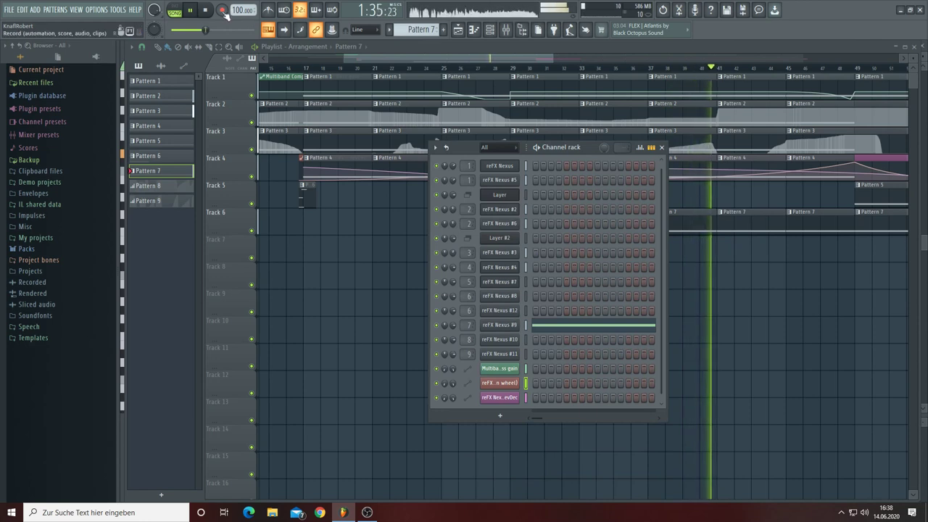
pyautogui.press('space')
pyautogui.click(491, 326)
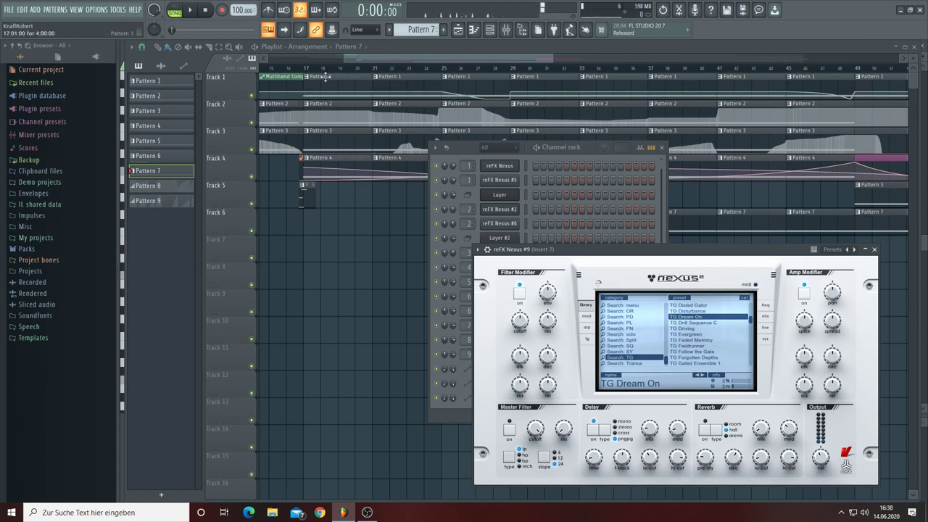
# Select the empty Pattern 10 and arm recording into it from about bar 17
pyautogui.press('F12')
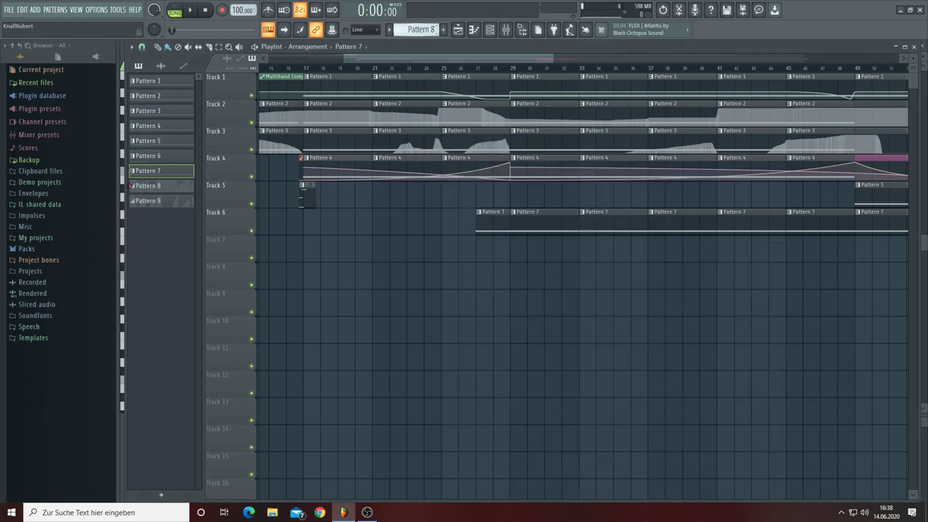
pyautogui.click(423, 30)
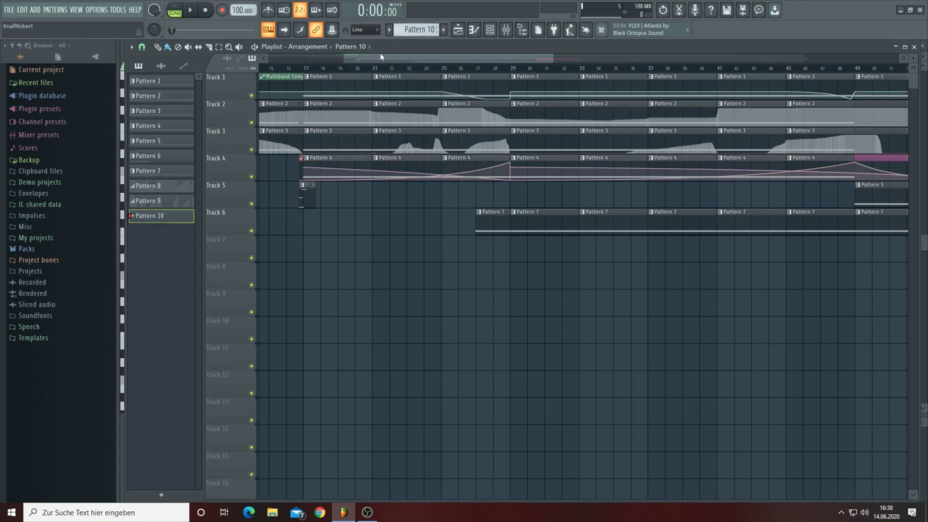
pyautogui.moveTo(342, 58); pyautogui.dragTo(199, 55)
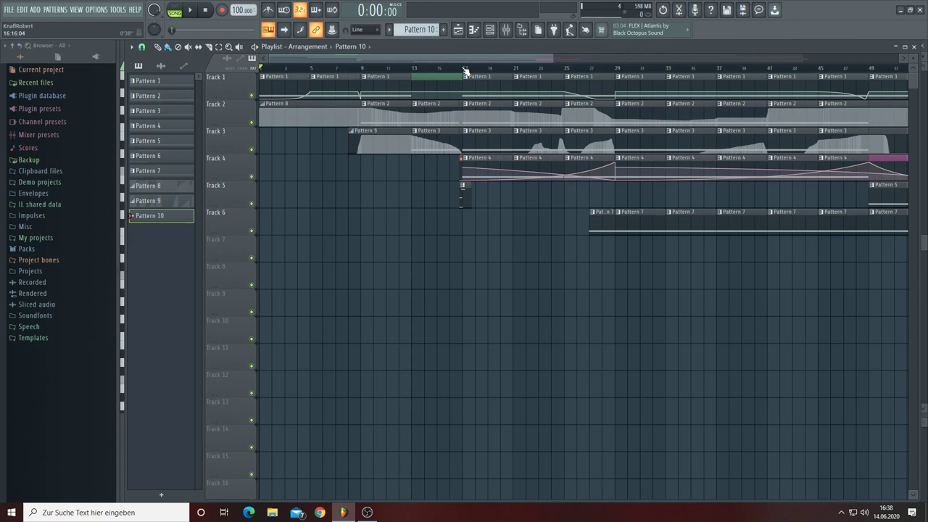
pyautogui.click(223, 10)
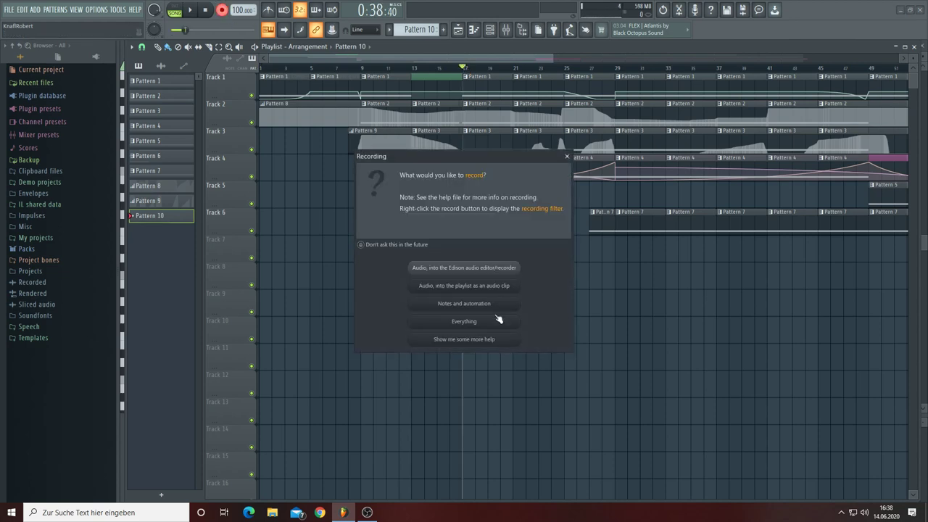
pyautogui.click(566, 158)
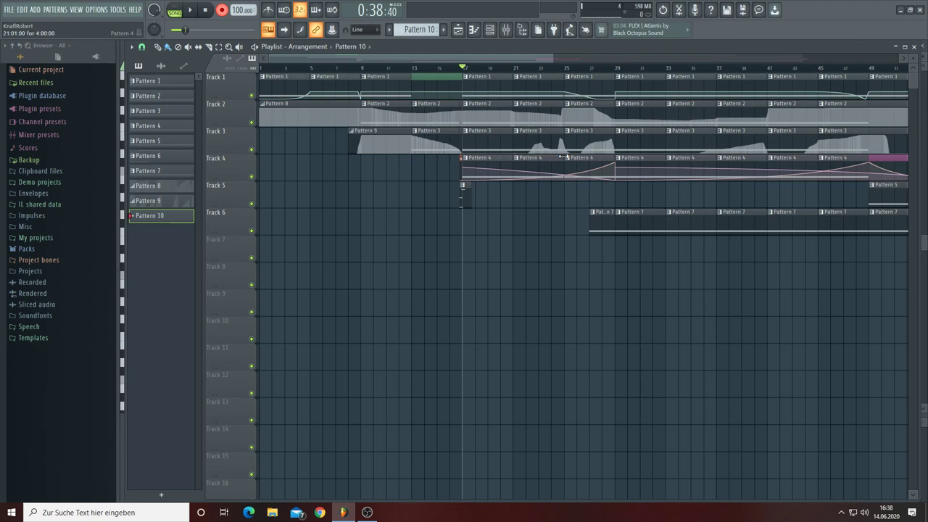
# Open reFX Nexus #9 and record its live automation into Pattern 10 from about bar 17 to bar 97
pyautogui.click(490, 30)
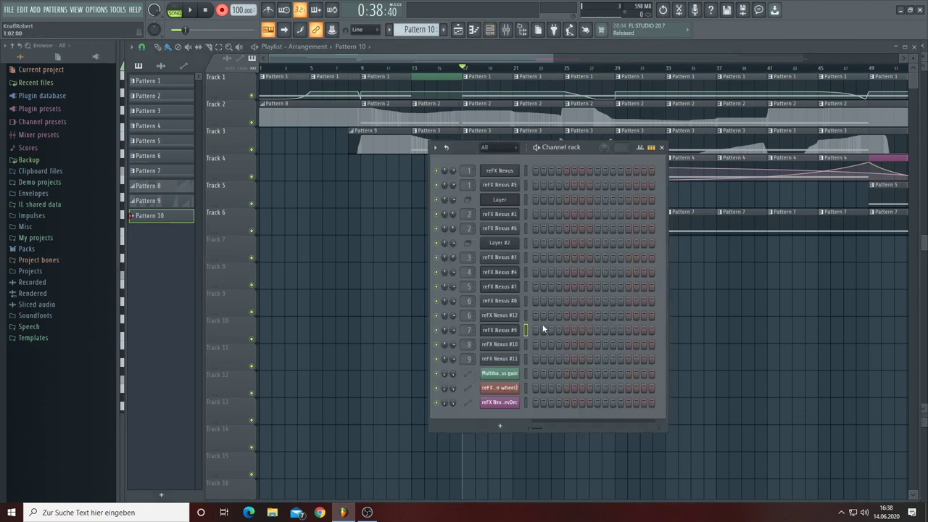
pyautogui.click(500, 330)
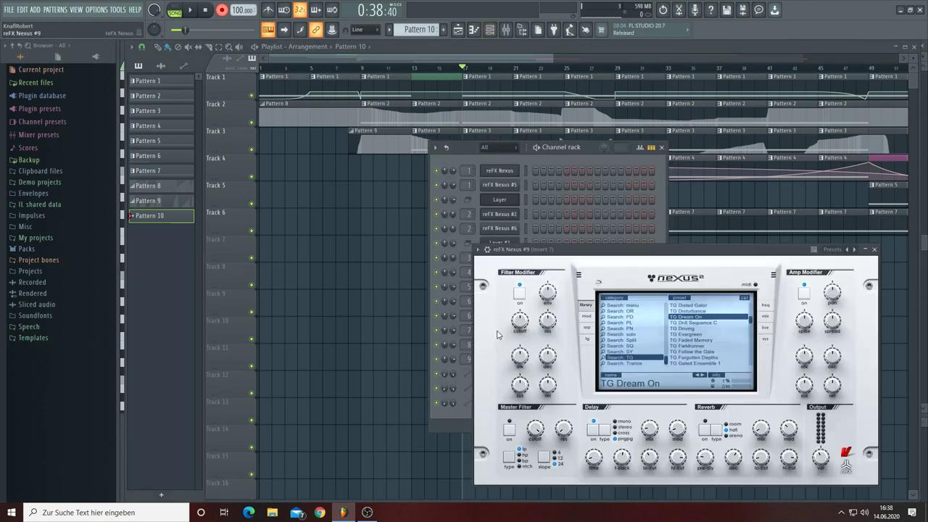
pyautogui.moveTo(572, 252); pyautogui.dragTo(589, 284)
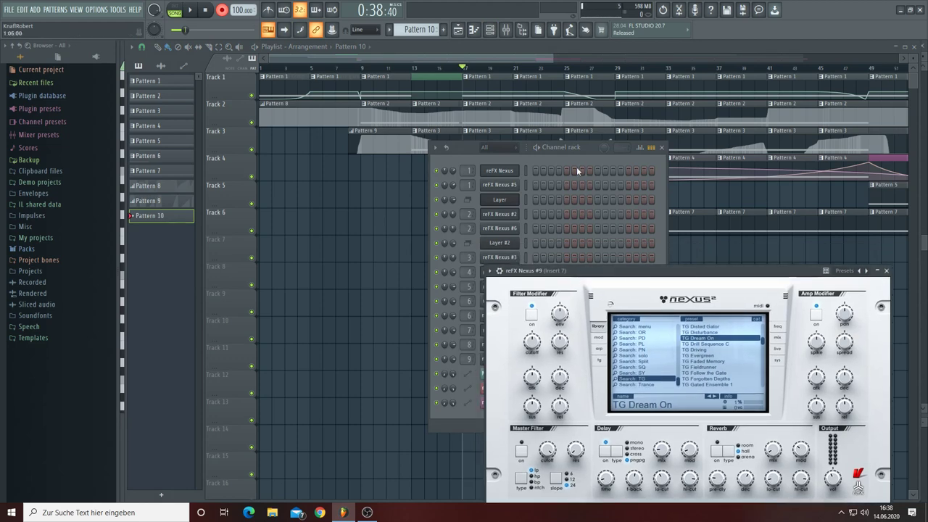
pyautogui.click(661, 147)
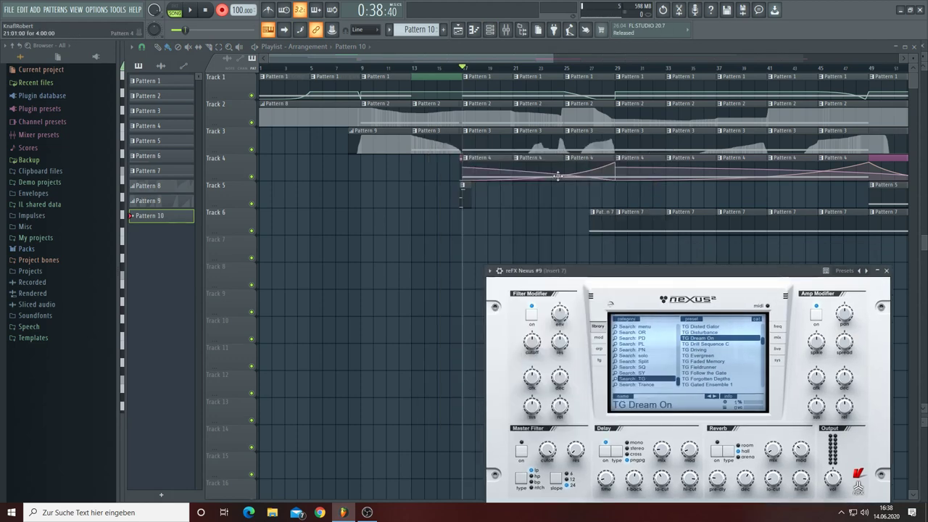
pyautogui.click(193, 11)
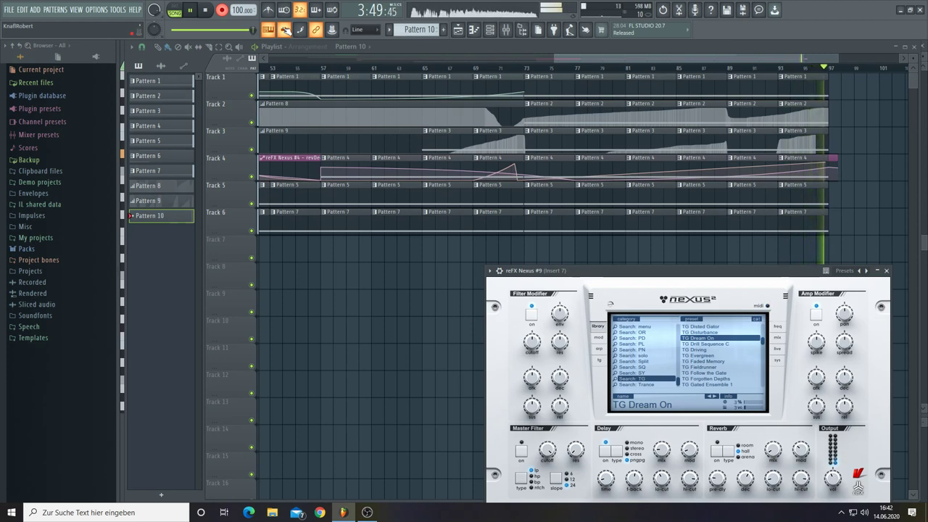
pyautogui.press('space')
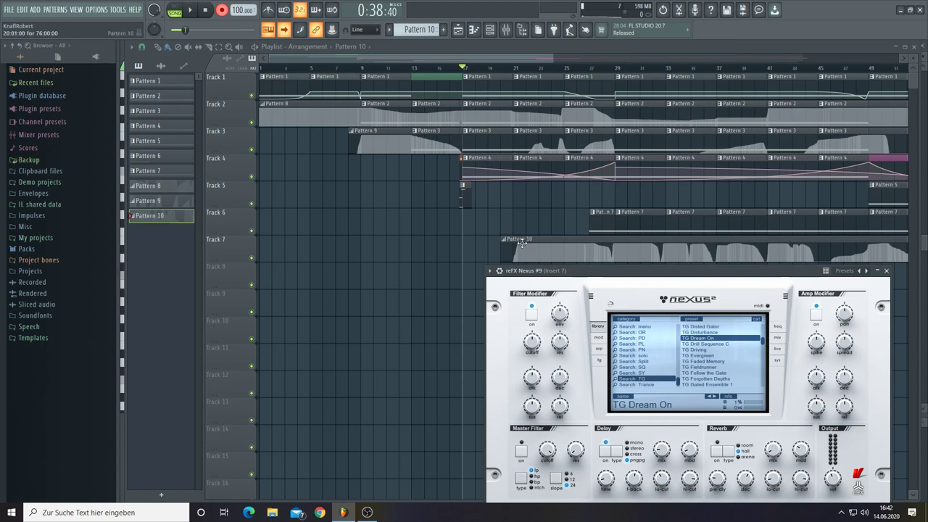
# Move the recorded Pattern 10 clip from Track 7 onto Track 6 and trim its start to about bar 25
pyautogui.moveTo(521, 243); pyautogui.dragTo(519, 212)
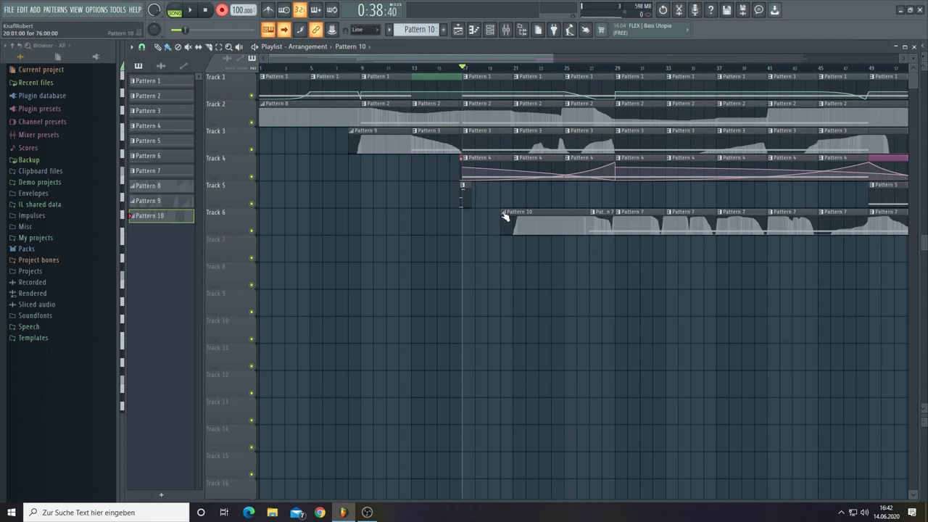
pyautogui.moveTo(499, 212); pyautogui.dragTo(526, 213)
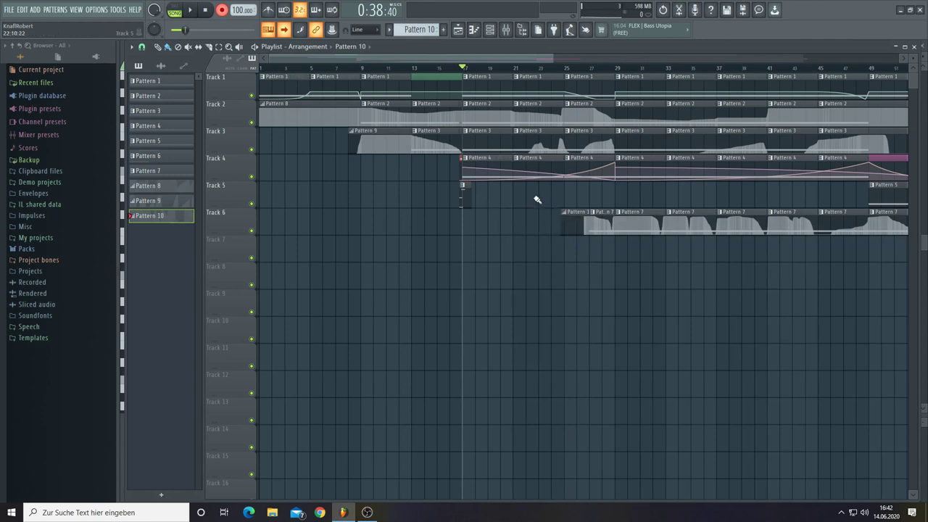
pyautogui.click(207, 13)
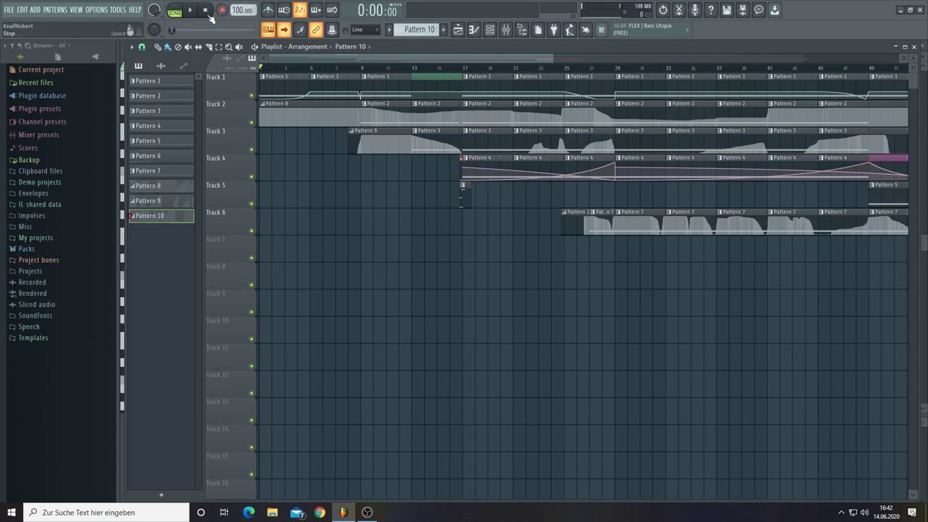
# Select Pattern 5 in the full arrangement and reopen its reFX Nexus #7 instrument
pyautogui.moveTo(551, 59); pyautogui.dragTo(795, 74)
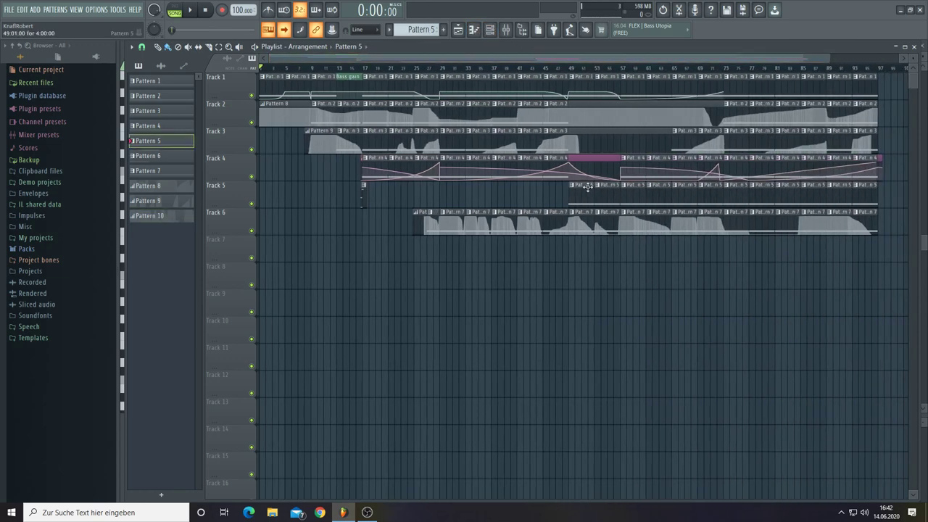
pyautogui.click(489, 29)
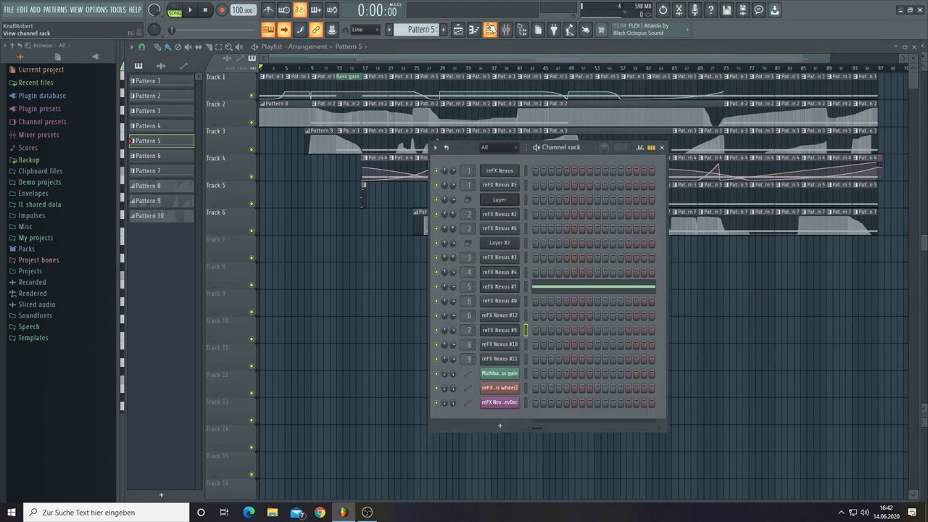
pyautogui.click(504, 286)
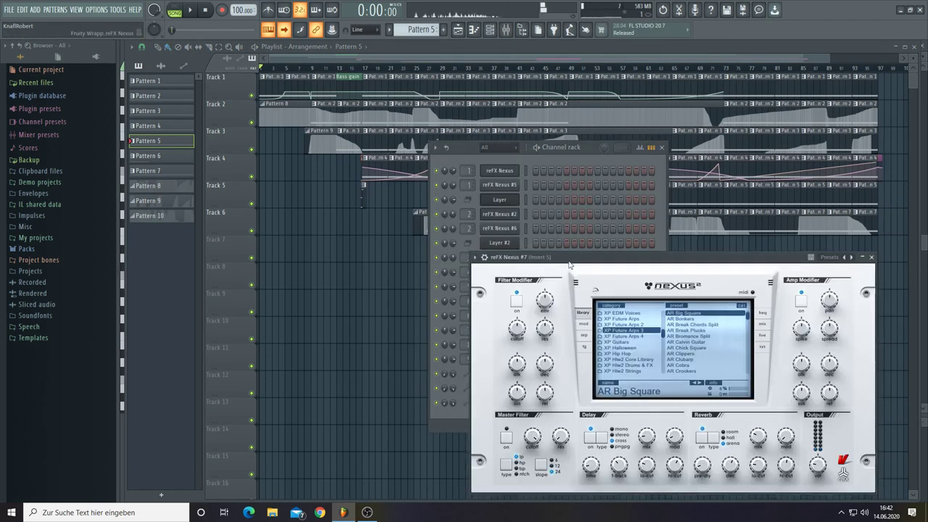
pyautogui.moveTo(568, 265); pyautogui.dragTo(577, 229)
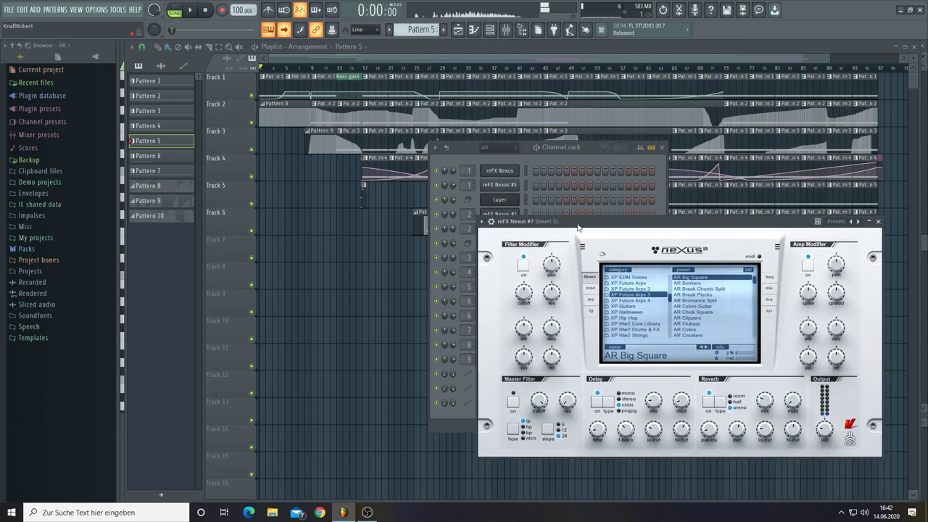
# Place the playhead at about bar 45 and select the empty Pattern 11 for the next recording
pyautogui.click(679, 46)
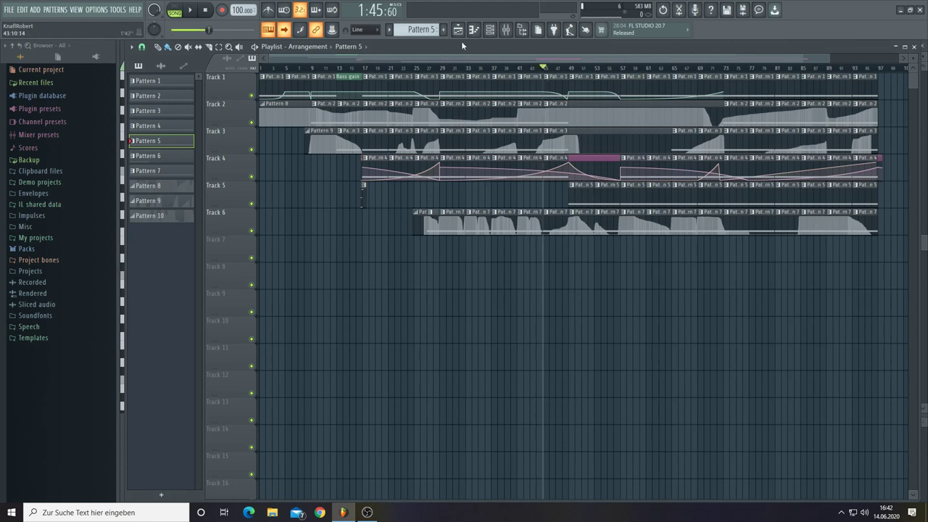
pyautogui.scroll(5, 417, 29)
pyautogui.scroll(1, 429, 30)
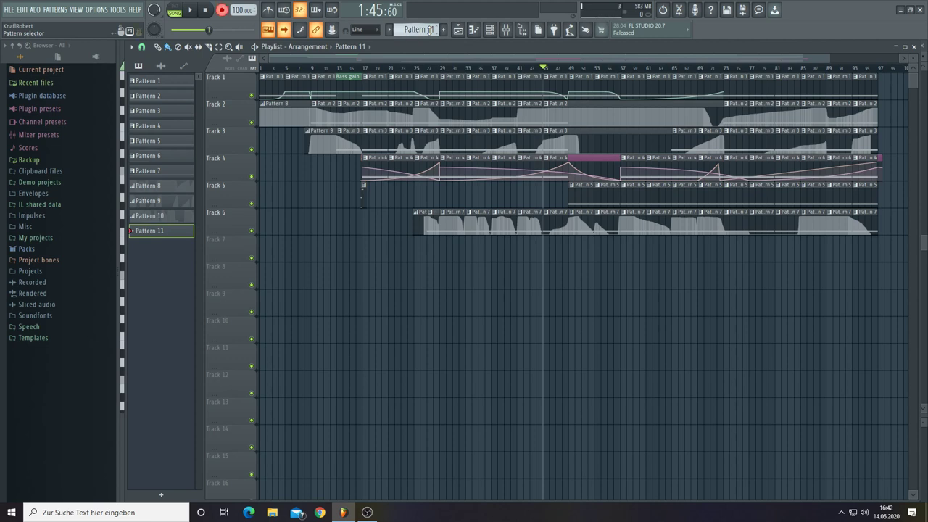
# Record live automation into Pattern 11 from about bar 45 to bar 97, and move its clip onto Track 5, starting near bar 48
pyautogui.press('space')
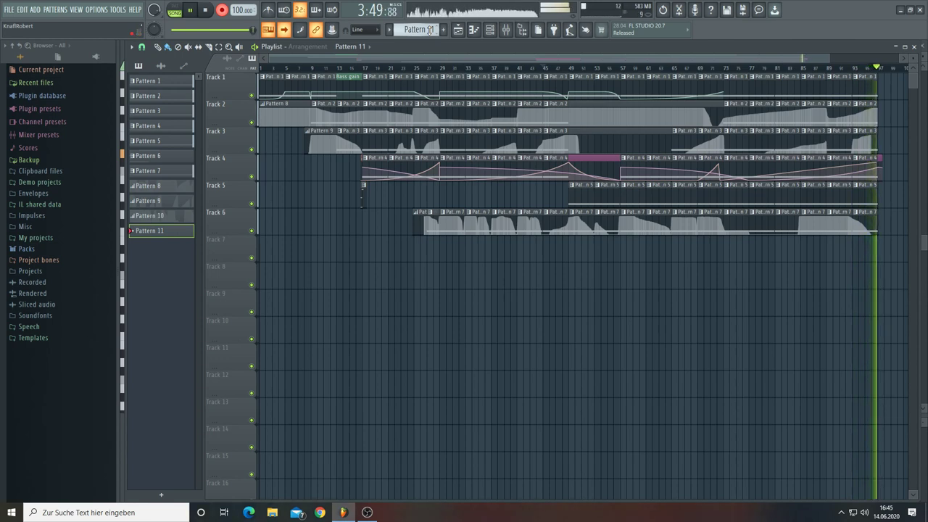
pyautogui.press('space')
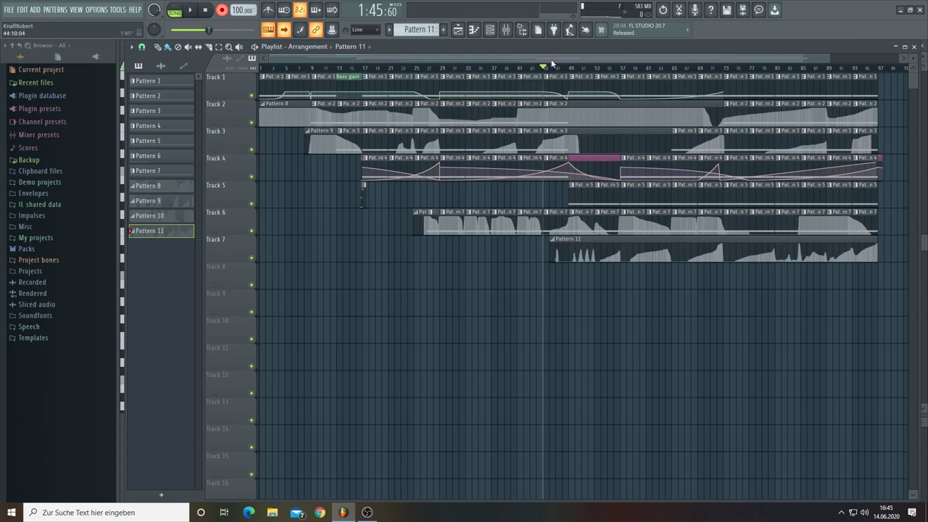
pyautogui.scroll(4, 558, 69)
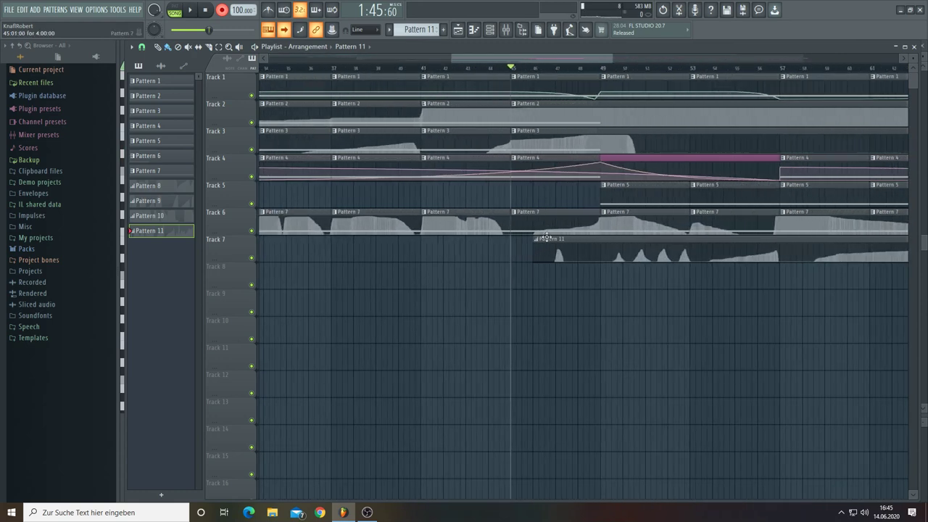
pyautogui.moveTo(546, 237); pyautogui.dragTo(548, 185)
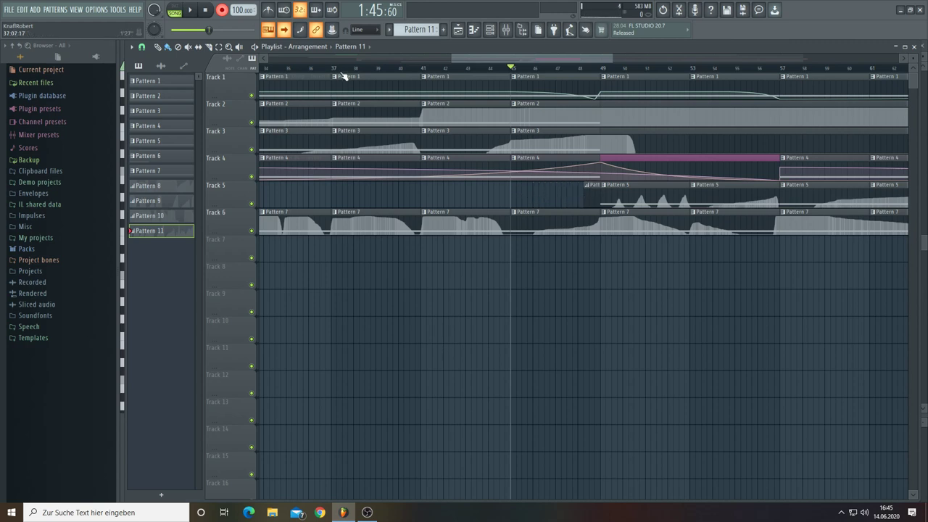
# Turn off recording, play the song from the beginning and open the mixer, placing it below the arrangement's clips
pyautogui.moveTo(450, 60); pyautogui.dragTo(225, 61)
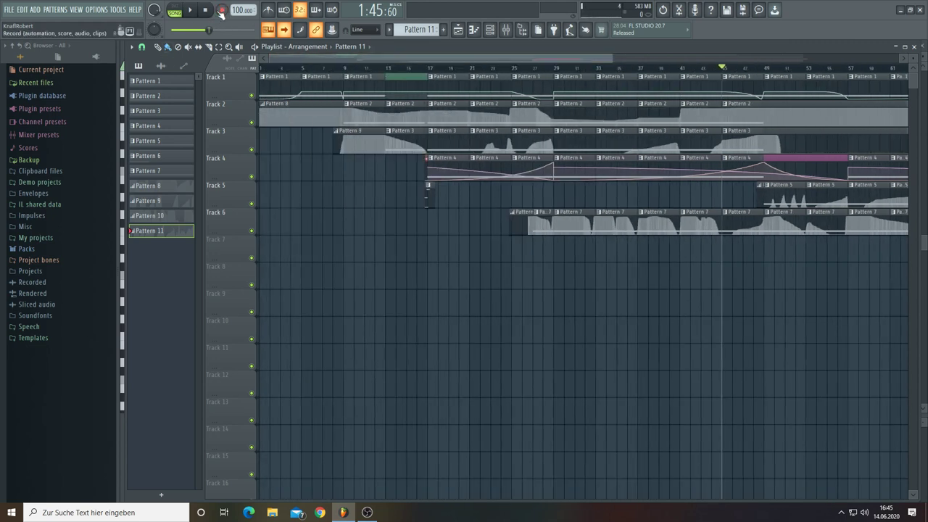
pyautogui.click(206, 13)
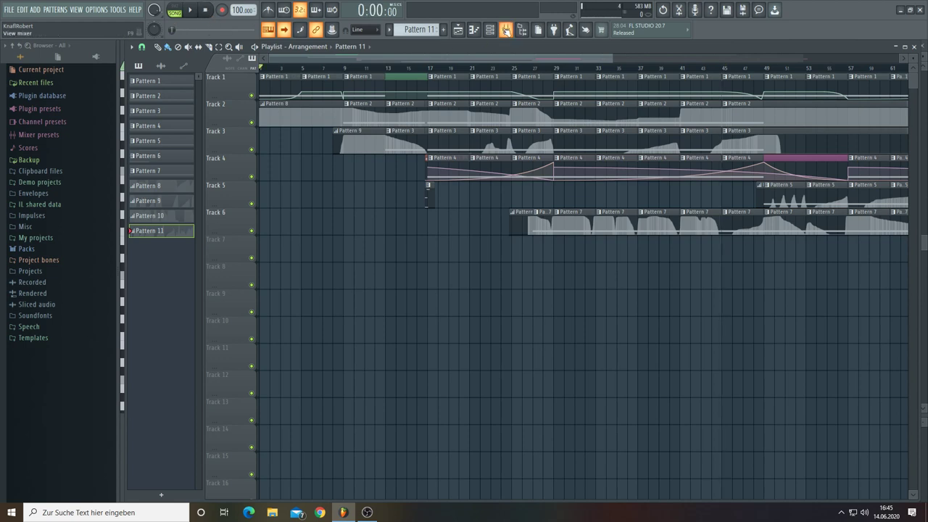
pyautogui.click(507, 31)
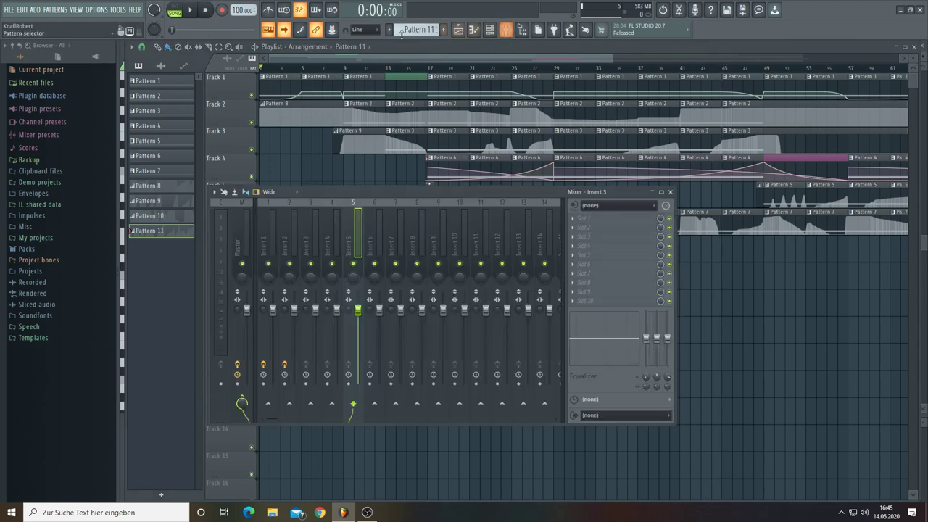
pyautogui.click(194, 10)
pyautogui.moveTo(363, 191); pyautogui.dragTo(535, 230)
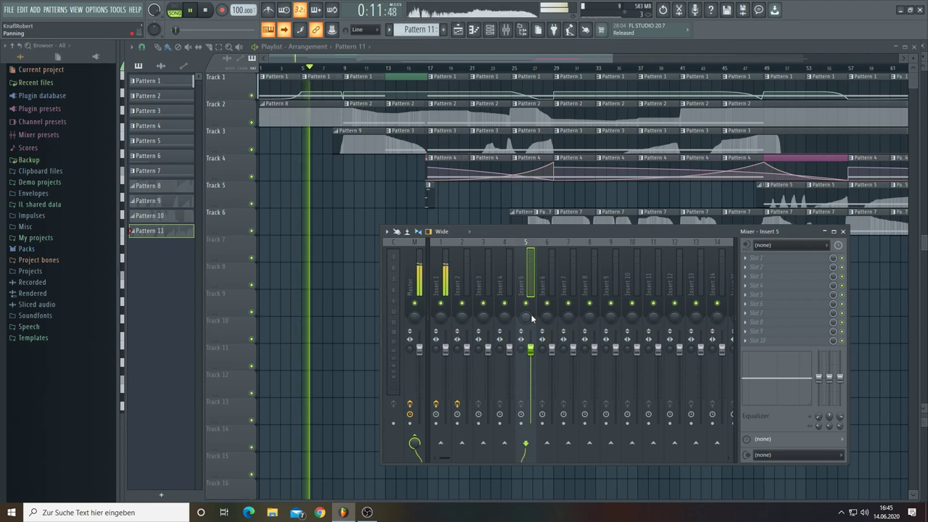
# Examine the effect slots of mixer Inserts 1, 2 and 3 during playback, including Insert 1's Fruity Multiband Compressor
pyautogui.click(442, 279)
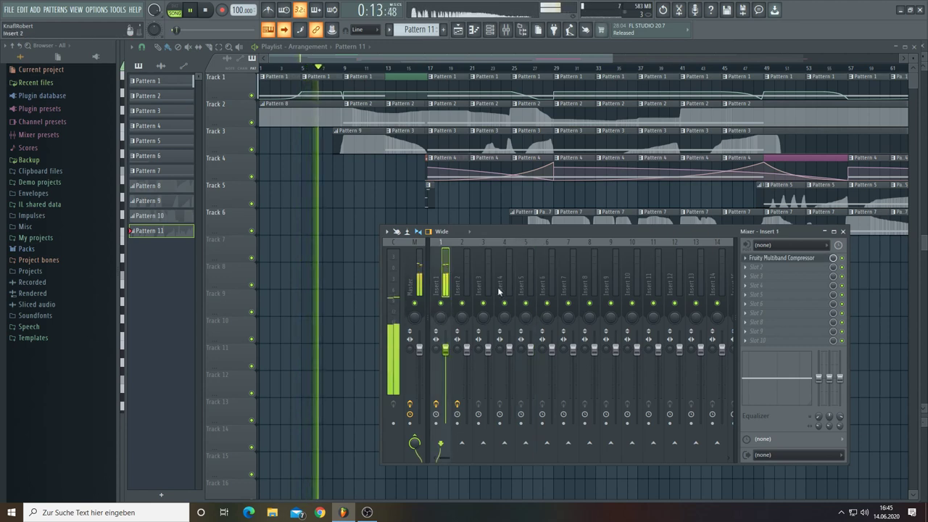
pyautogui.click(787, 259)
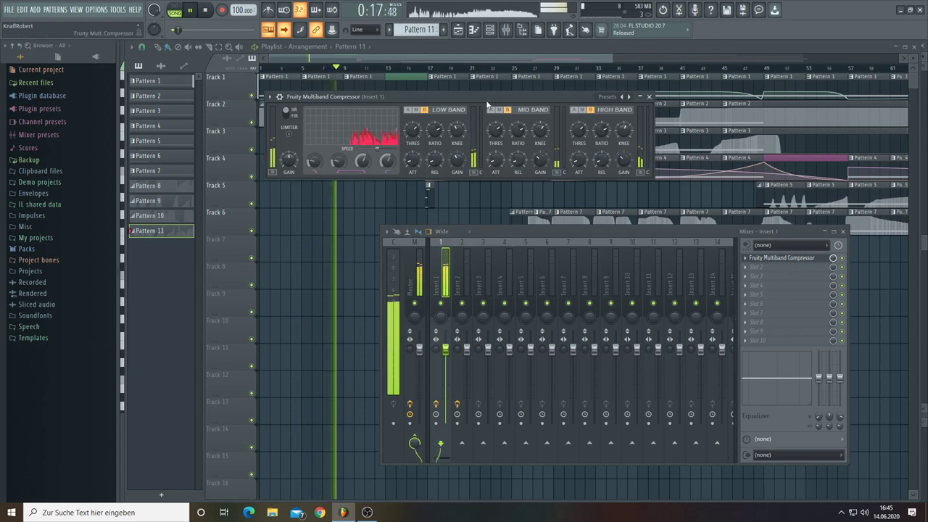
pyautogui.moveTo(488, 100); pyautogui.dragTo(653, 396)
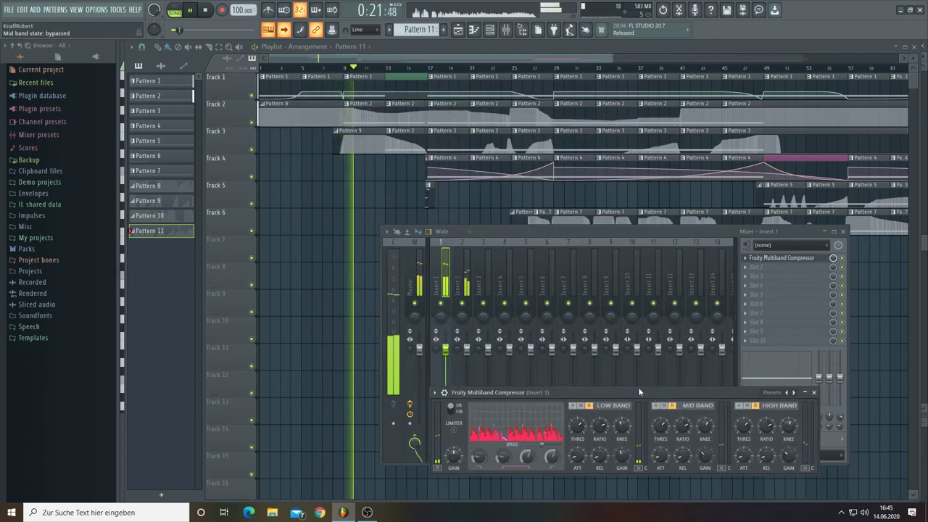
pyautogui.click(468, 261)
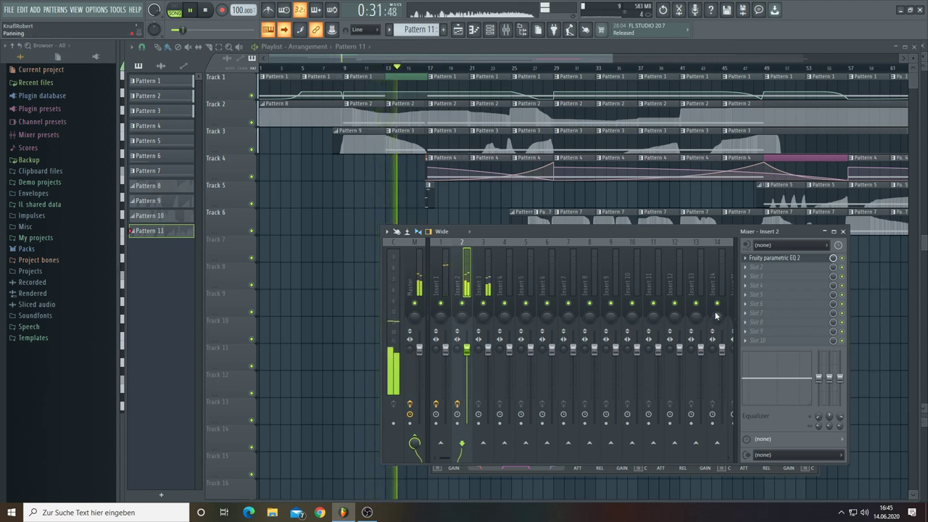
pyautogui.press('Right')
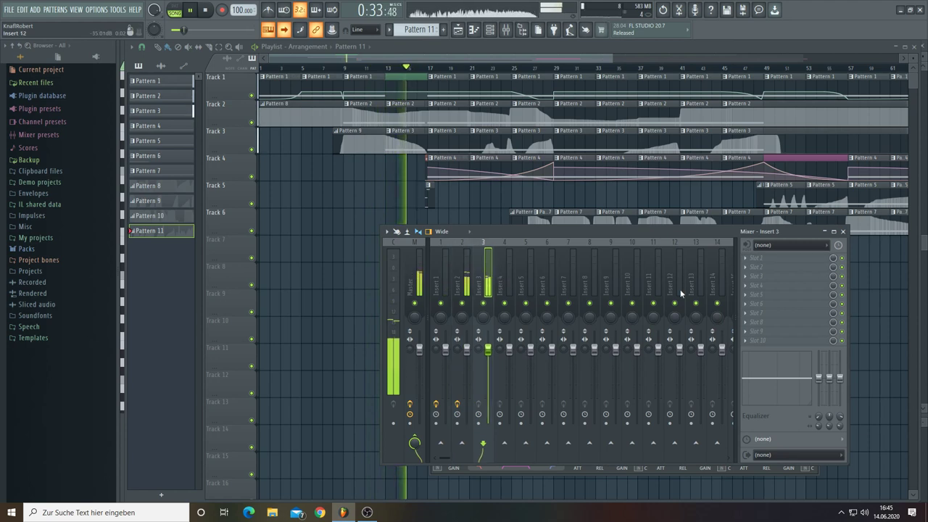
pyautogui.click(752, 258)
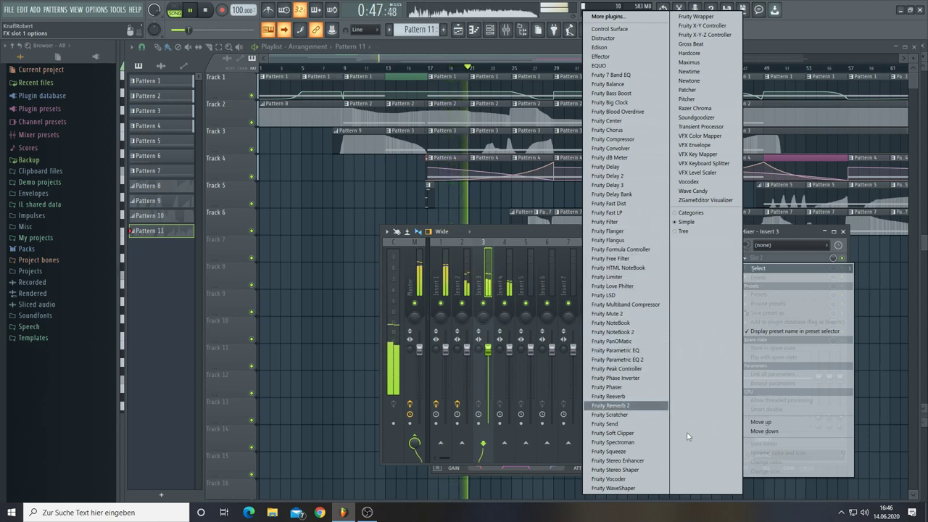
pyautogui.click(508, 234)
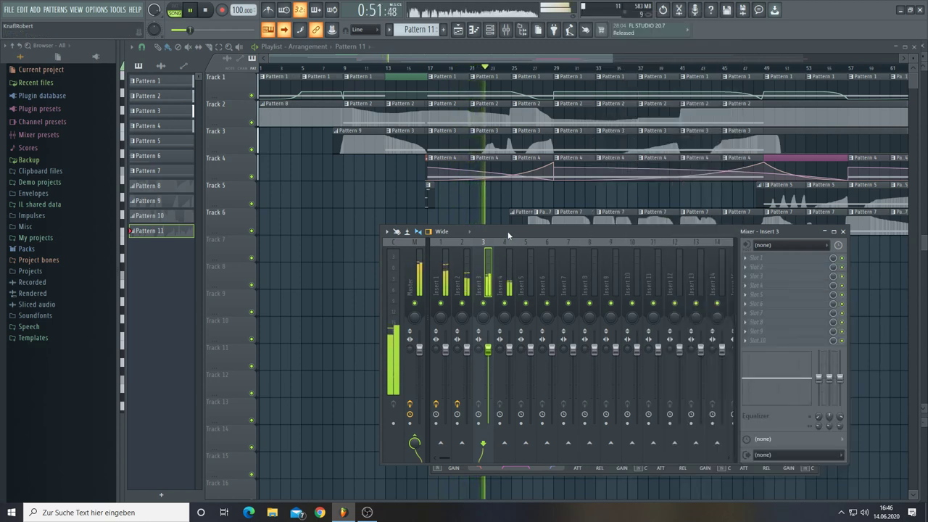
pyautogui.moveTo(508, 235); pyautogui.dragTo(512, 255)
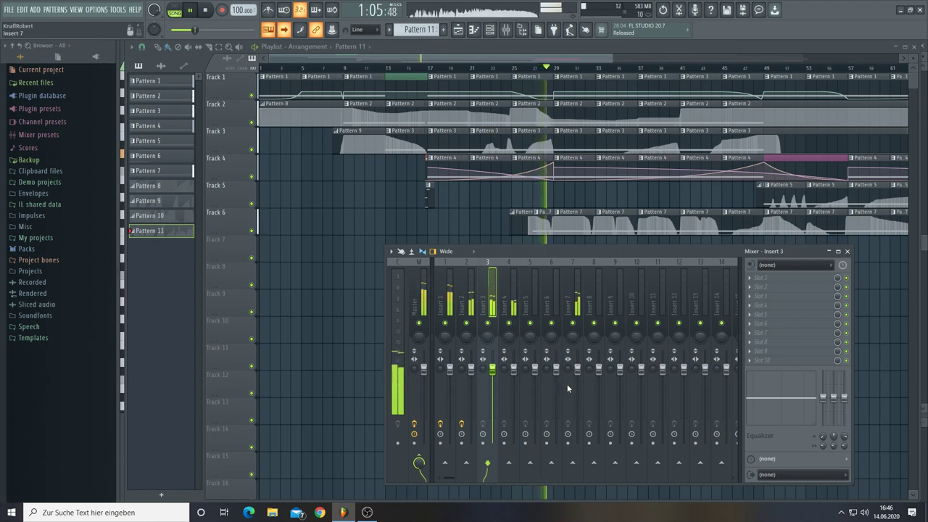
# Lower the volume of Insert 7 slightly and set the Insert 3 volume to about -1.3 dB
pyautogui.moveTo(577, 369); pyautogui.dragTo(577, 375)
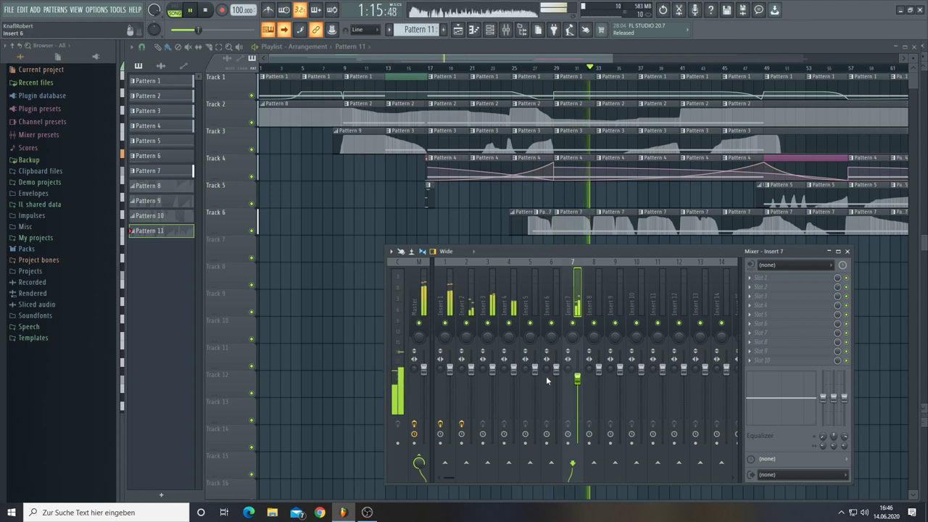
pyautogui.click(492, 370)
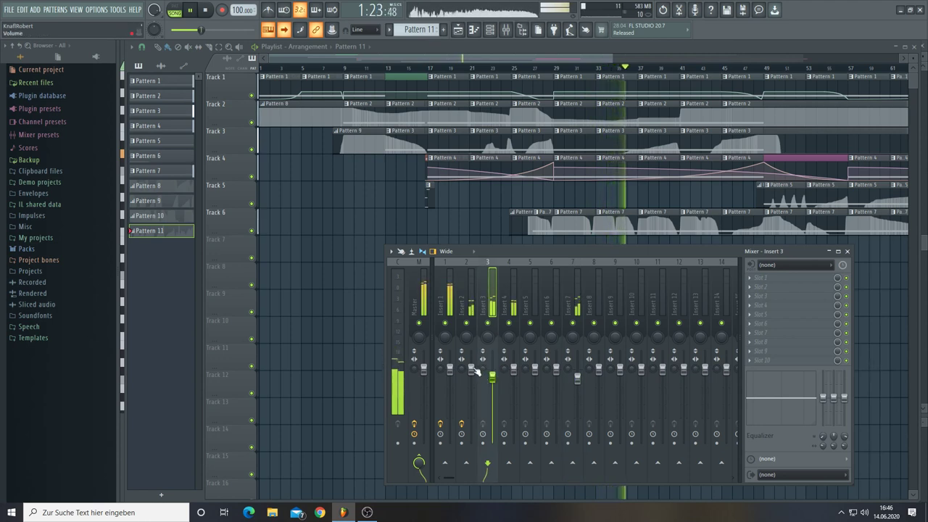
pyautogui.moveTo(495, 378); pyautogui.dragTo(491, 375)
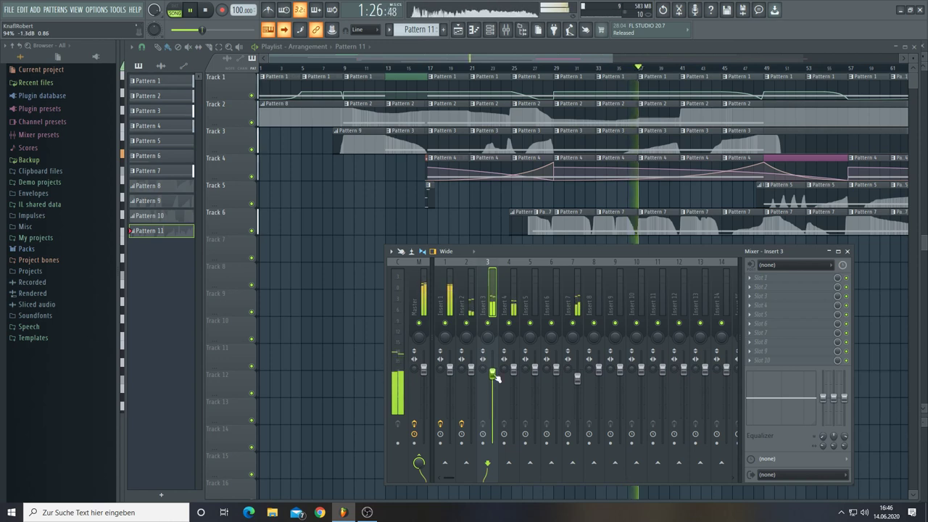
# Add a Fruity Multiband Compressor to the second effect slot of Insert 2 with the General purpose preset
pyautogui.click(424, 297)
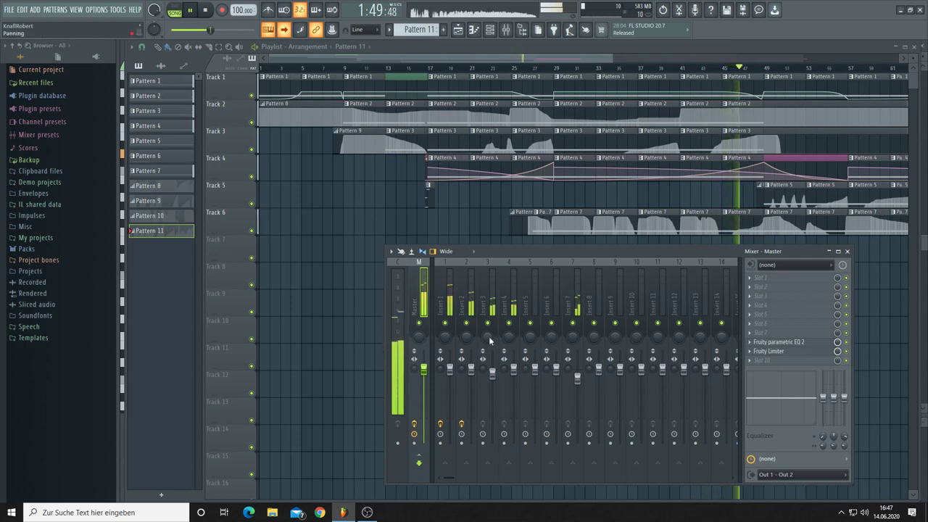
pyautogui.click(464, 301)
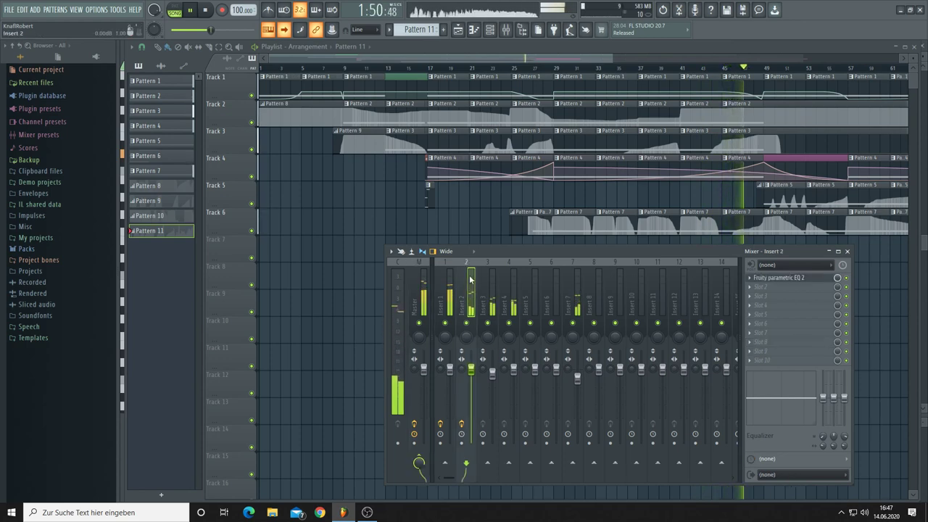
pyautogui.click(757, 286)
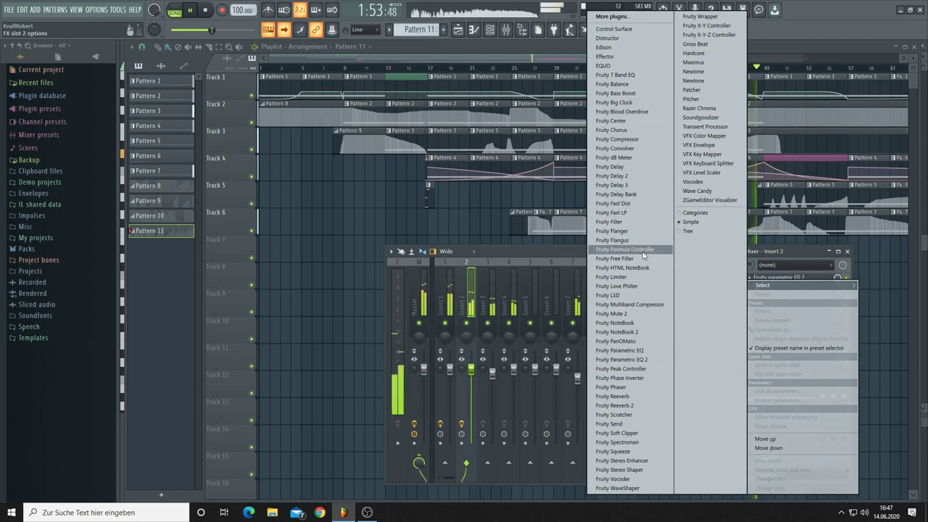
pyautogui.click(623, 304)
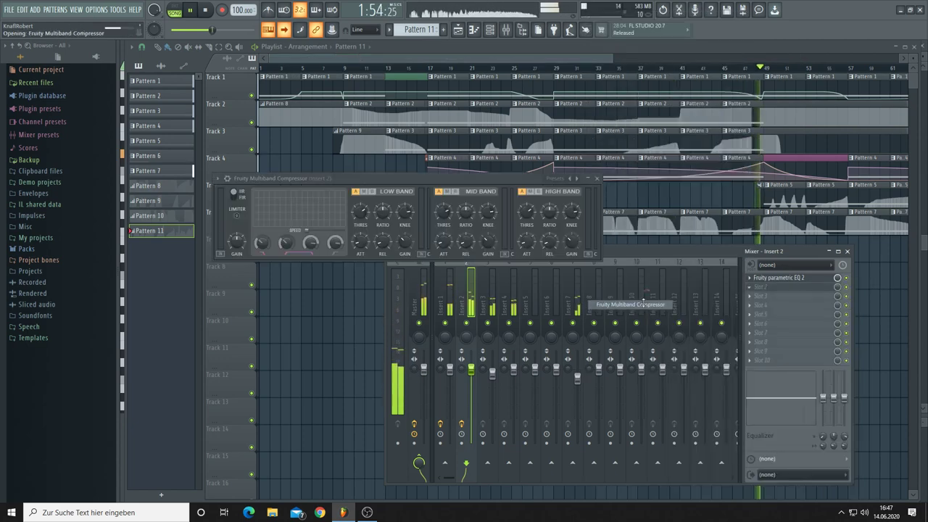
pyautogui.click(576, 177)
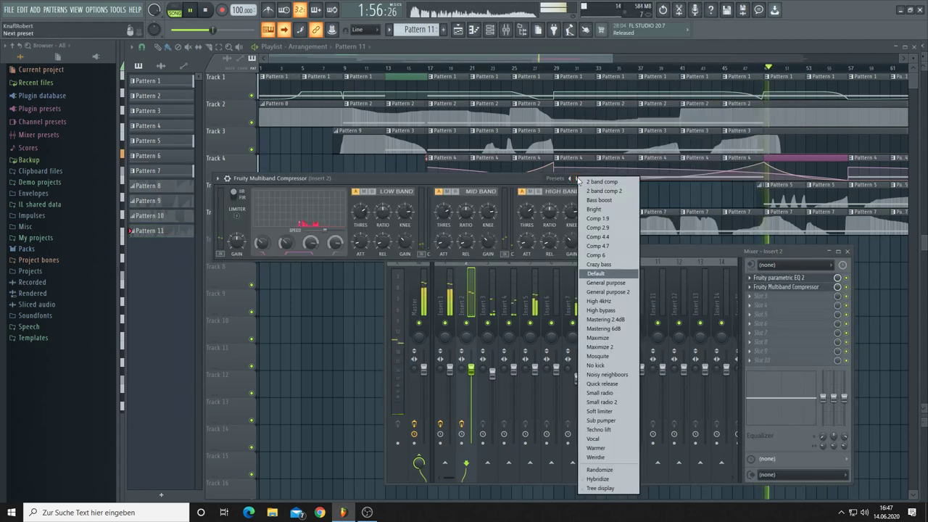
pyautogui.click(606, 283)
pyautogui.click(623, 253)
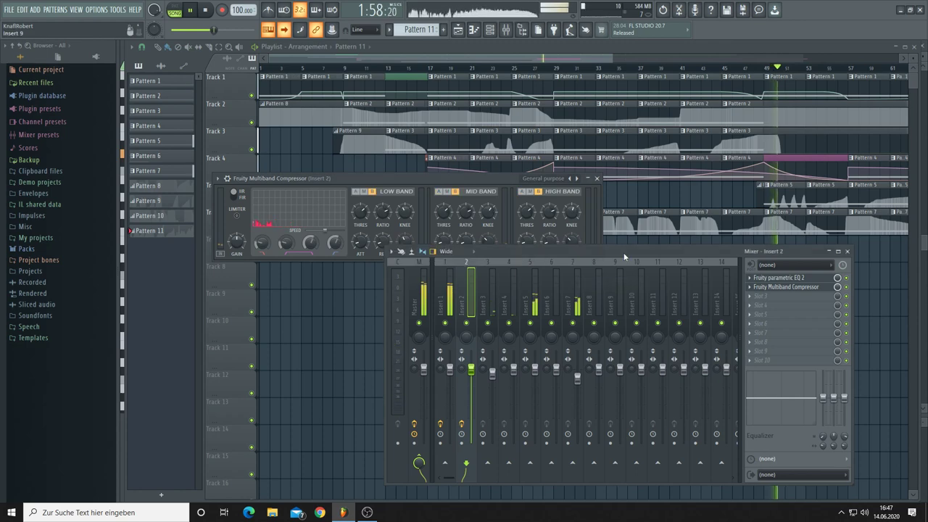
# Add a Fruity Multiband Compressor to the first effect slot of Insert 3 with the General purpose preset
pyautogui.click(492, 274)
pyautogui.click(752, 277)
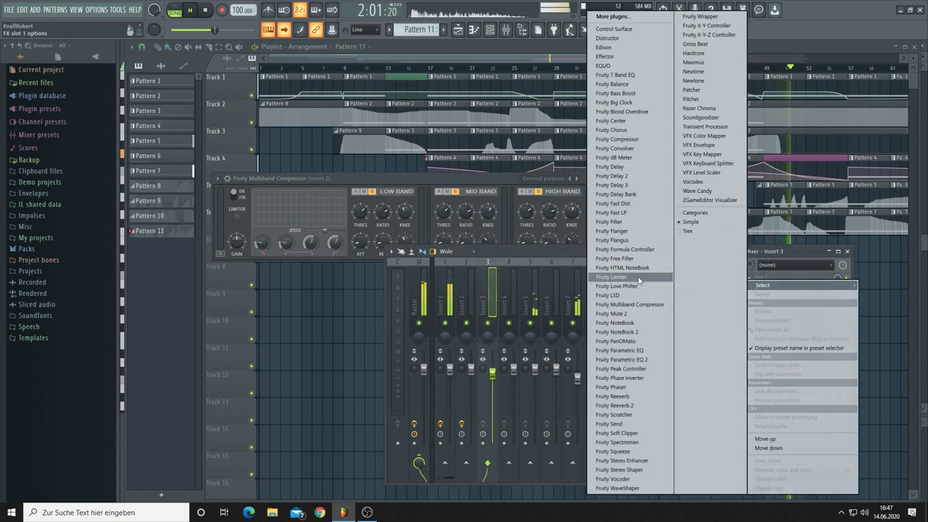
pyautogui.click(629, 305)
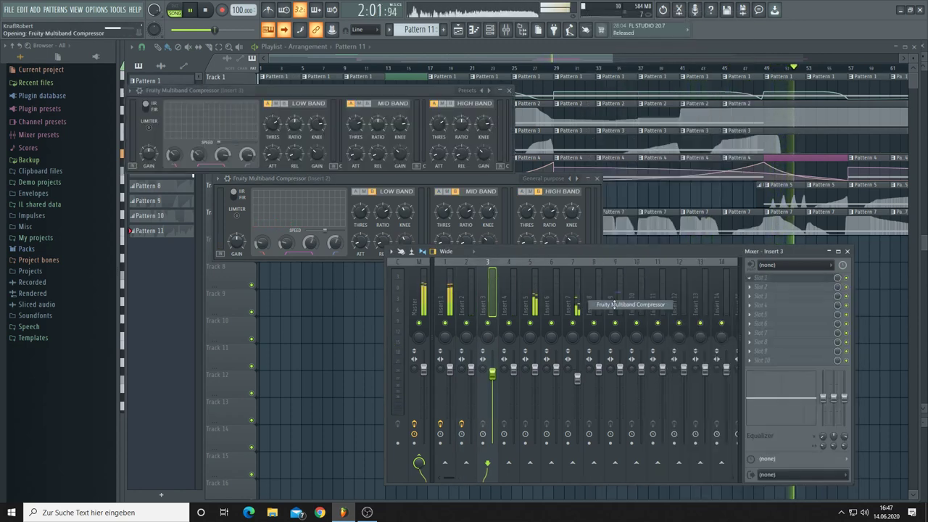
pyautogui.click(490, 91)
pyautogui.click(525, 199)
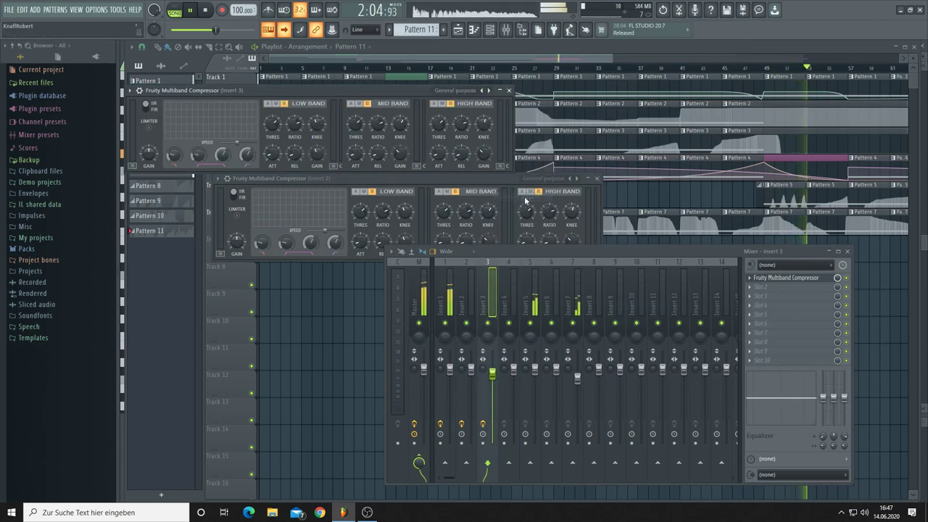
# Add a Fruity Multiband Compressor to the first effect slot of Insert 4 with the General purpose preset
pyautogui.click(516, 286)
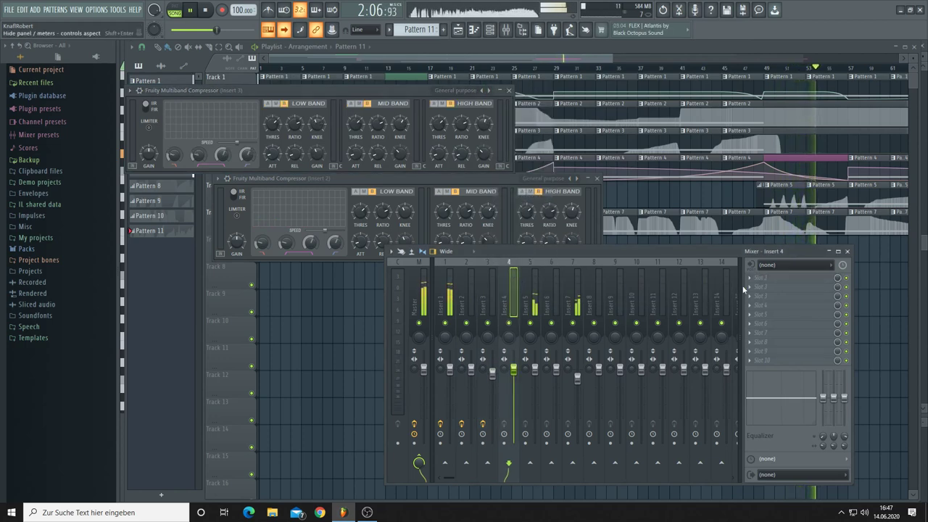
pyautogui.click(751, 279)
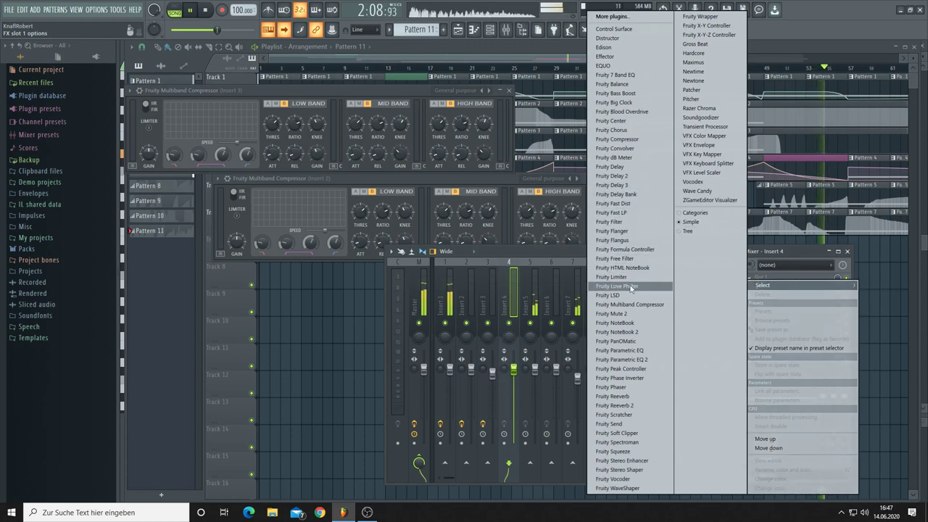
pyautogui.click(629, 304)
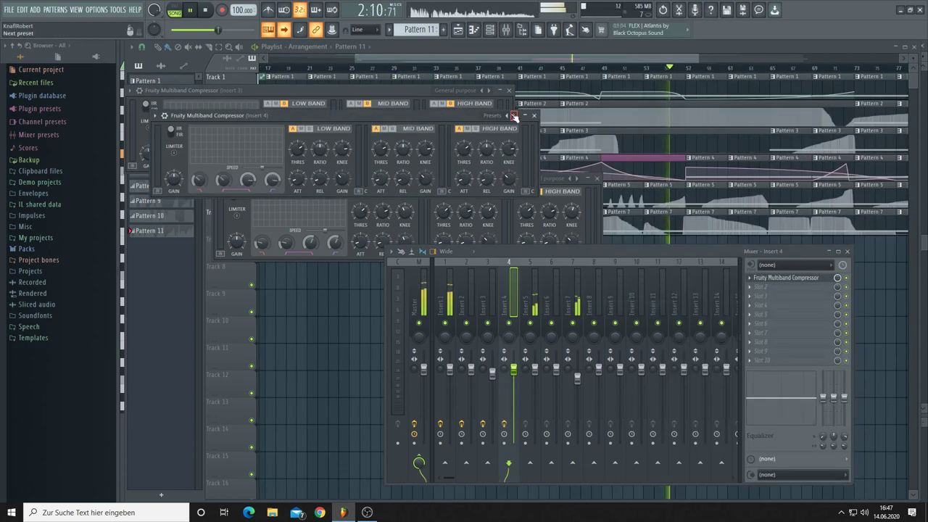
pyautogui.click(514, 116)
pyautogui.click(540, 215)
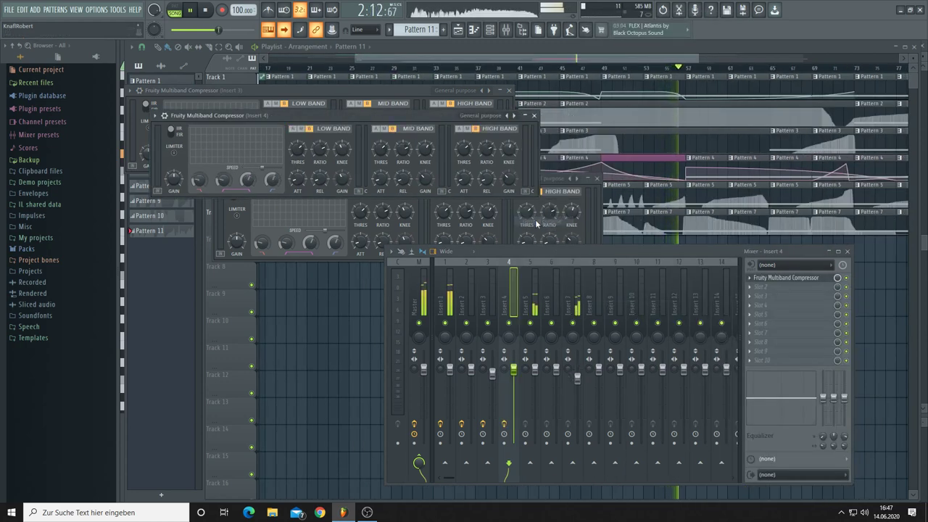
# Add a Fruity Multiband Compressor to the first effect slot of Insert 5 with the General purpose preset
pyautogui.click(534, 283)
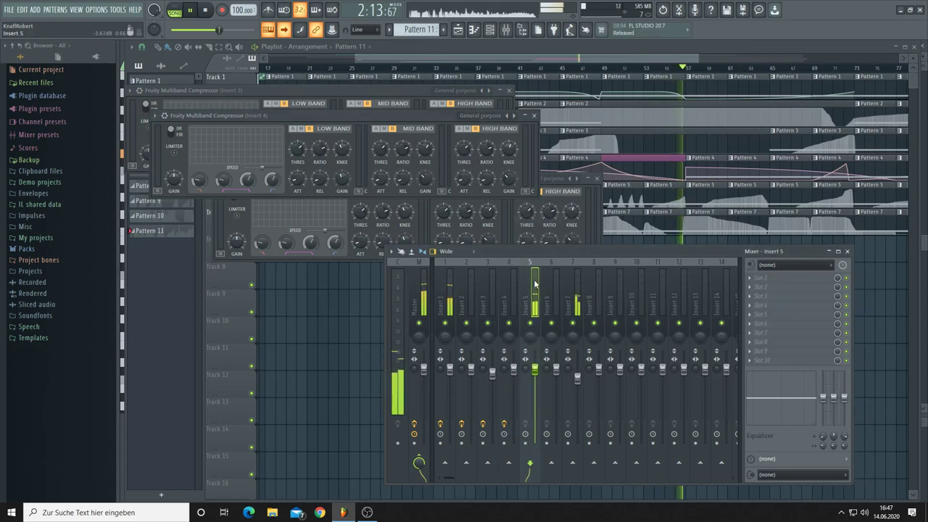
pyautogui.click(750, 277)
pyautogui.click(629, 304)
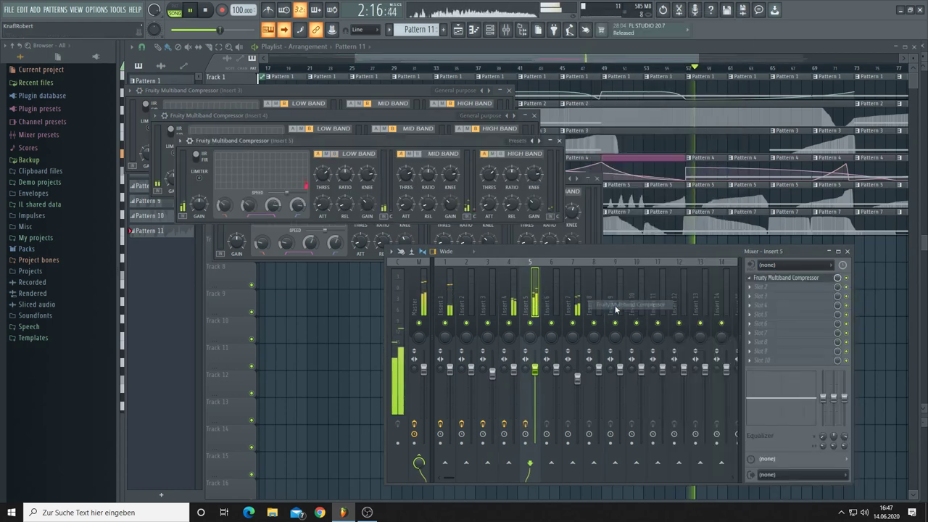
pyautogui.click(540, 140)
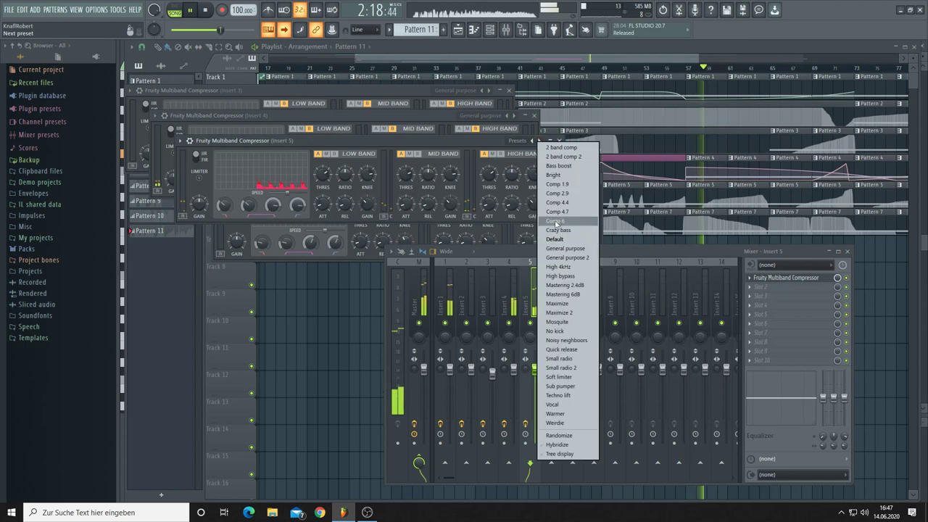
pyautogui.click(563, 248)
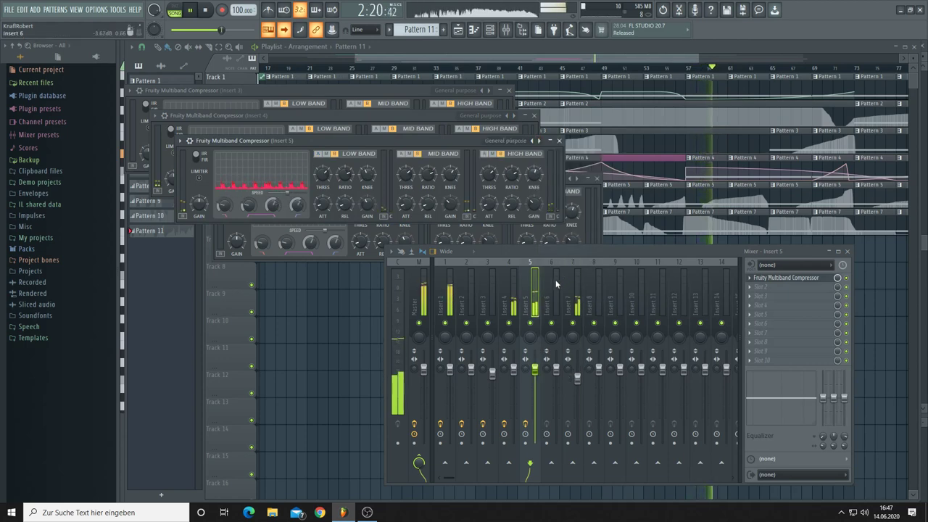
# Add a Fruity Multiband Compressor to the first effect slot of Insert 6 with the General purpose preset and shift its window aside
pyautogui.click(557, 286)
pyautogui.click(754, 279)
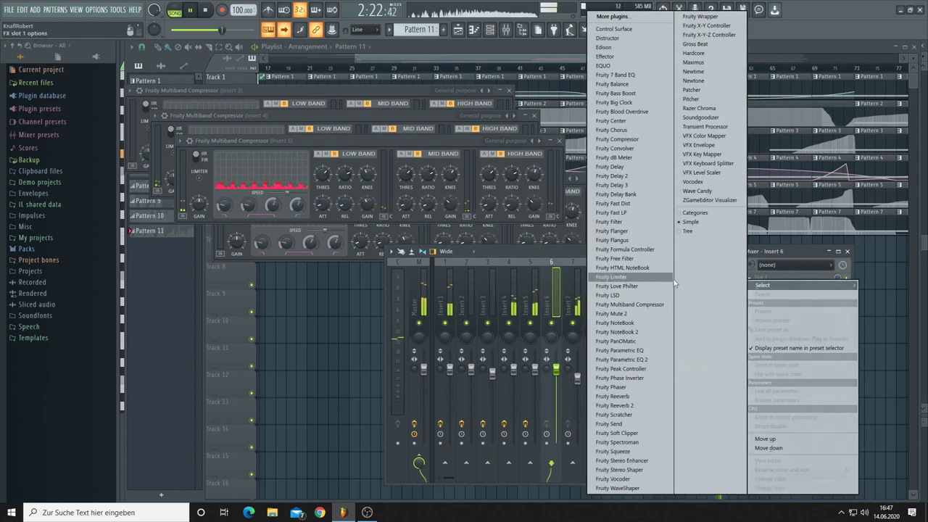
pyautogui.click(630, 305)
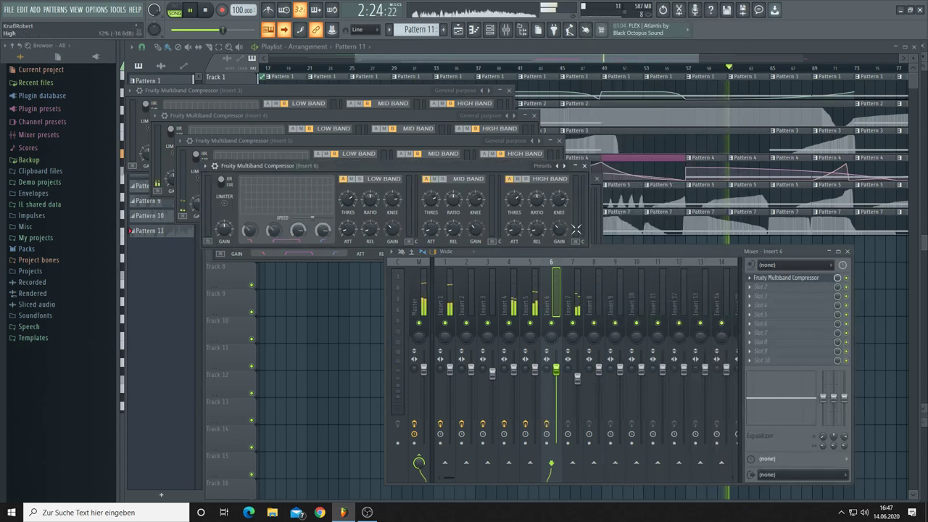
pyautogui.click(572, 168)
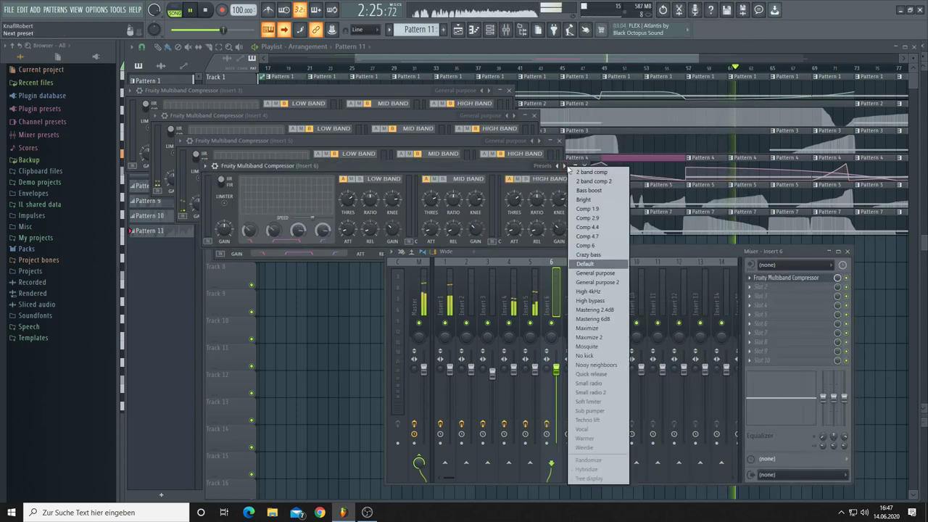
pyautogui.click(580, 270)
pyautogui.moveTo(494, 168); pyautogui.dragTo(431, 175)
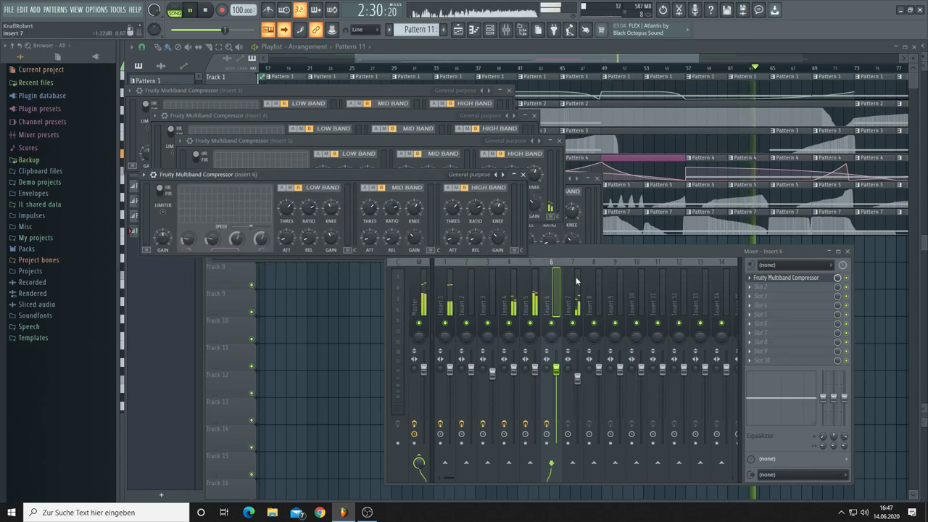
# Add a Fruity Multiband Compressor to the first effect slot of Insert 7 with the General purpose preset
pyautogui.click(577, 304)
pyautogui.click(751, 277)
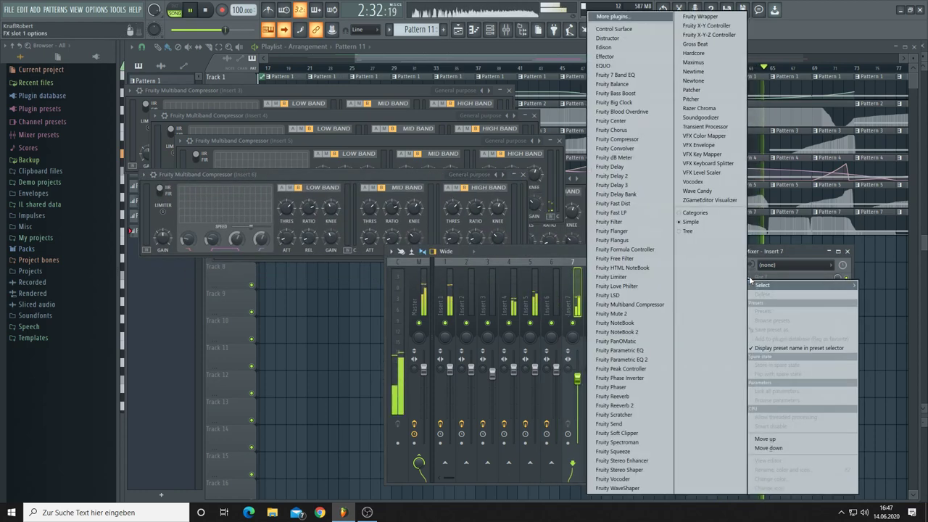
pyautogui.click(640, 307)
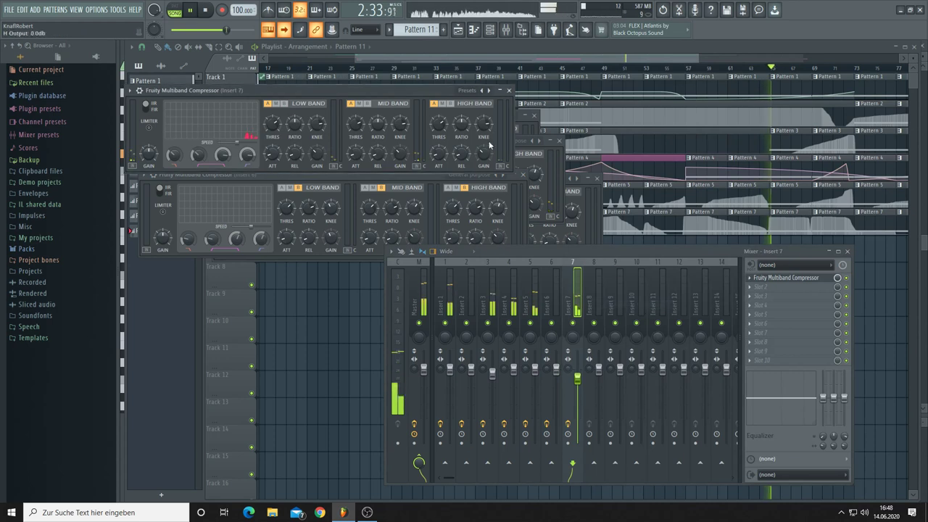
pyautogui.click(489, 91)
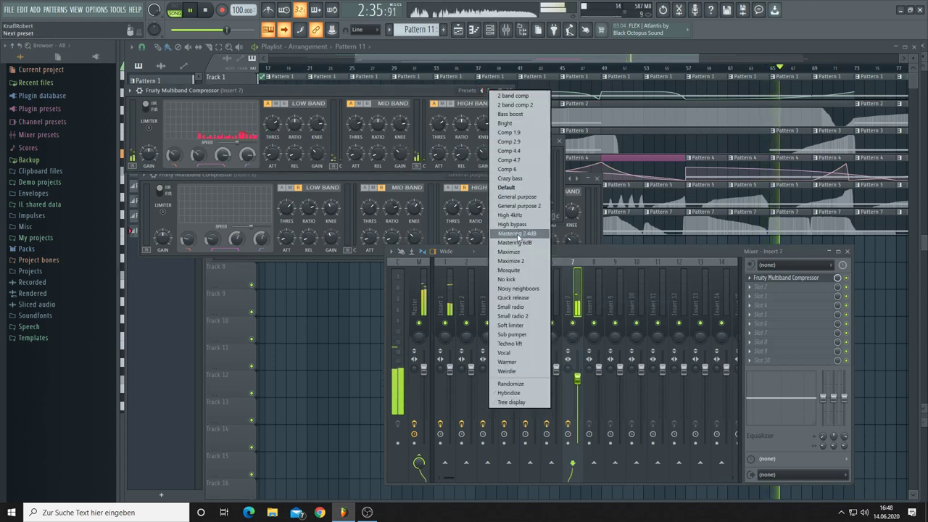
pyautogui.click(511, 197)
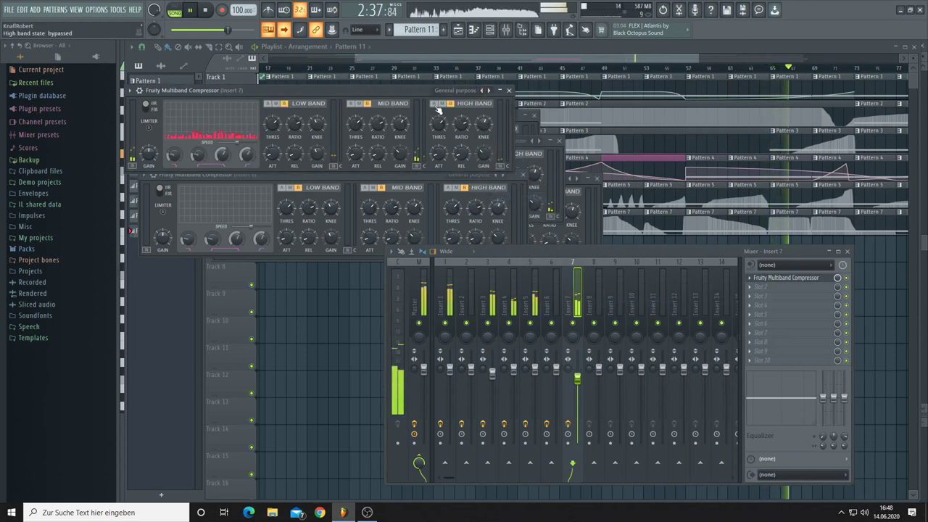
# Open the Fruity Limiter on the master track, stretch its window wide, and monitor its level display while the song plays from the start
pyautogui.click(578, 250)
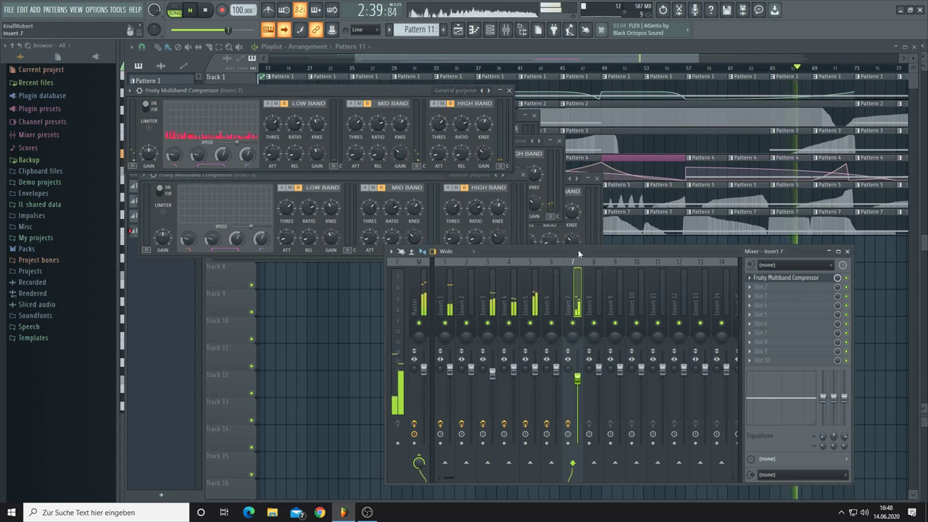
pyautogui.click(422, 290)
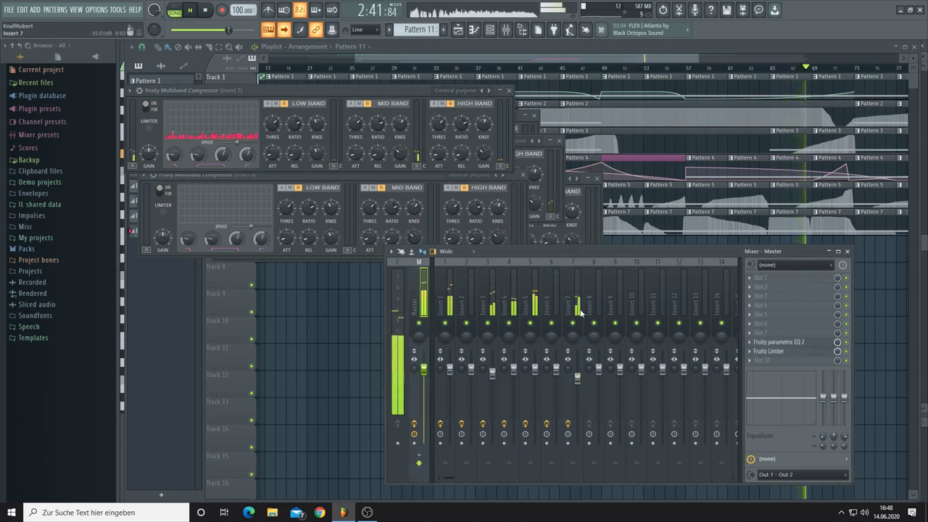
pyautogui.click(786, 278)
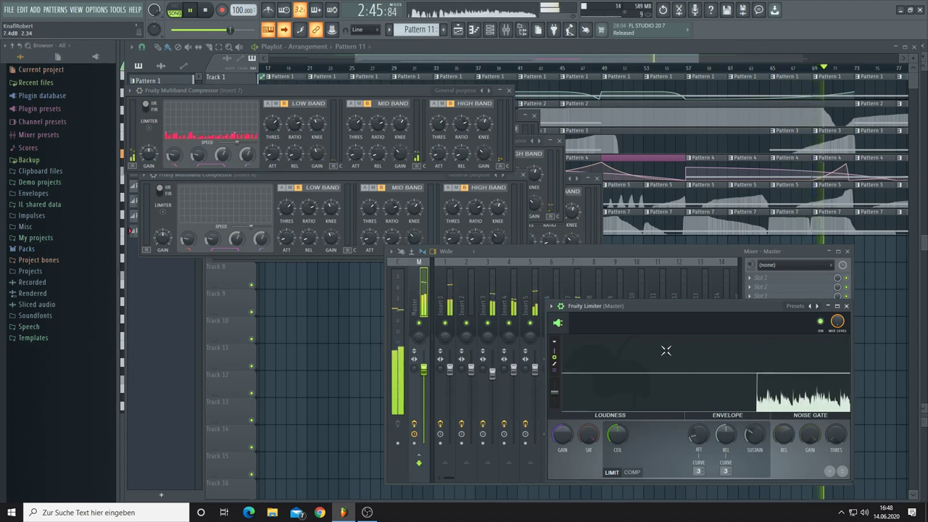
pyautogui.press('space')
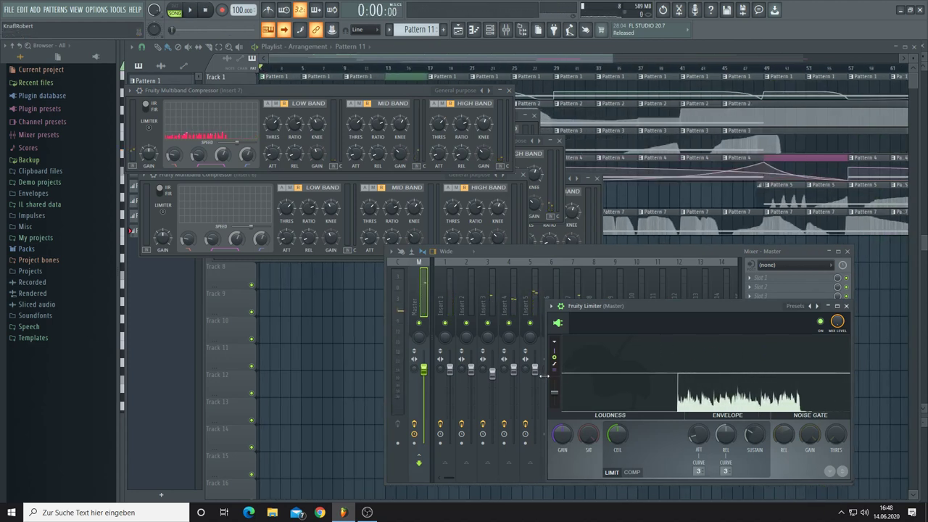
pyautogui.moveTo(548, 373); pyautogui.dragTo(123, 373)
pyautogui.moveTo(851, 364); pyautogui.dragTo(898, 371)
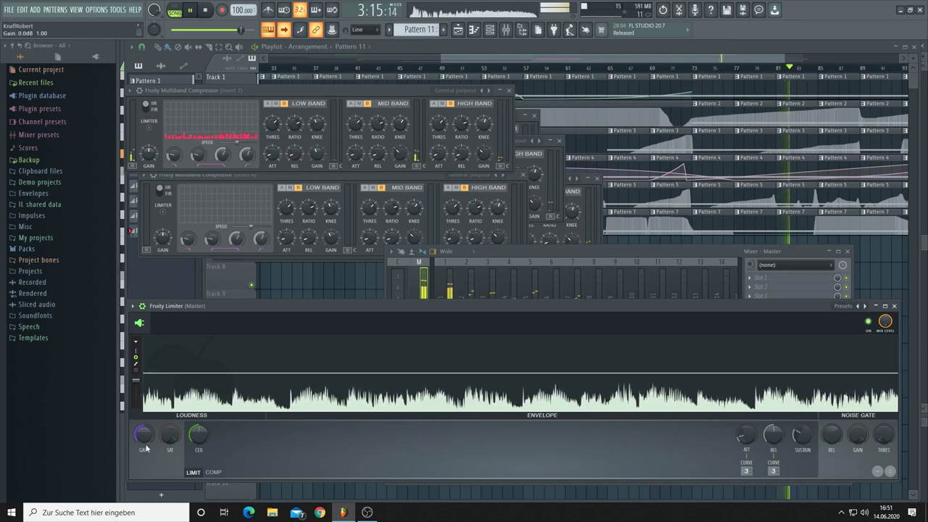
pyautogui.moveTo(135, 406); pyautogui.dragTo(136, 399)
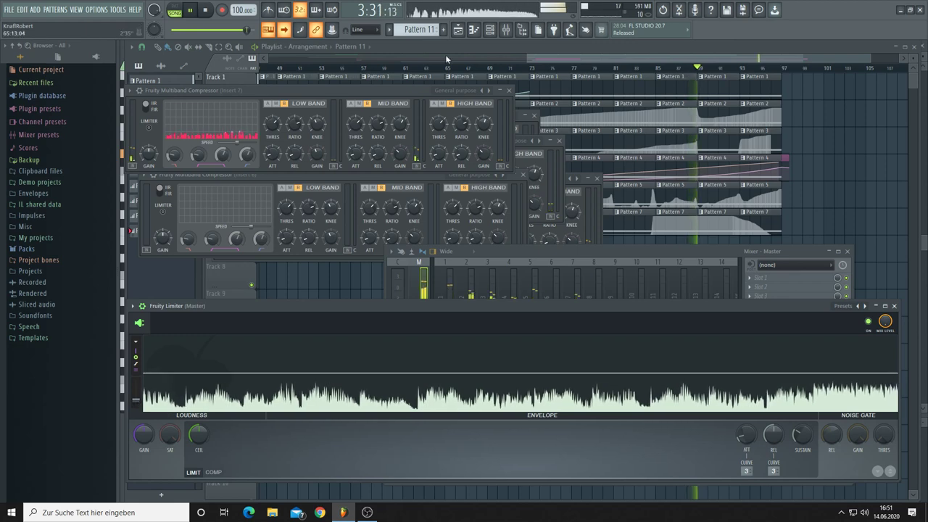
# Show the channel rack over the playlist and open the reFX Nexus #10 instrument to view its settings
pyautogui.click(489, 29)
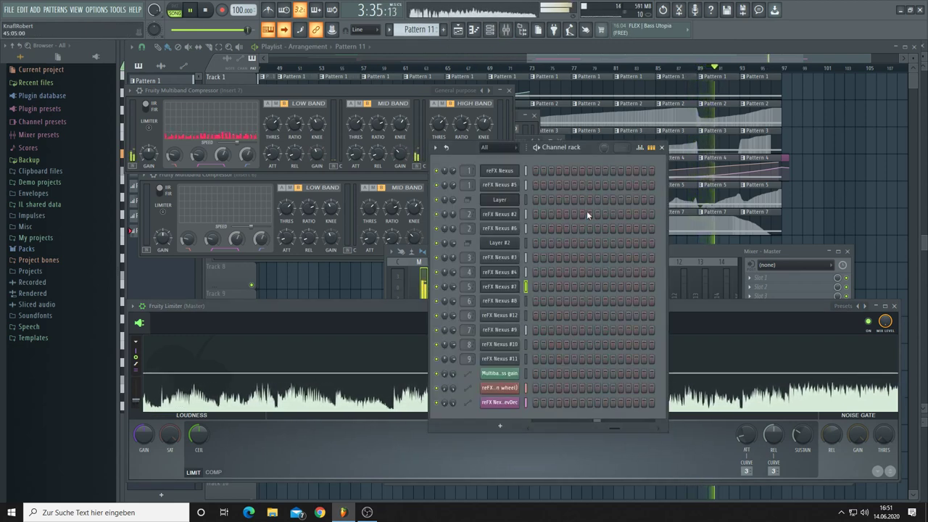
pyautogui.click(506, 30)
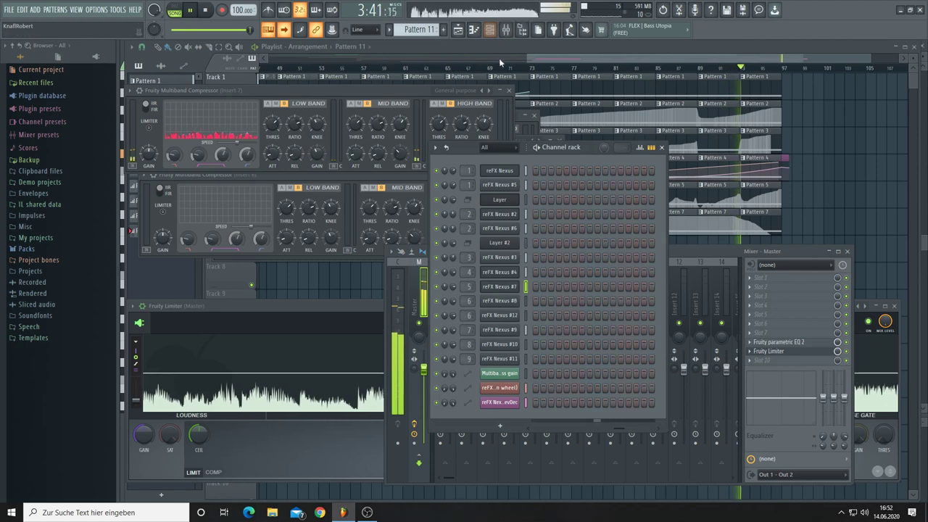
pyautogui.click(523, 72)
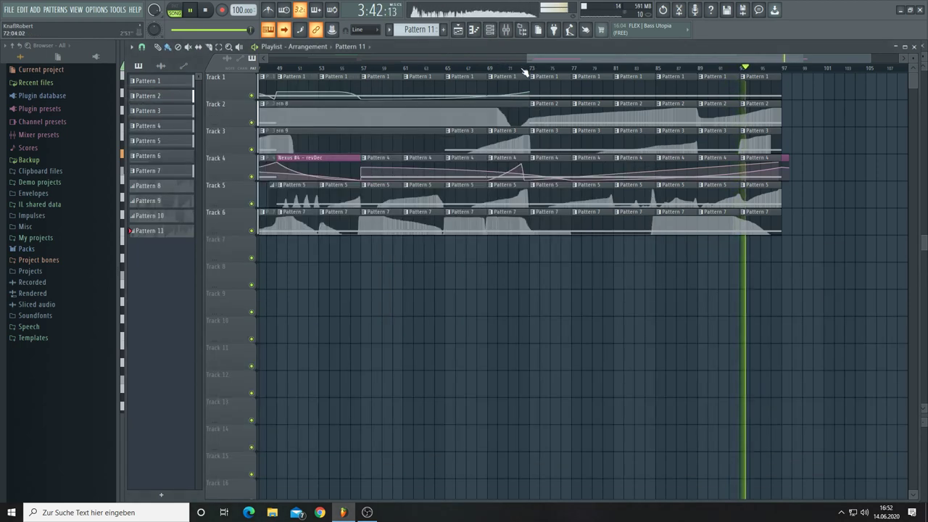
pyautogui.click(486, 32)
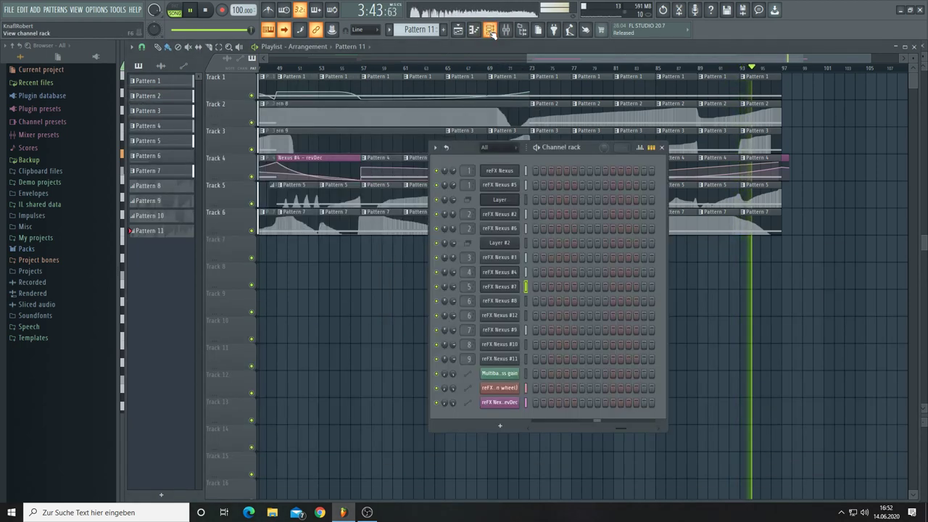
pyautogui.click(500, 345)
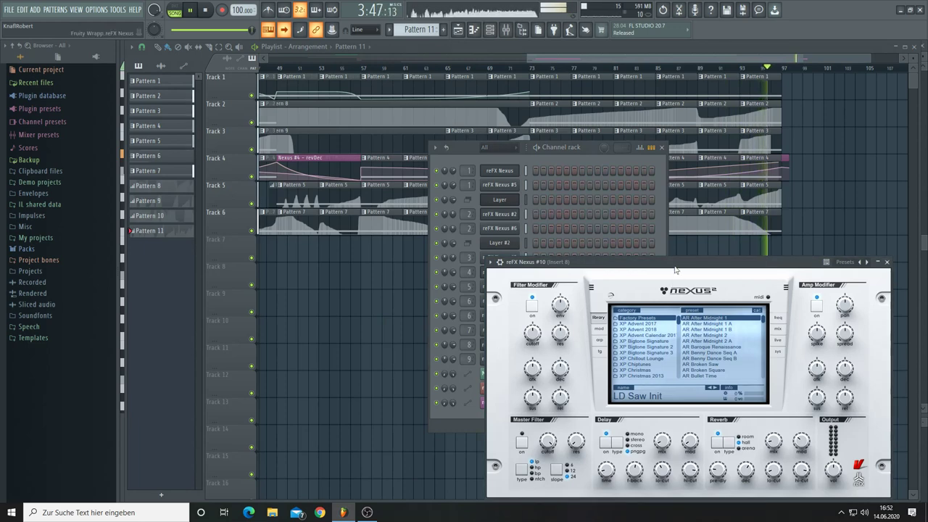
pyautogui.moveTo(674, 271); pyautogui.dragTo(484, 281)
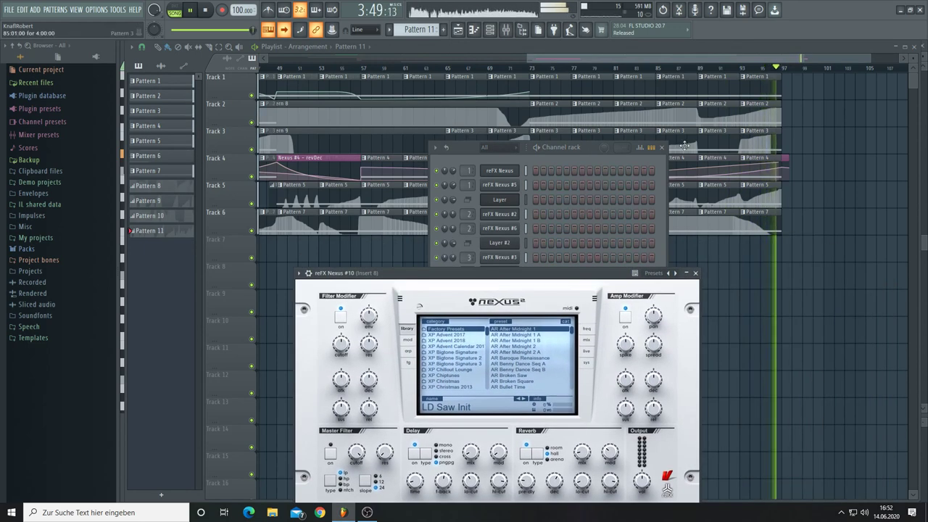
# Extend Track 1 with a Pattern 1 clip after bar 97 shortened to 2:12:00, followed by two full-length Pattern 1 clips from bar 101
pyautogui.click(759, 82)
pyautogui.click(794, 80)
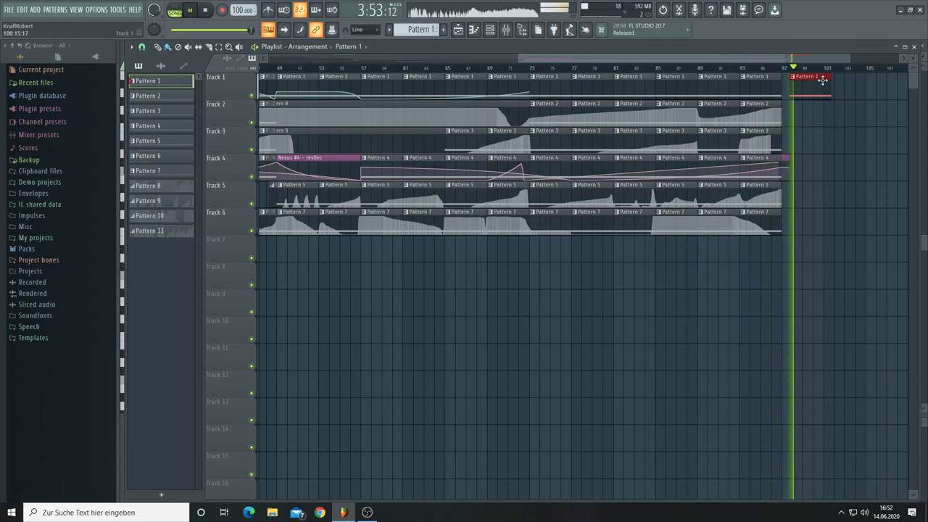
pyautogui.moveTo(826, 79); pyautogui.dragTo(812, 77)
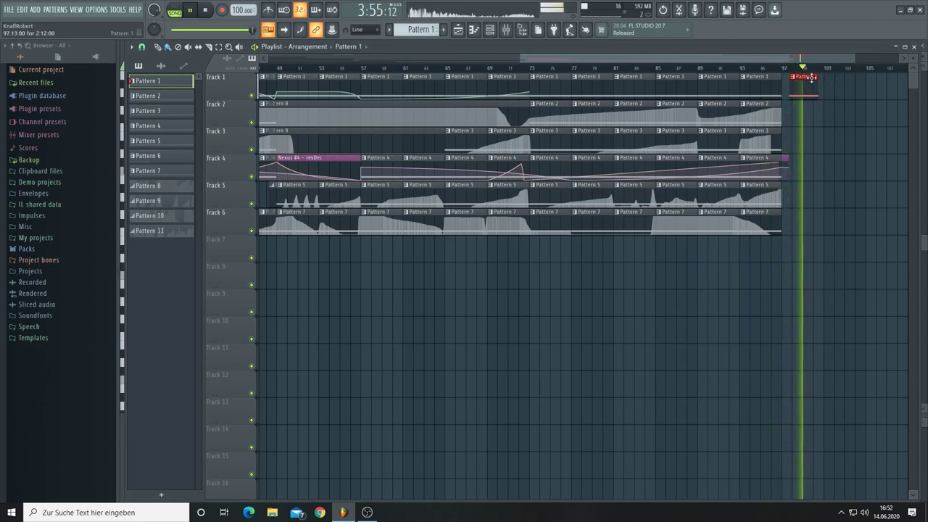
pyautogui.click(827, 90)
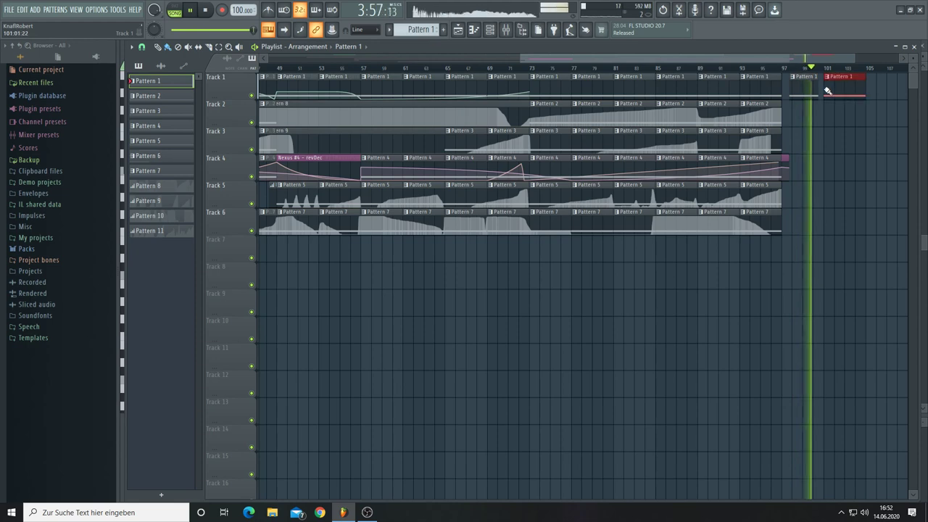
pyautogui.moveTo(837, 95); pyautogui.dragTo(894, 97)
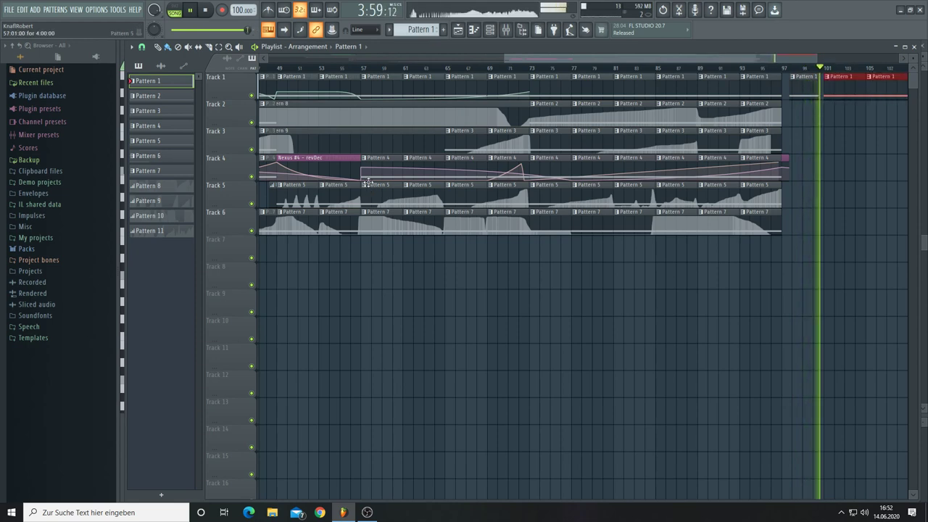
# Place a Pattern 6 clip on Track 2 just before bar 101, replaying the transition from about bar 95 to find the spot
pyautogui.click(148, 160)
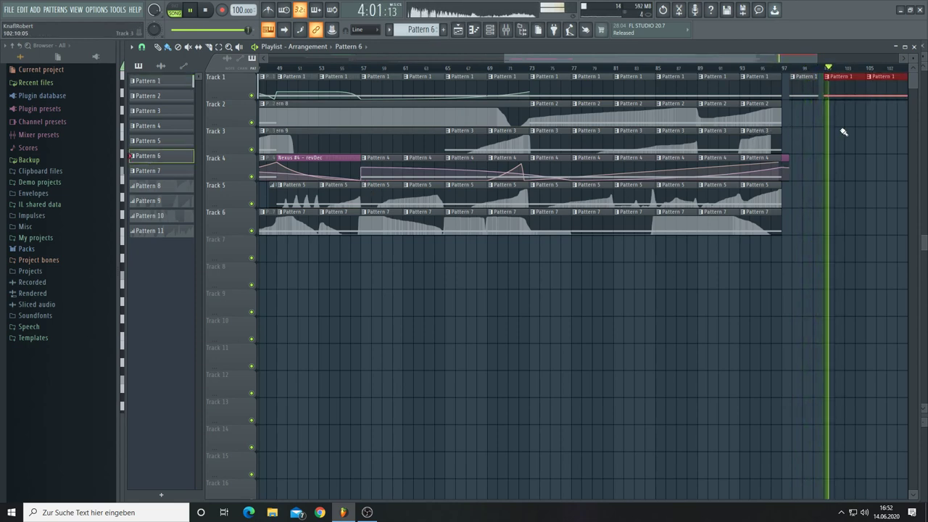
pyautogui.scroll(-2, 805, 67)
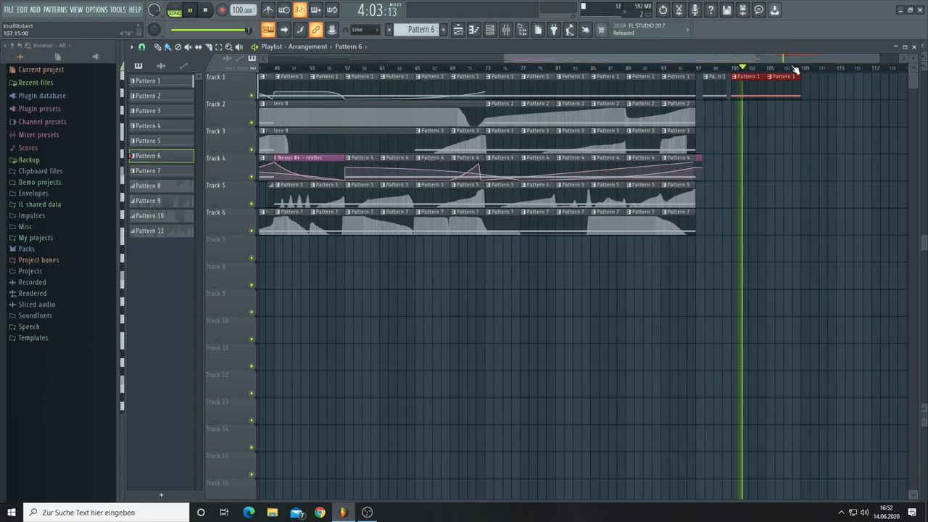
pyautogui.click(685, 69)
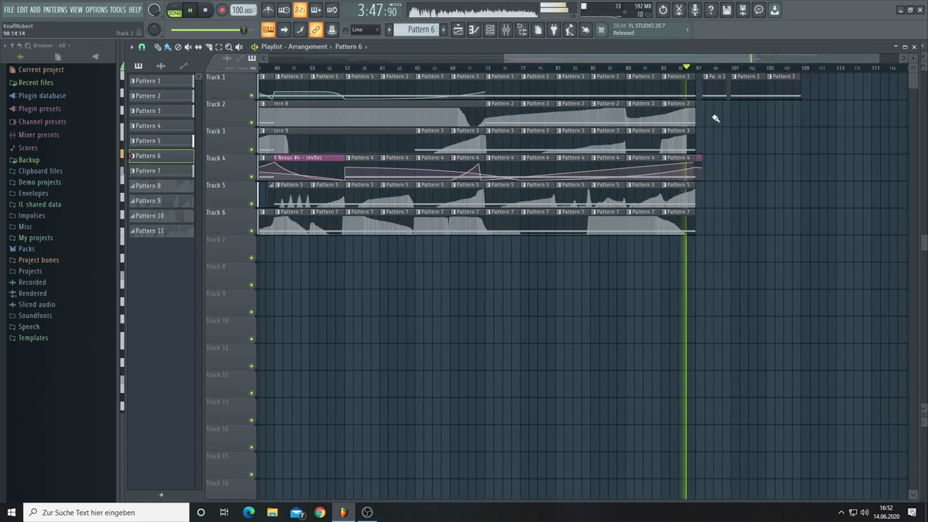
pyautogui.scroll(1, 698, 68)
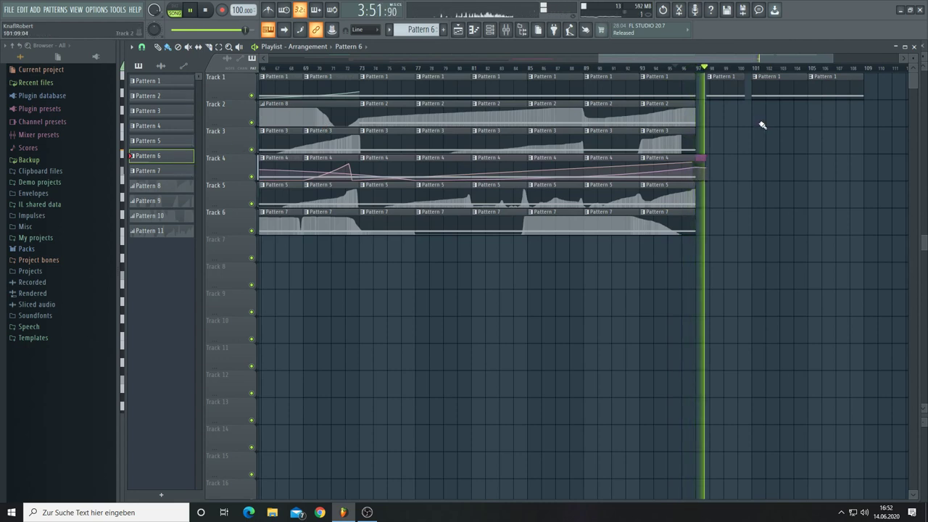
pyautogui.scroll(2, 749, 72)
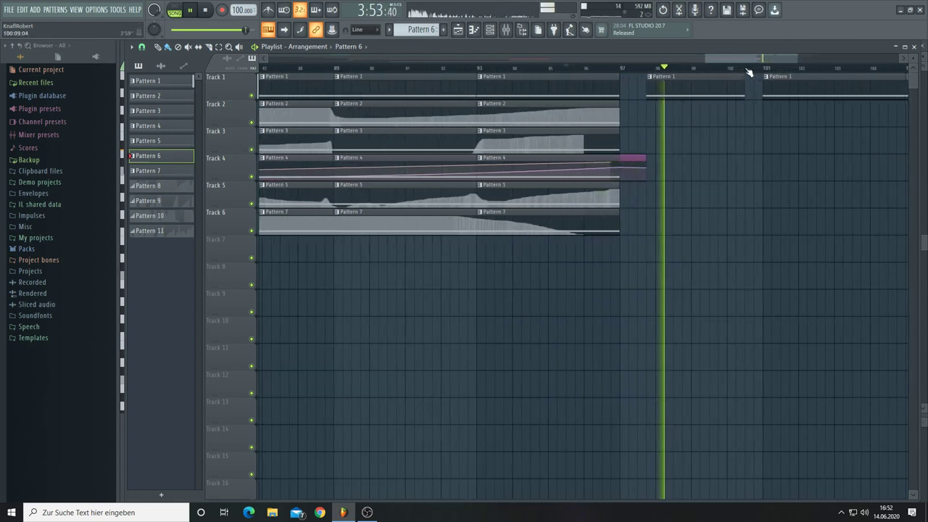
pyautogui.click(751, 119)
pyautogui.moveTo(756, 121); pyautogui.dragTo(760, 117)
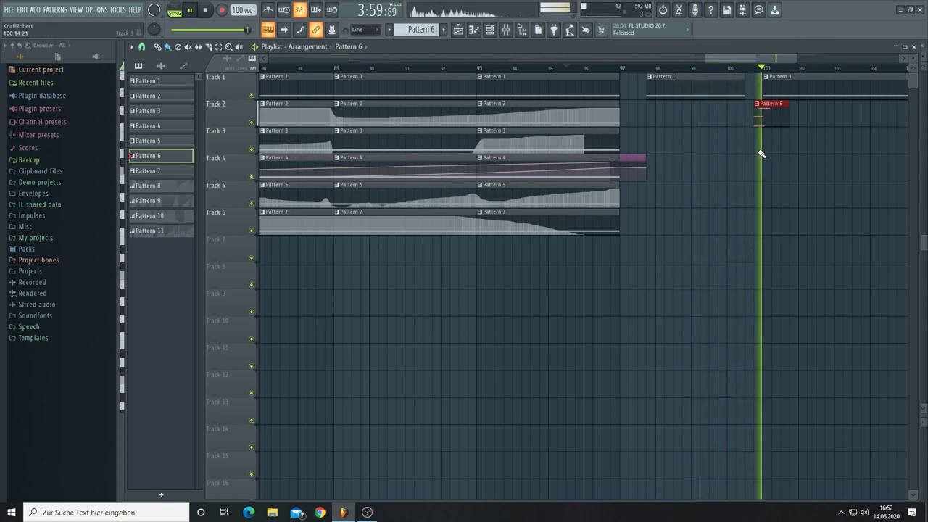
pyautogui.moveTo(762, 81); pyautogui.dragTo(868, 58)
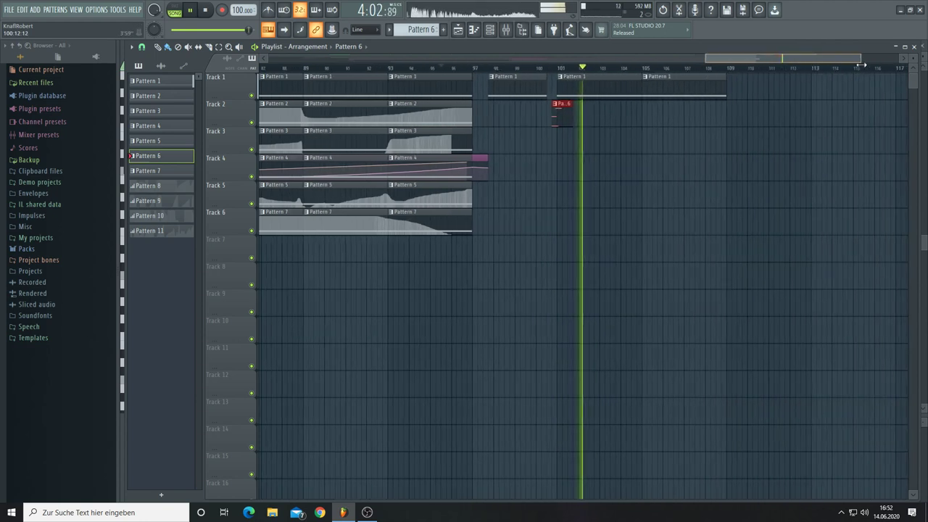
# Extend Track 1 with four consecutive Pattern 1 clips from bar 109 to bar 125
pyautogui.click(685, 83)
pyautogui.click(725, 88)
pyautogui.moveTo(726, 88); pyautogui.dragTo(902, 88)
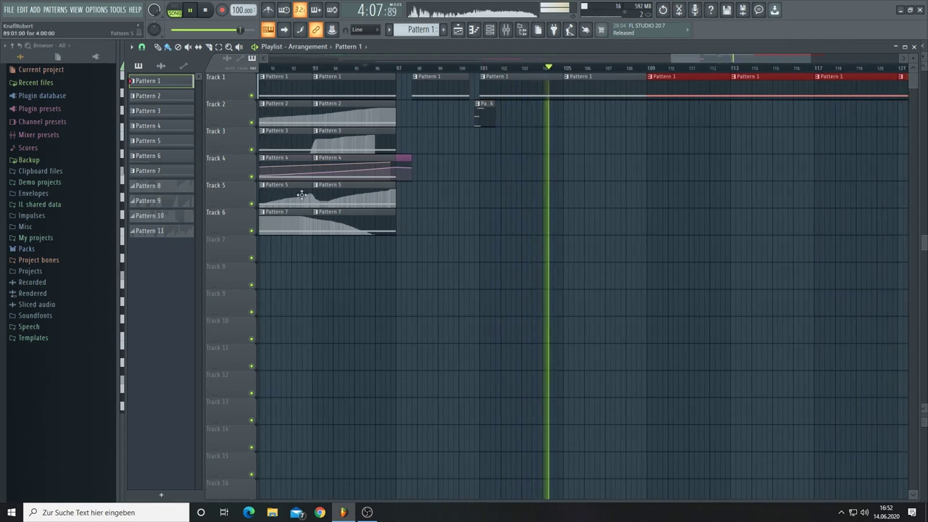
# Fill Track 6 with four consecutive Pattern 7 clips from bar 109 to bar 125
pyautogui.click(177, 171)
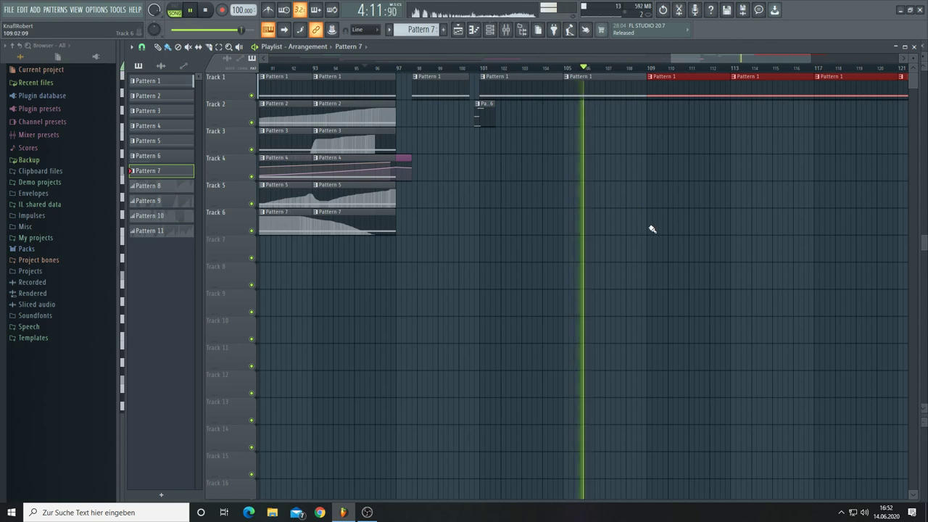
pyautogui.moveTo(650, 230); pyautogui.dragTo(876, 237)
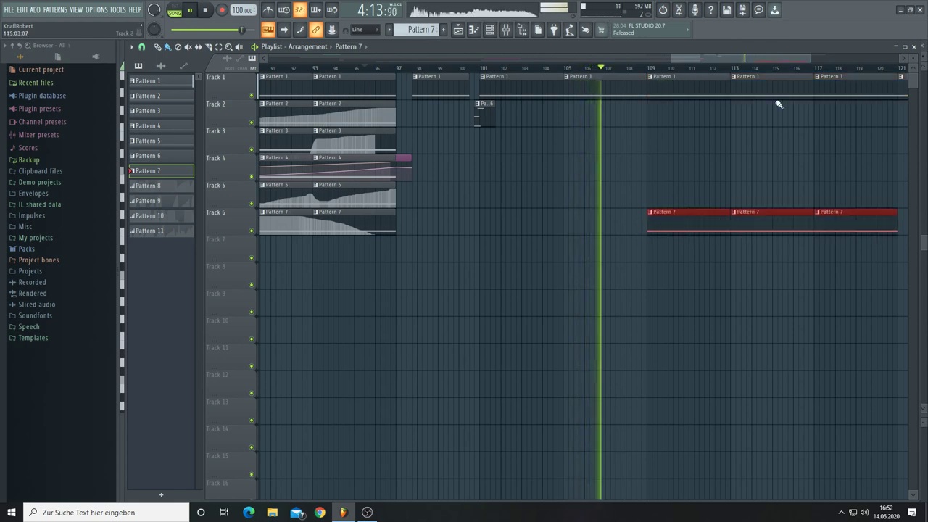
pyautogui.moveTo(804, 60); pyautogui.dragTo(859, 73)
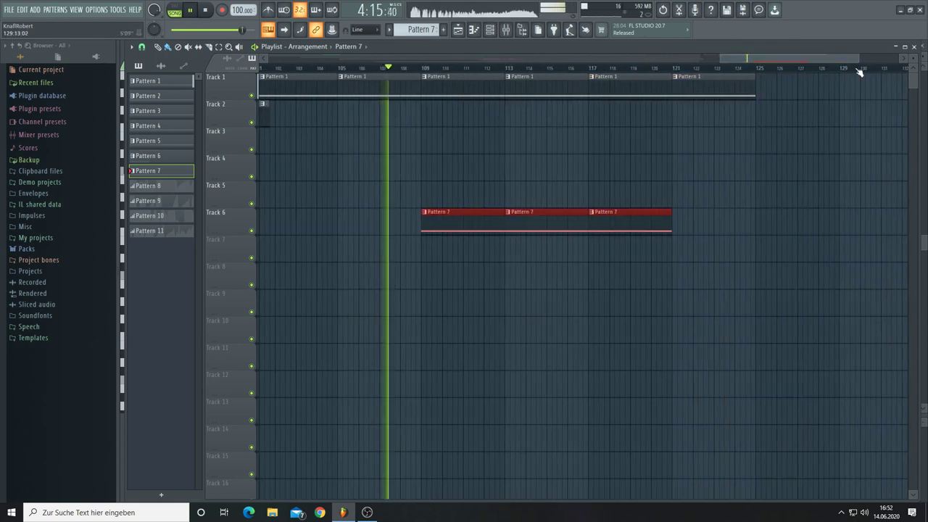
pyautogui.click(676, 228)
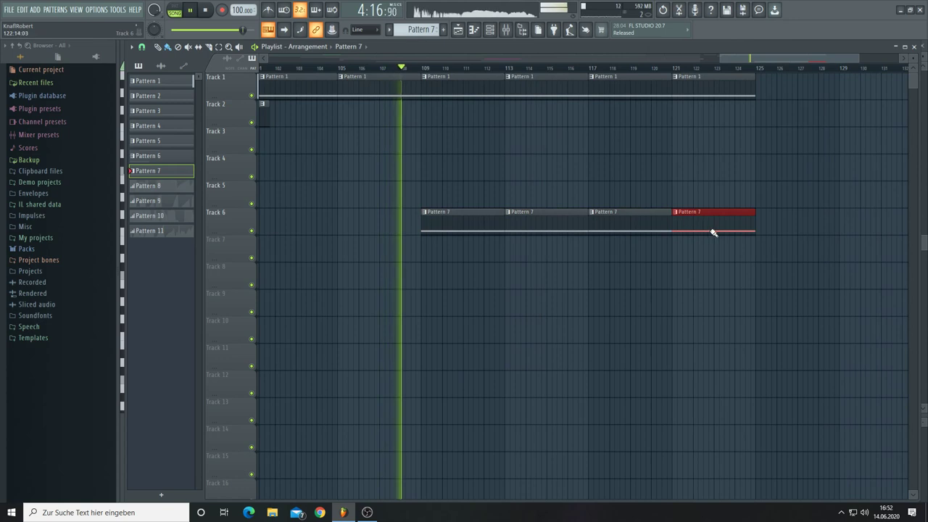
# Lay three consecutive Pattern 5 clips on Track 5 from bar 113 to bar 125, removing the misplaced Pattern 6 clip there
pyautogui.click(178, 158)
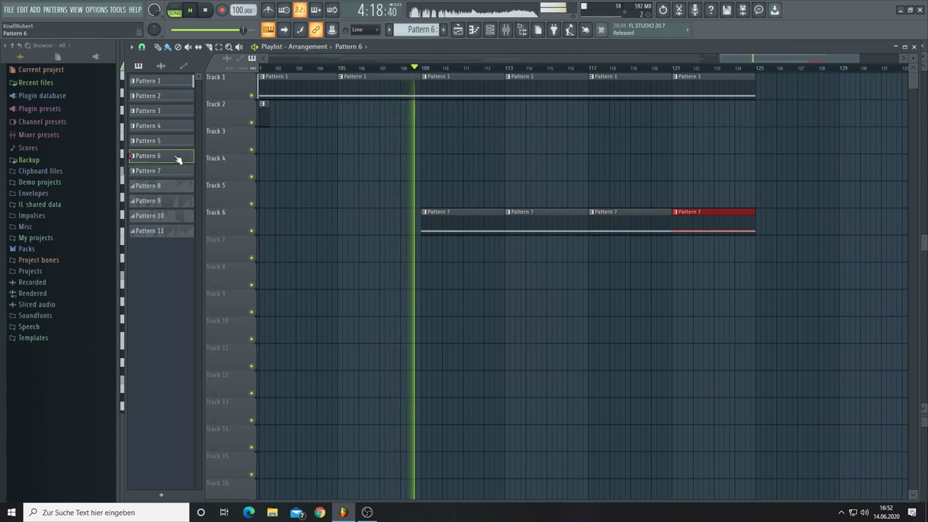
pyautogui.click(508, 200)
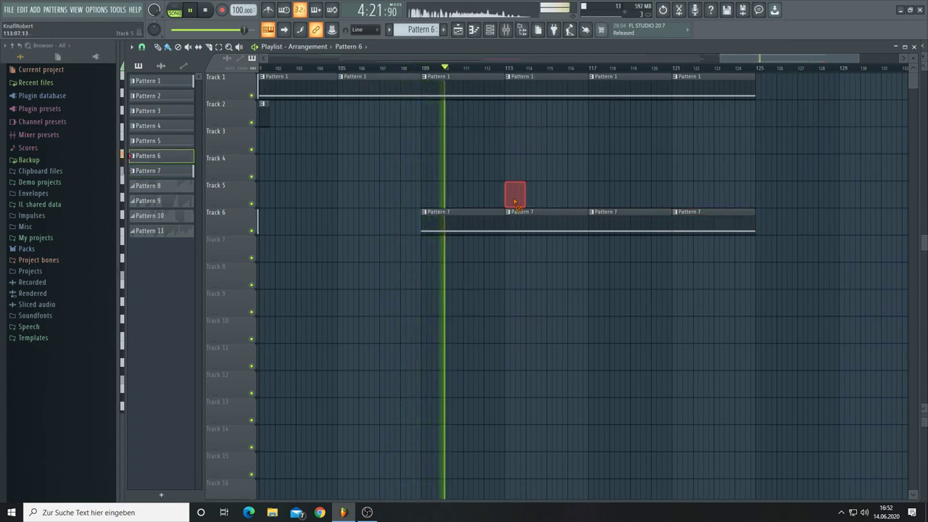
pyautogui.rightClick(510, 195)
pyautogui.click(177, 142)
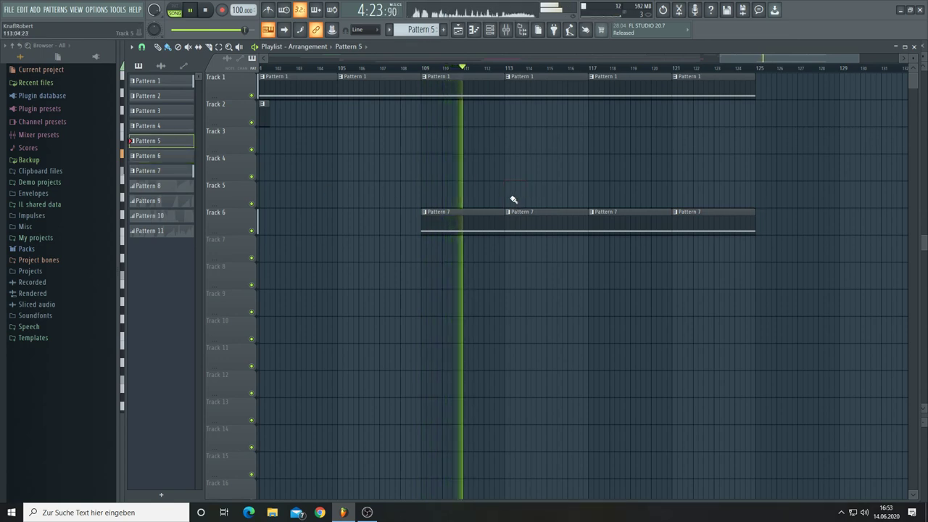
pyautogui.click(509, 200)
pyautogui.moveTo(548, 202); pyautogui.dragTo(718, 195)
# Try a Pattern 4 clip on Track 4 at bar 117 with the Pattern 5 clips from bar 117 removed
pyautogui.click(182, 127)
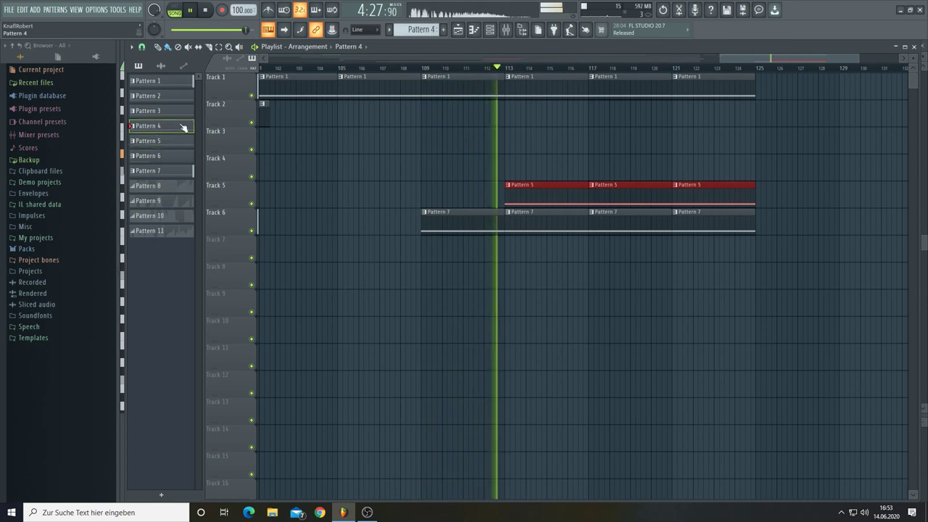
pyautogui.click(592, 174)
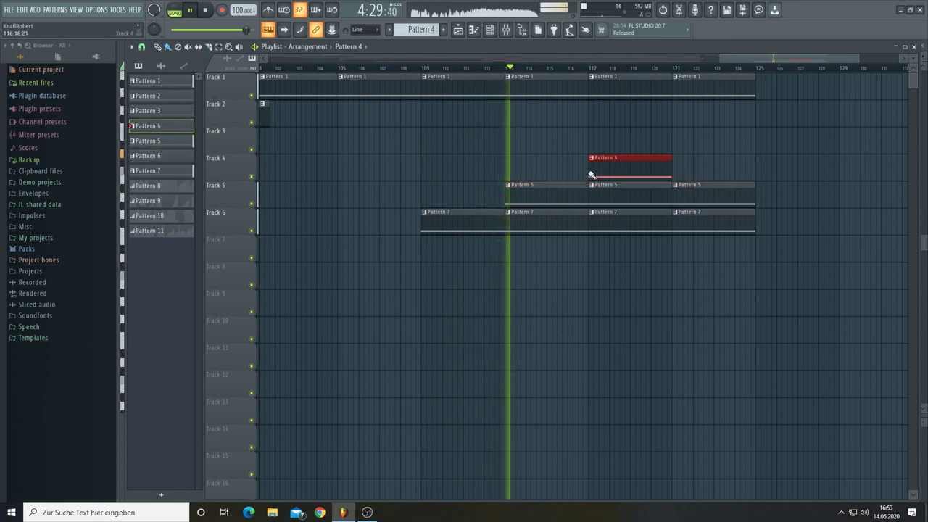
pyautogui.click(670, 176)
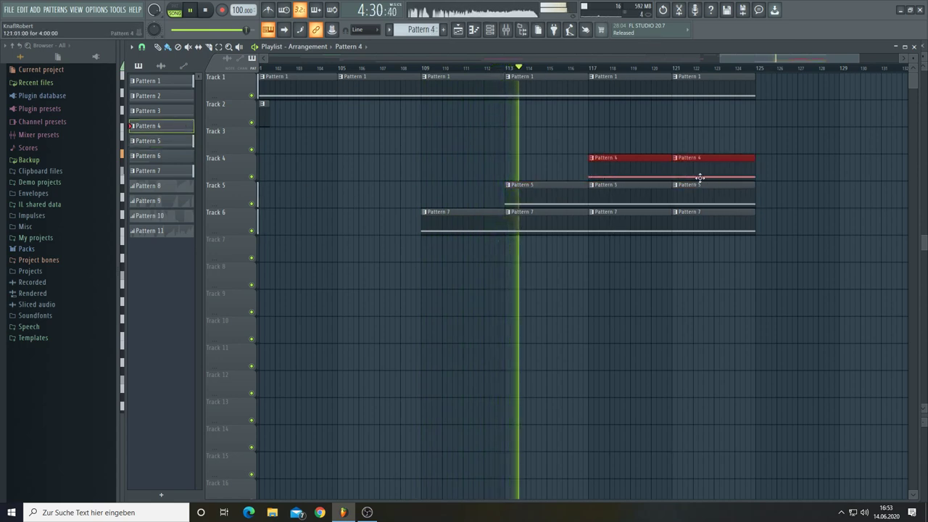
pyautogui.rightClick(610, 196)
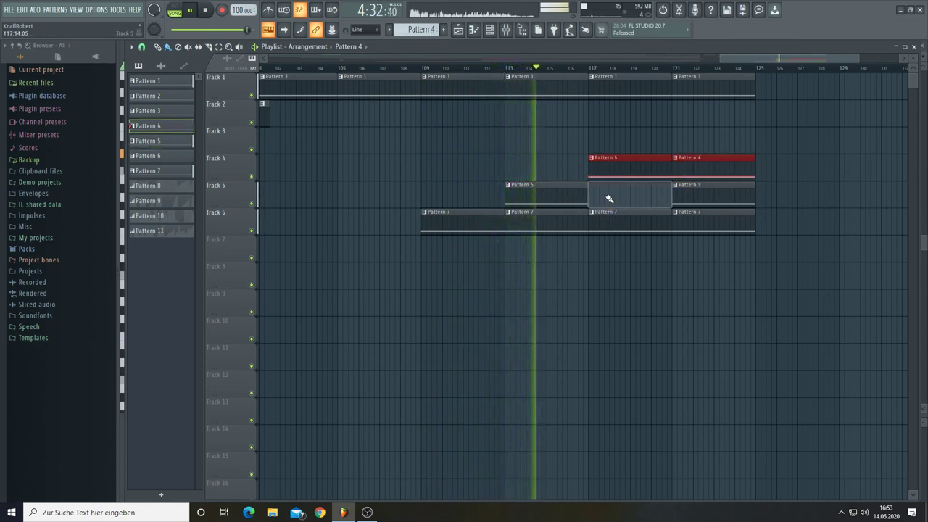
pyautogui.rightClick(687, 195)
pyautogui.rightClick(687, 171)
# Replace the Pattern 4 clip at bar 117 with Pattern 3 clips on Track 3 at bars 117 and 121
pyautogui.click(178, 110)
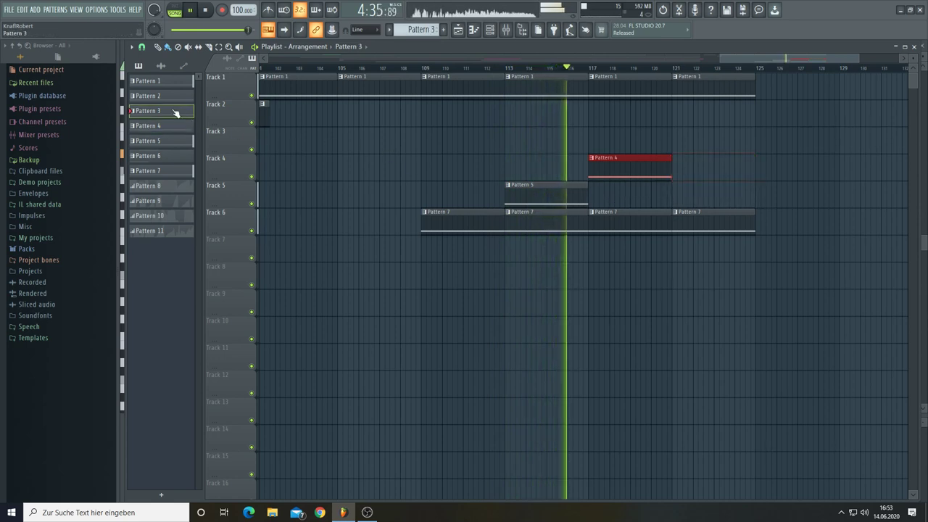
pyautogui.click(674, 141)
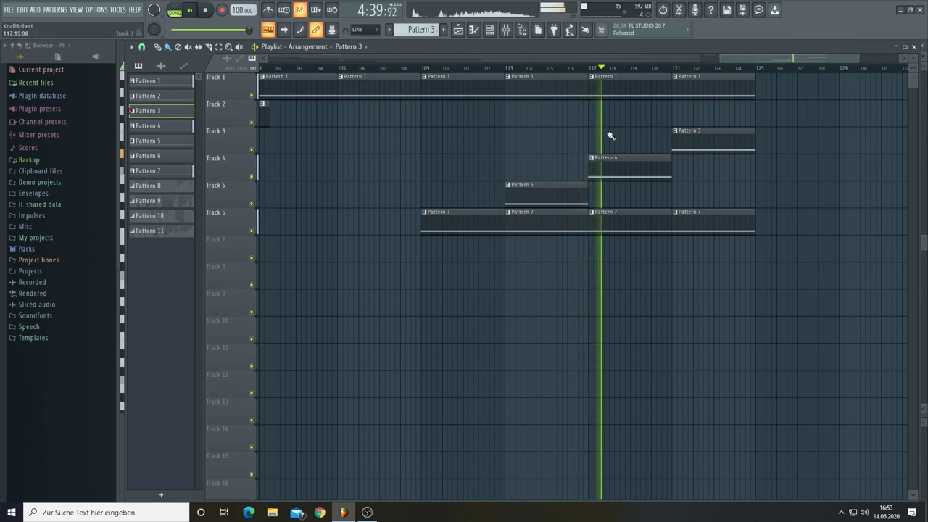
pyautogui.rightClick(609, 167)
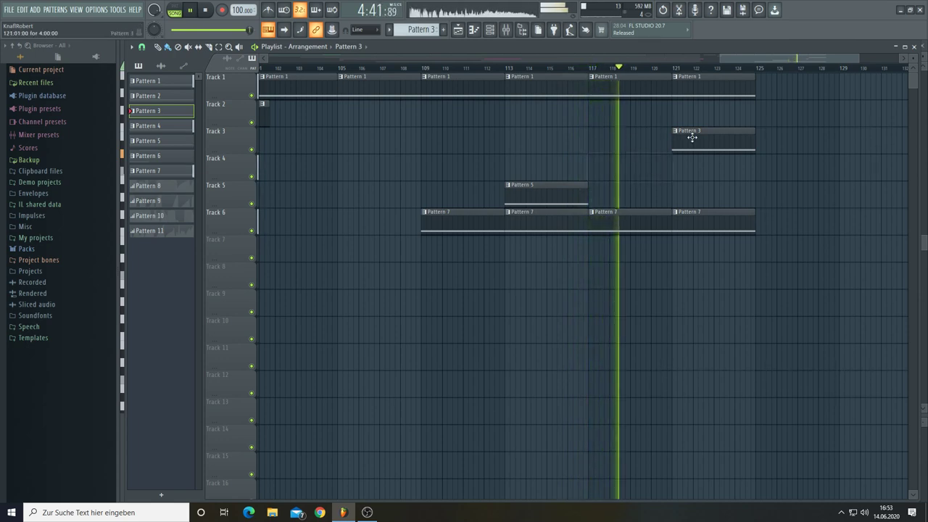
pyautogui.click(597, 137)
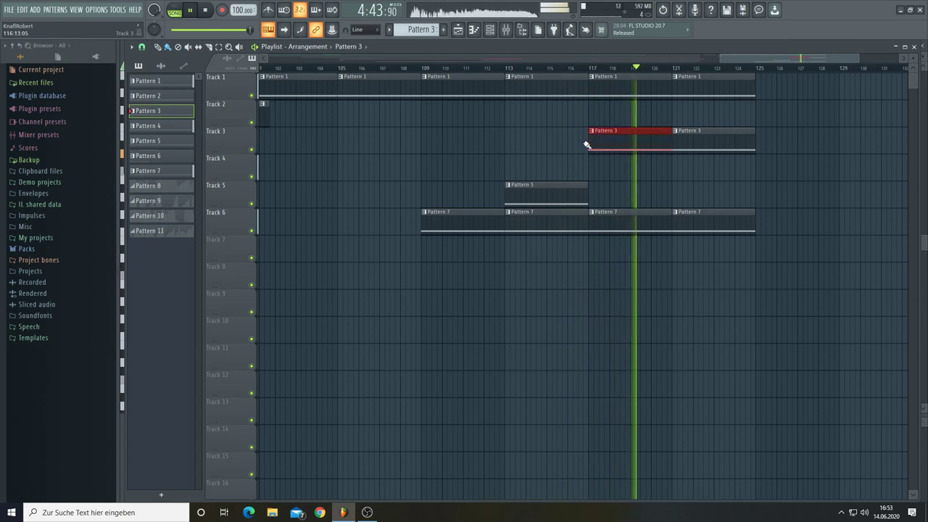
# Replay from bar 113 and add Pattern 5 clips on Track 5 at bars 117 and 121
pyautogui.click(505, 70)
pyautogui.click(555, 196)
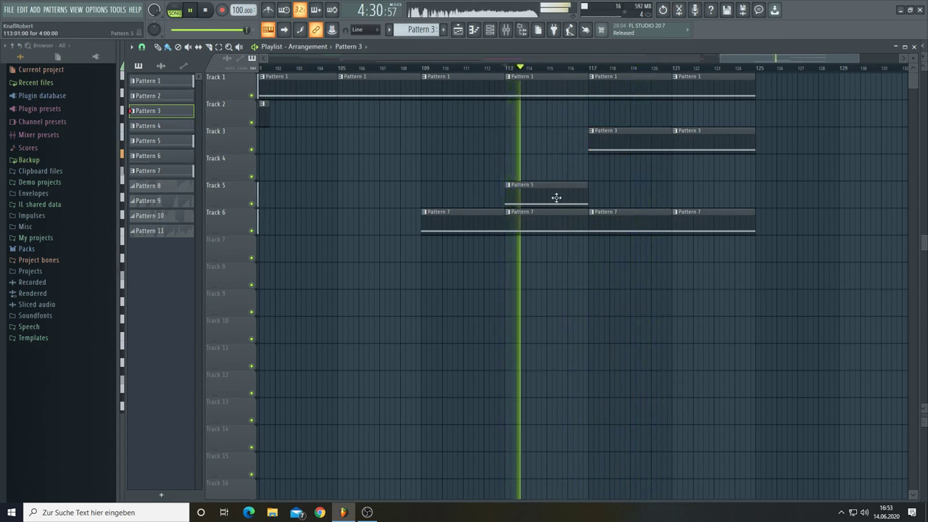
pyautogui.click(593, 199)
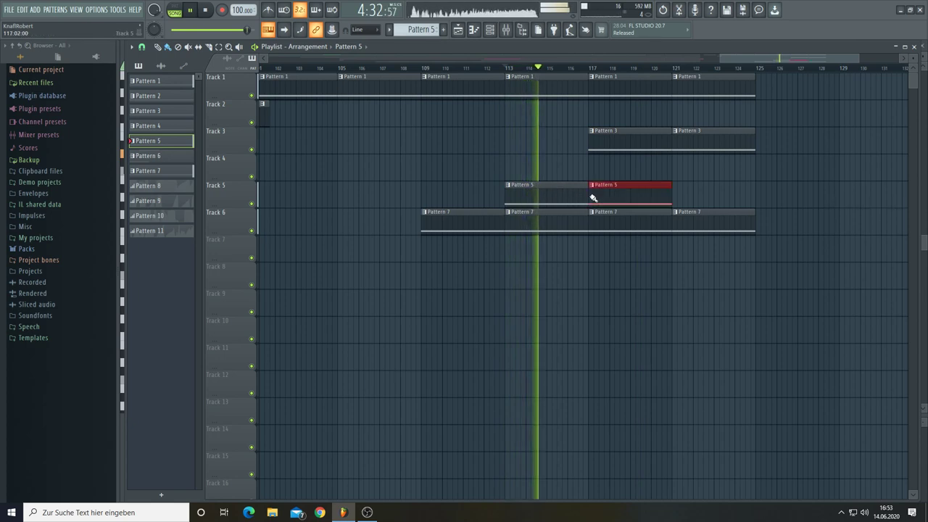
pyautogui.click(706, 201)
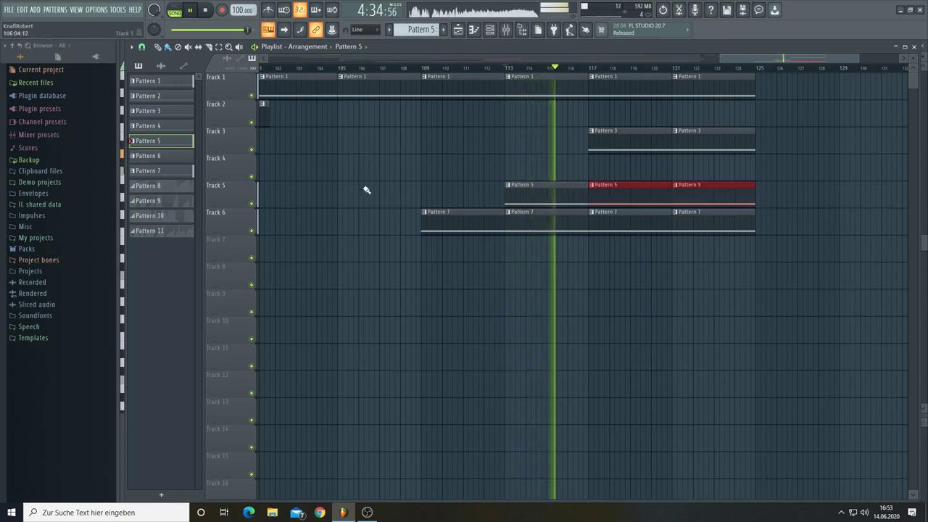
# Place two Pattern 4 clips on Track 4 and two Pattern 2 clips on Track 2, both from bar 125 to bar 133
pyautogui.click(158, 126)
pyautogui.click(760, 175)
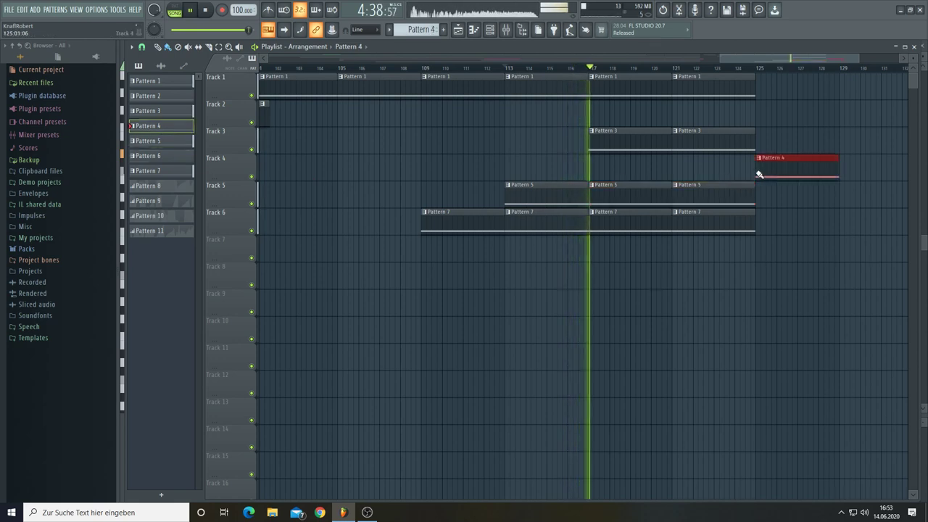
pyautogui.click(859, 177)
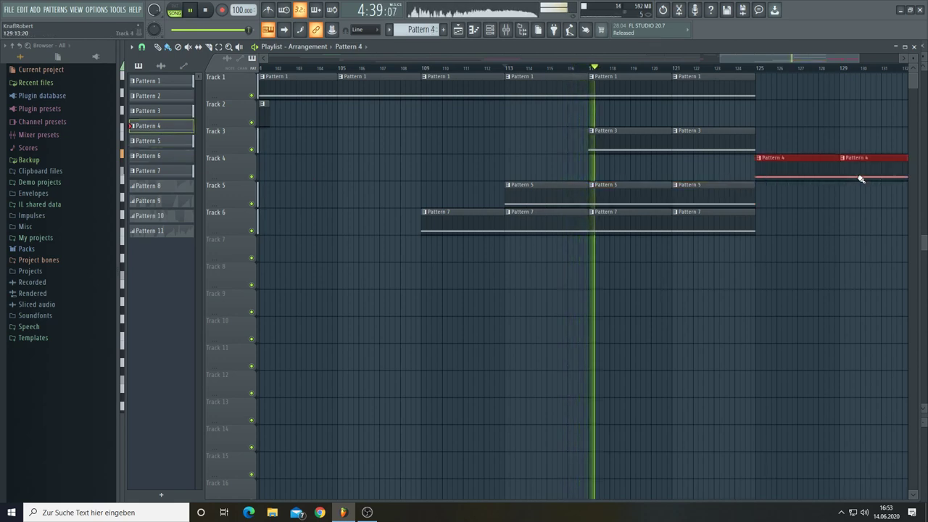
pyautogui.click(171, 96)
pyautogui.click(760, 116)
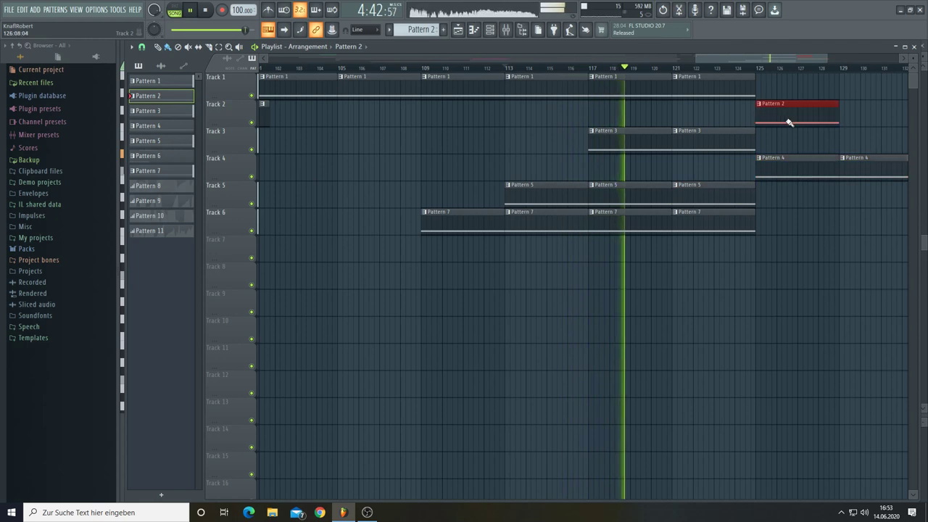
pyautogui.click(859, 116)
# Add Pattern 1 clips on Track 1 at bars 129 and 133, leaving bars 125 to 129 empty
pyautogui.moveTo(782, 55); pyautogui.dragTo(821, 56)
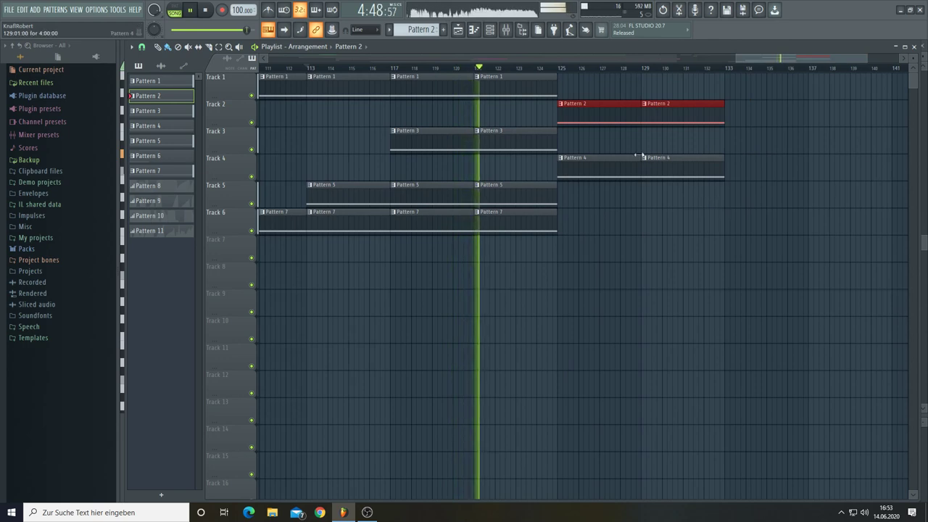
pyautogui.click(551, 83)
pyautogui.click(640, 94)
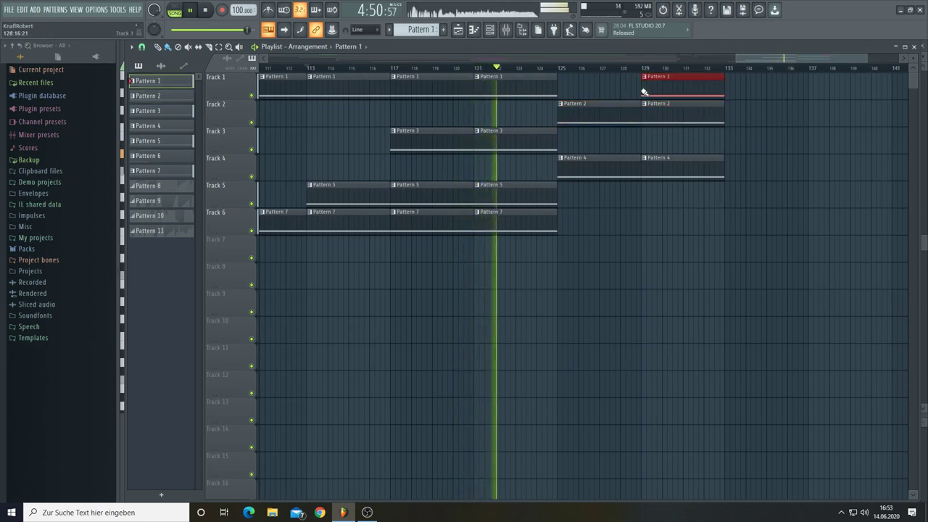
pyautogui.click(726, 95)
# Continue Track 2 with a Pattern 2 clip and Track 4 with a Pattern 4 clip at bar 133
pyautogui.click(718, 109)
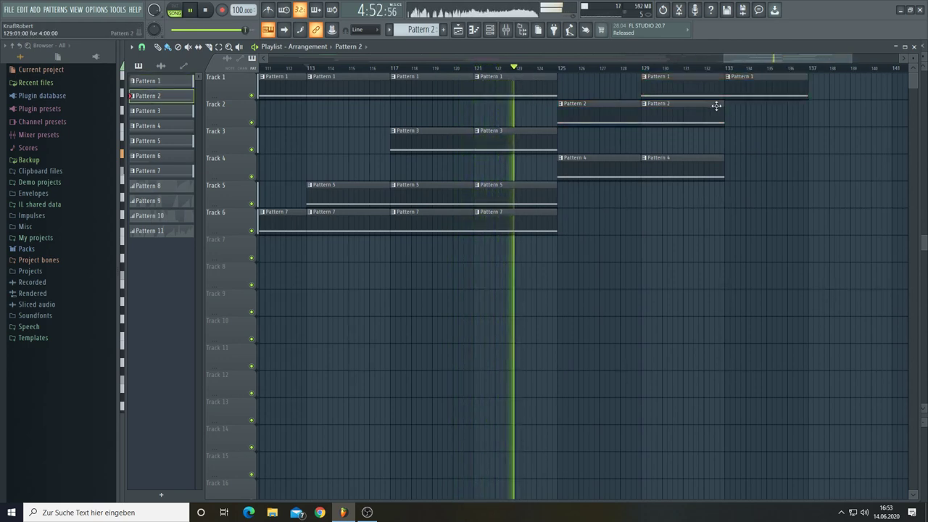
pyautogui.click(729, 116)
pyautogui.click(702, 157)
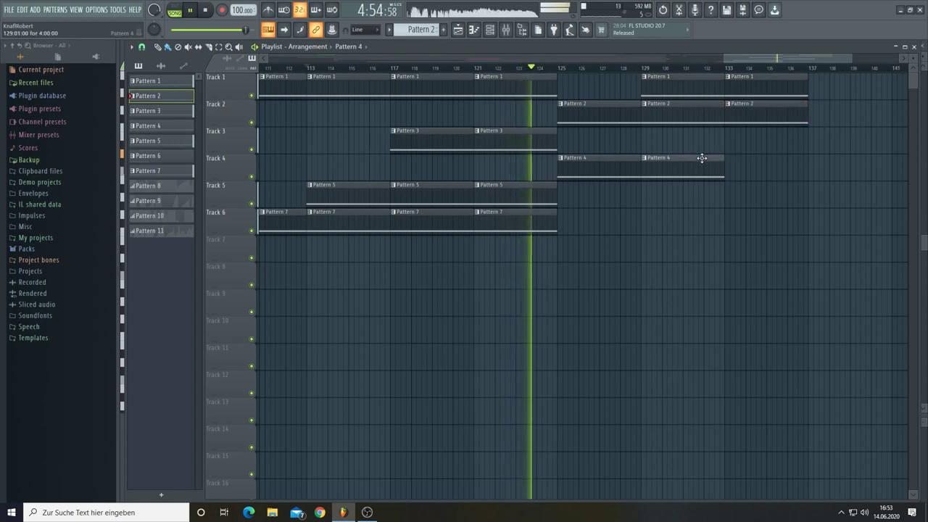
pyautogui.click(728, 163)
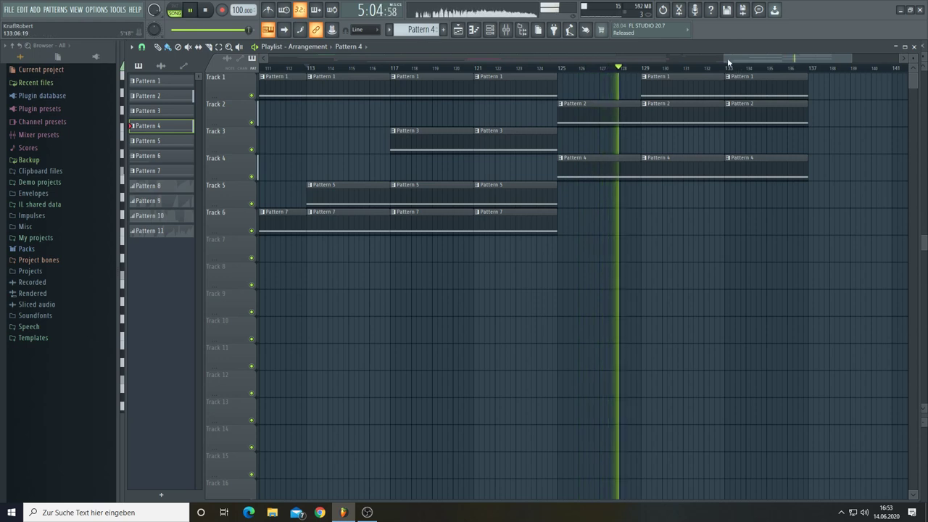
# Stretch the reFX Nexus #4 revDec automation clip on Track 4 to the end of the arrangement at bar 137
pyautogui.scroll(-3, 491, 73)
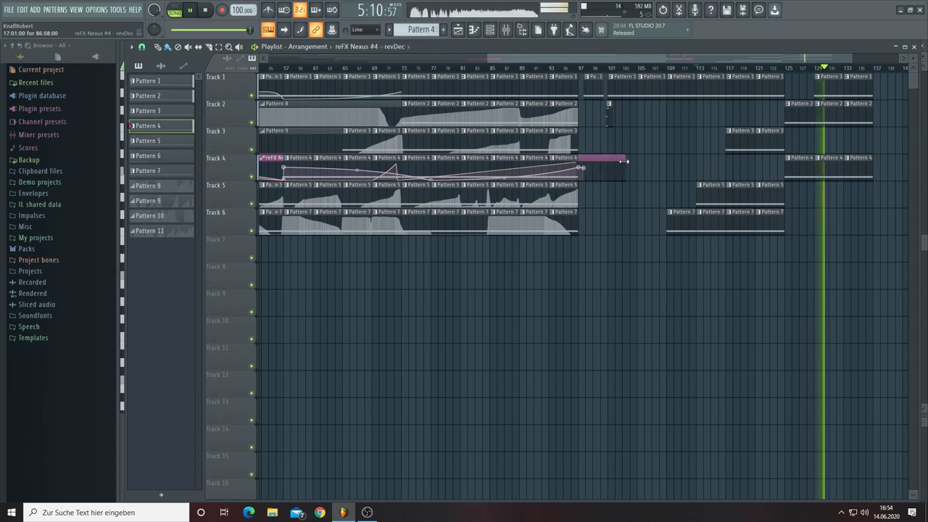
pyautogui.moveTo(625, 161); pyautogui.dragTo(623, 163)
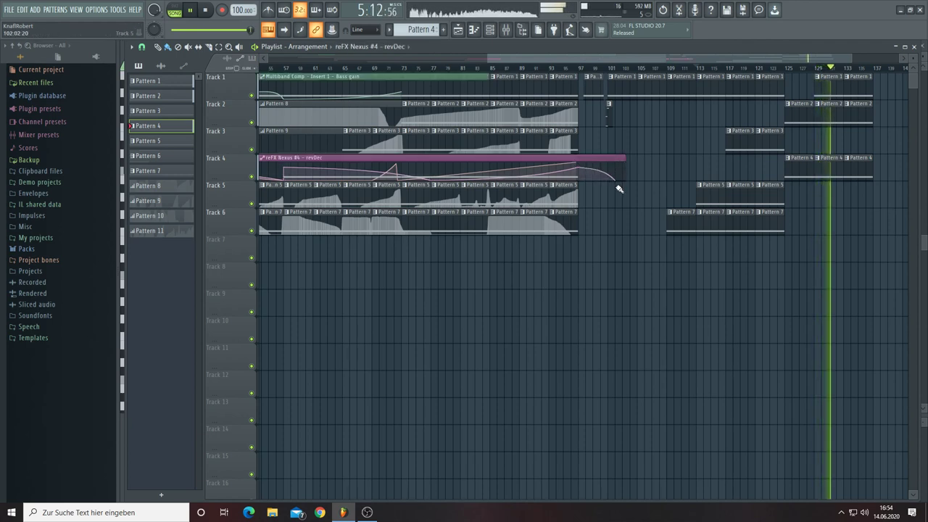
pyautogui.moveTo(623, 158); pyautogui.dragTo(875, 170)
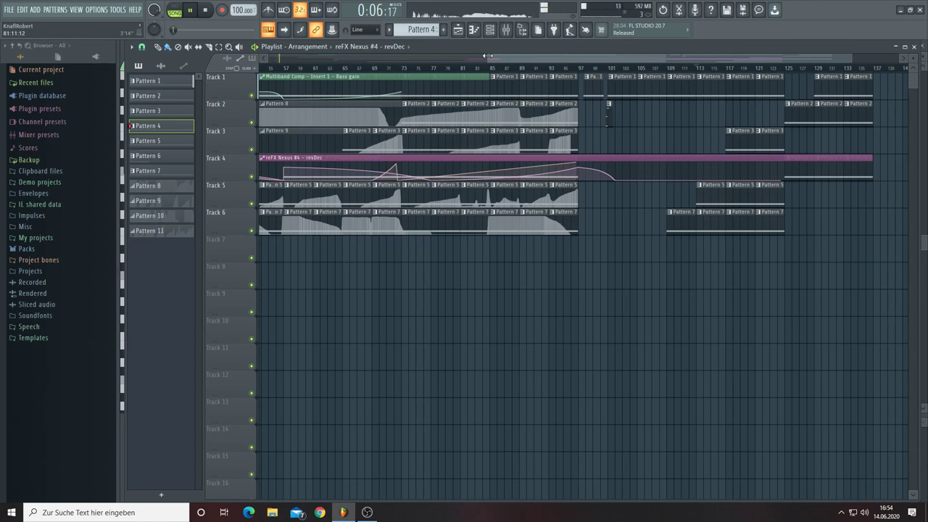
# Switch to the empty Pattern 12 and load the AT Short Atmos preset from XP Dark Planet in reFX Nexus #10
pyautogui.moveTo(487, 56); pyautogui.dragTo(192, 83)
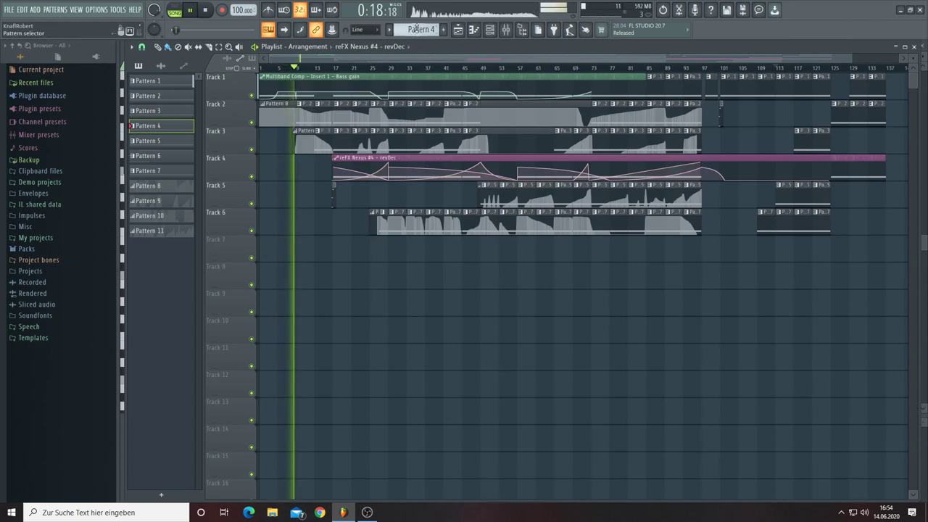
pyautogui.scroll(-4, 417, 29)
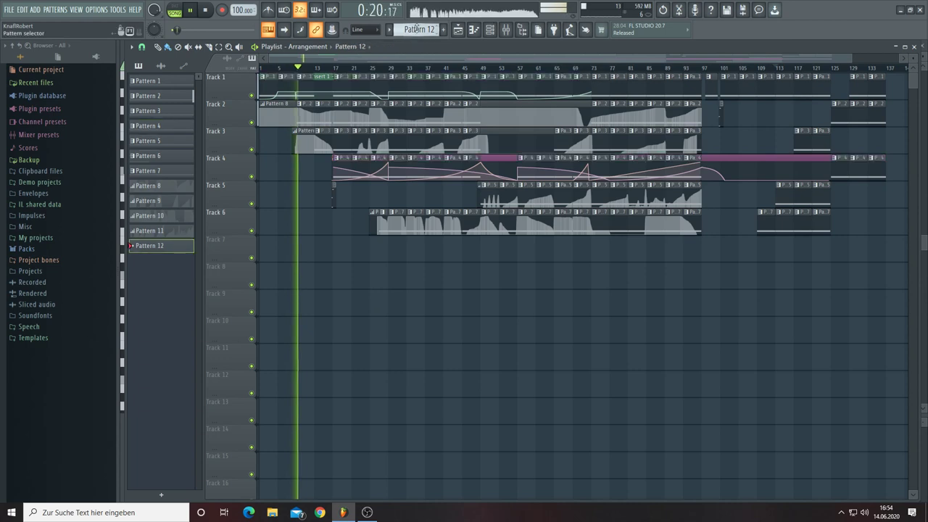
pyautogui.click(492, 29)
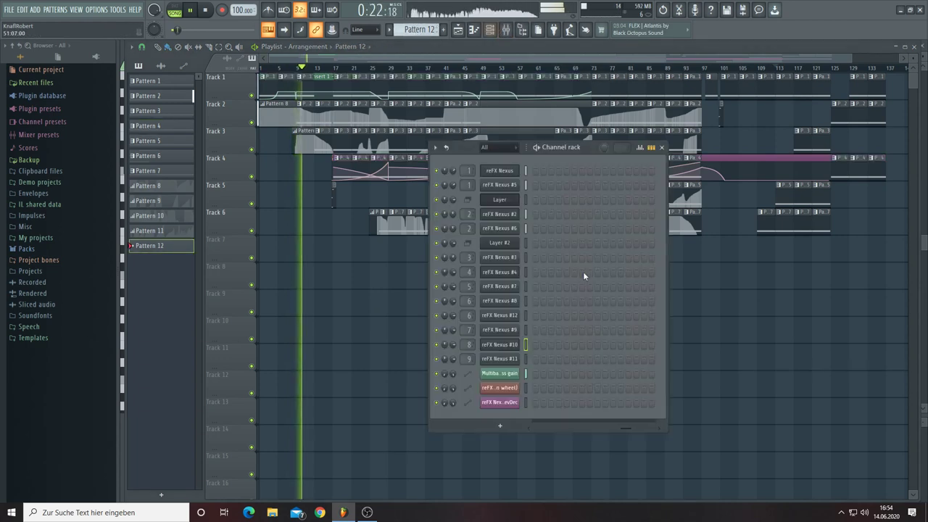
pyautogui.click(506, 346)
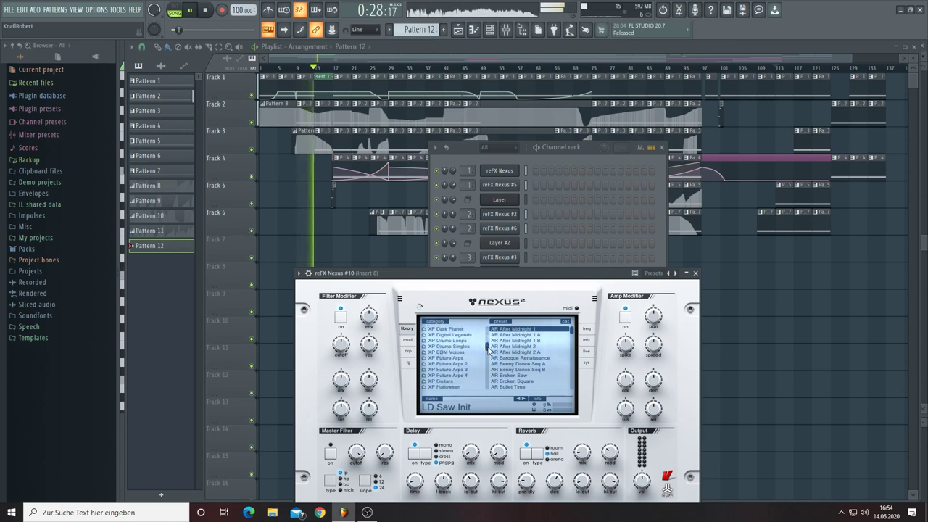
pyautogui.click(454, 330)
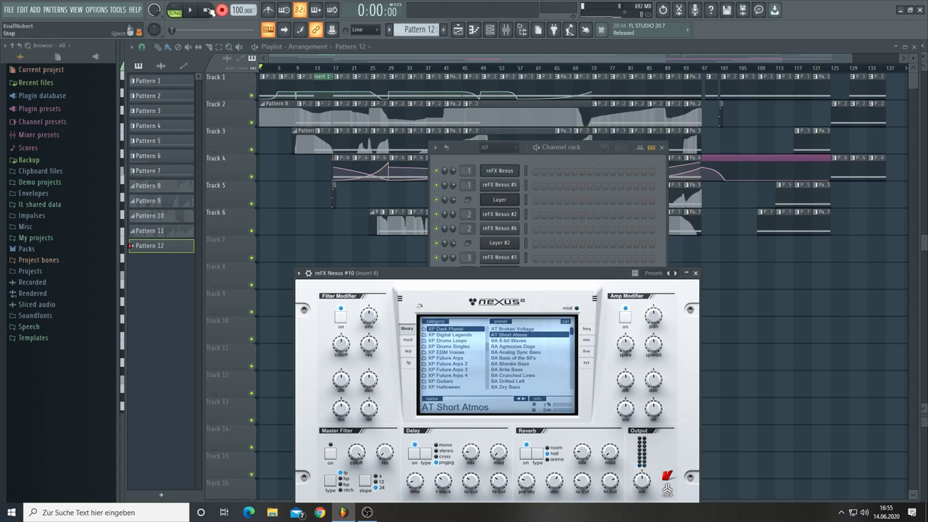
# Record a live take of the AT Short Atmos sound into Pattern 12 from bar 1 to about bar 29, and disarm recording
pyautogui.press('space')
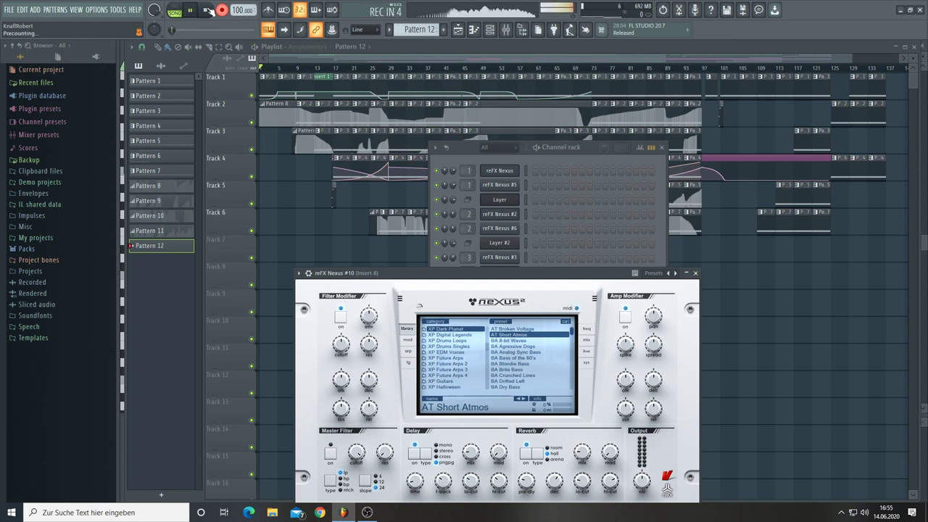
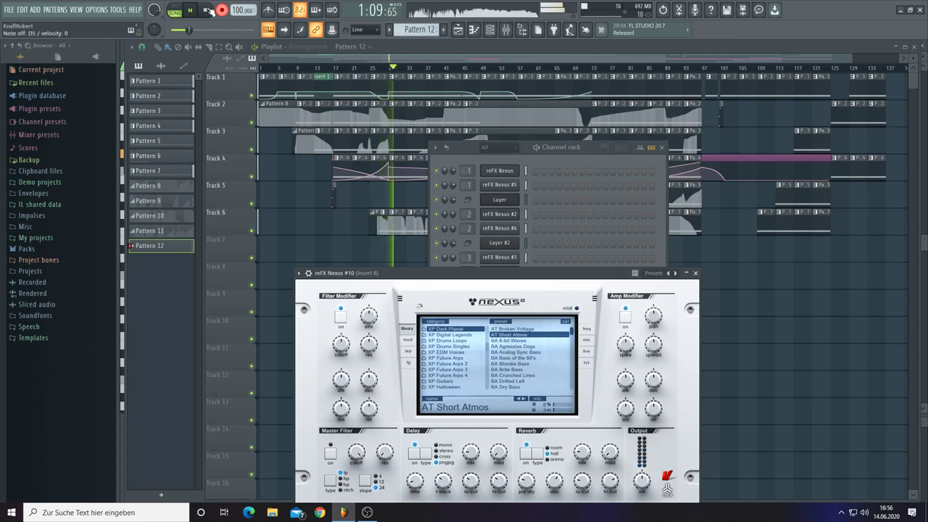
pyautogui.click(208, 10)
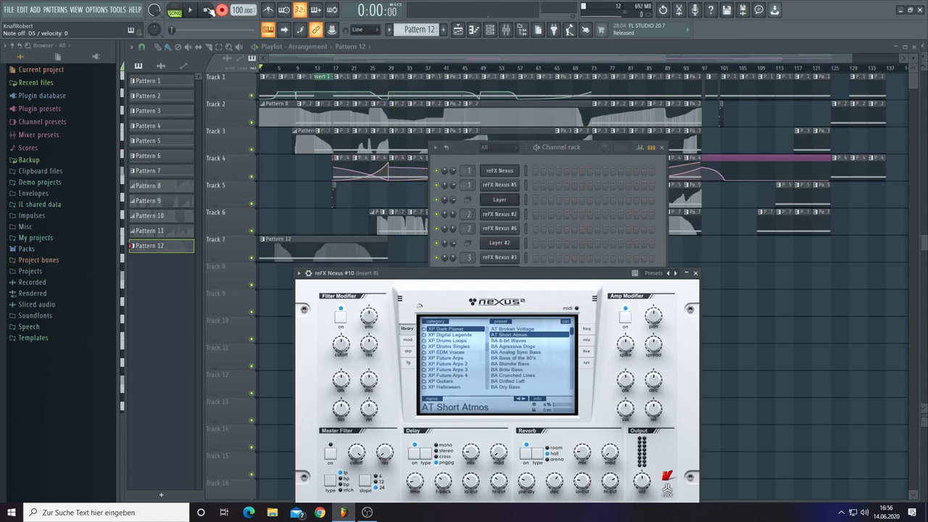
pyautogui.click(222, 9)
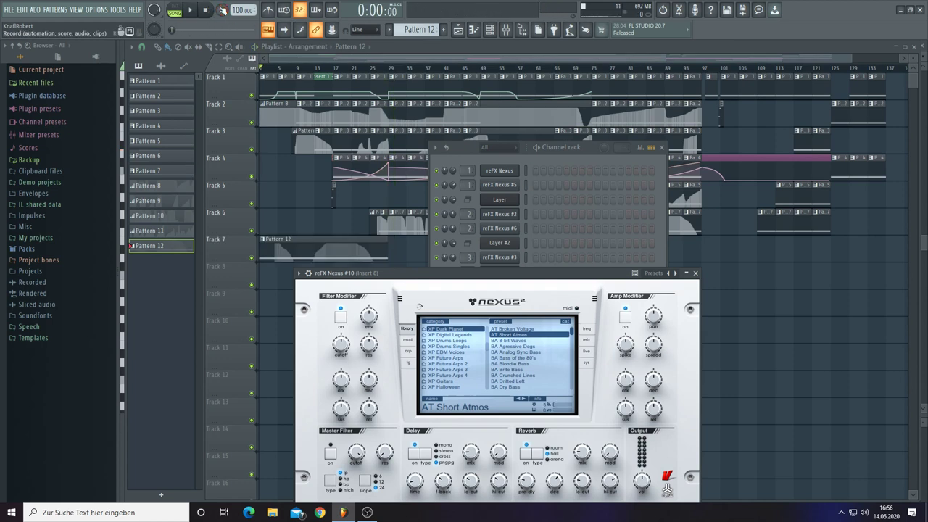
# Lower the output volume of reFX Nexus #10 to 44 and play the song to check the level
pyautogui.moveTo(491, 274); pyautogui.dragTo(719, 211)
pyautogui.moveTo(870, 420)
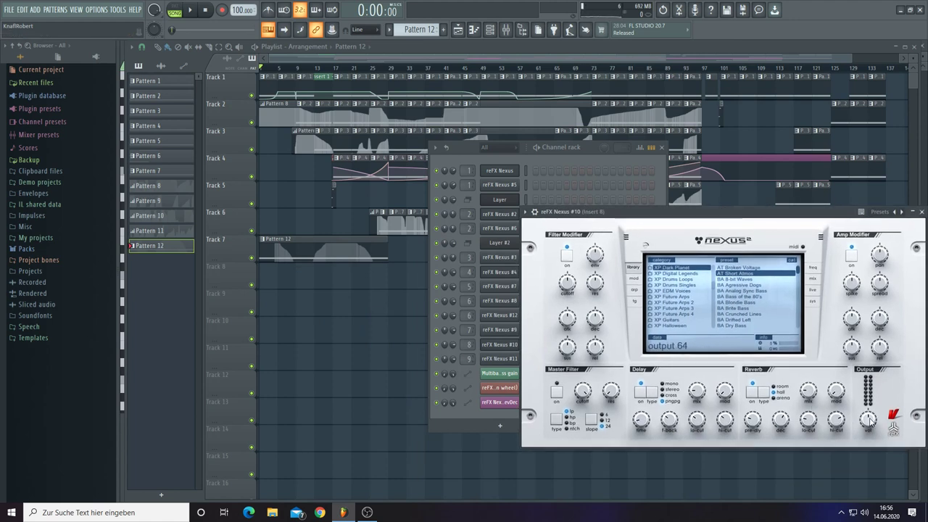
pyautogui.moveTo(872, 432); pyautogui.dragTo(875, 437)
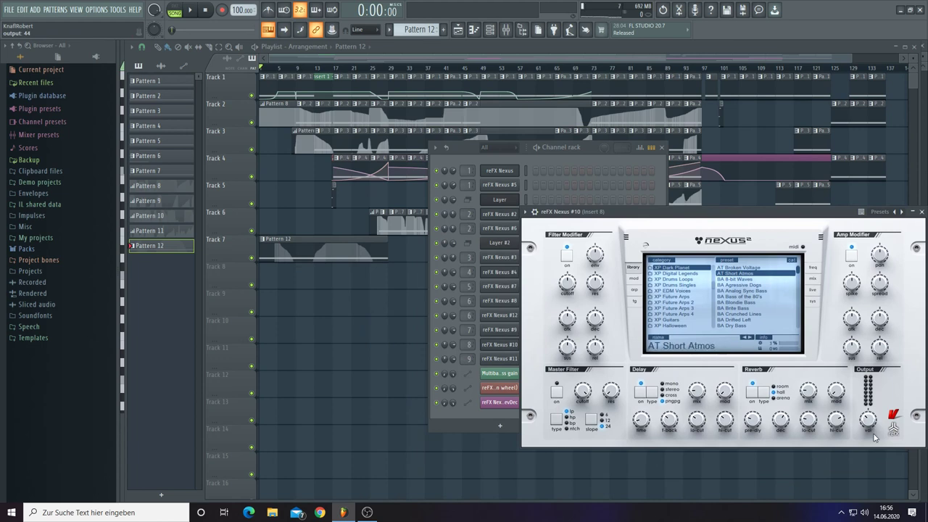
pyautogui.press('space')
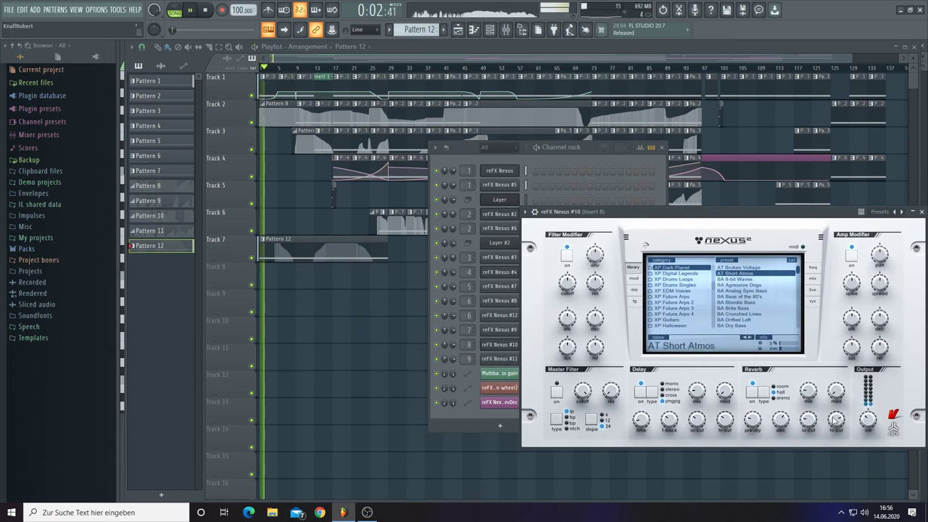
pyautogui.scroll(-4, 868, 421)
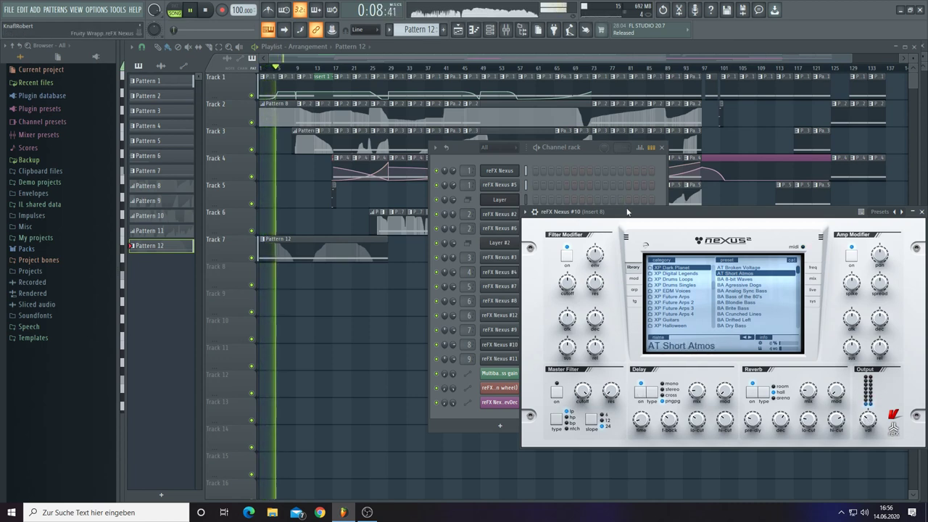
pyautogui.moveTo(627, 210); pyautogui.dragTo(660, 229)
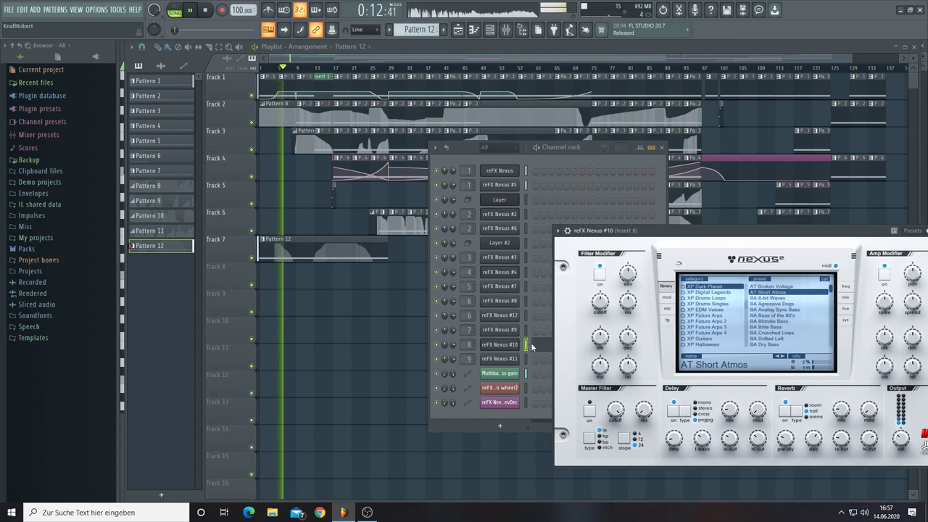
# Set the transpose of reFX Nexus #10 to +1 in its system settings, replay the song from the start, and return to the preset library
pyautogui.click(510, 345)
pyautogui.click(511, 346)
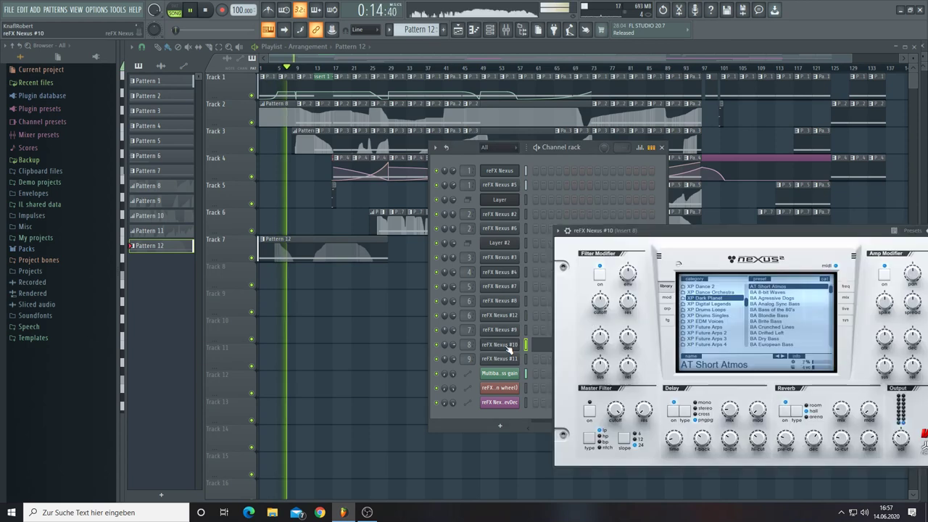
pyautogui.press('space')
pyautogui.click(845, 320)
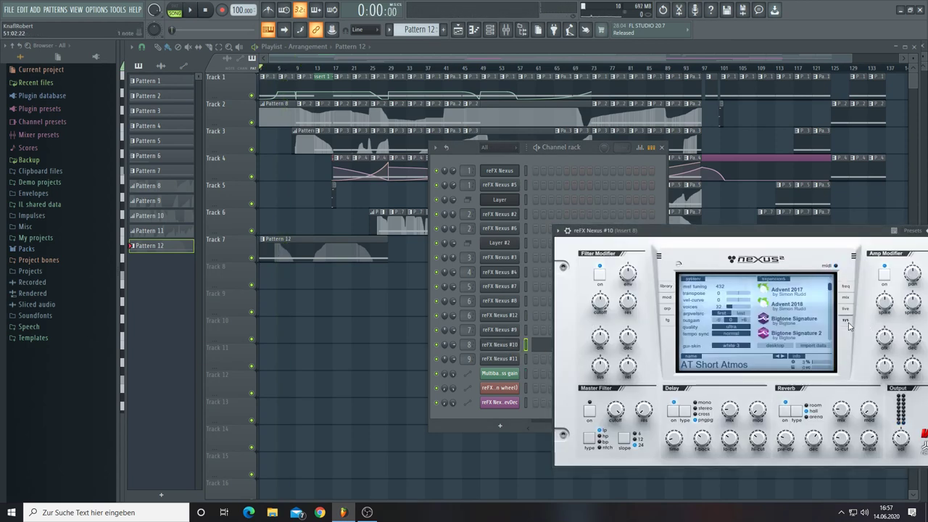
pyautogui.press('space')
pyautogui.press('space')
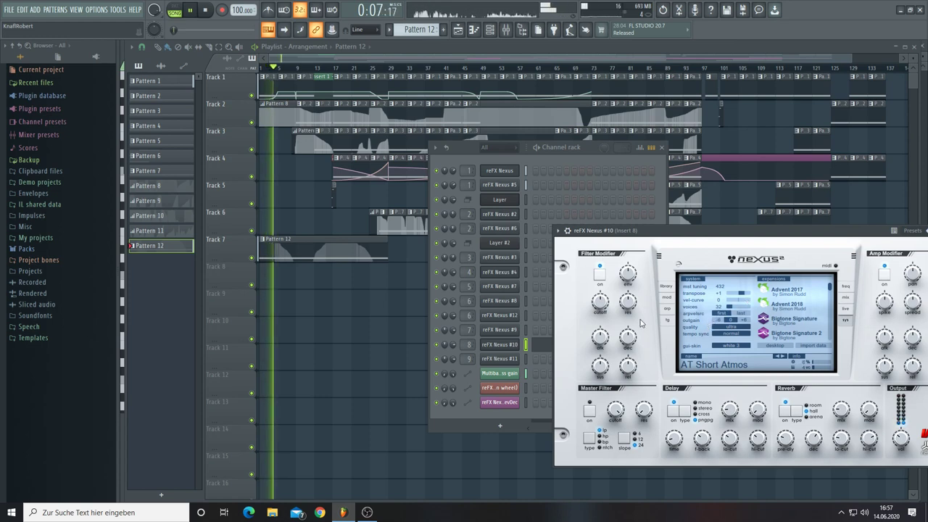
pyautogui.click(666, 289)
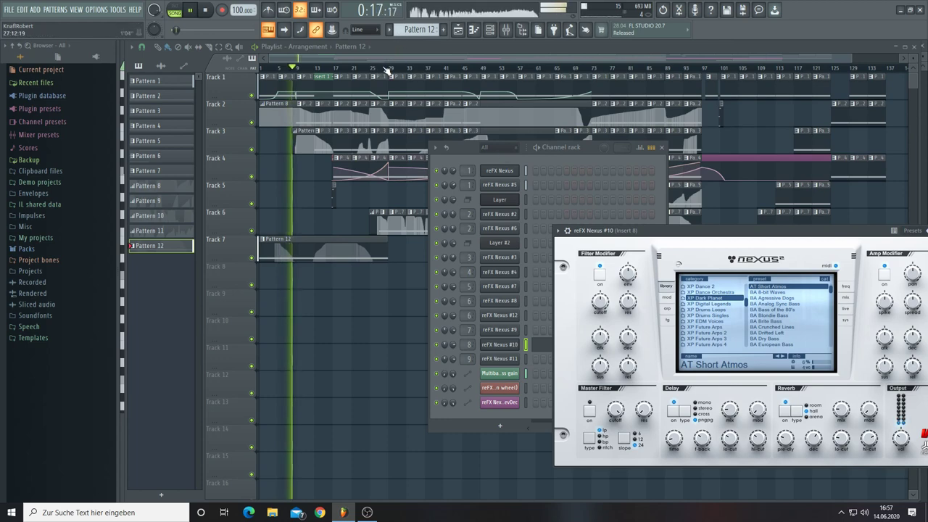
# Play the song from the start and examine how the Pattern 12 clip on Track 7 sits against the other tracks and automation
pyautogui.scroll(2, 387, 70)
pyautogui.scroll(3, 387, 70)
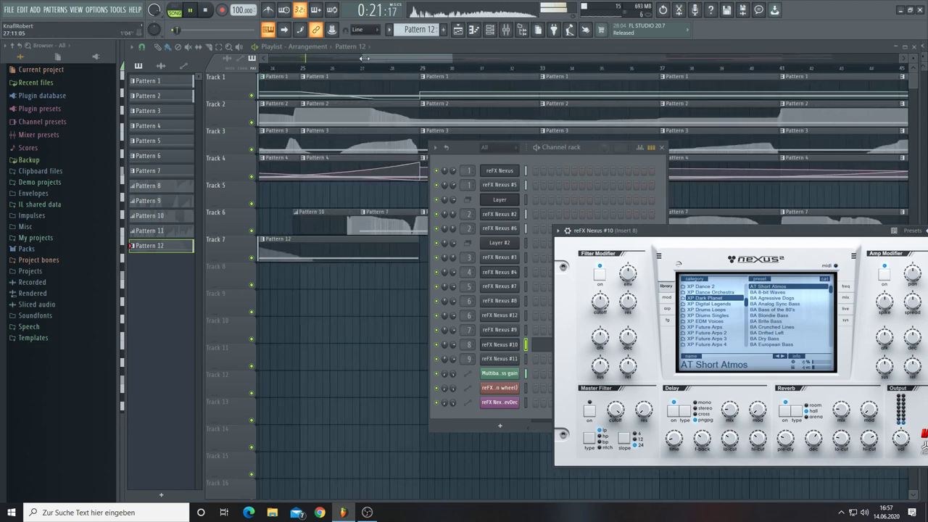
pyautogui.moveTo(365, 58); pyautogui.dragTo(307, 58)
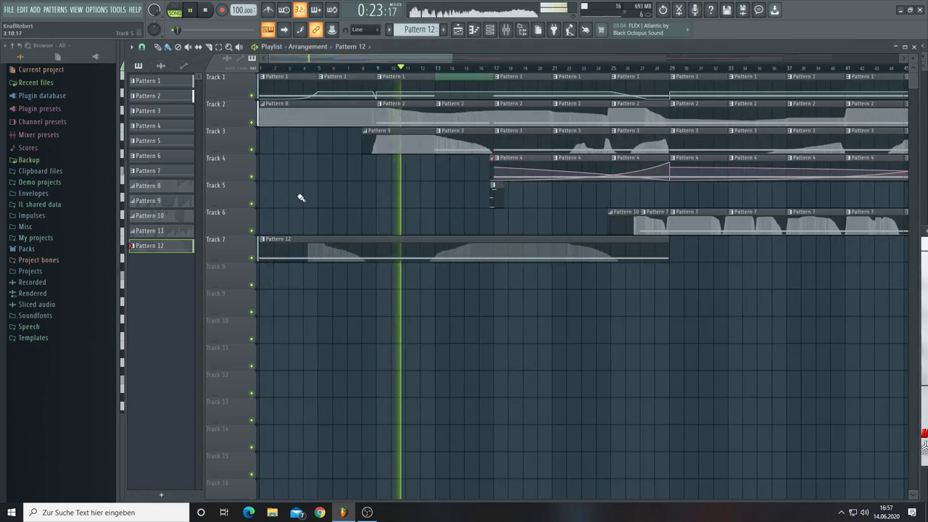
pyautogui.moveTo(453, 57); pyautogui.dragTo(738, 45)
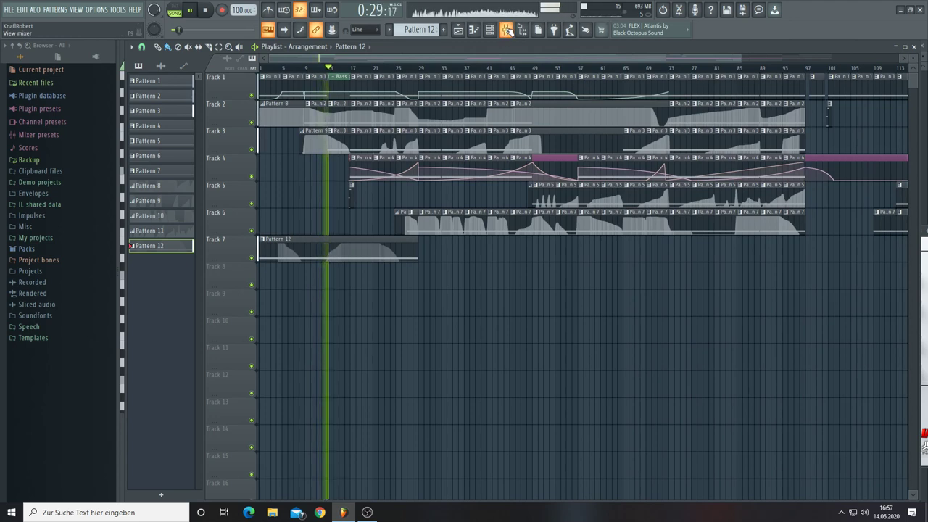
pyautogui.click(337, 79)
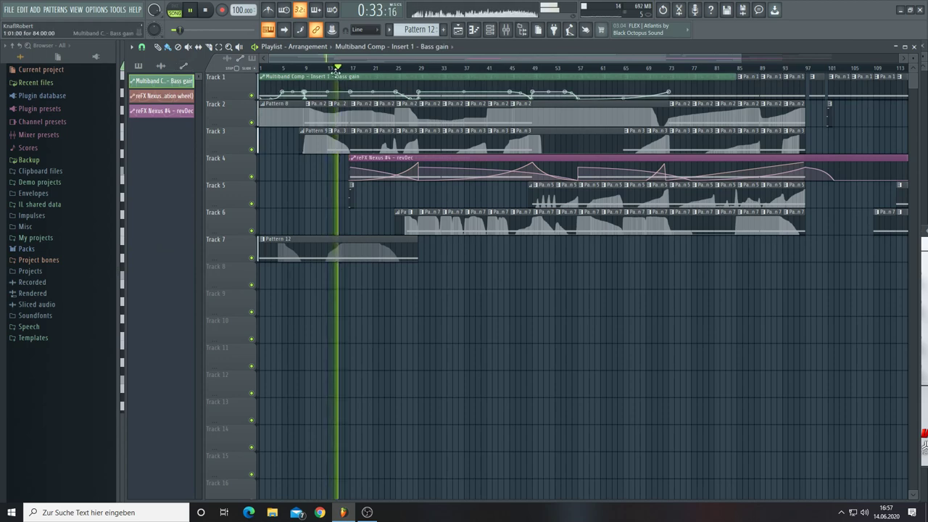
pyautogui.scroll(3, 340, 72)
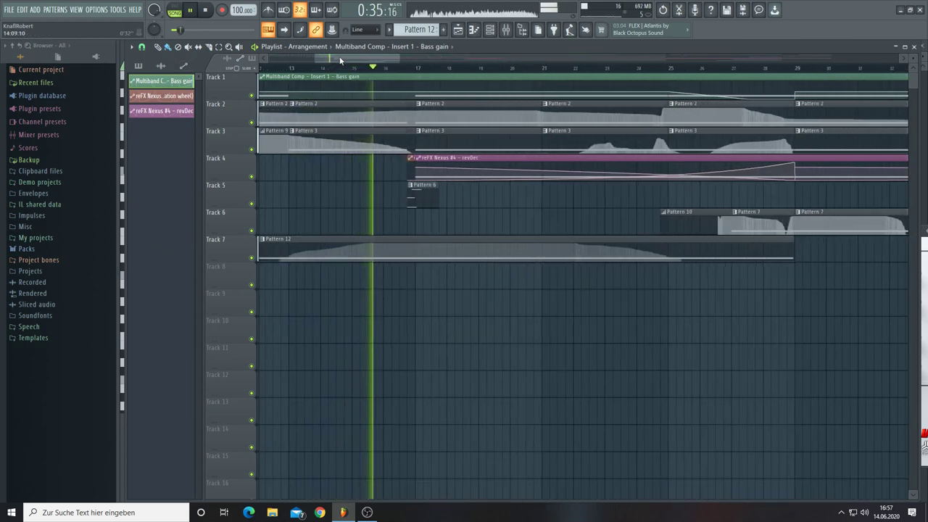
pyautogui.scroll(3, 381, 83)
pyautogui.press('space')
pyautogui.press('space')
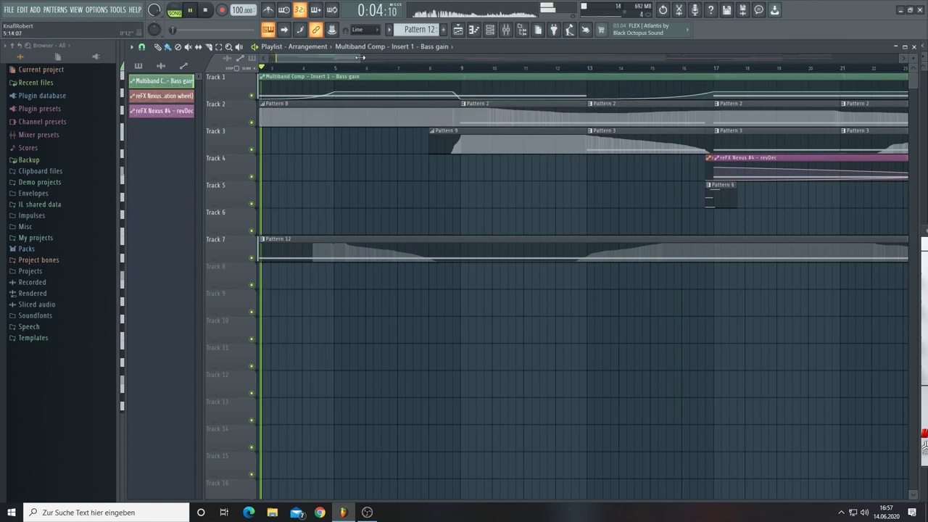
pyautogui.moveTo(362, 61); pyautogui.dragTo(380, 50)
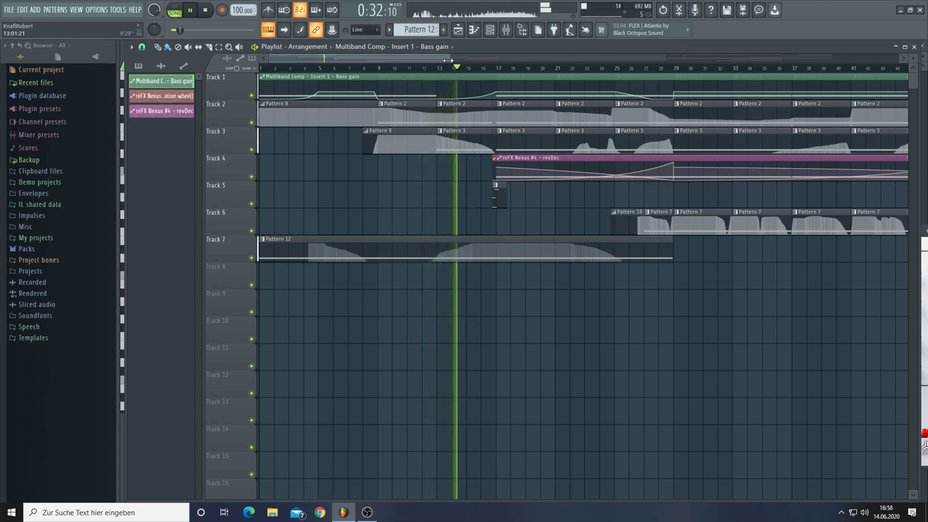
pyautogui.moveTo(447, 60); pyautogui.dragTo(826, 82)
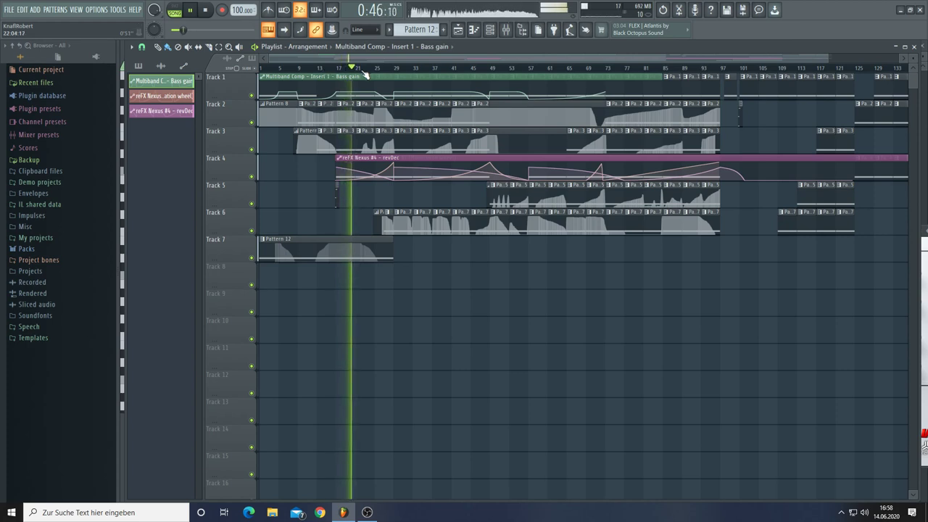
# Lower the volume of mixer track Insert 4 to about -1.3 dB during playback and close the mixer
pyautogui.click(504, 32)
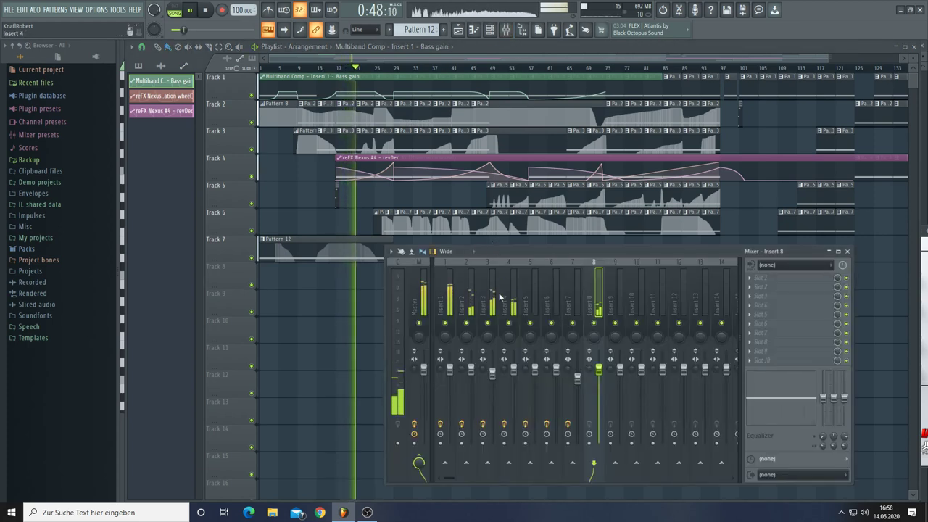
pyautogui.click(514, 310)
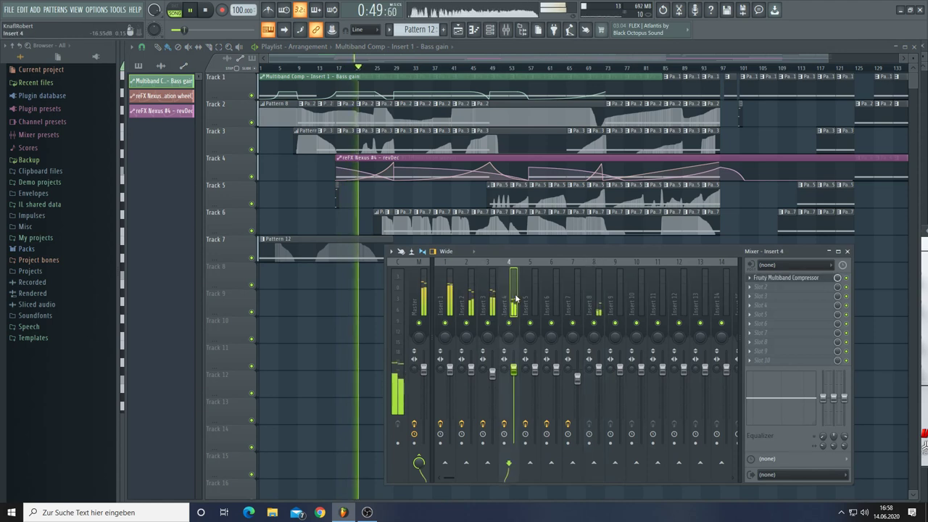
pyautogui.click(513, 370)
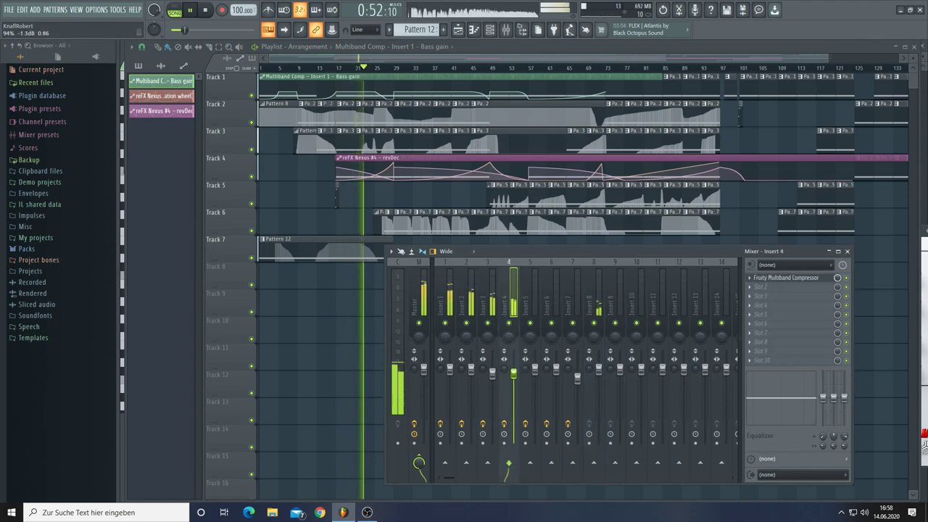
pyautogui.moveTo(513, 370); pyautogui.dragTo(513, 372)
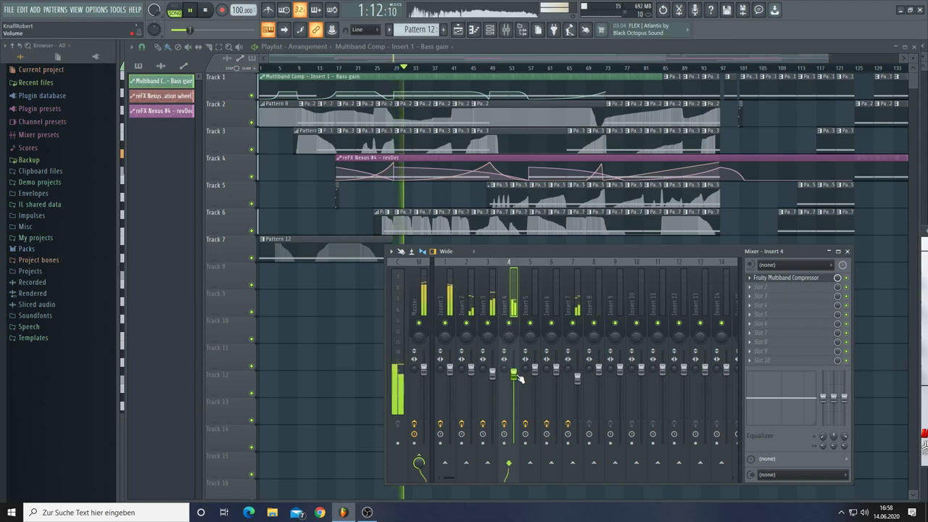
pyautogui.press('F9')
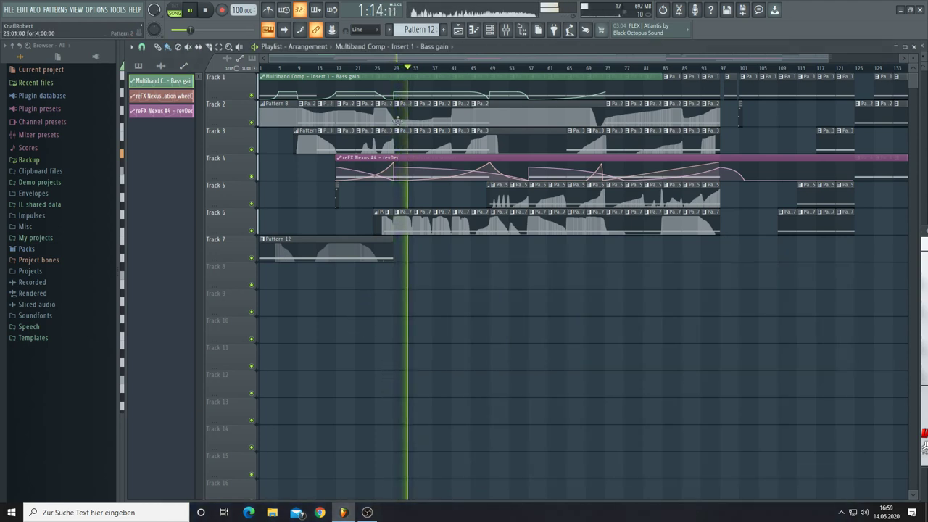
# Create the empty Pattern 13 and open the reFX Nexus #11 instrument from the channel rack
pyautogui.press('F4')
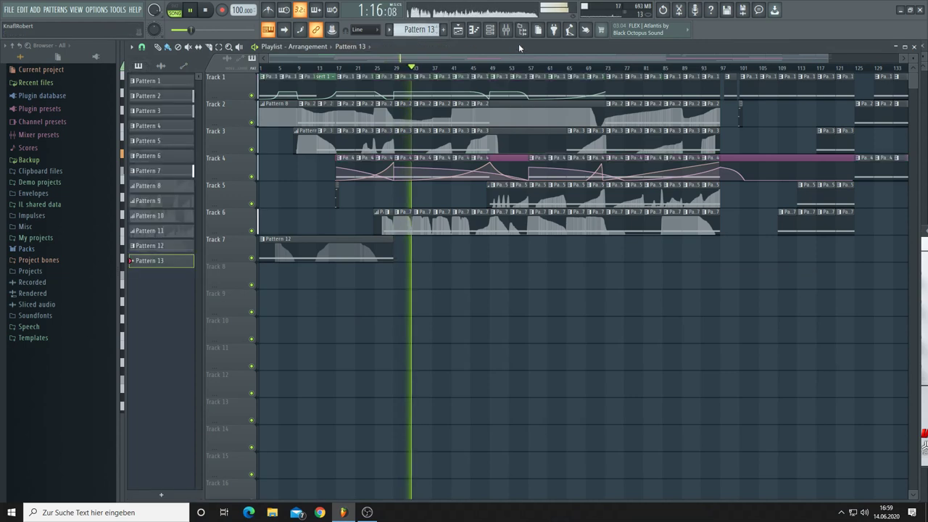
pyautogui.press('F6')
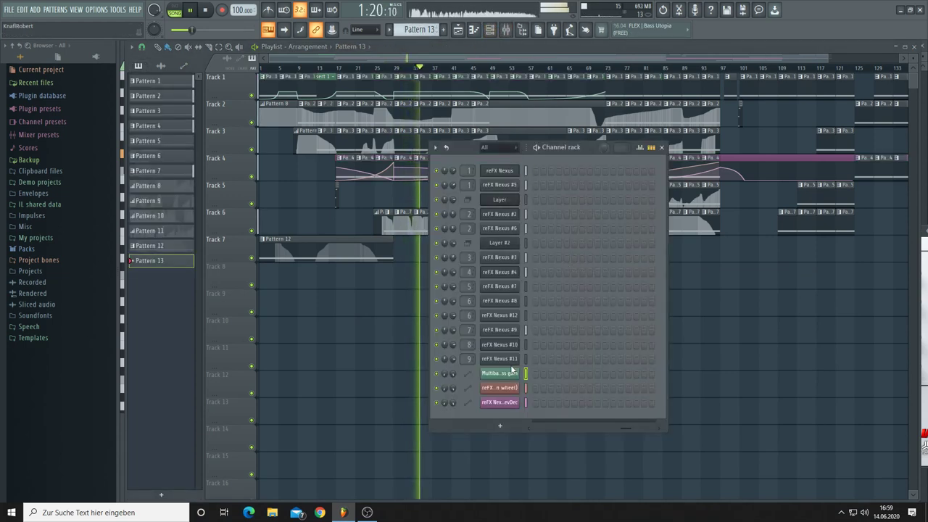
pyautogui.click(500, 358)
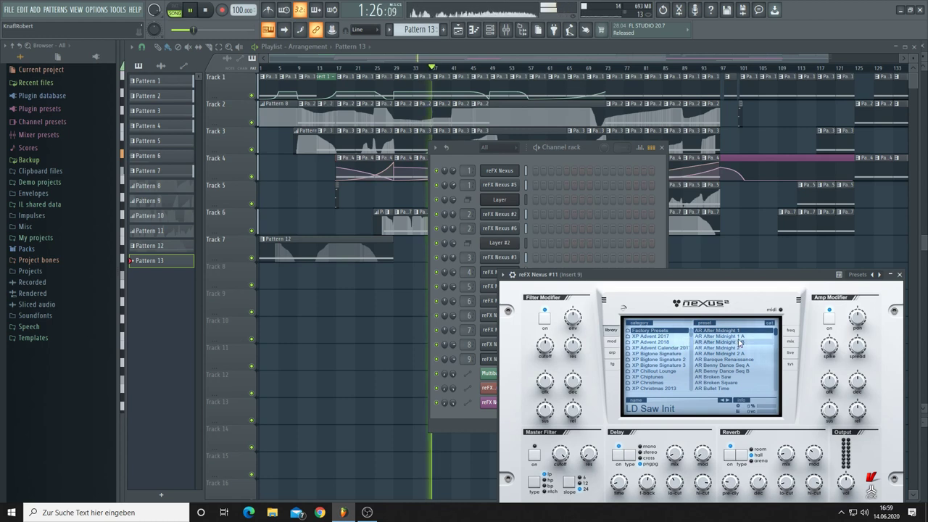
# Audition LD trance realm and LD _the_ supersaw from XP Bigtone Signature 2 in reFX Nexus #11, and load PD 3rd kind arrival
pyautogui.click(672, 360)
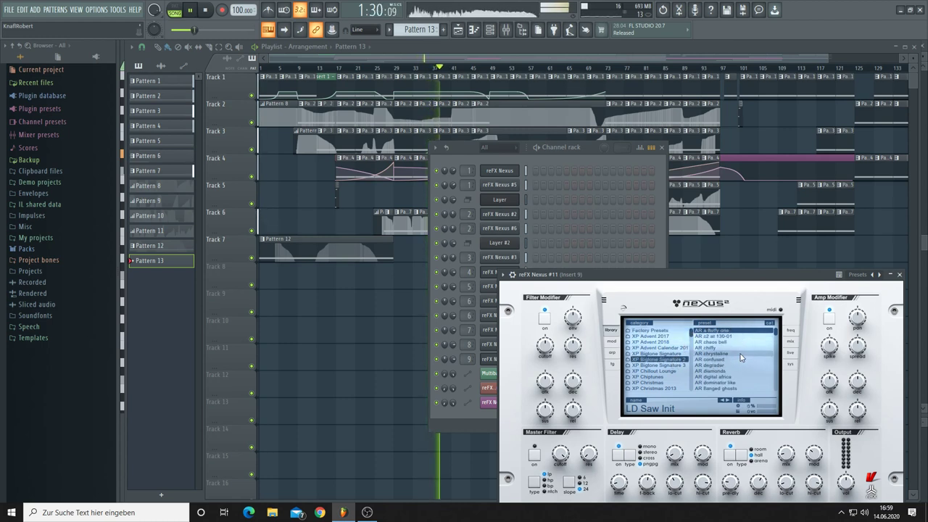
pyautogui.scroll(-10, 741, 357)
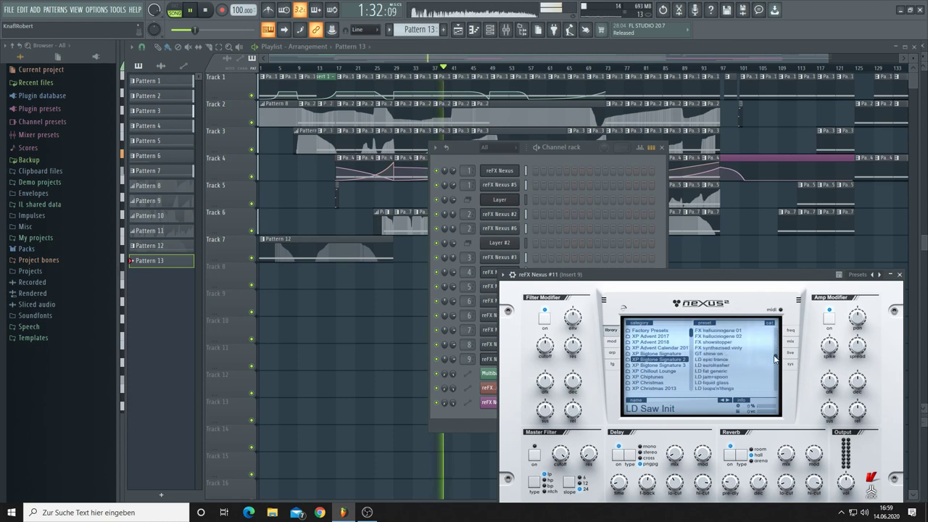
pyautogui.scroll(-5, 774, 358)
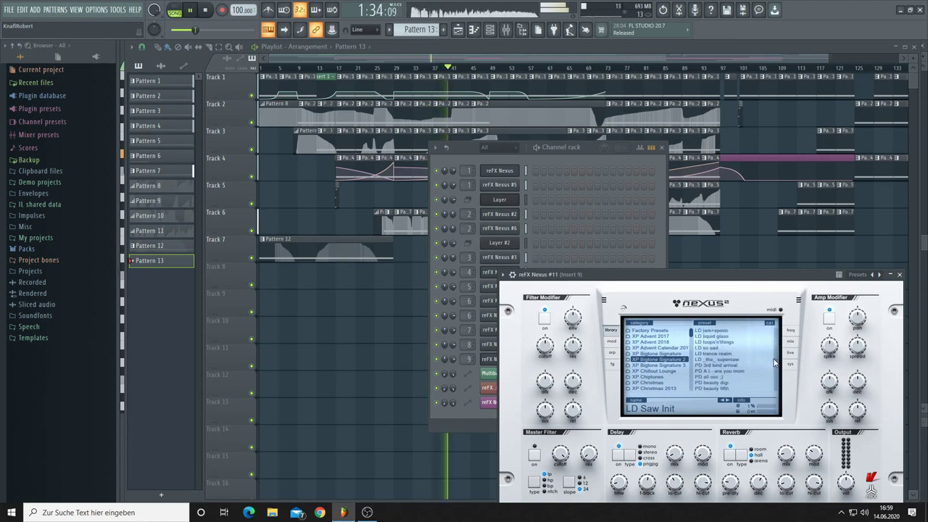
pyautogui.click(720, 353)
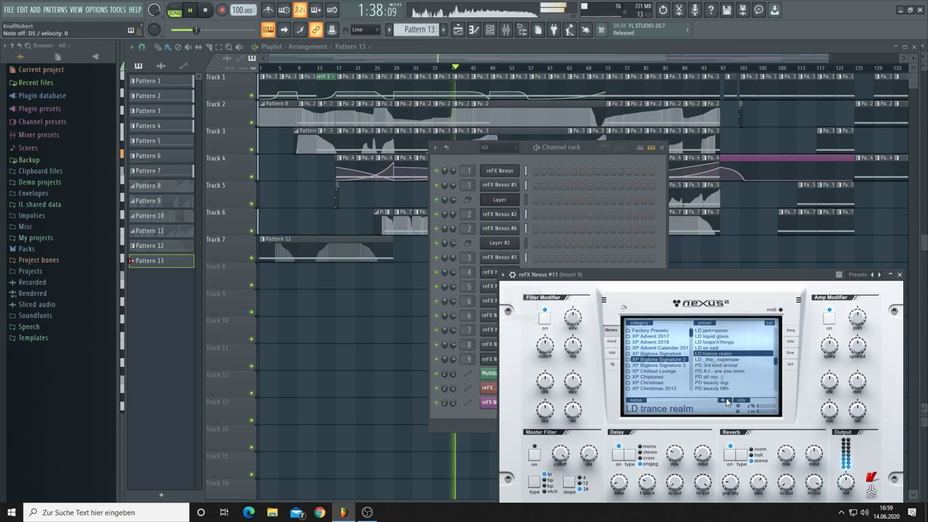
pyautogui.click(725, 399)
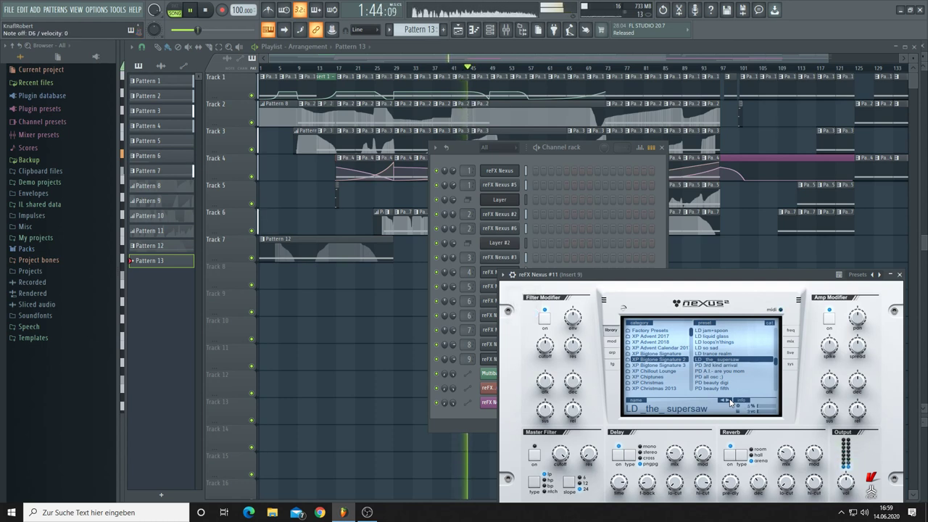
pyautogui.click(713, 365)
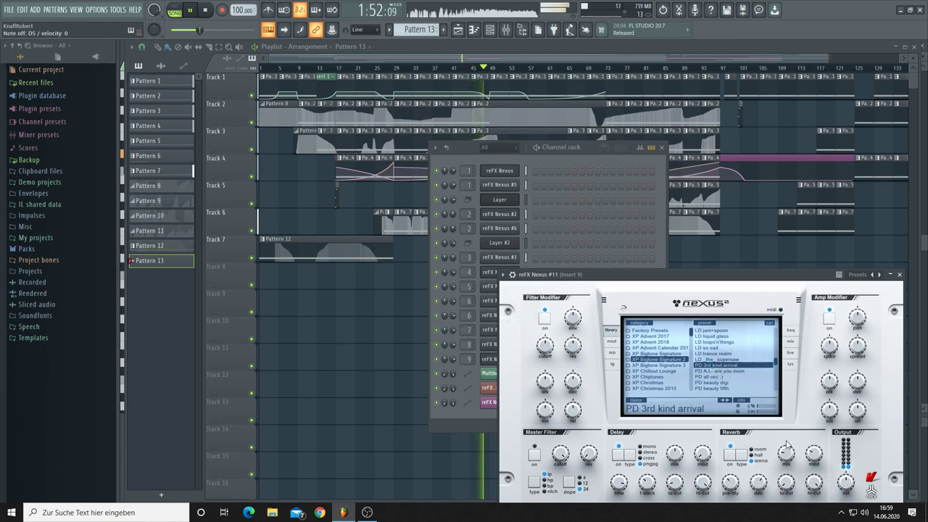
# Audition PD A.I.- are you mom and load the PD all osc ;) preset in reFX Nexus #11
pyautogui.click(704, 370)
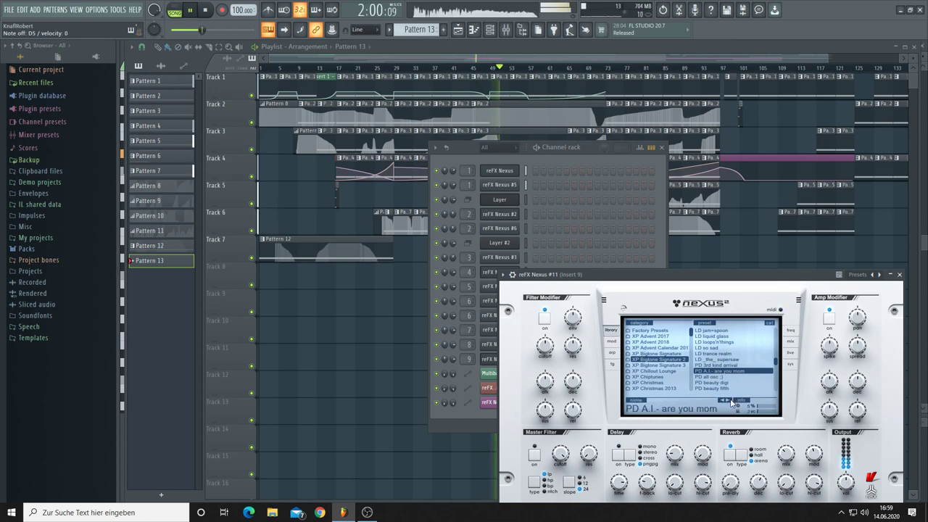
pyautogui.click(730, 400)
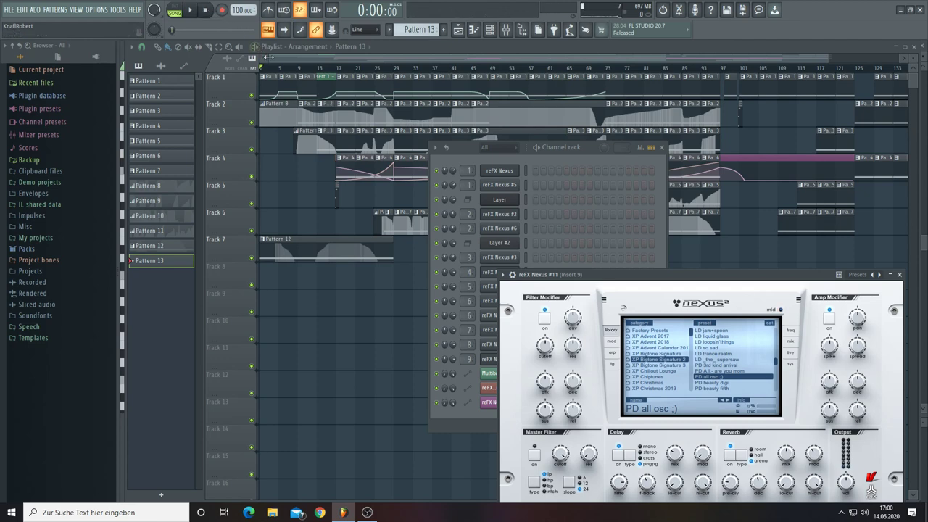
# Record a part in Pattern 13 through the whole song and shorten its Track 8 clip to end at about bar 130
pyautogui.click(271, 56)
pyautogui.scroll(4, 272, 55)
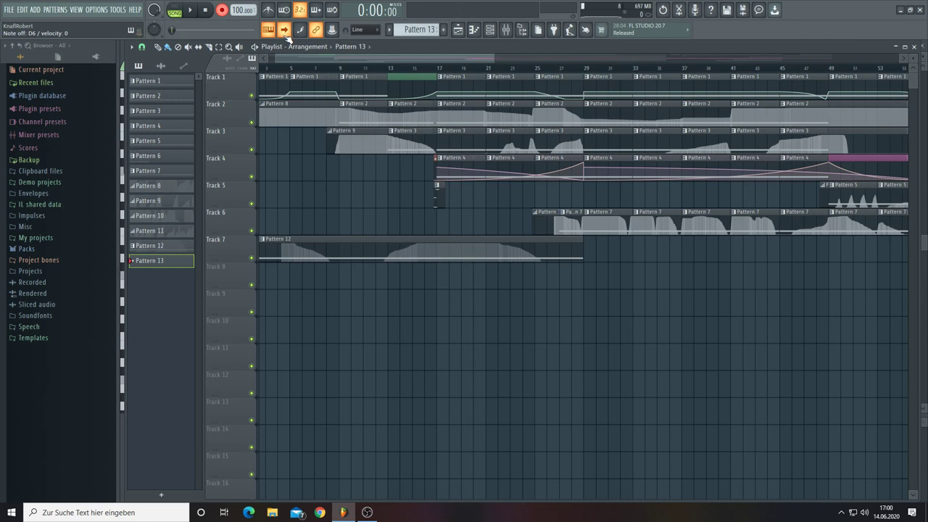
pyautogui.press('space')
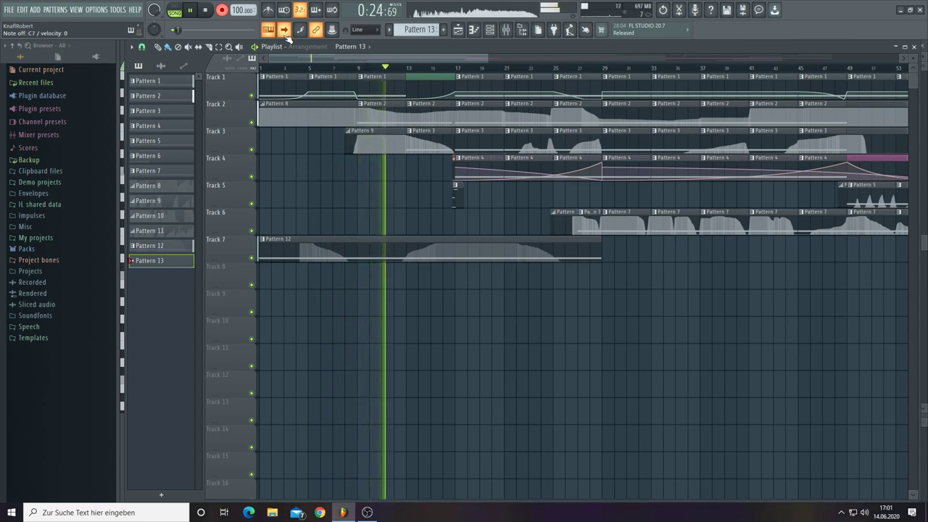
pyautogui.press('space')
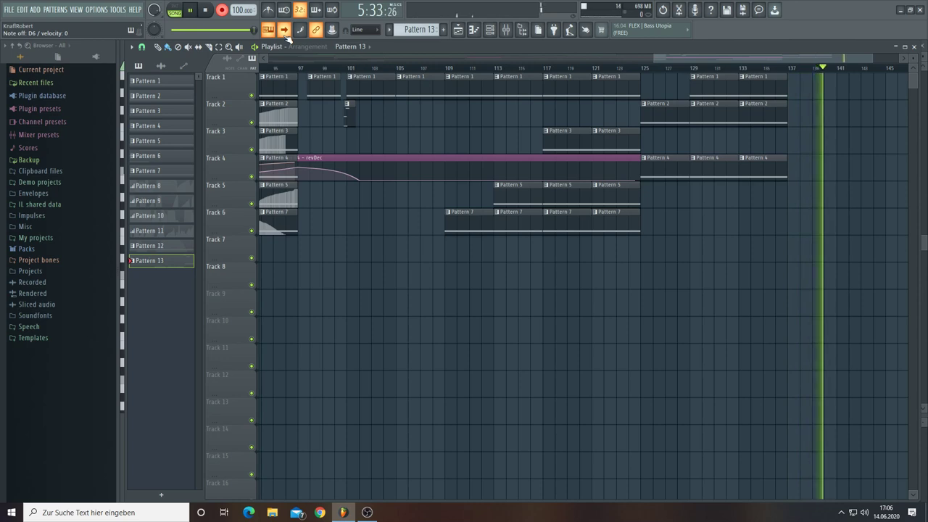
pyautogui.press('space')
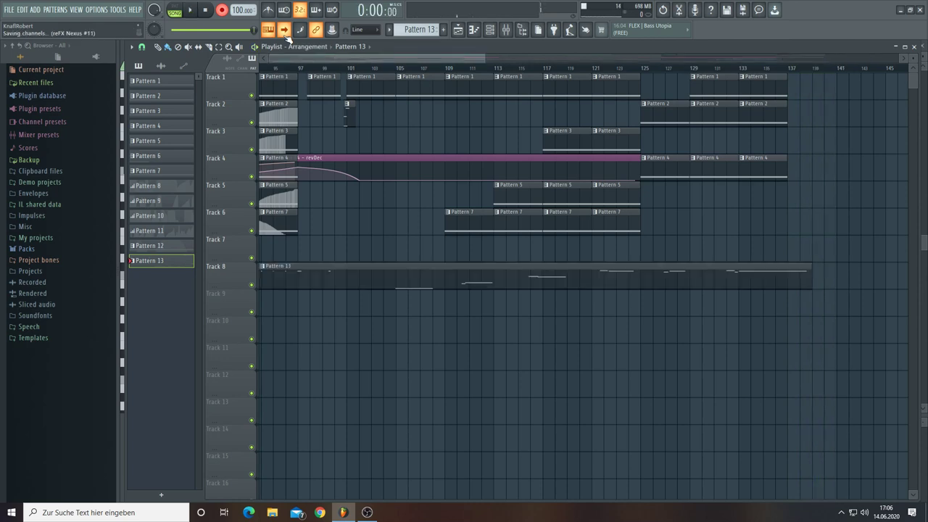
pyautogui.moveTo(474, 62); pyautogui.dragTo(899, 59)
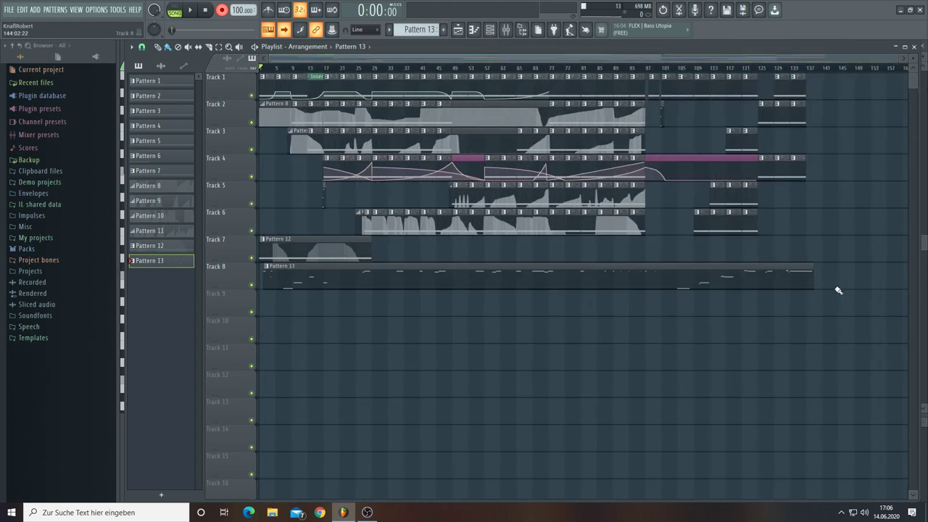
pyautogui.moveTo(810, 267); pyautogui.dragTo(775, 264)
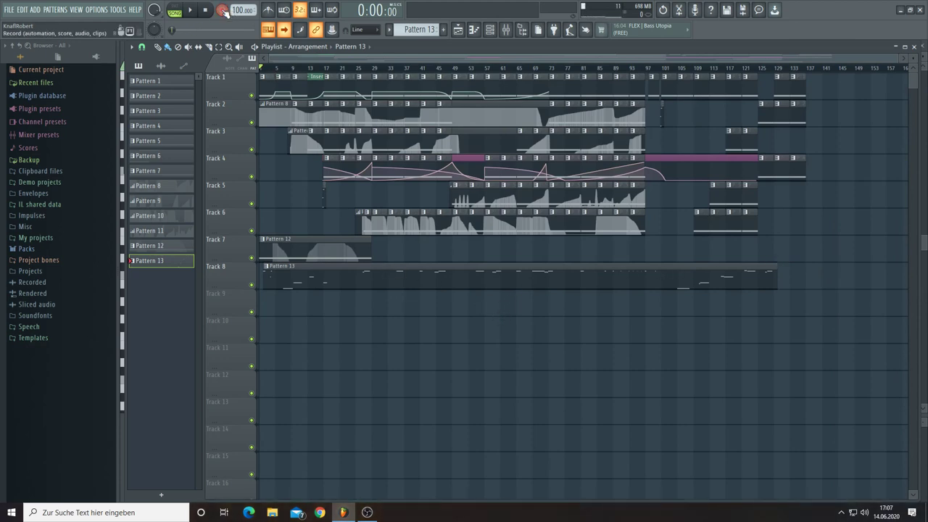
# Set the piano roll snap of reFX Nexus #11 to Beat and quick quantize the start times of the Pattern 13 notes
pyautogui.click(492, 29)
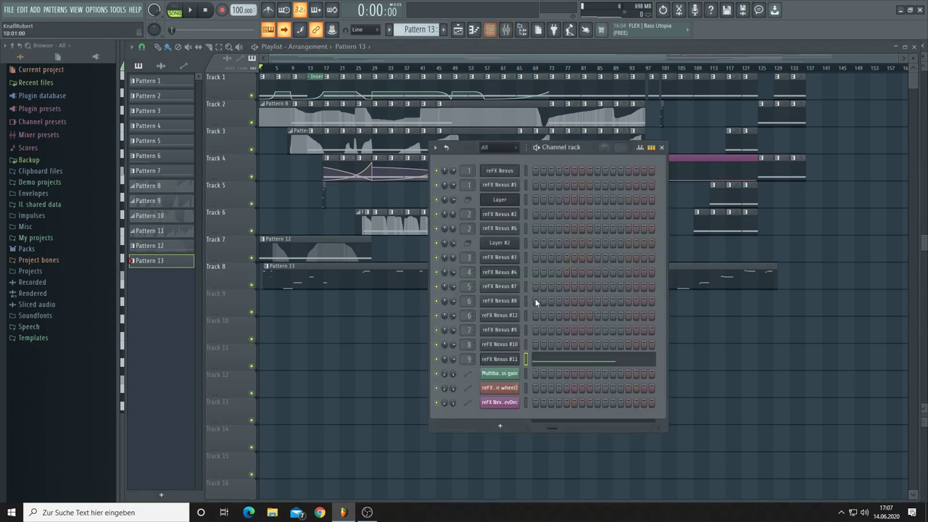
pyautogui.press('space')
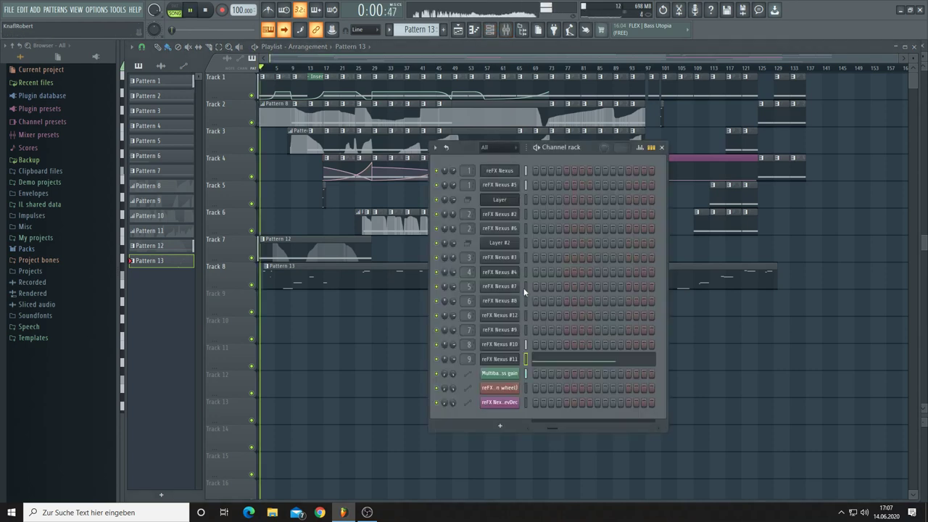
pyautogui.click(548, 360)
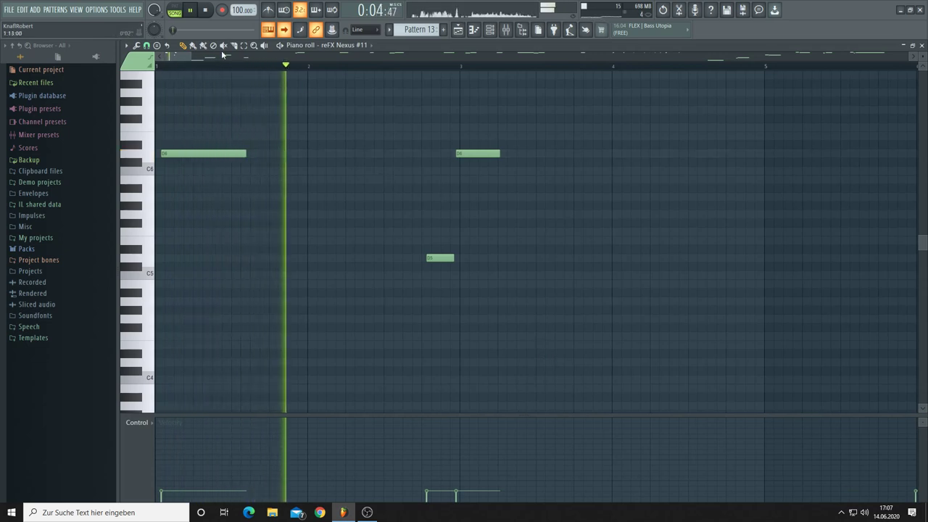
pyautogui.click(147, 45)
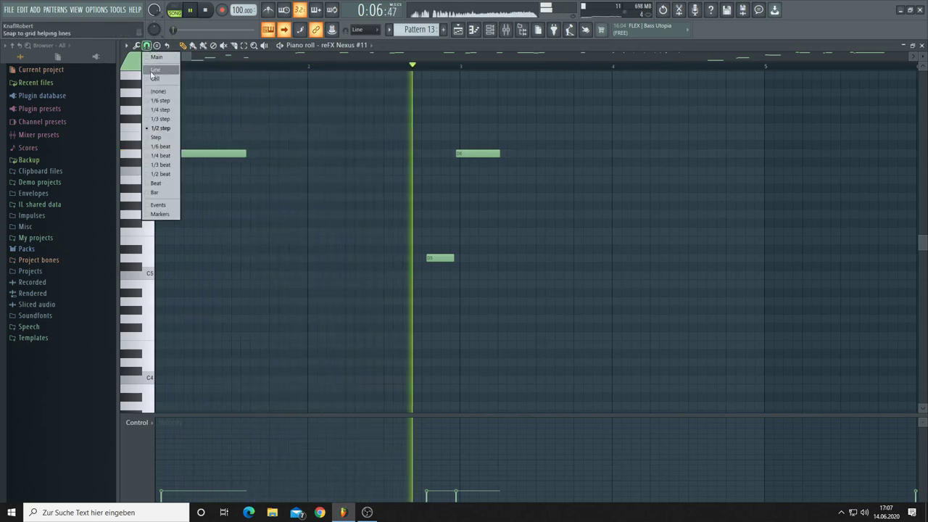
pyautogui.click(155, 182)
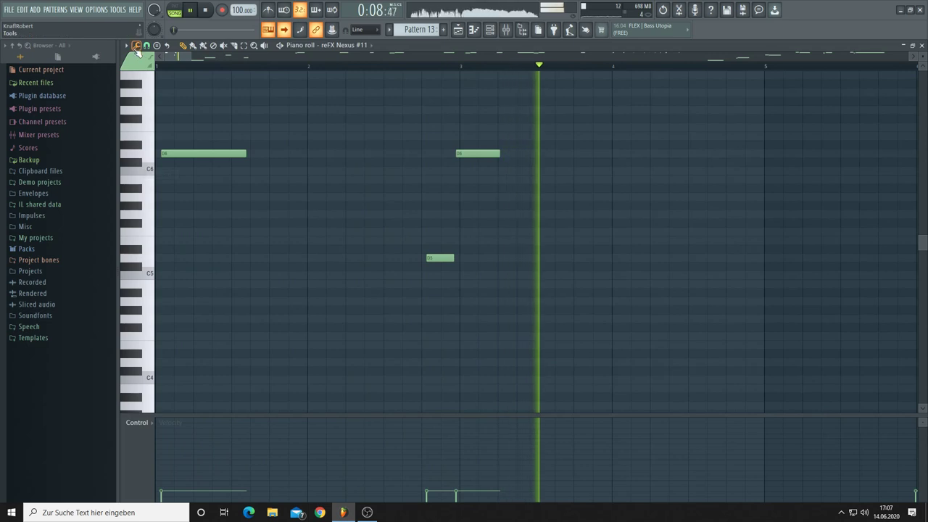
pyautogui.click(136, 45)
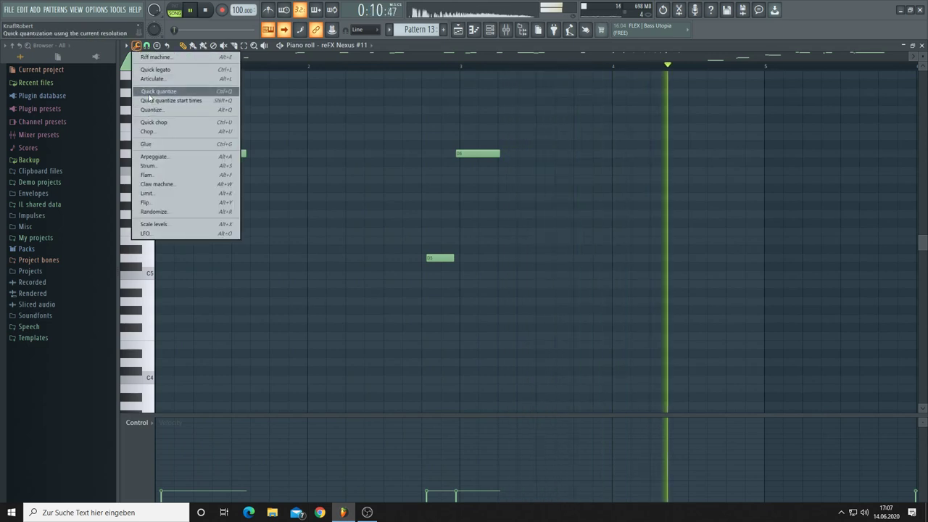
pyautogui.click(149, 101)
pyautogui.moveTo(192, 56); pyautogui.dragTo(312, 57)
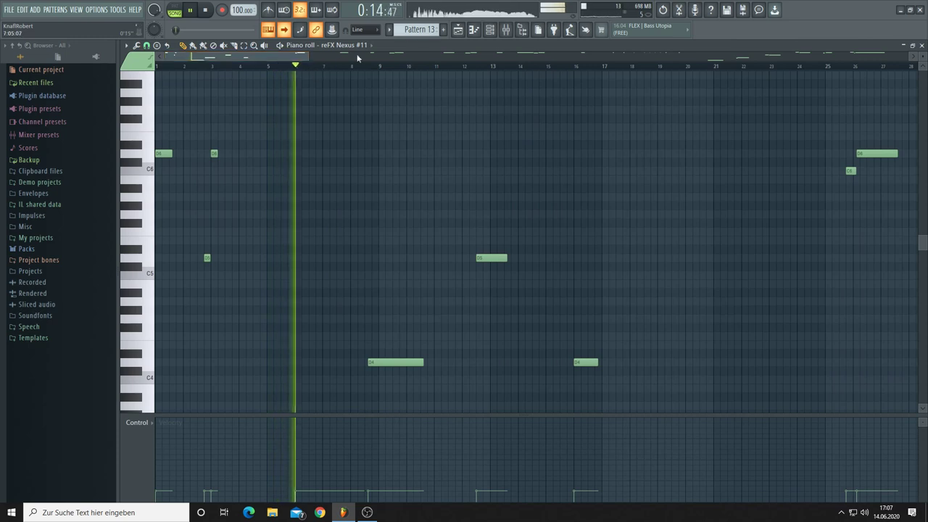
# Reopen reFX Nexus #11 from the channel rack and set its reverb mix to 66 during playback
pyautogui.click(457, 30)
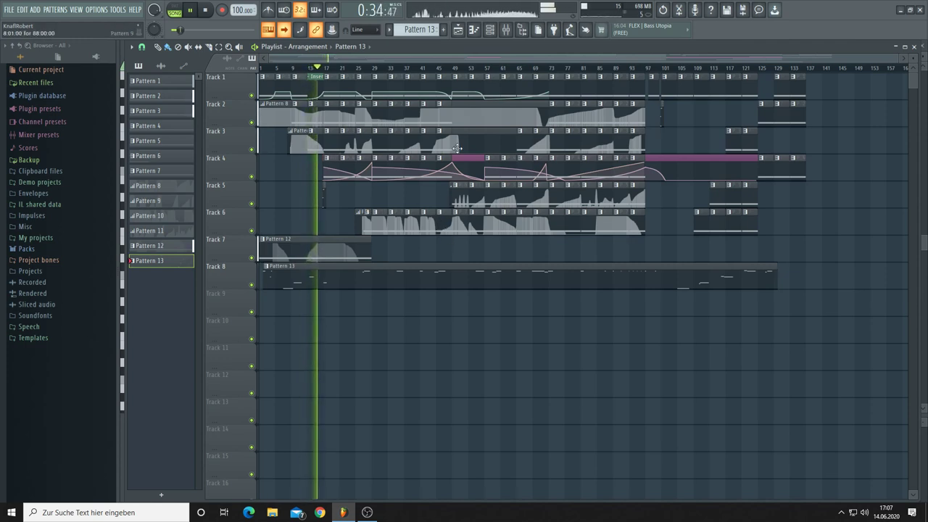
pyautogui.click(489, 30)
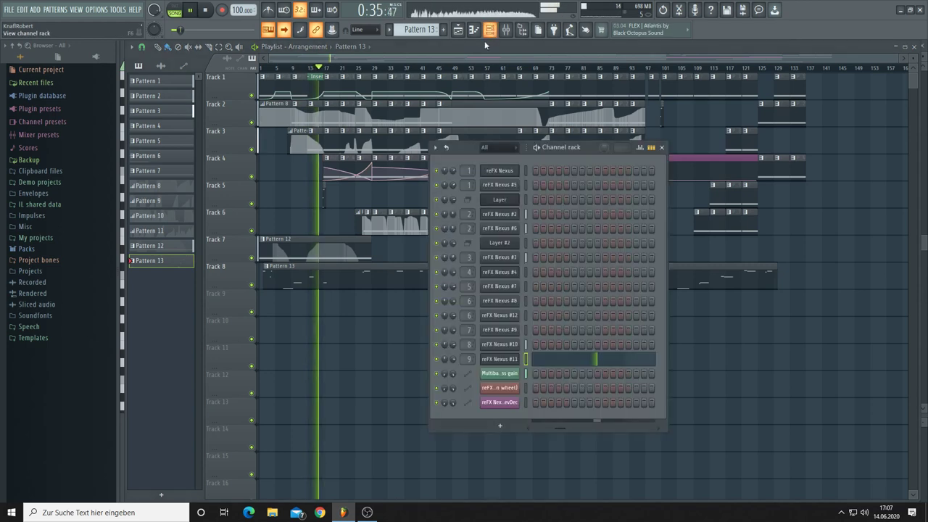
pyautogui.click(495, 359)
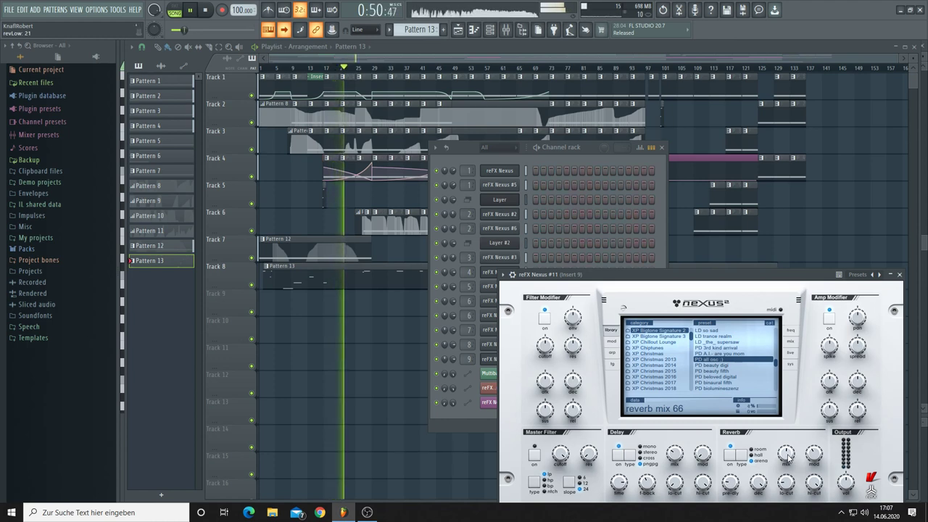
# Set the project's genre to Club in the project credits and move the settings window clear of the playlist
pyautogui.click(758, 10)
pyautogui.click(608, 151)
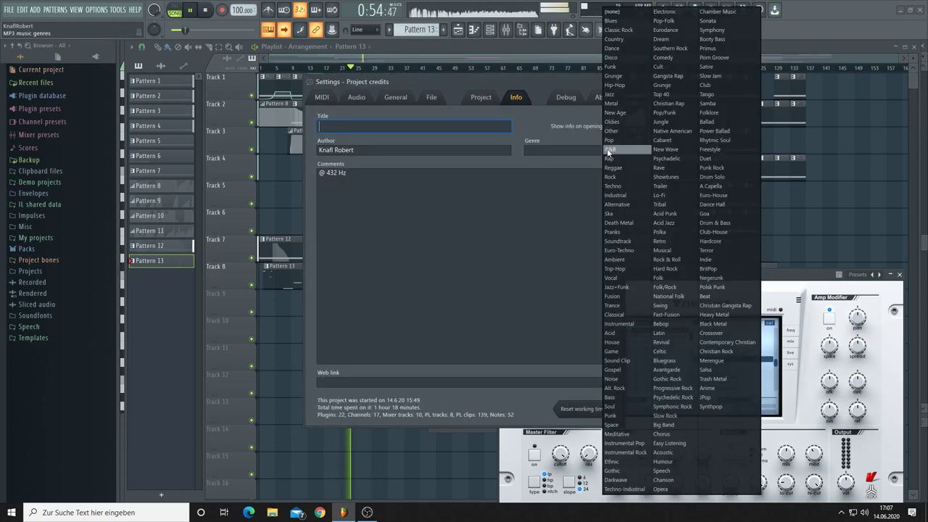
pyautogui.click(706, 86)
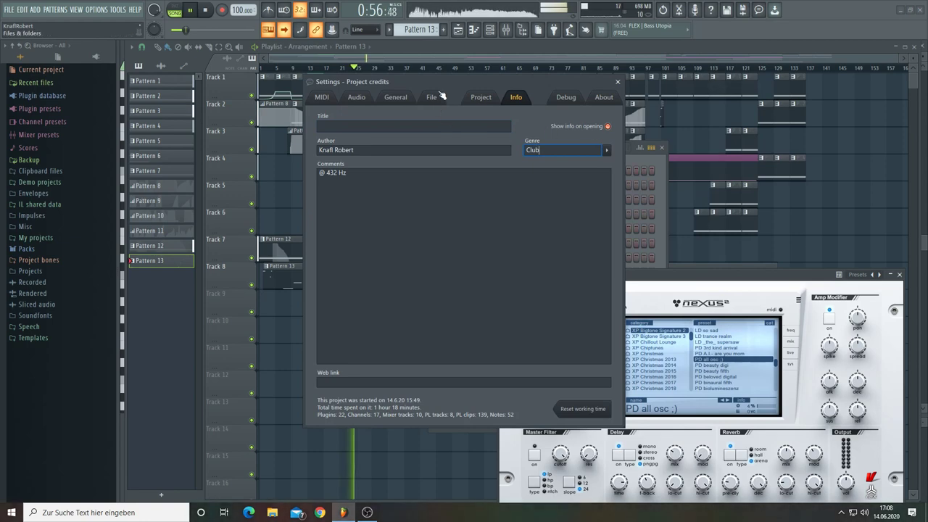
pyautogui.moveTo(444, 85); pyautogui.dragTo(679, 139)
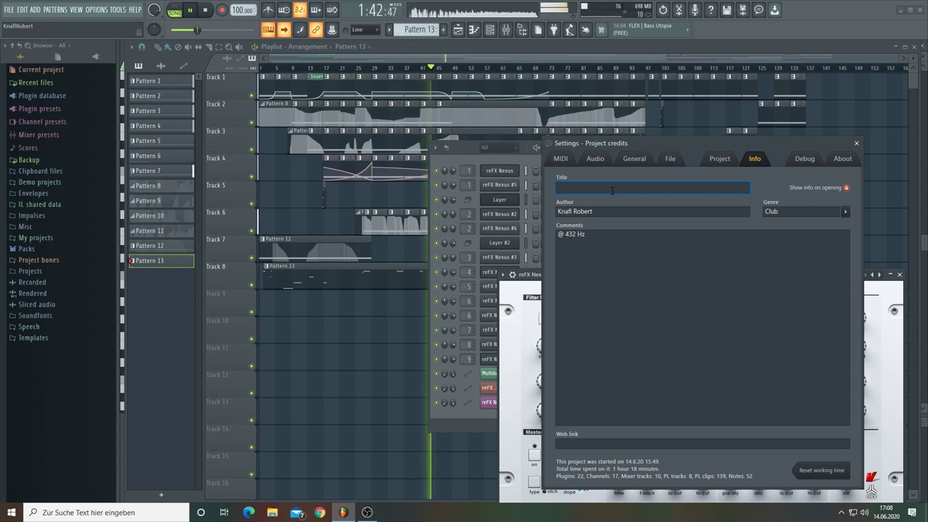
pyautogui.write('?')
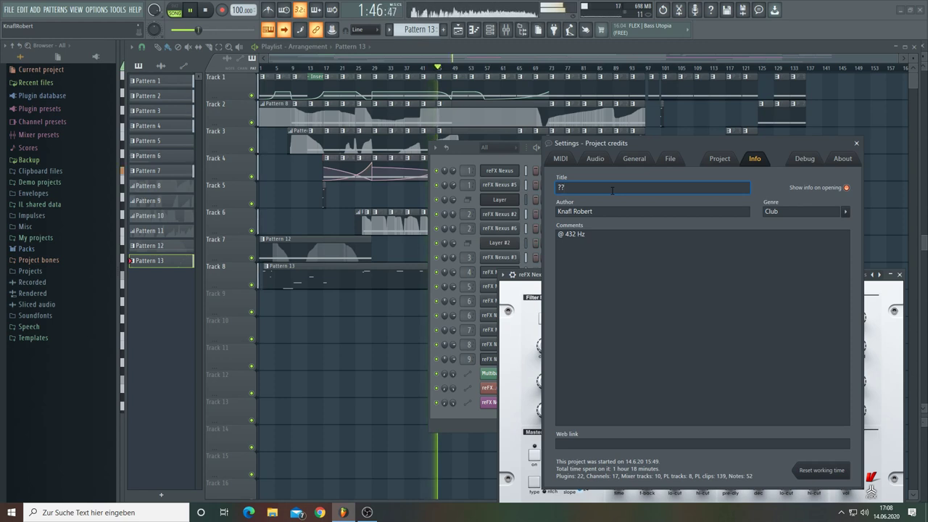
pyautogui.press('BackSpace')
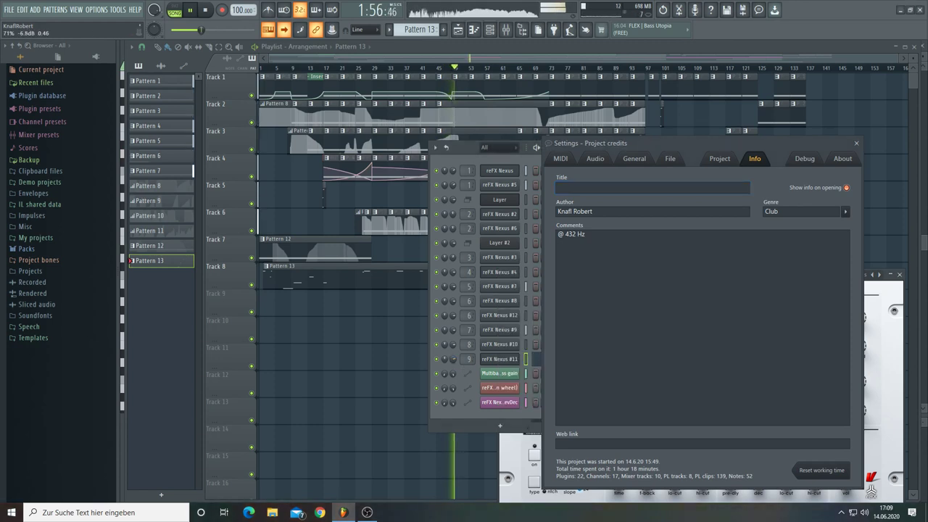
pyautogui.click(449, 392)
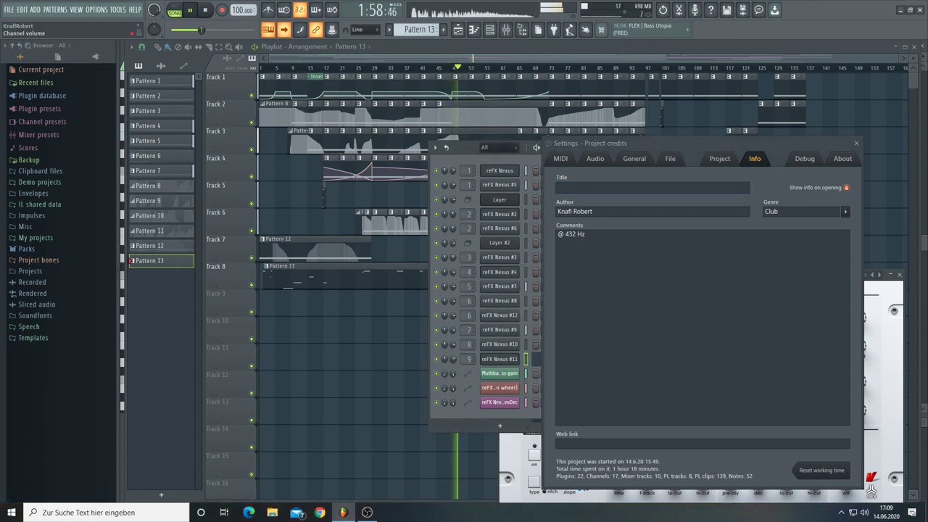
# Enter Space Hulk as the project title in the project credits
pyautogui.click(597, 187)
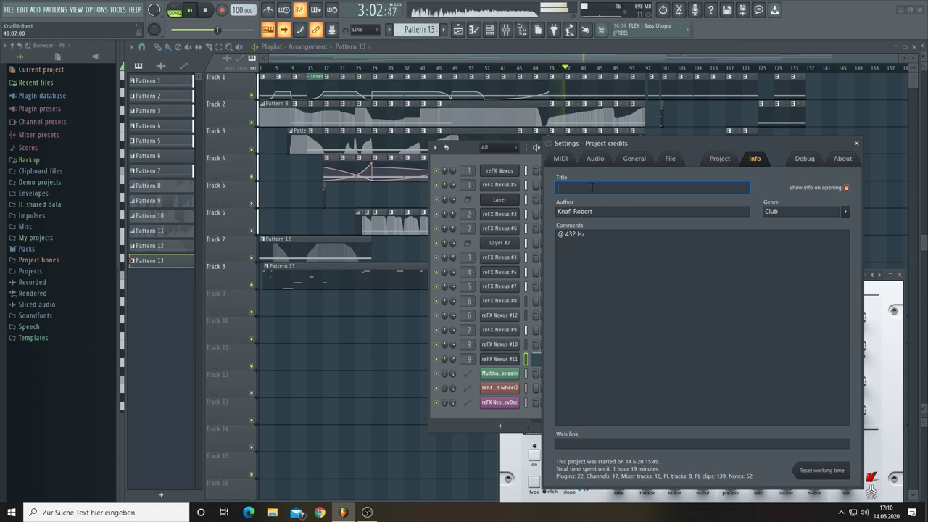
pyautogui.write('Sp')
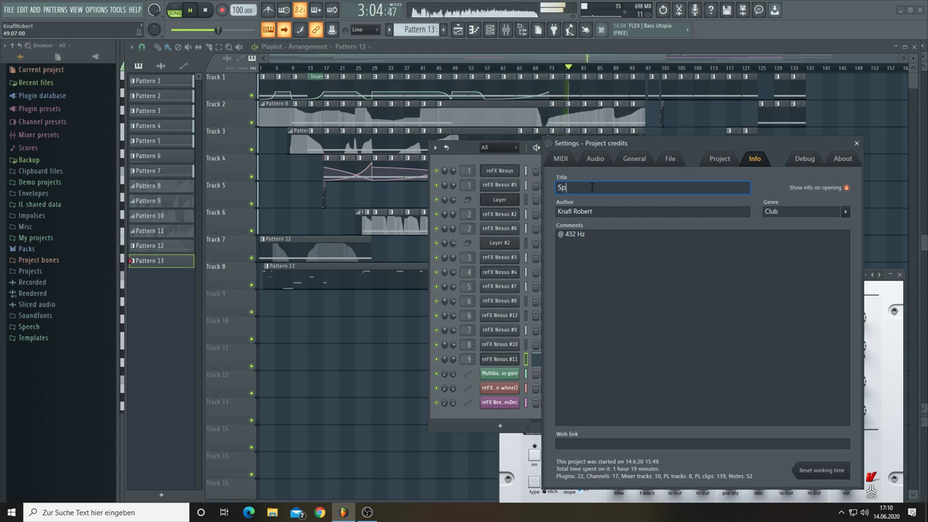
pyautogui.write('ace')
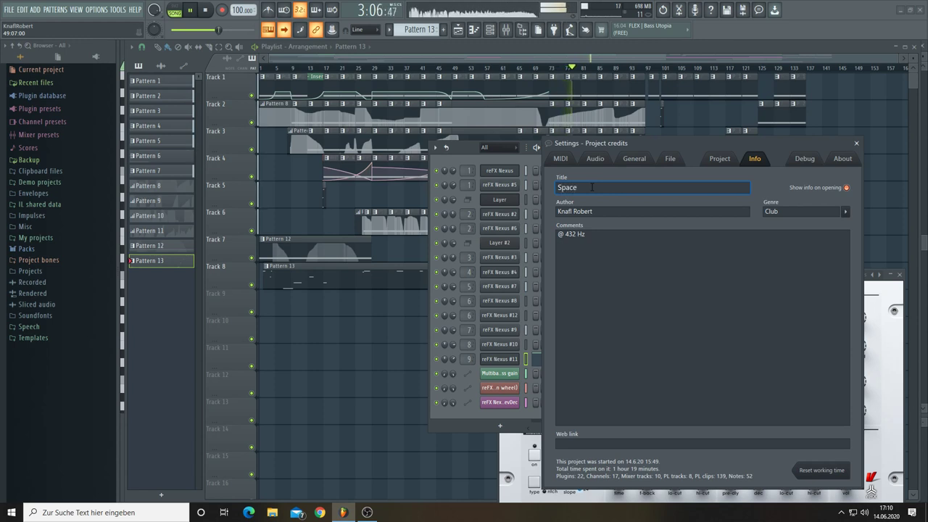
pyautogui.write(' Hulk')
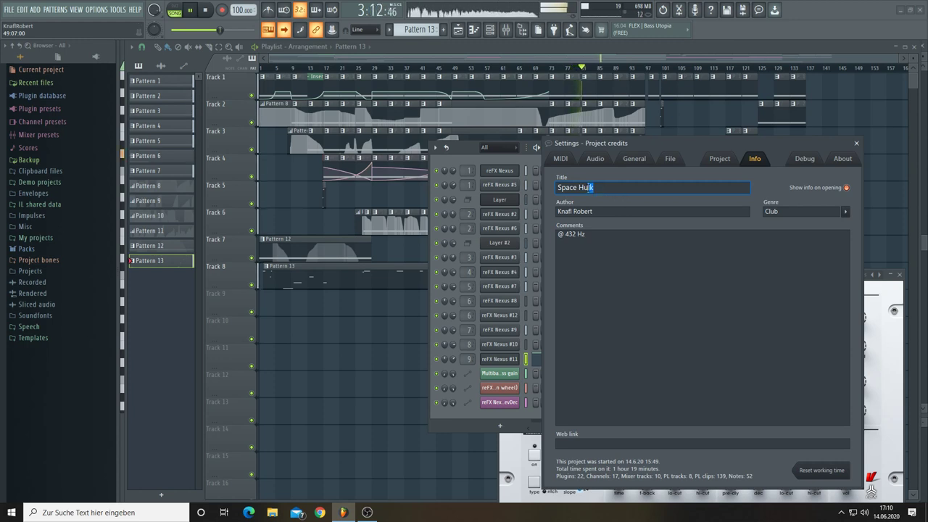
# Copy the project title and save the song under that name, Space Hulk, in the Projects folder
pyautogui.doubleClick(584, 187)
pyautogui.rightClick(584, 190)
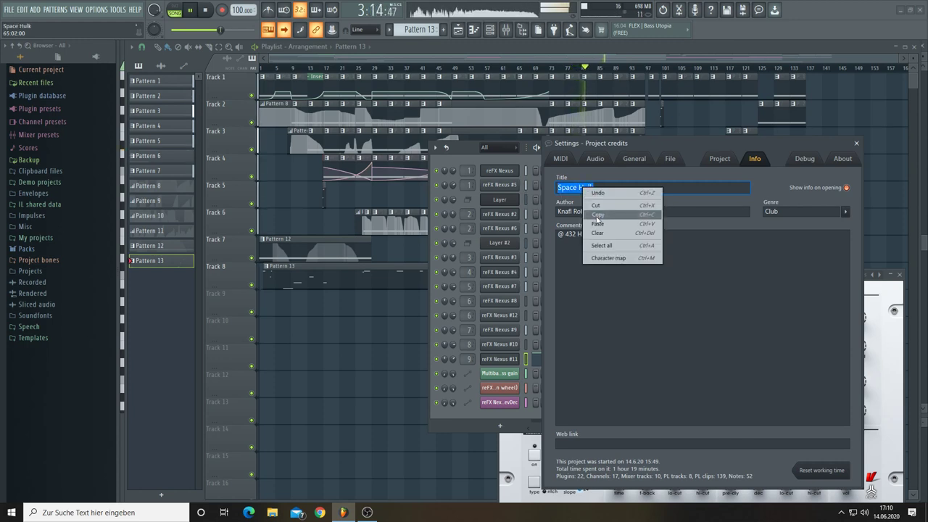
pyautogui.click(596, 216)
pyautogui.click(9, 13)
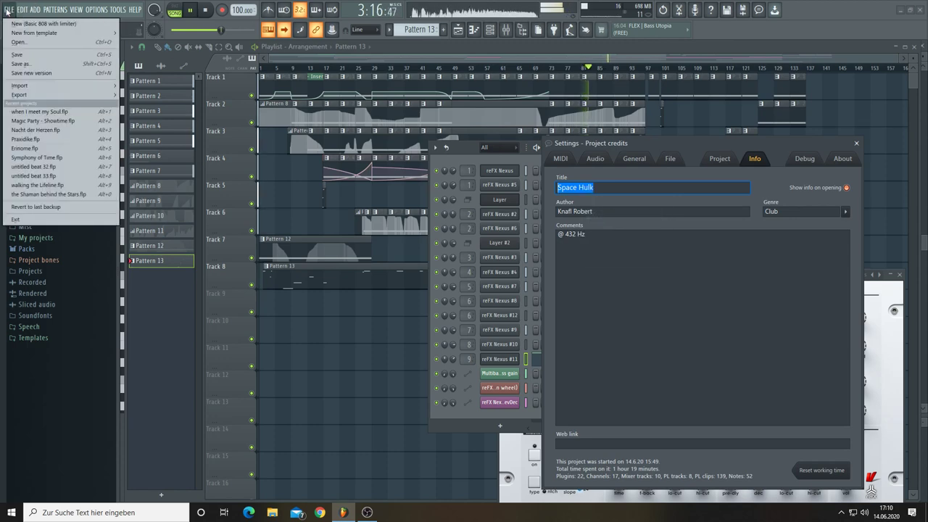
pyautogui.click(20, 53)
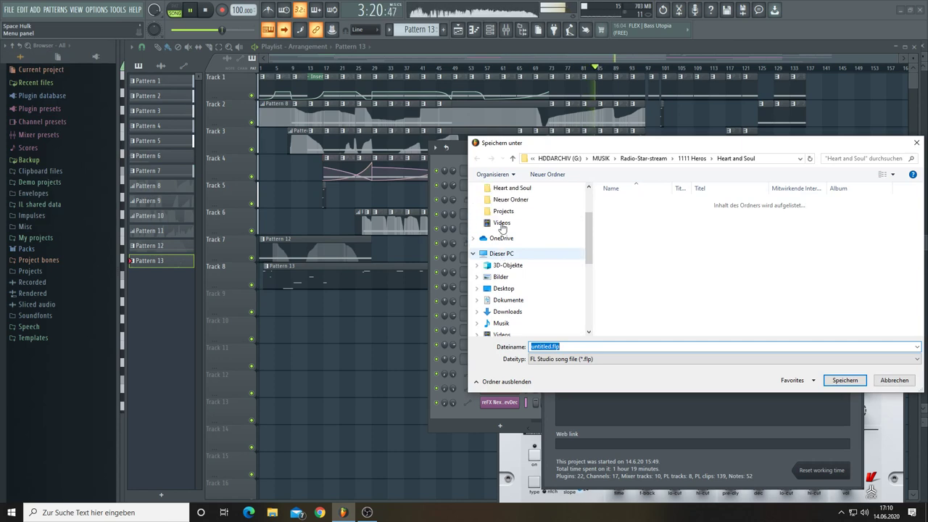
pyautogui.click(503, 211)
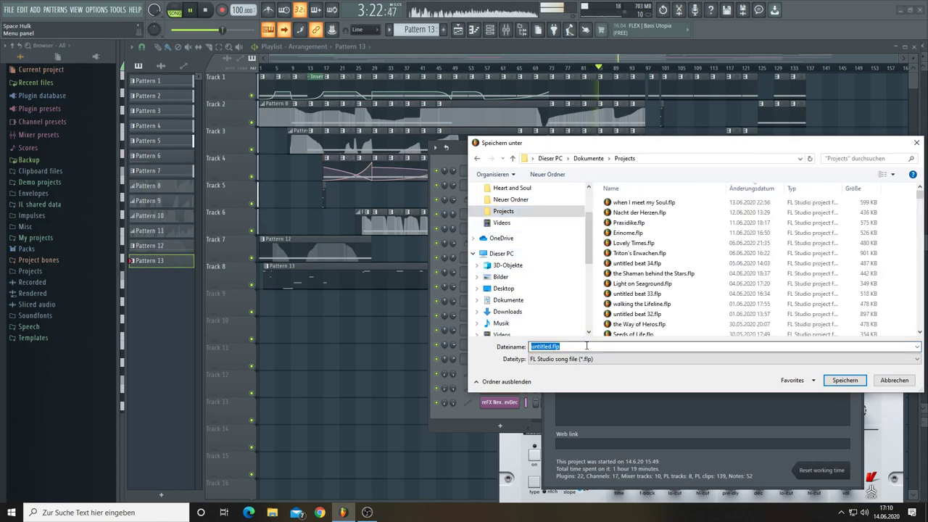
pyautogui.hotkey('ctrl', 'v')
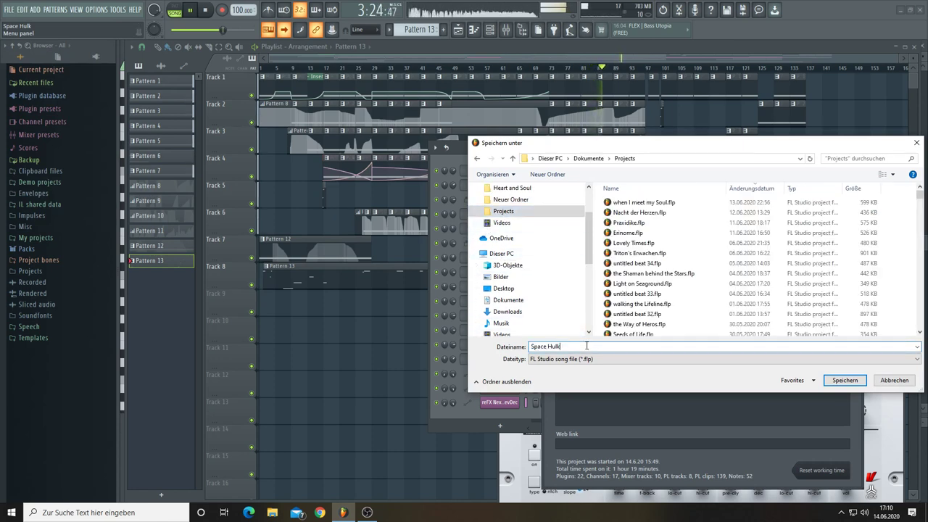
pyautogui.click(845, 381)
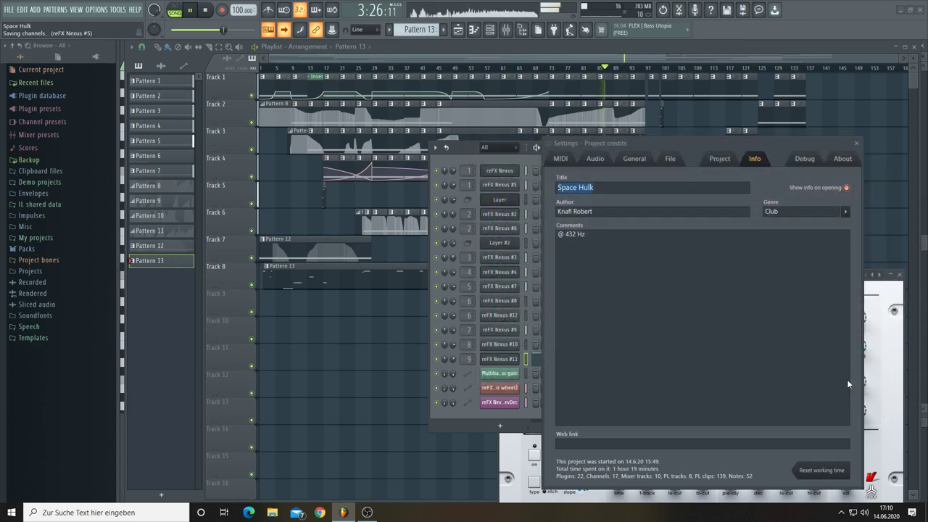
pyautogui.click(702, 298)
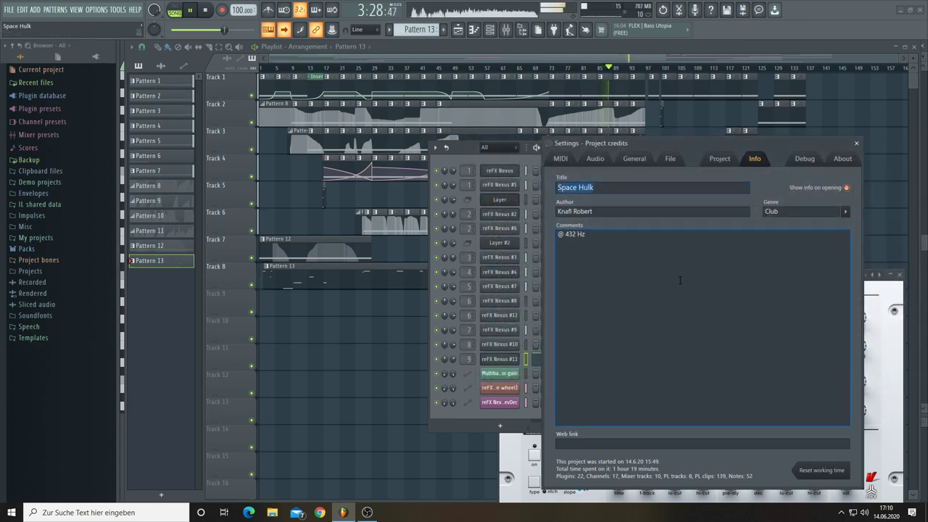
# Close the project credits and all other floating windows so the playlist is unobstructed
pyautogui.click(653, 189)
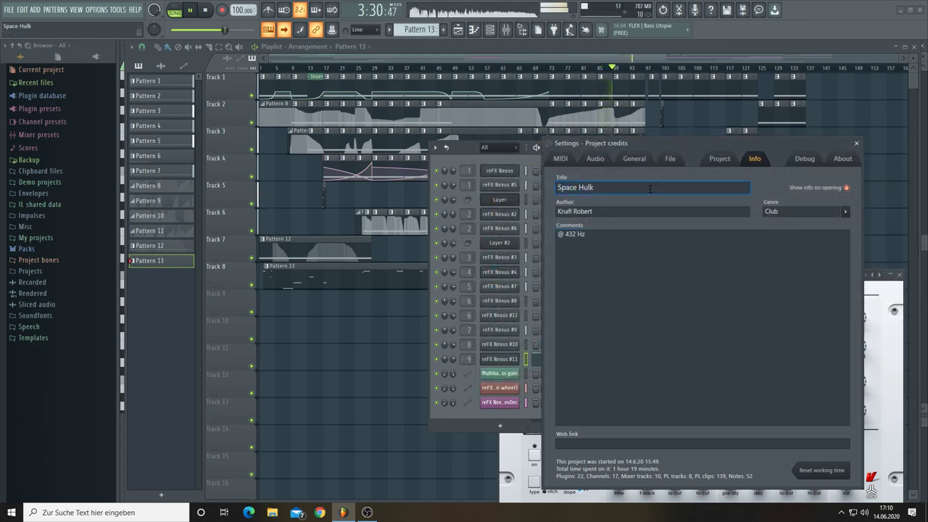
pyautogui.click(856, 143)
pyautogui.press('F12')
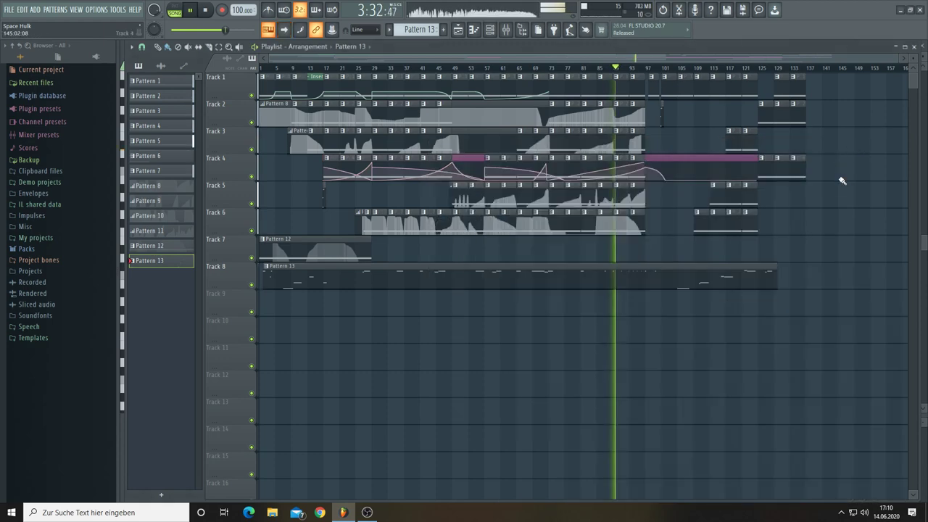
# Open the channel rack, move it clear of the later clips, and add a new Nexus channel
pyautogui.click(490, 30)
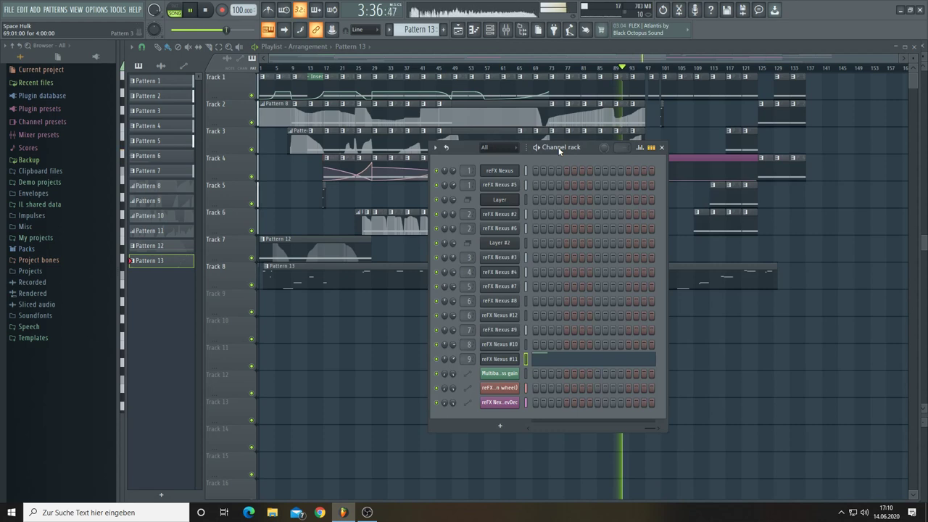
pyautogui.moveTo(559, 150); pyautogui.dragTo(412, 100)
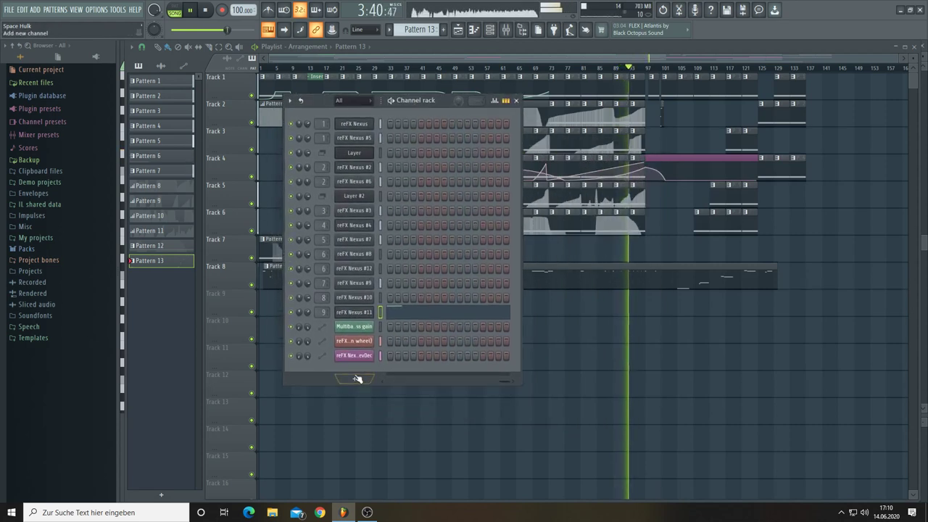
pyautogui.click(354, 379)
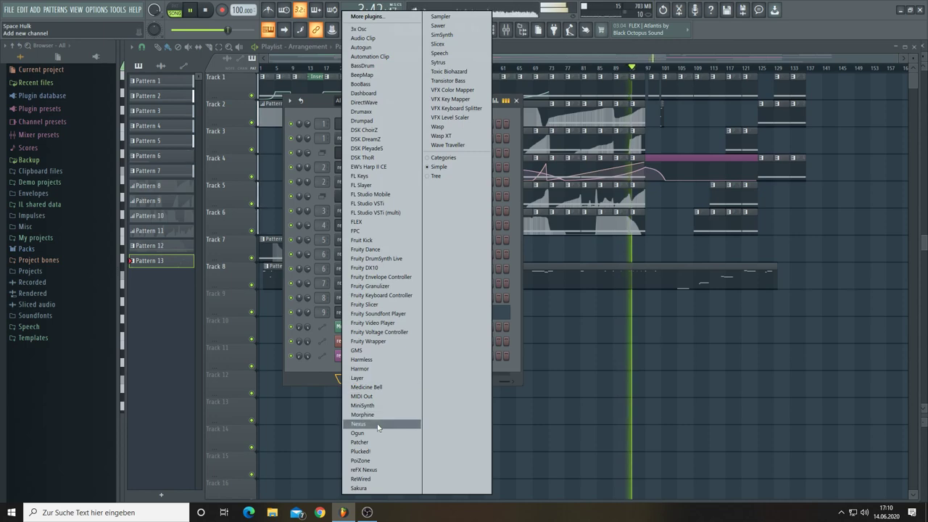
pyautogui.click(375, 424)
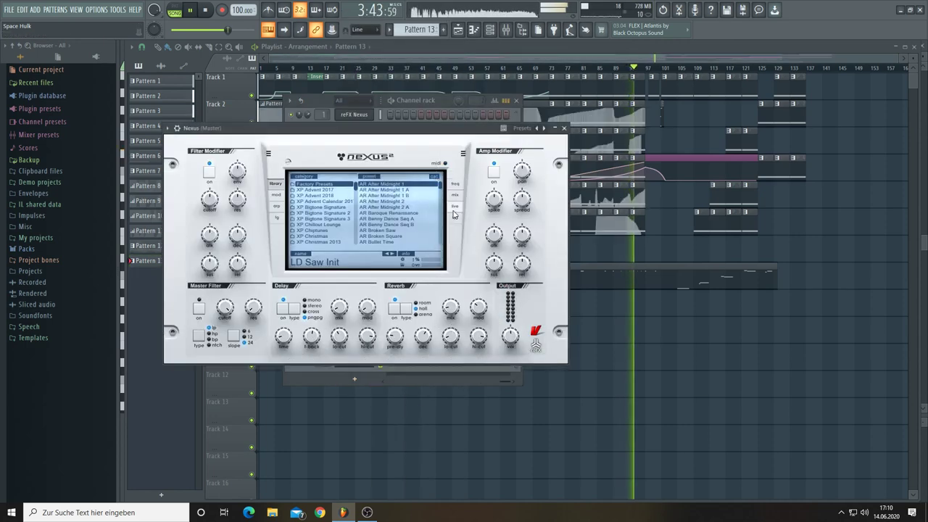
# Set the new Nexus to 432 master tuning and ultra quality in its system settings, and return to the library
pyautogui.click(456, 219)
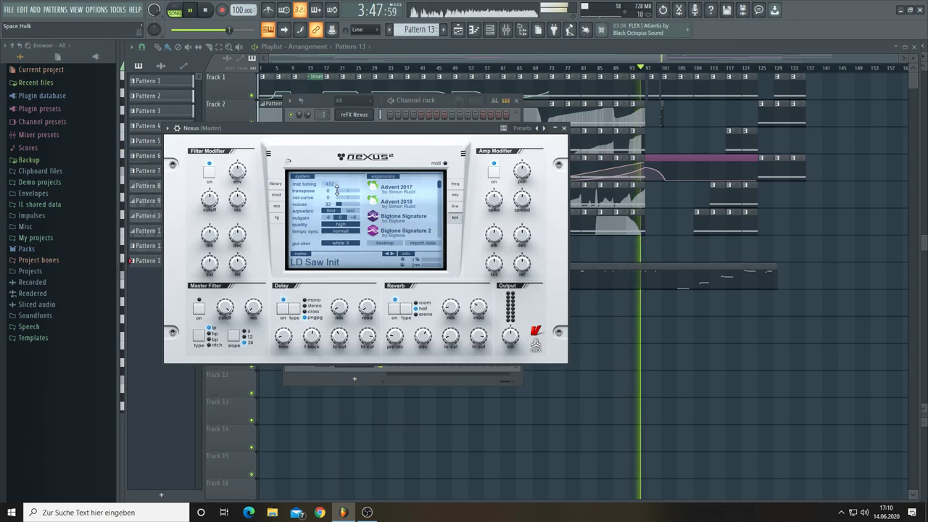
pyautogui.moveTo(336, 184); pyautogui.dragTo(337, 192)
pyautogui.click(340, 224)
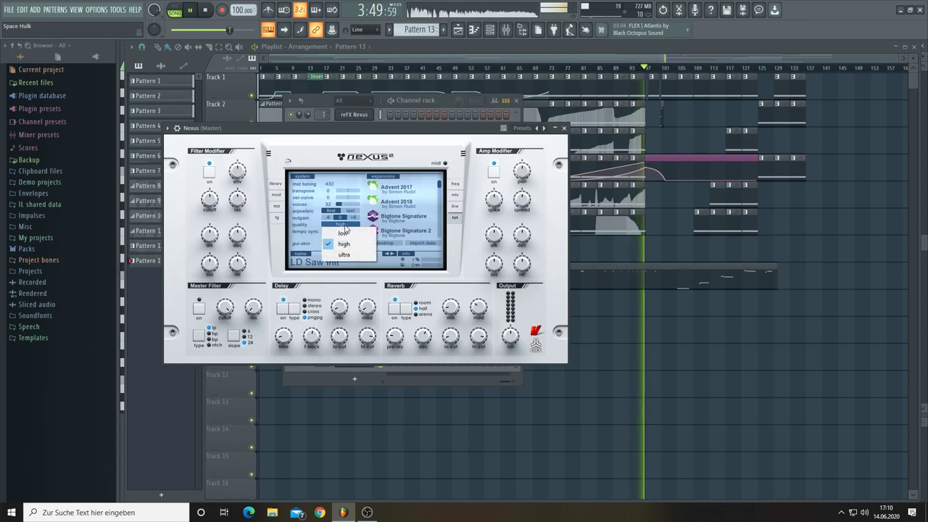
pyautogui.click(353, 256)
pyautogui.click(275, 184)
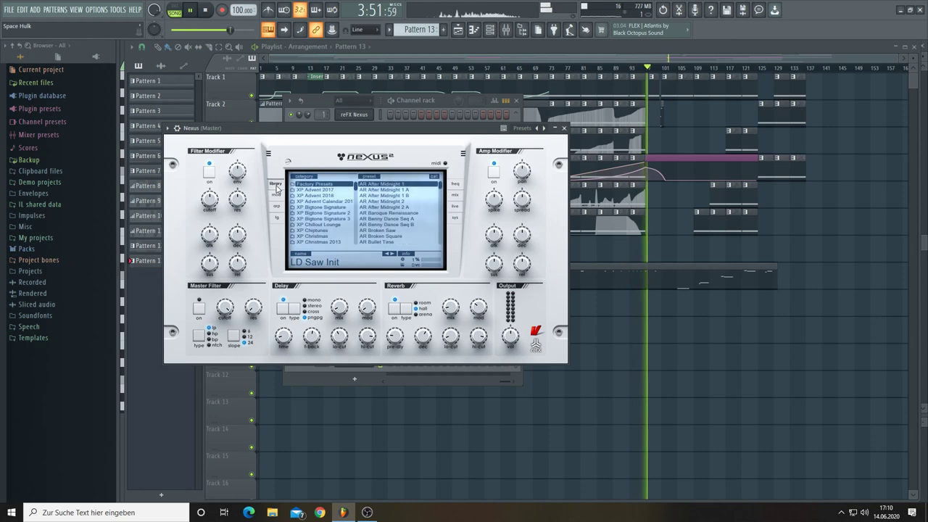
# Route the new Nexus channel to mixer track 10 and switch to the empty Pattern 14
pyautogui.moveTo(318, 134); pyautogui.dragTo(546, 113)
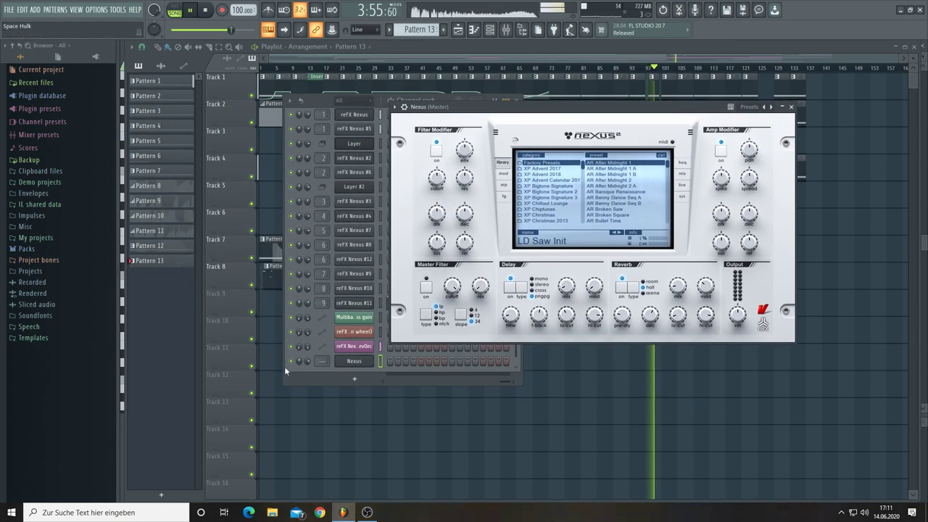
pyautogui.click(320, 361)
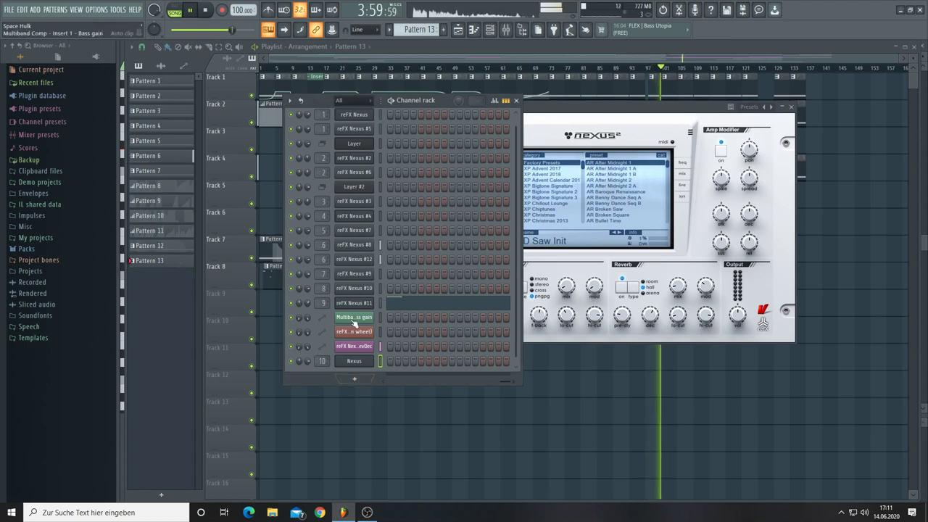
pyautogui.scroll(-1, 421, 29)
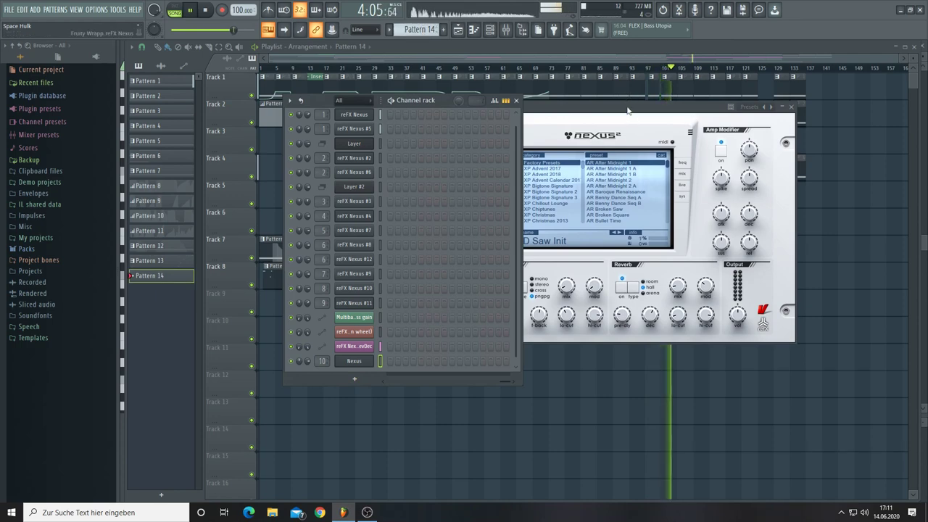
pyautogui.moveTo(629, 112); pyautogui.dragTo(677, 210)
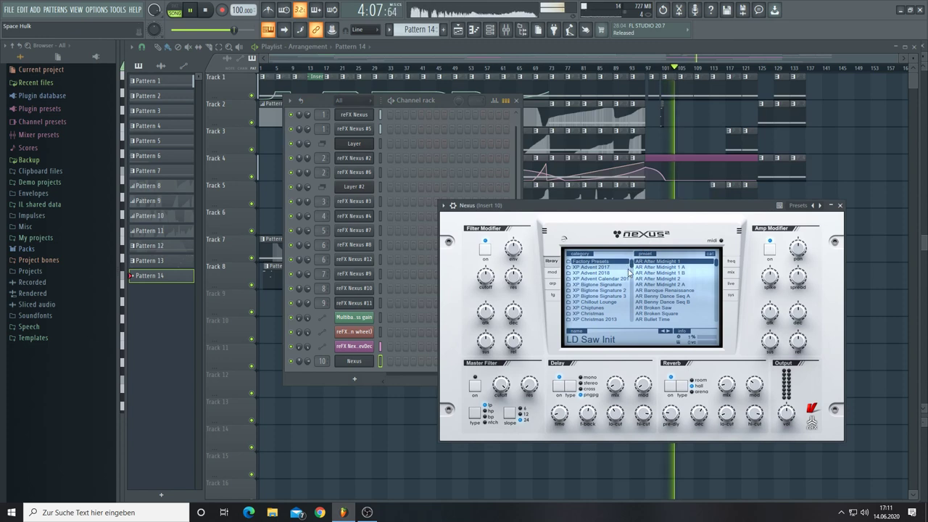
# Audition the XP Future Arps 2 presets, load AR 80's Arp in the new Nexus, and set its output to 44
pyautogui.scroll(-5, 624, 291)
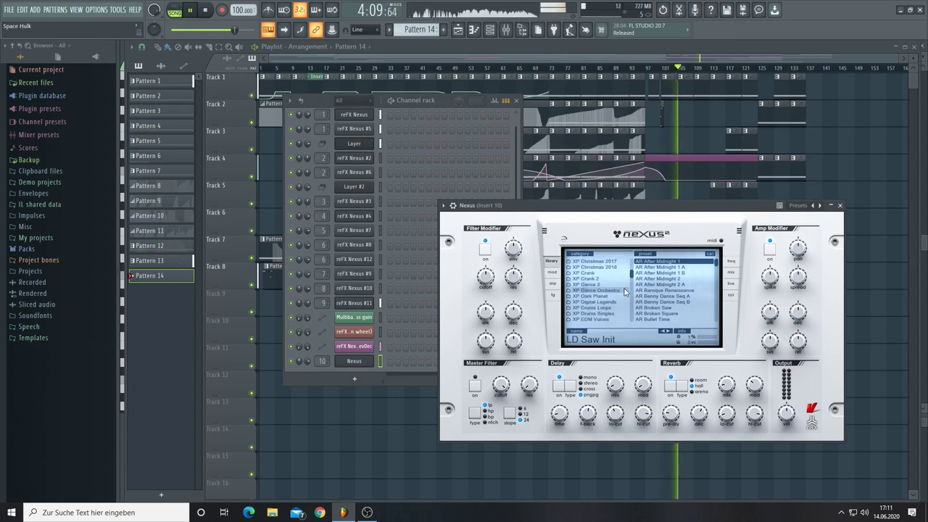
pyautogui.scroll(-3, 622, 289)
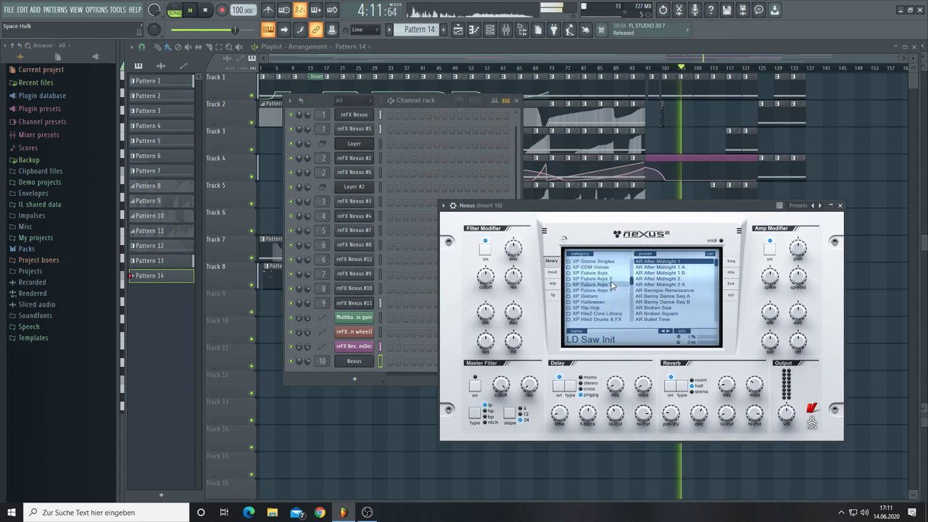
pyautogui.click(609, 280)
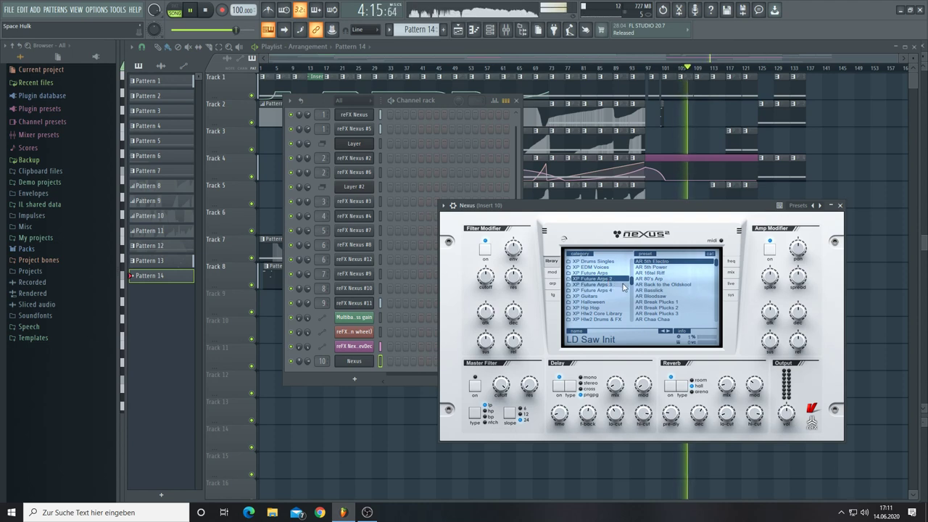
pyautogui.click(657, 262)
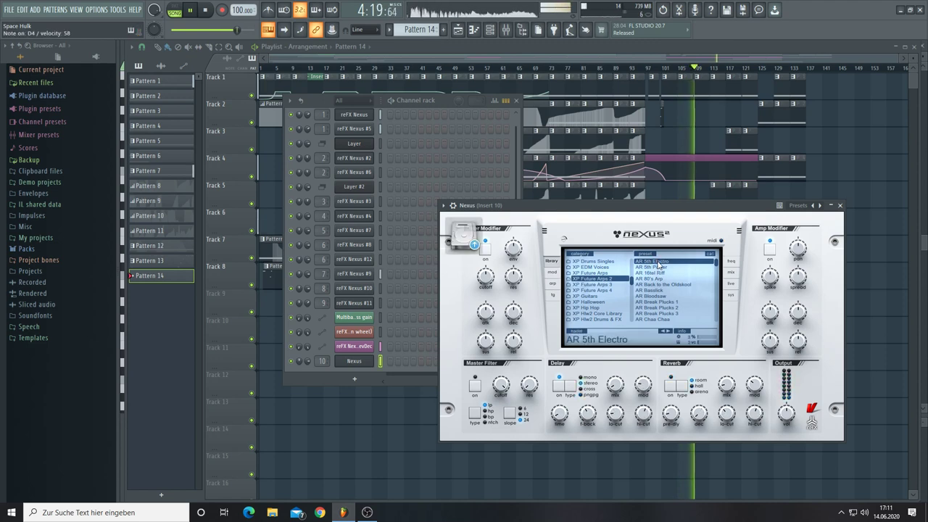
pyautogui.click(667, 331)
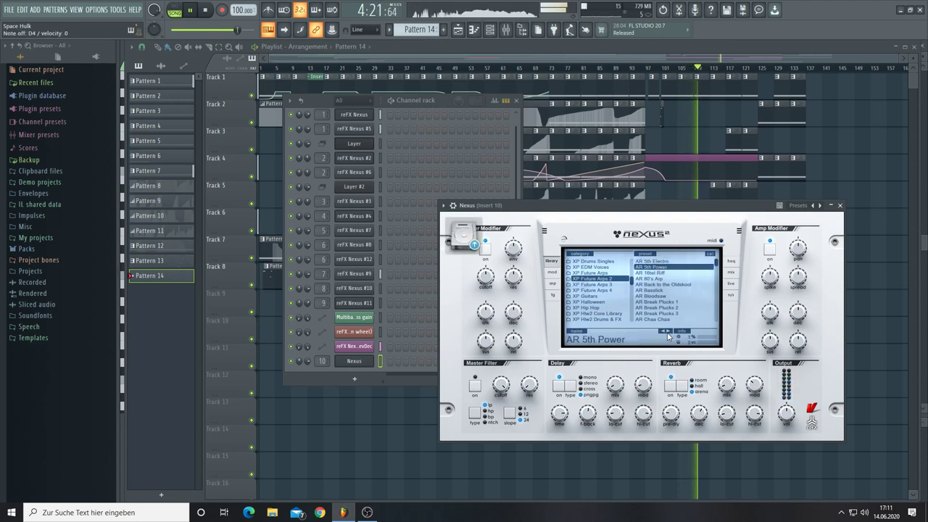
pyautogui.click(667, 334)
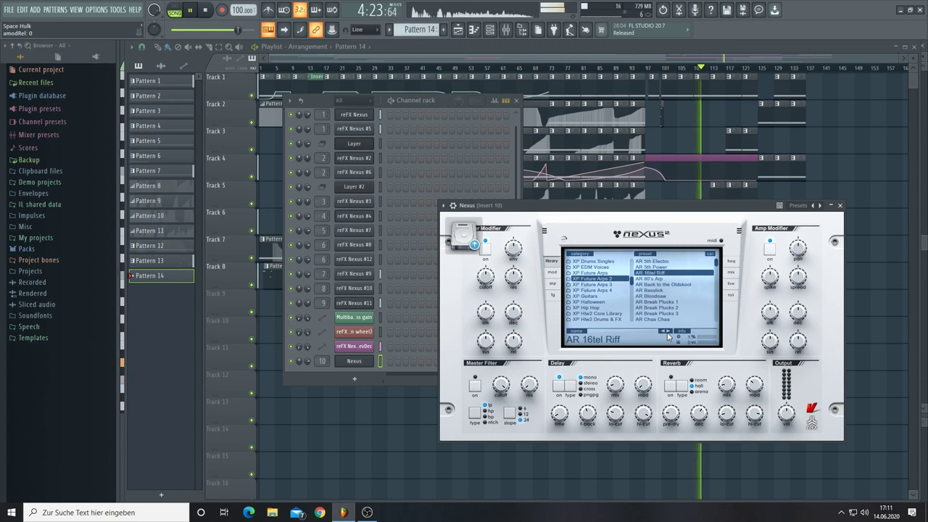
pyautogui.click(667, 334)
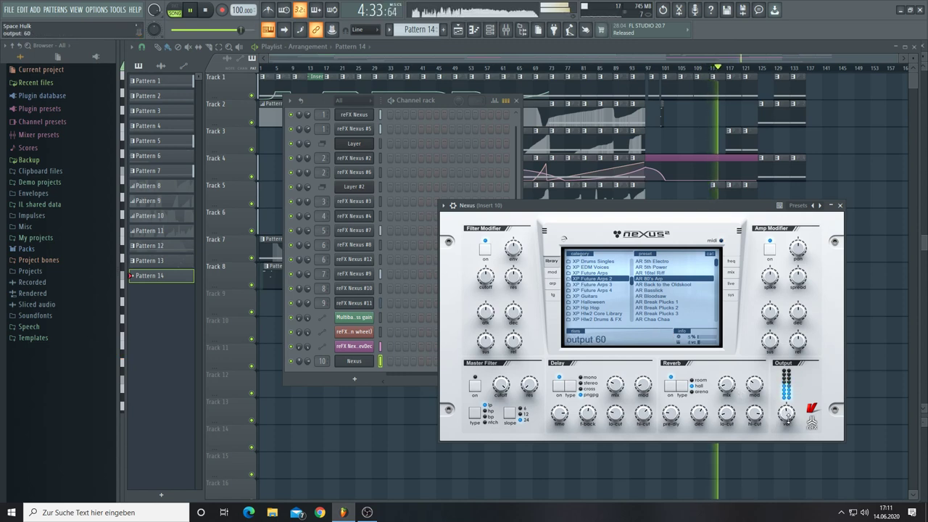
pyautogui.moveTo(787, 416); pyautogui.dragTo(798, 433)
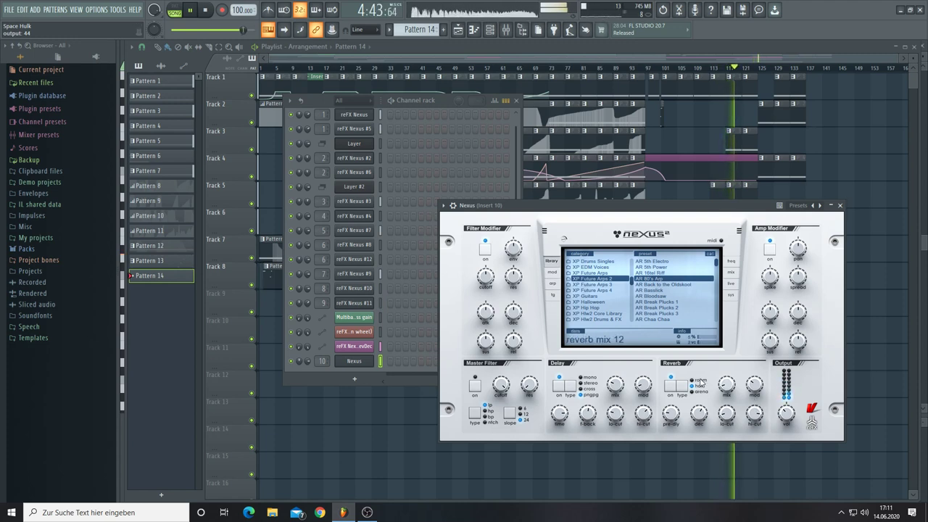
# Draw a four-bar D4 note from bar 1 of Pattern 14 in the new Nexus channel's piano roll
pyautogui.rightClick(356, 363)
pyautogui.click(394, 361)
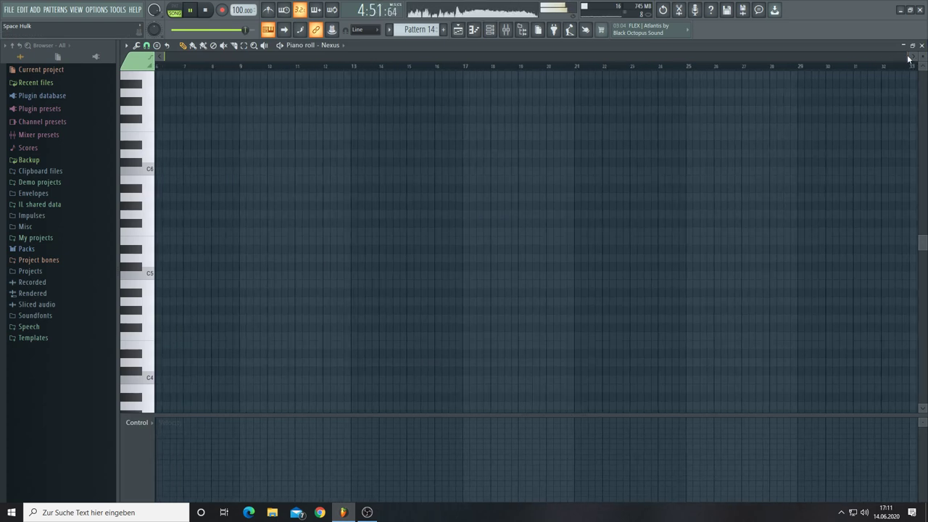
pyautogui.moveTo(905, 57); pyautogui.dragTo(424, 77)
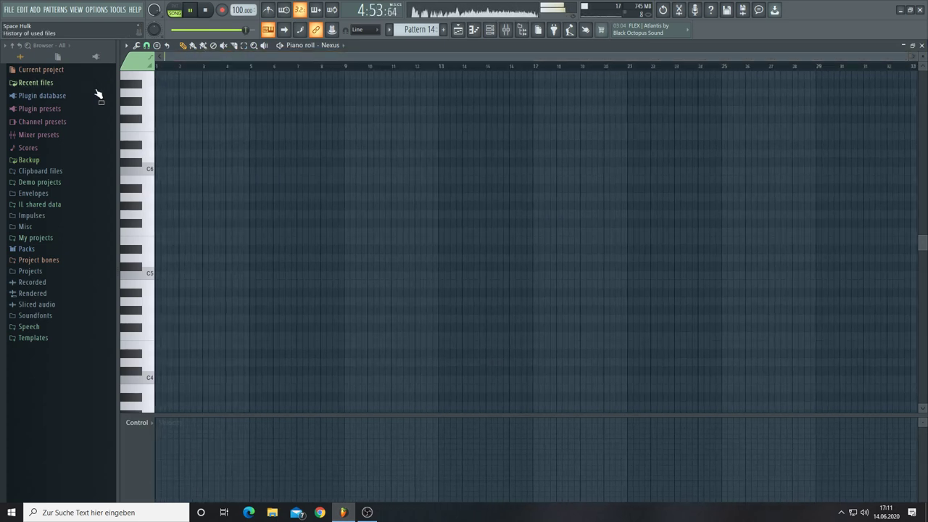
pyautogui.click(160, 364)
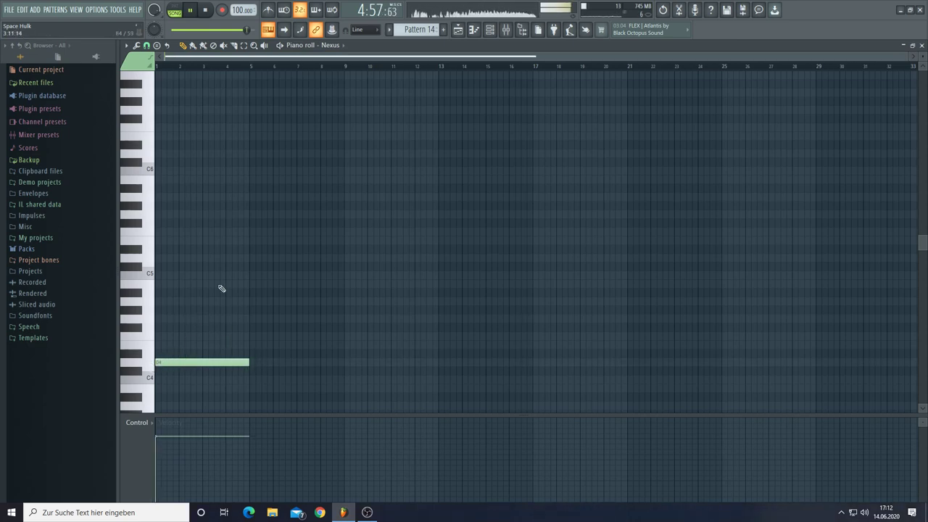
pyautogui.scroll(3, 167, 70)
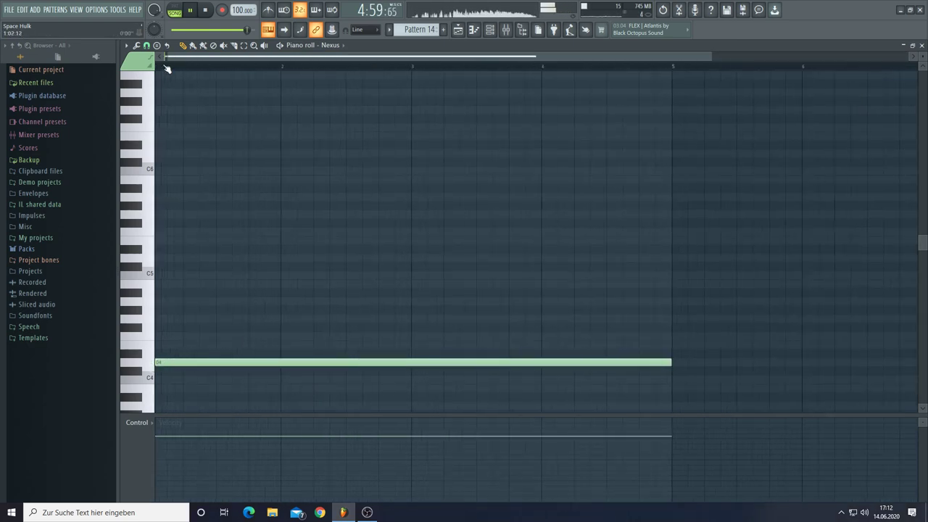
# Fill Track 9 of the playlist with Pattern 14 clips from bar 49 to 97 and from bar 105 to 137
pyautogui.click(467, 29)
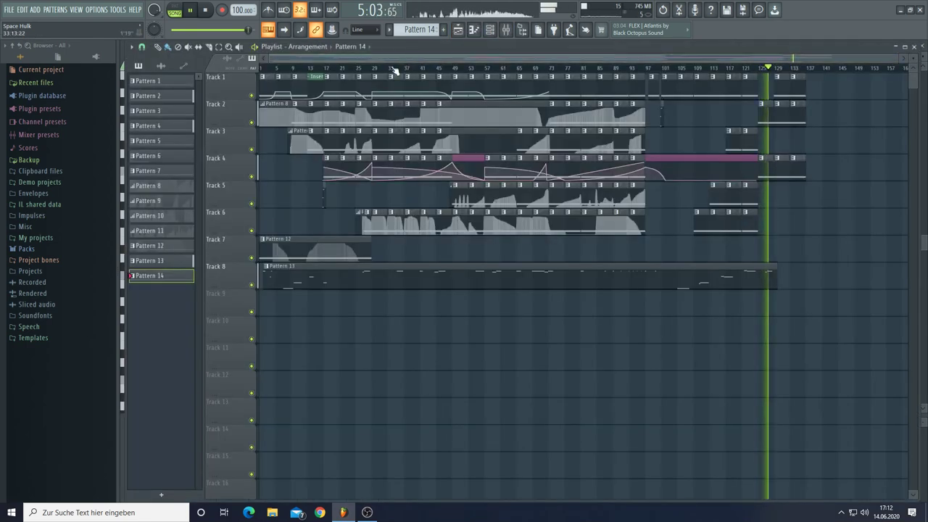
pyautogui.scroll(2, 394, 69)
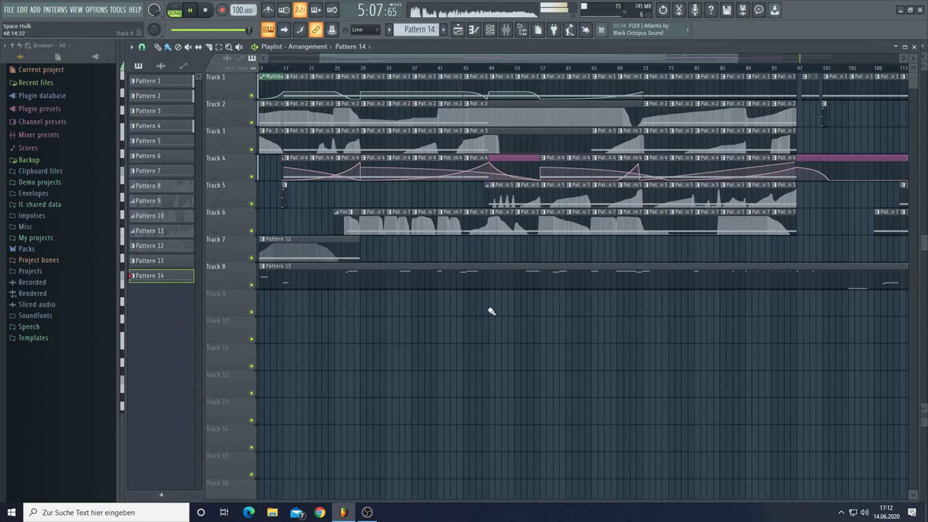
pyautogui.moveTo(490, 311); pyautogui.dragTo(755, 321)
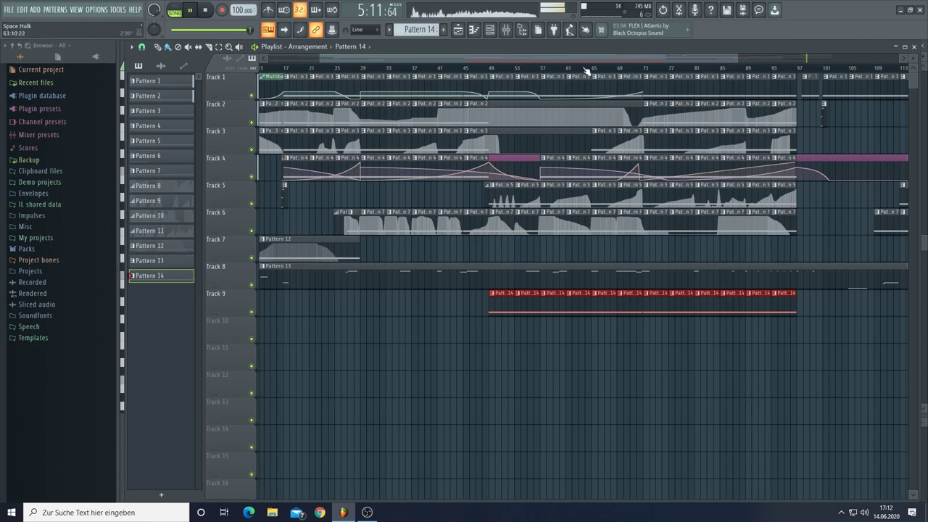
pyautogui.moveTo(588, 57); pyautogui.dragTo(749, 71)
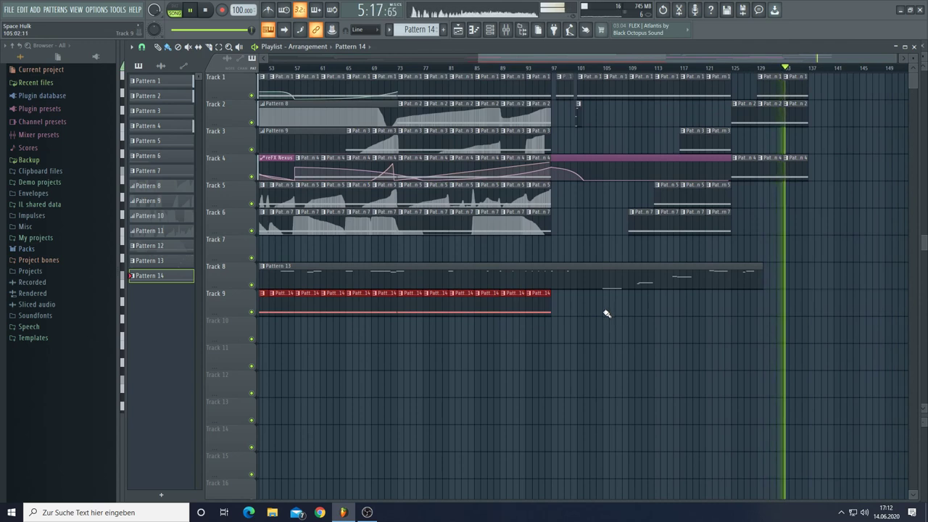
pyautogui.moveTo(606, 313); pyautogui.dragTo(805, 314)
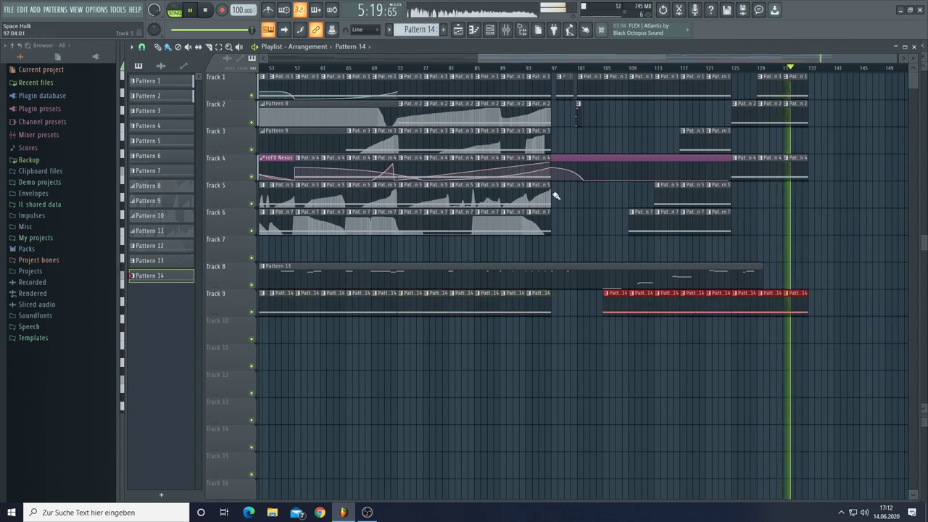
# Place a Pattern 14 clip at bar 1 on Track 9 and restart the song from the beginning
pyautogui.click(206, 11)
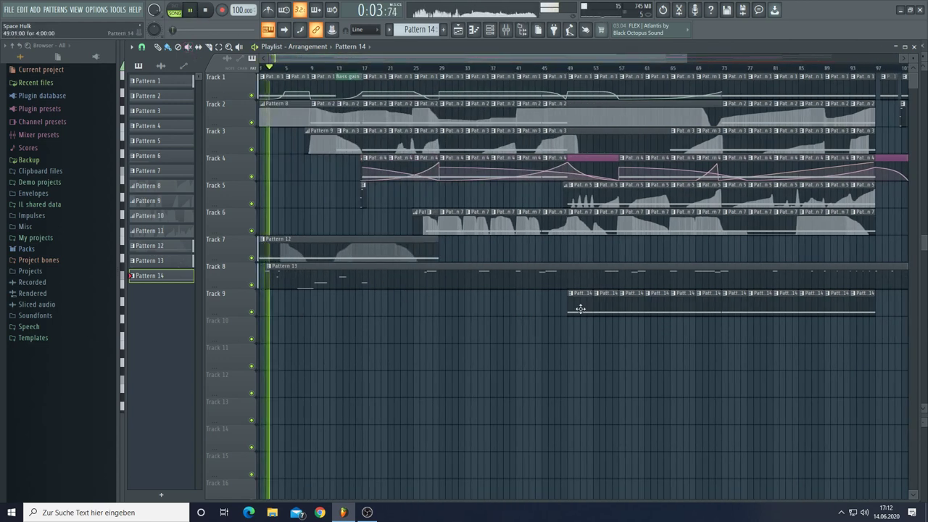
pyautogui.click(263, 306)
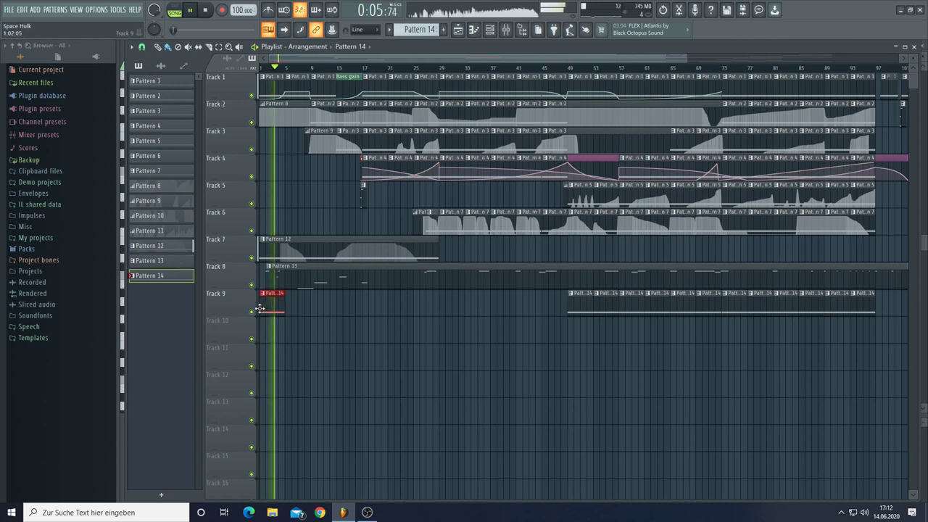
pyautogui.press('space')
pyautogui.press('space')
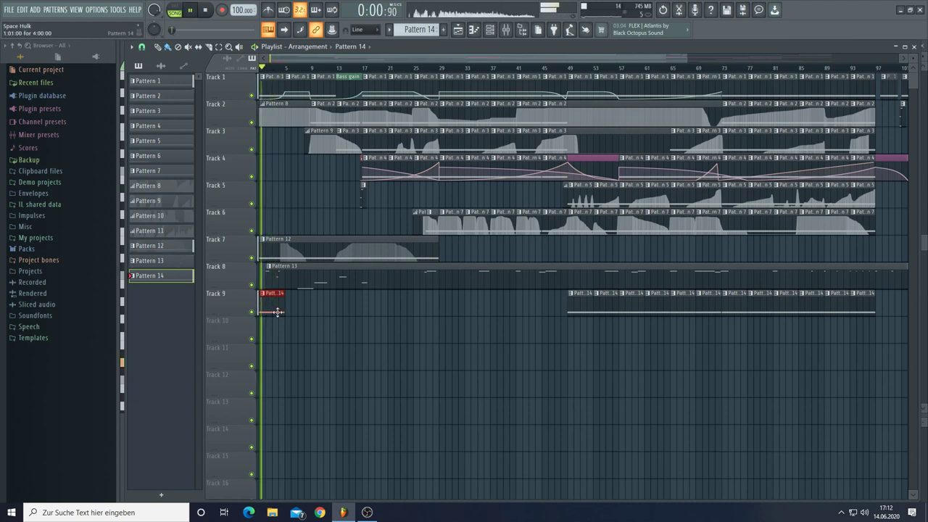
# Create an automation clip for the new Nexus channel's modulation wheel from the last tweaked parameter
pyautogui.click(490, 29)
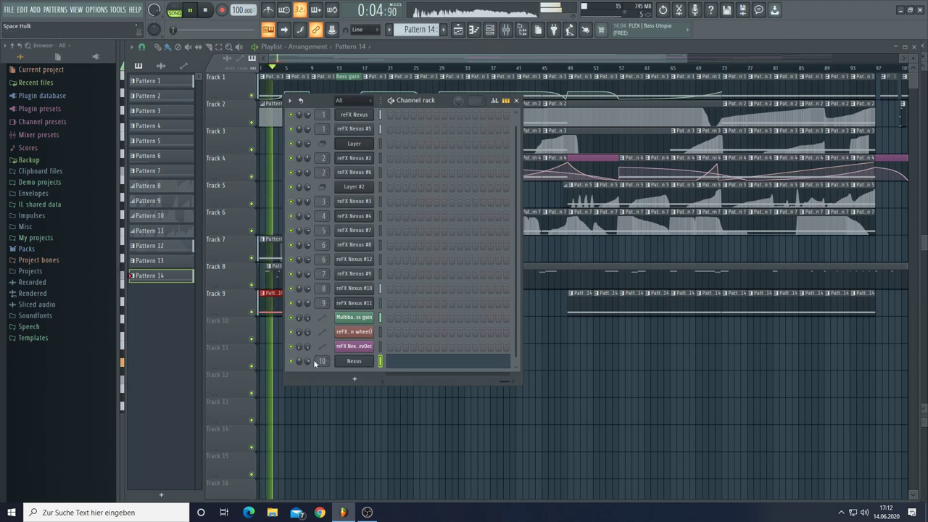
pyautogui.moveTo(421, 100); pyautogui.dragTo(449, 116)
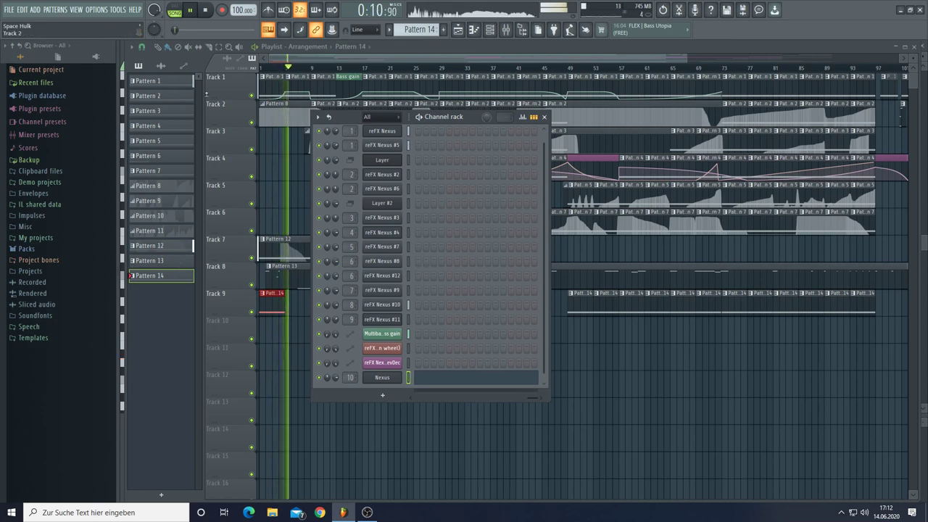
pyautogui.click(115, 10)
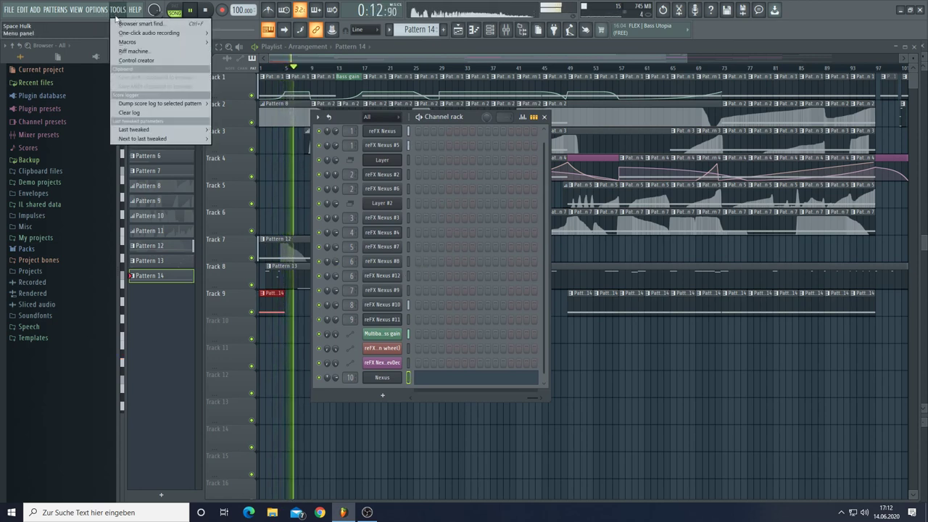
pyautogui.moveTo(143, 131)
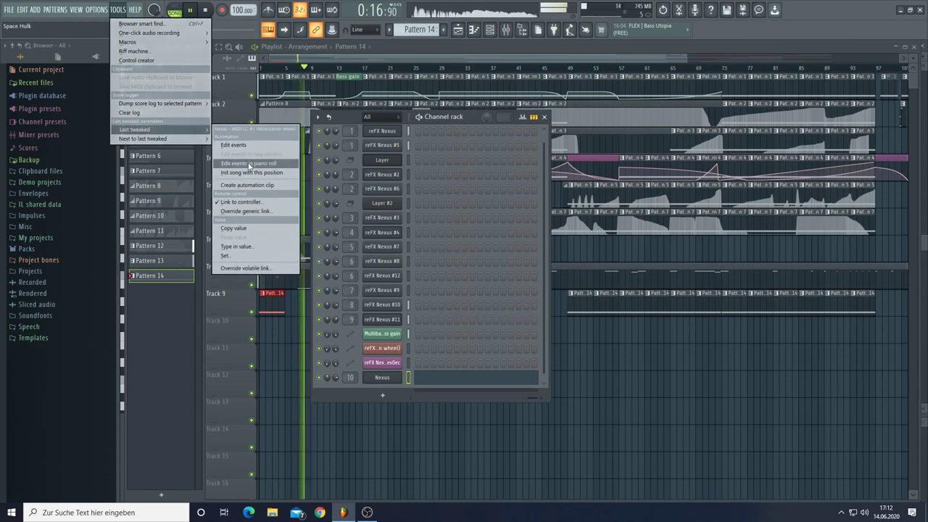
pyautogui.click(247, 184)
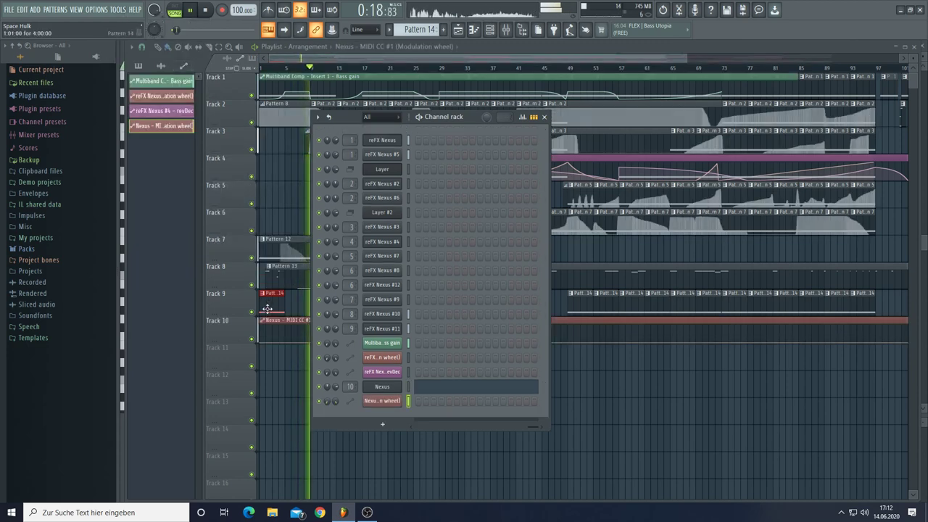
# Shape the Nexus modulation wheel automation to curve up from bar 1 to a peak at bar 5, and overlay the clip on Track 9
pyautogui.click(285, 343)
pyautogui.moveTo(284, 342)
pyautogui.mouseDown()
pyautogui.moveTo(289, 332)
pyautogui.moveTo(285, 342)
pyautogui.mouseUp()
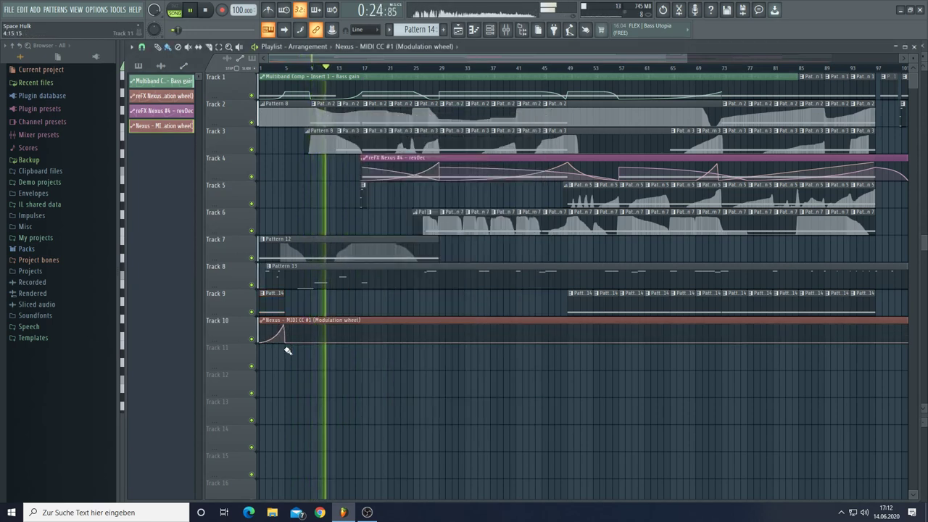
pyautogui.moveTo(271, 321); pyautogui.dragTo(270, 294)
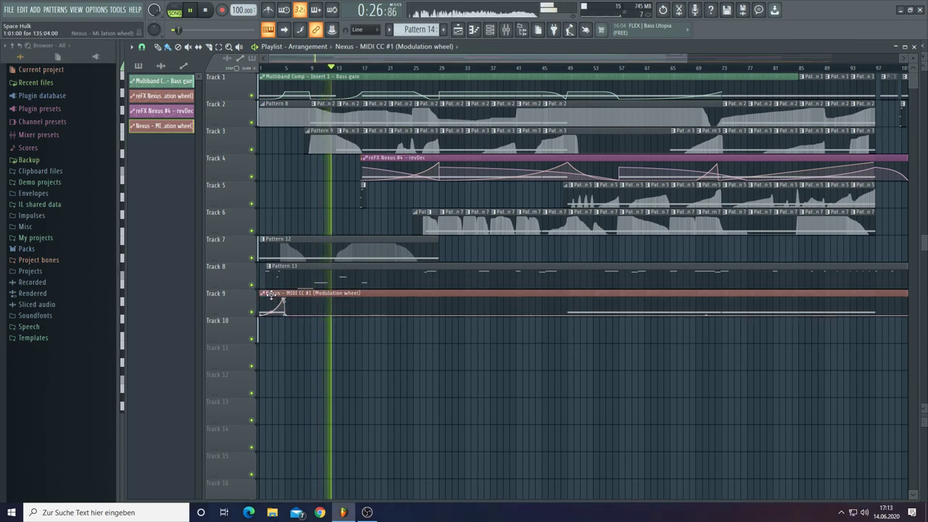
pyautogui.press('space')
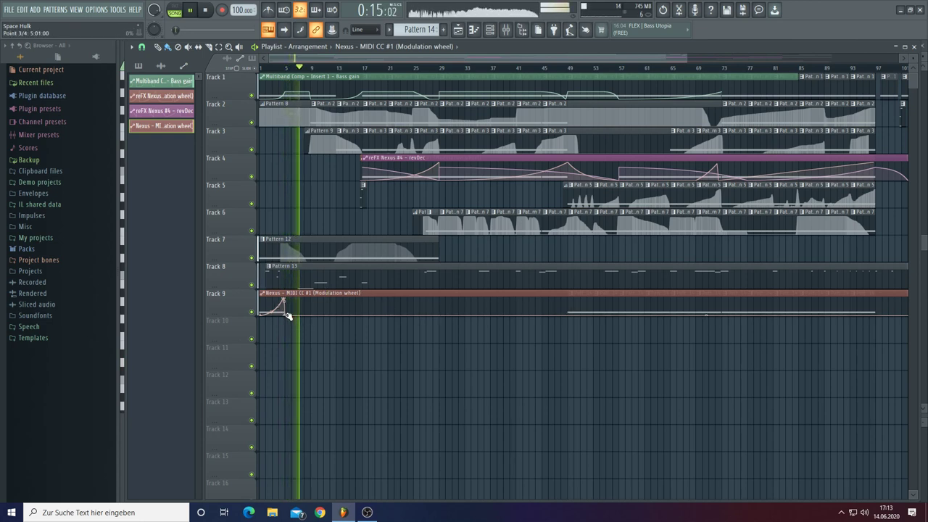
# Make the modulation wheel automation curve down from its bar 5 peak to zero at bar 9
pyautogui.moveTo(287, 312); pyautogui.dragTo(310, 323)
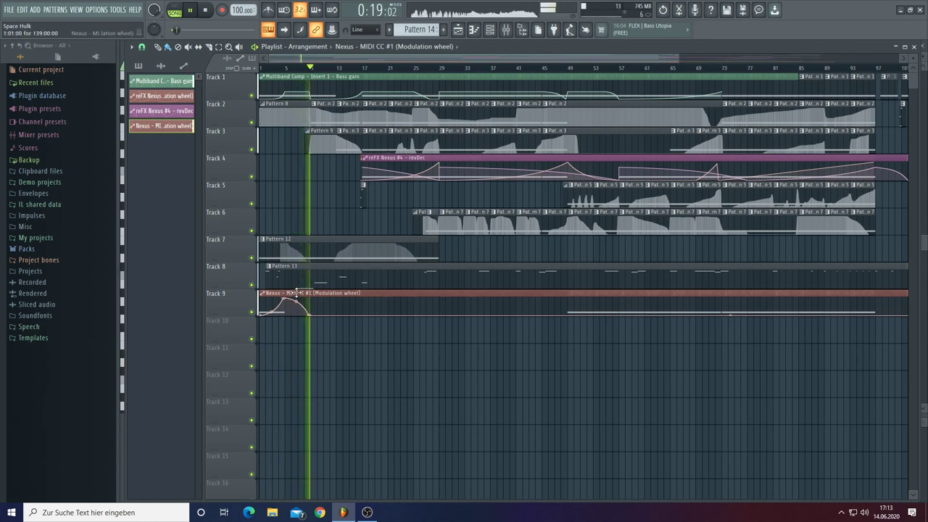
pyautogui.doubleClick(295, 292)
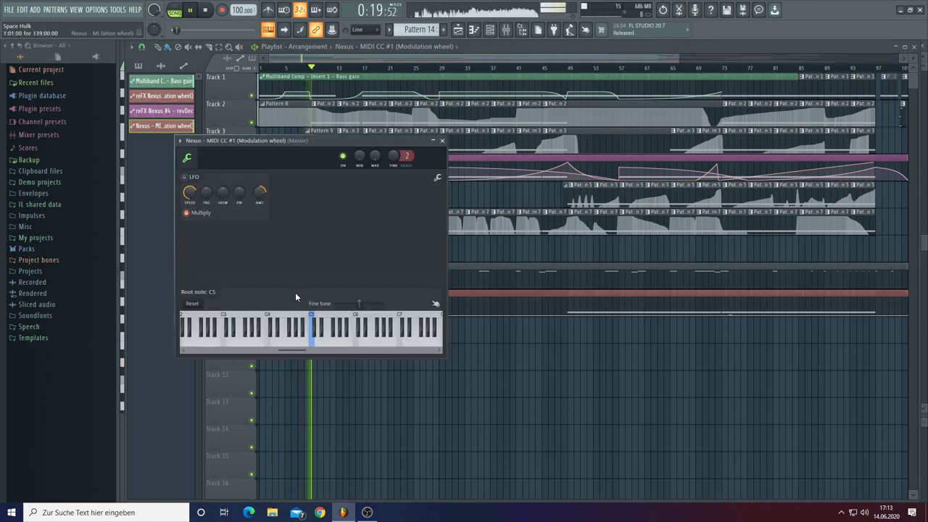
pyautogui.click(443, 141)
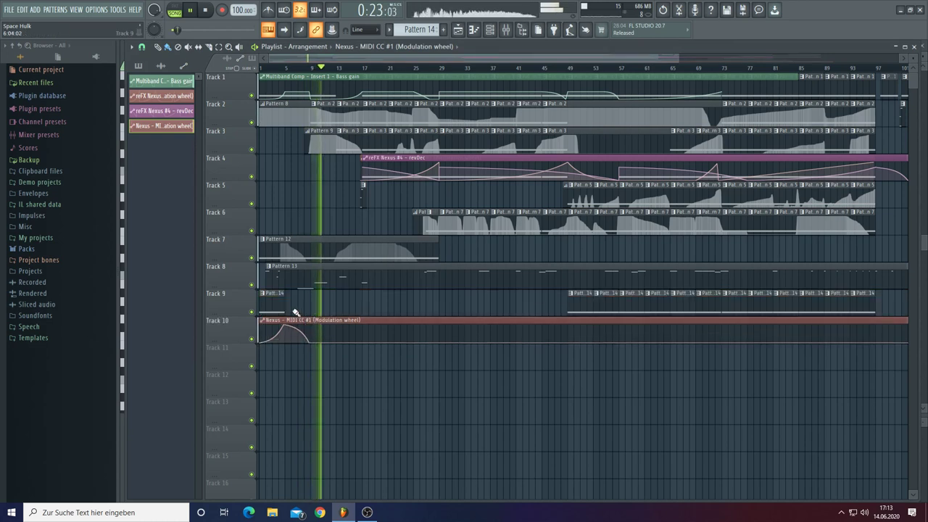
# Place a second Pattern 14 clip at bar 5 on Track 9
pyautogui.click(275, 301)
pyautogui.click(288, 303)
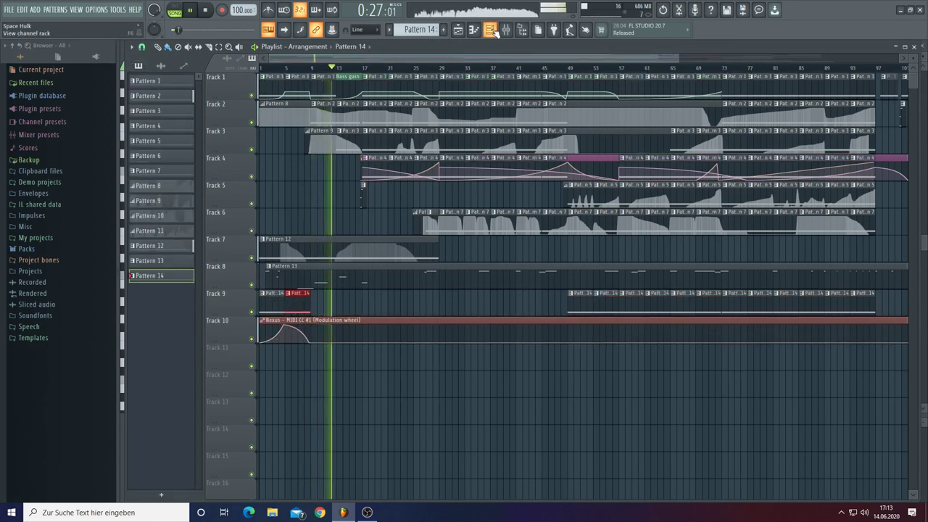
# Create an automation clip for the new Nexus channel's volume
pyautogui.doubleClick(296, 305)
pyautogui.rightClick(334, 389)
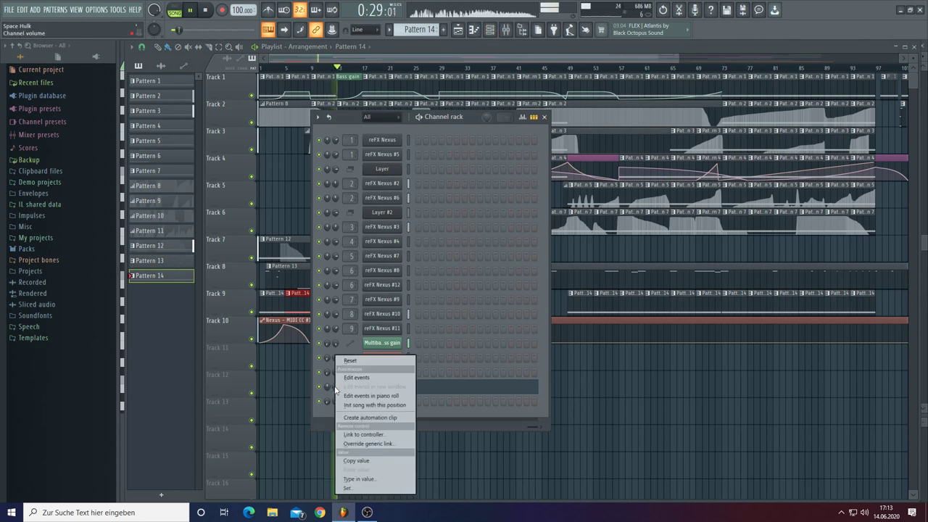
pyautogui.click(349, 418)
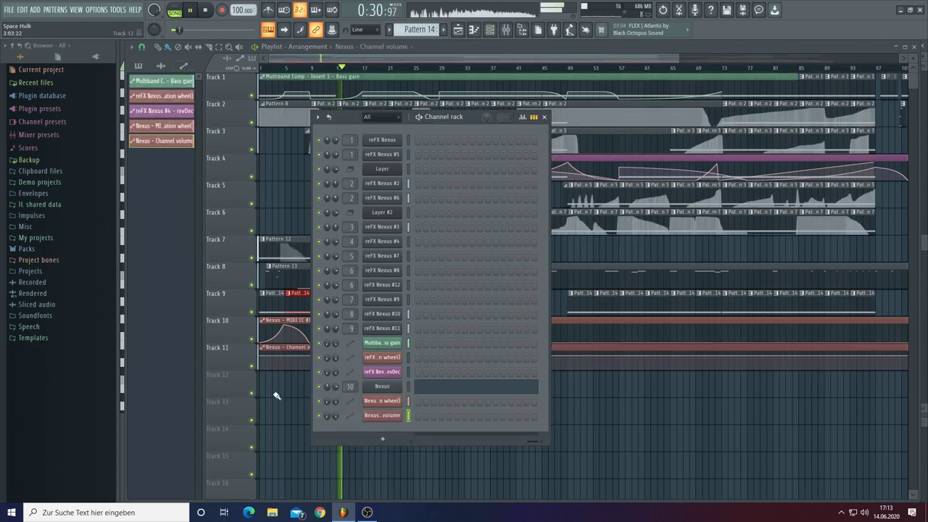
# Shape the Nexus channel volume automation to fall from bar 5 to zero at bar 9 and rise back up by bar 49
pyautogui.click(272, 392)
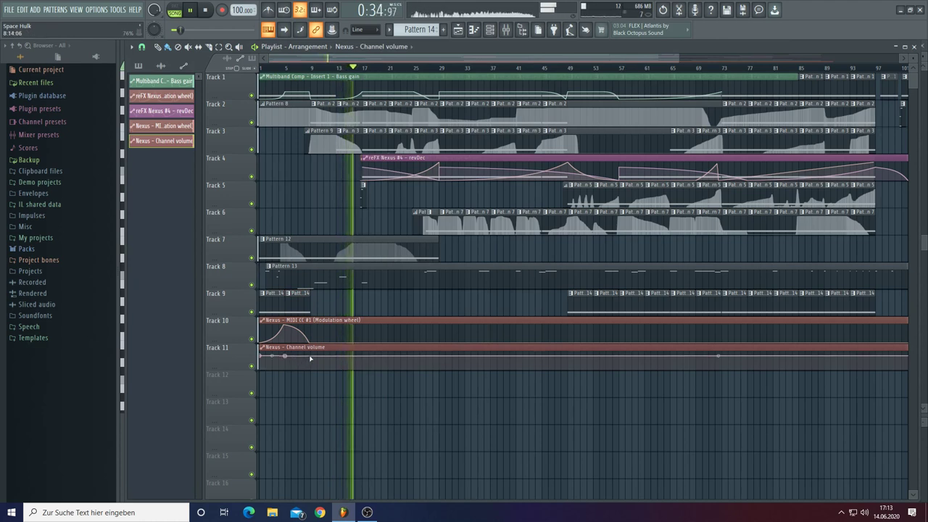
pyautogui.moveTo(310, 356); pyautogui.dragTo(312, 373)
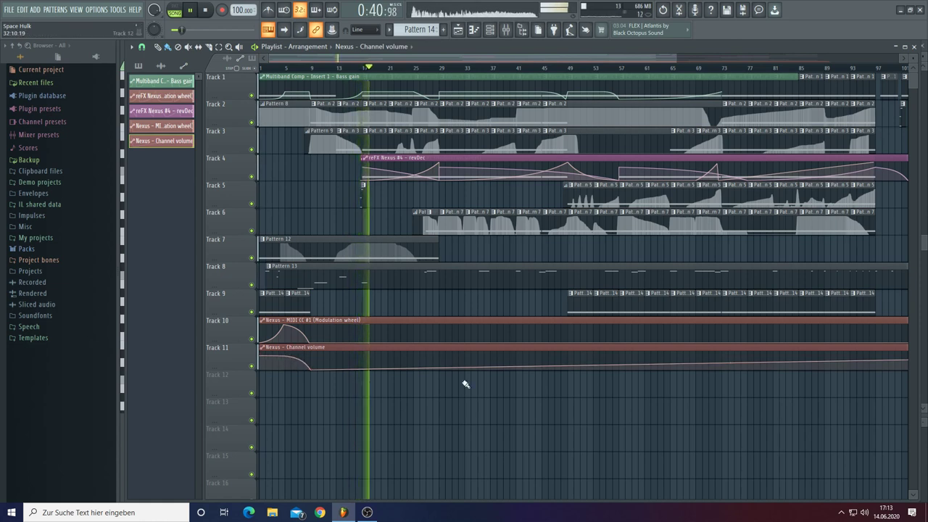
pyautogui.moveTo(568, 364); pyautogui.dragTo(569, 356)
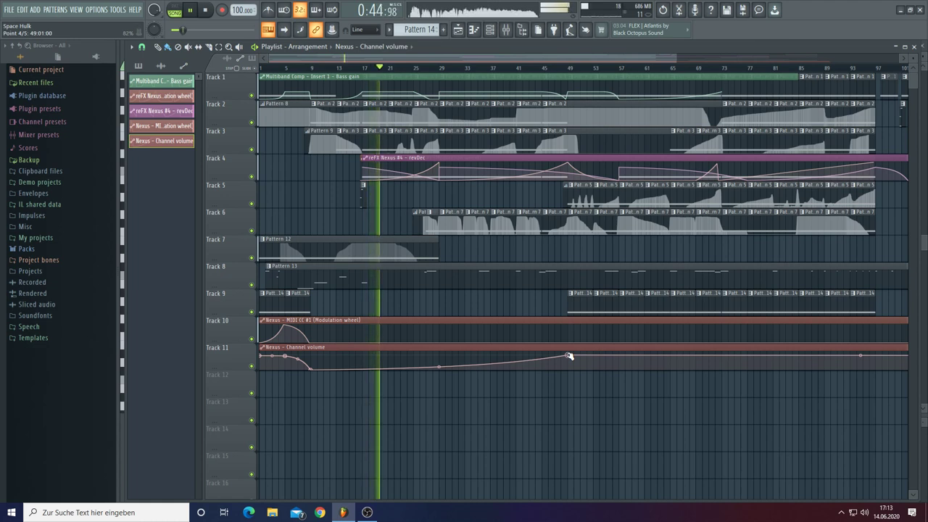
# Copy the value of the volume curve's starting point and paste it onto the point at bar 49
pyautogui.rightClick(263, 356)
pyautogui.click(279, 468)
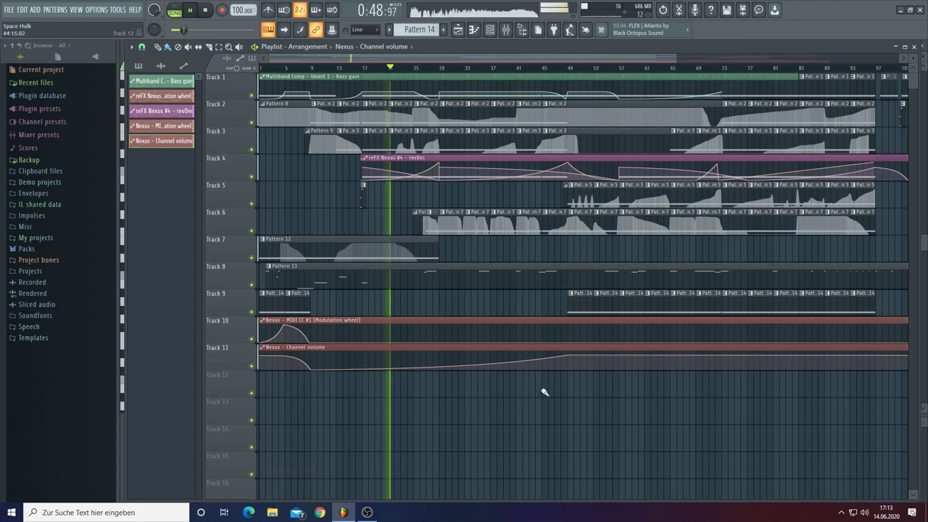
pyautogui.rightClick(569, 356)
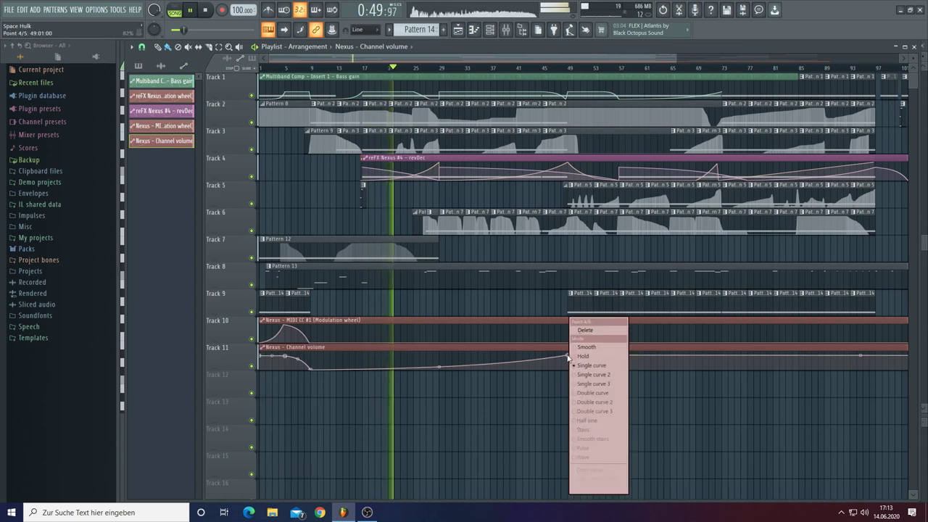
pyautogui.click(577, 479)
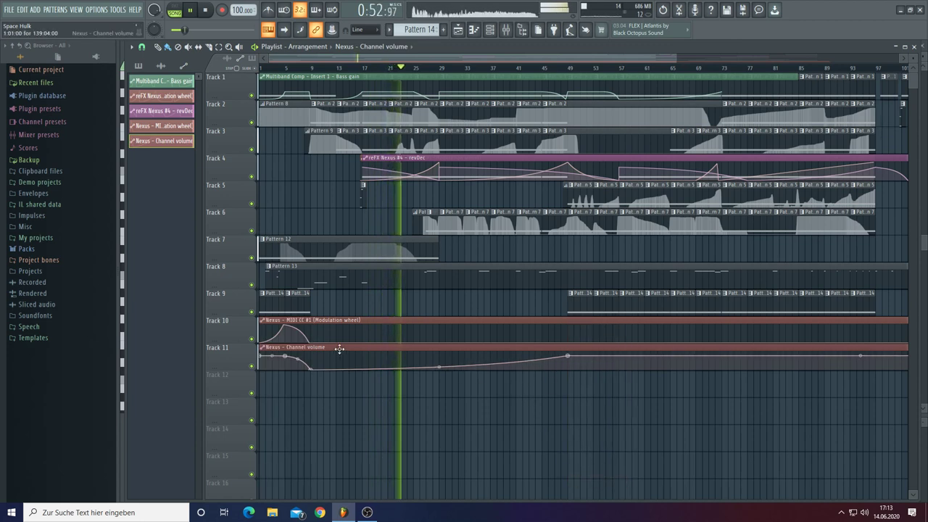
# Stack the channel volume automation on the modulation wheel automation and move both clips onto Track 9 over the Pattern 14 clips
pyautogui.moveTo(339, 349); pyautogui.dragTo(297, 327)
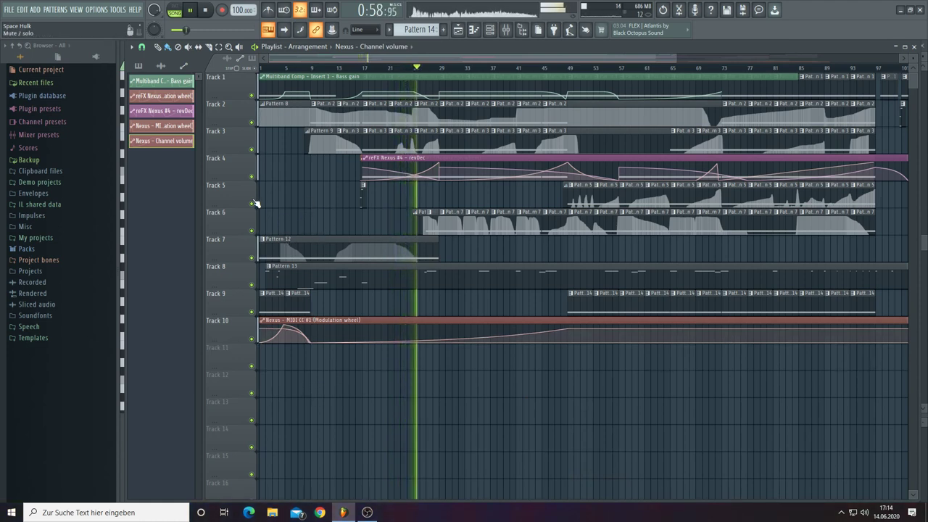
pyautogui.moveTo(544, 59); pyautogui.dragTo(466, 52)
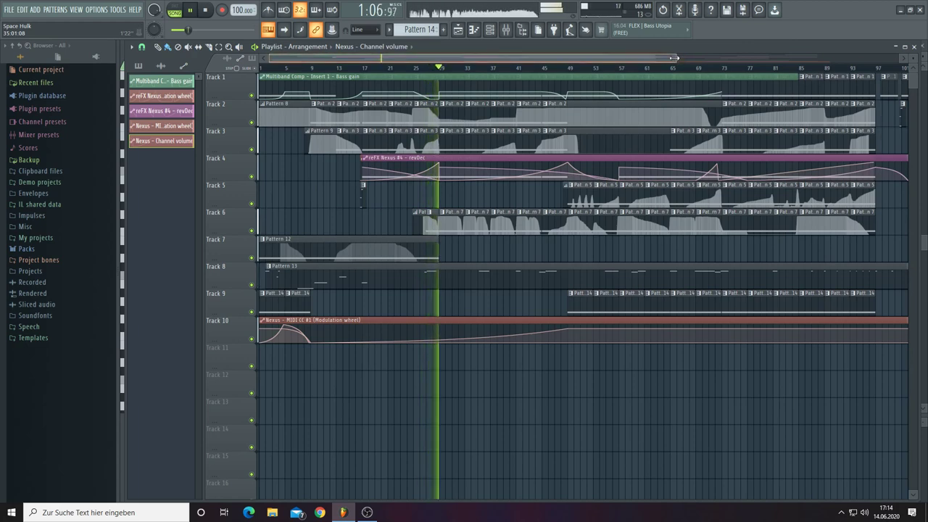
pyautogui.moveTo(674, 58); pyautogui.dragTo(882, 58)
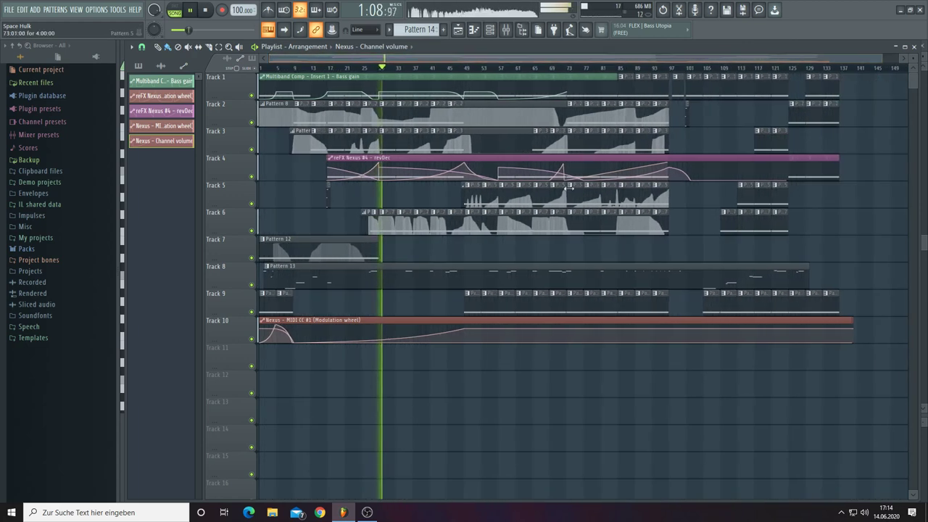
pyautogui.moveTo(299, 357); pyautogui.dragTo(297, 301)
pyautogui.click(293, 356)
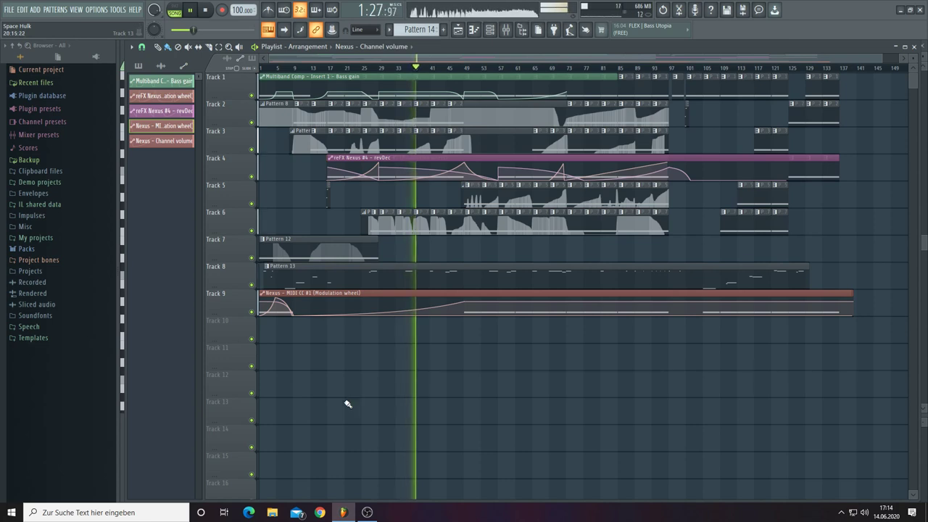
# Open the mixer and select the Master track
pyautogui.click(505, 31)
pyautogui.click(419, 291)
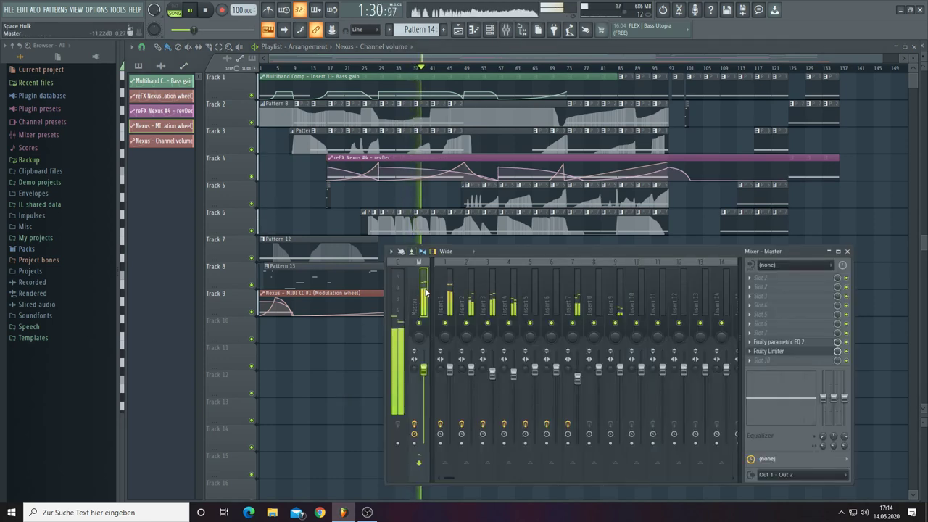
# Load Fruity Parametric EQ 2 into the master track's first effect slot and widen its editor window
pyautogui.click(776, 351)
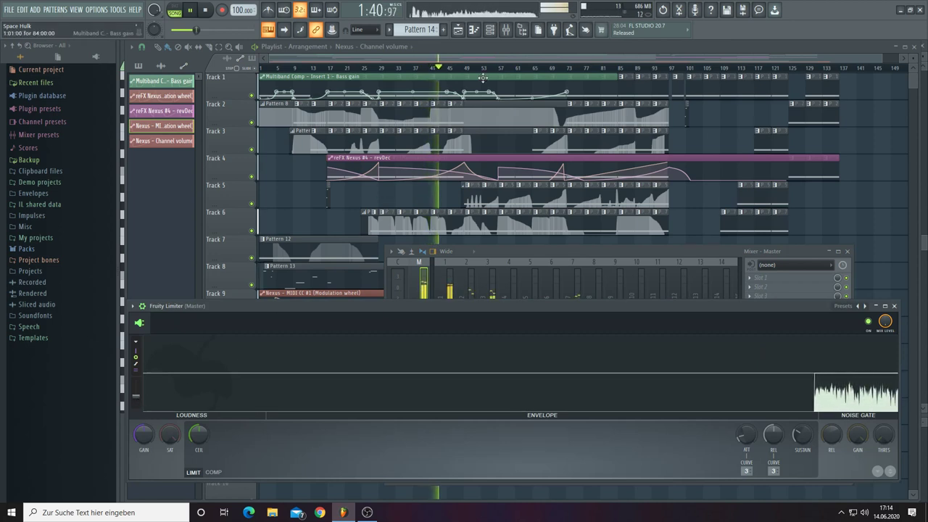
pyautogui.click(506, 31)
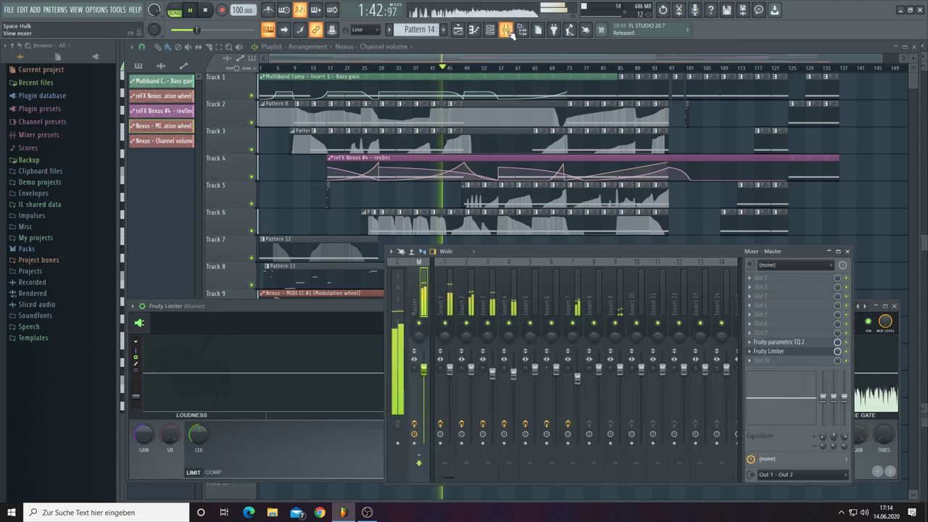
pyautogui.click(753, 280)
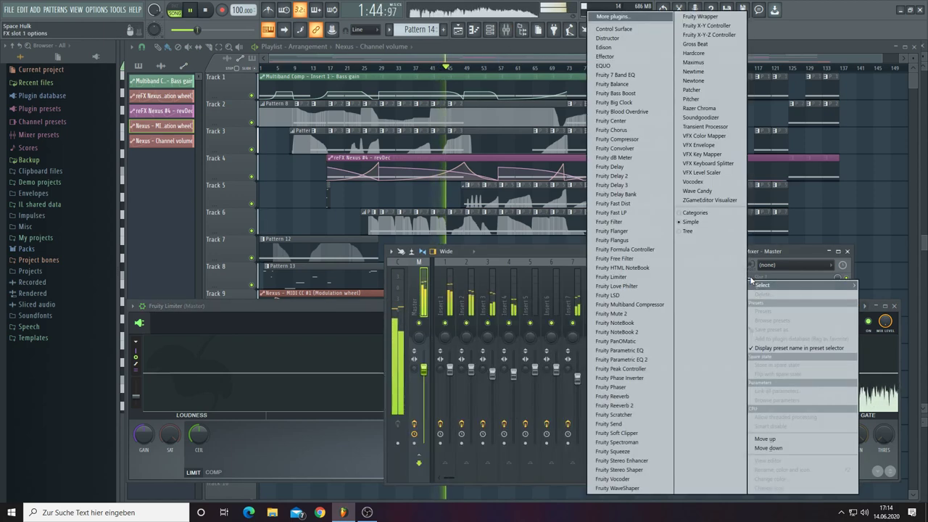
pyautogui.click(621, 358)
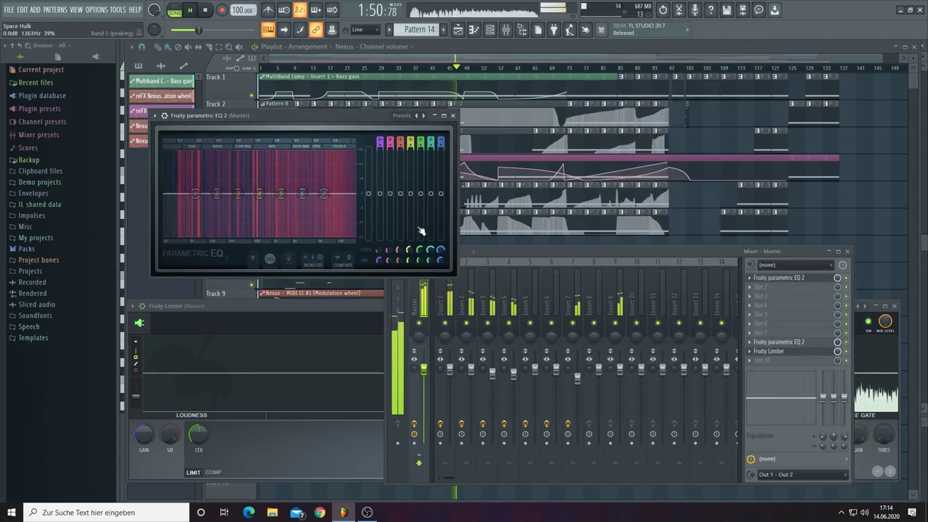
pyautogui.moveTo(458, 219); pyautogui.dragTo(891, 239)
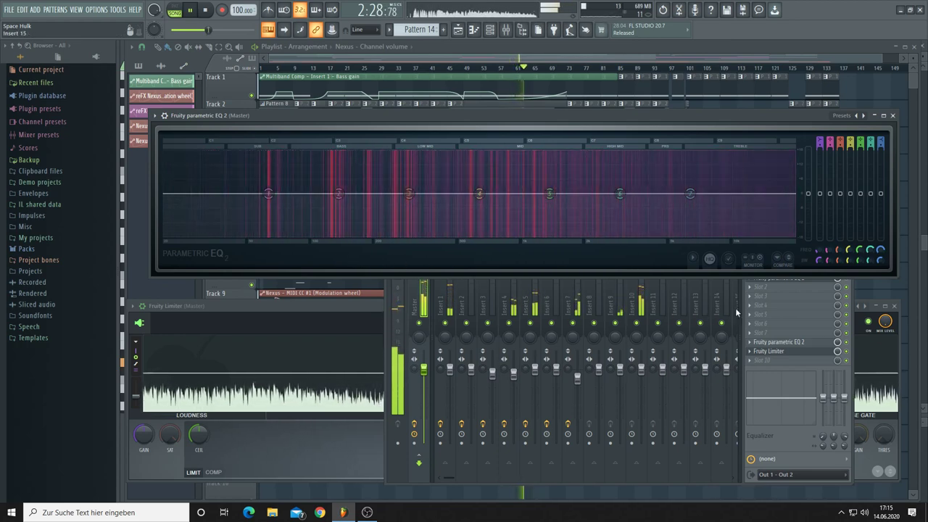
# Load Maximus into the master track's second effect slot and apply its Clear master preset
pyautogui.click(749, 286)
pyautogui.moveTo(749, 285)
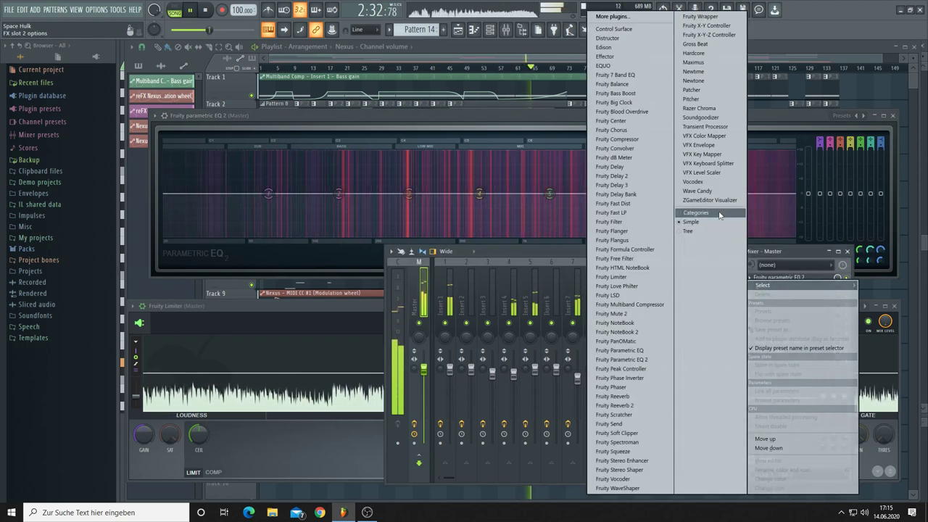
pyautogui.click(714, 65)
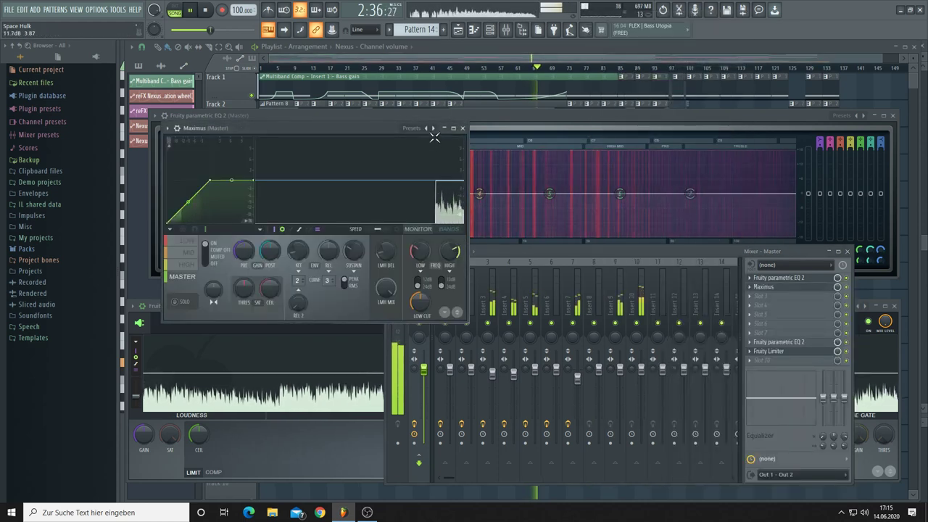
pyautogui.click(432, 129)
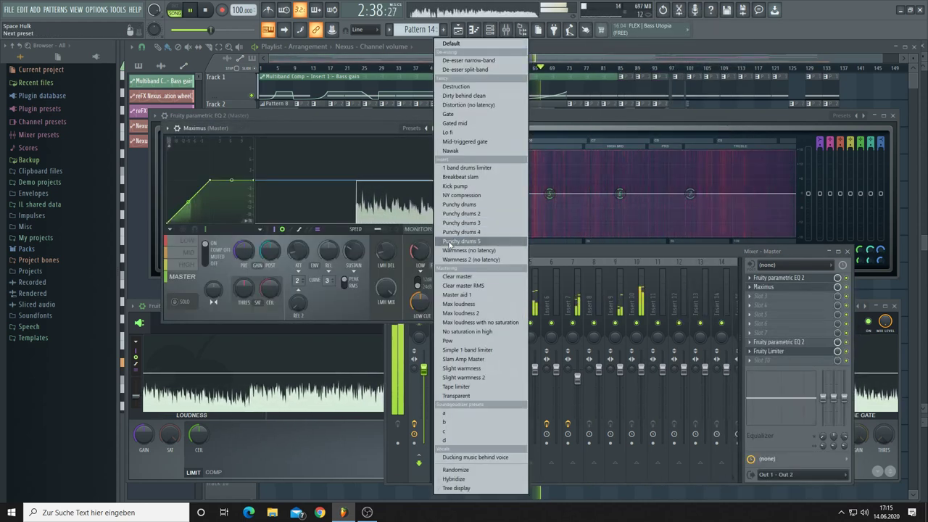
pyautogui.click(457, 276)
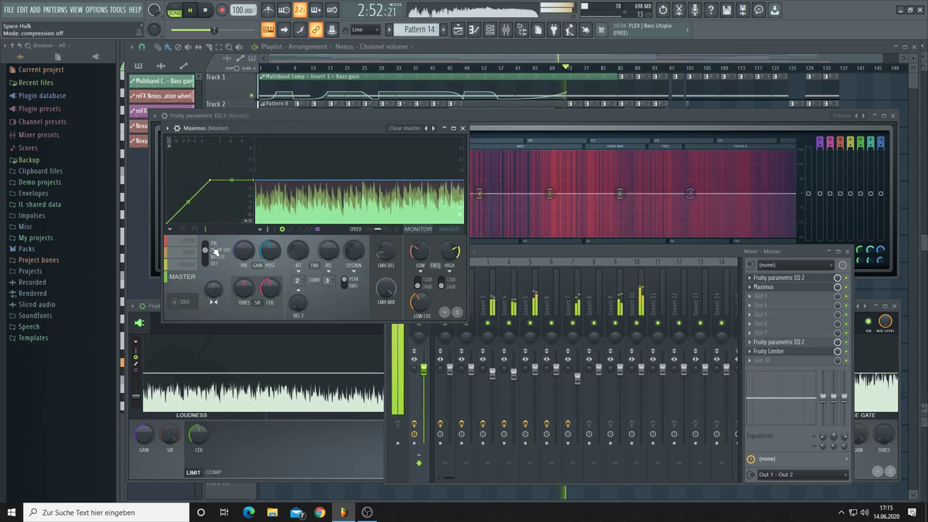
# Slightly lower the main level of the Parametric EQ 2 in the master's first slot and stop playback
pyautogui.click(777, 278)
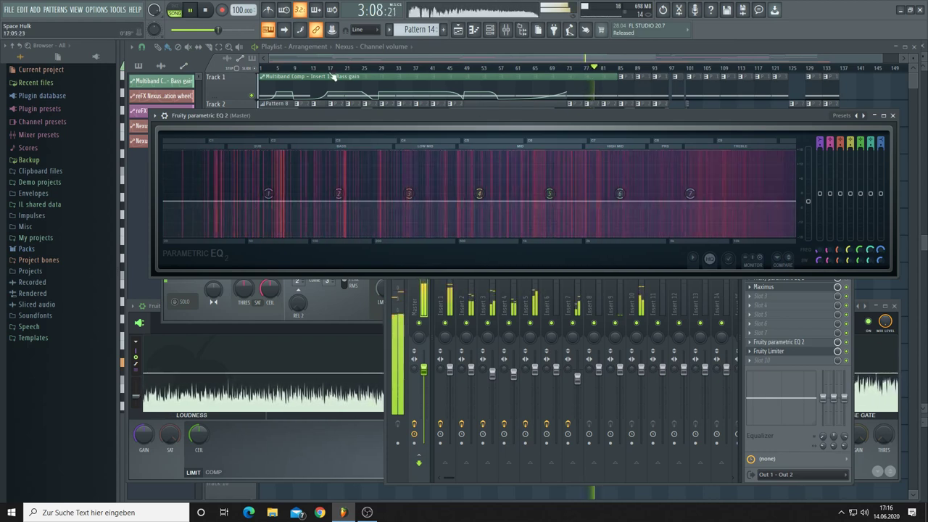
pyautogui.click(206, 10)
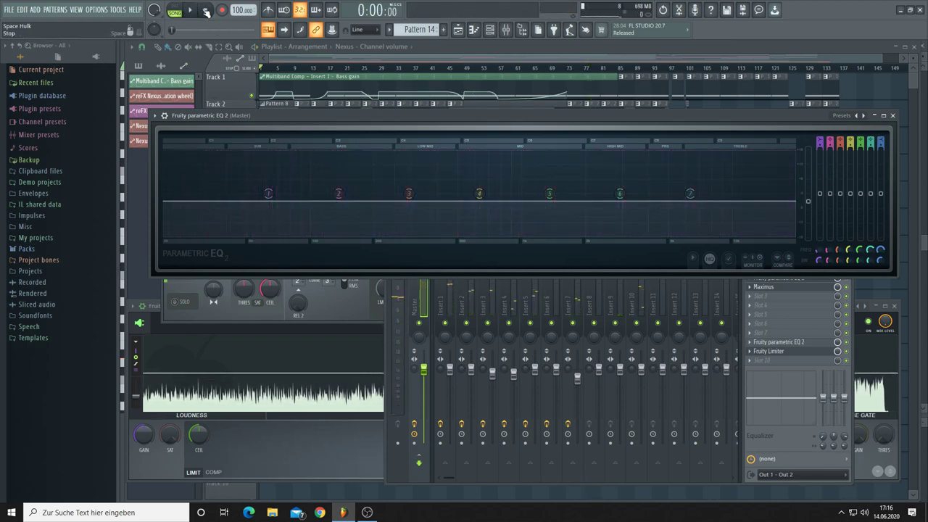
# Save the project and play the song from the start with the playlist scrolling along with playback
pyautogui.click(274, 65)
pyautogui.scroll(4, 277, 72)
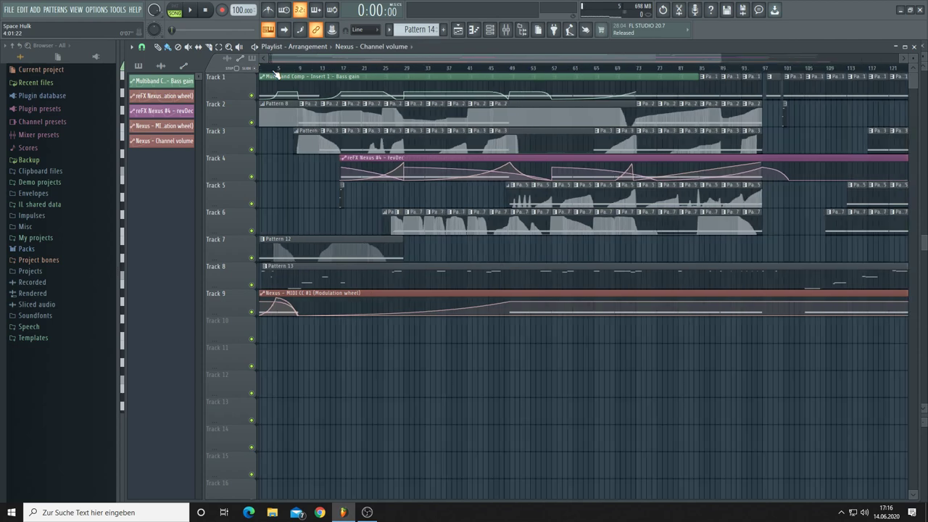
pyautogui.scroll(3, 276, 72)
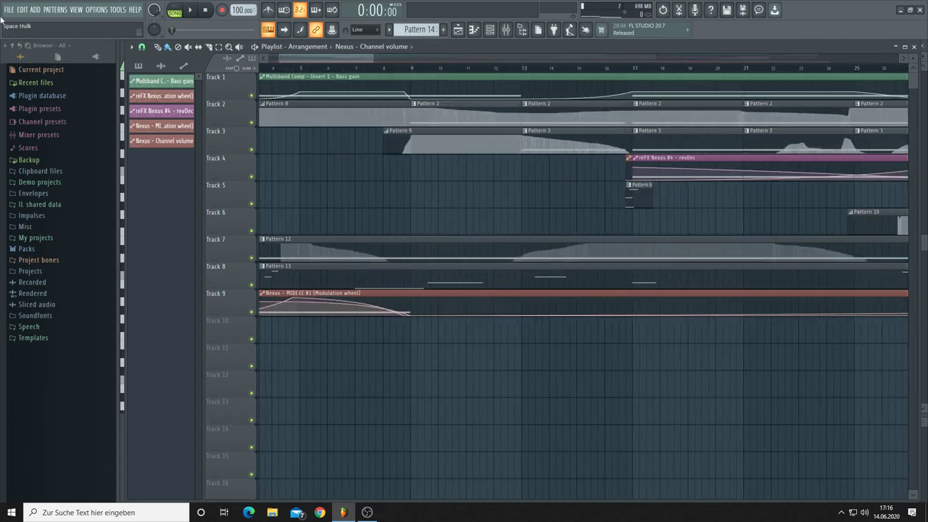
pyautogui.click(10, 10)
pyautogui.click(18, 55)
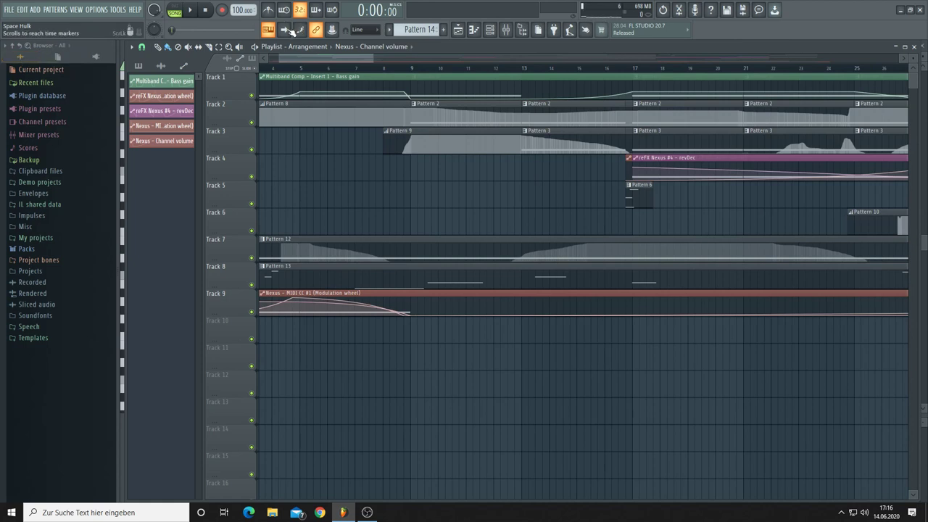
pyautogui.click(192, 11)
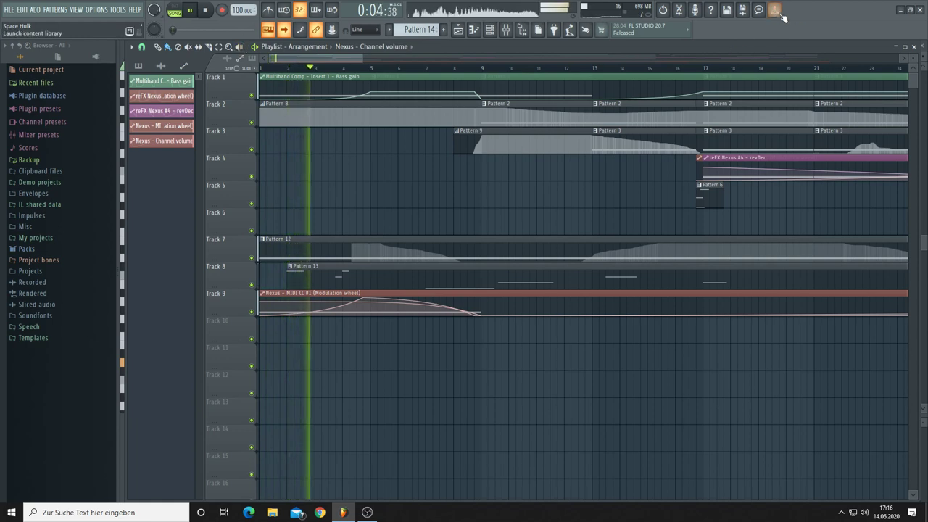
# Show the project info during playback and move its window away from the playhead
pyautogui.press('F11')
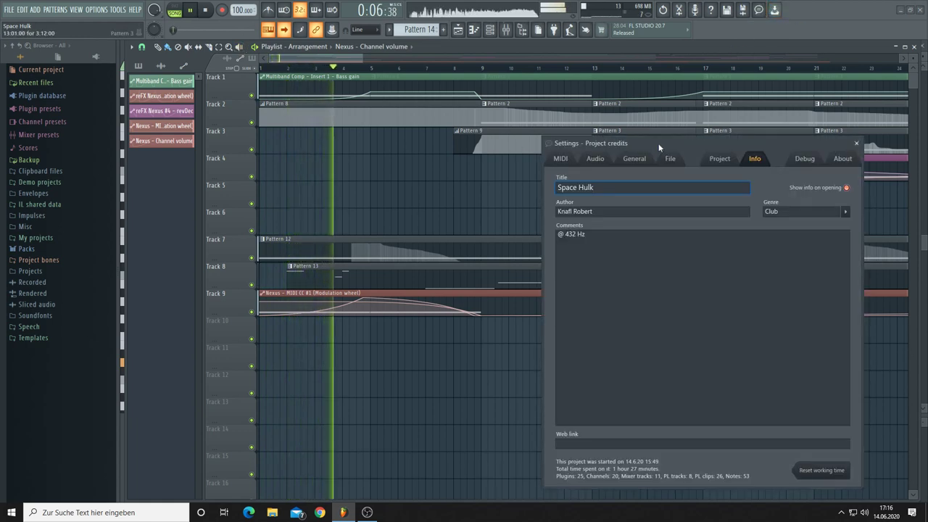
pyautogui.moveTo(655, 148); pyautogui.dragTo(701, 151)
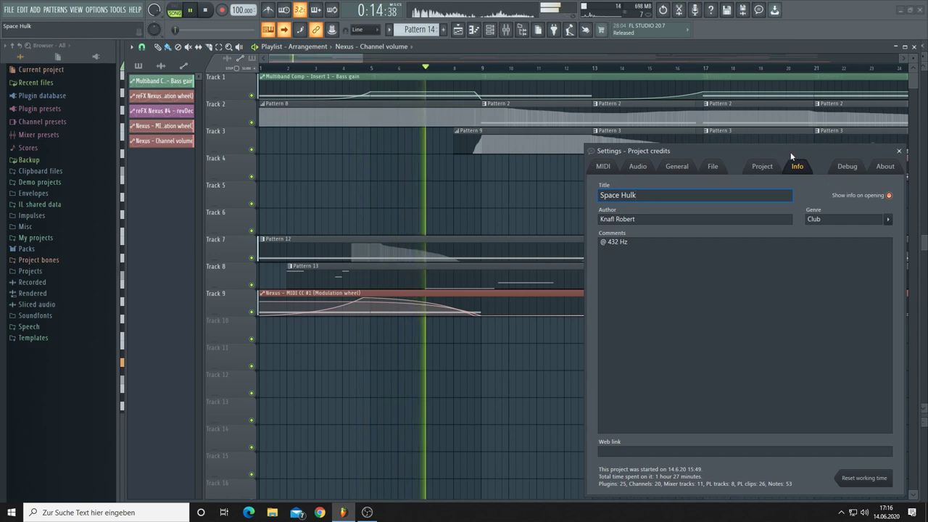
pyautogui.moveTo(781, 151); pyautogui.dragTo(332, 159)
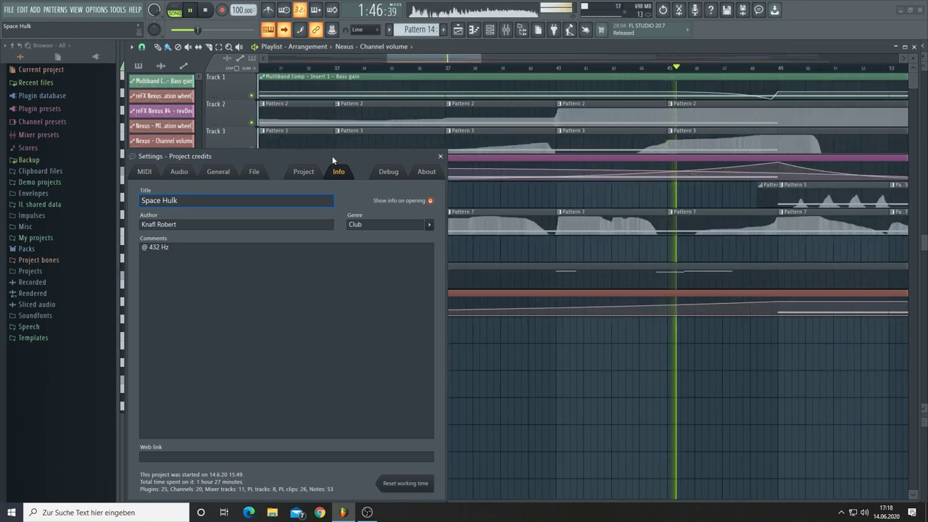
# Show the master's Fruity Limiter on its own below the tracks, closing the mixer and project info, to watch the output level
pyautogui.click(506, 30)
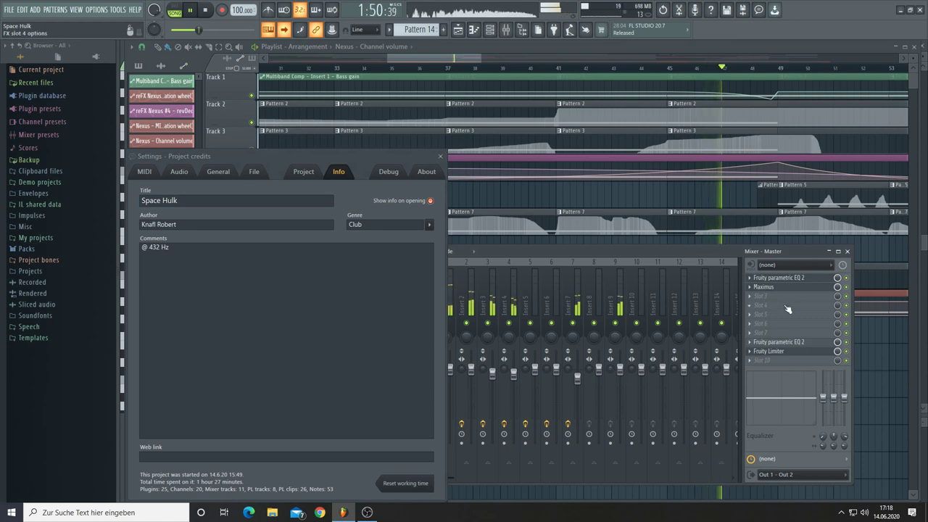
pyautogui.click(796, 353)
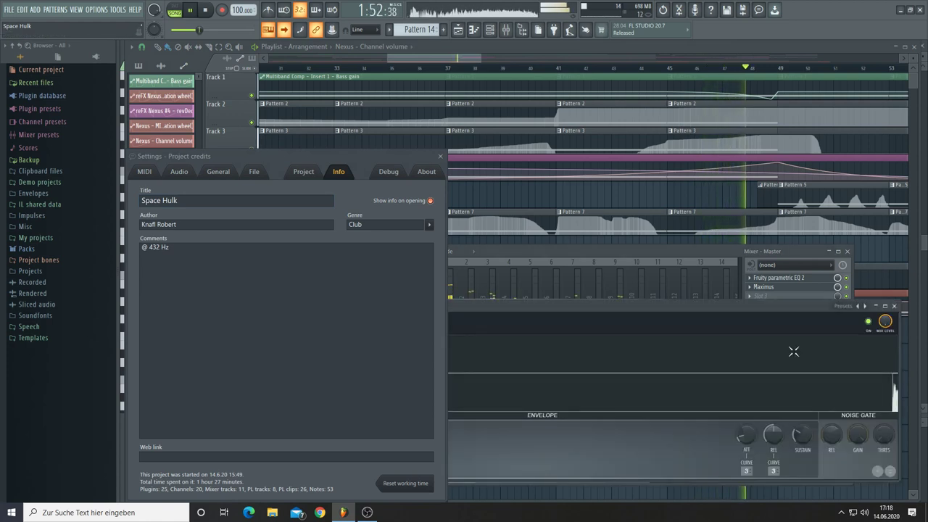
pyautogui.click(850, 252)
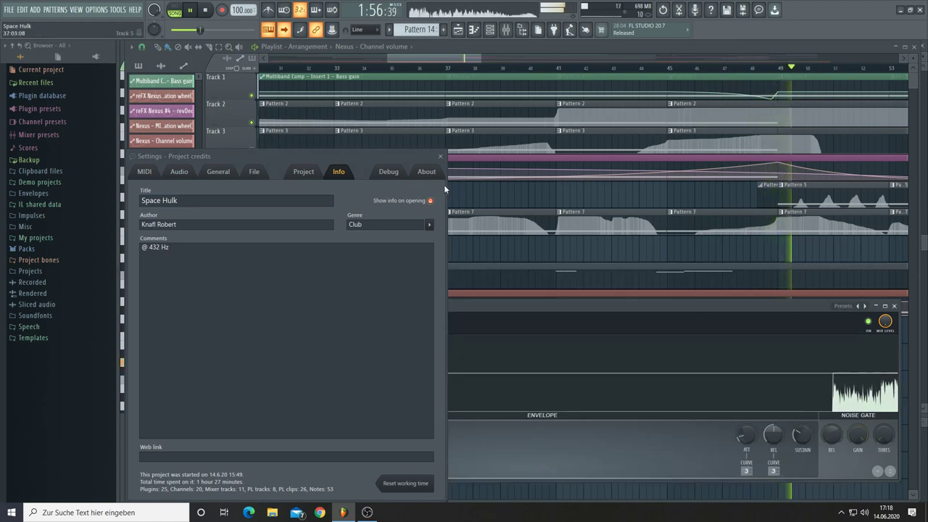
pyautogui.click(441, 156)
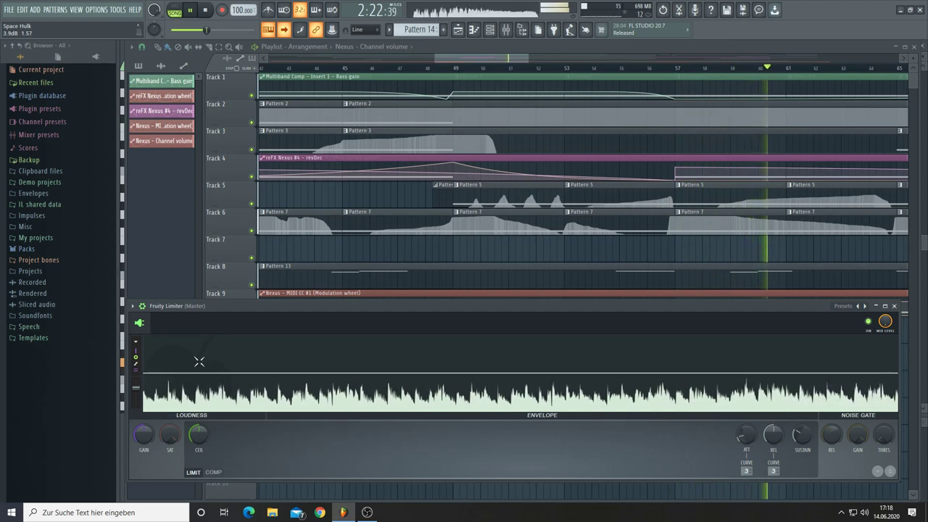
pyautogui.moveTo(239, 305); pyautogui.dragTo(244, 320)
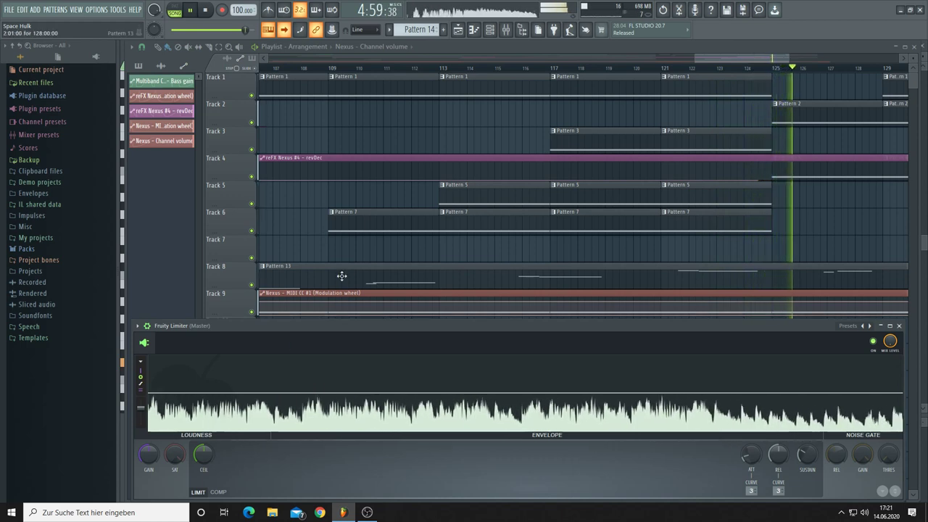
# Create an automation clip for the band 7 frequency of the Fruity Parametric EQ 2 in master slot 8
pyautogui.click(506, 29)
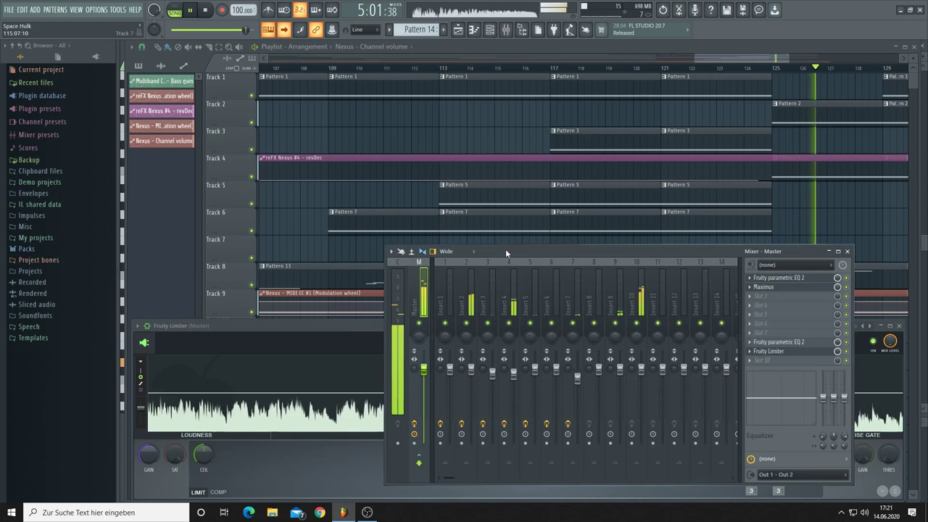
pyautogui.click(814, 352)
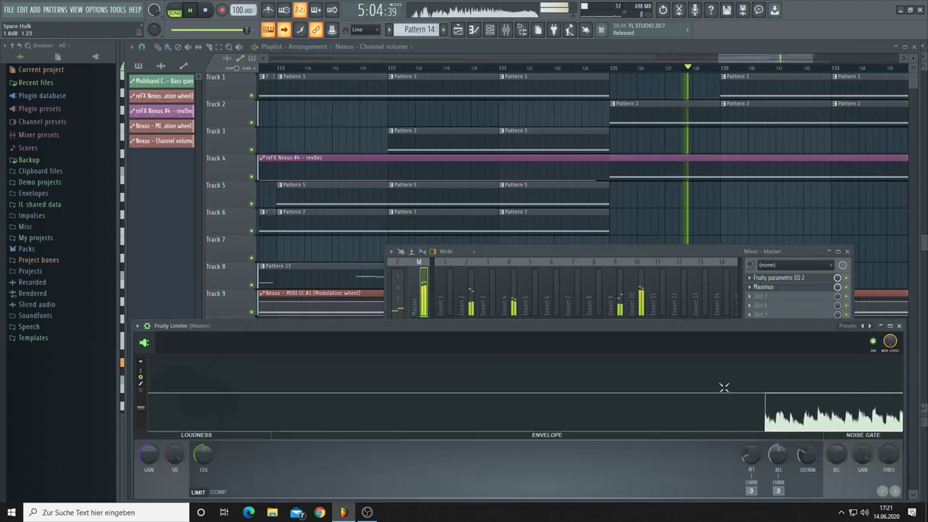
pyautogui.click(720, 252)
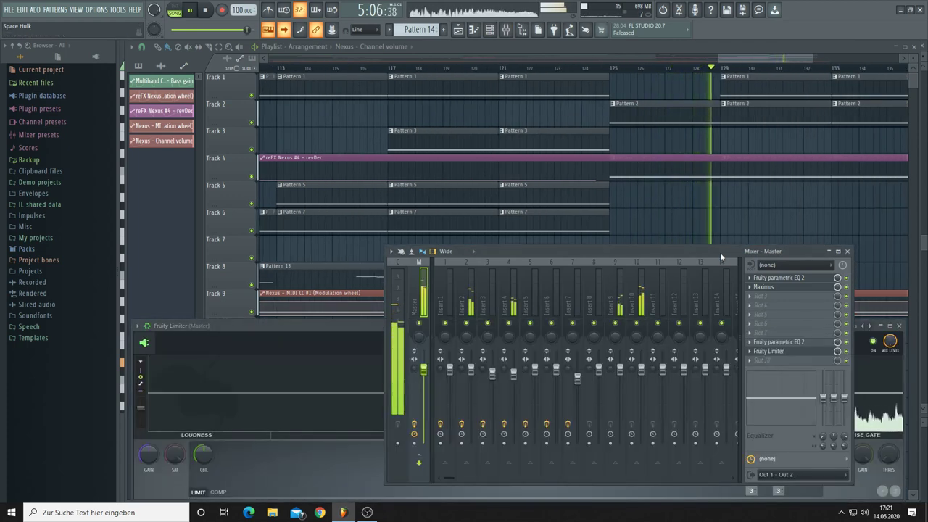
pyautogui.click(770, 342)
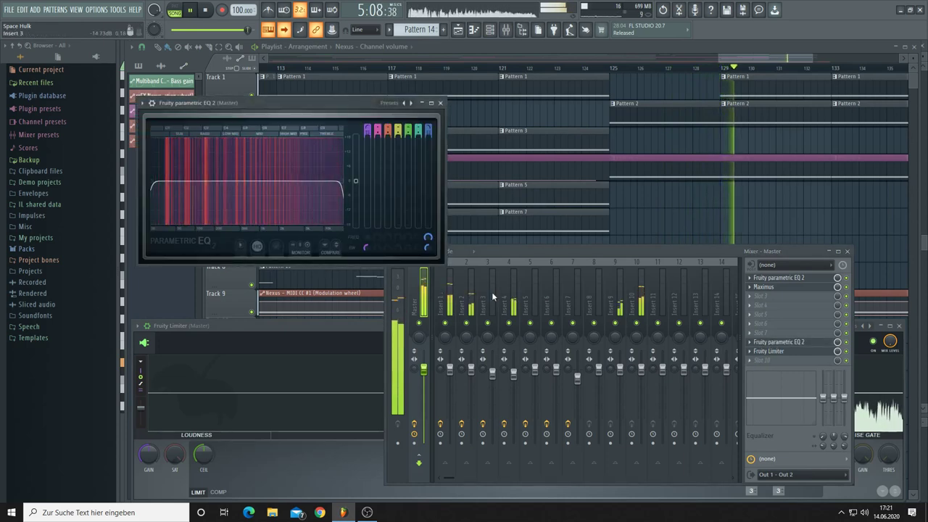
pyautogui.rightClick(429, 246)
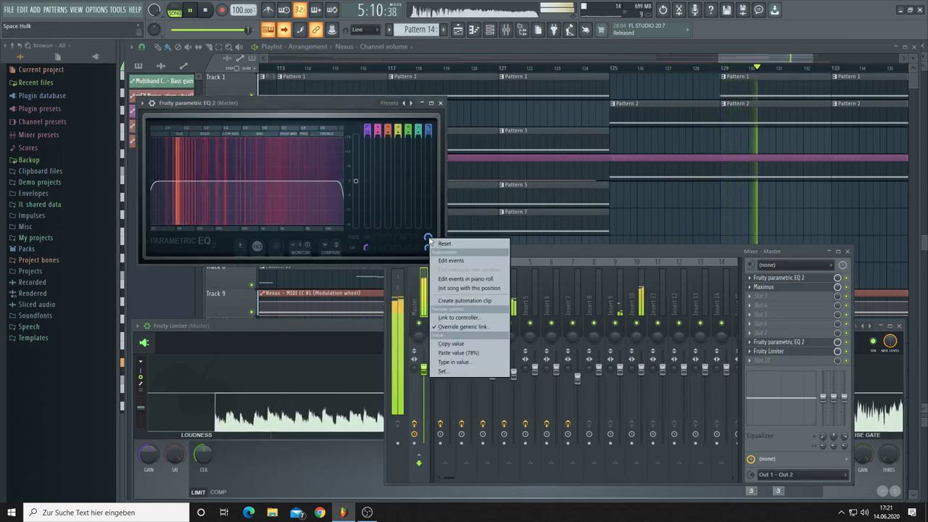
pyautogui.click(449, 302)
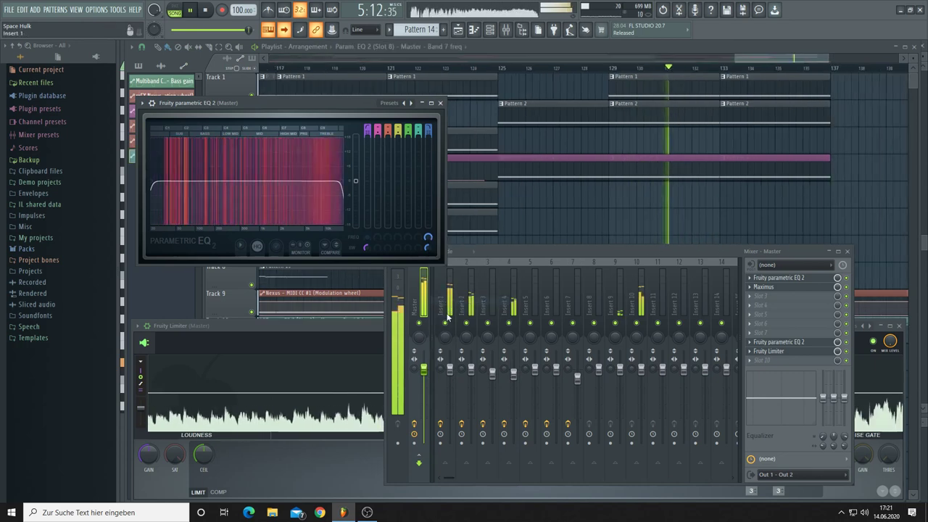
# Shape the end of the band 7 frequency clip into a falling curve over the last bars and trim it to the song's end
pyautogui.moveTo(726, 57); pyautogui.dragTo(537, 57)
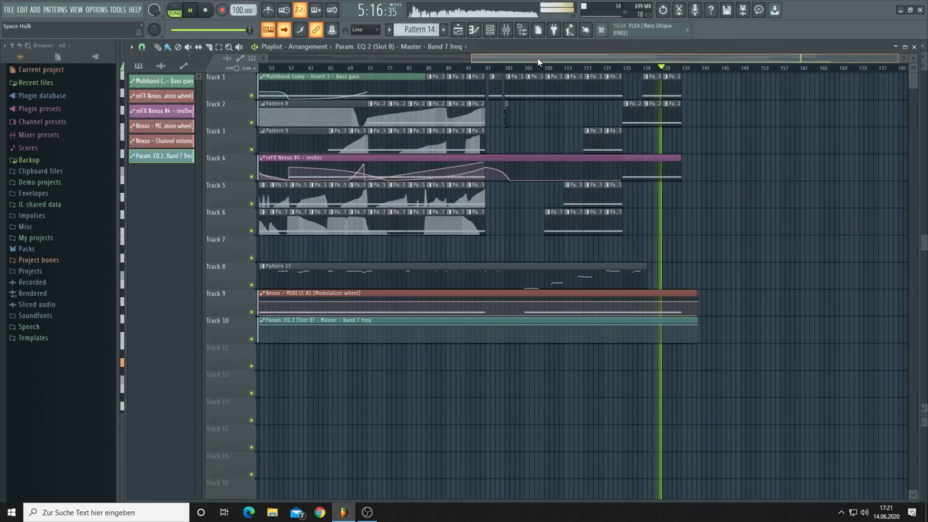
pyautogui.click(659, 328)
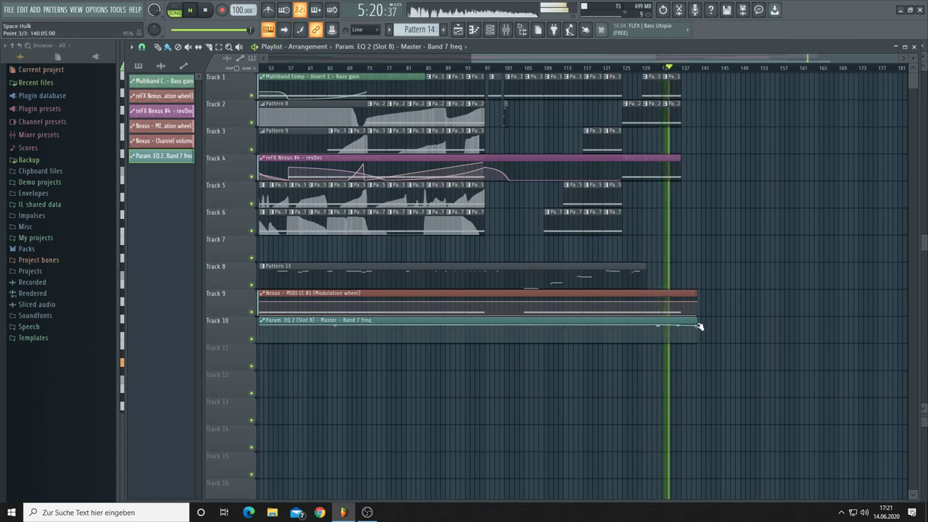
pyautogui.moveTo(699, 326); pyautogui.dragTo(698, 339)
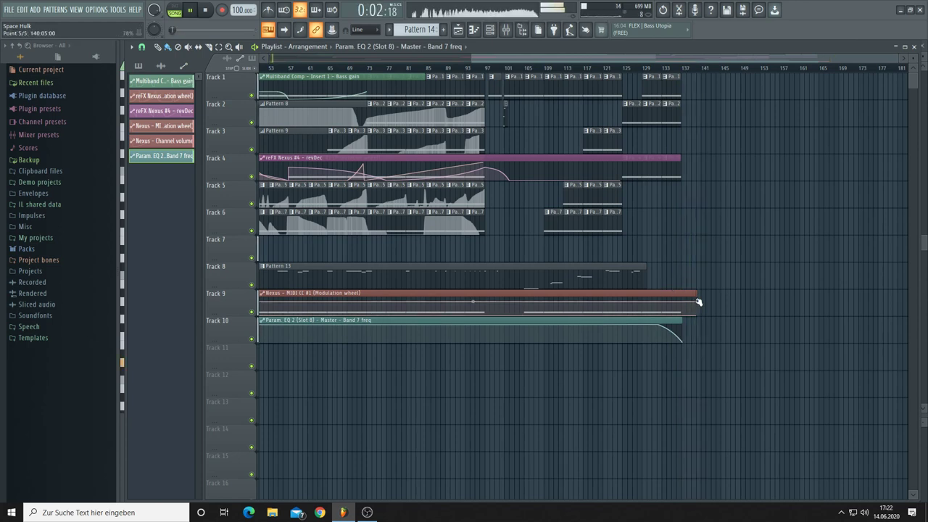
# Shorten the Nexus MIDI CC #1 modulation wheel clip on Track 9 to end with the last patterns
pyautogui.moveTo(697, 301); pyautogui.dragTo(704, 299)
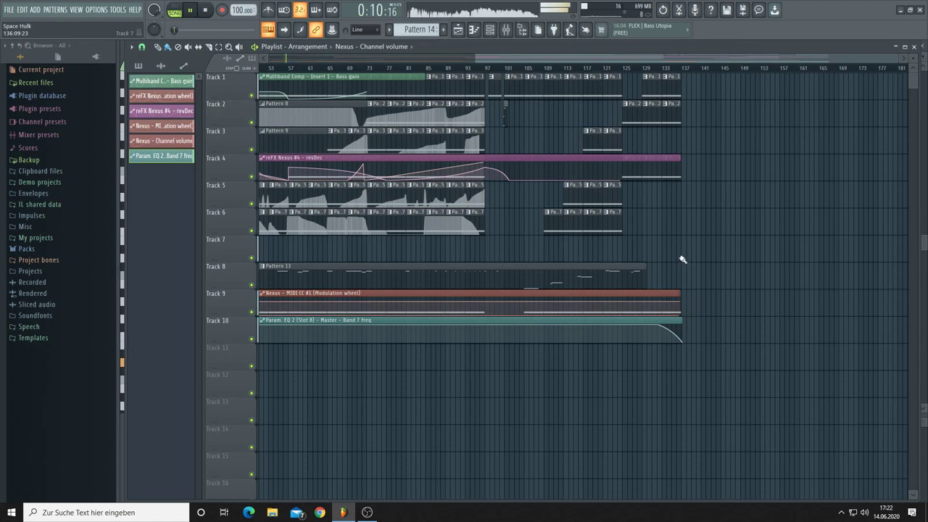
pyautogui.scroll(2, 650, 68)
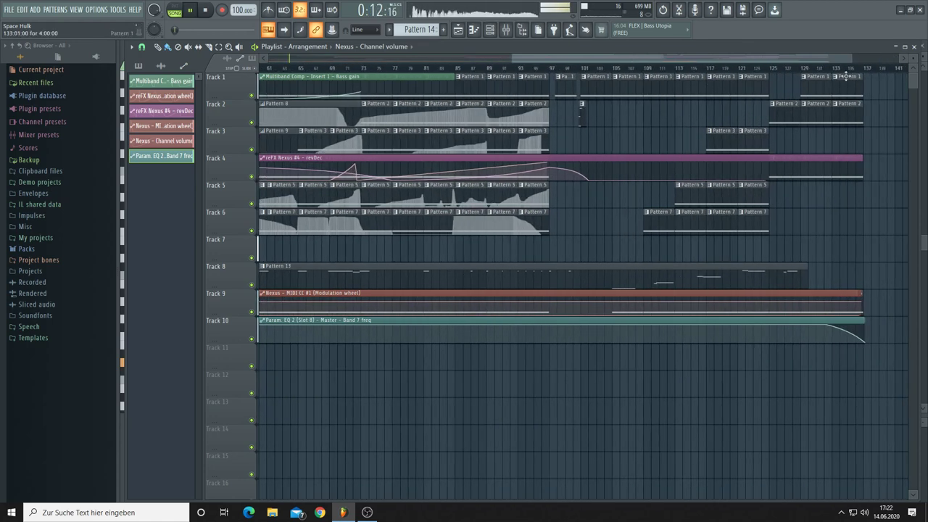
pyautogui.scroll(4, 862, 74)
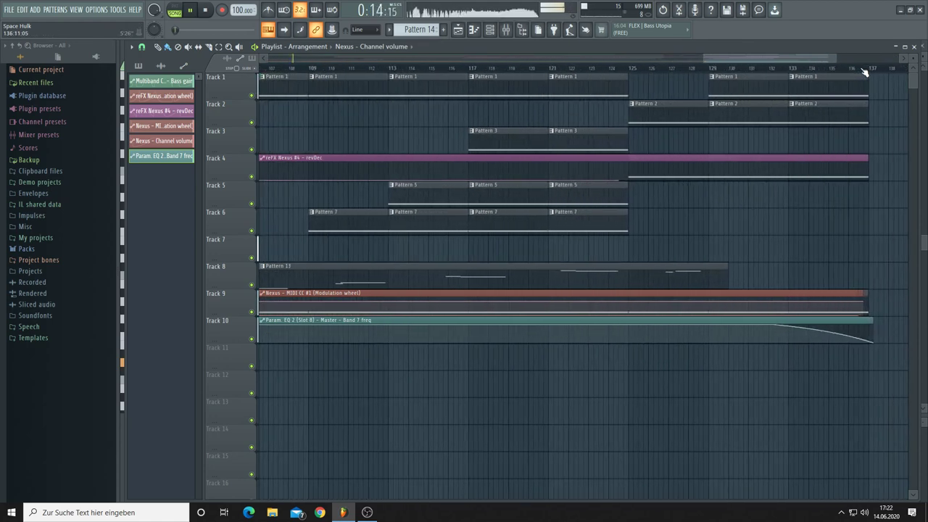
# Move the final point of the band 7 frequency curve back to the end of the last patterns and save the project
pyautogui.scroll(1, 864, 73)
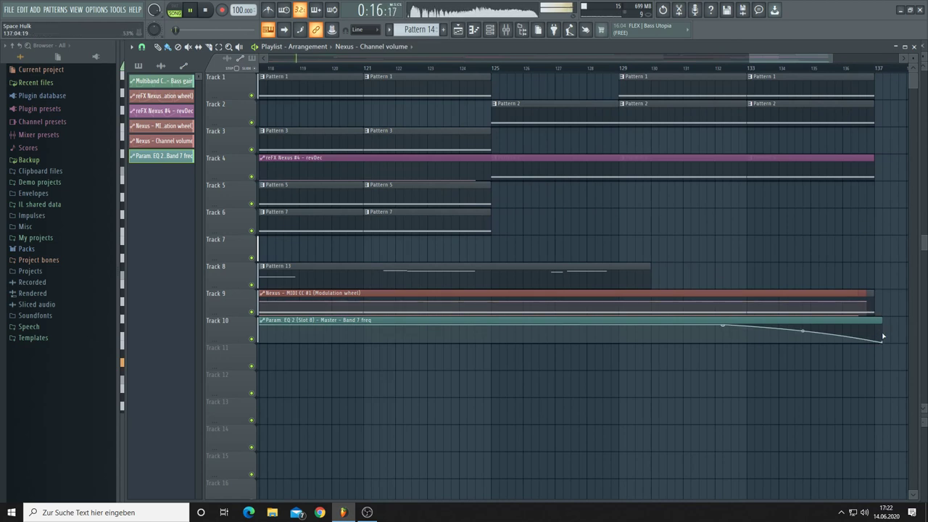
pyautogui.moveTo(882, 345); pyautogui.dragTo(881, 329)
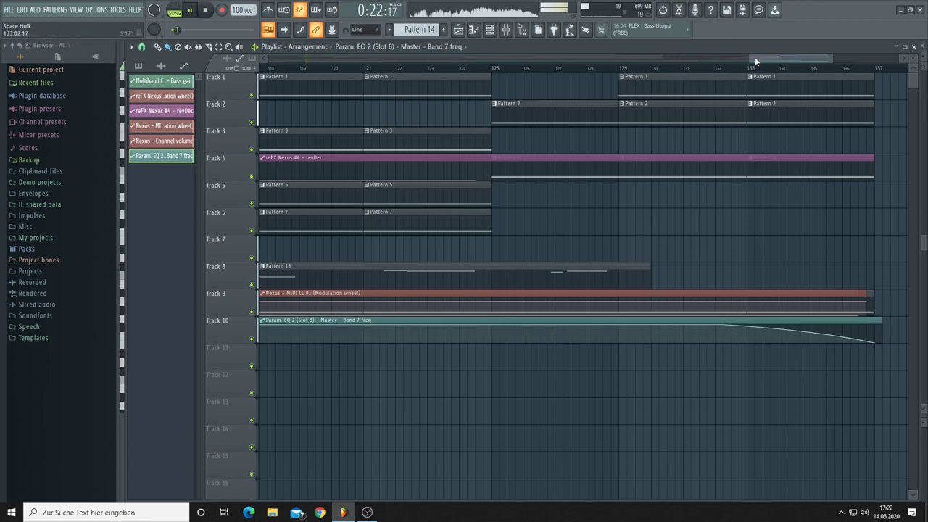
pyautogui.scroll(-5, 755, 57)
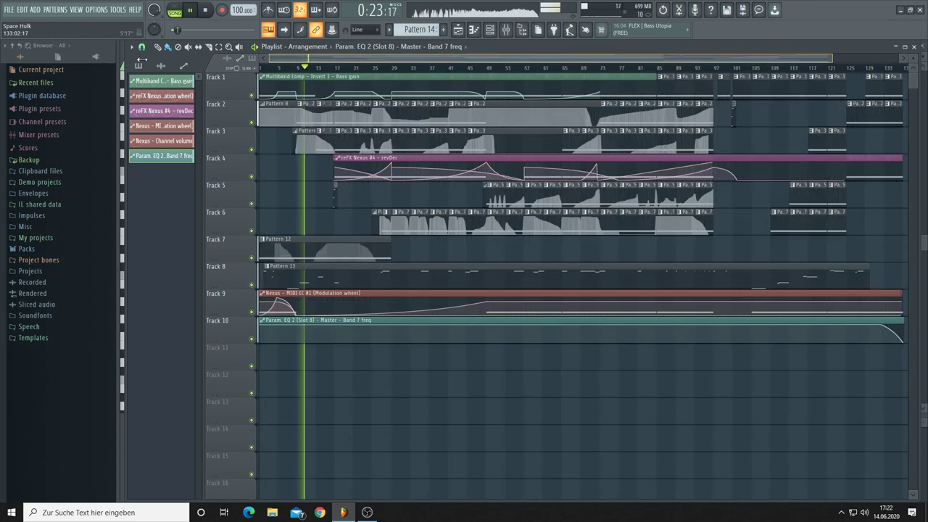
pyautogui.click(9, 10)
pyautogui.click(20, 56)
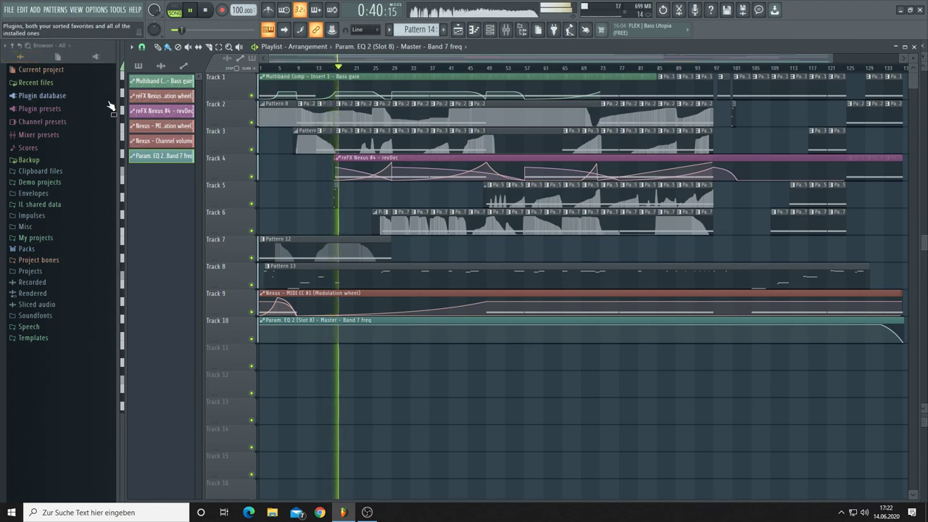
# Add a new Nexus instrument channel in the channel rack
pyautogui.click(492, 31)
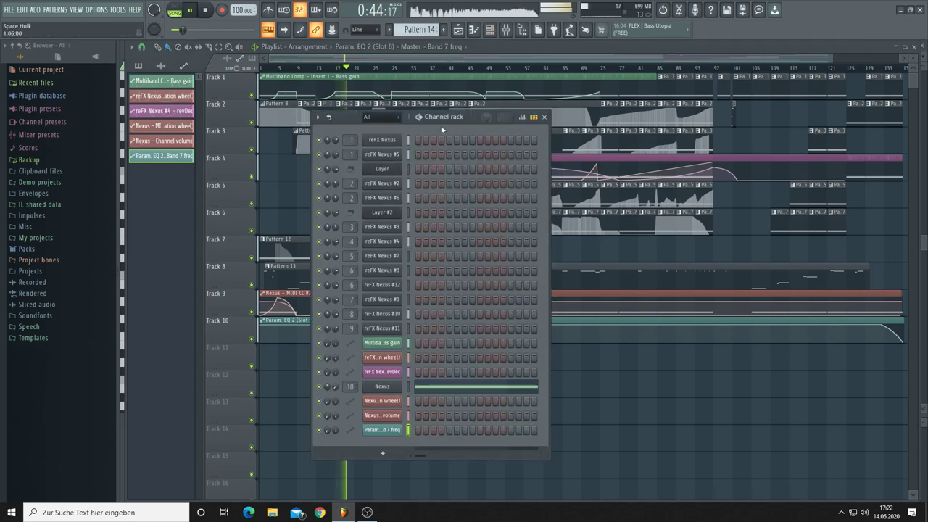
pyautogui.moveTo(446, 118); pyautogui.dragTo(410, 83)
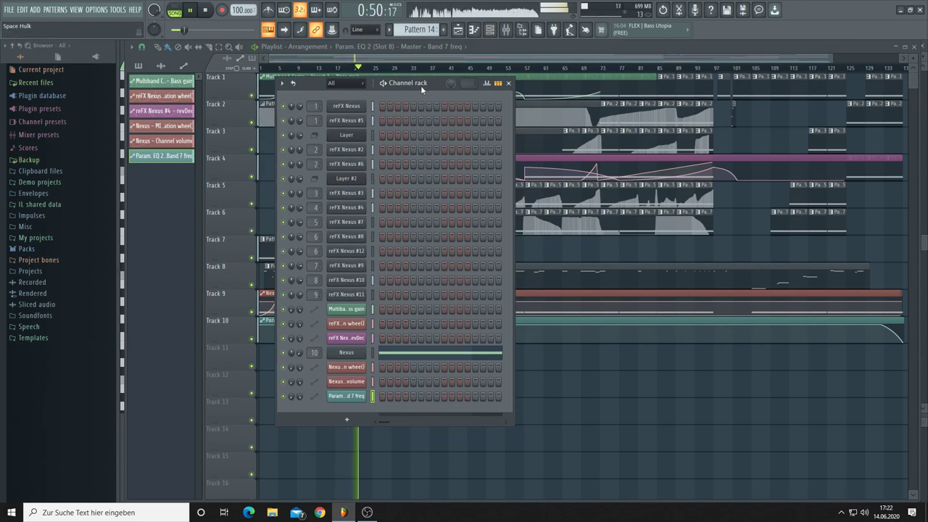
pyautogui.moveTo(421, 86); pyautogui.dragTo(426, 83)
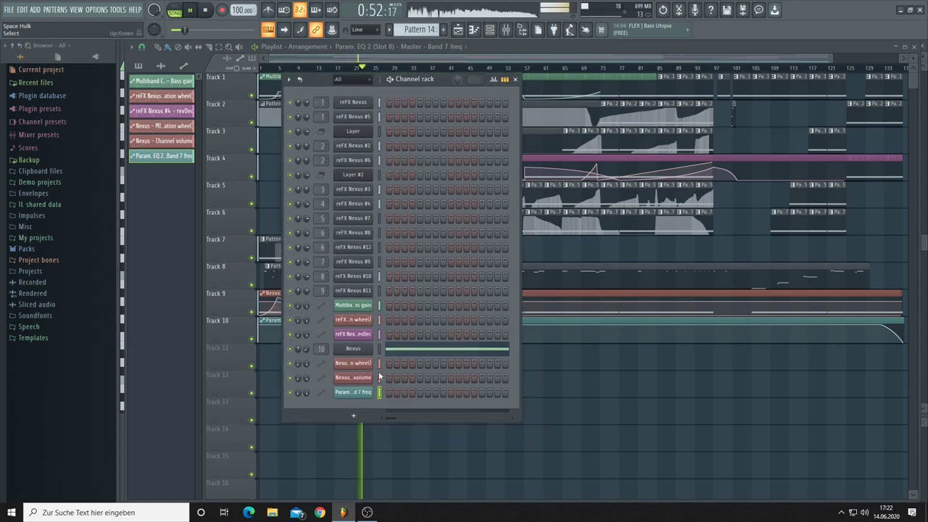
pyautogui.click(362, 416)
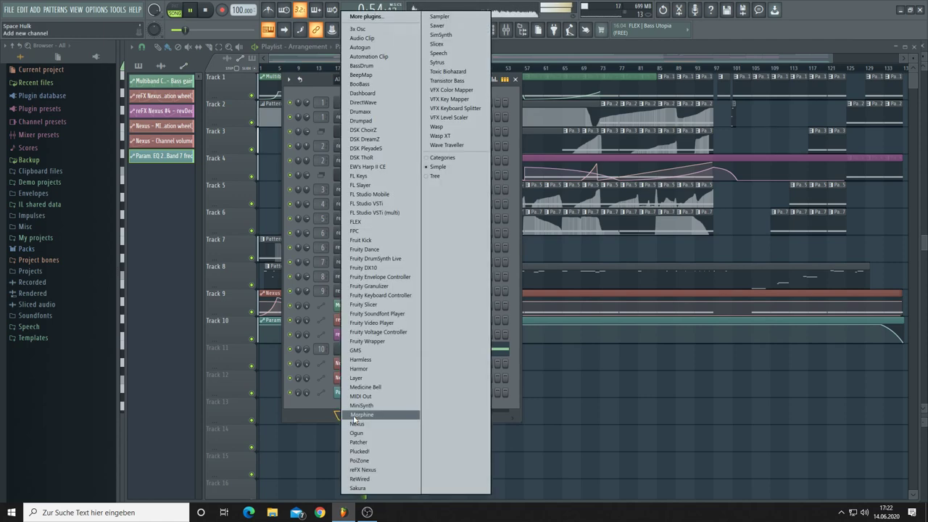
pyautogui.click(359, 425)
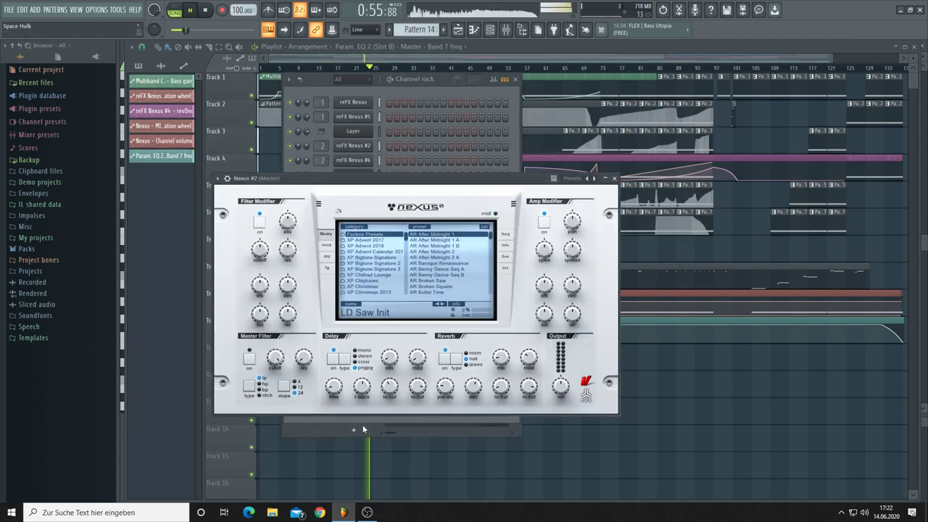
# Set the new Nexus instance's quality to ultra in its system settings
pyautogui.click(505, 268)
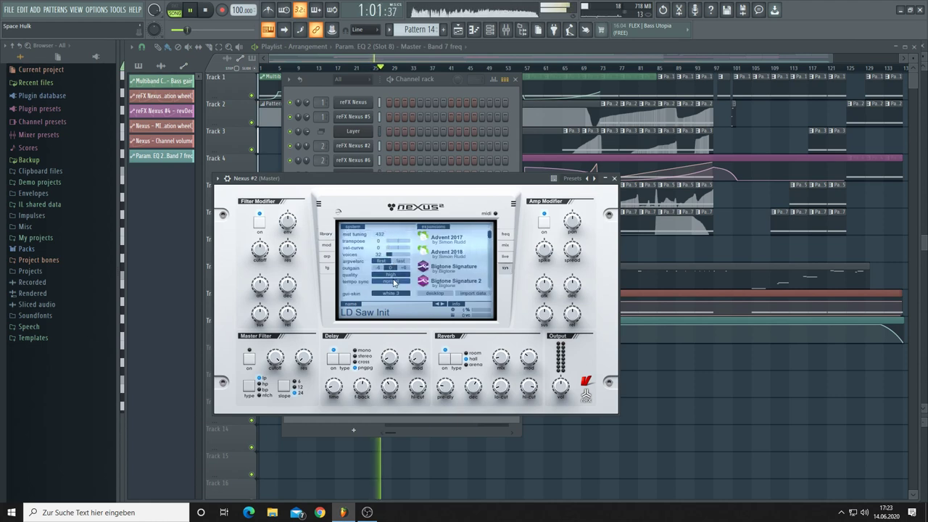
pyautogui.click(391, 275)
pyautogui.click(395, 307)
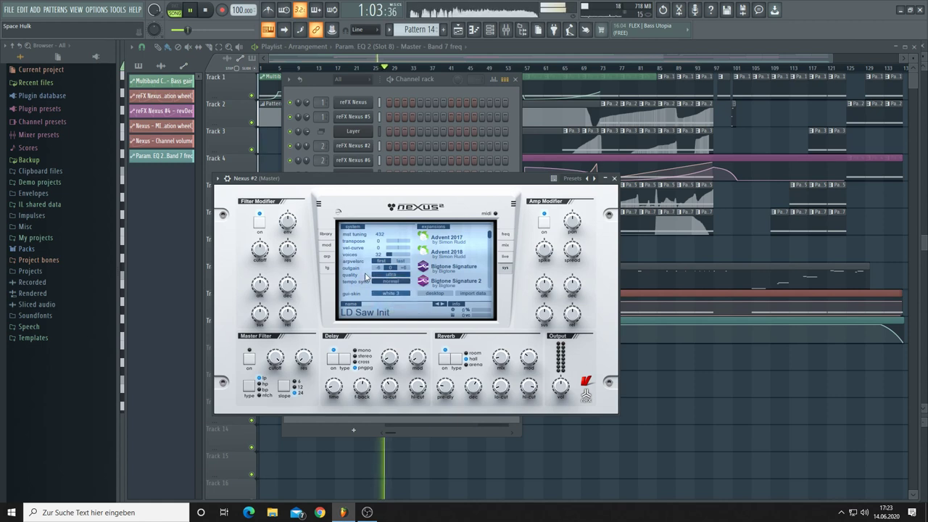
# Load the LD Yellow Sworn preset from the XP Dark Planet category of the Nexus library
pyautogui.click(326, 234)
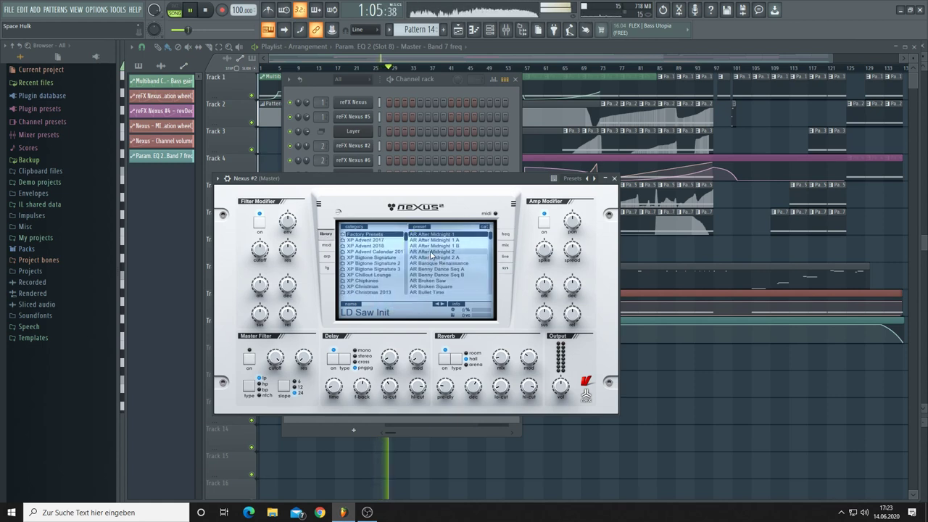
pyautogui.moveTo(408, 241); pyautogui.dragTo(407, 253)
pyautogui.click(366, 246)
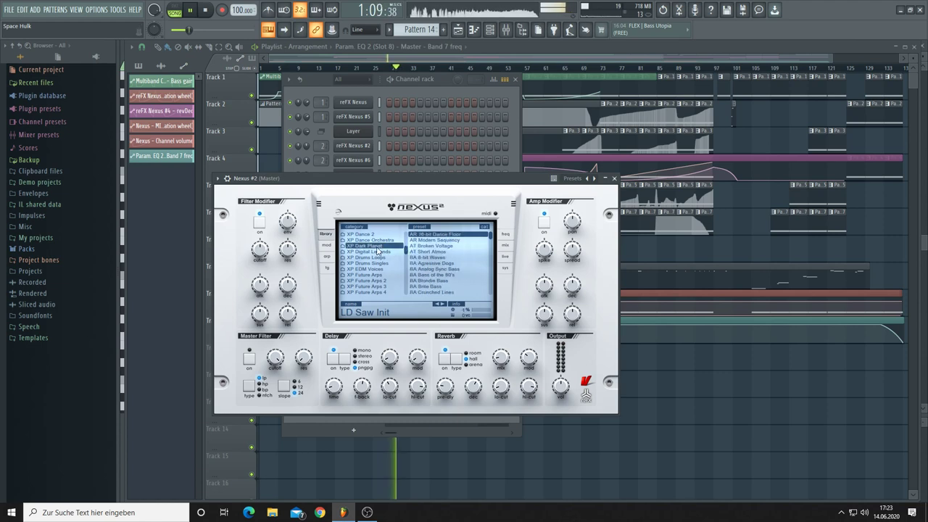
pyautogui.moveTo(493, 239); pyautogui.dragTo(490, 272)
pyautogui.click(434, 257)
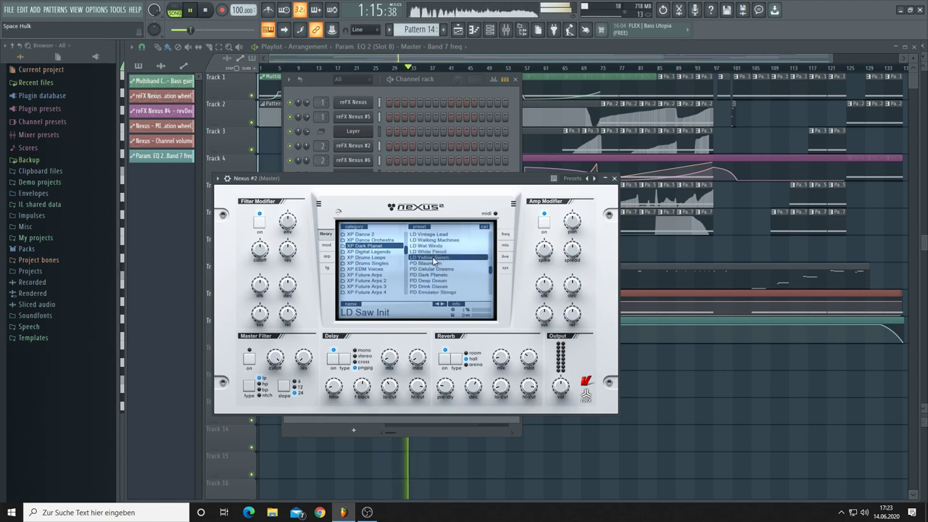
# Audition the XP Dark Planet lead presets backward one by one, keep LD Modular Guitars and set its output volume to 38
pyautogui.click(437, 304)
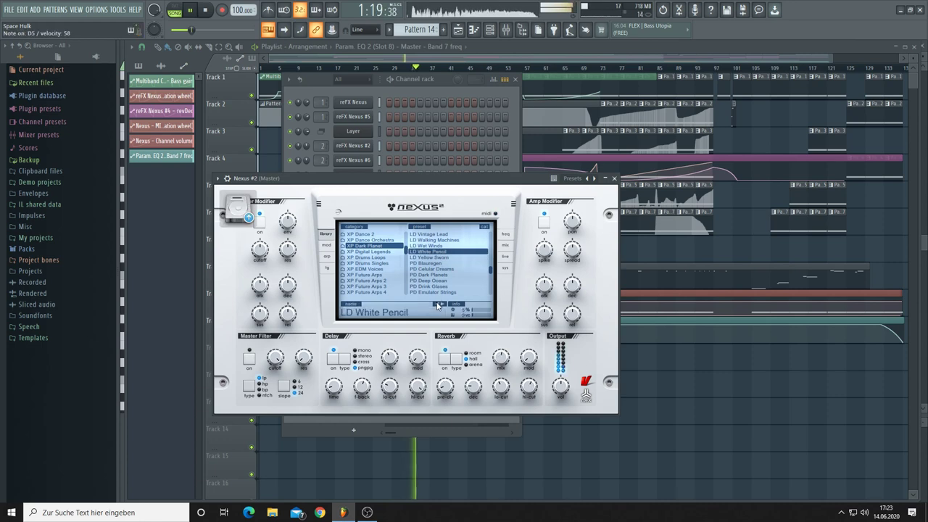
pyautogui.click(437, 304)
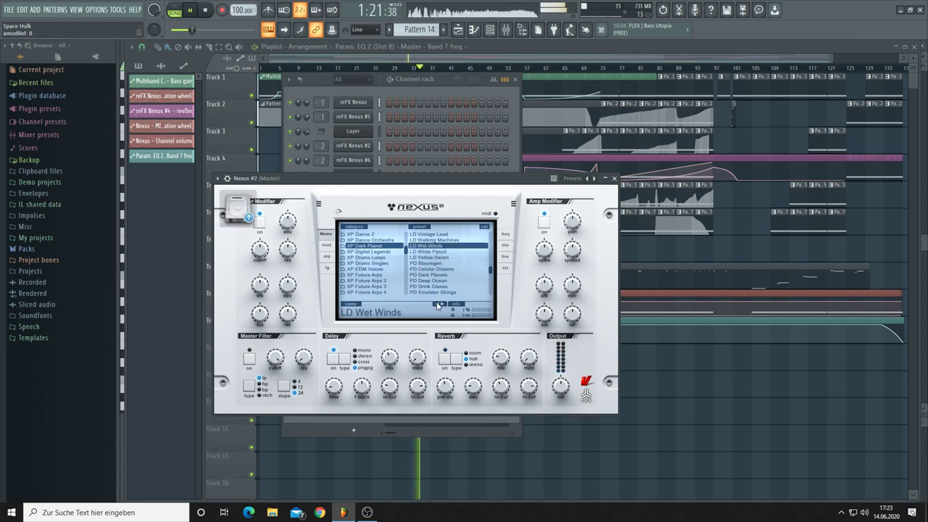
pyautogui.click(437, 304)
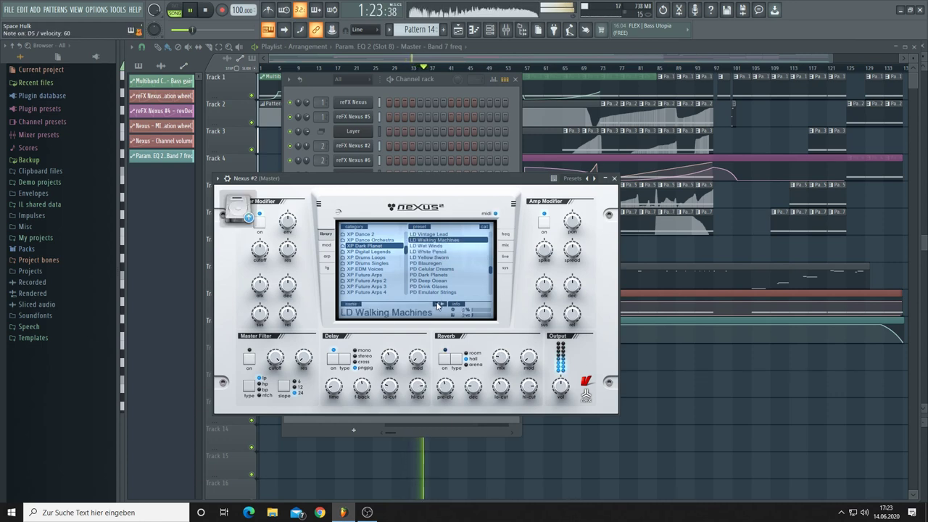
pyautogui.click(437, 305)
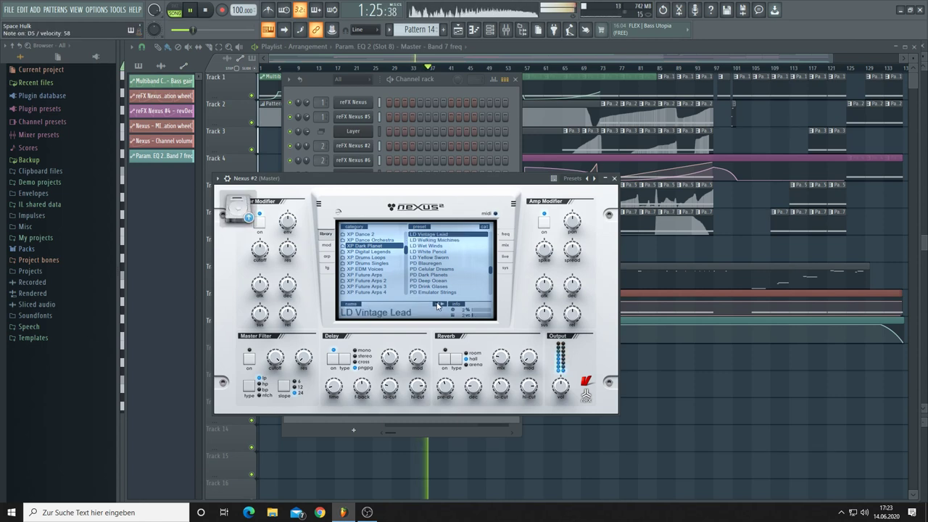
pyautogui.click(437, 304)
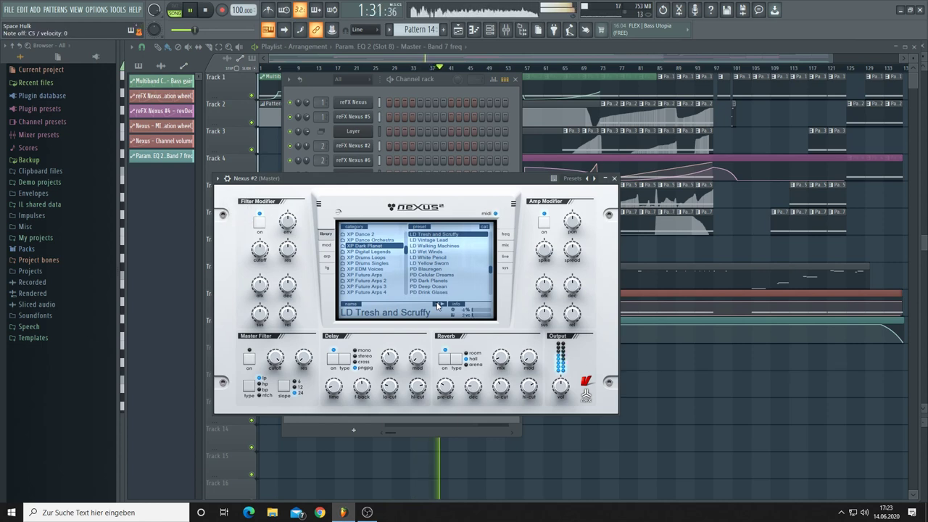
pyautogui.click(437, 304)
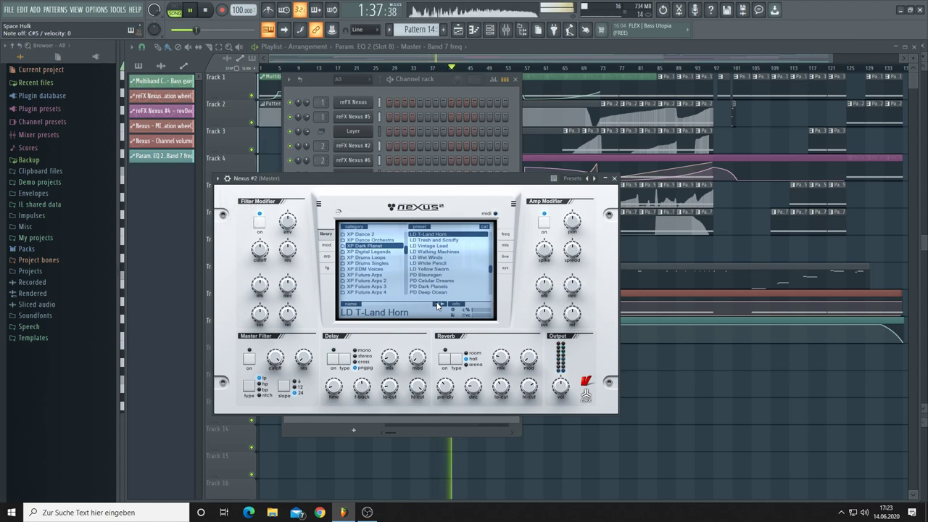
pyautogui.click(437, 304)
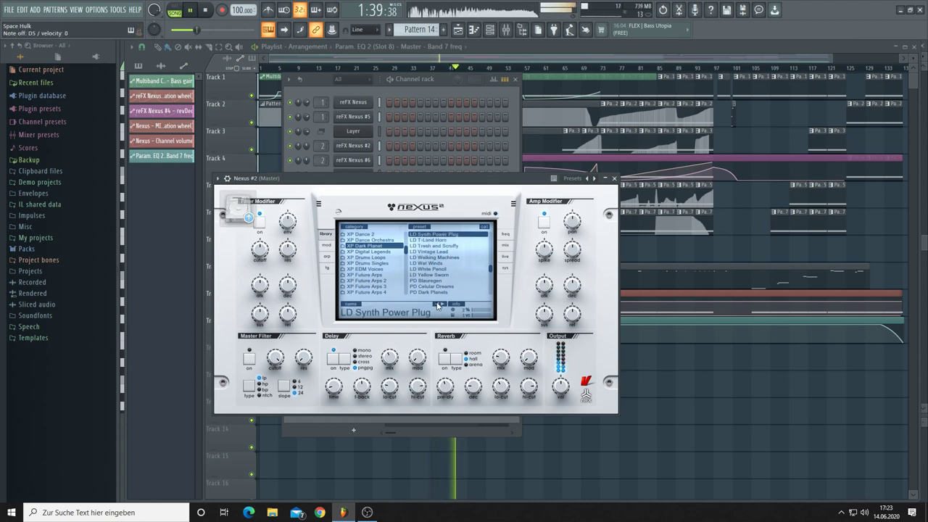
pyautogui.click(437, 304)
pyautogui.click(437, 304)
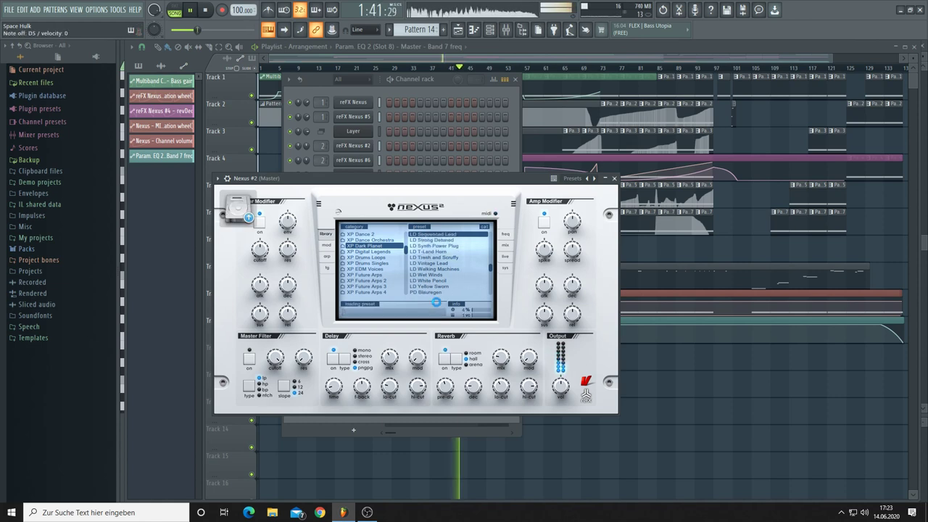
pyautogui.click(437, 304)
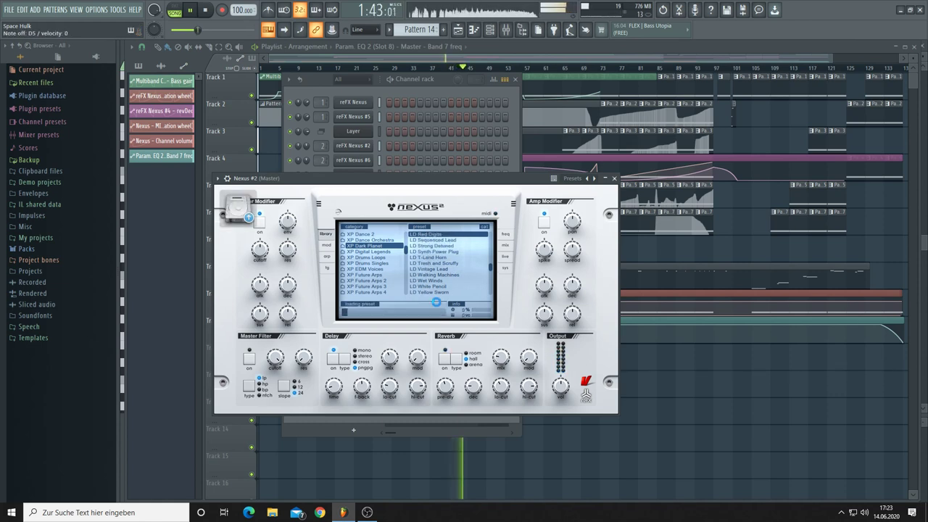
pyautogui.click(437, 305)
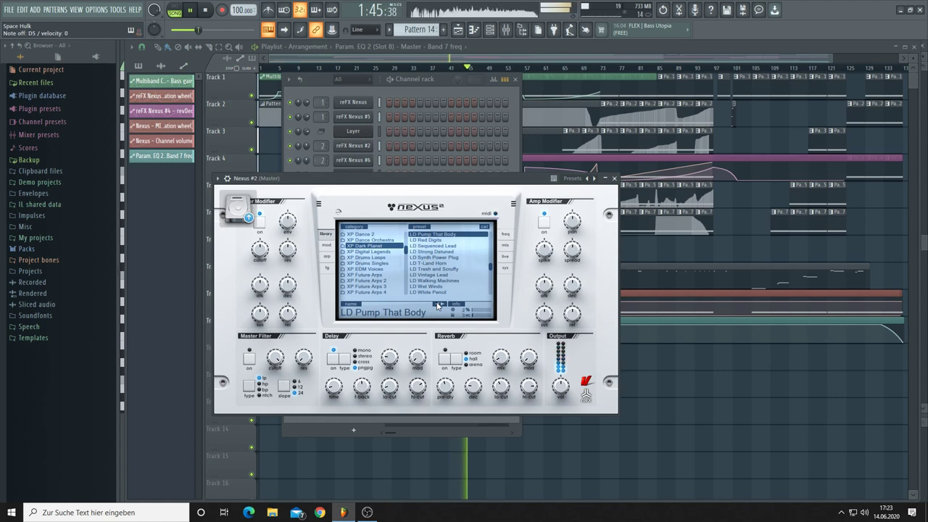
pyautogui.click(437, 304)
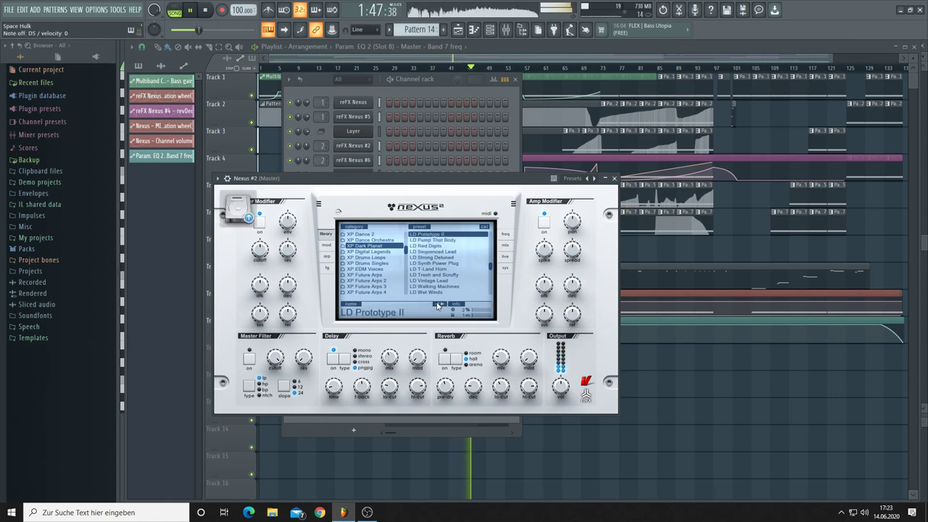
pyautogui.click(437, 305)
pyautogui.click(437, 304)
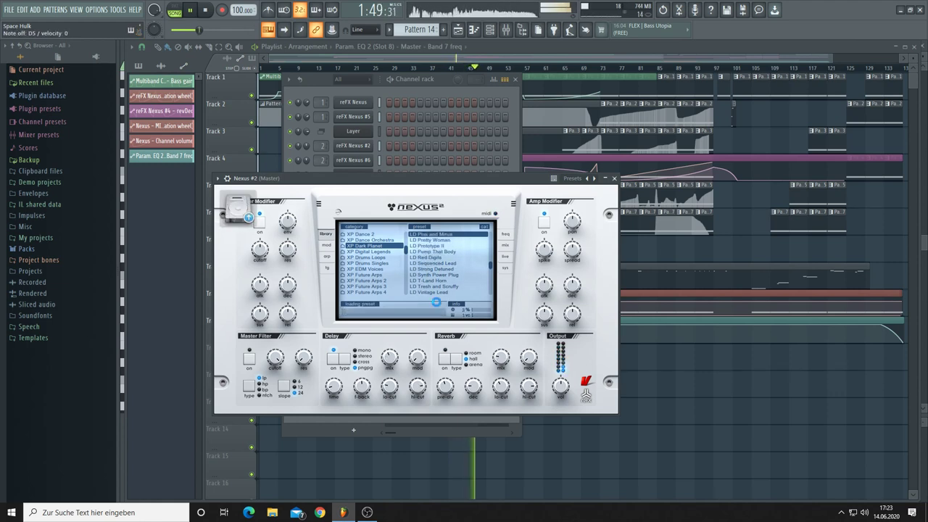
pyautogui.click(437, 305)
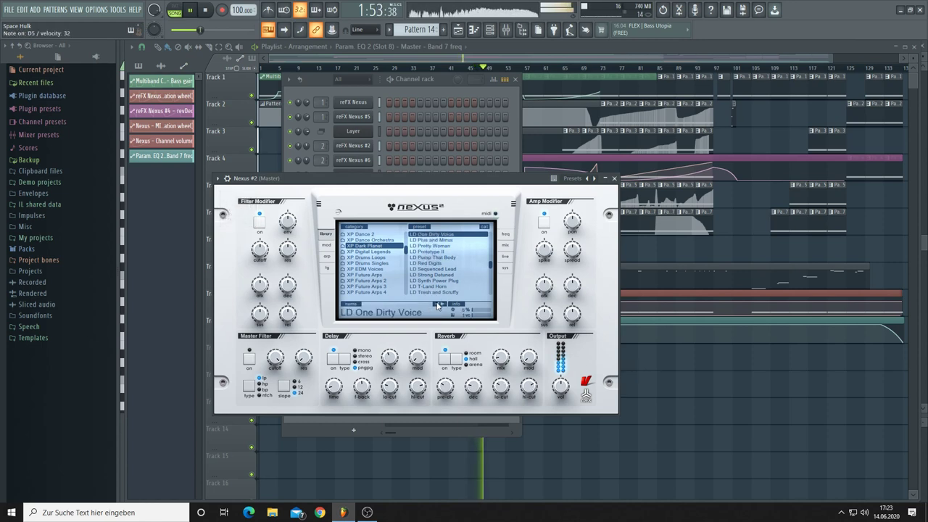
pyautogui.click(437, 305)
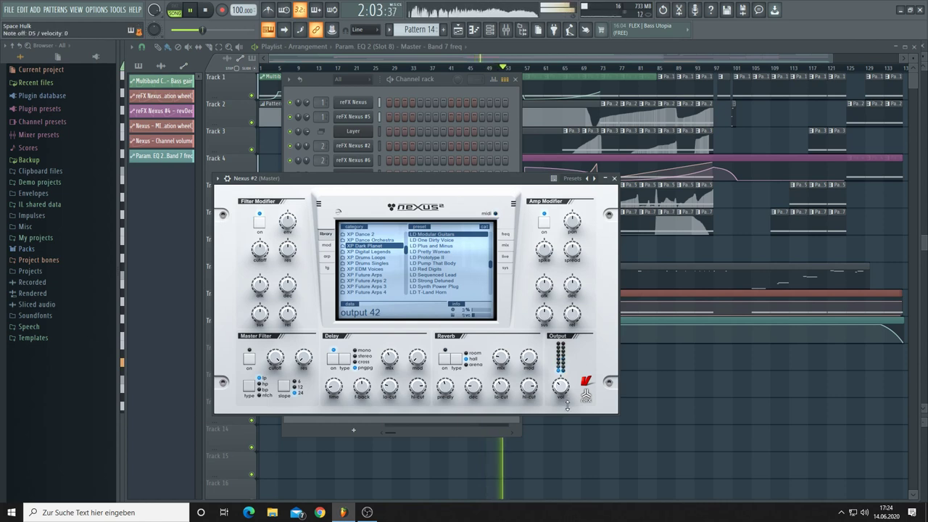
pyautogui.moveTo(566, 405); pyautogui.dragTo(568, 409)
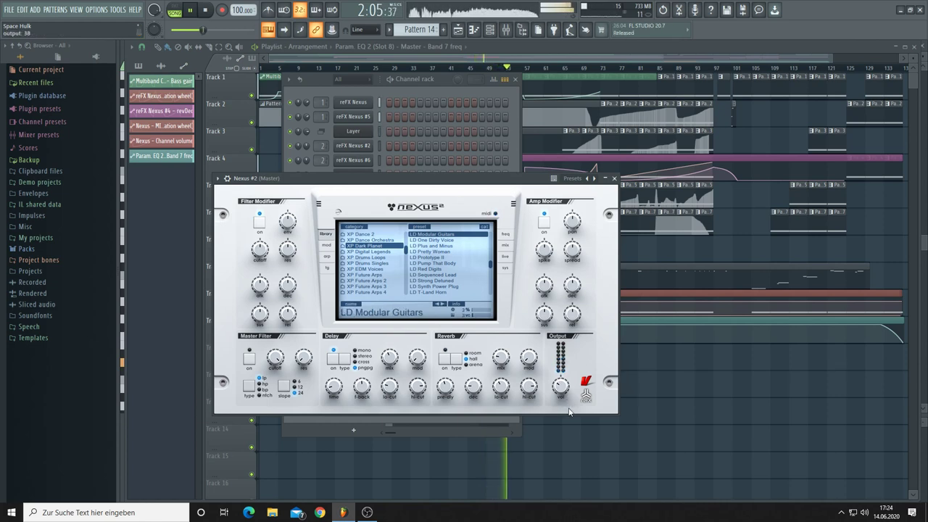
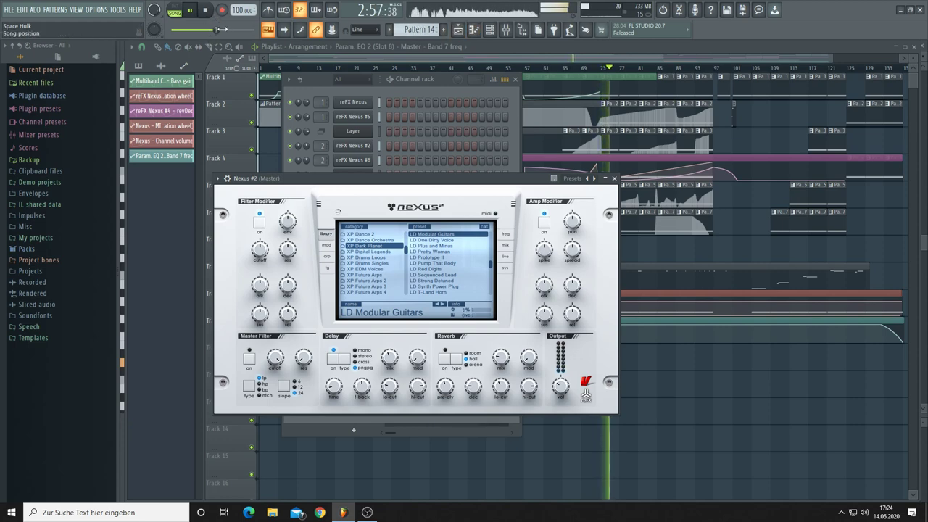
# Show the pattern list in the playlist picker, close the plugin and channel rack windows, and select the empty Pattern 15
pyautogui.click(146, 66)
pyautogui.press('F12')
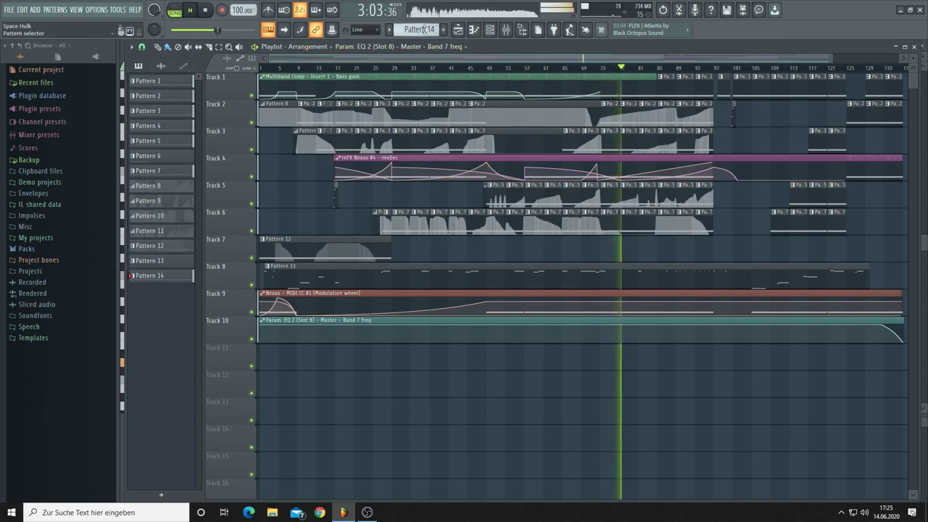
pyautogui.scroll(1, 422, 29)
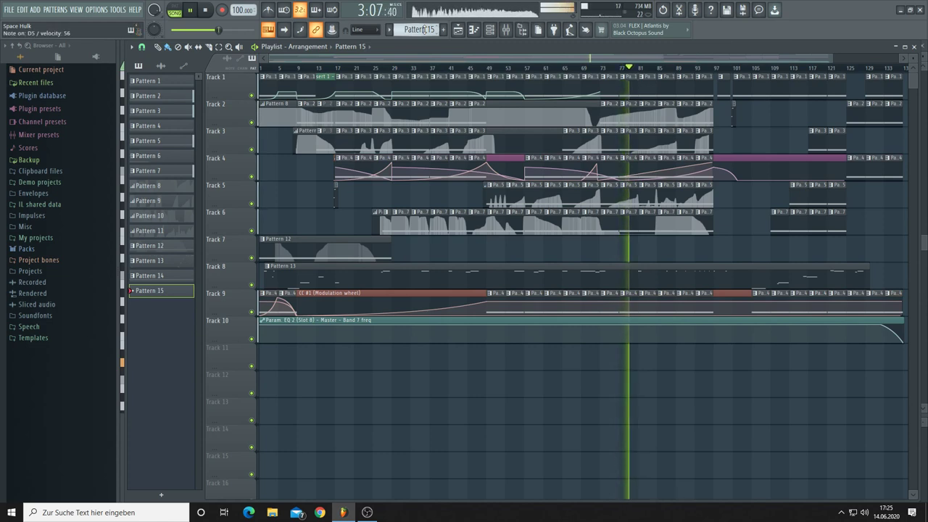
# Route the Nexus #2 channel to mixer track 11
pyautogui.click(490, 30)
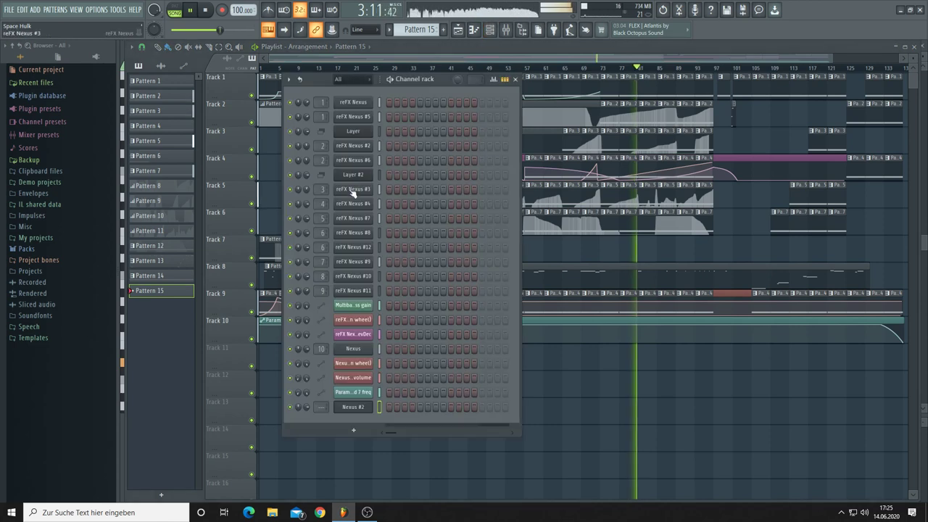
pyautogui.moveTo(329, 404); pyautogui.dragTo(330, 362)
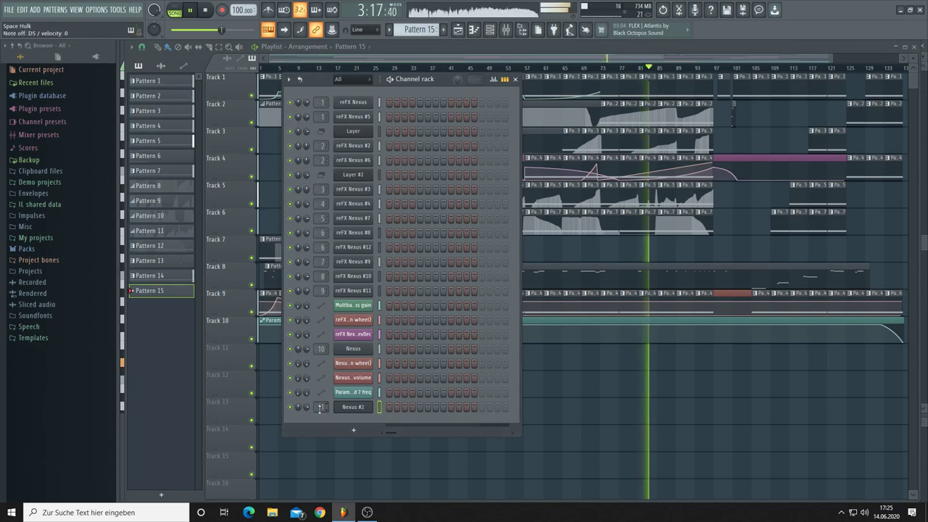
# Adjust the snap of Nexus #2's piano roll and draw three short D5 notes in the first half of bar 1
pyautogui.rightClick(352, 408)
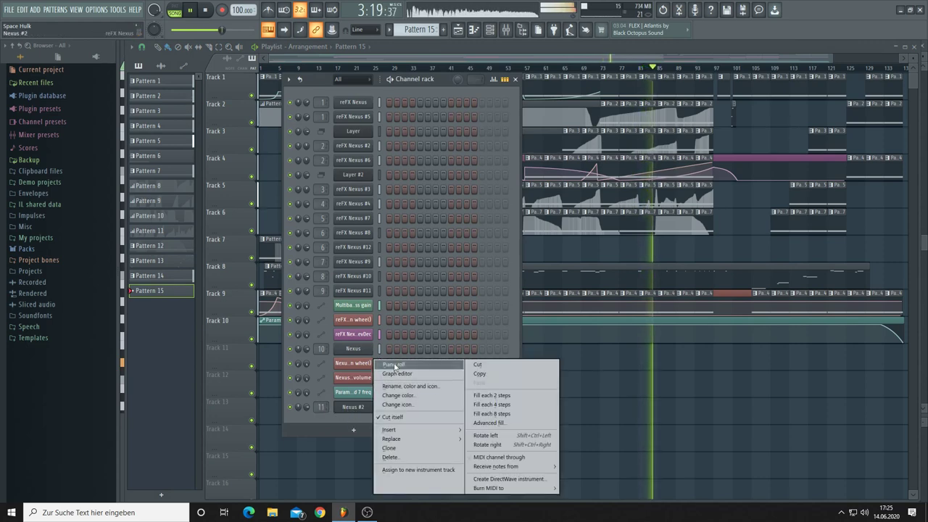
pyautogui.click(393, 366)
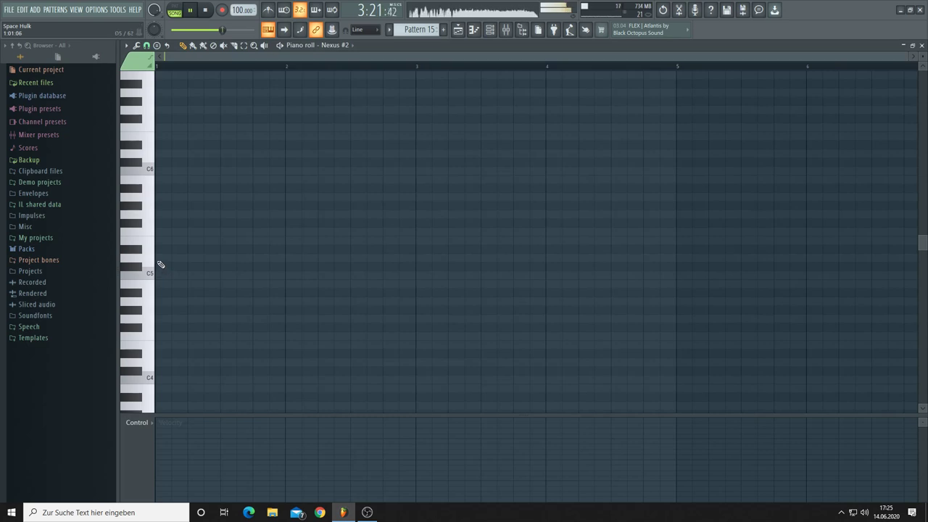
pyautogui.click(147, 46)
pyautogui.click(156, 129)
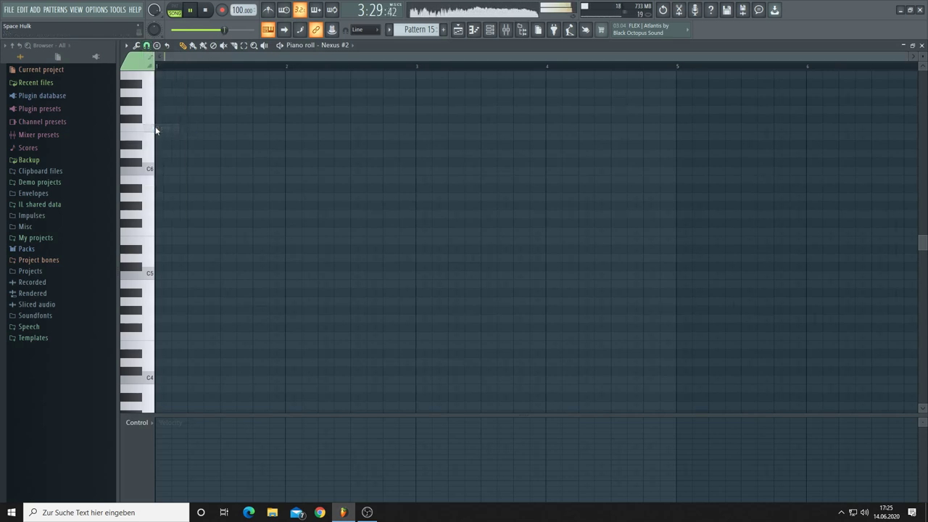
pyautogui.click(156, 258)
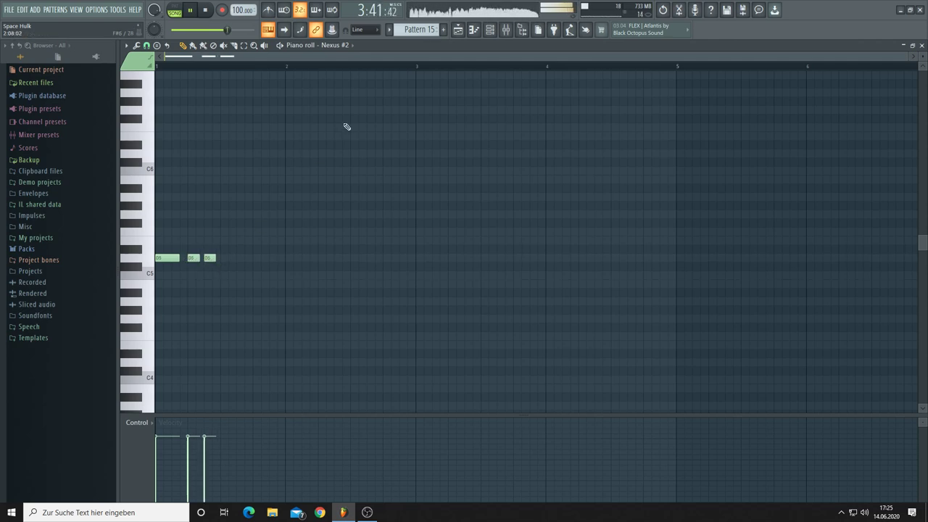
# Return to the playlist and place Pattern 15 clips on Track 11 at bars 98 and 101
pyautogui.click(458, 31)
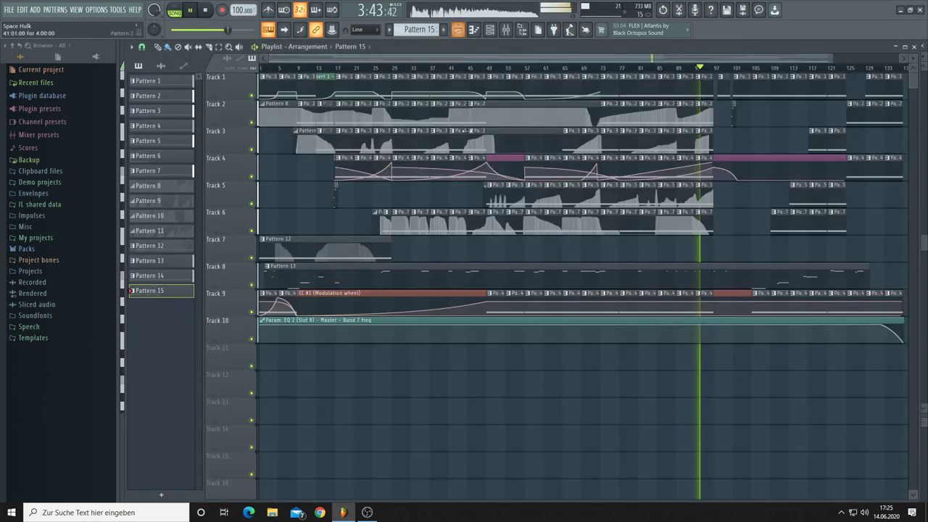
pyautogui.click(705, 355)
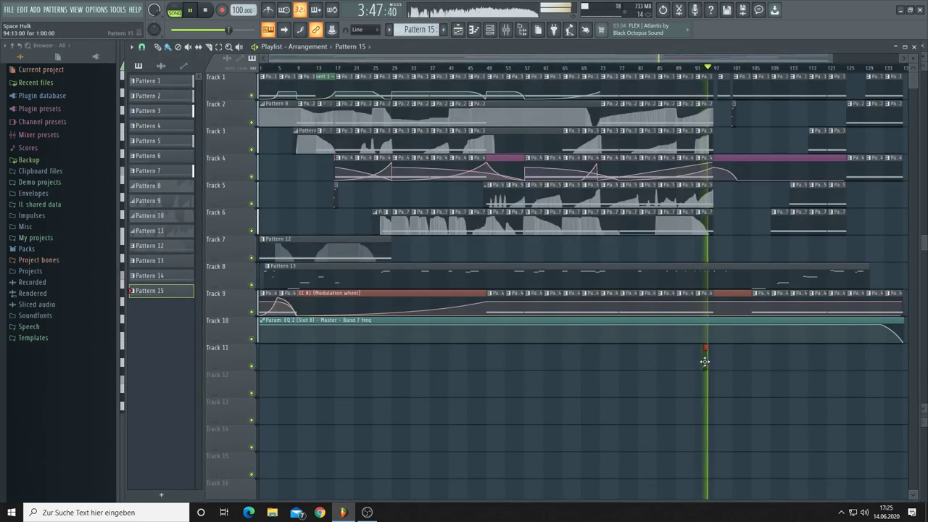
pyautogui.rightClick(704, 361)
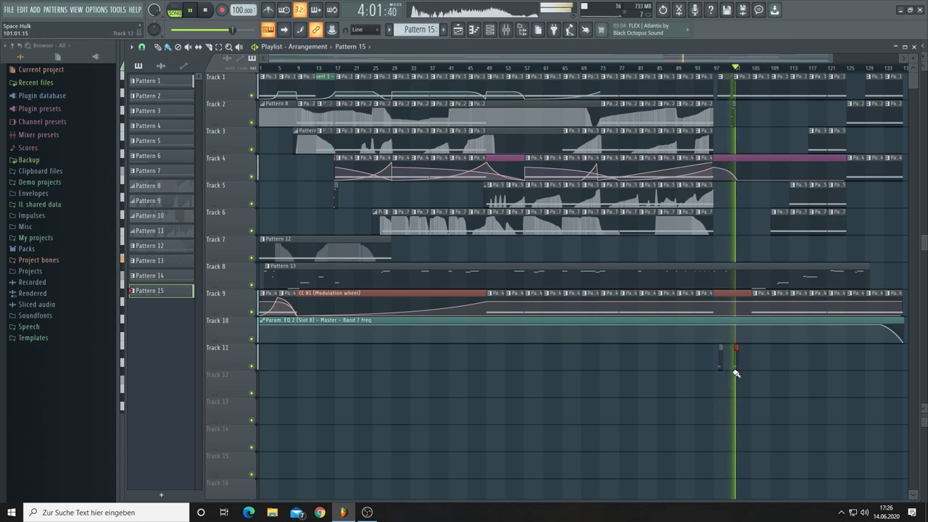
# Transpose Pattern 15's three Nexus #2 notes down an octave to D4, lower their velocities and return to the playlist
pyautogui.scroll(5, 743, 72)
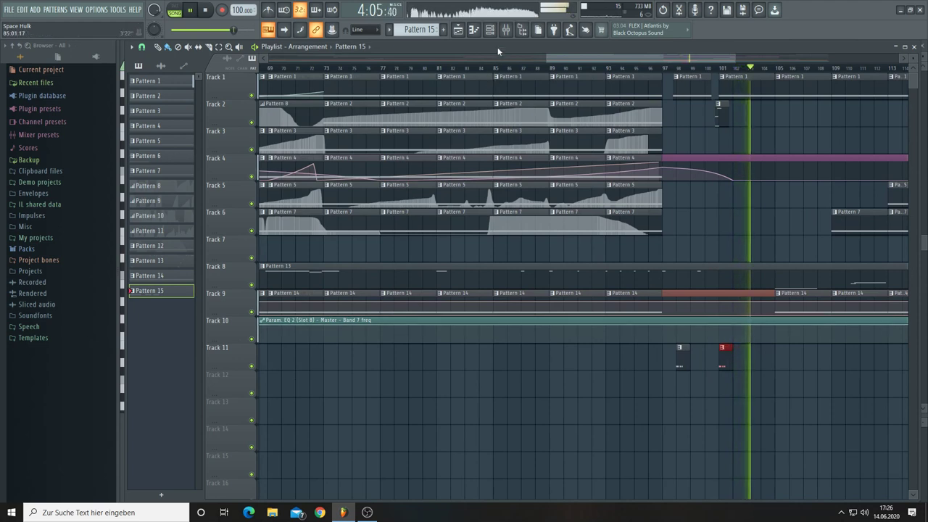
pyautogui.doubleClick(728, 352)
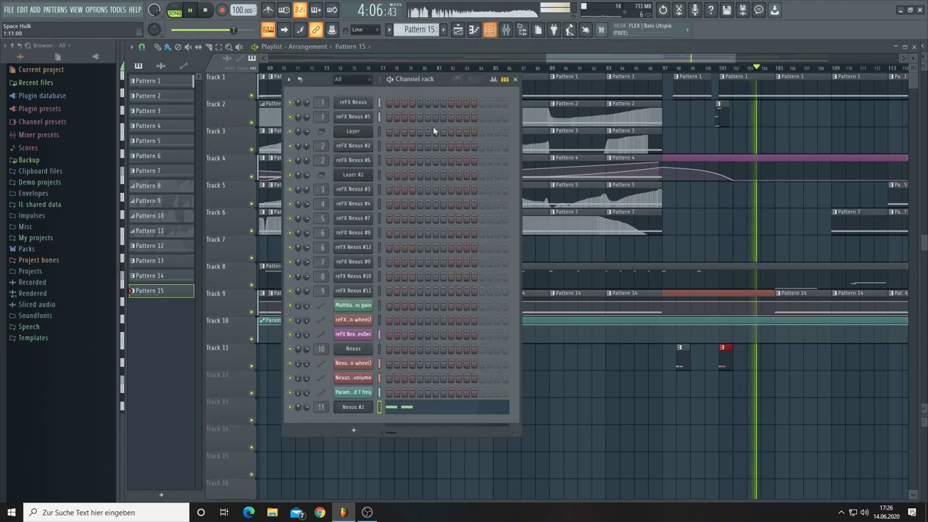
pyautogui.click(408, 407)
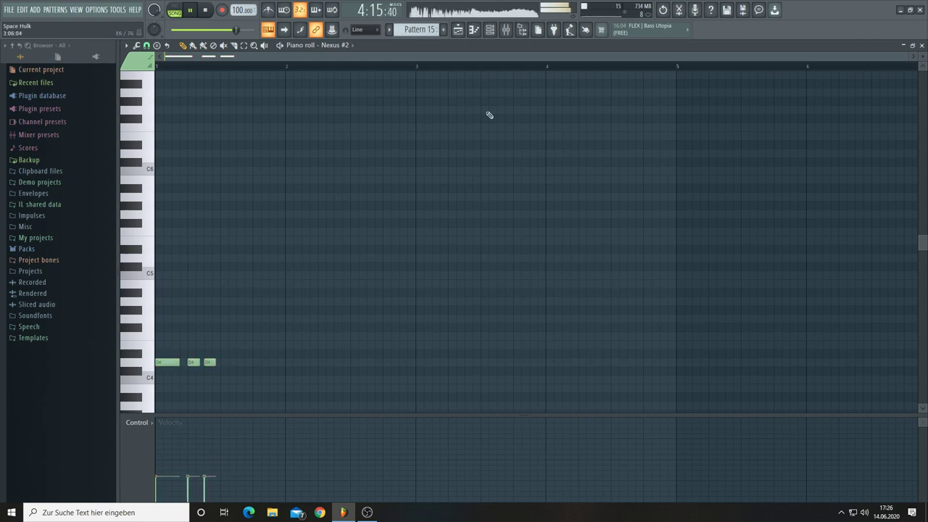
pyautogui.click(465, 33)
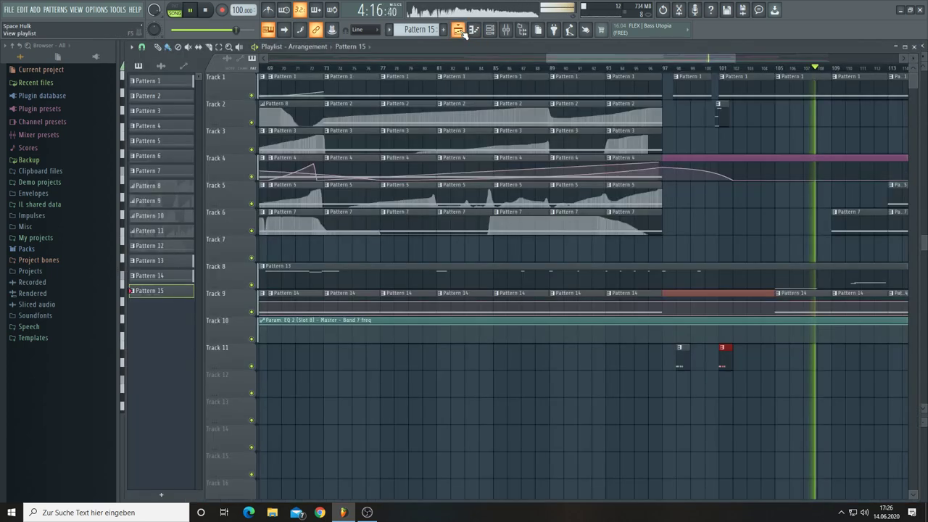
# Move Track 11's first Pattern 15 clip to bar 97 and the second to half a bar before bar 101, trimmed to a quarter bar
pyautogui.click(656, 69)
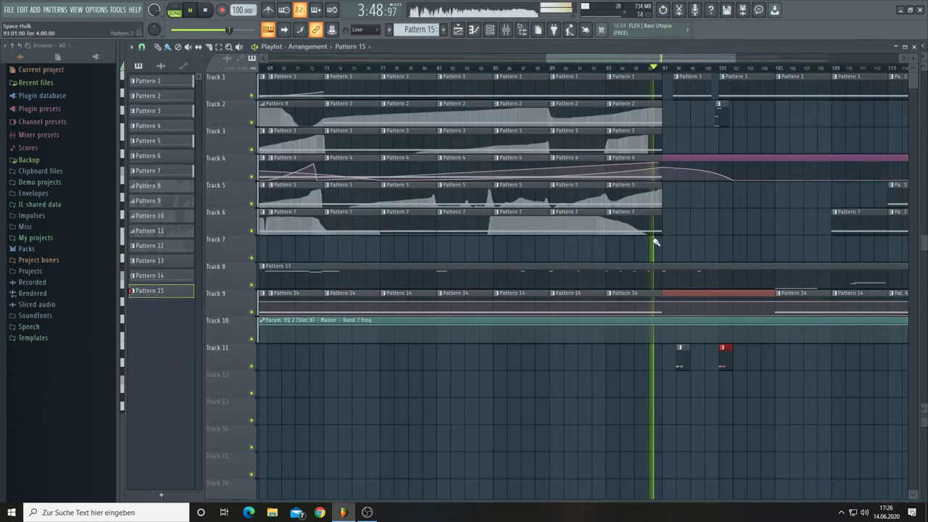
pyautogui.click(550, 69)
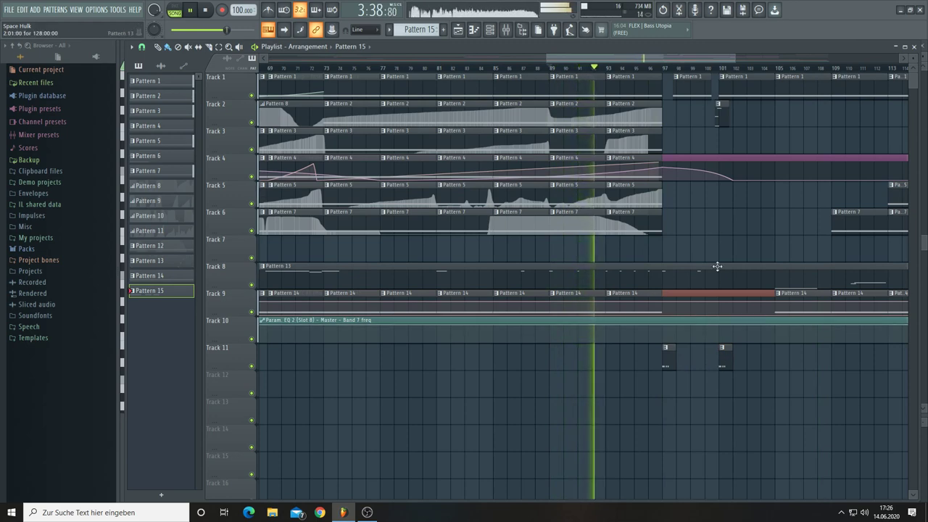
pyautogui.scroll(6, 710, 72)
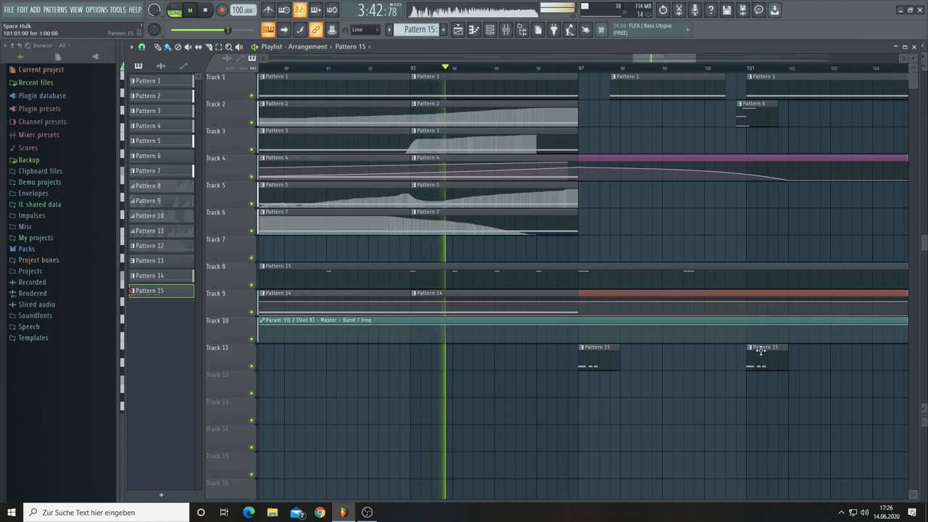
pyautogui.moveTo(758, 352); pyautogui.dragTo(742, 351)
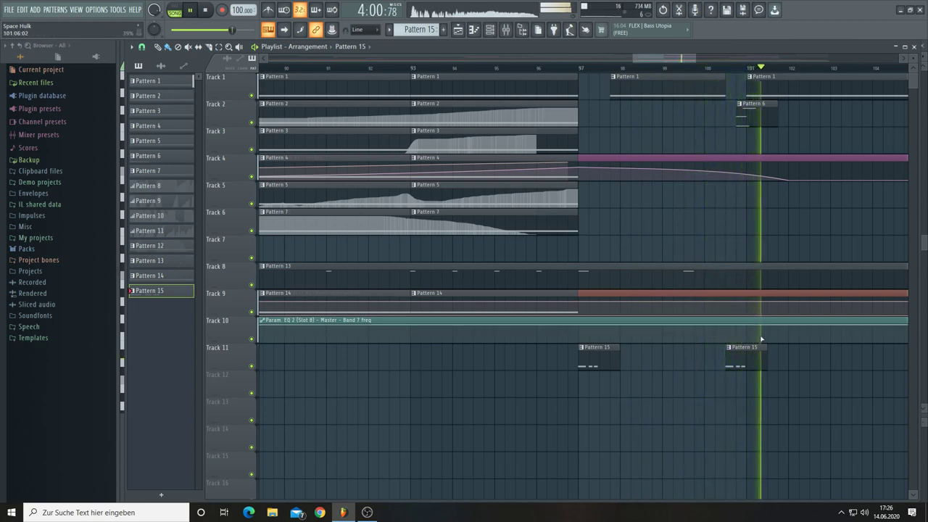
pyautogui.moveTo(766, 350); pyautogui.dragTo(733, 350)
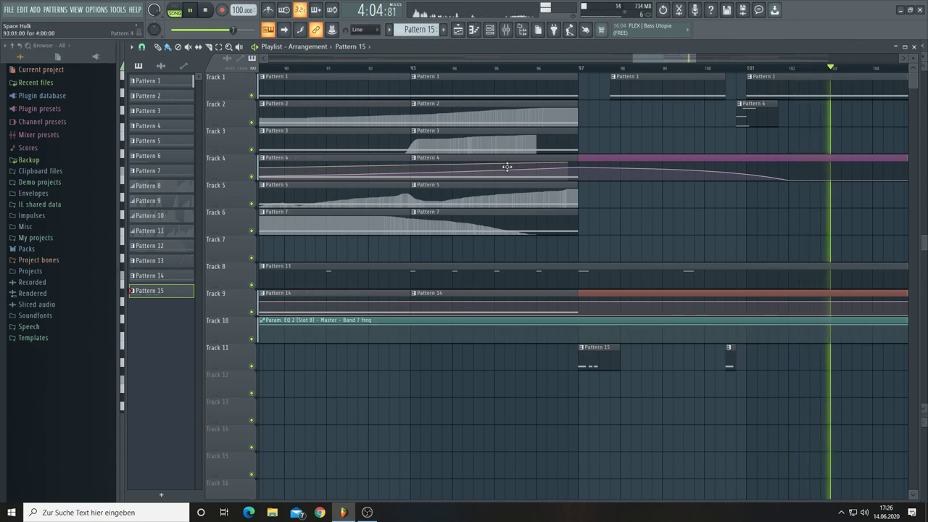
# Add Pattern 15 clips on Track 11 at bars 3, 9 and 16 near the song's beginning
pyautogui.moveTo(634, 57); pyautogui.dragTo(208, 82)
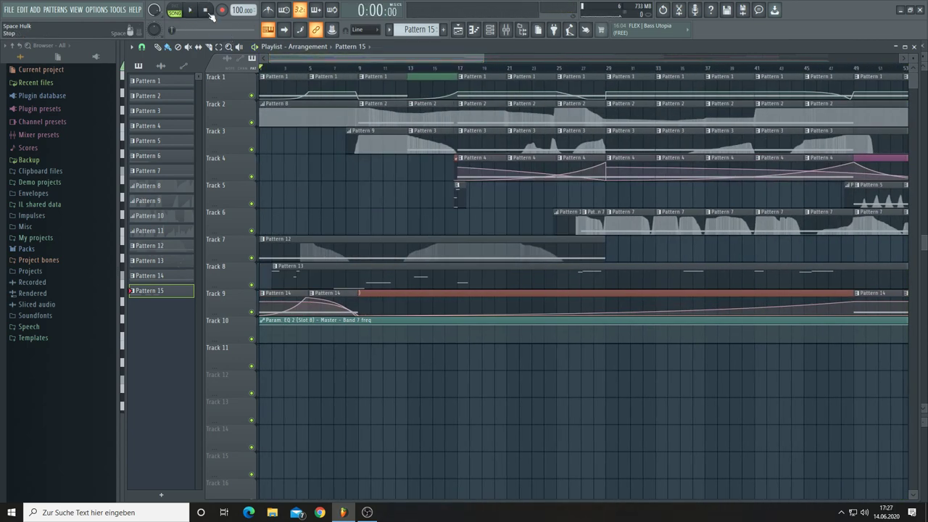
pyautogui.click(287, 365)
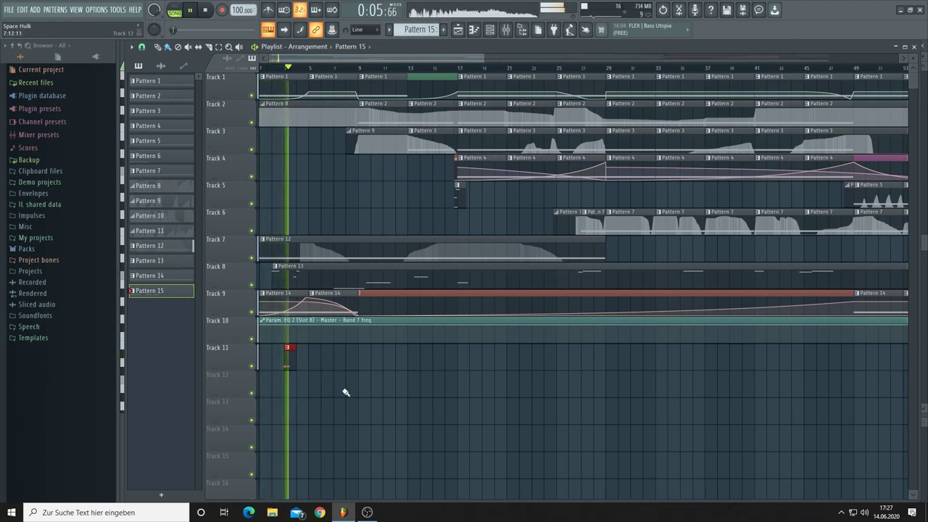
pyautogui.click(490, 30)
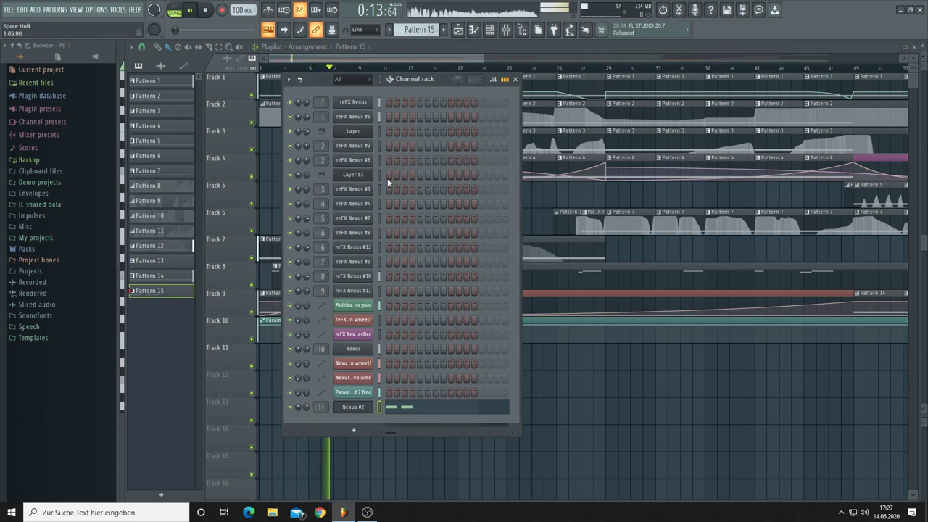
pyautogui.press('F6')
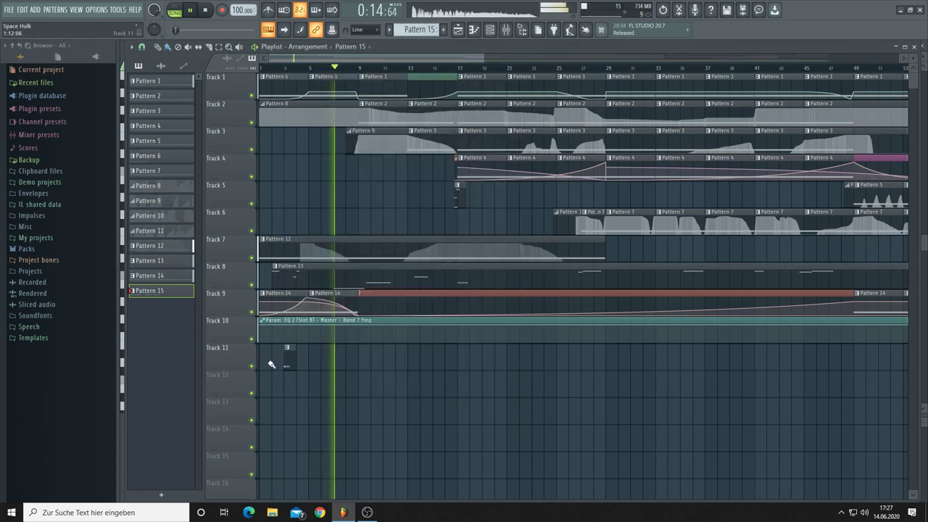
pyautogui.click(360, 370)
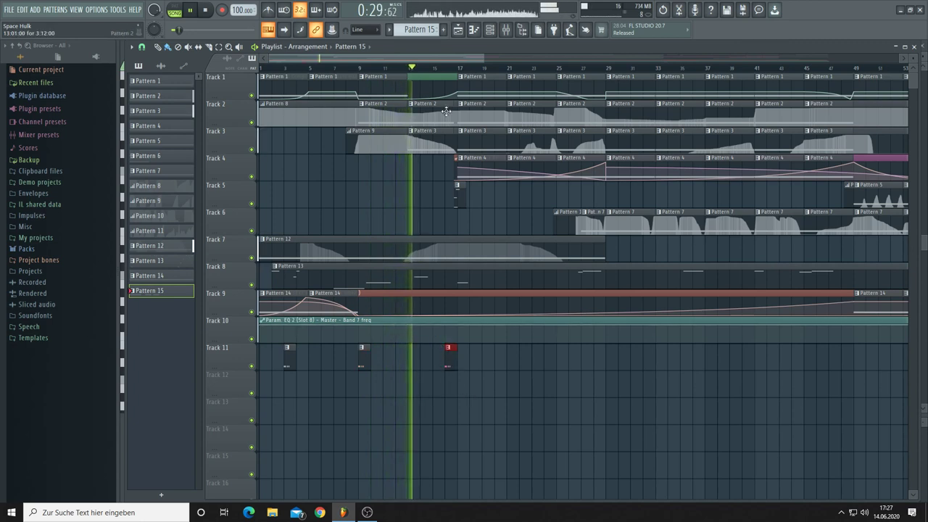
# Add further Pattern 15 clips on Track 11 at bars 25, 29 and 37
pyautogui.scroll(5, 453, 73)
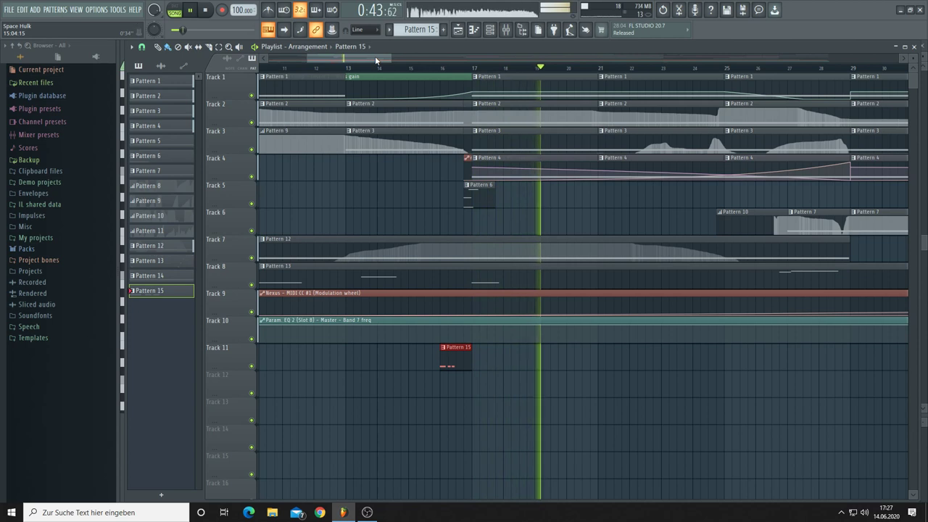
pyautogui.click(725, 366)
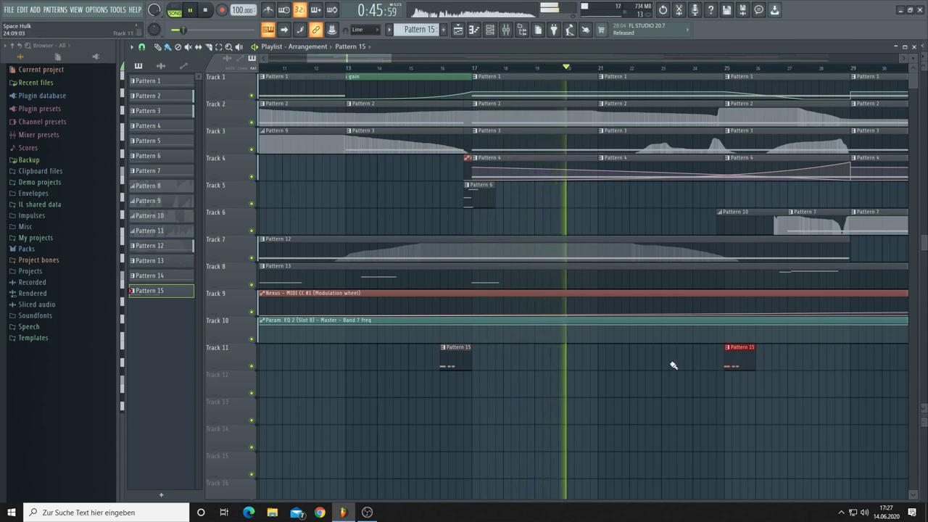
pyautogui.moveTo(363, 58); pyautogui.dragTo(403, 64)
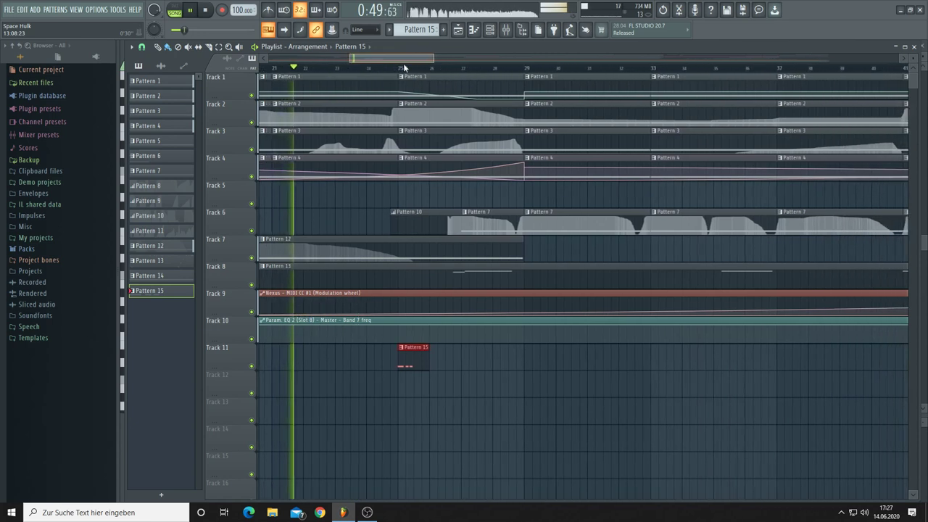
pyautogui.click(528, 363)
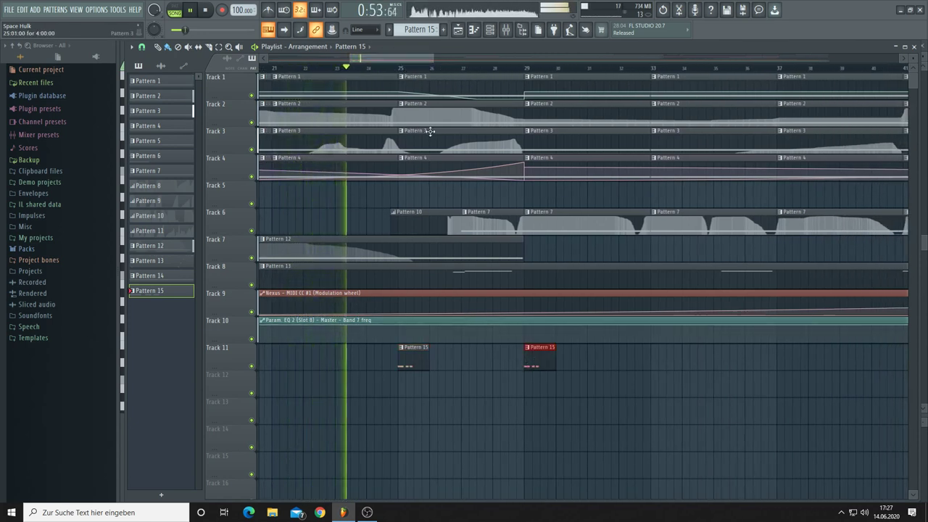
pyautogui.moveTo(413, 60); pyautogui.dragTo(425, 59)
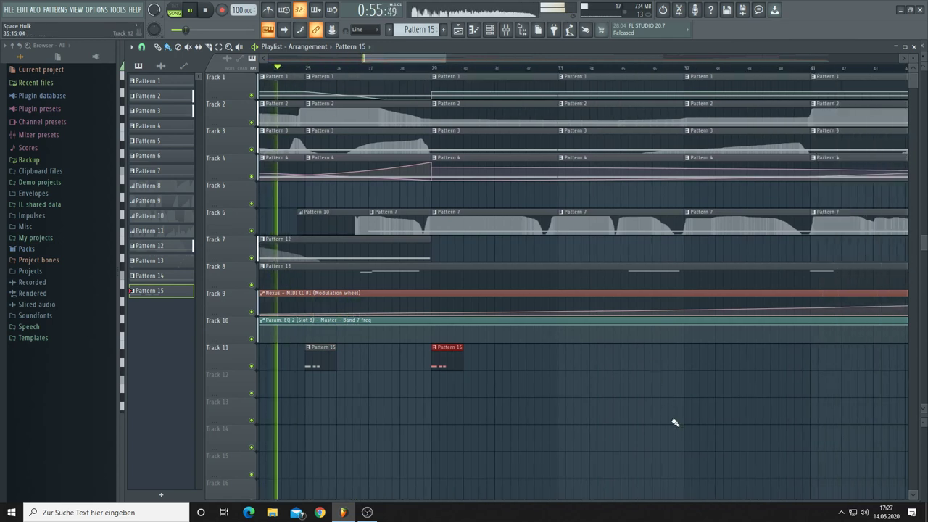
pyautogui.click(687, 365)
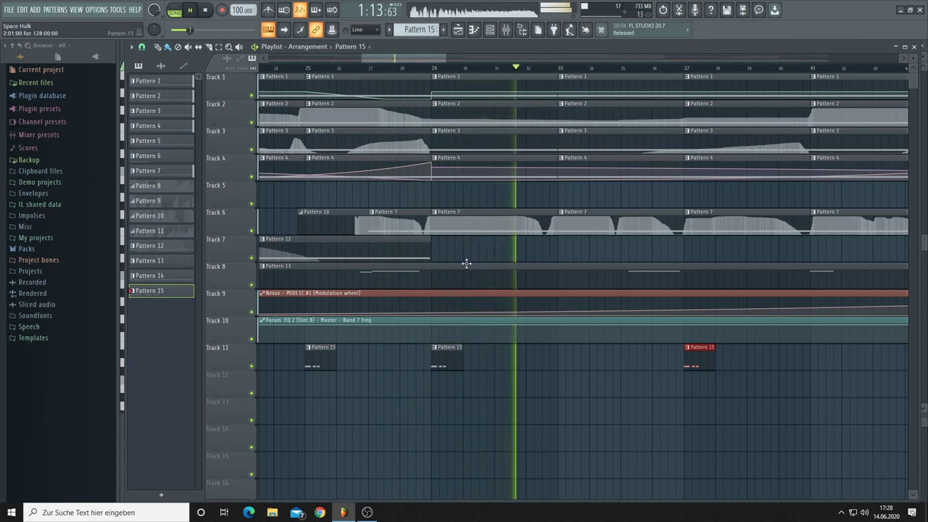
pyautogui.click(488, 30)
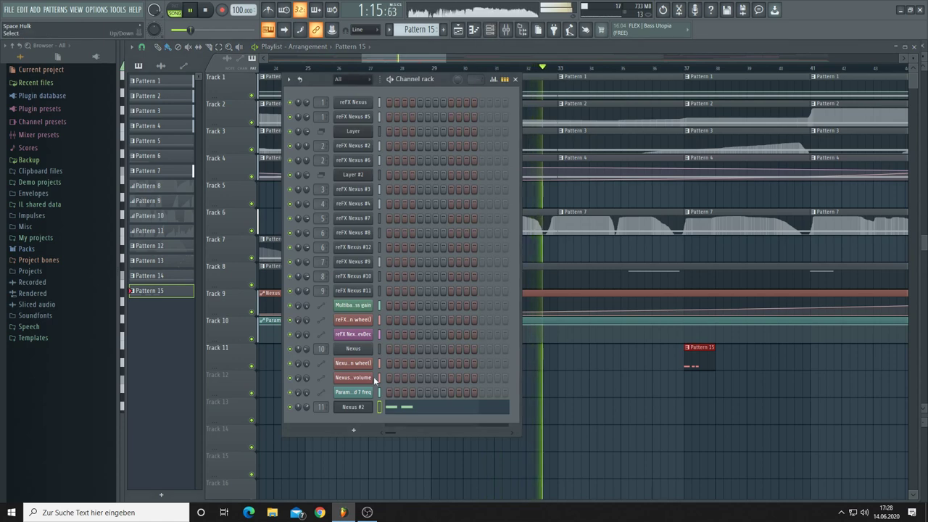
pyautogui.click(362, 407)
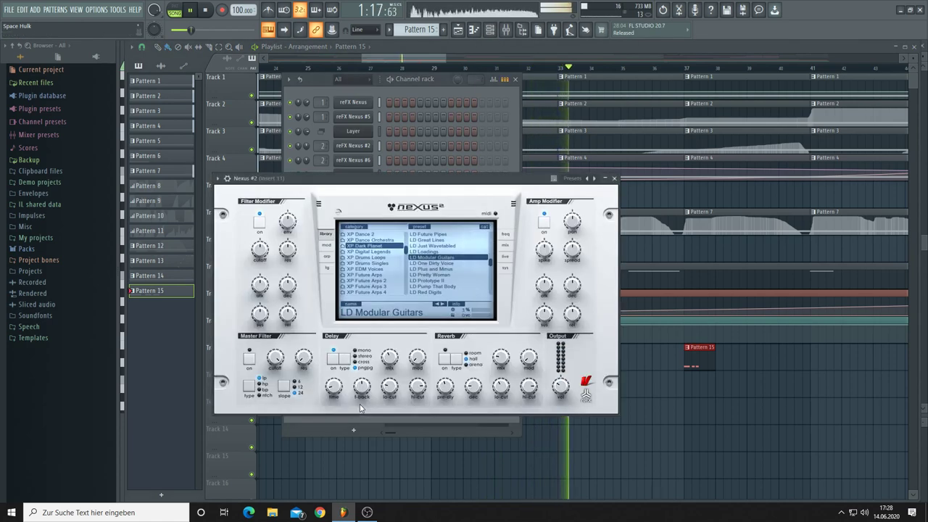
pyautogui.press('F12')
# Place Pattern 15 clips on Track 11 at bars 33, 41 and 44
pyautogui.click(560, 362)
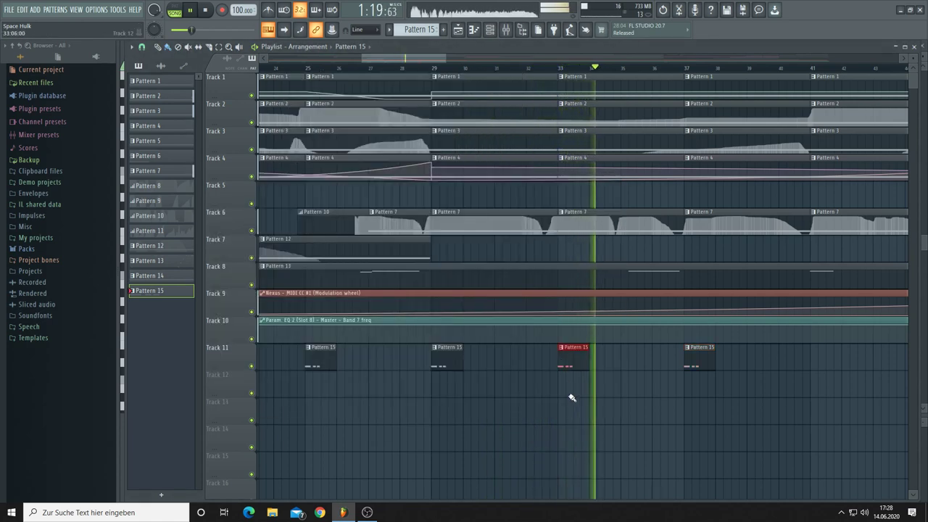
pyautogui.click(812, 361)
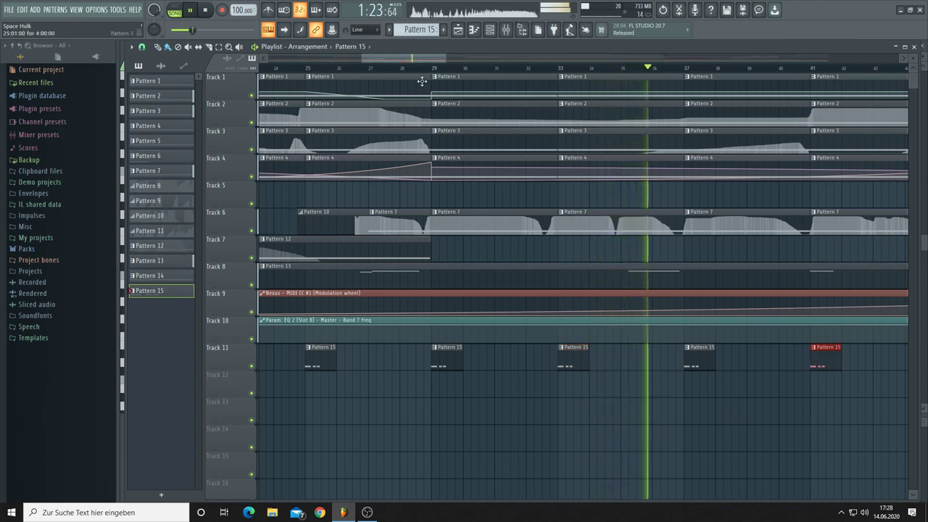
pyautogui.moveTo(426, 60); pyautogui.dragTo(481, 69)
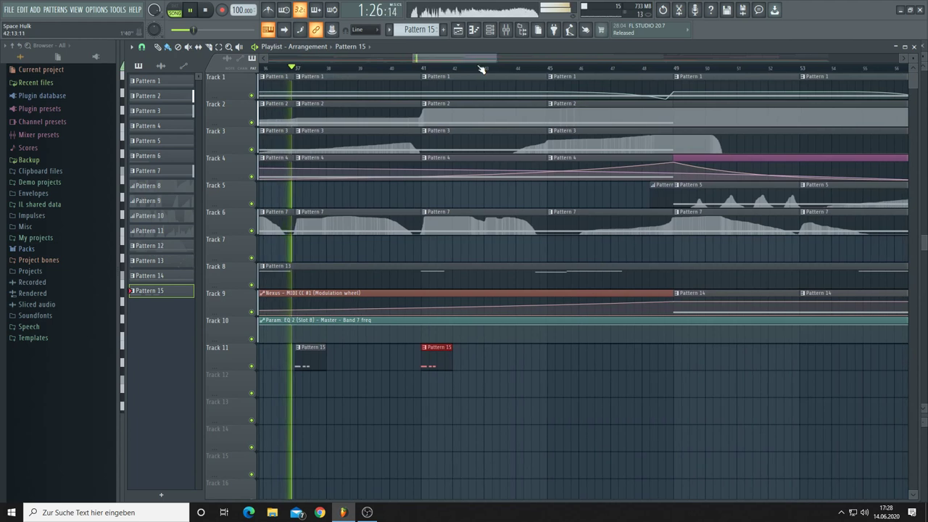
pyautogui.click(522, 363)
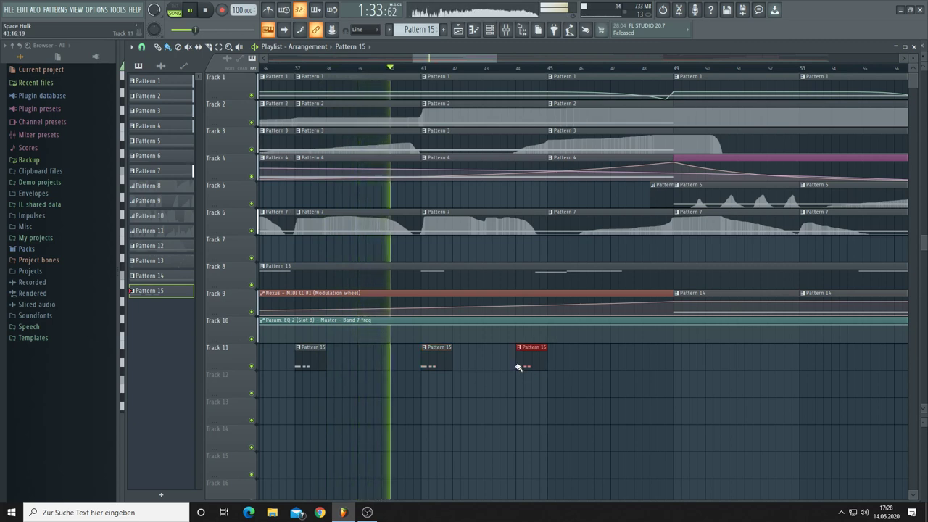
# Place Pattern 15 clips on Track 11 at bars 47, 50 and 53
pyautogui.click(613, 366)
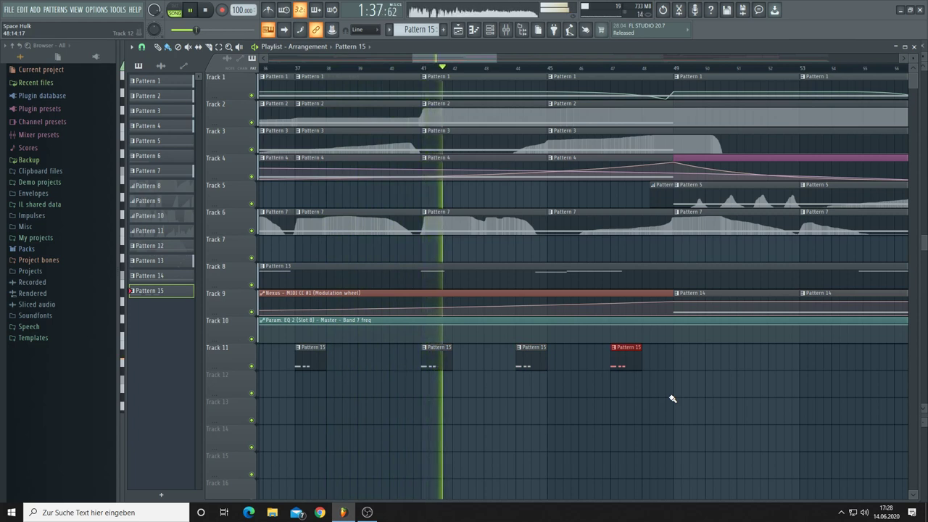
pyautogui.click(709, 366)
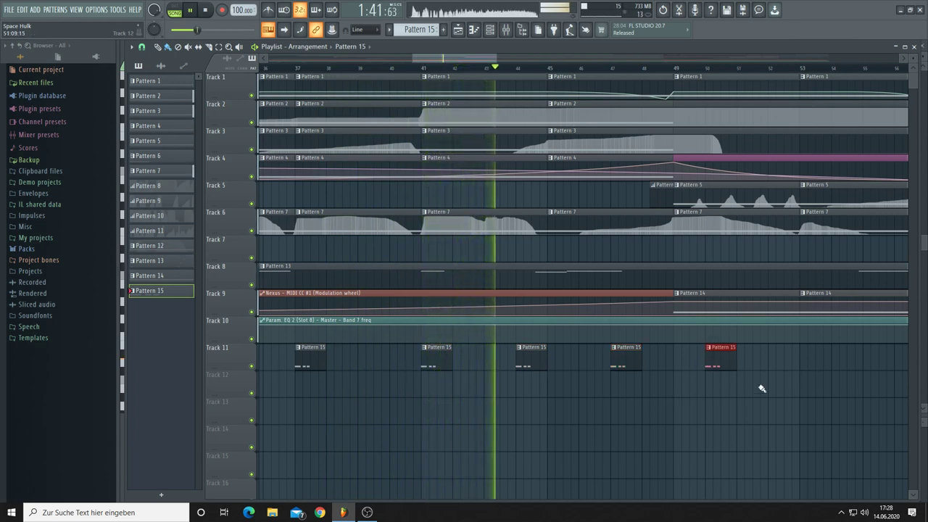
pyautogui.click(804, 366)
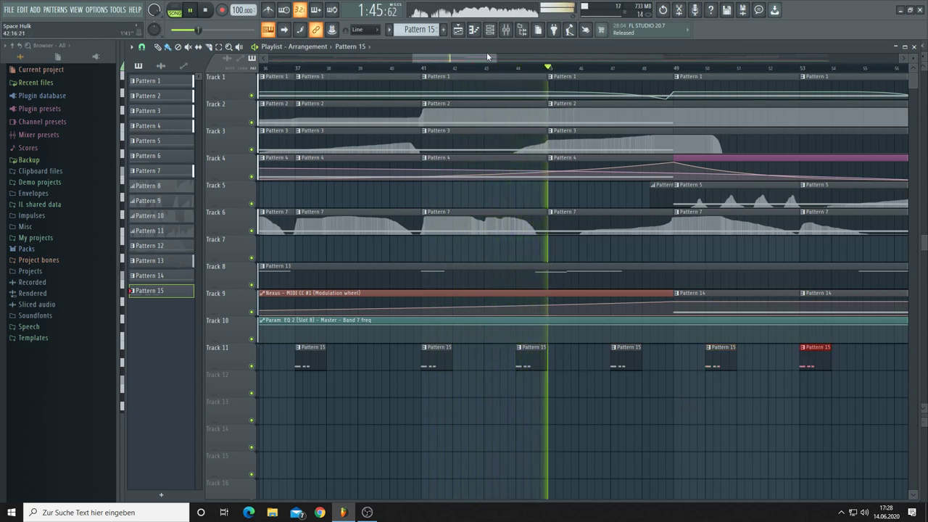
# Add a Pattern 15 clip on Track 11 a quarter bar after the start of bar 56 and another at bar 61
pyautogui.moveTo(486, 60); pyautogui.dragTo(535, 62)
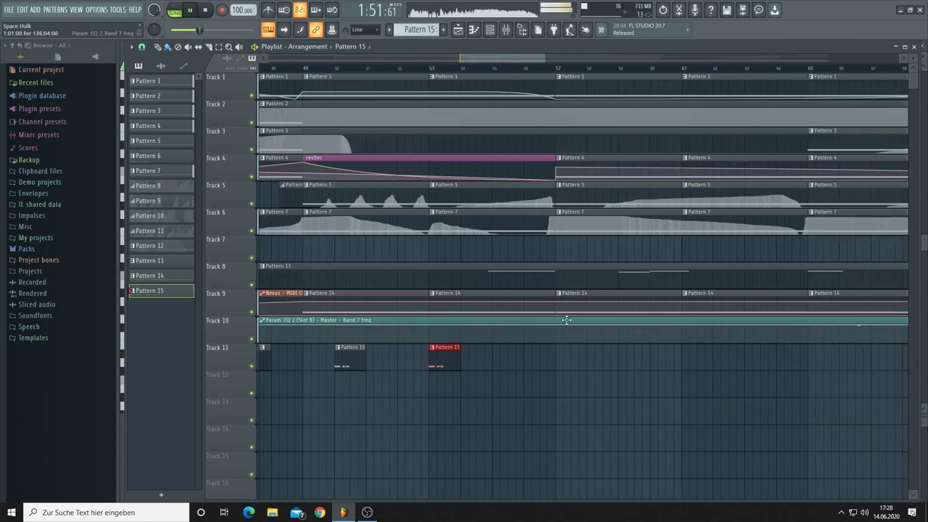
pyautogui.click(494, 366)
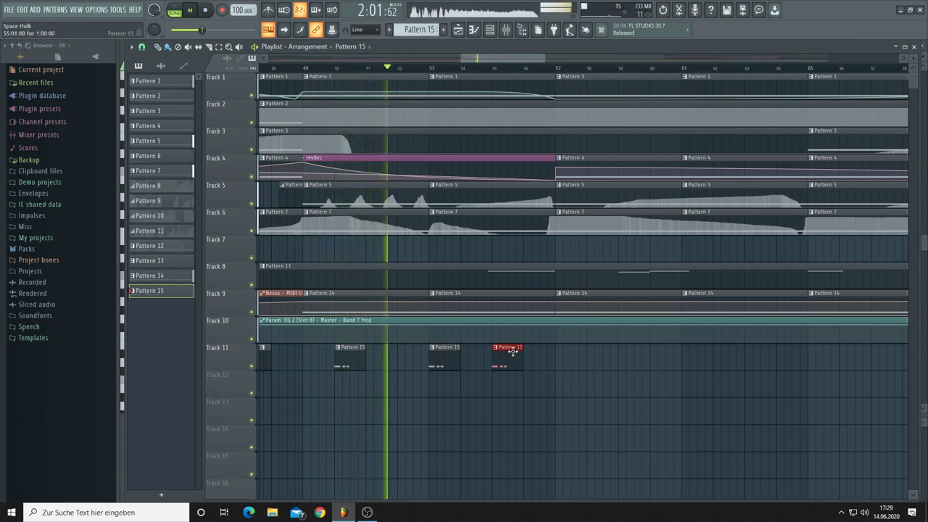
pyautogui.moveTo(508, 349); pyautogui.dragTo(539, 353)
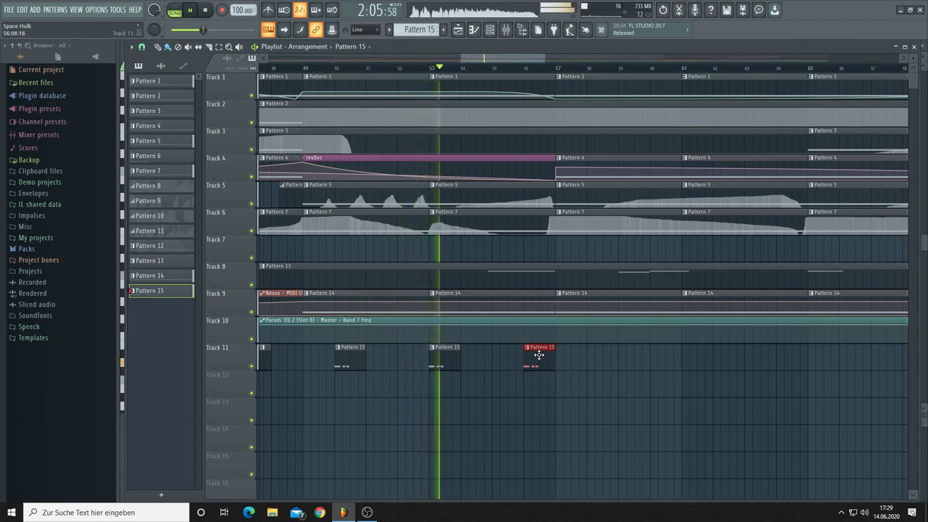
pyautogui.moveTo(539, 354); pyautogui.dragTo(544, 355)
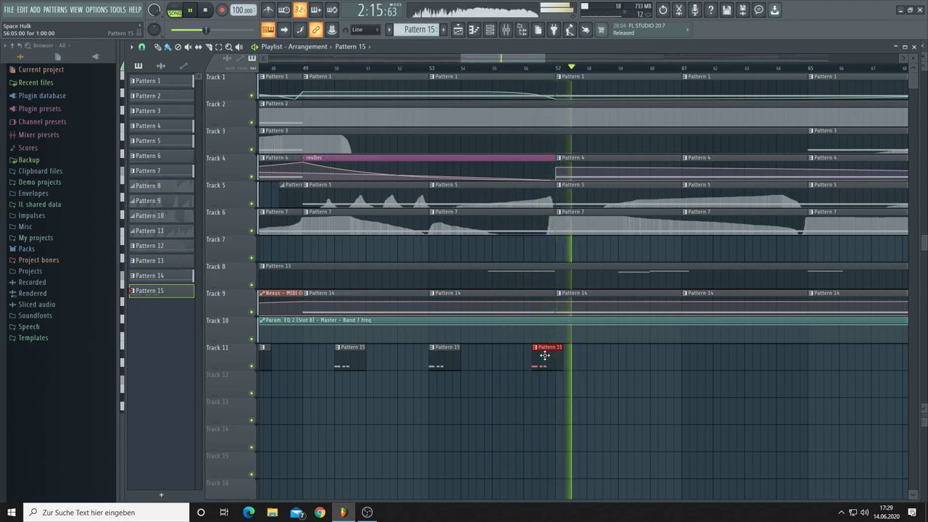
pyautogui.click(684, 365)
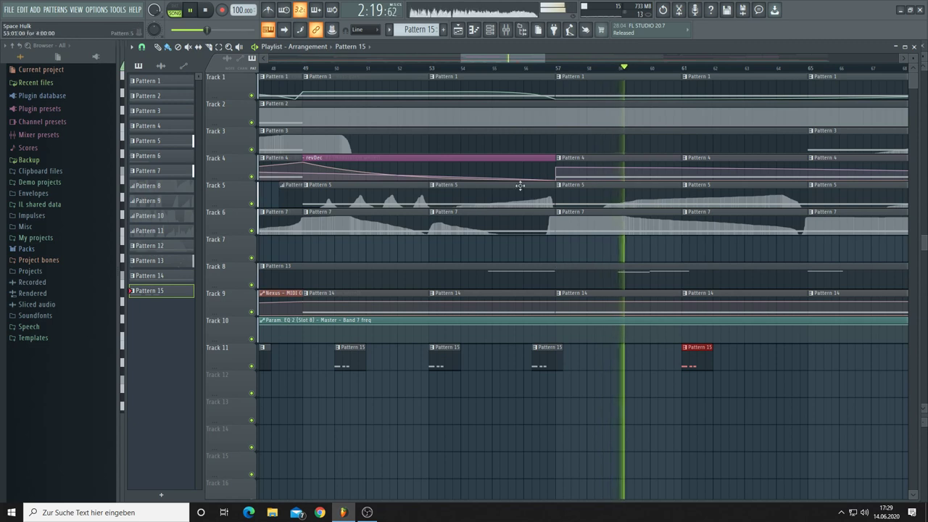
# Add Pattern 15 clips on Track 11 at bars 64, 67, 70 and 73
pyautogui.moveTo(489, 60); pyautogui.dragTo(530, 60)
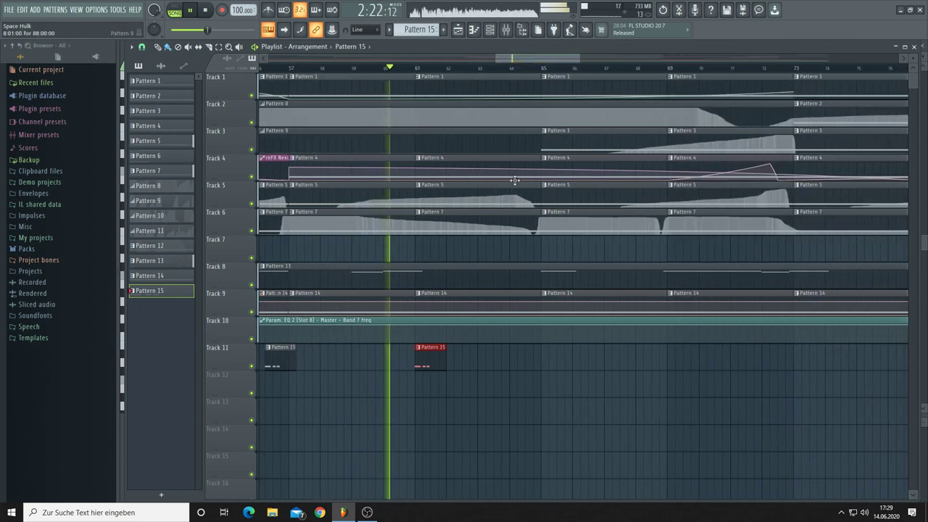
pyautogui.click(512, 368)
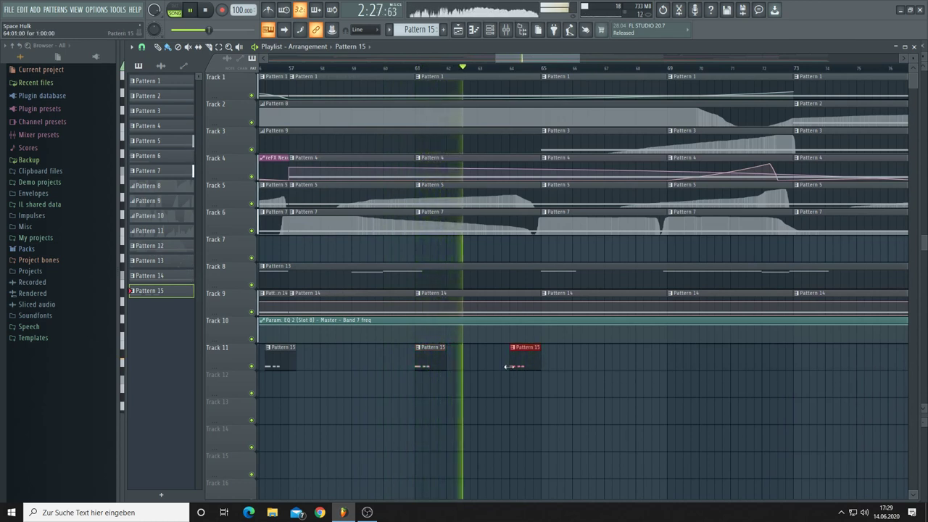
pyautogui.click(603, 366)
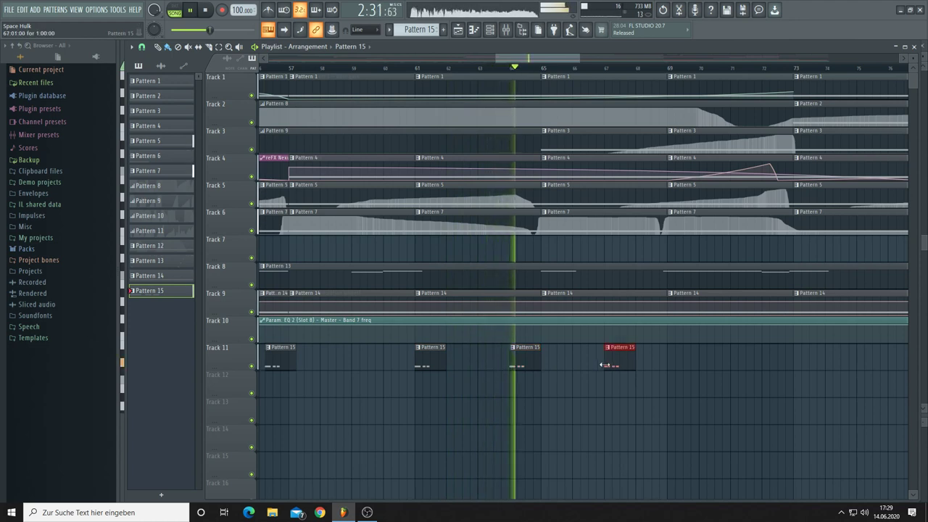
pyautogui.click(700, 367)
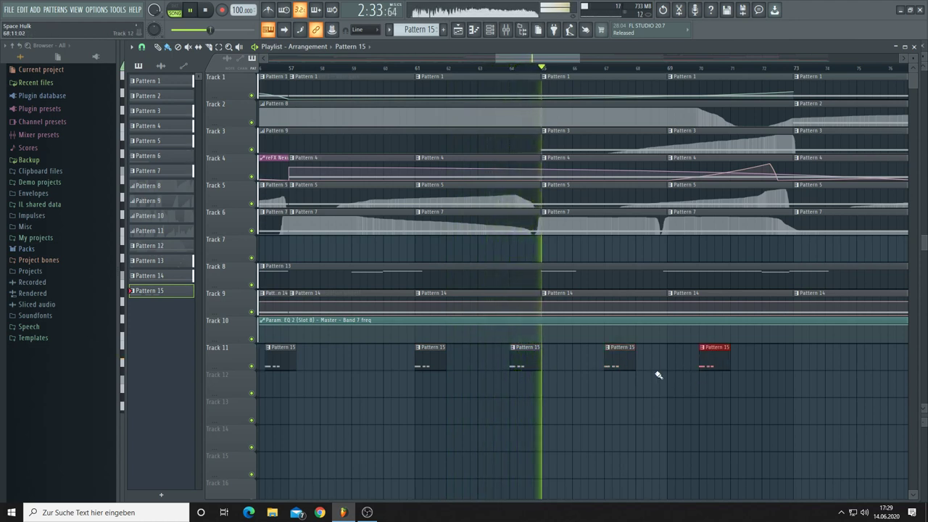
pyautogui.click(801, 364)
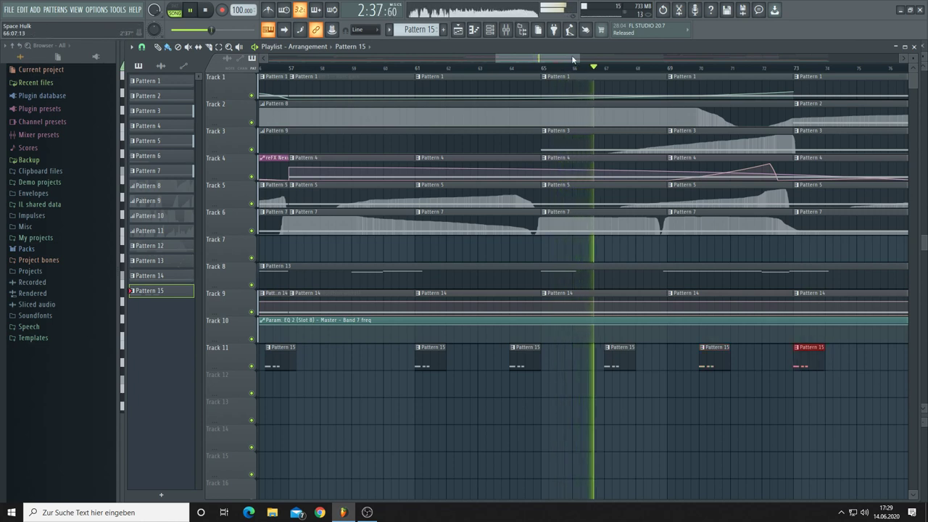
# Place further Pattern 15 clips on Track 11 at bars 76, 79 and 82
pyautogui.moveTo(573, 60); pyautogui.dragTo(615, 63)
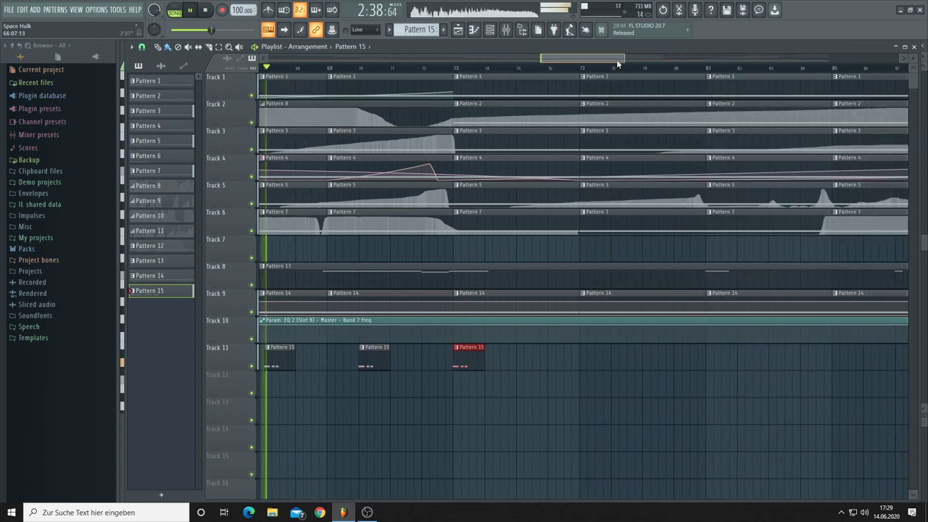
pyautogui.click(547, 366)
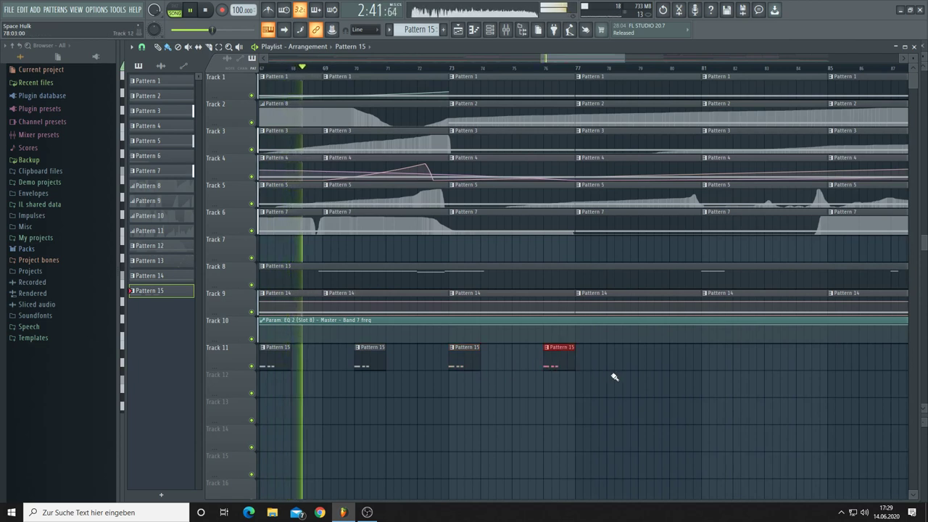
pyautogui.click(640, 369)
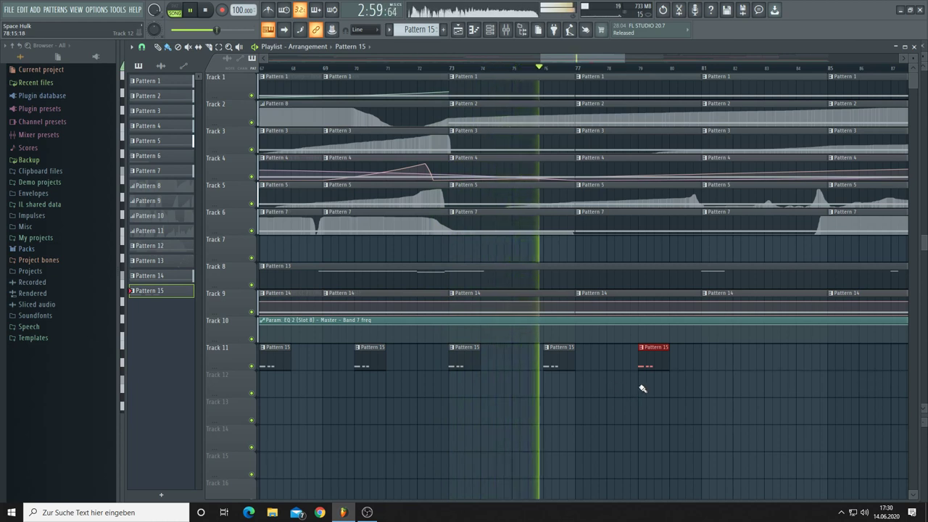
pyautogui.click(734, 368)
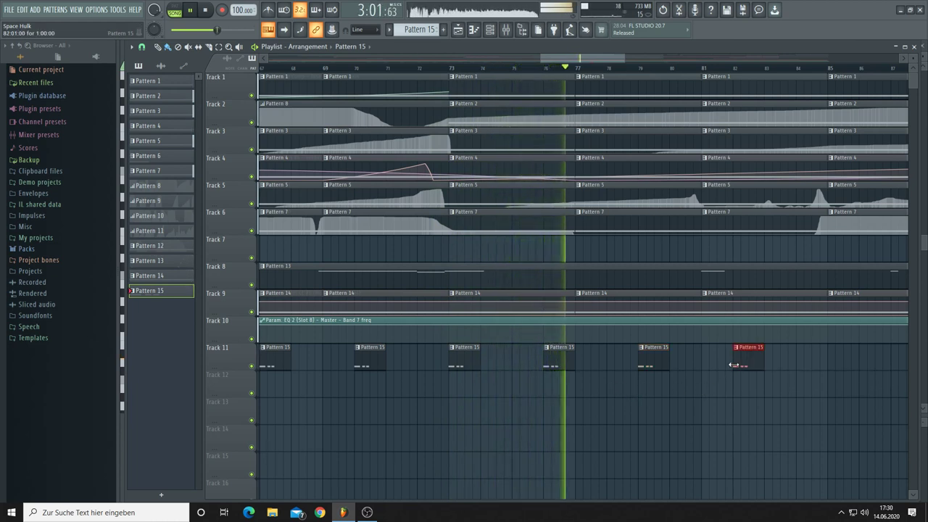
# Add Pattern 15 clips on Track 11 at bars 85, 89 and 93, and shift the bar 97 clip a quarter bar later
pyautogui.moveTo(566, 59); pyautogui.dragTo(576, 105)
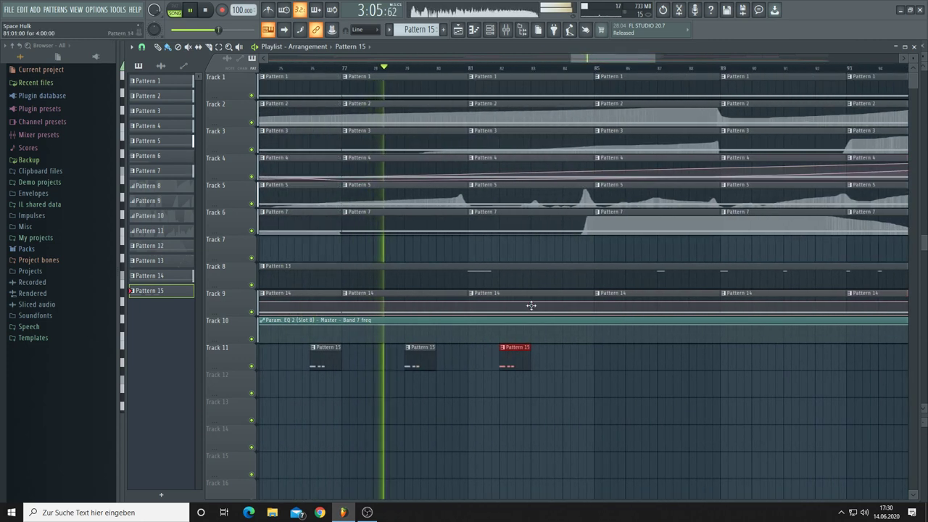
pyautogui.click(597, 370)
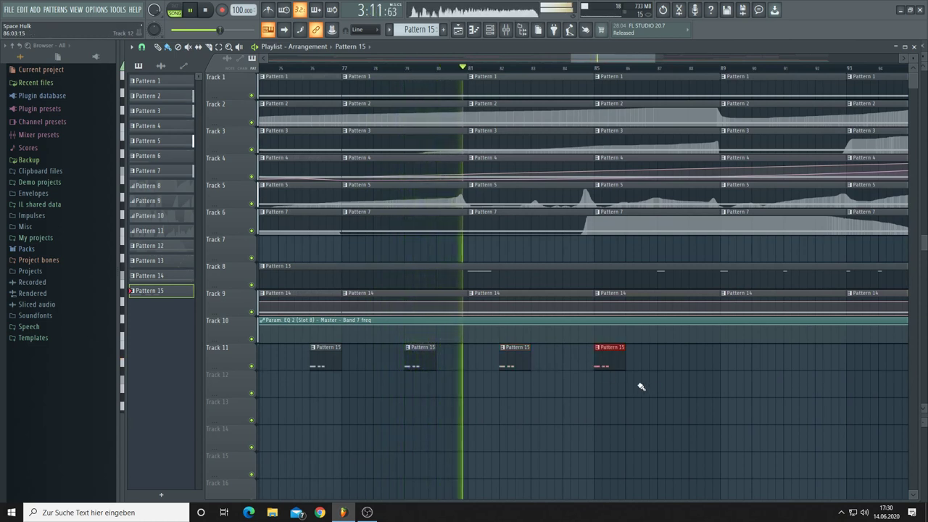
pyautogui.click(723, 368)
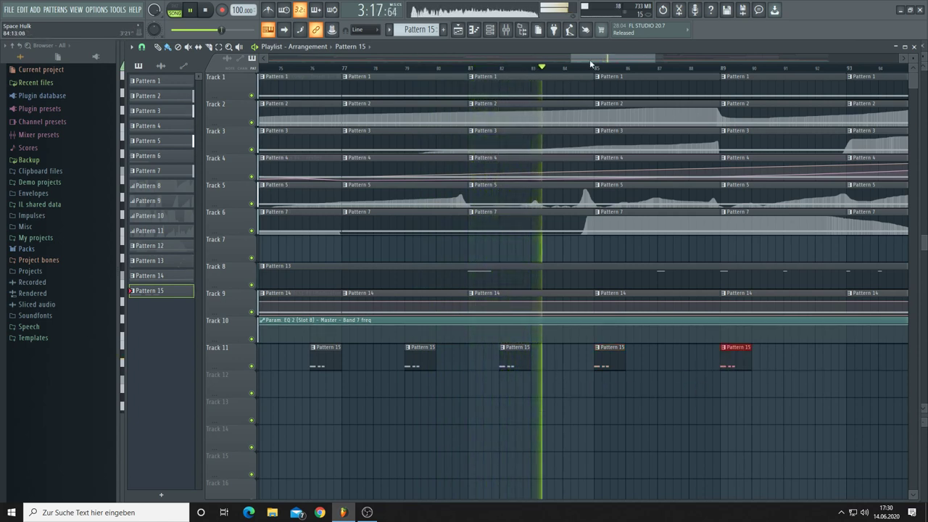
pyautogui.moveTo(589, 59); pyautogui.dragTo(619, 56)
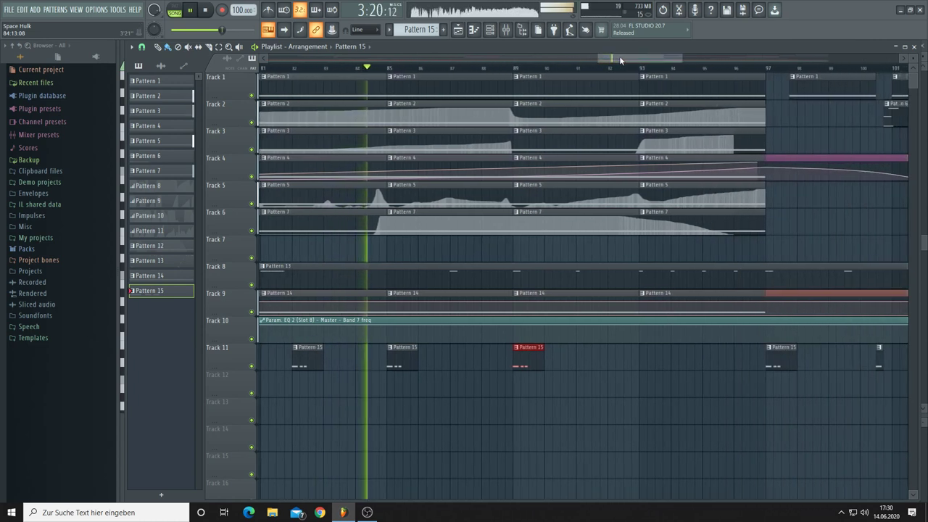
pyautogui.click(639, 366)
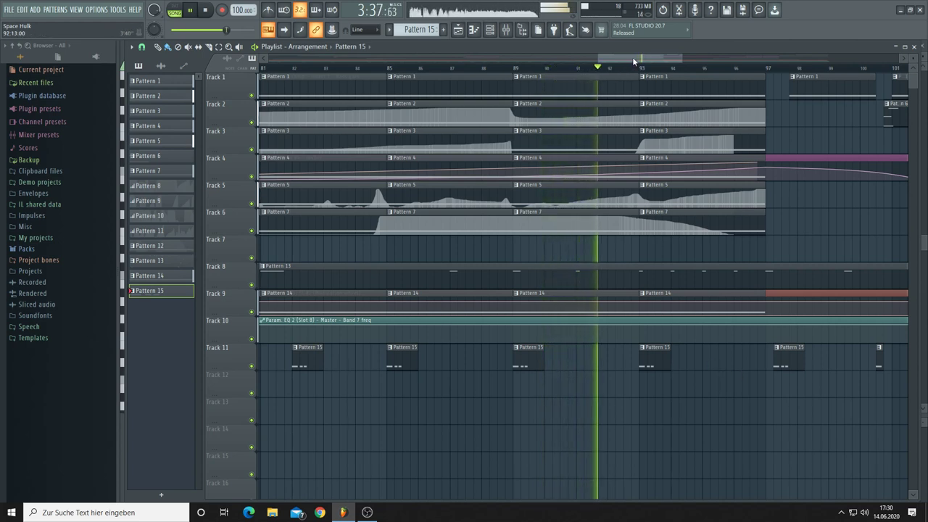
# Place Pattern 15 clips on Track 11 at bars 101, 104, 107, 110 and 113
pyautogui.moveTo(632, 56); pyautogui.dragTo(667, 58)
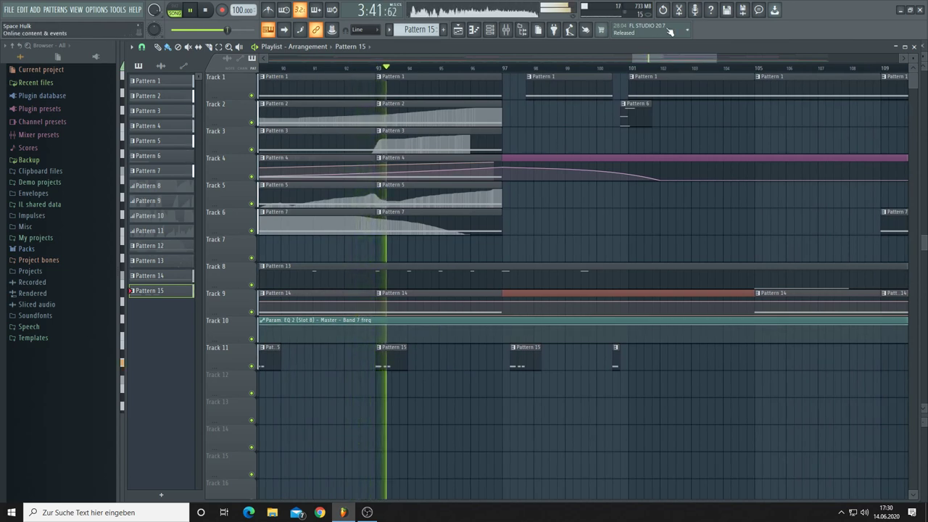
pyautogui.moveTo(665, 55); pyautogui.dragTo(688, 57)
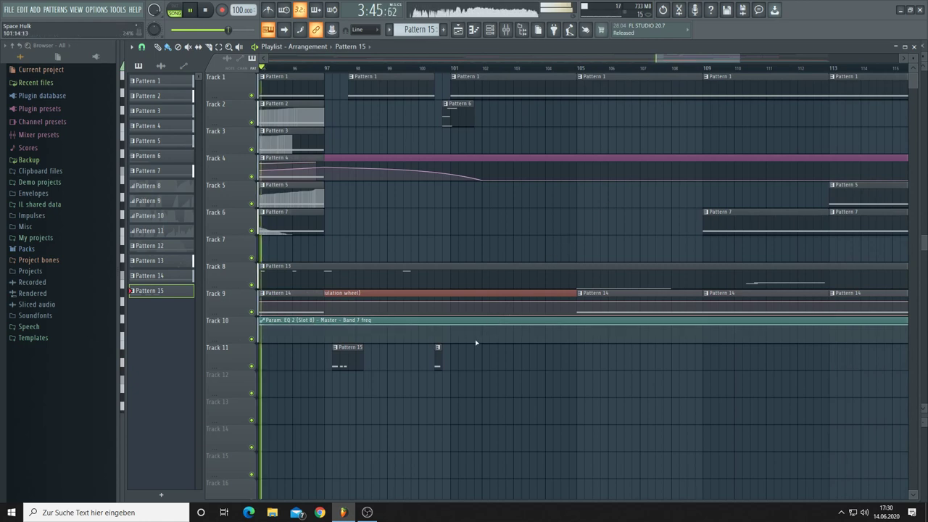
pyautogui.click(453, 362)
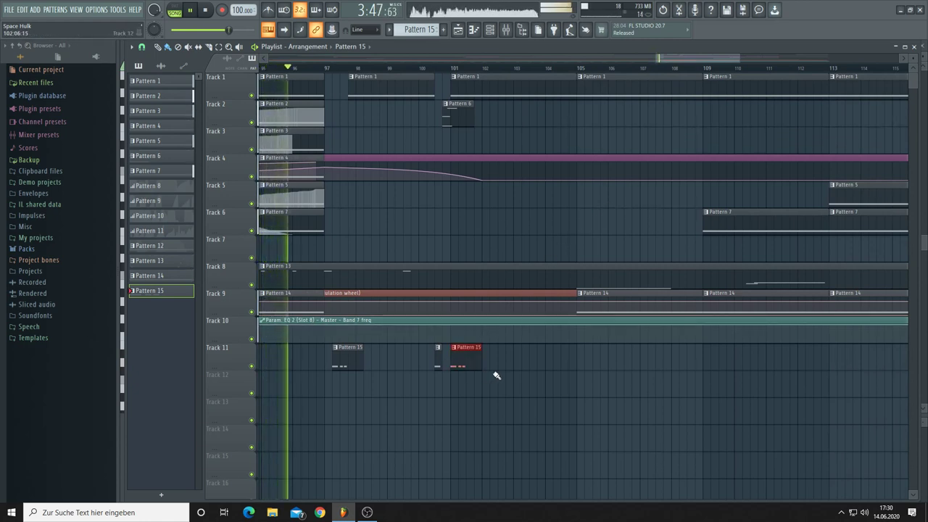
pyautogui.click(547, 371)
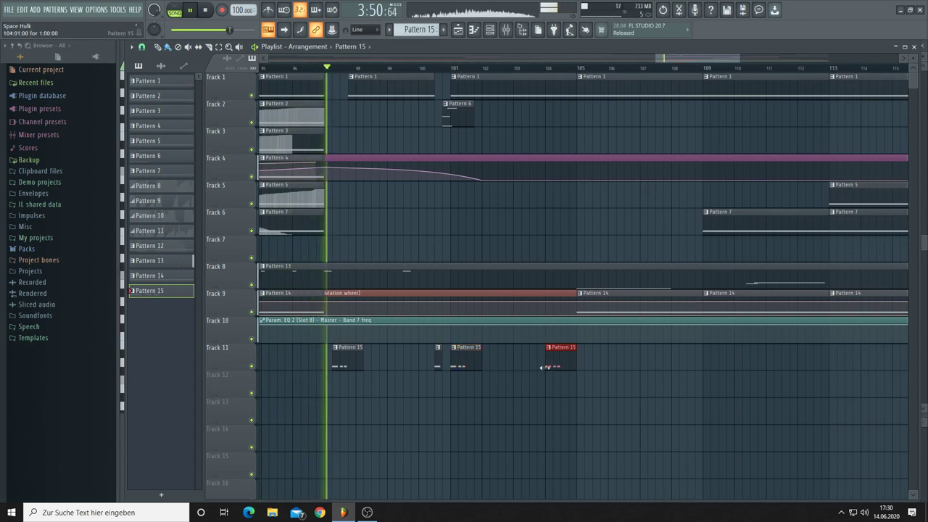
pyautogui.click(644, 367)
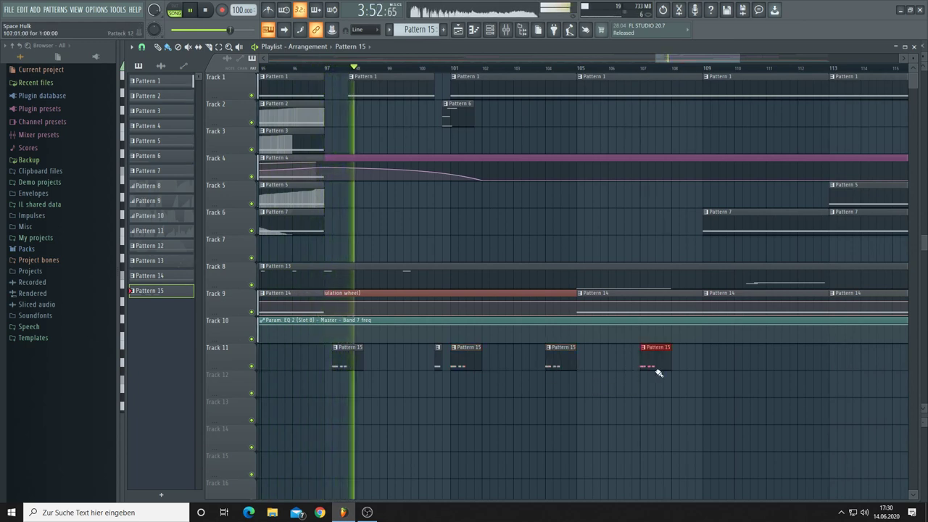
pyautogui.click(738, 368)
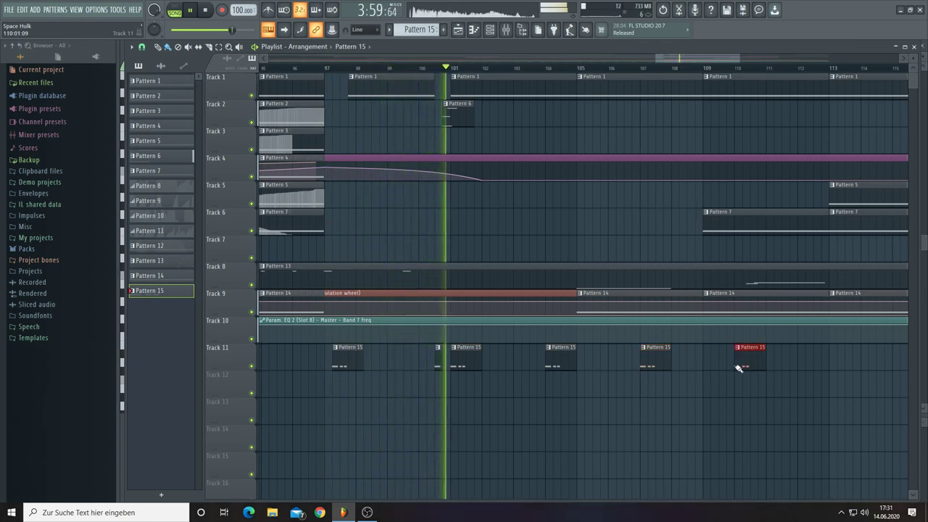
pyautogui.click(831, 370)
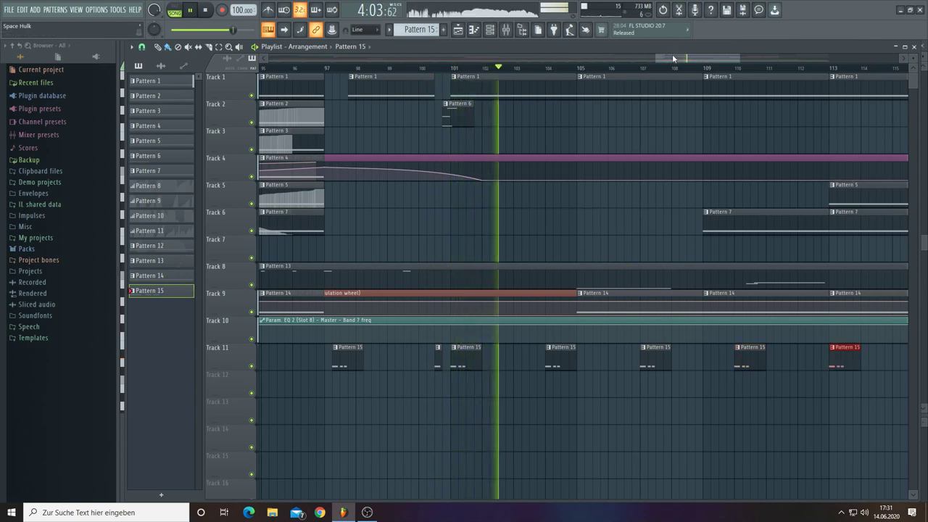
# Fill the end of Track 11 with Pattern 15 clips at bars 116, 119, 121, 124, 127, 129, 132 and 135
pyautogui.moveTo(673, 59); pyautogui.dragTo(698, 57)
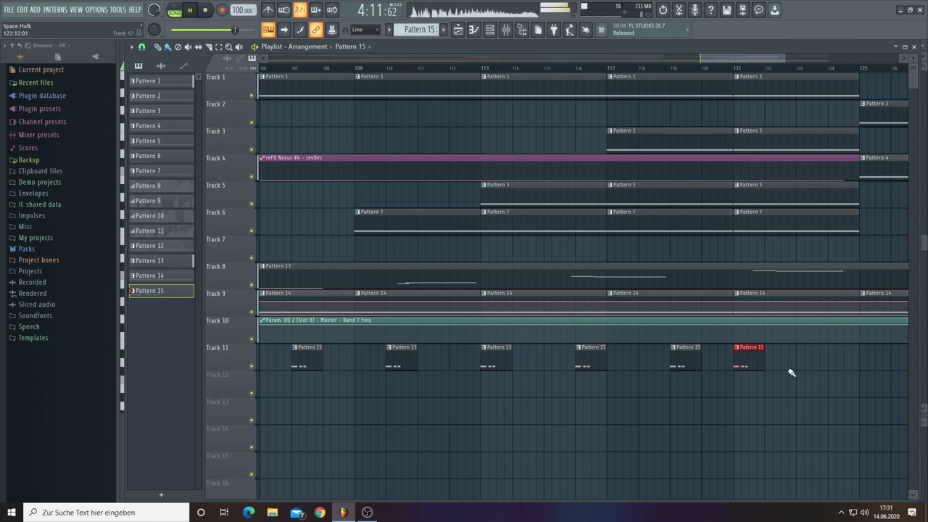
pyautogui.click(831, 366)
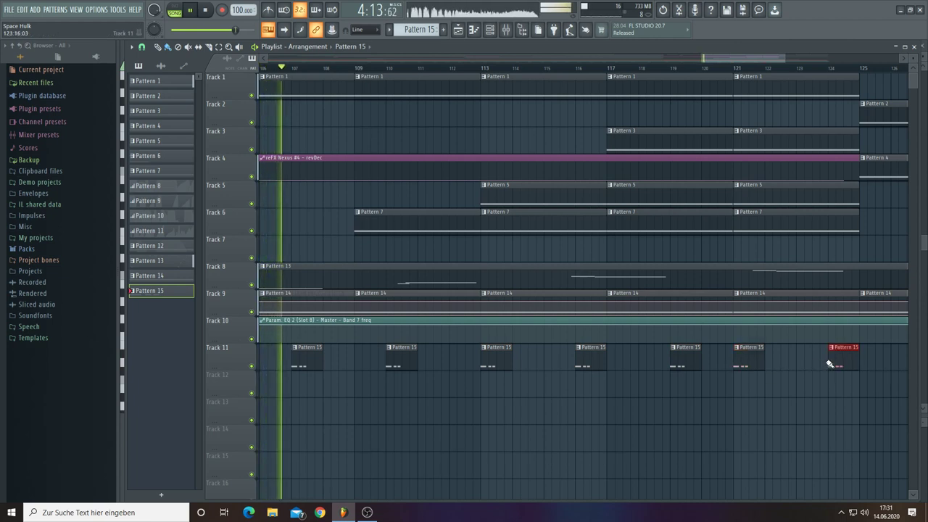
pyautogui.moveTo(731, 59); pyautogui.dragTo(752, 59)
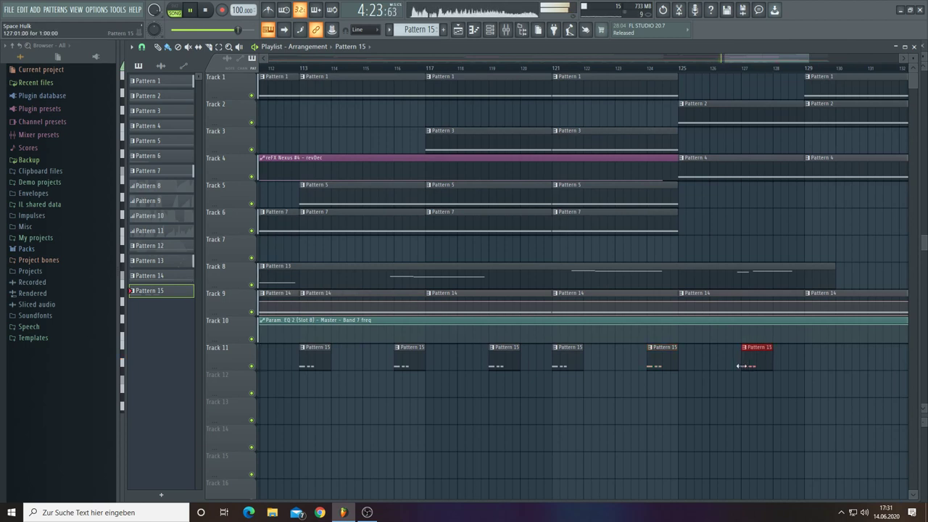
pyautogui.click(805, 367)
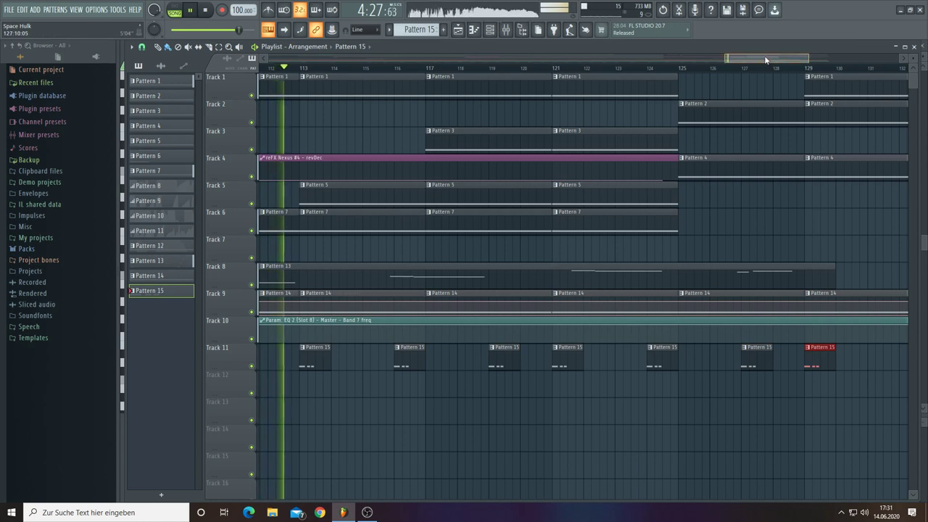
pyautogui.moveTo(766, 60); pyautogui.dragTo(809, 56)
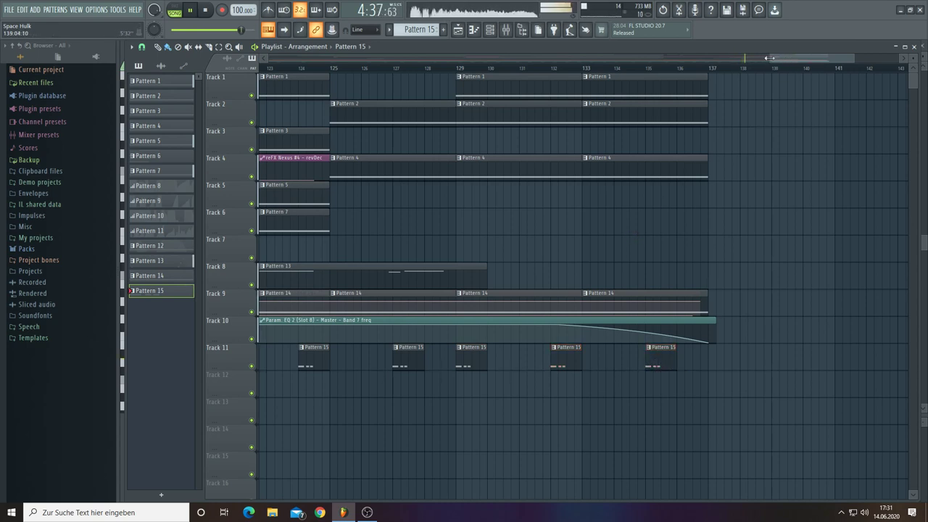
pyautogui.moveTo(768, 58); pyautogui.dragTo(268, 58)
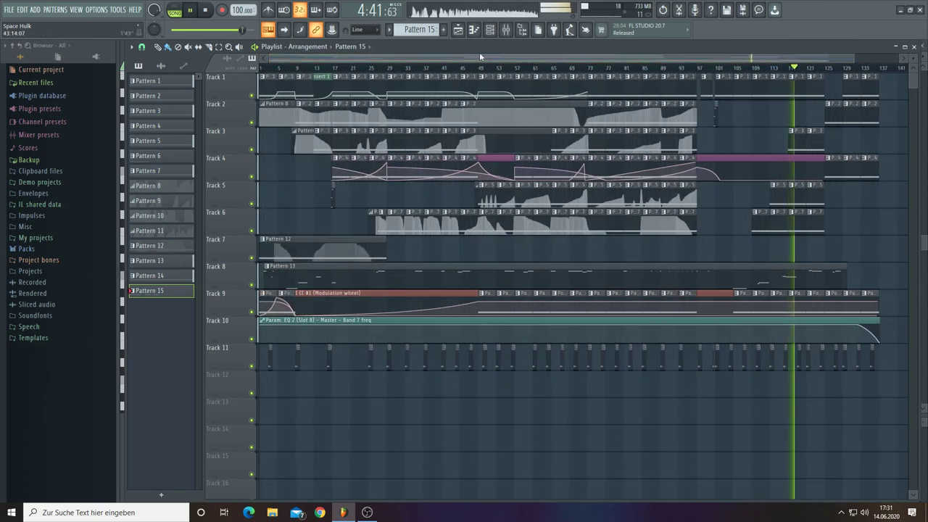
# Inspect the Fruity Limiter on the master mixer channel while the track plays
pyautogui.click(507, 30)
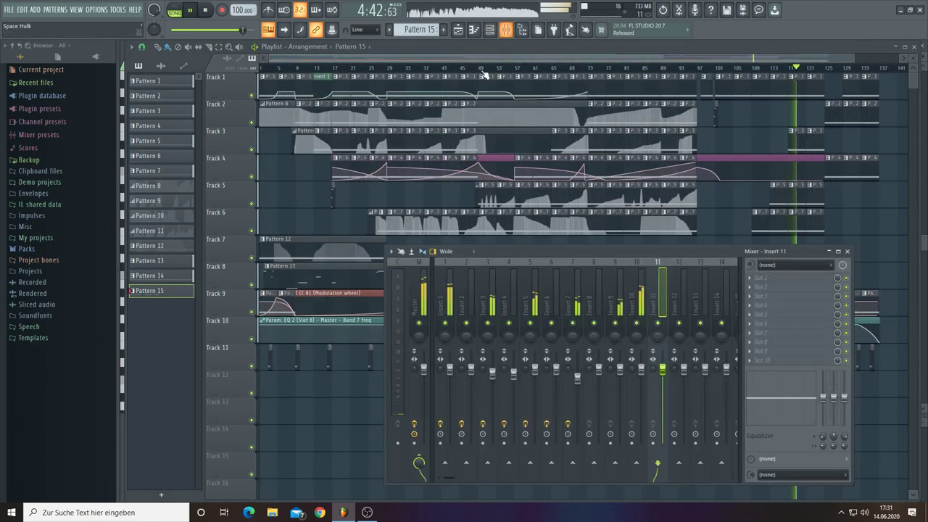
pyautogui.click(426, 287)
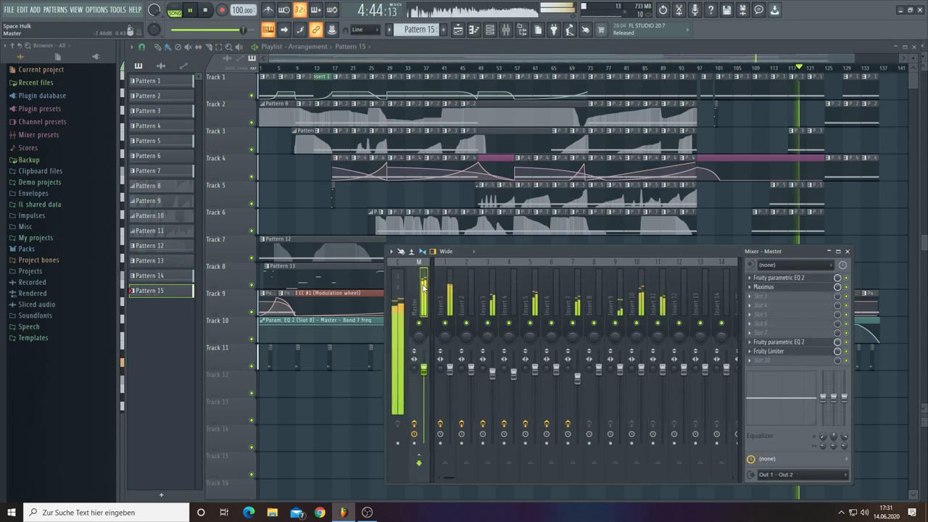
pyautogui.click(775, 351)
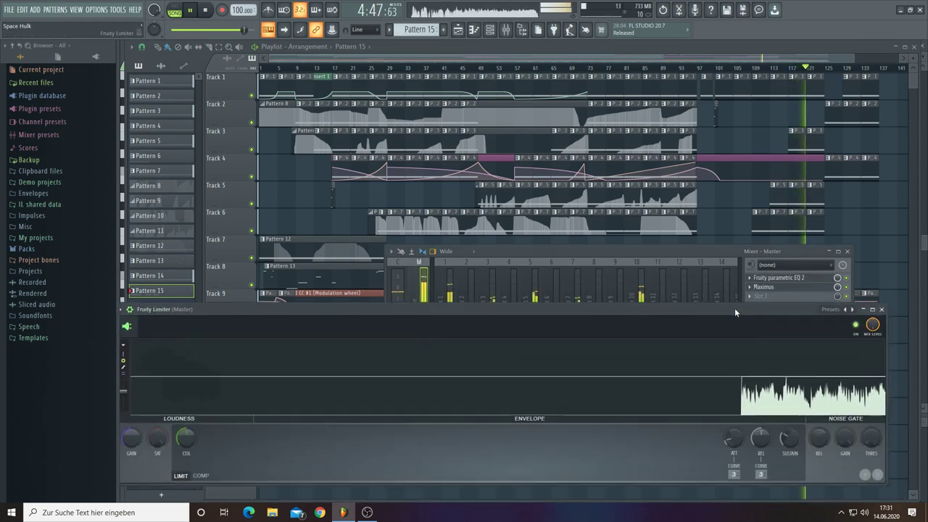
pyautogui.moveTo(734, 307); pyautogui.dragTo(716, 295)
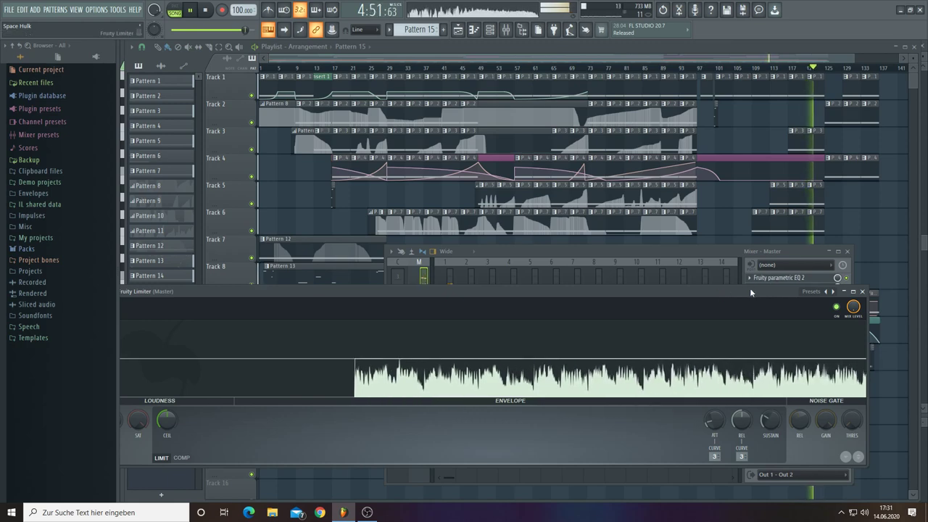
# Bring up the channel rack, show the reFX Nexus instrument on Insert 1, and stop playback
pyautogui.click(489, 29)
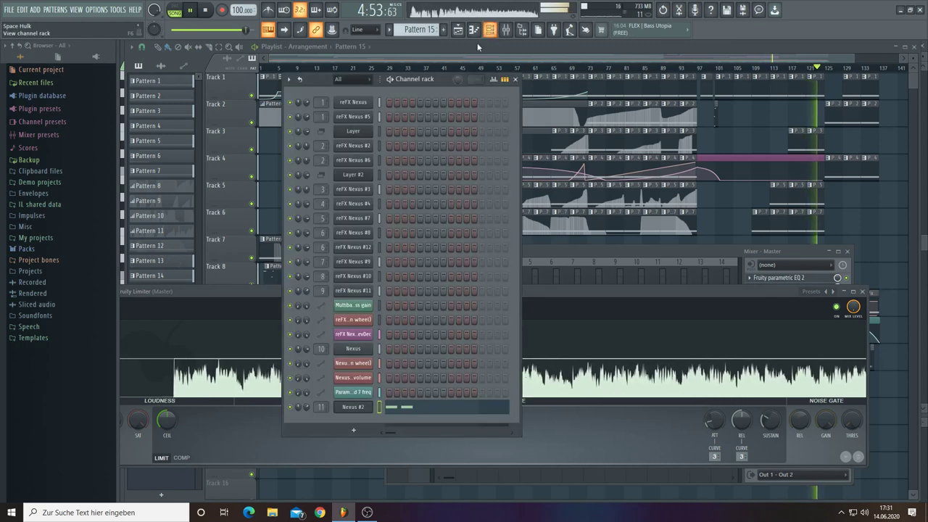
pyautogui.moveTo(448, 78); pyautogui.dragTo(479, 93)
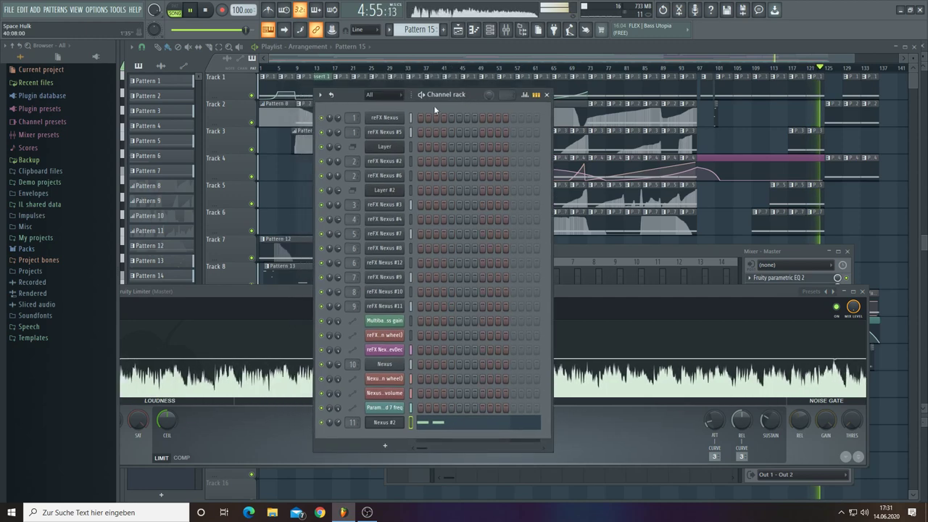
pyautogui.click(385, 118)
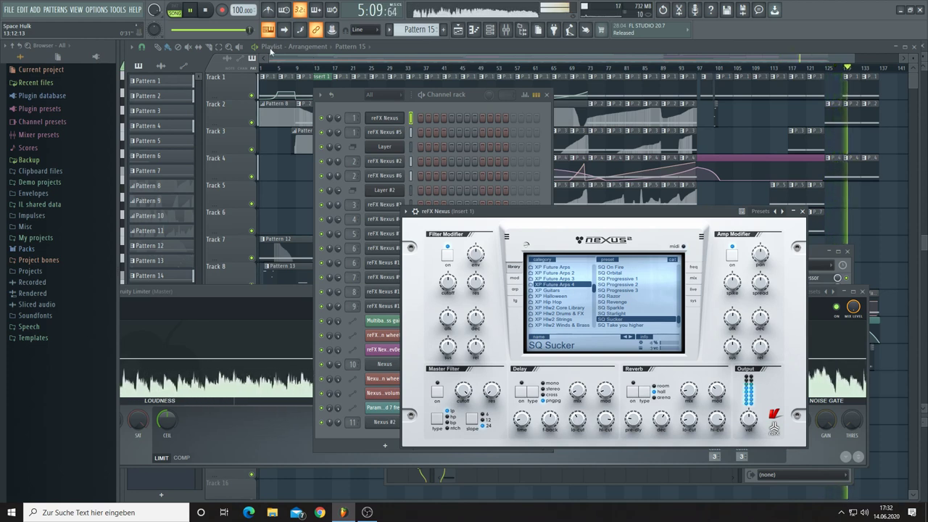
pyautogui.click(207, 12)
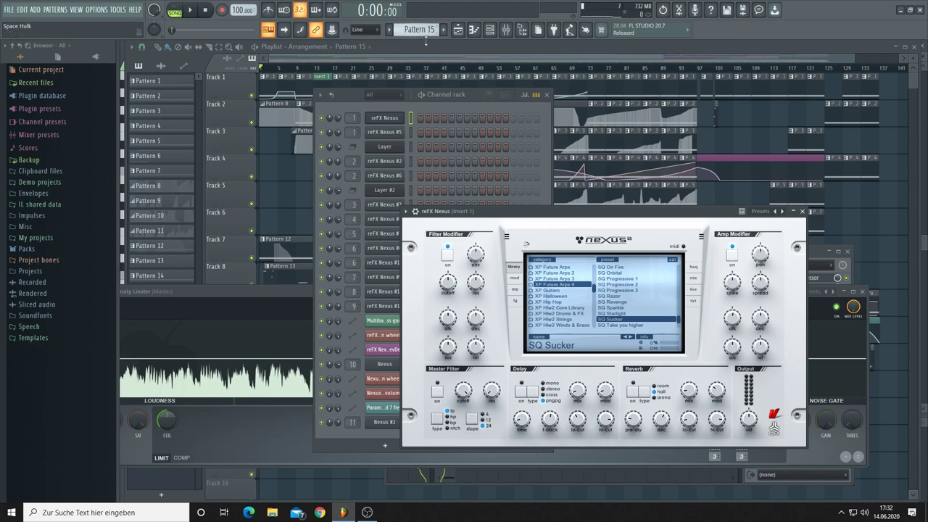
# Create an empty Pattern 16 and open the reFX Nexus instrument on Insert 1 for recording
pyautogui.press('F12')
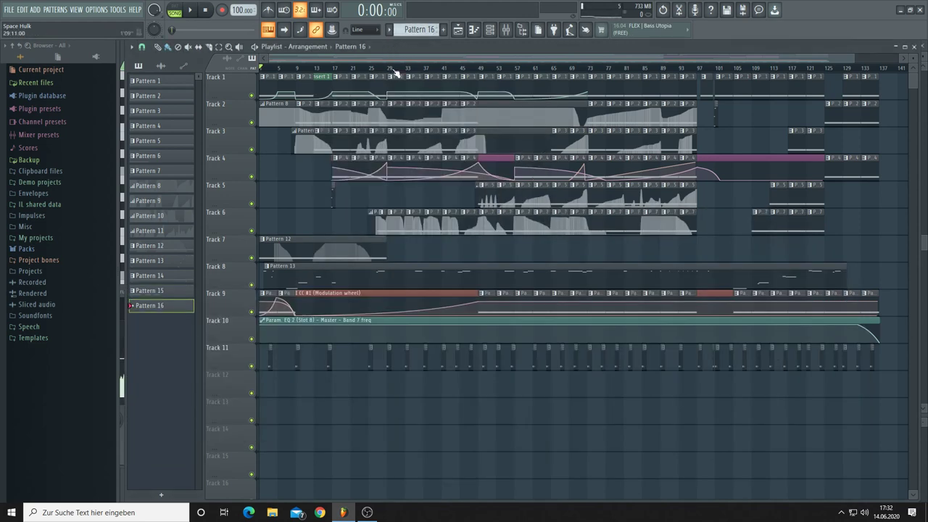
pyautogui.click(490, 30)
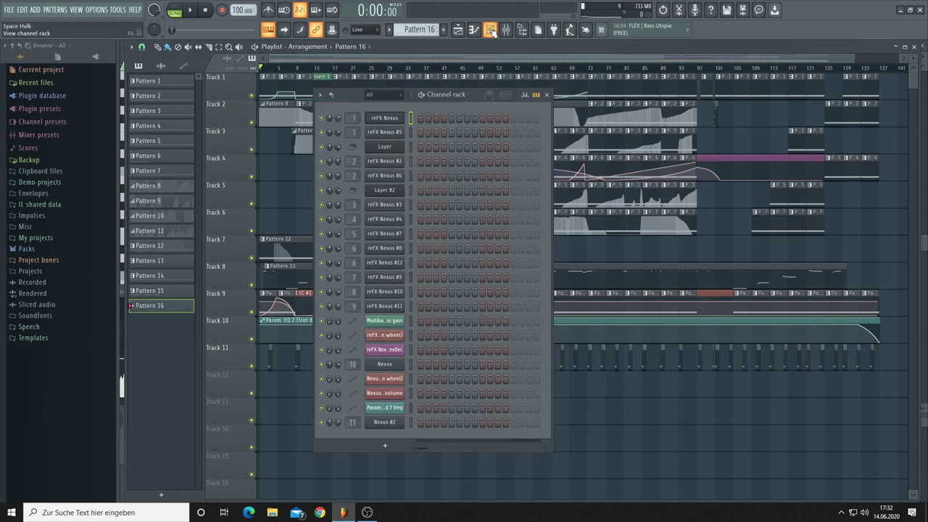
pyautogui.click(385, 118)
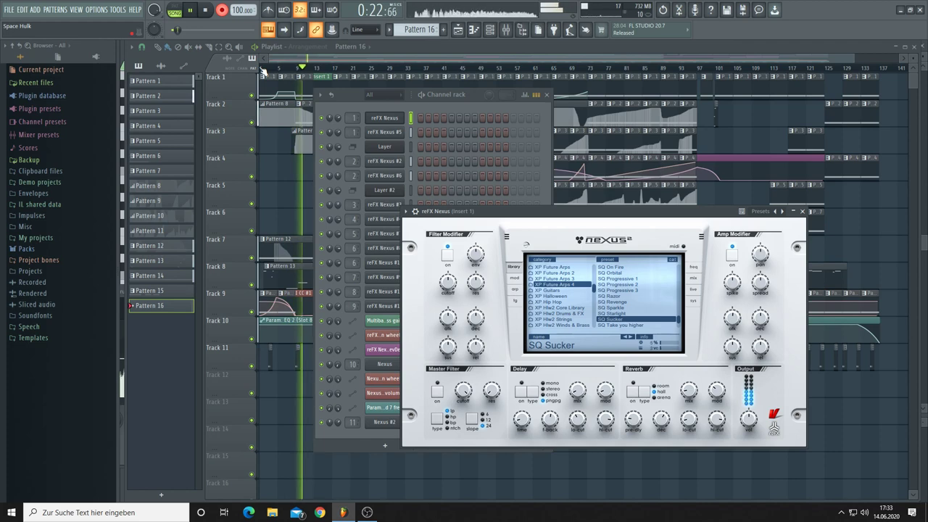
# Record live automation into Pattern 16 across the whole arrangement, stop, and move the recorded clip from Track 12 to Track 1
pyautogui.click(273, 57)
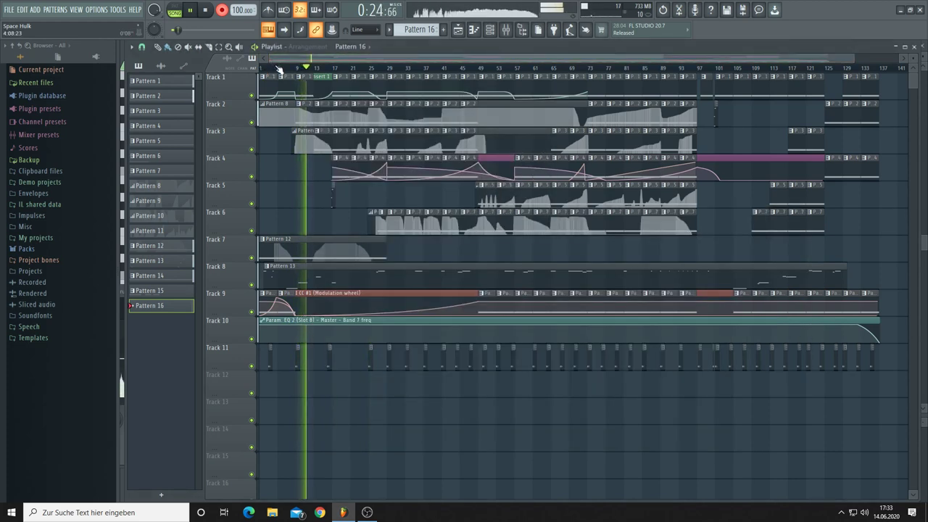
pyautogui.scroll(3, 279, 69)
pyautogui.scroll(2, 279, 69)
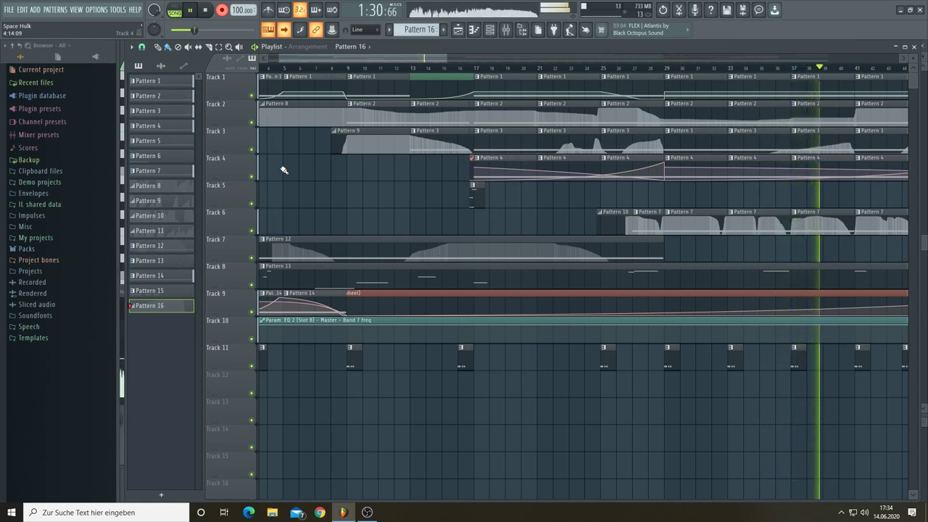
pyautogui.hscroll(4, 284, 169)
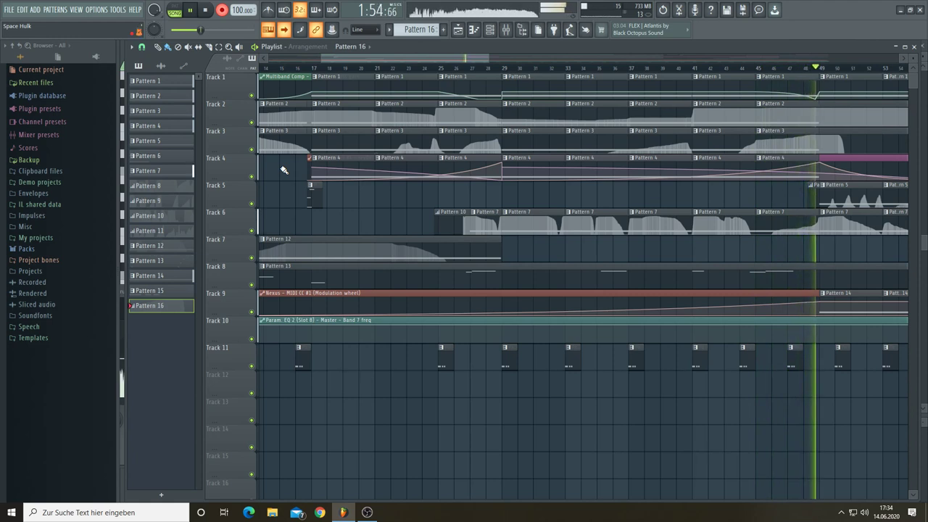
pyautogui.hscroll(5, 283, 170)
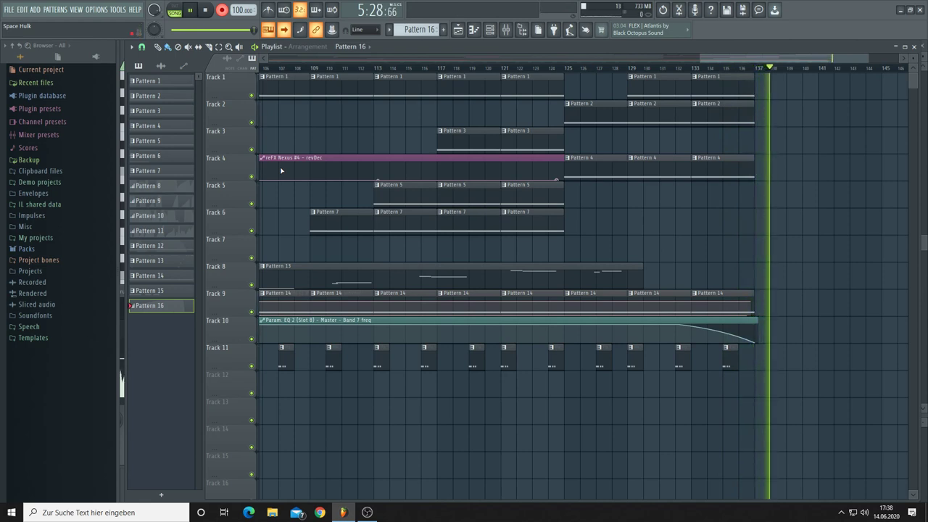
pyautogui.press('space')
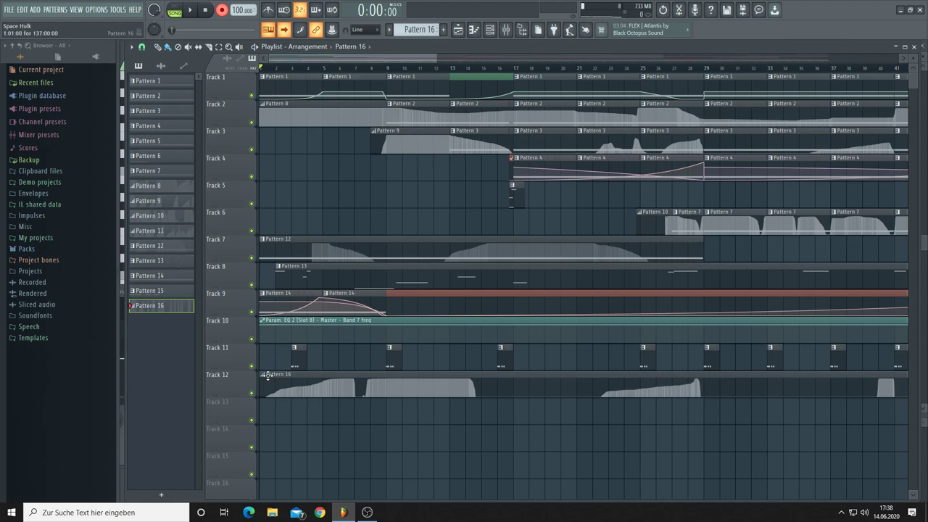
pyautogui.moveTo(267, 375); pyautogui.dragTo(267, 78)
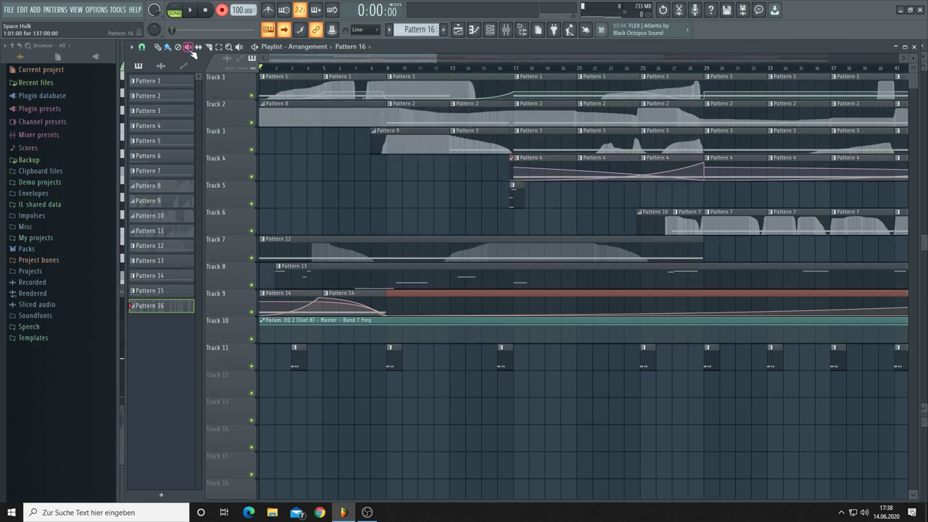
# Open the reFX Nexus #5 instrument and create an empty Pattern 17 for its automation
pyautogui.click(490, 31)
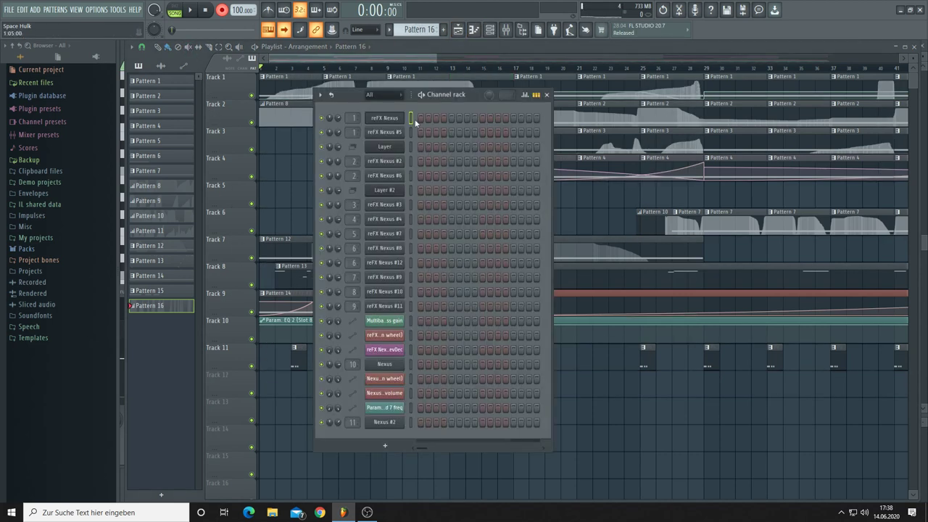
pyautogui.click(392, 134)
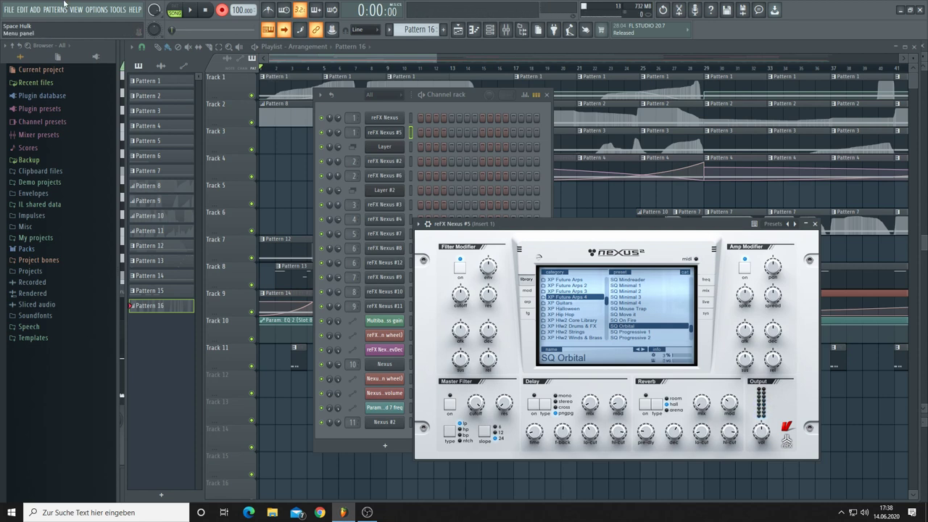
pyautogui.scroll(1, 416, 31)
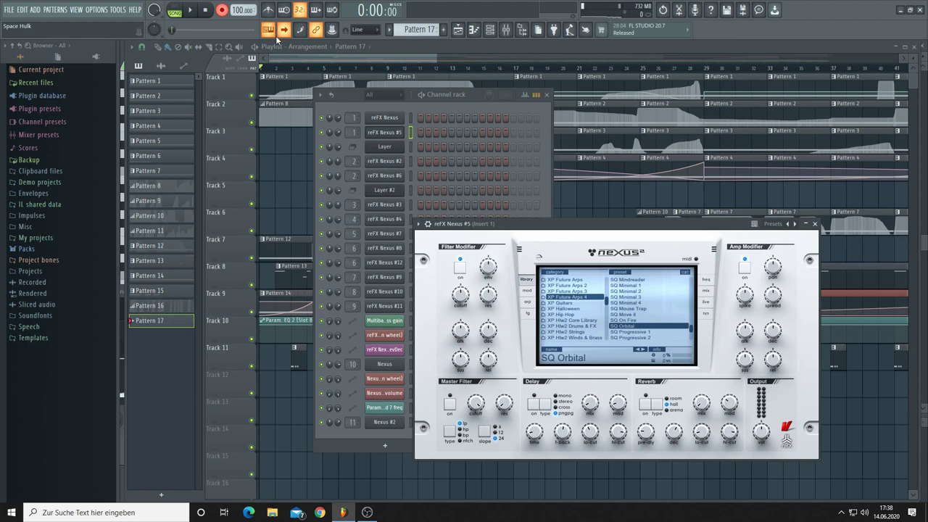
# Record the reFX Nexus #5 automation into Pattern 17 over the full arrangement and move the recorded clip from Track 12 to Track 1
pyautogui.click(284, 59)
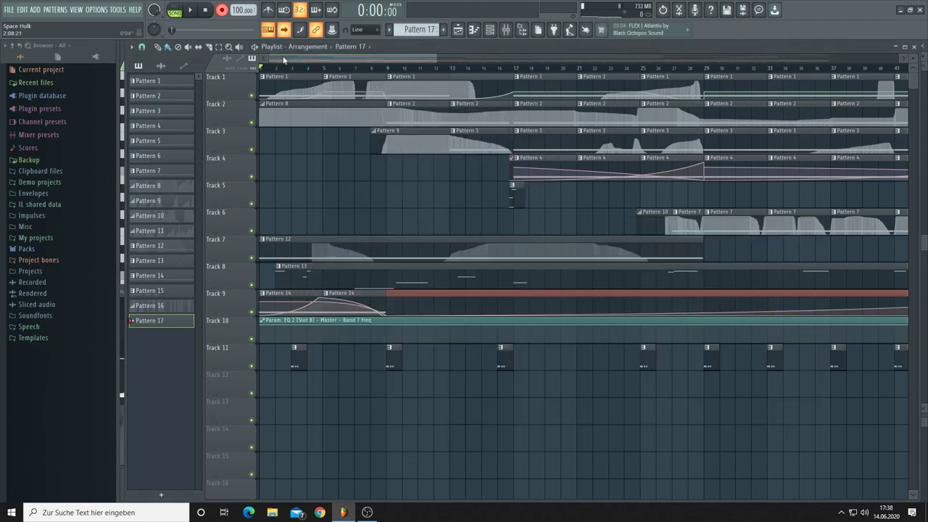
pyautogui.scroll(5, 276, 63)
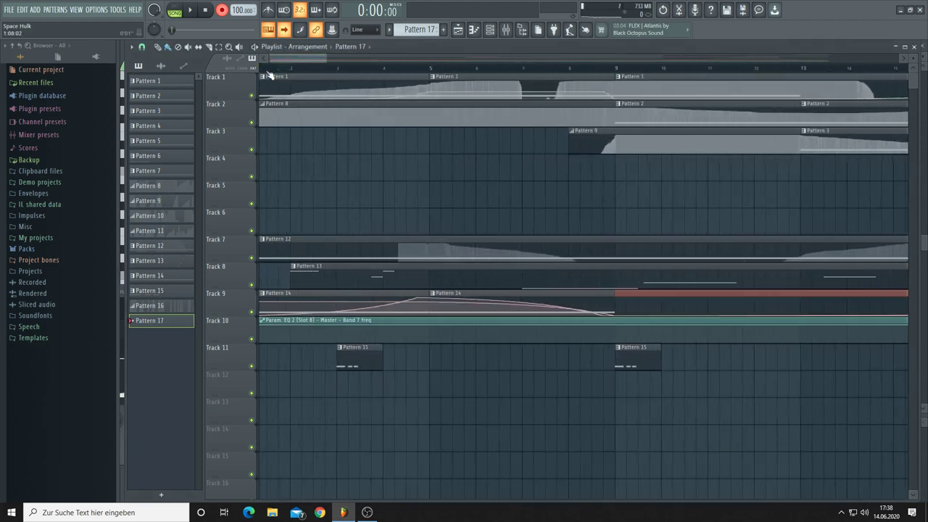
pyautogui.moveTo(275, 62); pyautogui.dragTo(267, 62)
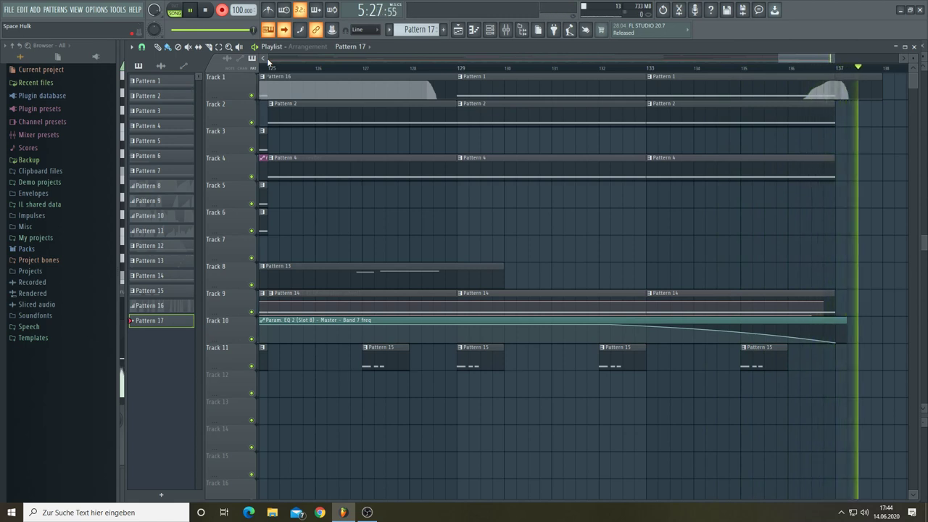
pyautogui.press('space')
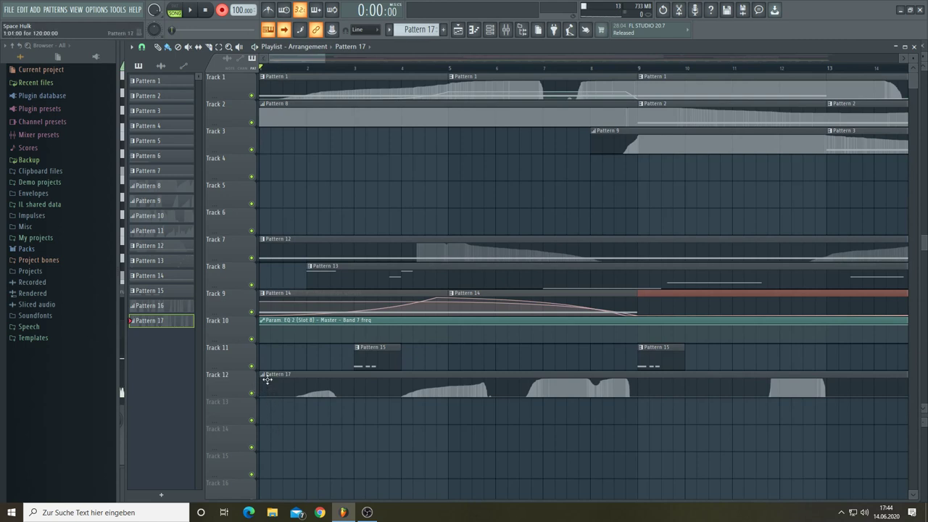
pyautogui.moveTo(266, 379); pyautogui.dragTo(208, 65)
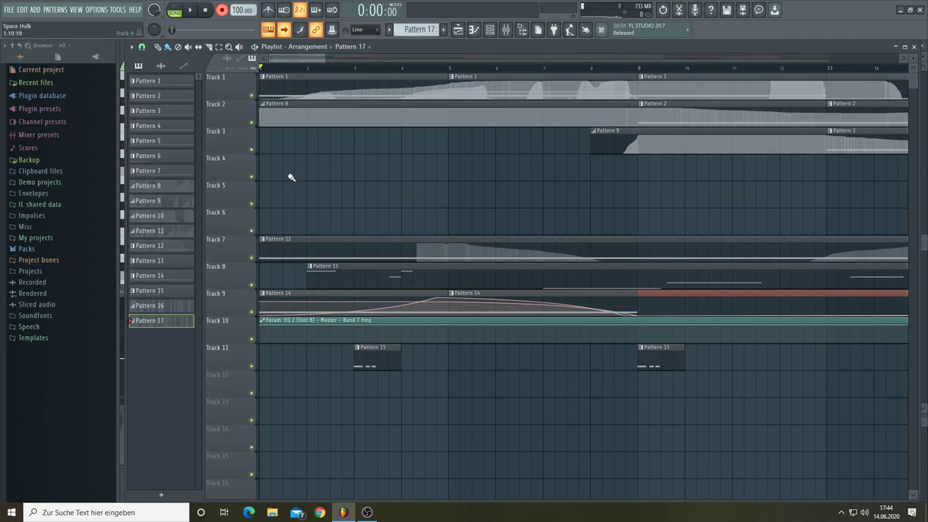
# Save the project and play the complete arrangement from the start
pyautogui.click(9, 9)
pyautogui.click(18, 55)
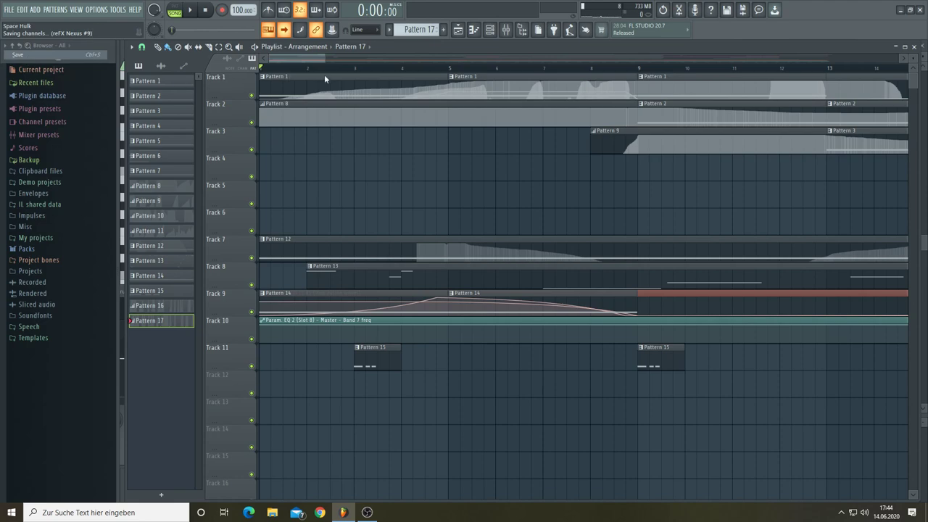
pyautogui.moveTo(328, 58); pyautogui.dragTo(872, 88)
pyautogui.press('space')
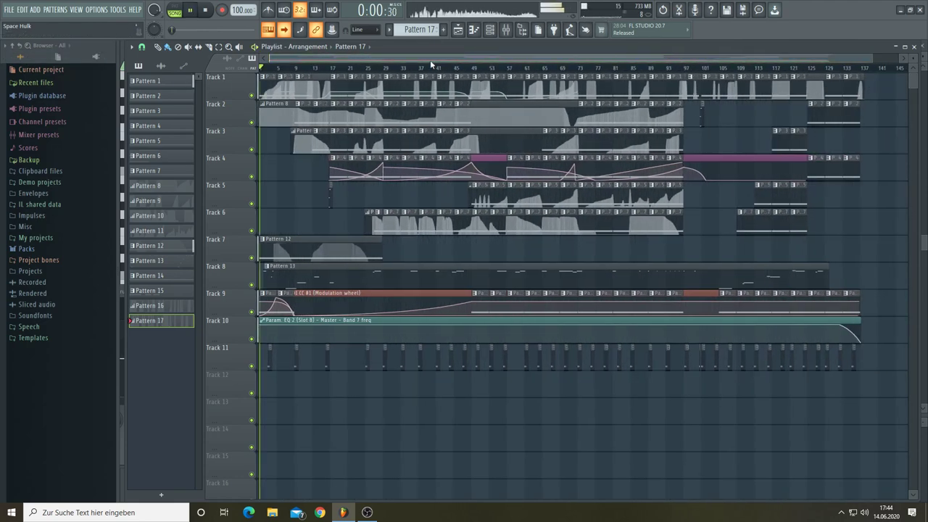
# Lower the main level of the first Fruity parametric EQ 2 on the master channel to -4.4 dB
pyautogui.click(508, 30)
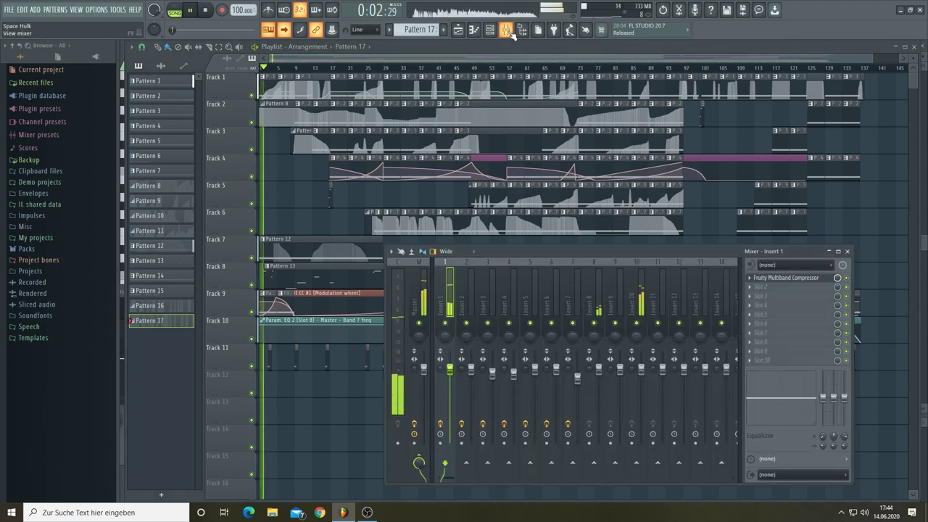
pyautogui.click(426, 284)
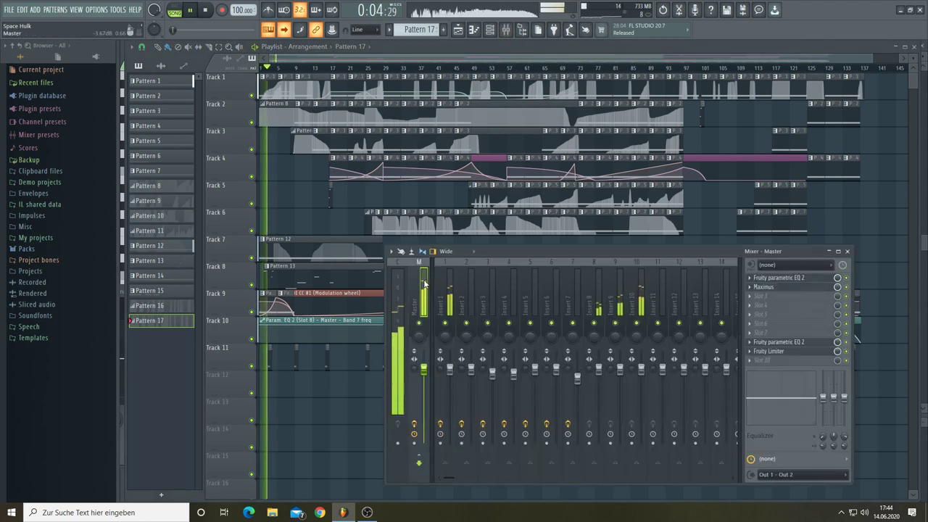
pyautogui.click(797, 278)
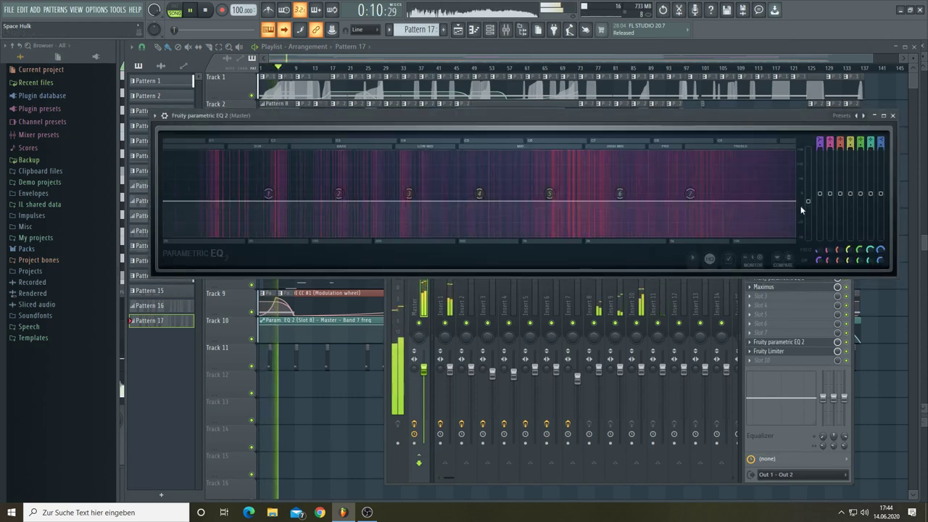
pyautogui.moveTo(808, 203); pyautogui.dragTo(810, 209)
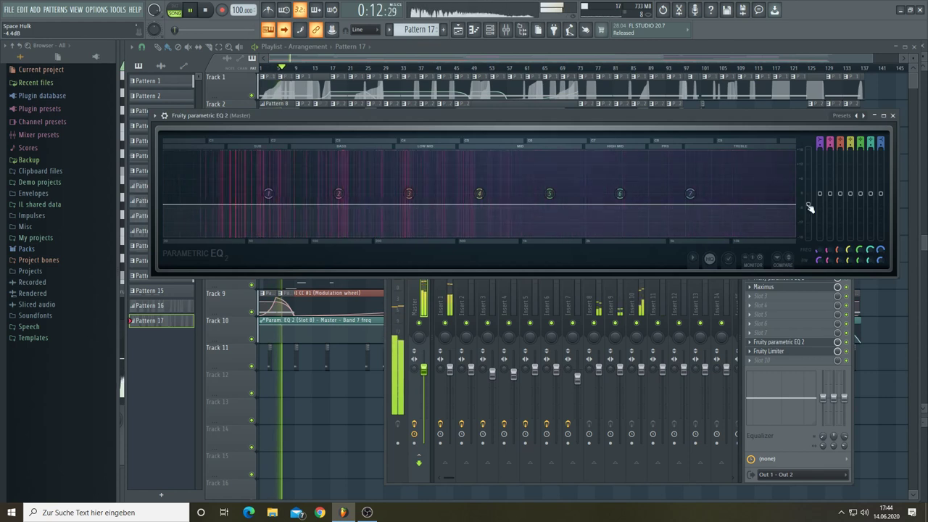
# In the master channel's Maximus, set the low band's pre gain to 5.8 dB and adjust the lower point of the mid band's curve
pyautogui.click(781, 288)
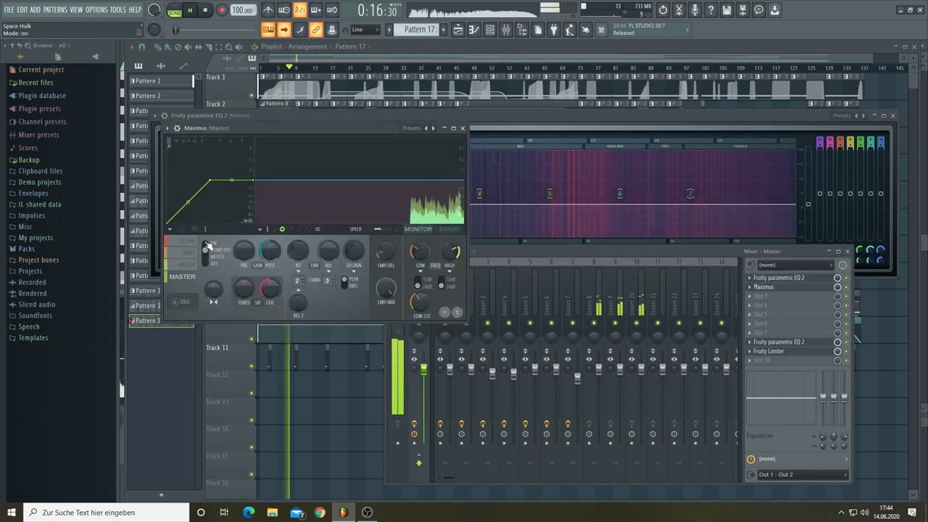
pyautogui.click(192, 241)
pyautogui.moveTo(245, 250); pyautogui.dragTo(243, 256)
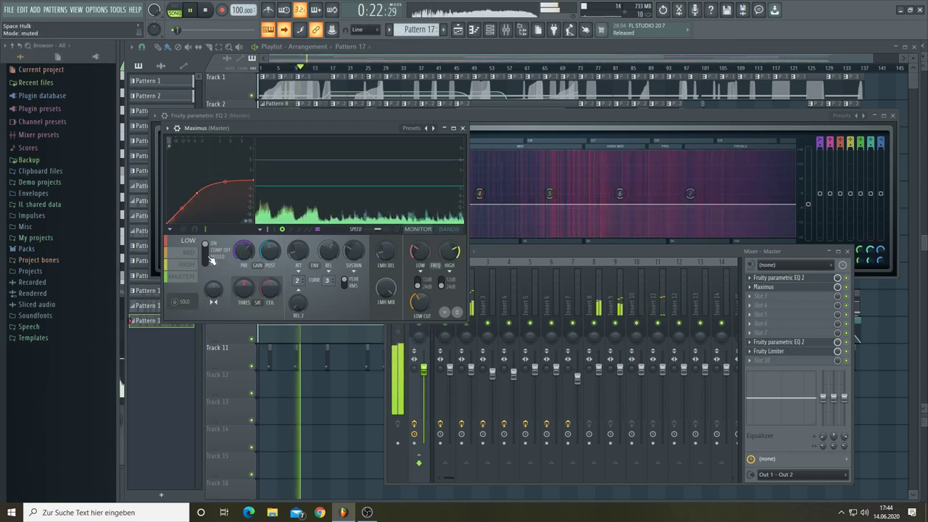
pyautogui.moveTo(244, 250); pyautogui.dragTo(244, 254)
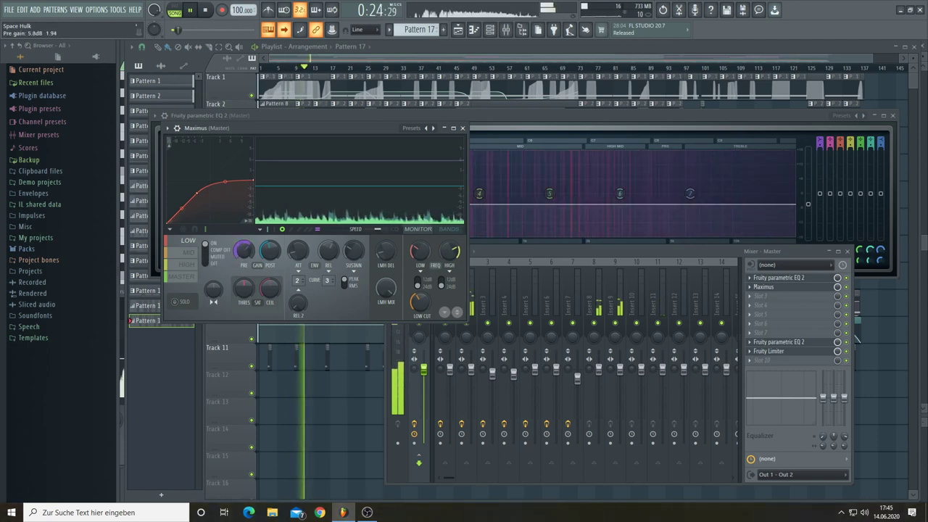
pyautogui.moveTo(182, 216); pyautogui.dragTo(181, 206)
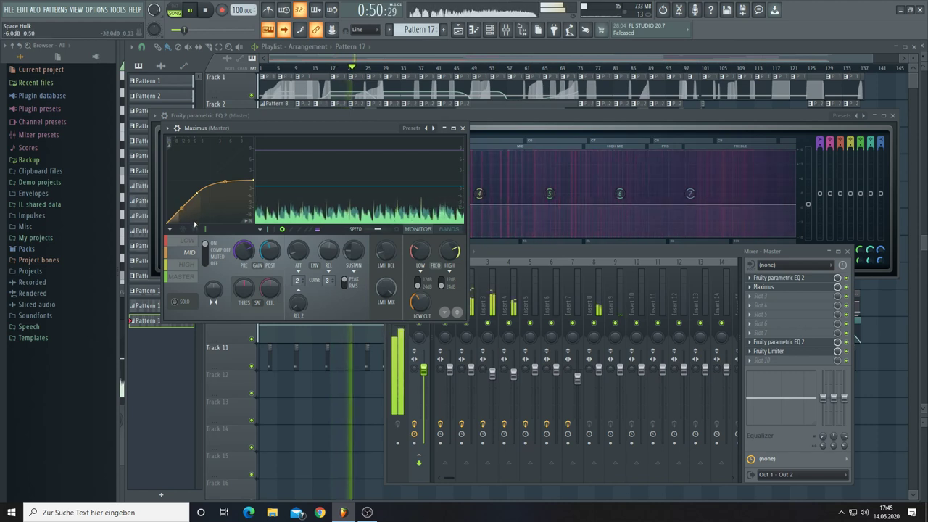
# In the master channel's Maximus, adjust the attack and release times of the high band
pyautogui.click(185, 264)
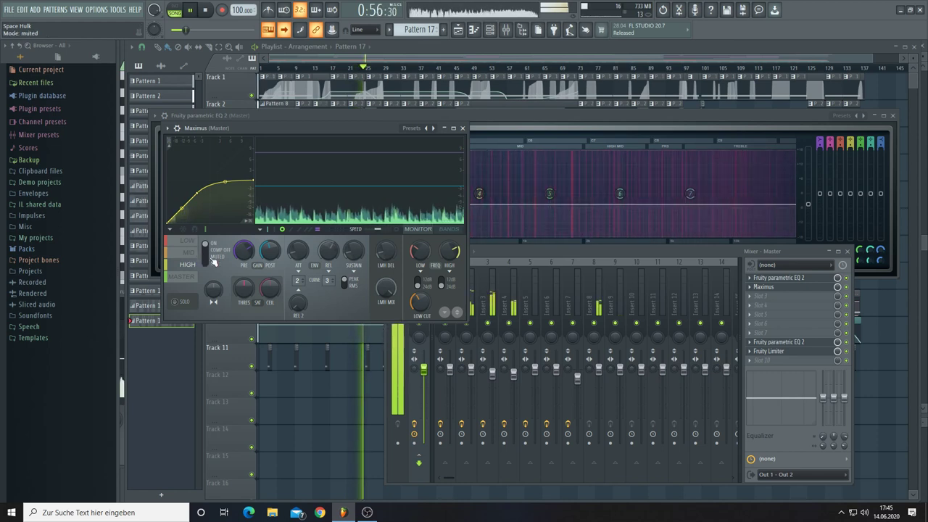
pyautogui.moveTo(297, 250); pyautogui.dragTo(297, 258)
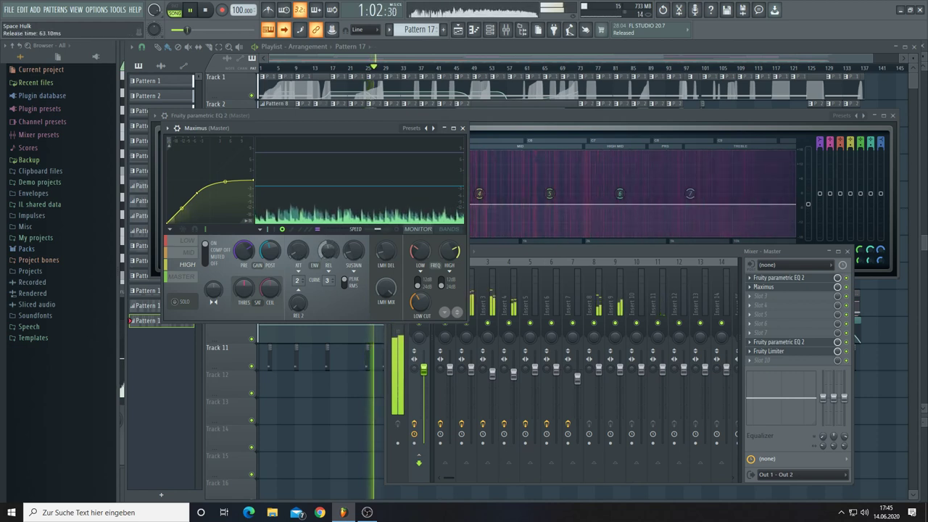
pyautogui.moveTo(328, 250); pyautogui.dragTo(327, 253)
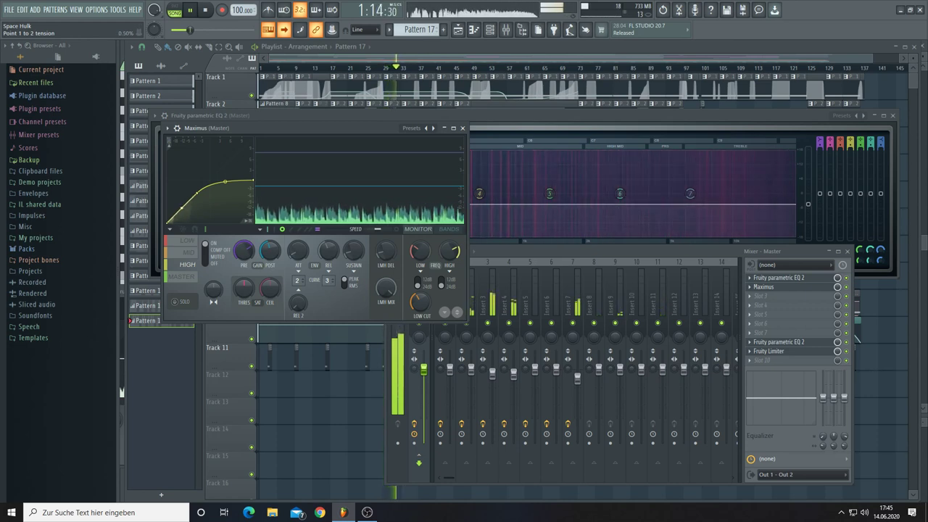
# Adjust the attack and release times and the lower curve point of Maximus's master band
pyautogui.click(190, 278)
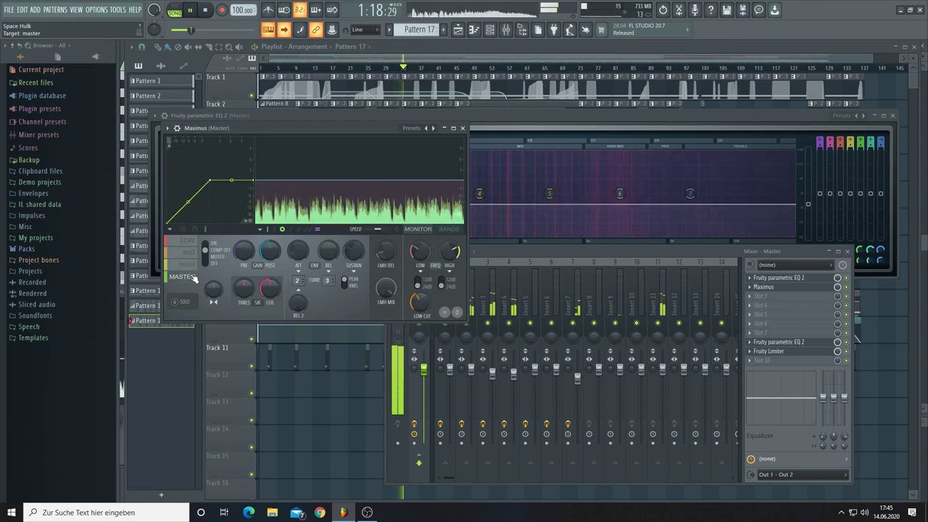
pyautogui.click(208, 250)
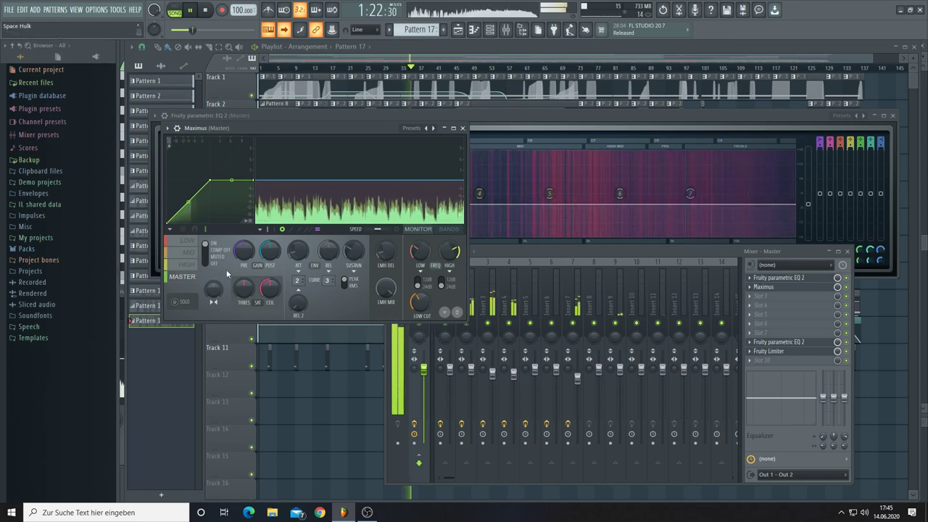
pyautogui.moveTo(298, 250); pyautogui.dragTo(331, 256)
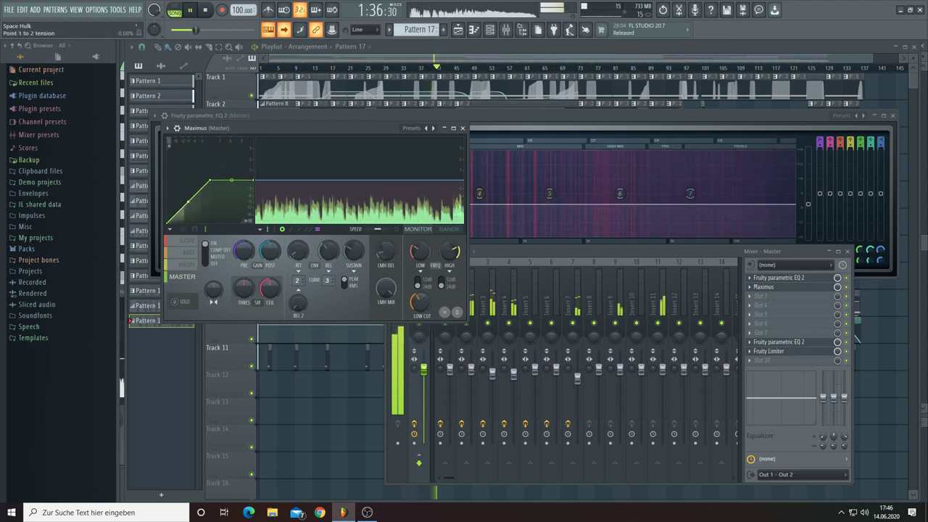
pyautogui.moveTo(187, 202); pyautogui.dragTo(188, 199)
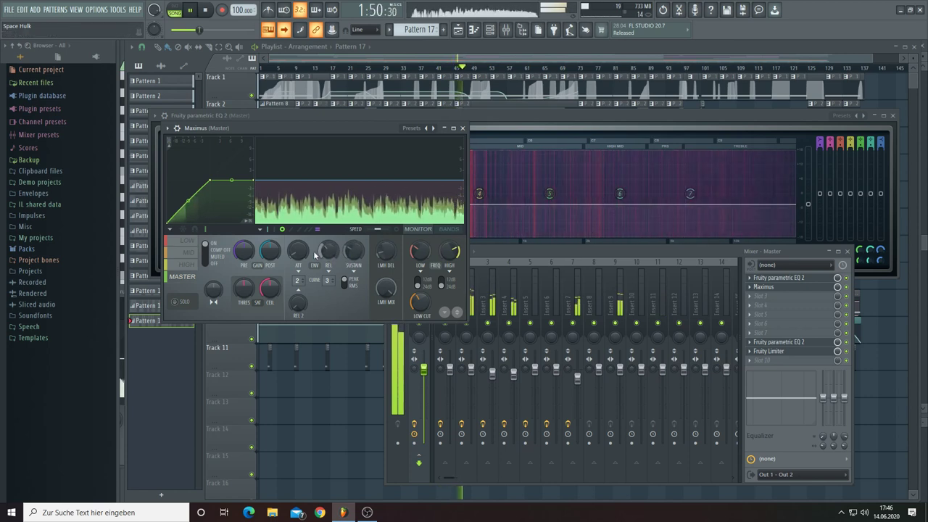
# In Maximus, set the high band's pre gain to 6.4 dB and the mid band's pre gain to 7.3 dB
pyautogui.click(188, 265)
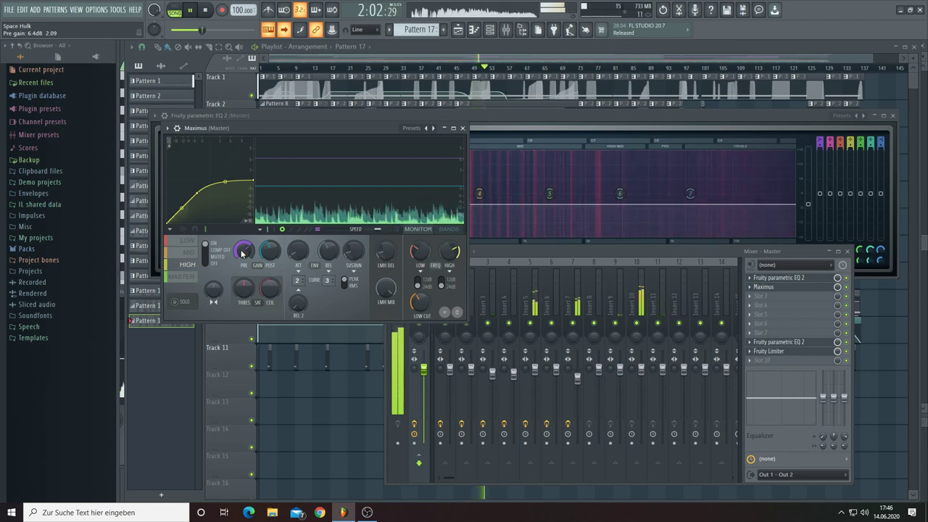
pyautogui.click(189, 252)
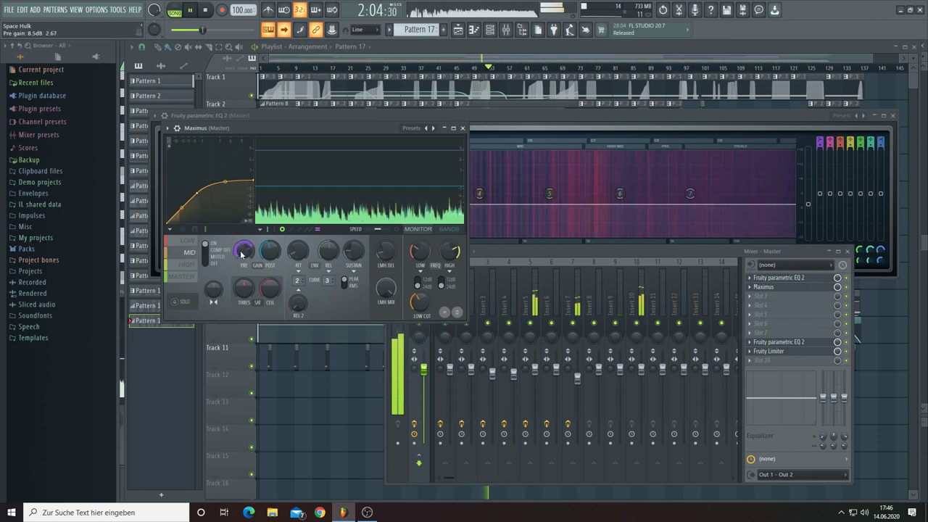
pyautogui.scroll(-2, 243, 250)
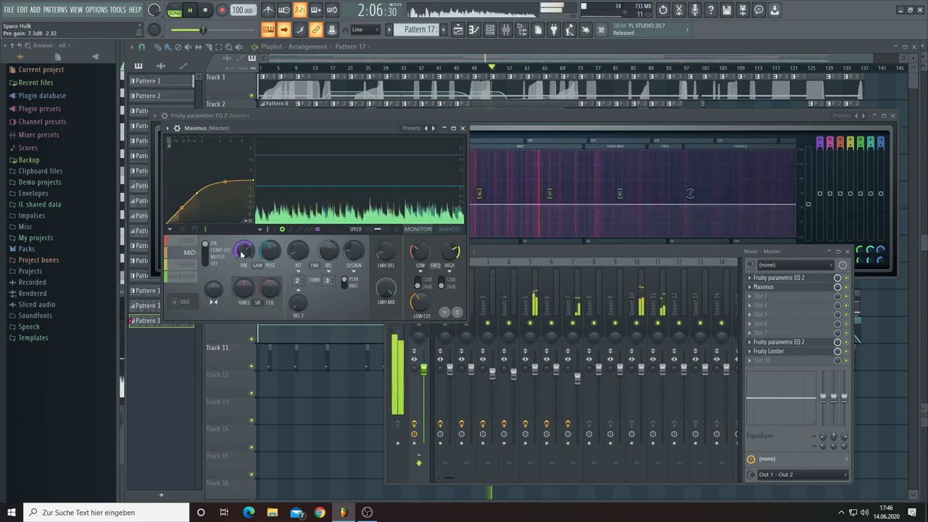
pyautogui.click(200, 275)
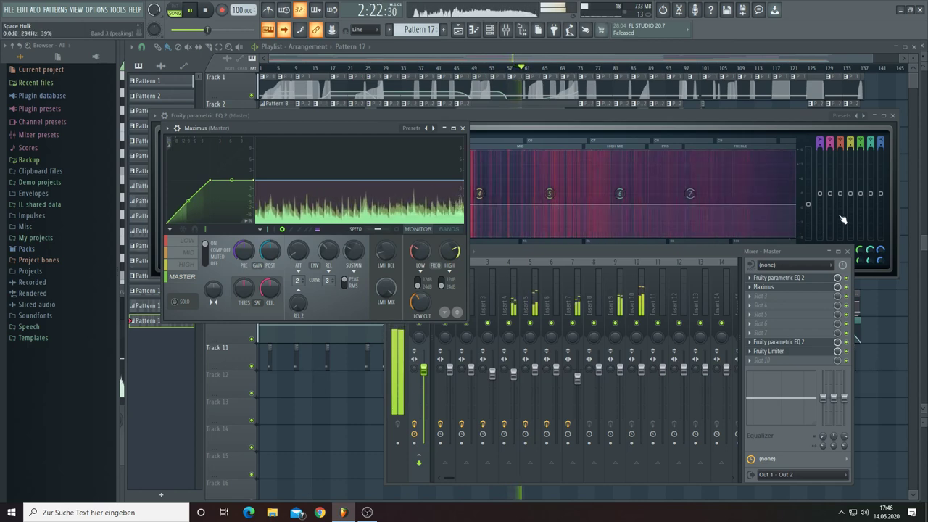
# Raise the main level of the master channel's Fruity parametric EQ 2 to -1.7 dB and open the Fruity Limiter
pyautogui.click(811, 208)
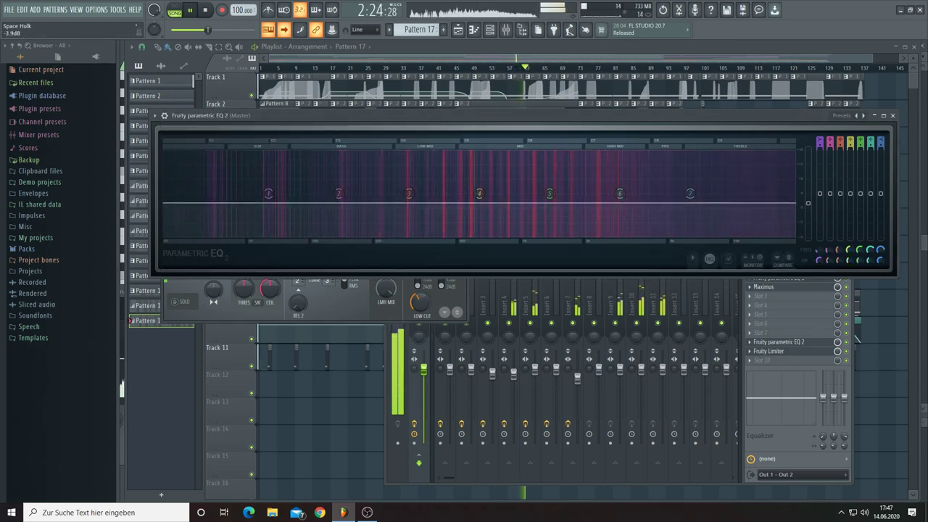
pyautogui.moveTo(738, 112); pyautogui.dragTo(752, 319)
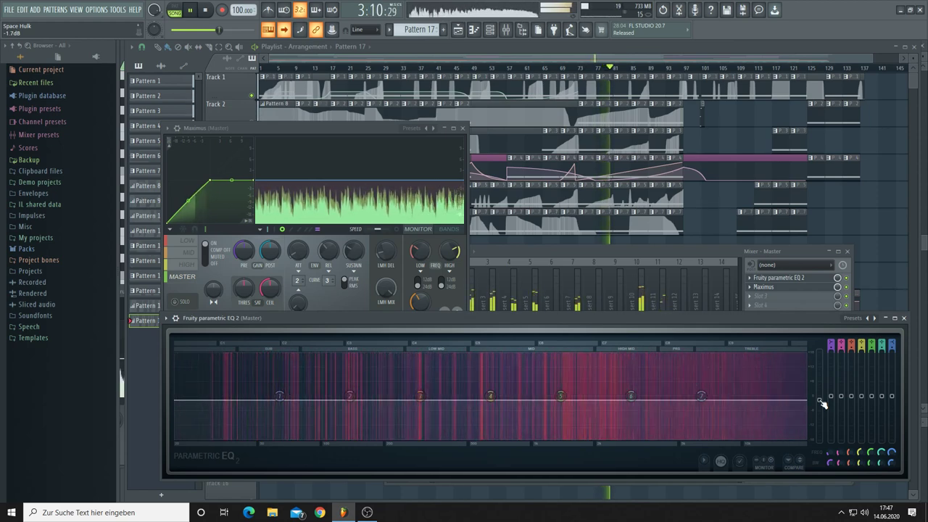
pyautogui.click(702, 246)
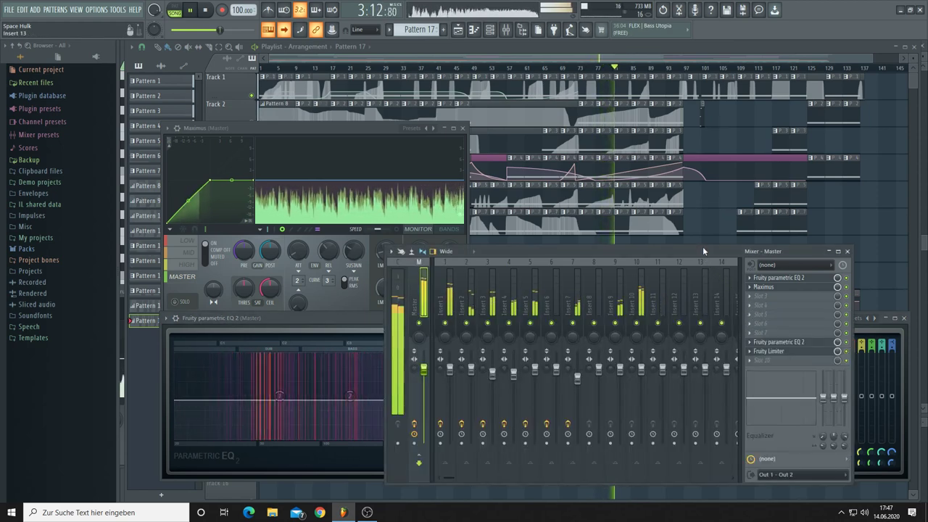
pyautogui.click(772, 351)
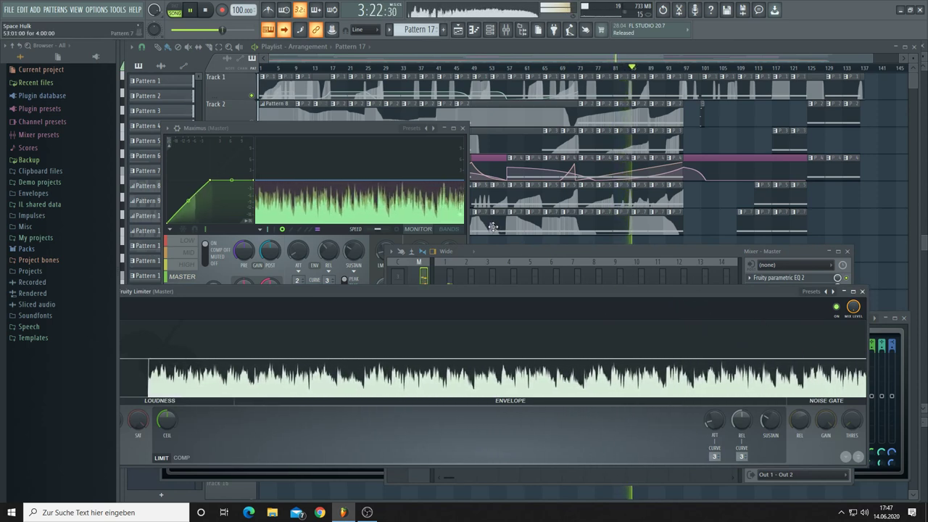
# Set the low band's pre gain to 6.3 dB and post gain to -2.0 dB in Maximus, and return to its master band
pyautogui.click(191, 245)
pyautogui.moveTo(241, 256); pyautogui.dragTo(244, 244)
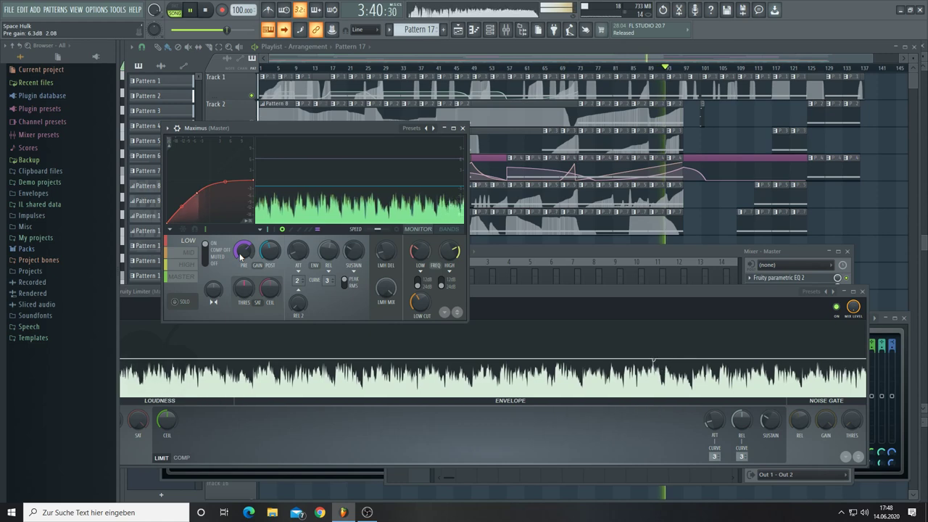
pyautogui.moveTo(211, 187); pyautogui.dragTo(225, 182)
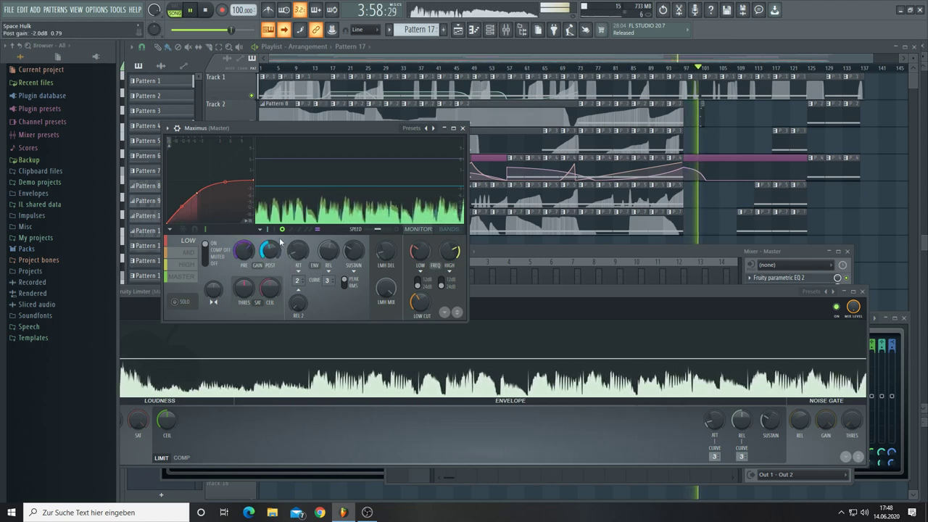
pyautogui.click(185, 278)
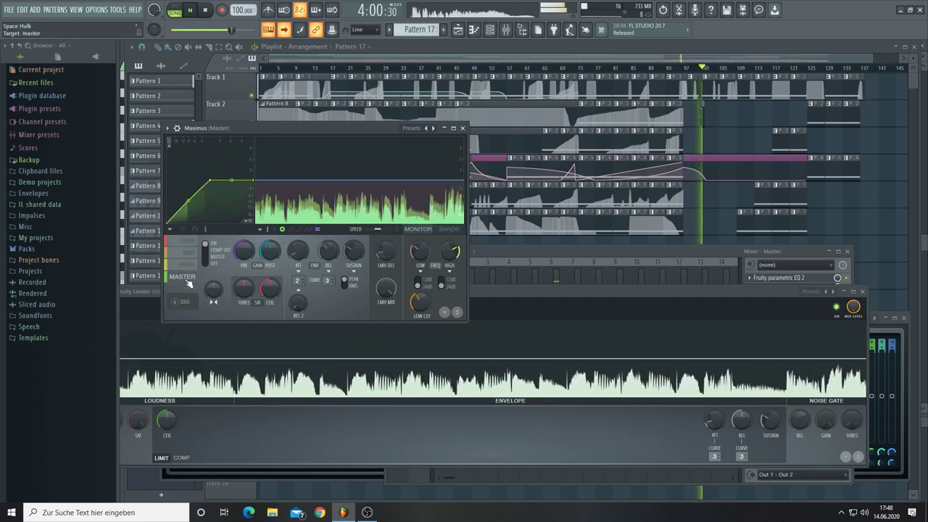
# Stop and save the project, and play the arrangement from the start at a tempo of 111 BPM
pyautogui.click(344, 57)
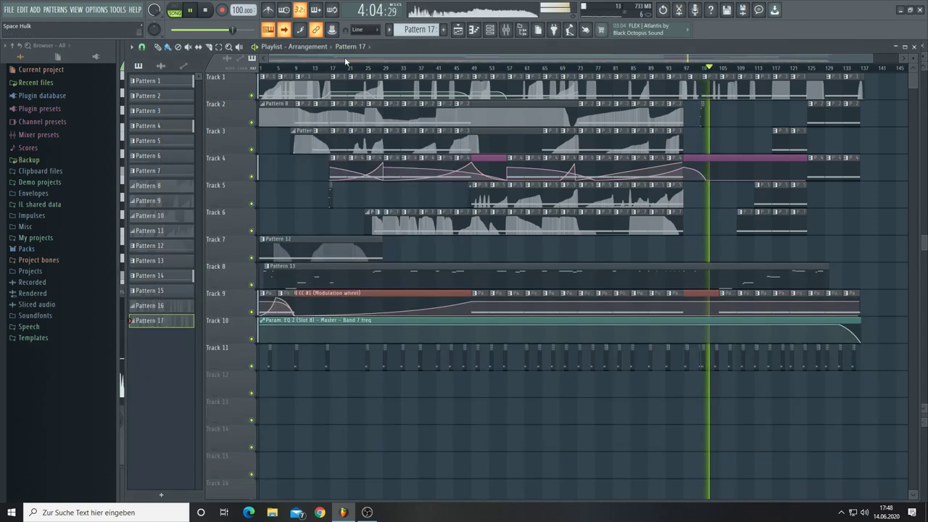
pyautogui.click(207, 12)
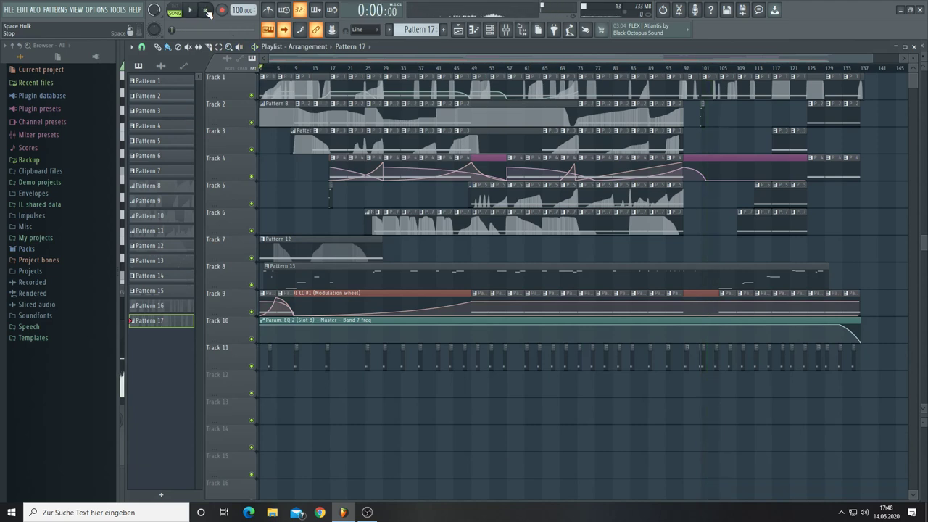
pyautogui.click(13, 11)
pyautogui.click(17, 55)
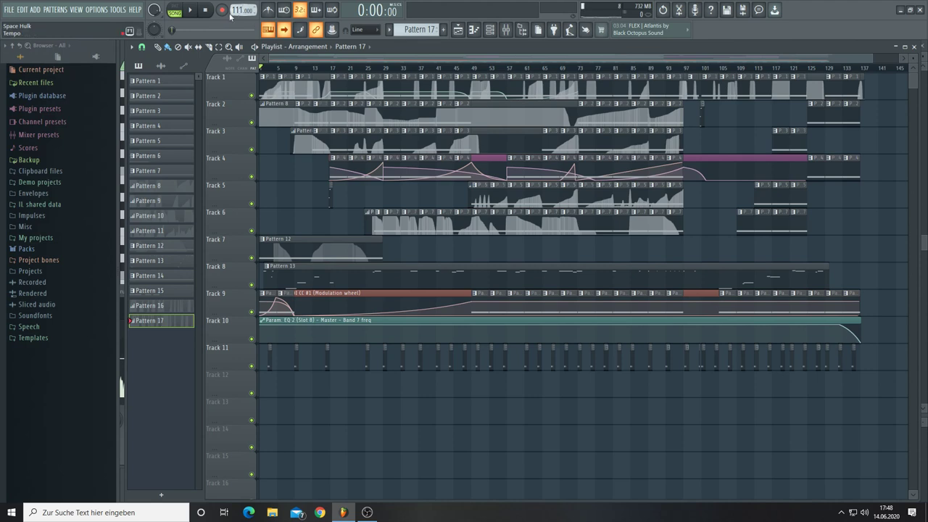
pyautogui.click(192, 11)
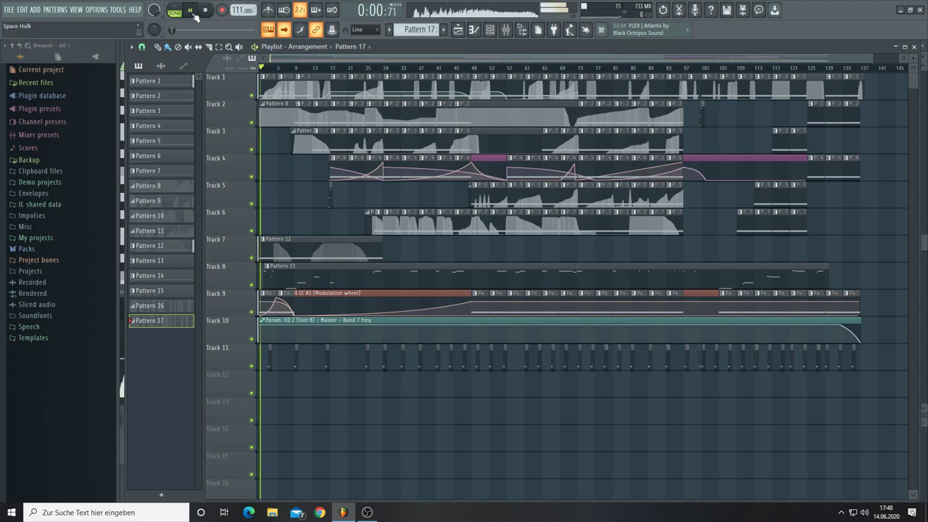
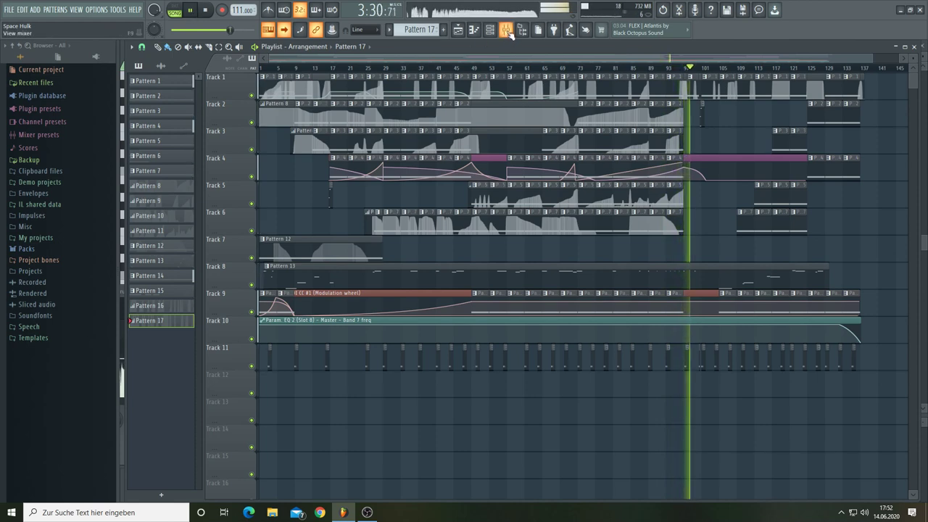
# Load ZGameEditor Visualizer into effect slot 10 of the master channel and stop playback
pyautogui.click(507, 31)
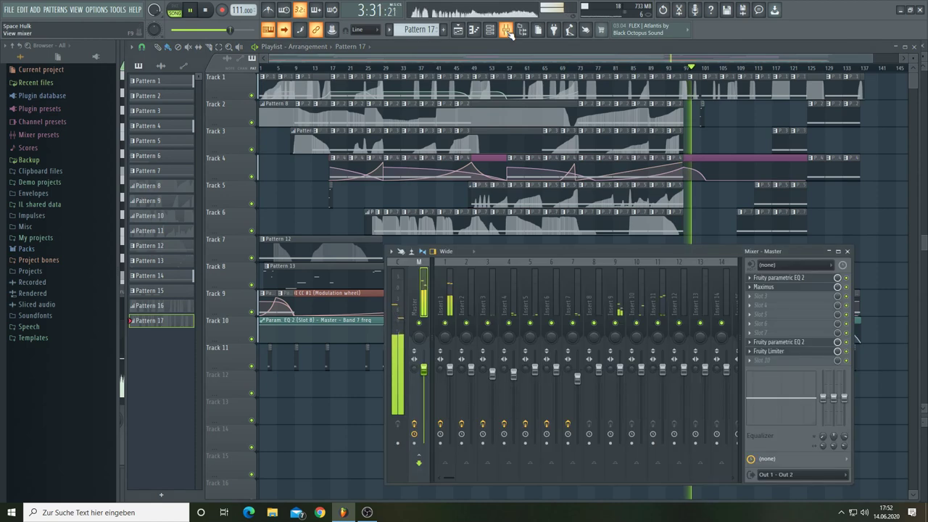
pyautogui.click(761, 362)
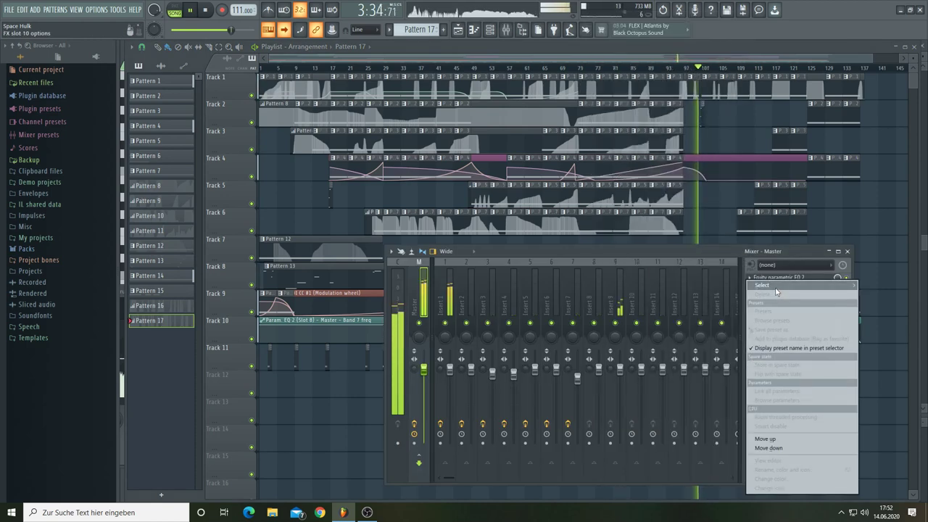
pyautogui.moveTo(774, 287)
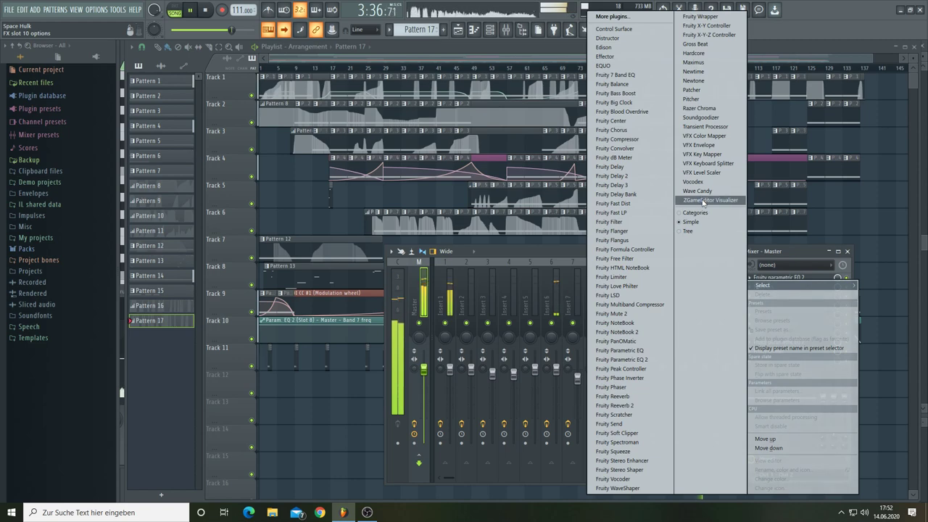
pyautogui.click(702, 201)
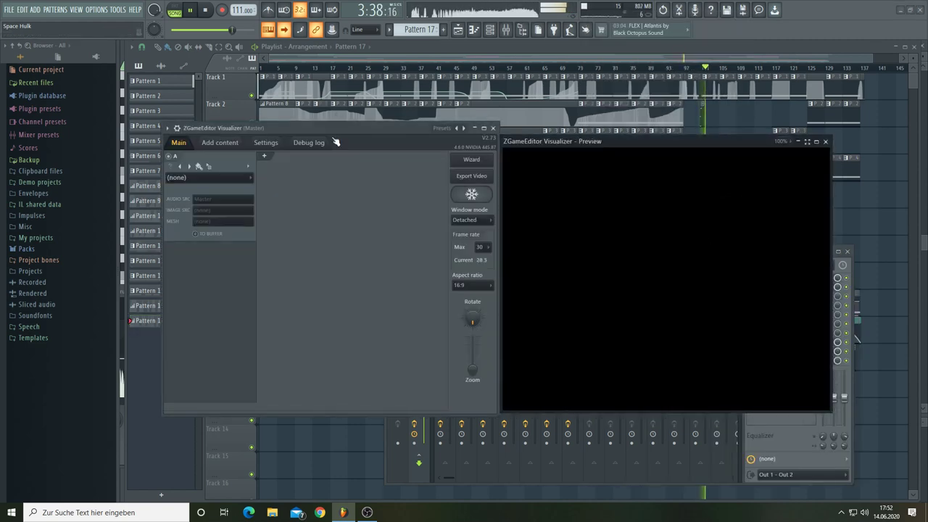
pyautogui.click(205, 10)
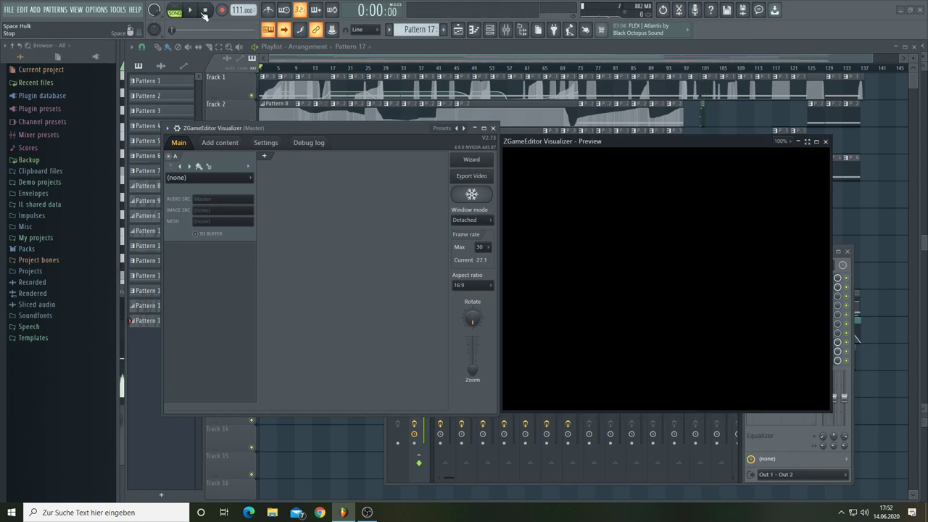
# Open the visualizer's video wizard, enlarge its preset gallery and play the song to preview the video
pyautogui.click(472, 161)
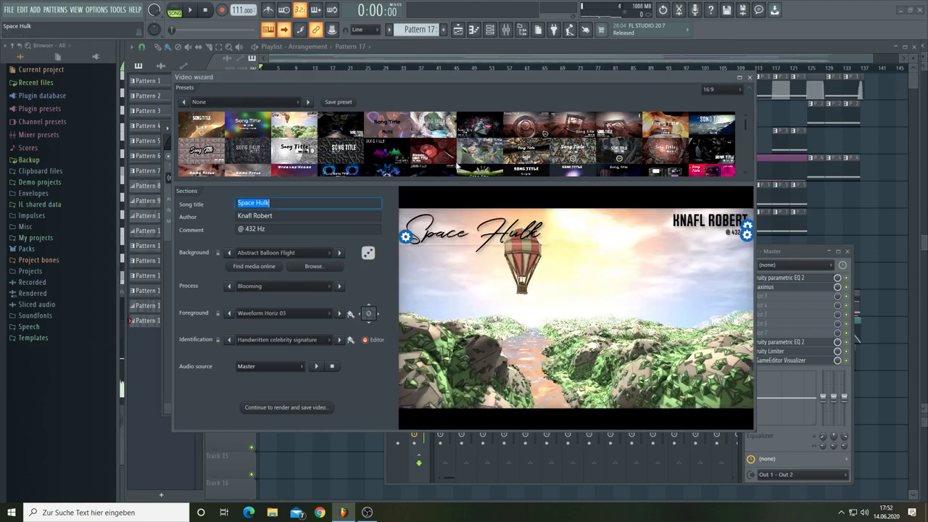
pyautogui.moveTo(462, 183); pyautogui.dragTo(463, 193)
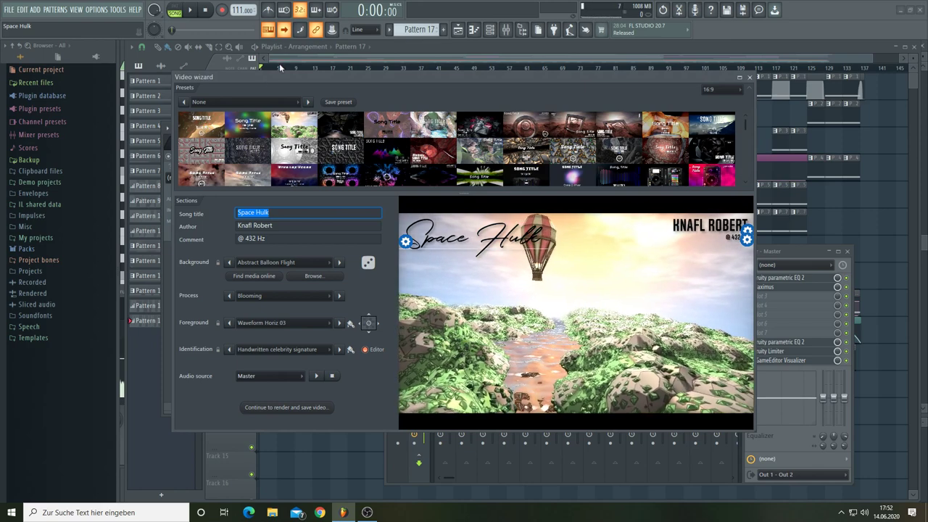
pyautogui.click(197, 10)
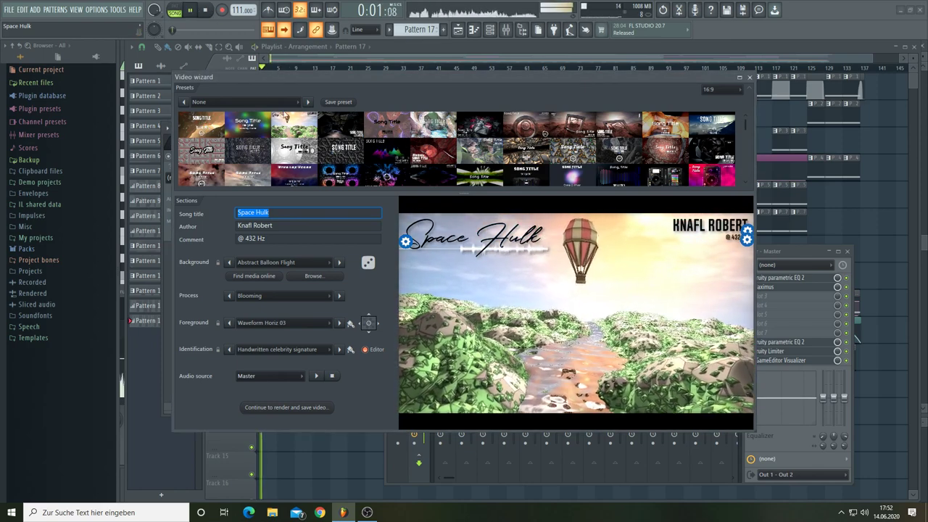
pyautogui.click(278, 212)
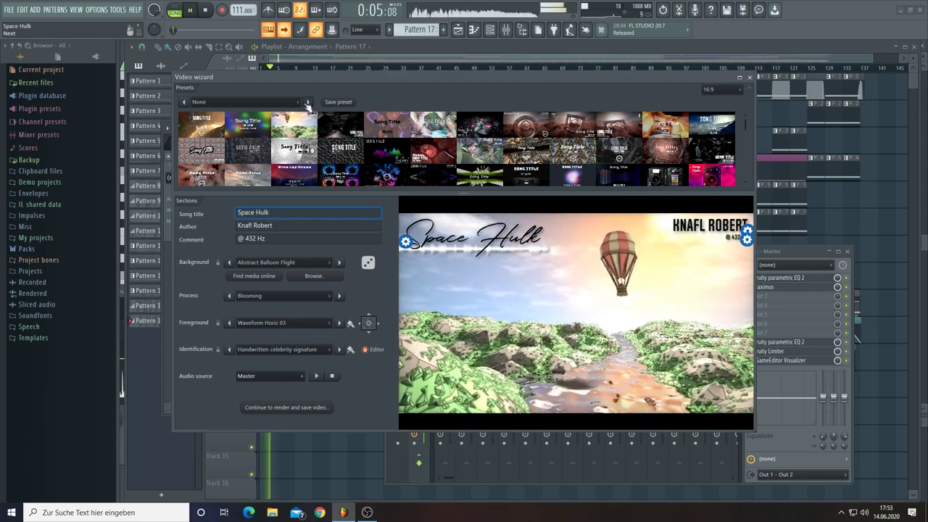
# Preview the video wizard presets one after another during playback, from 3D Cellular Tiling through Biomine
pyautogui.click(305, 102)
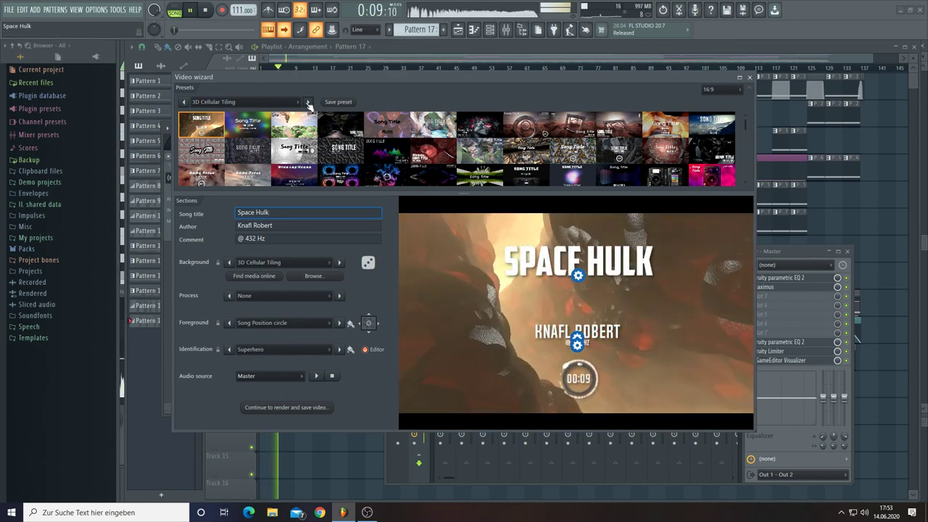
pyautogui.click(307, 102)
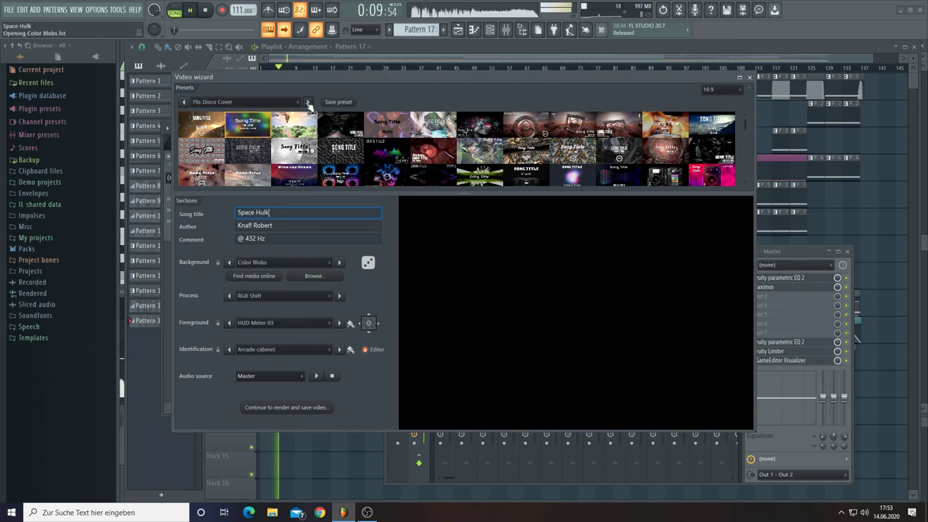
pyautogui.click(307, 102)
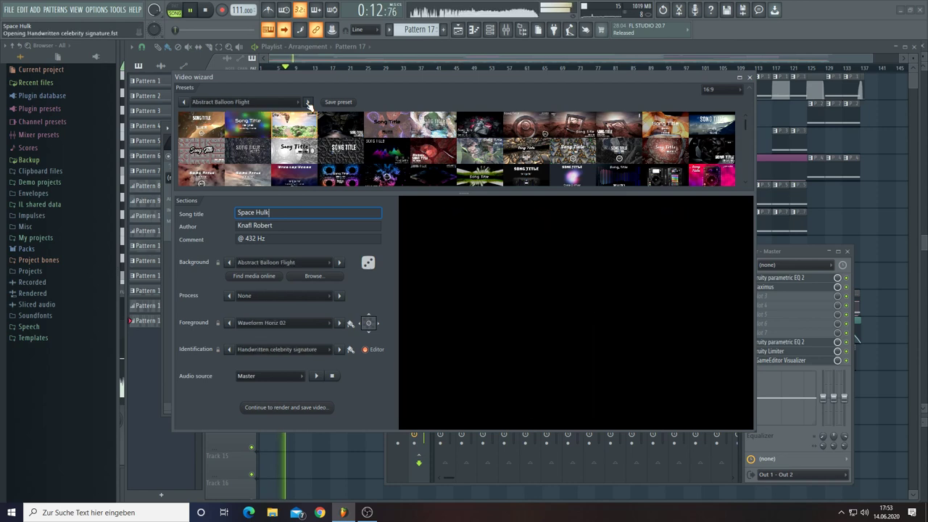
pyautogui.click(308, 102)
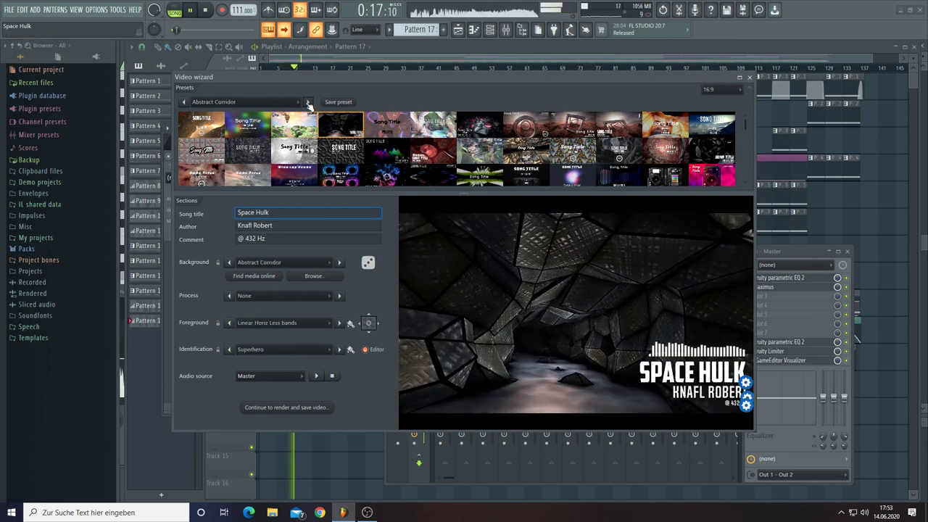
pyautogui.click(307, 102)
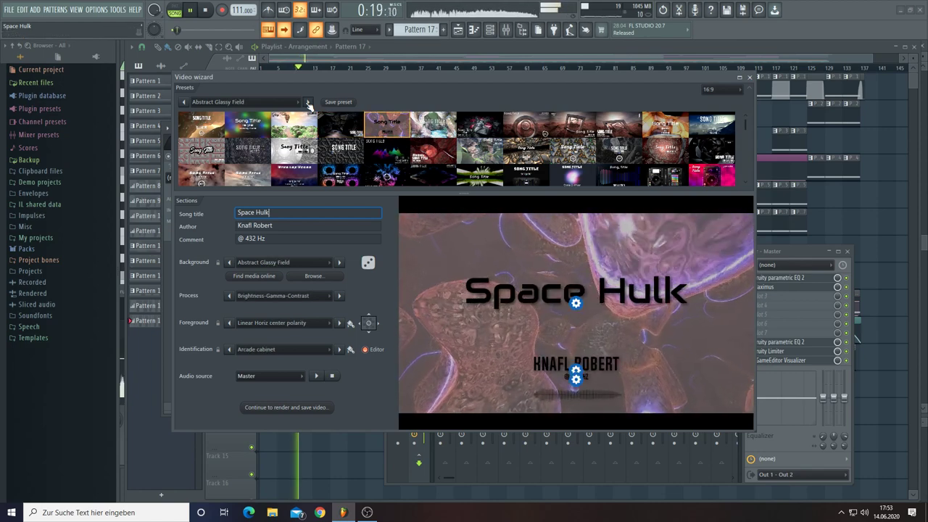
pyautogui.click(307, 102)
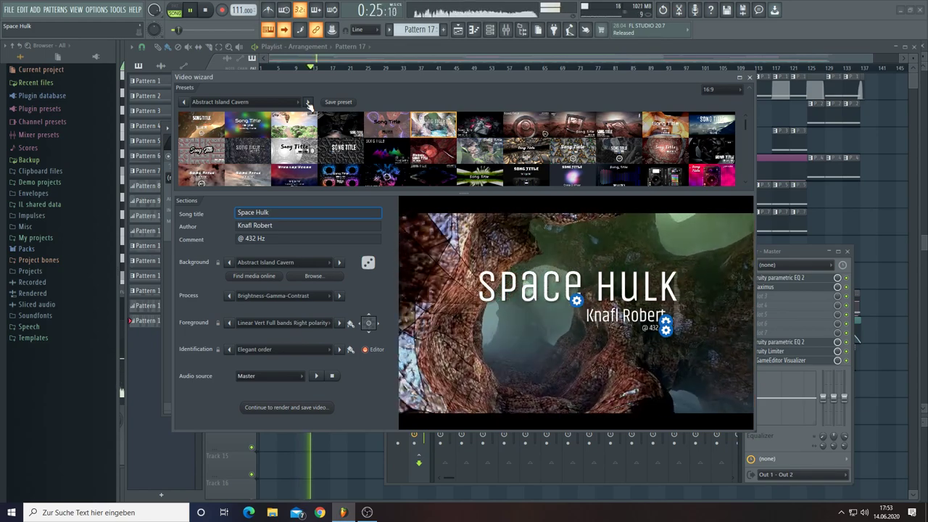
pyautogui.click(307, 102)
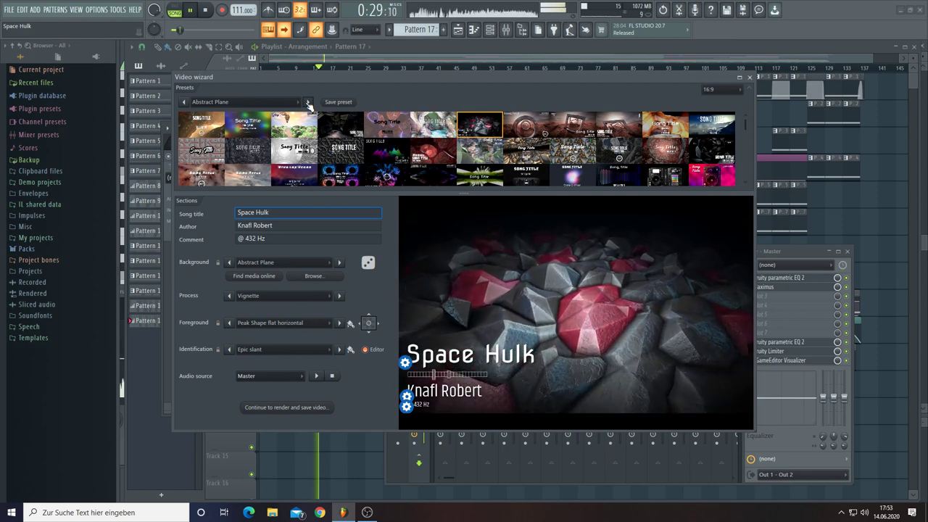
pyautogui.click(307, 102)
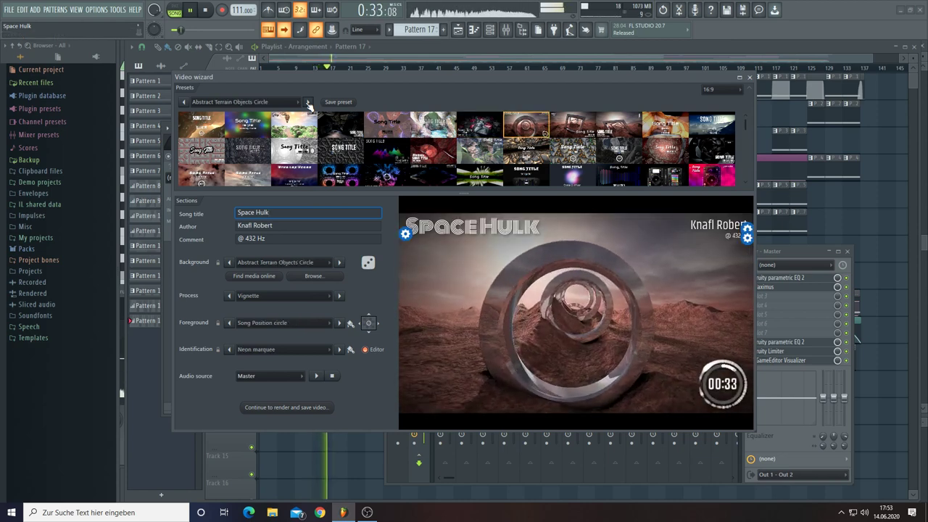
pyautogui.click(307, 102)
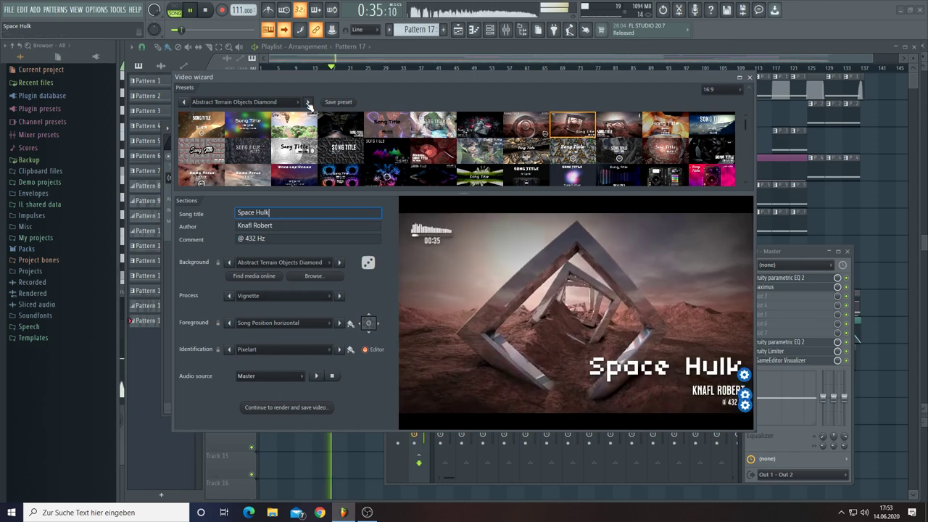
pyautogui.click(307, 102)
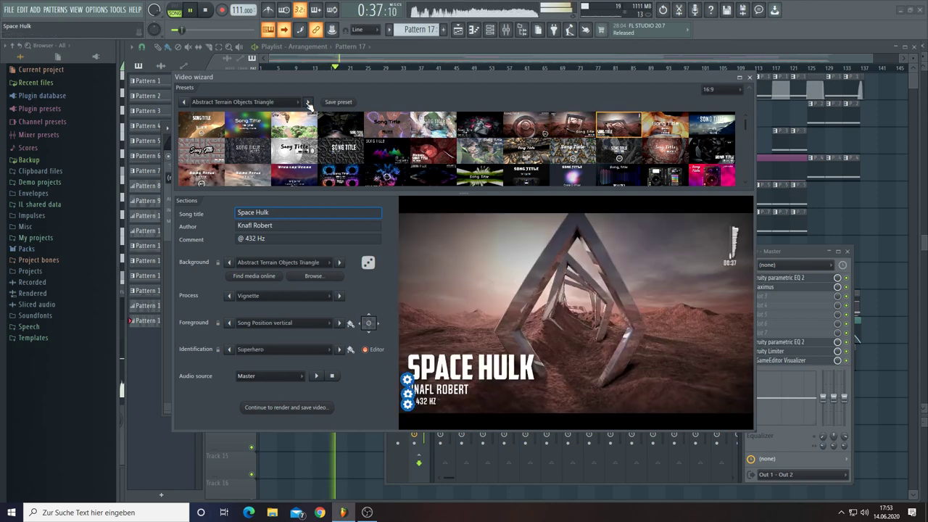
pyautogui.click(308, 102)
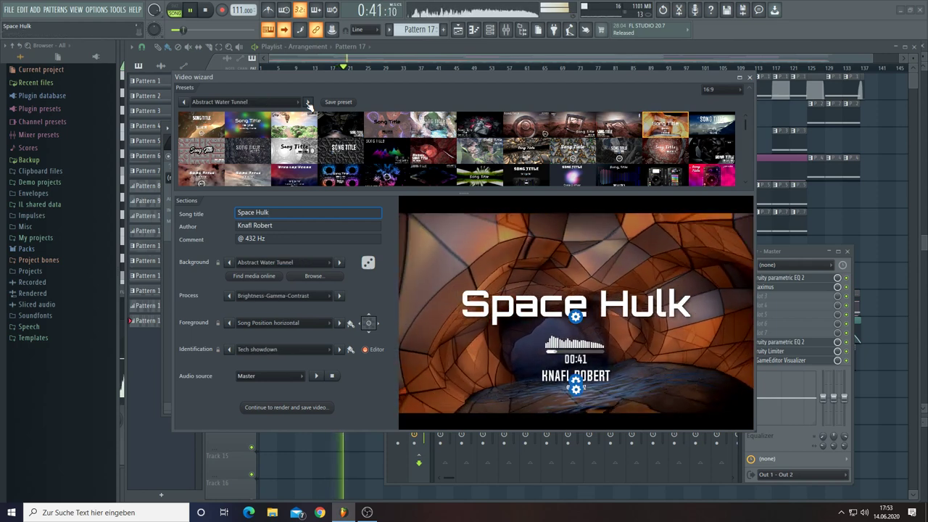
pyautogui.click(307, 102)
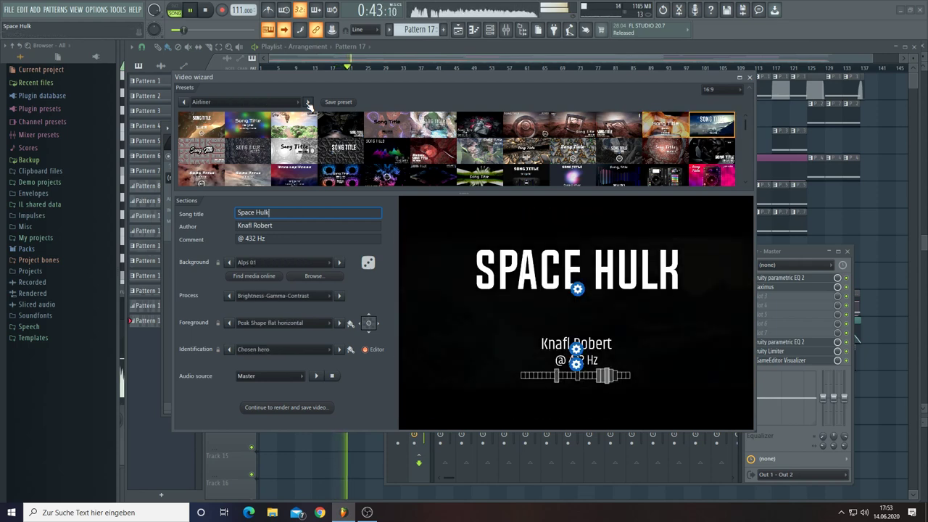
pyautogui.click(307, 102)
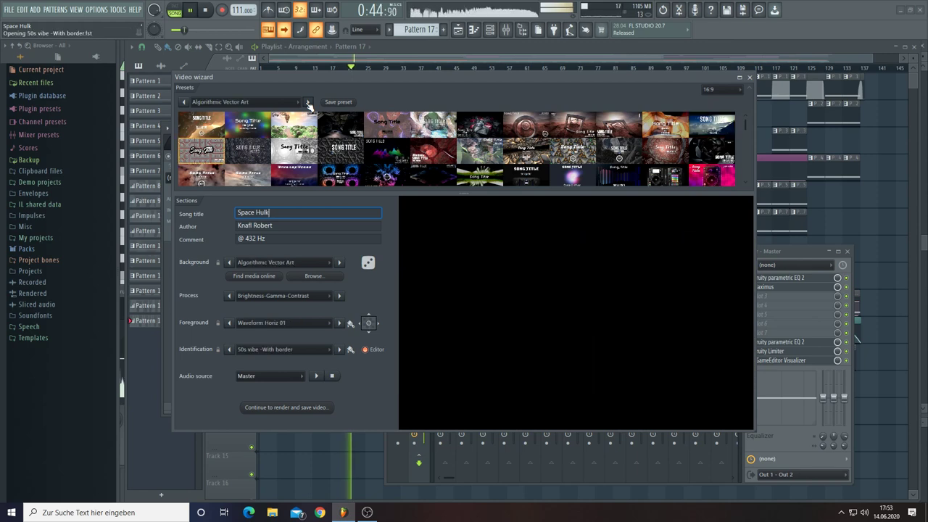
pyautogui.click(307, 102)
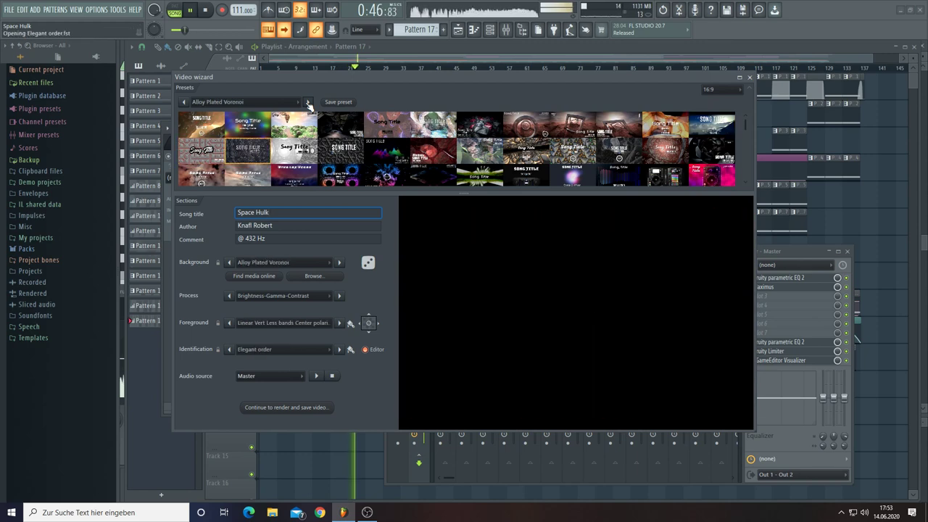
pyautogui.click(307, 102)
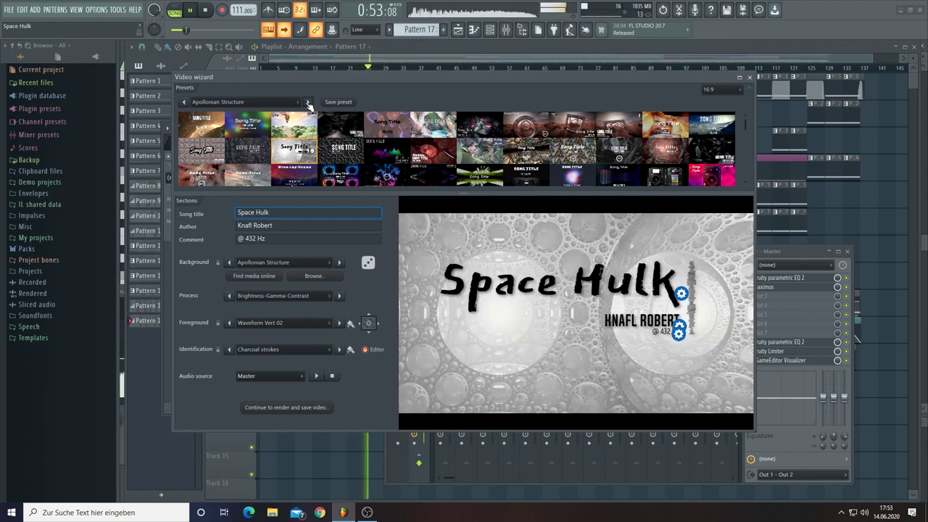
pyautogui.click(307, 102)
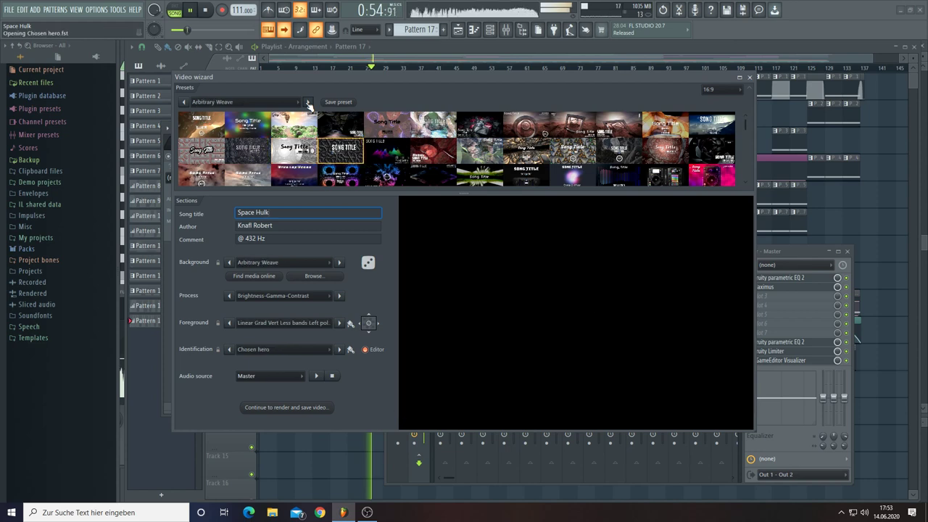
pyautogui.click(307, 102)
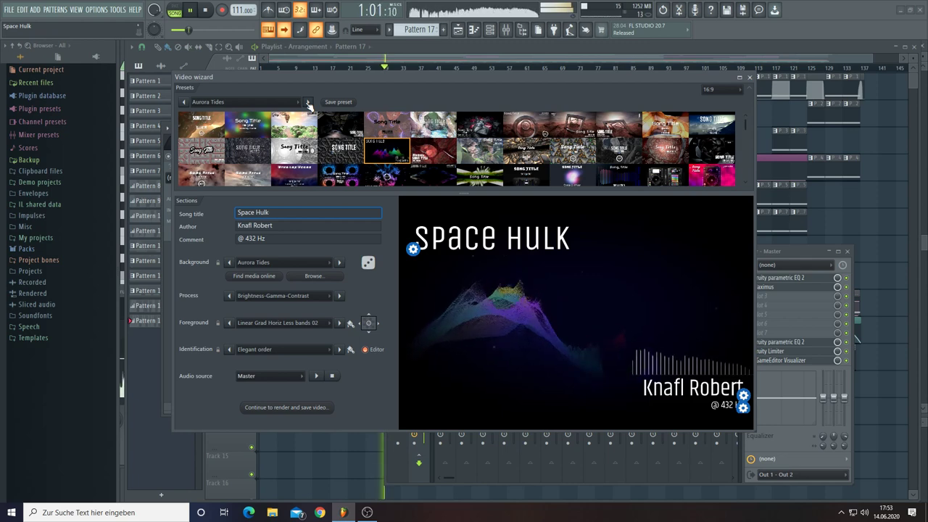
pyautogui.click(307, 102)
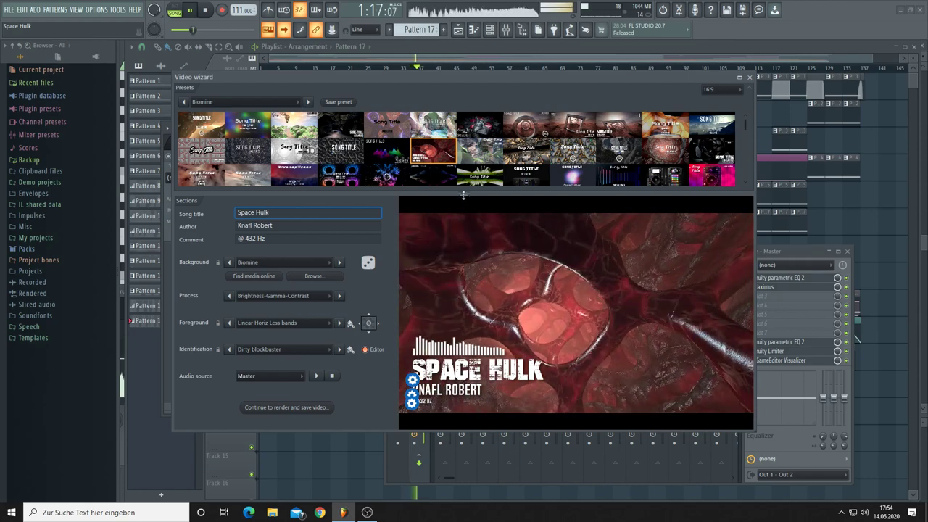
# Enlarge the video wizard window and extend its preset gallery to show more rows of thumbnails
pyautogui.moveTo(478, 73); pyautogui.dragTo(429, 34)
pyautogui.moveTo(700, 393); pyautogui.dragTo(831, 491)
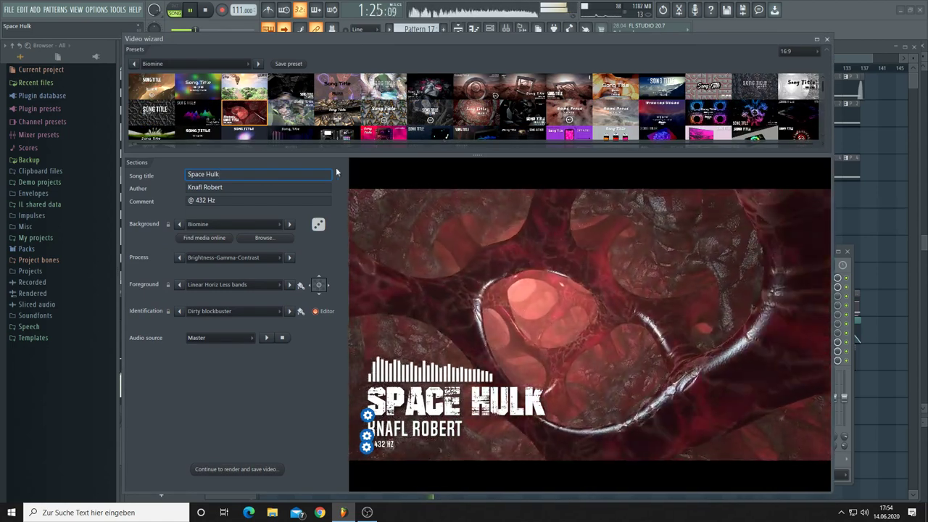
pyautogui.moveTo(476, 153); pyautogui.dragTo(474, 276)
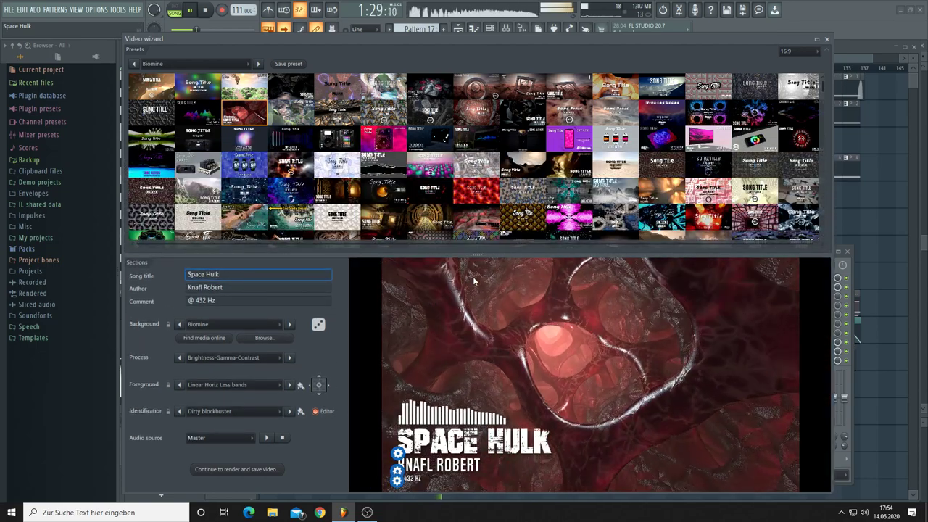
# Advance through the presets to select Cloud Flight, and leave the wizard through the video export settings without exporting
pyautogui.click(258, 64)
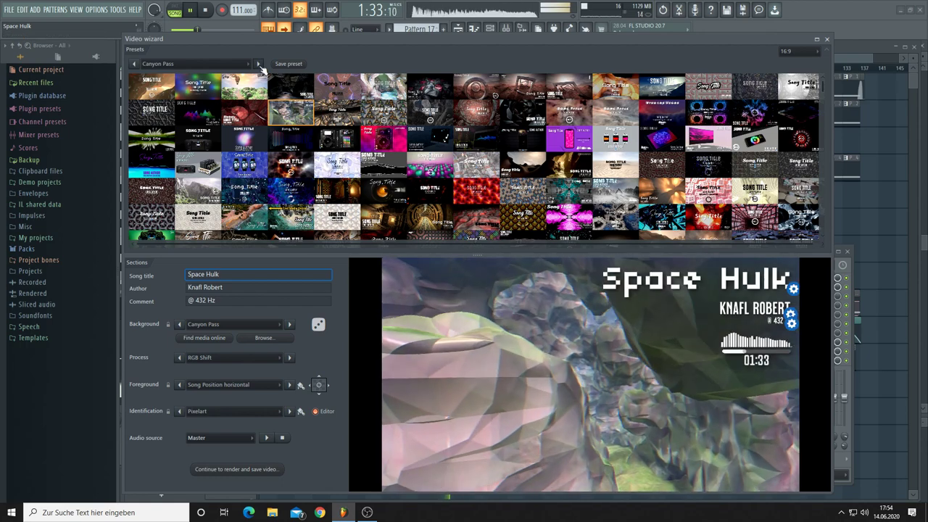
pyautogui.click(258, 63)
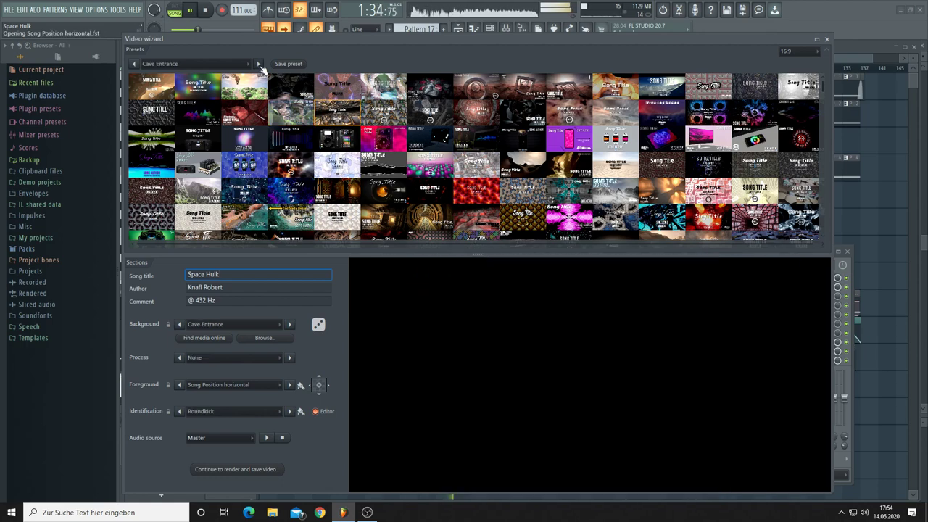
pyautogui.click(258, 64)
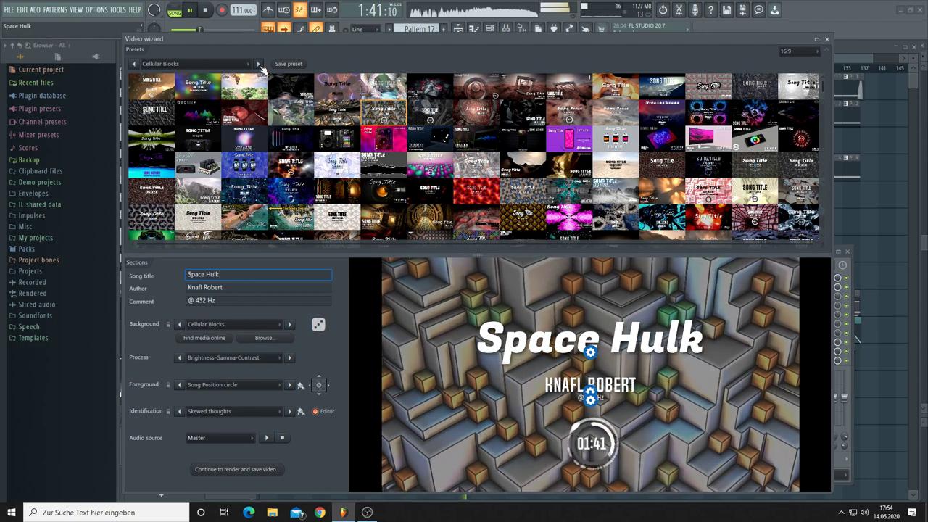
pyautogui.click(259, 65)
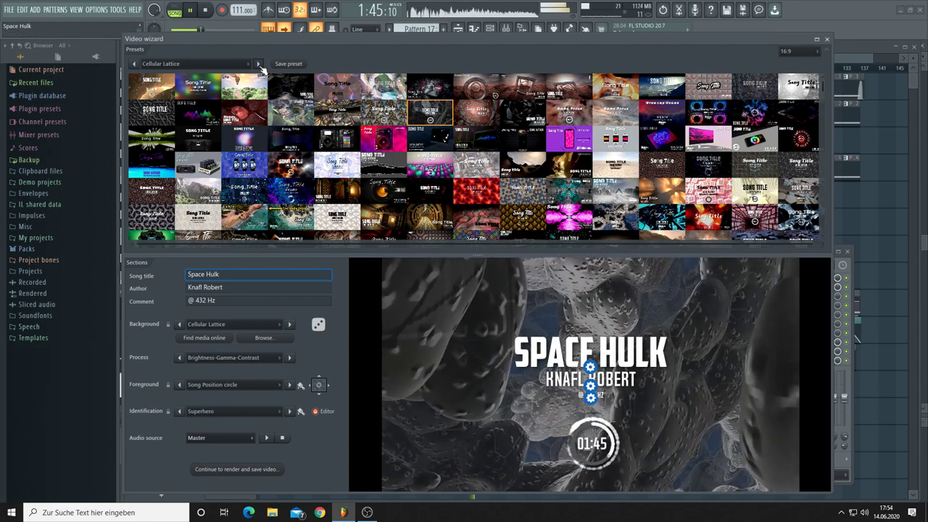
pyautogui.click(259, 65)
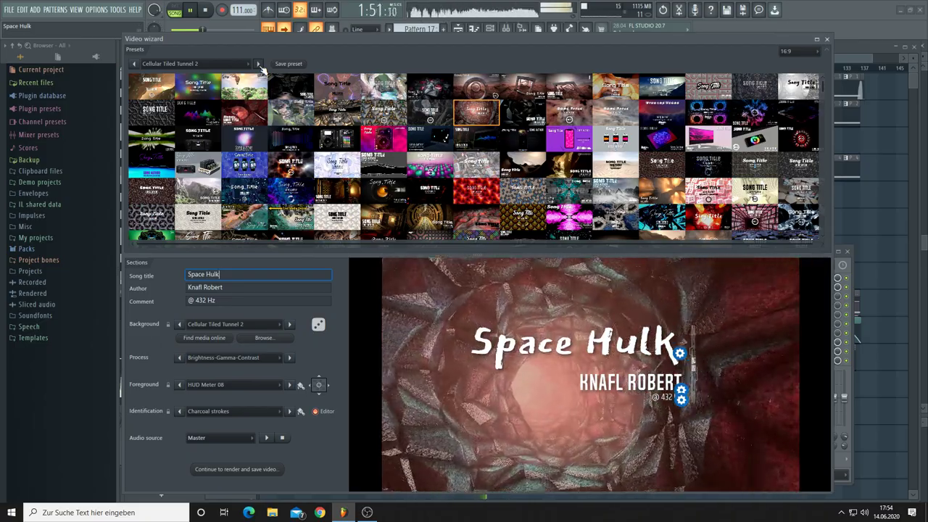
pyautogui.click(259, 65)
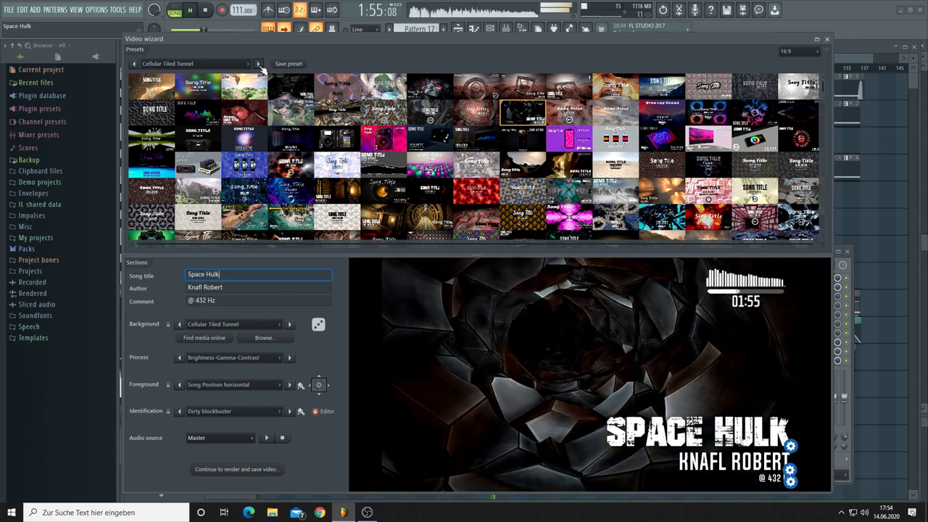
pyautogui.click(259, 64)
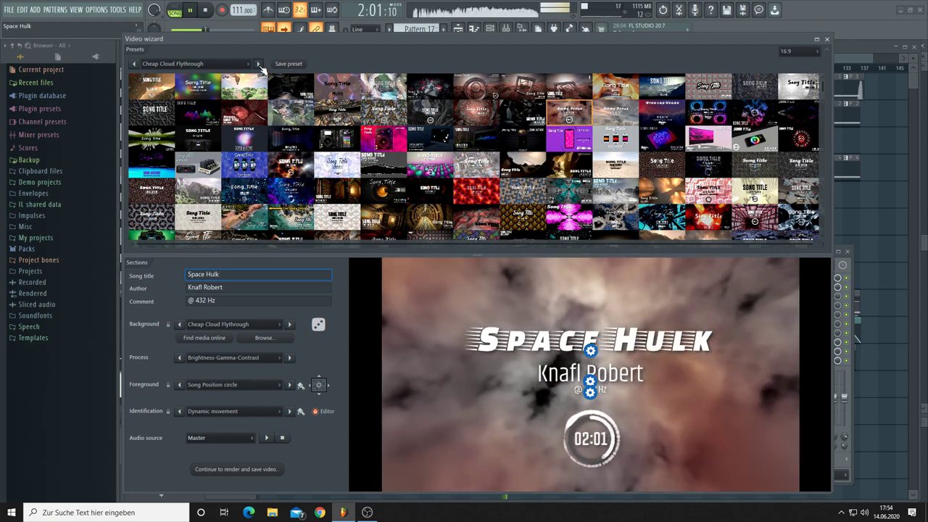
pyautogui.click(259, 65)
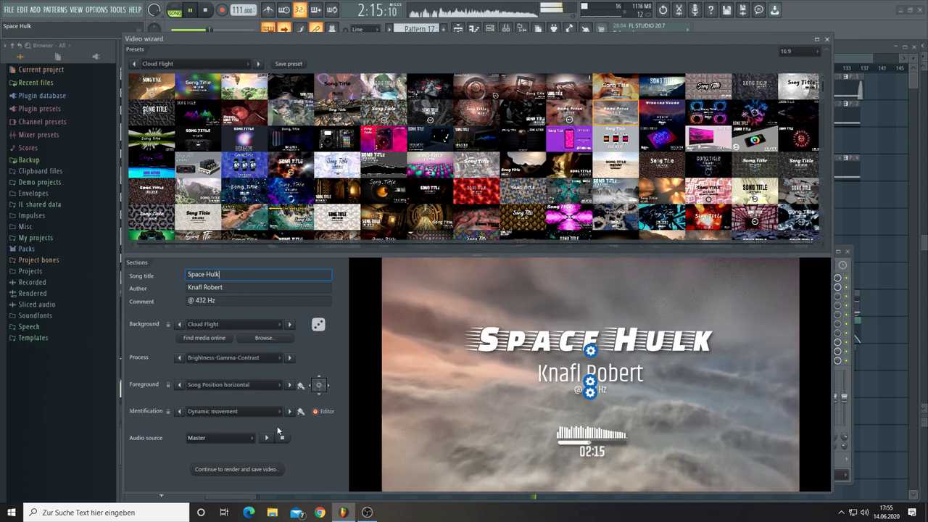
pyautogui.click(242, 470)
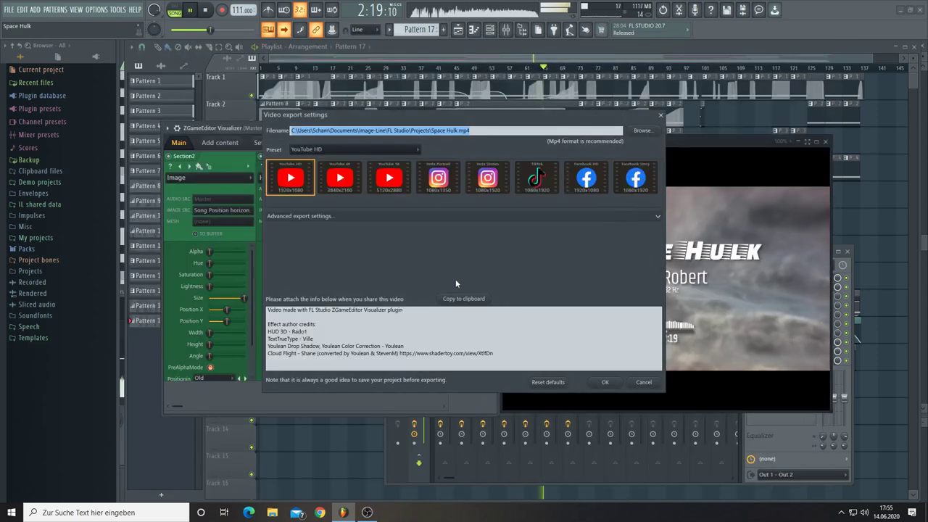
pyautogui.click(660, 116)
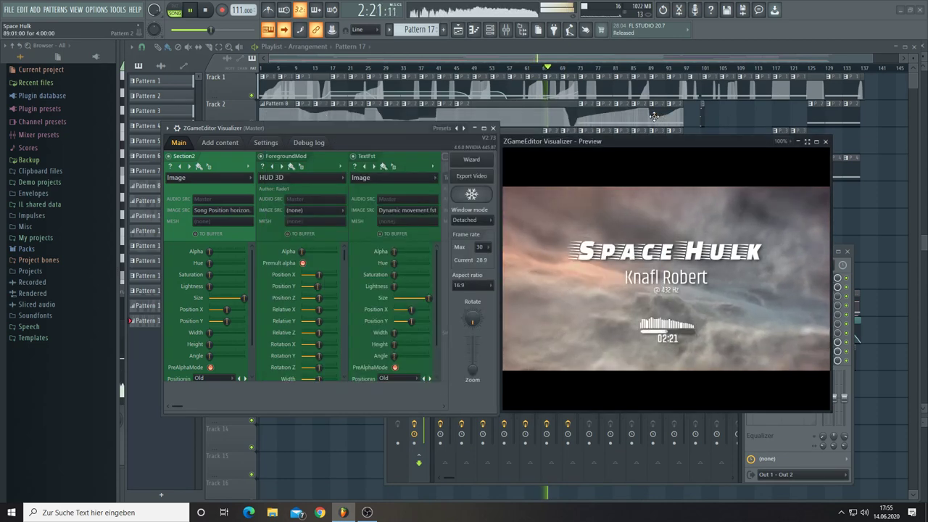
# Shrink the detached visualizer preview window and move it clear of the mixer and the visualizer controls
pyautogui.moveTo(635, 140); pyautogui.dragTo(674, 70)
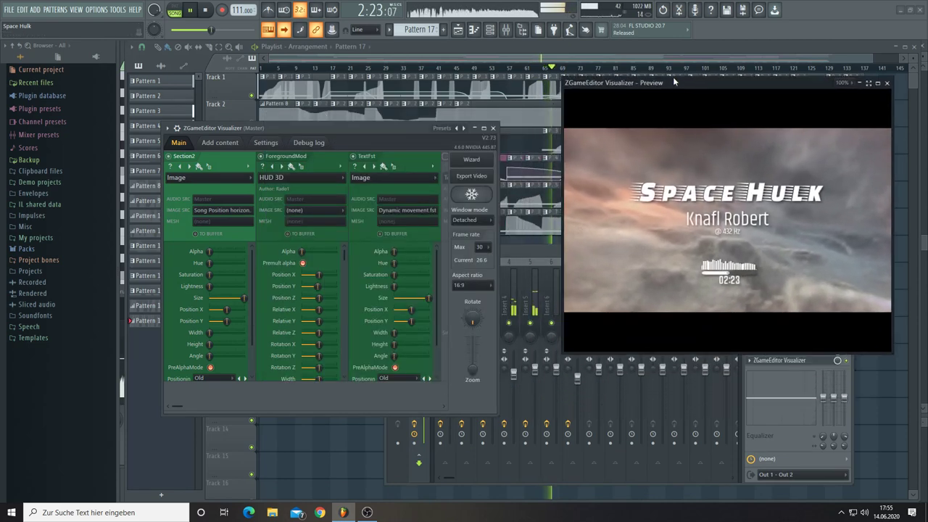
pyautogui.moveTo(569, 341); pyautogui.dragTo(702, 176)
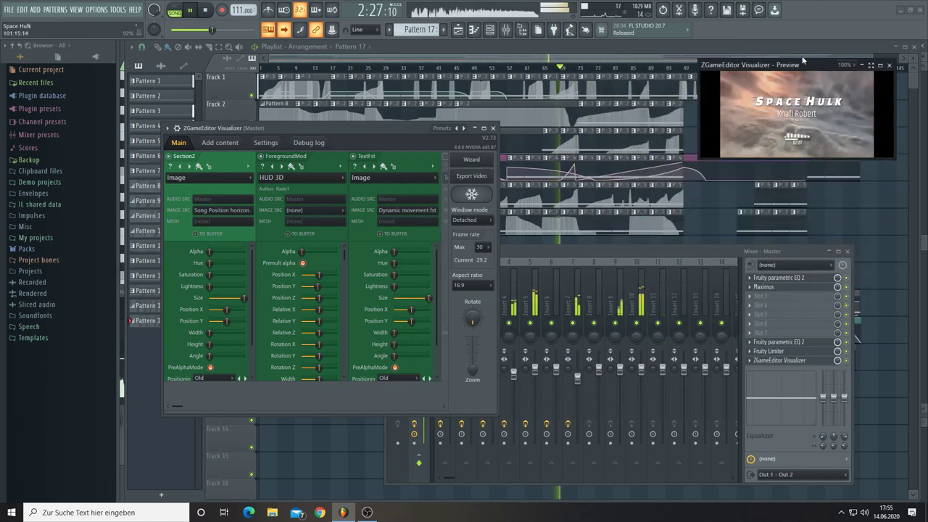
pyautogui.moveTo(808, 65); pyautogui.dragTo(817, 31)
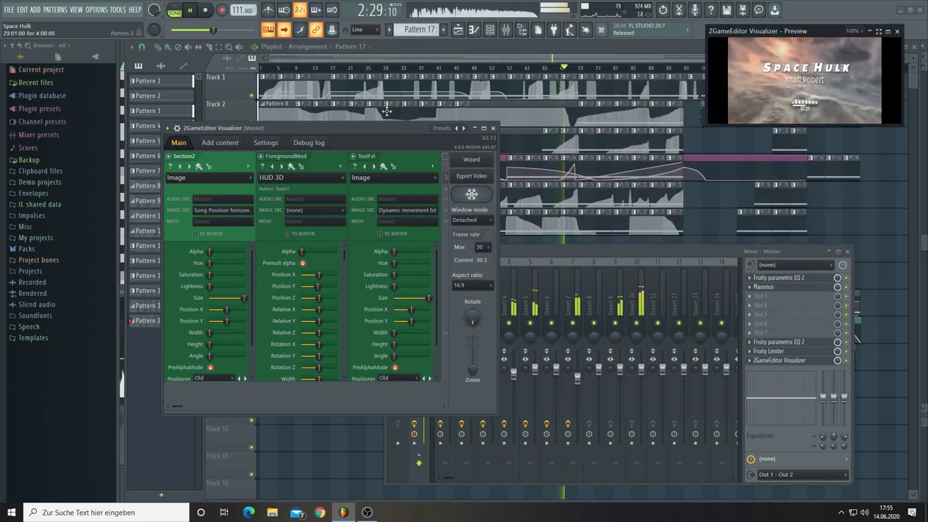
# Add a new layer after the last Image layer in the visualizer and give it the 70sKaleido feedback effect
pyautogui.moveTo(342, 126); pyautogui.dragTo(368, 126)
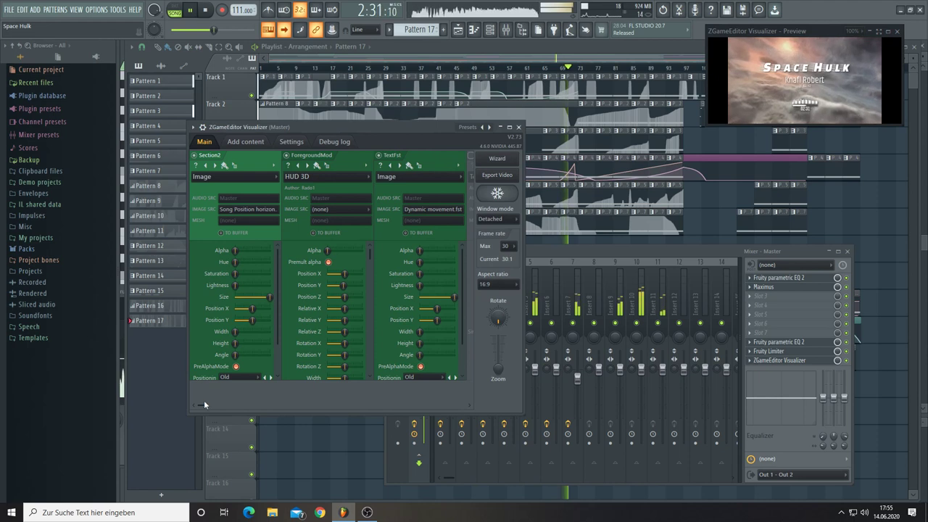
pyautogui.moveTo(203, 408); pyautogui.dragTo(461, 406)
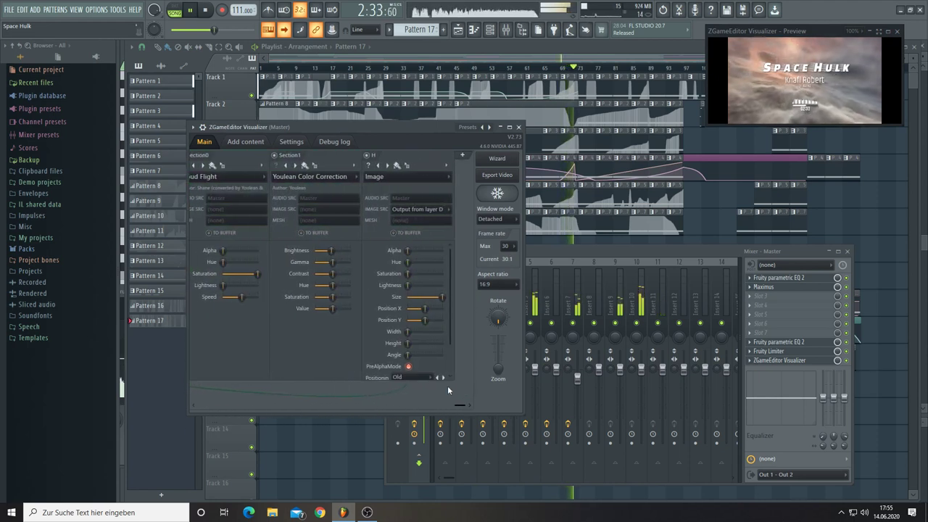
pyautogui.click(462, 155)
pyautogui.click(391, 178)
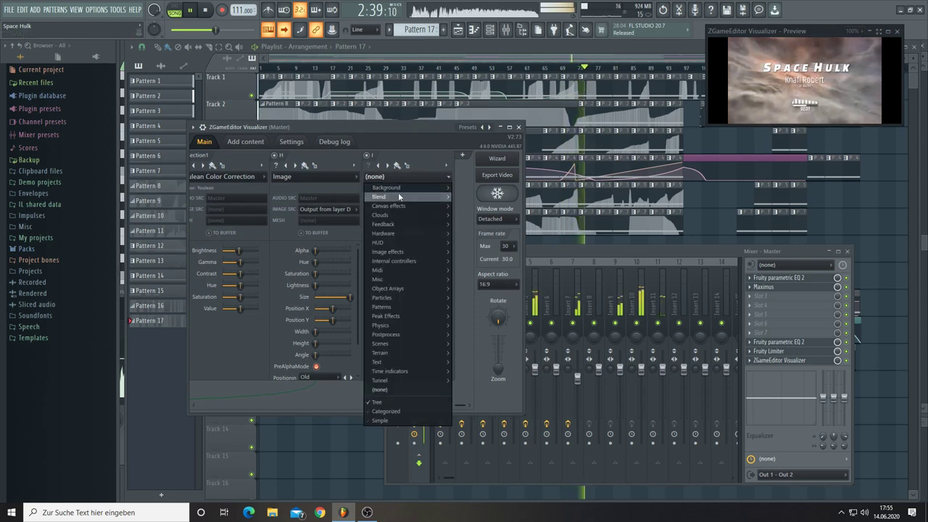
pyautogui.moveTo(405, 208)
pyautogui.moveTo(408, 227)
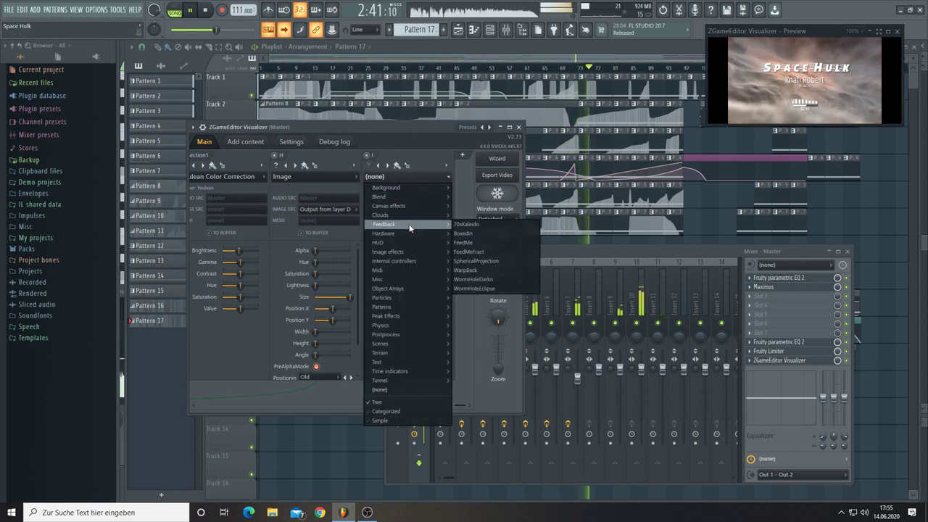
pyautogui.click(464, 224)
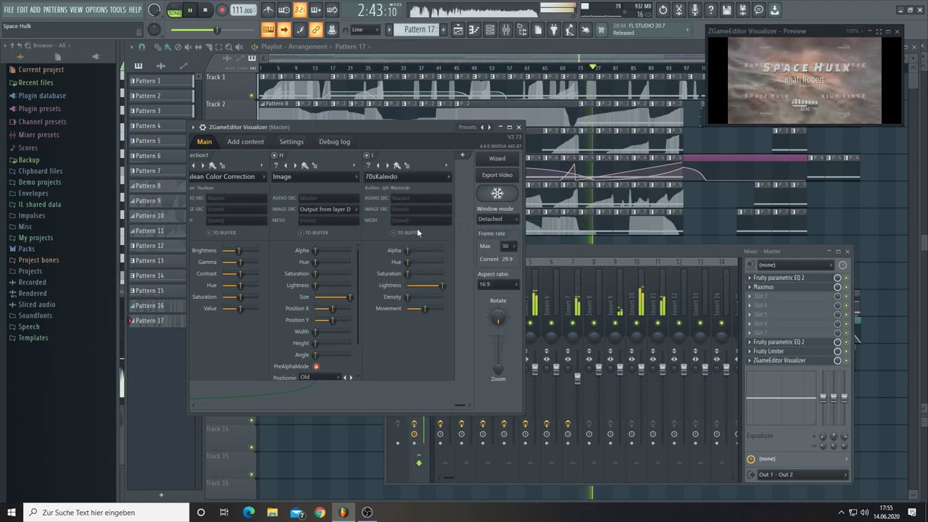
# Replace the new layer's 70sKaleido effect with the BoxedIn feedback effect
pyautogui.click(435, 177)
pyautogui.click(434, 177)
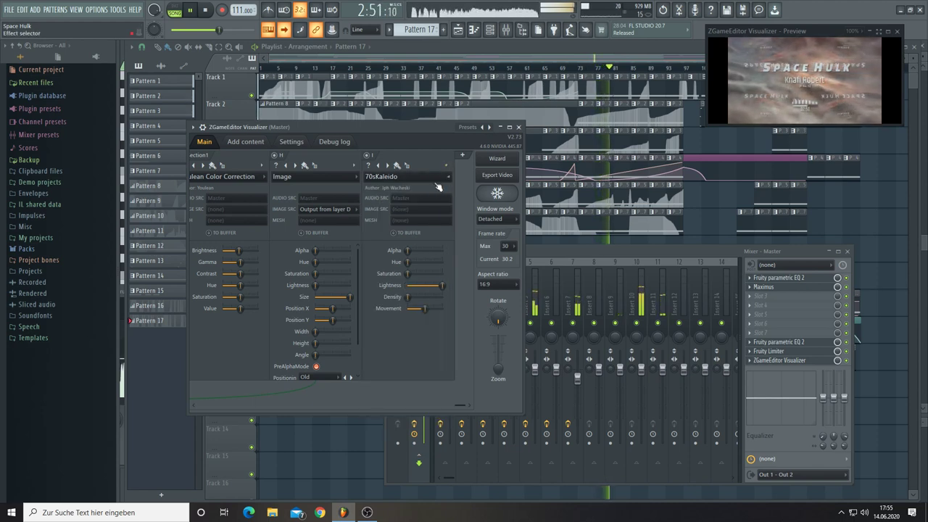
pyautogui.click(413, 177)
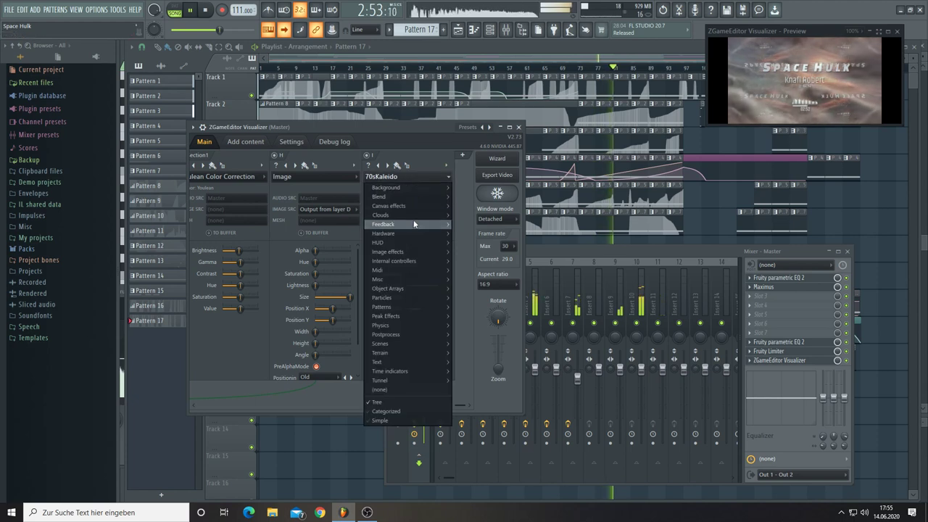
pyautogui.moveTo(412, 220)
pyautogui.click(470, 235)
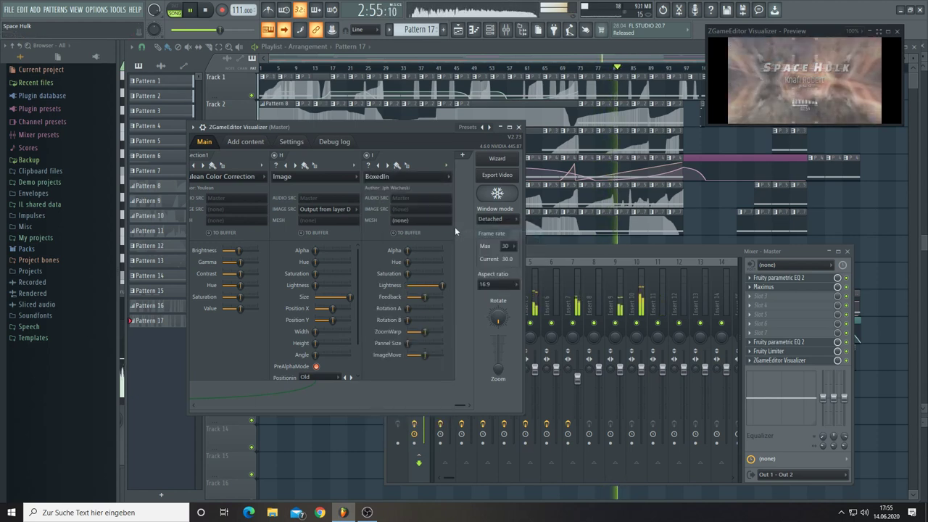
# Change the new layer's effect to FeedMe and lower its Feedback amount
pyautogui.click(410, 176)
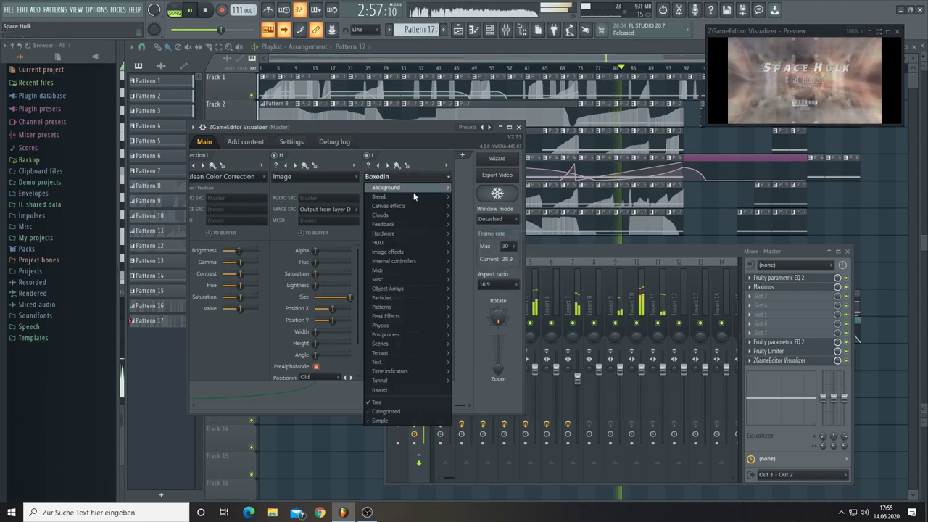
pyautogui.moveTo(415, 223)
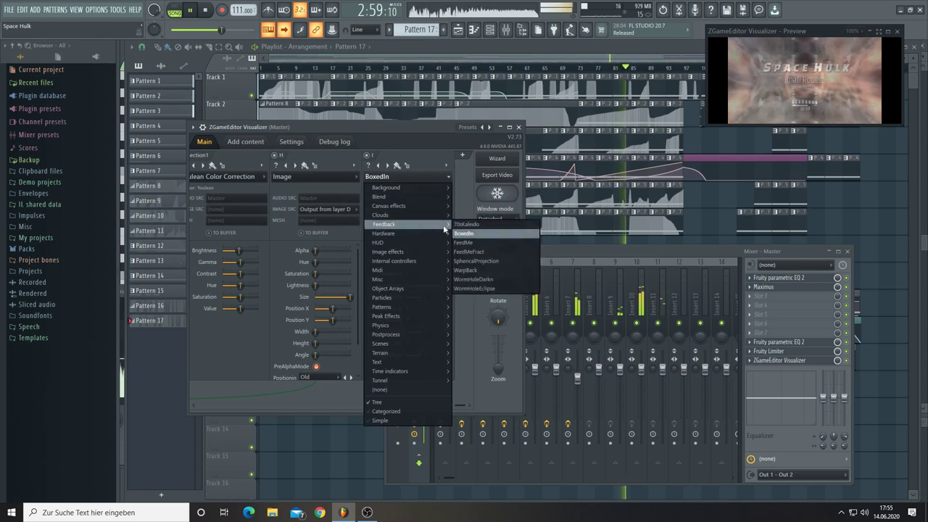
pyautogui.click(461, 233)
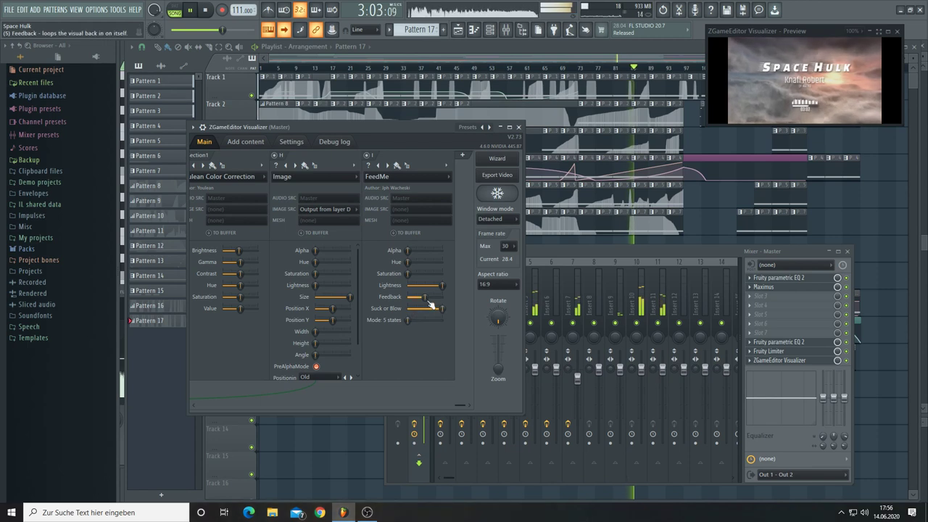
pyautogui.moveTo(424, 297)
pyautogui.mouseDown()
pyautogui.moveTo(442, 296)
pyautogui.moveTo(425, 296)
pyautogui.mouseUp()
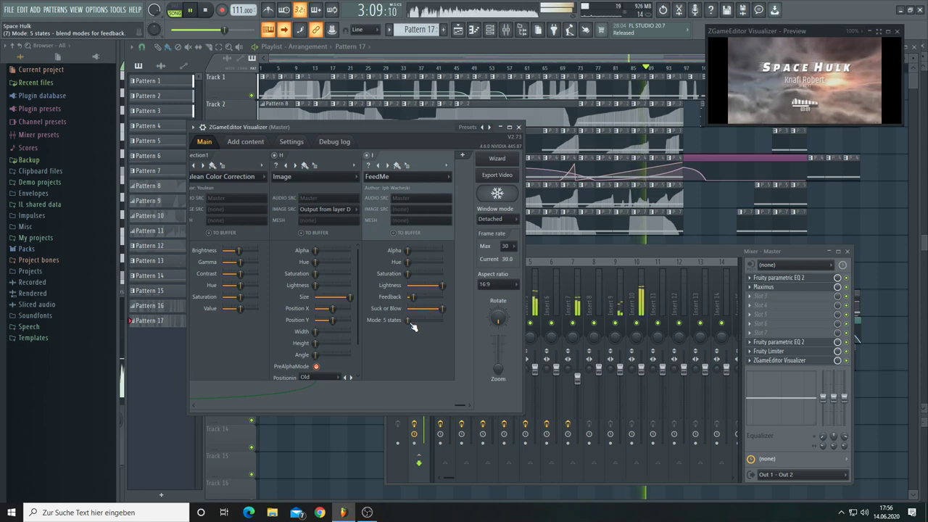
# Switch the new layer to the FeedMeFract effect and try out its Fractal Size setting
pyautogui.click(404, 177)
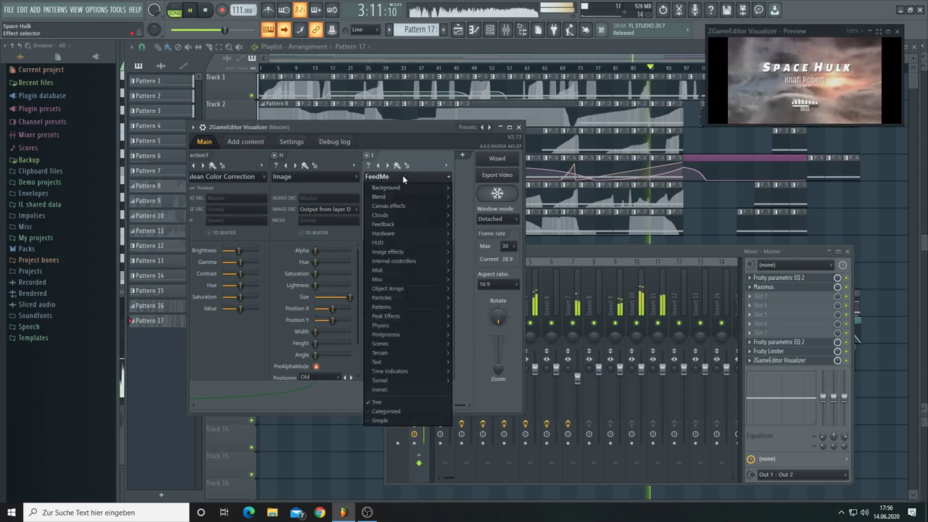
pyautogui.moveTo(404, 223)
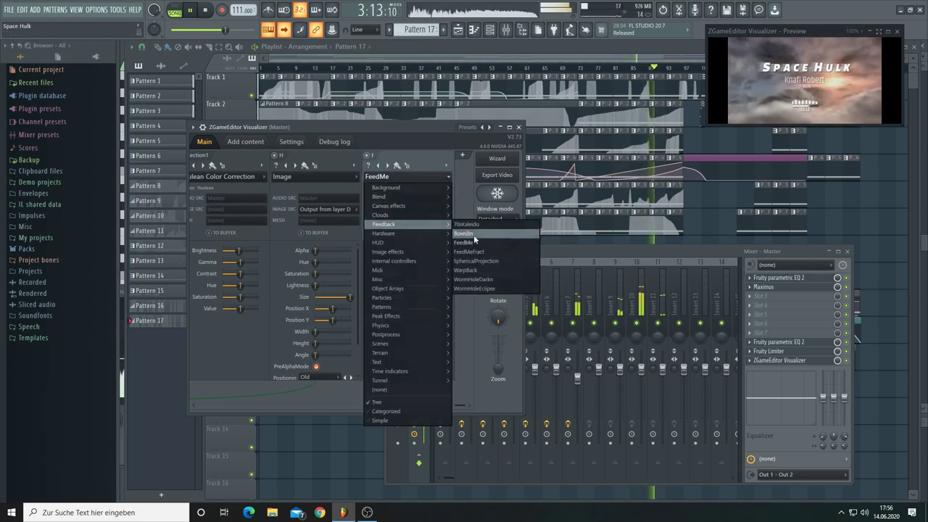
pyautogui.click(480, 252)
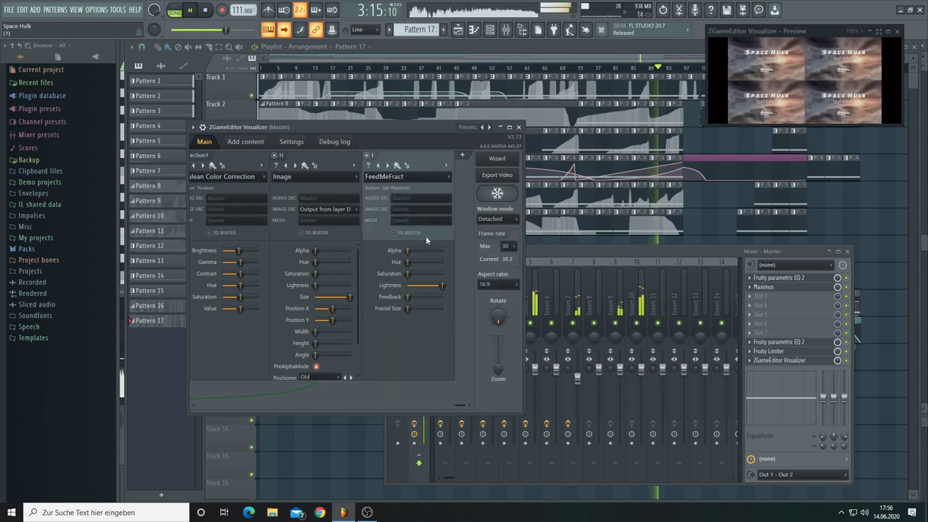
pyautogui.moveTo(407, 308)
pyautogui.mouseDown()
pyautogui.moveTo(442, 308)
pyautogui.moveTo(407, 308)
pyautogui.mouseUp()
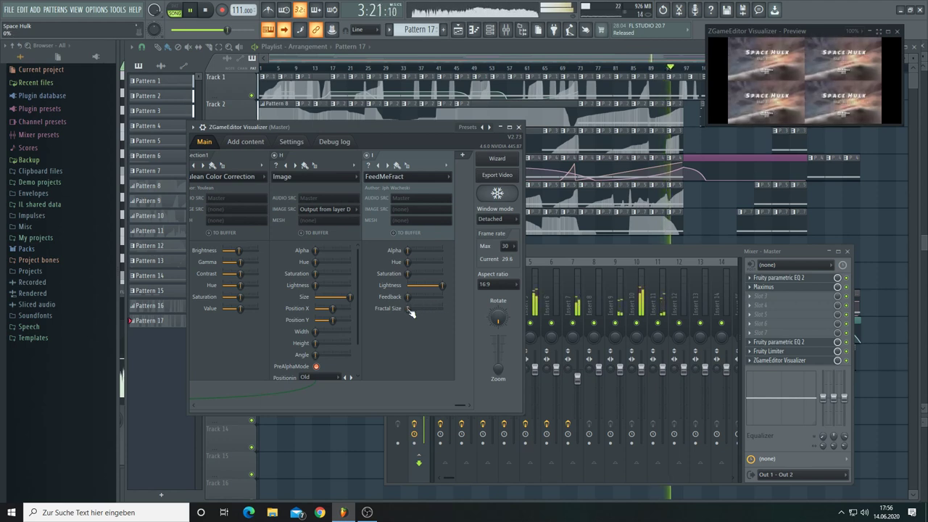
# Give the new layer the WormHoleEclipse feedback effect and raise its Movement slightly
pyautogui.click(393, 178)
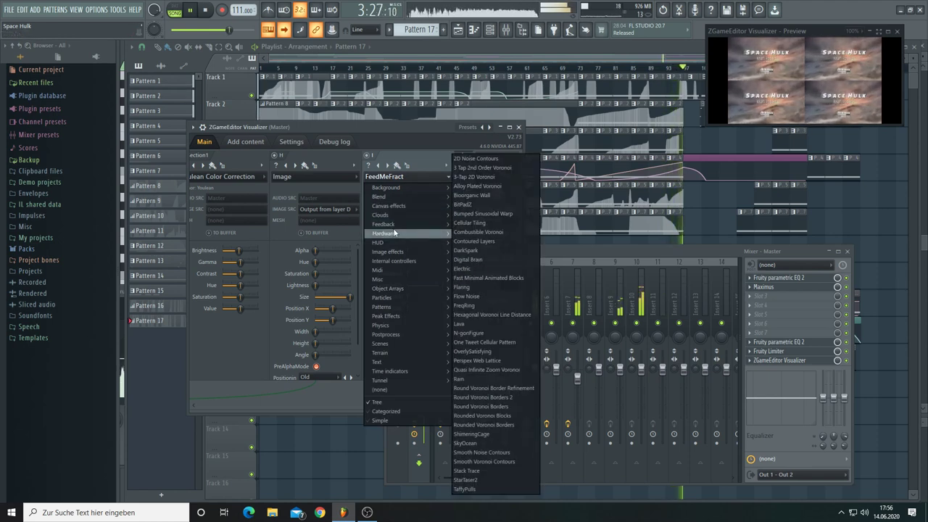
pyautogui.moveTo(397, 229)
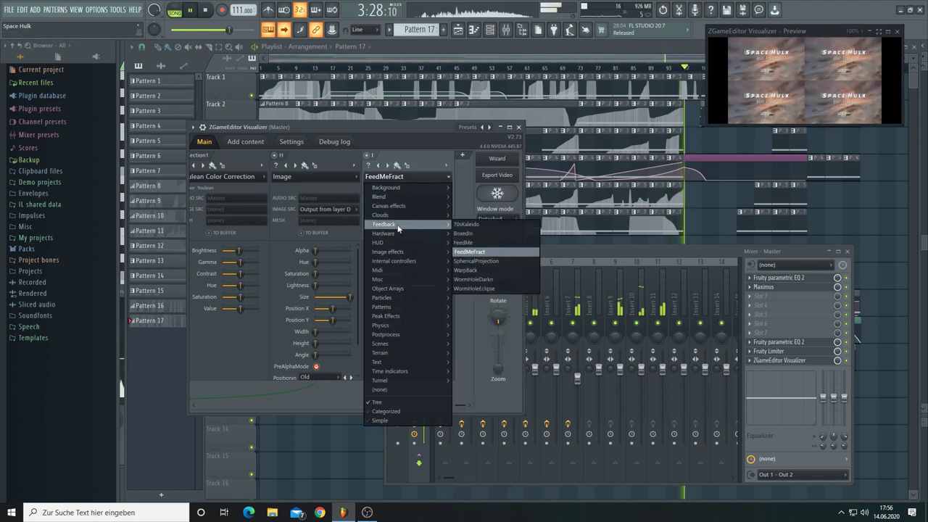
pyautogui.click(481, 289)
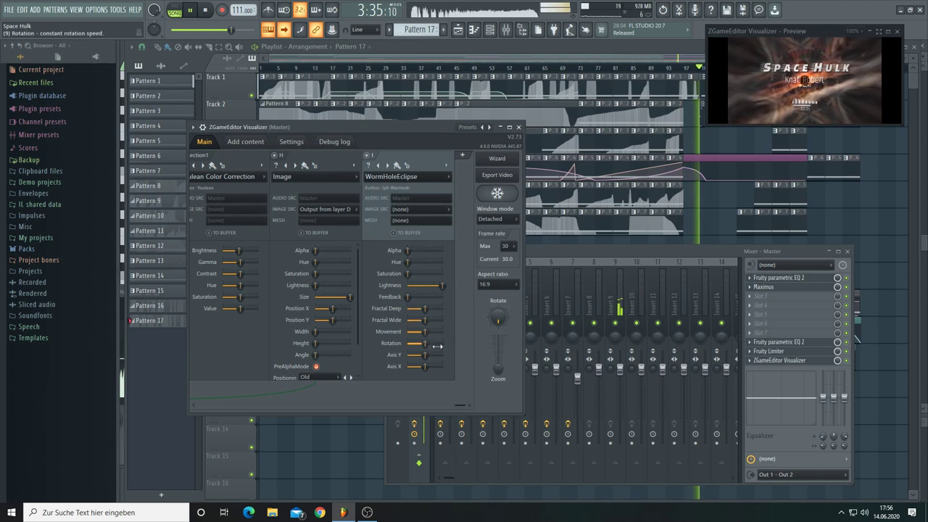
pyautogui.moveTo(425, 331); pyautogui.dragTo(430, 331)
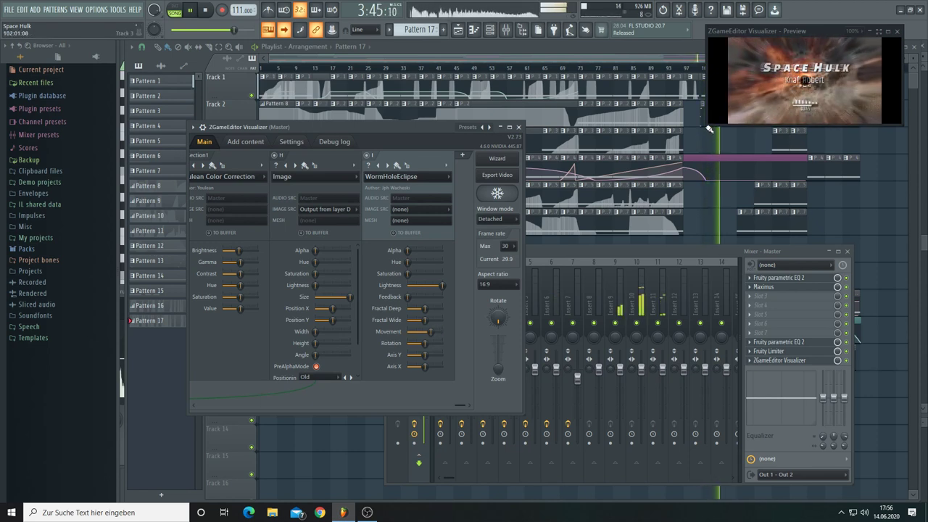
# Enlarge the detached preview and tune WormHoleEclipse to 16% Fractal Deep, 19% Fractal Wide and 42% Movement
pyautogui.moveTo(705, 125); pyautogui.dragTo(544, 255)
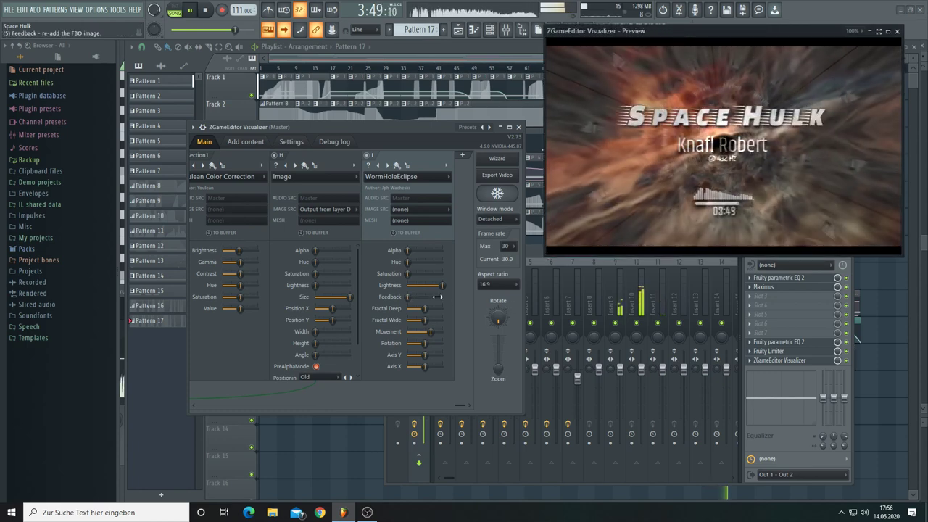
pyautogui.moveTo(408, 296); pyautogui.dragTo(410, 296)
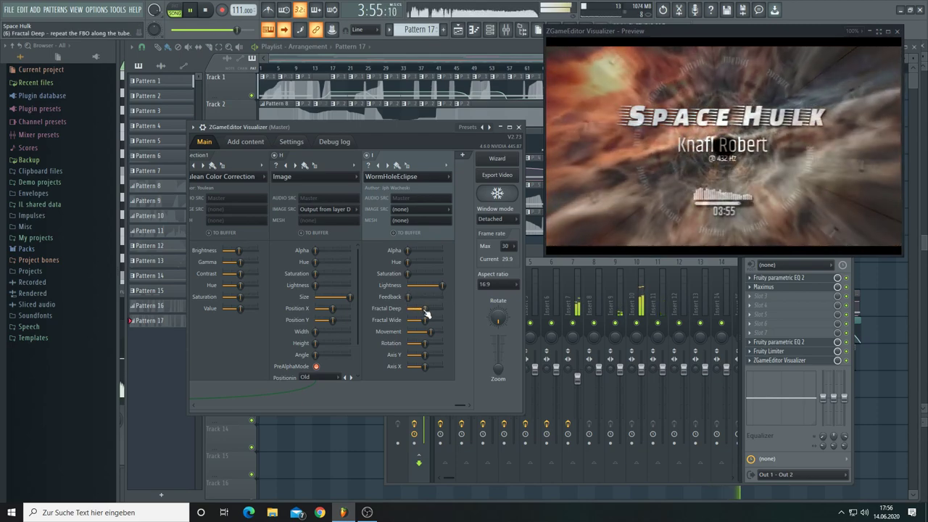
pyautogui.moveTo(426, 312); pyautogui.dragTo(427, 311)
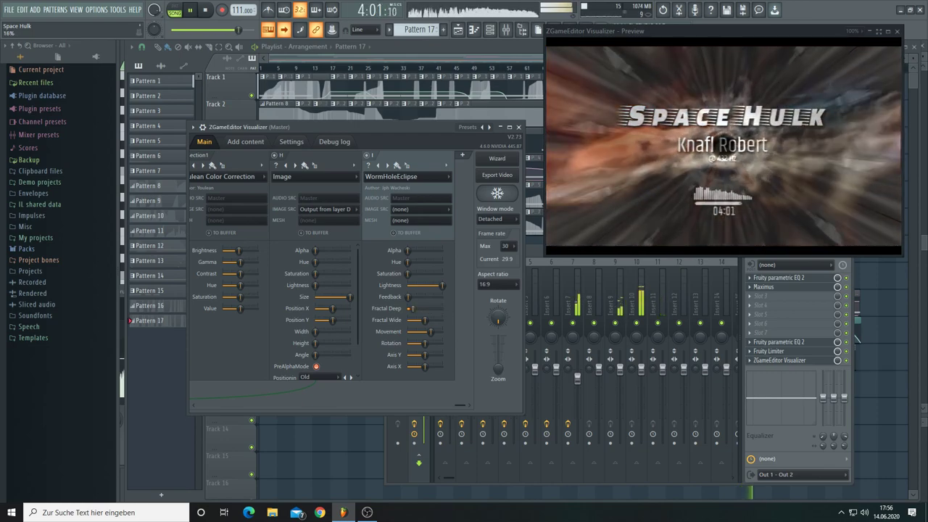
pyautogui.moveTo(409, 308); pyautogui.dragTo(408, 308)
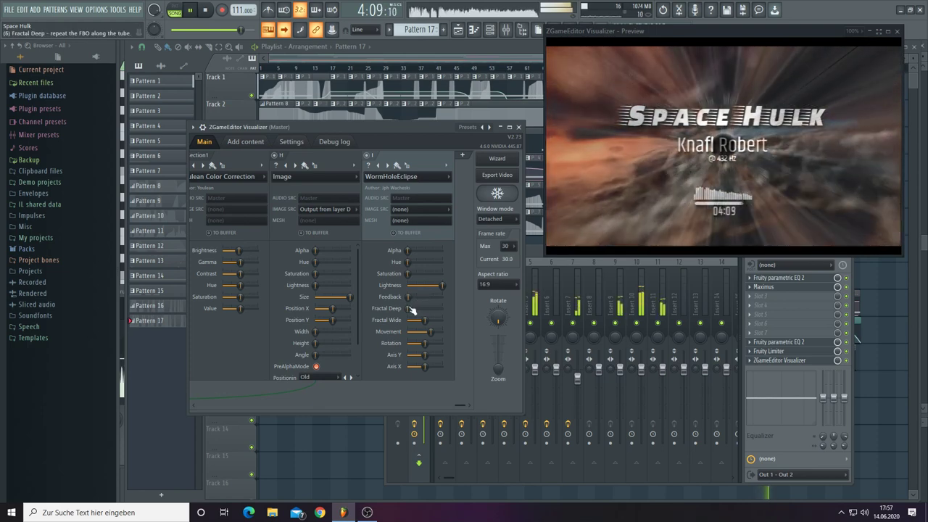
pyautogui.moveTo(411, 309); pyautogui.dragTo(409, 309)
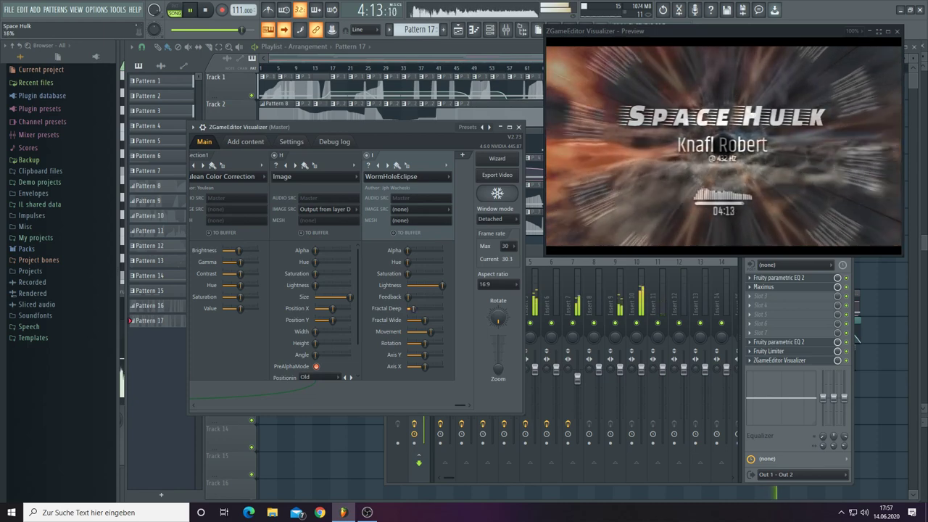
pyautogui.moveTo(423, 320); pyautogui.dragTo(425, 320)
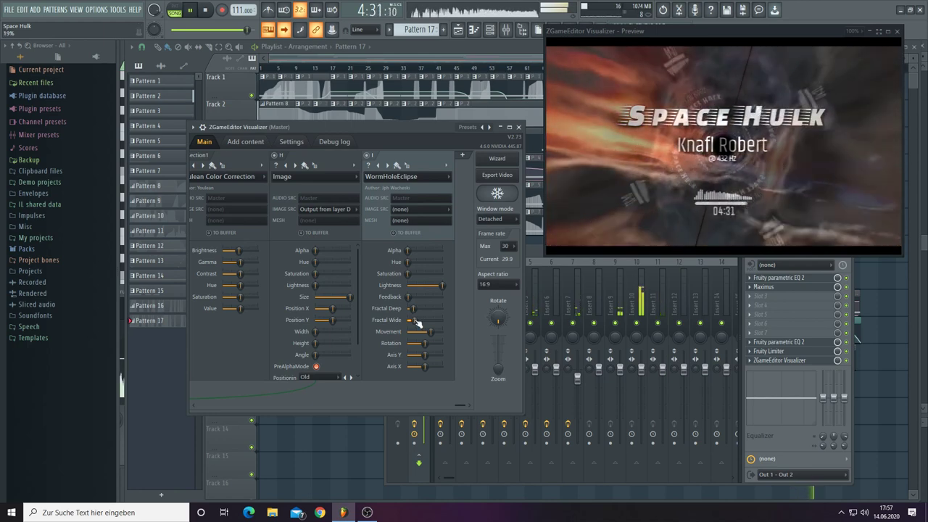
pyautogui.moveTo(431, 331); pyautogui.dragTo(433, 331)
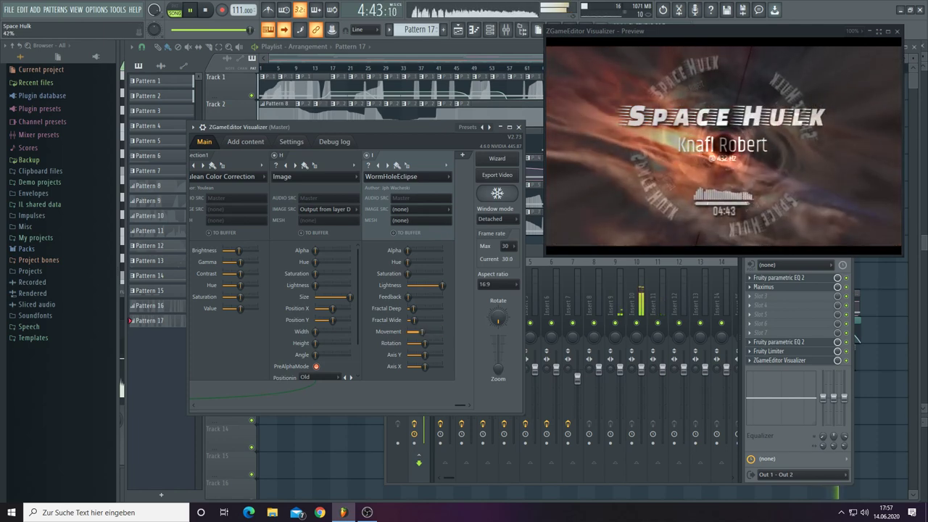
# Change the new layer's effect to WormHoleDarkn and try adjusting its Fractal Wide and Alpha settings
pyautogui.click(404, 177)
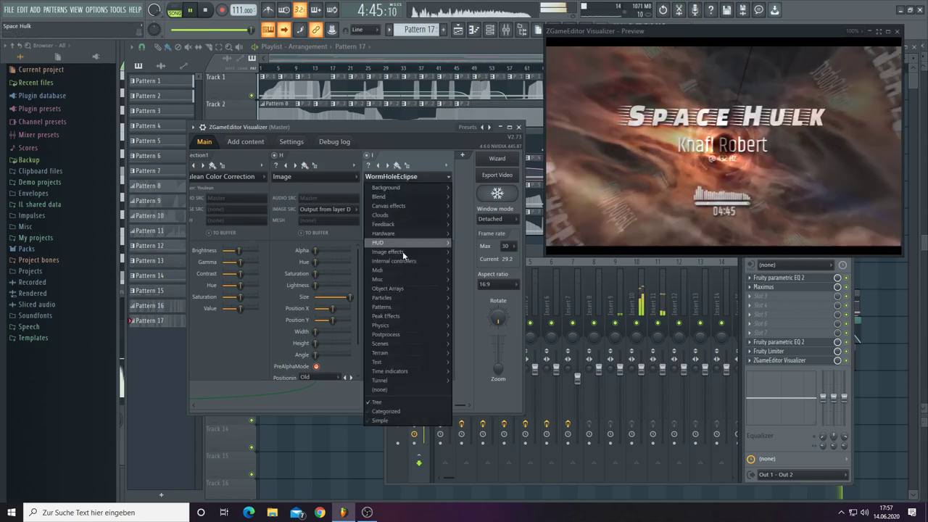
pyautogui.moveTo(424, 227)
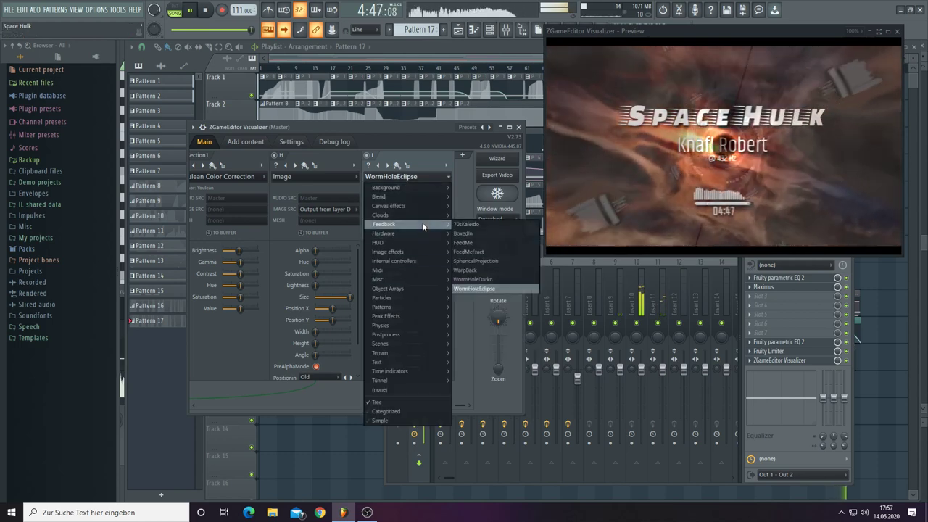
pyautogui.click(466, 279)
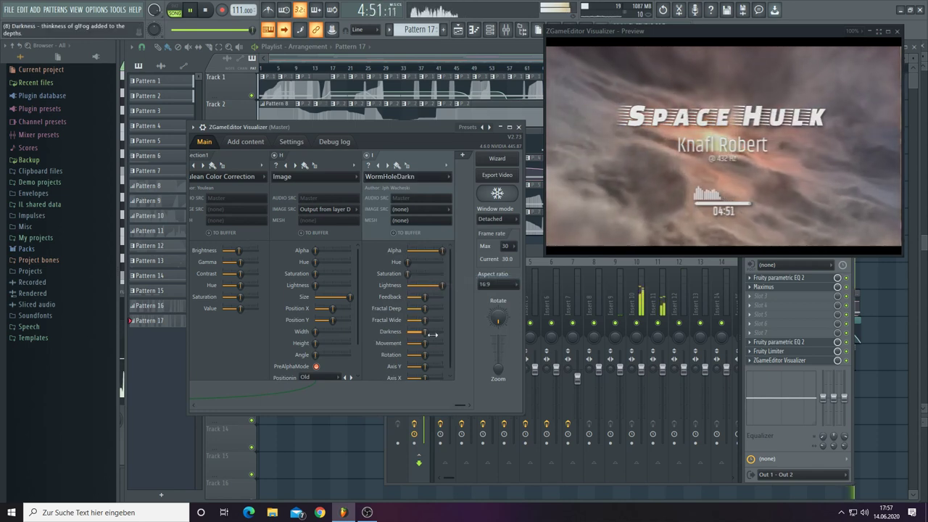
pyautogui.moveTo(426, 323)
pyautogui.mouseDown()
pyautogui.moveTo(443, 323)
pyautogui.moveTo(415, 322)
pyautogui.moveTo(427, 323)
pyautogui.mouseUp()
pyautogui.moveTo(442, 250); pyautogui.dragTo(429, 250)
# Switch the new layer to the WarpBack feedback effect and adjust its Warp amount
pyautogui.click(395, 176)
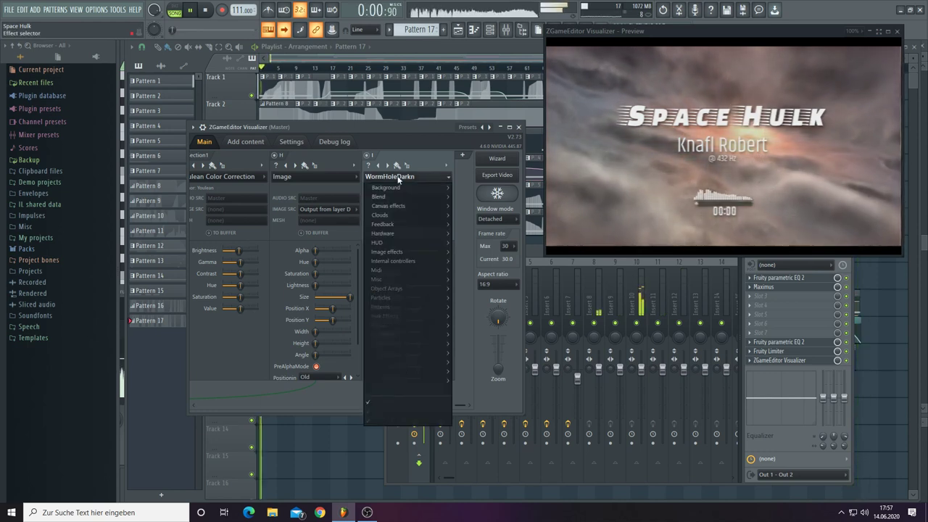
pyautogui.moveTo(401, 224)
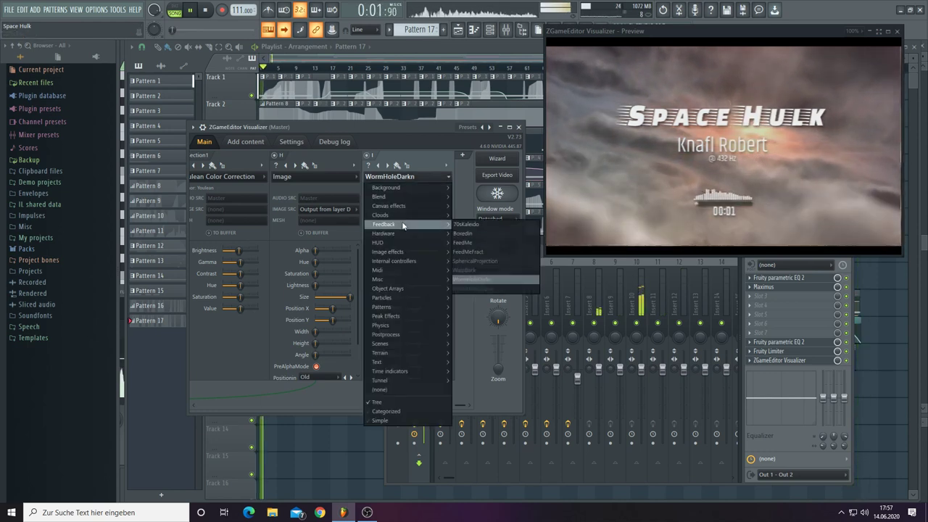
pyautogui.click(477, 269)
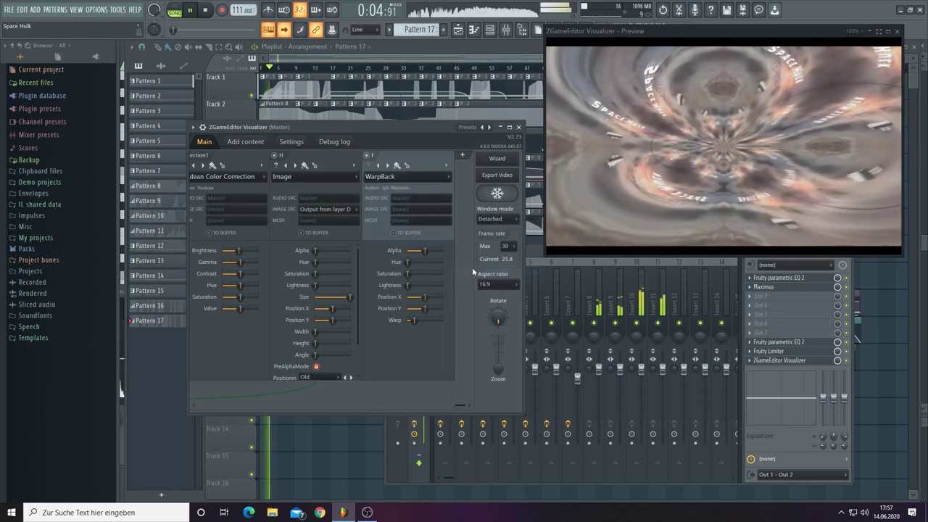
pyautogui.moveTo(413, 319)
pyautogui.mouseDown()
pyautogui.moveTo(443, 319)
pyautogui.moveTo(421, 310)
pyautogui.mouseUp()
# Replace the last layer's WarpBack effect with the Youlean Kaleidoscope postprocess effect
pyautogui.click(395, 177)
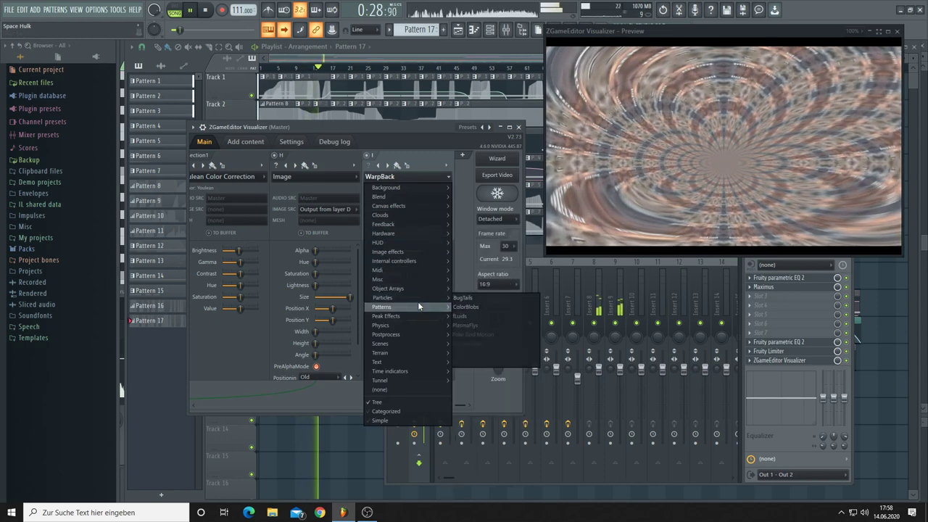
pyautogui.moveTo(419, 309)
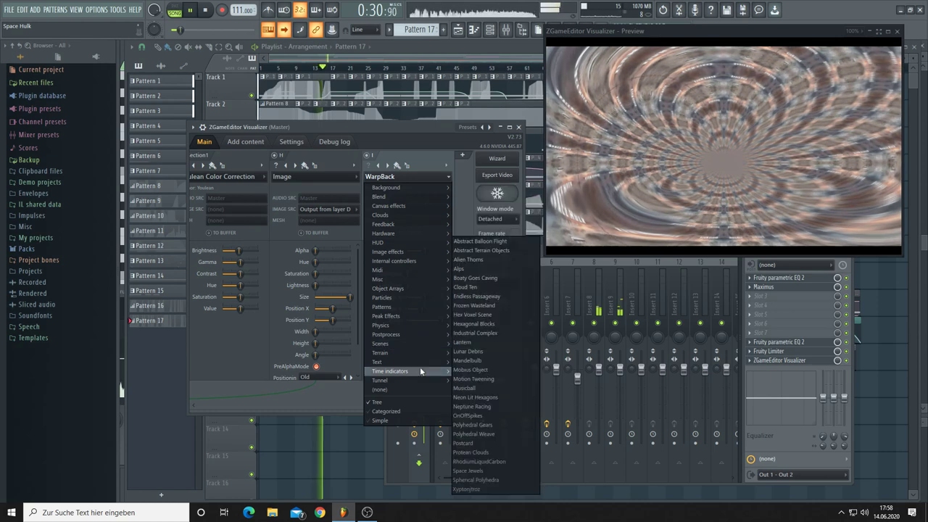
pyautogui.moveTo(391, 288)
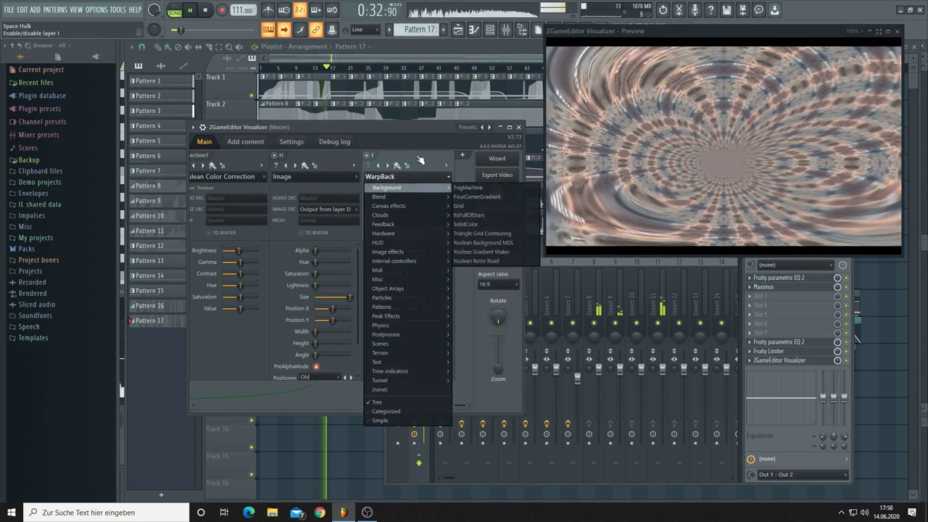
pyautogui.click(418, 159)
pyautogui.click(419, 174)
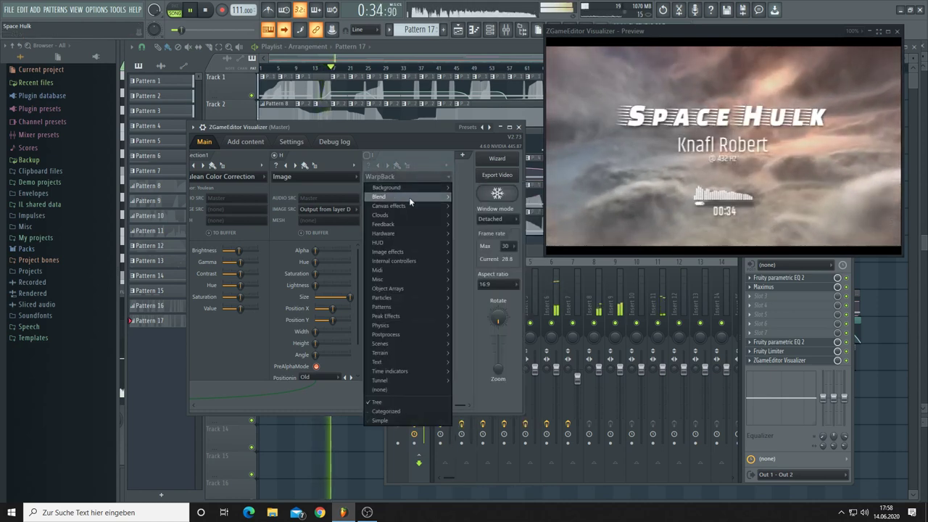
pyautogui.moveTo(411, 207)
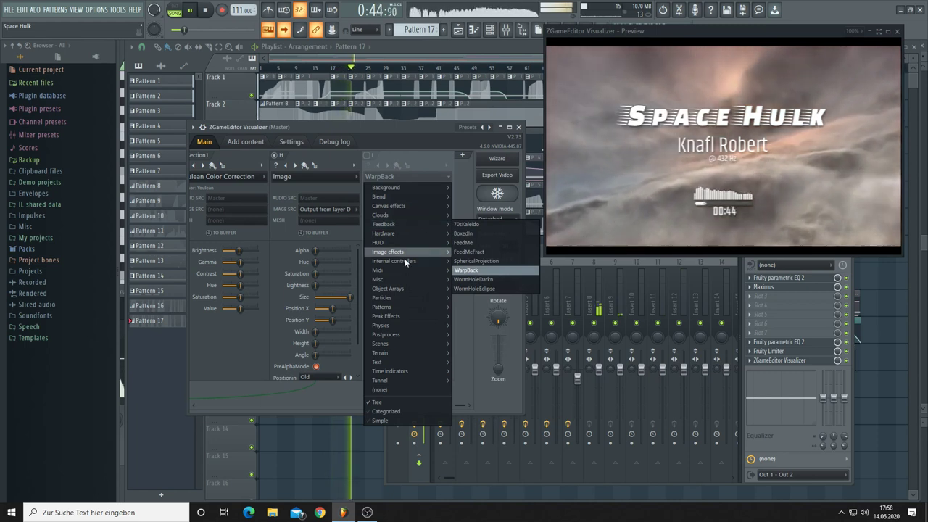
pyautogui.moveTo(407, 334)
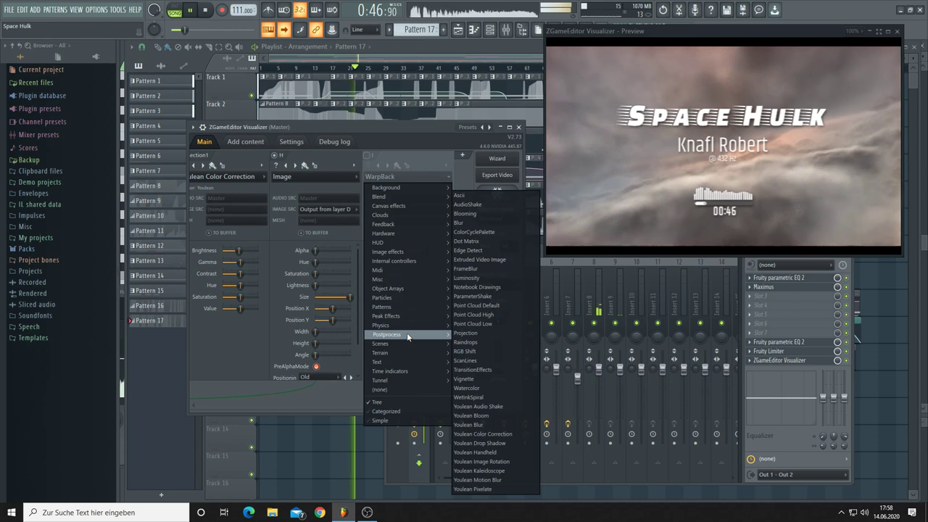
pyautogui.click(490, 471)
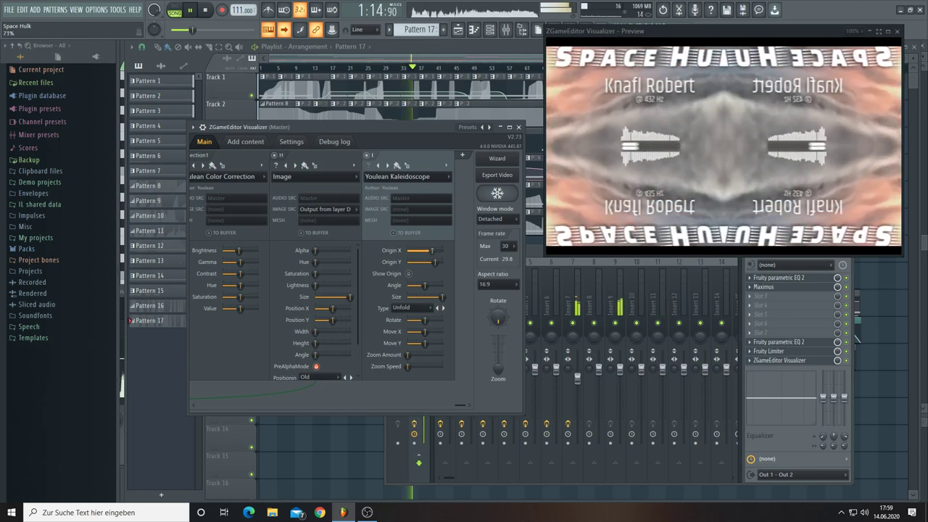
# Try Youlean Kaleidoscope with 80% Origin X, 70% Rotate, a mid-range Zoom Speed and a reduced Size
pyautogui.moveTo(433, 250); pyautogui.dragTo(436, 250)
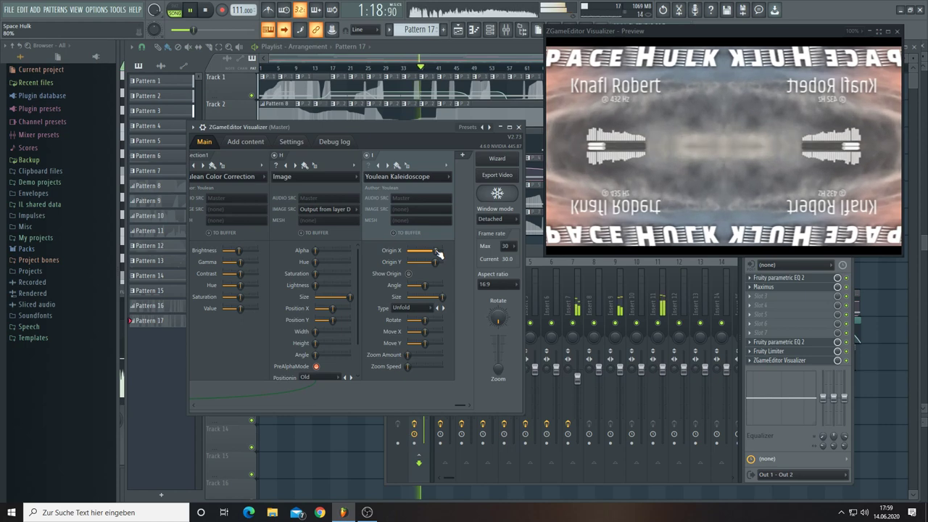
pyautogui.moveTo(425, 285); pyautogui.dragTo(427, 286)
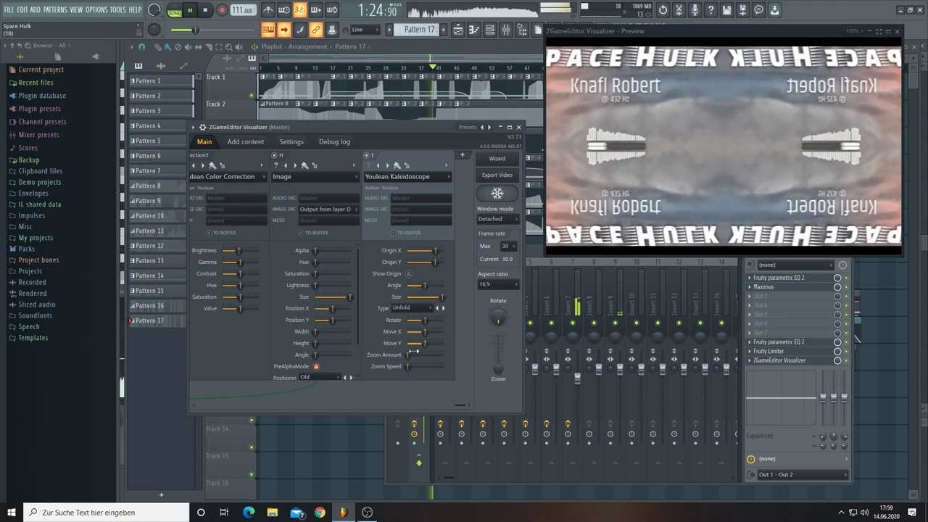
pyautogui.moveTo(408, 355); pyautogui.dragTo(440, 366)
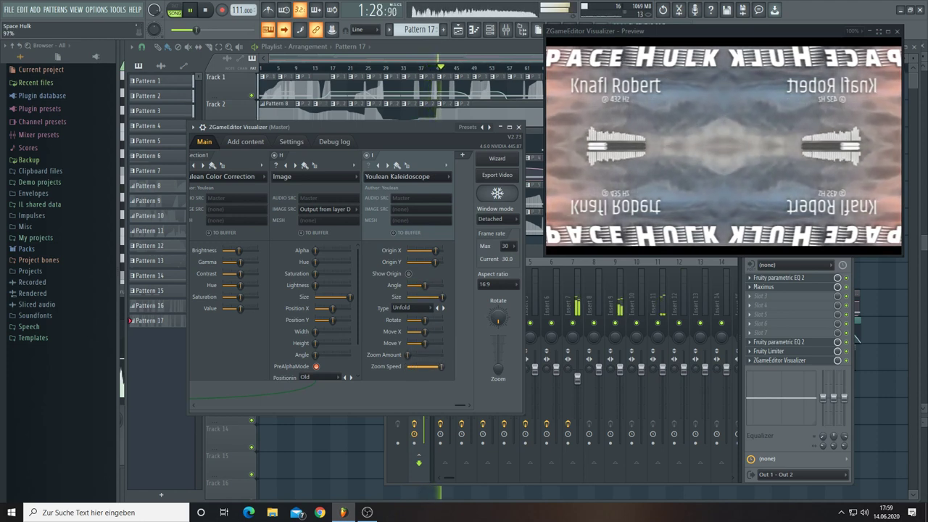
pyautogui.moveTo(424, 320); pyautogui.dragTo(425, 319)
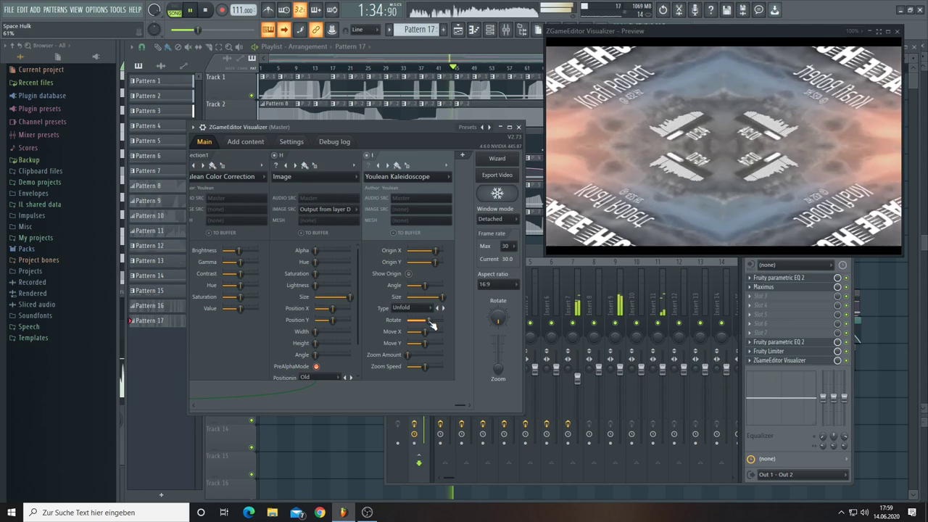
pyautogui.moveTo(441, 296); pyautogui.dragTo(408, 296)
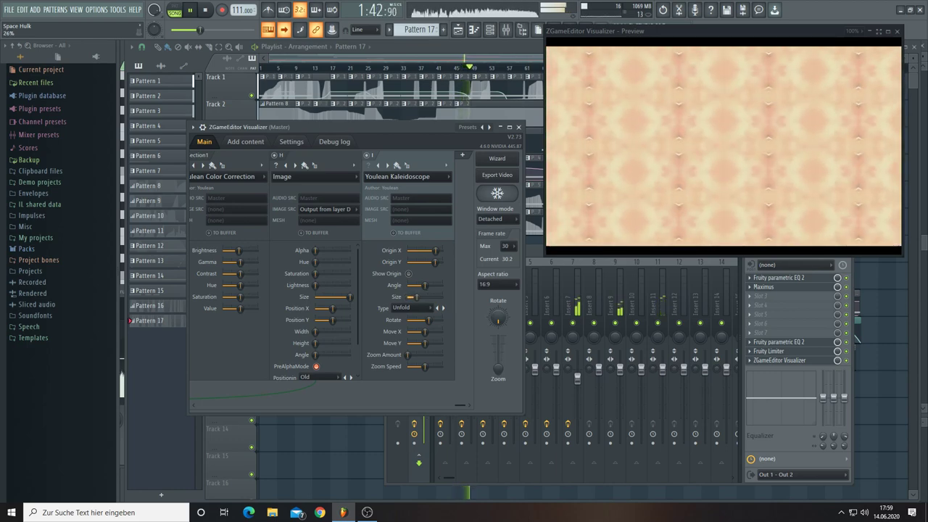
pyautogui.moveTo(419, 296); pyautogui.dragTo(427, 298)
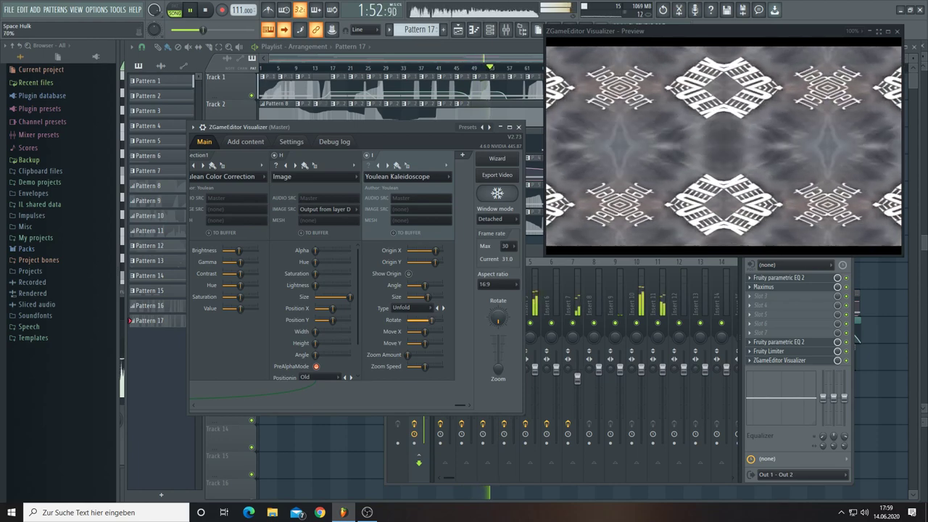
# Change the last layer's effect to the Youlean Audio Shake postprocess effect
pyautogui.click(430, 177)
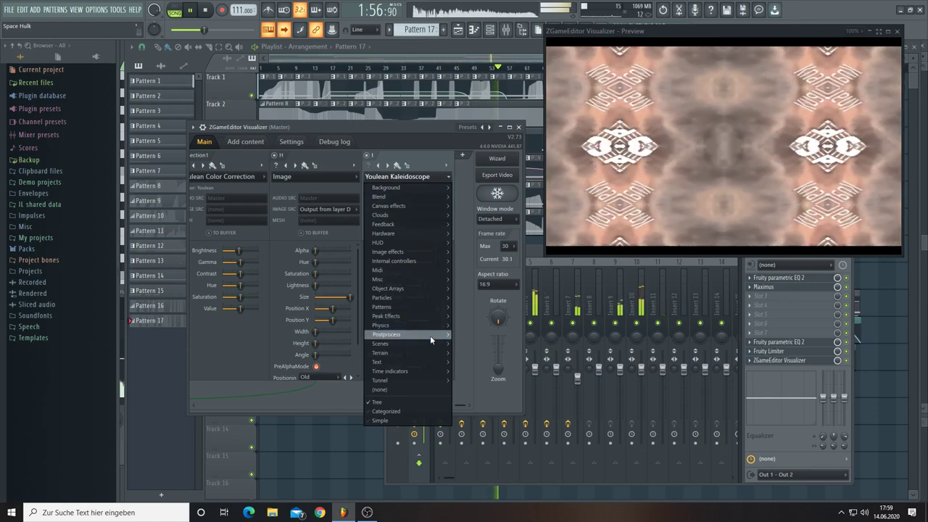
pyautogui.moveTo(431, 338)
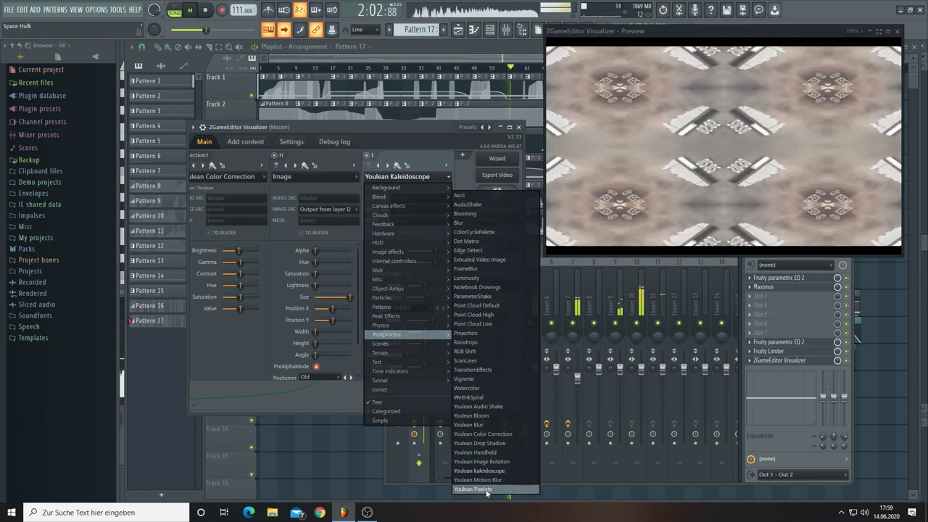
pyautogui.click(493, 406)
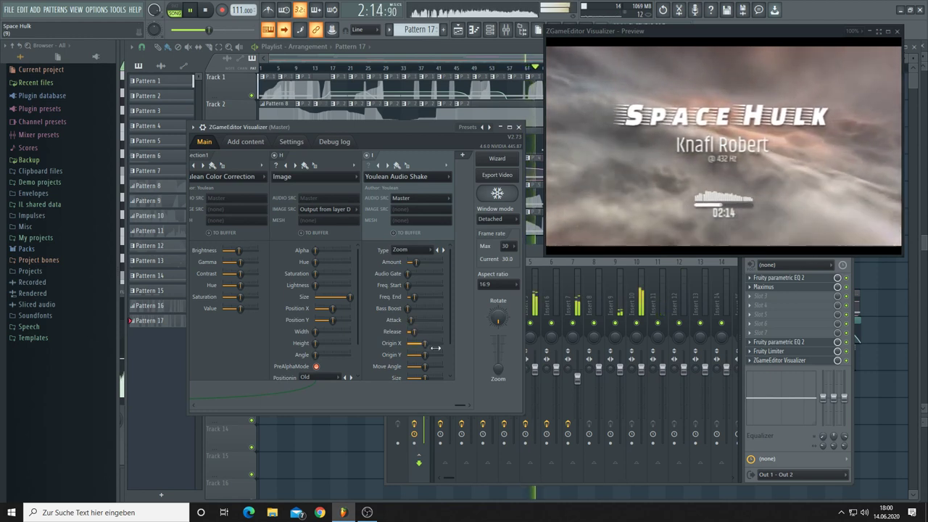
# Add another layer after Youlean Audio Shake and give it the Youlean Color Correction effect
pyautogui.click(465, 156)
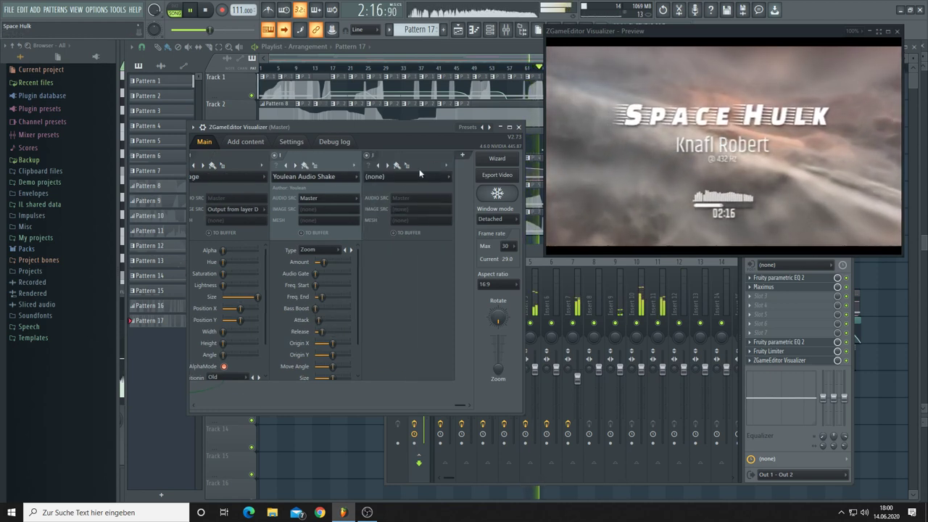
pyautogui.click(397, 177)
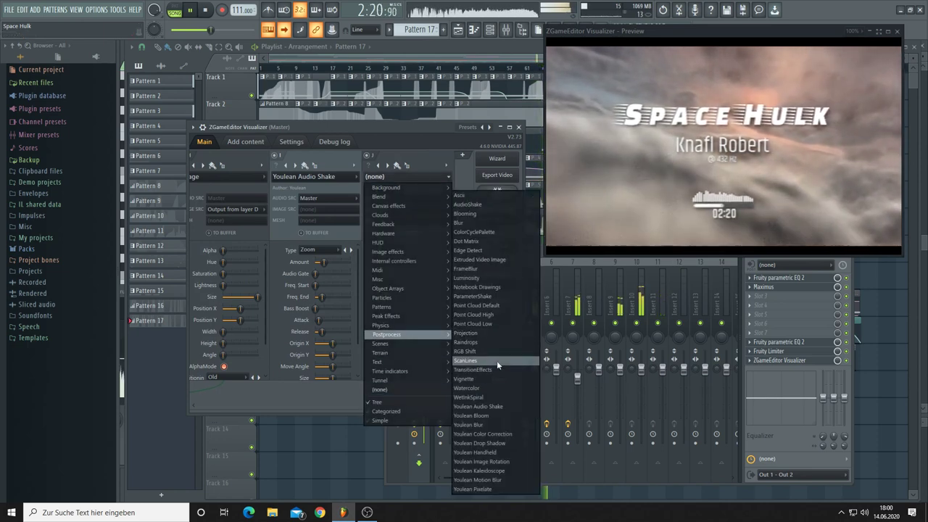
pyautogui.click(499, 433)
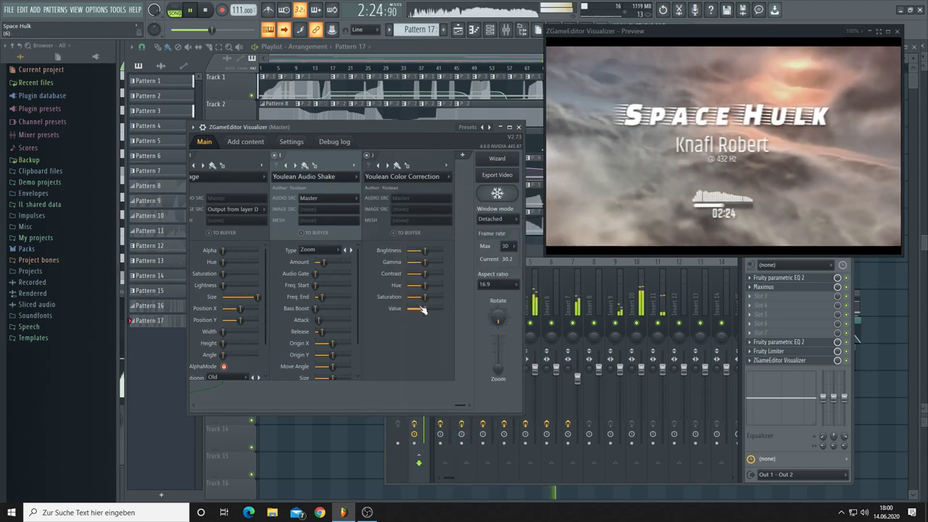
# Set the new Youlean Color Correction layer to 66% Saturation and 19% Hue, with slightly raised Contrast
pyautogui.moveTo(424, 296); pyautogui.dragTo(429, 296)
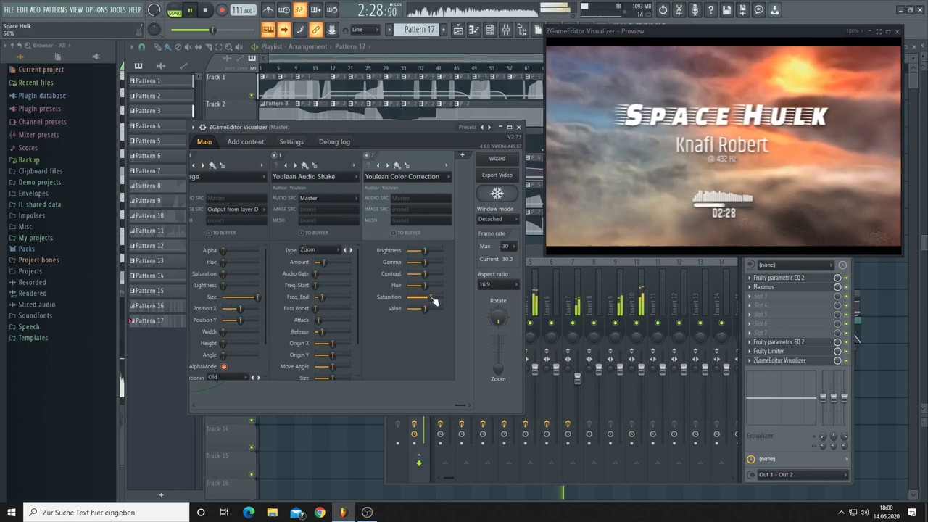
pyautogui.moveTo(428, 309); pyautogui.dragTo(431, 309)
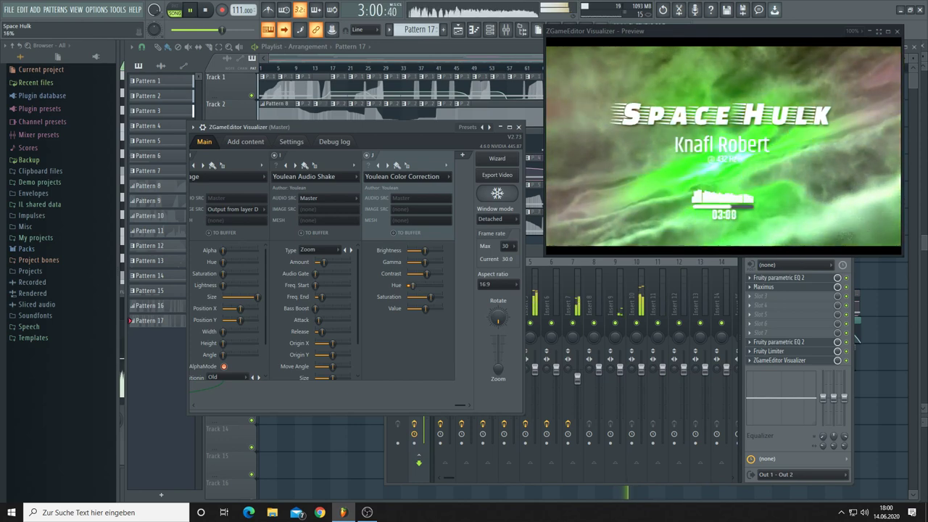
pyautogui.rightClick(412, 286)
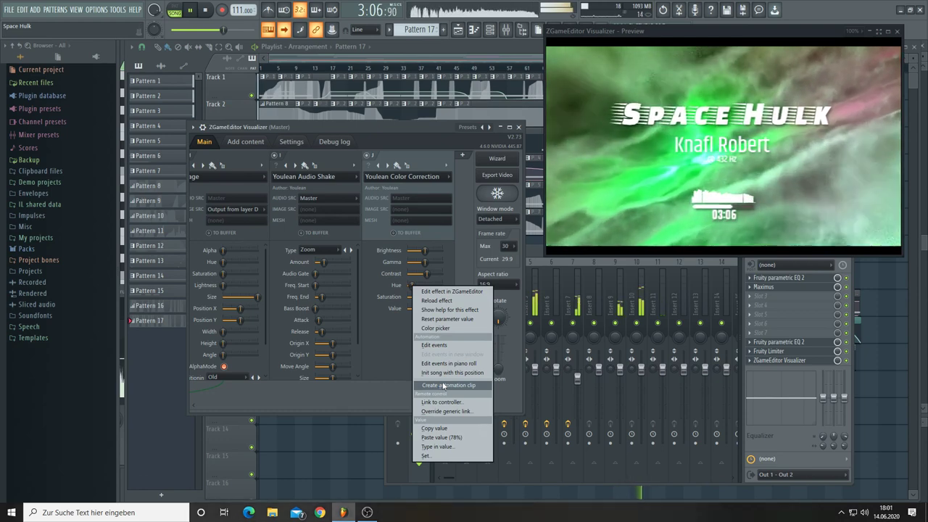
pyautogui.click(380, 337)
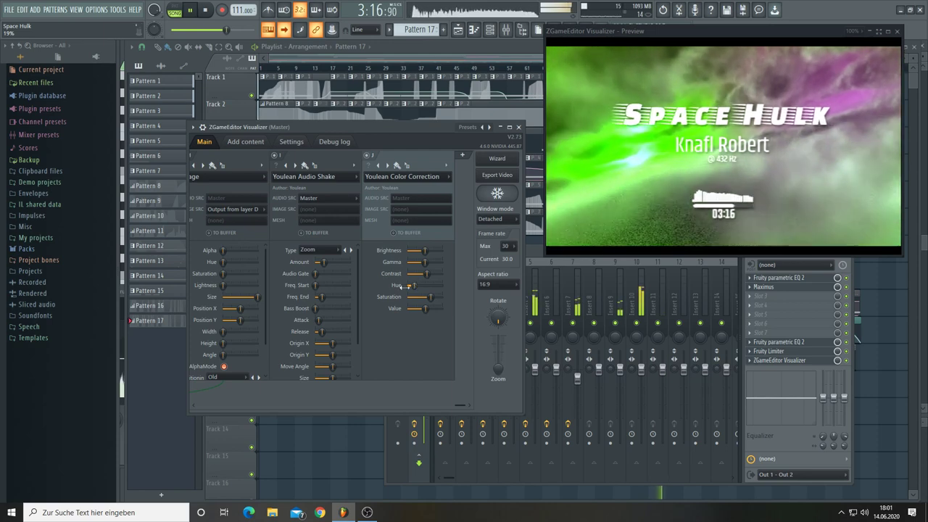
# Save the Space Hulk project and stop the song playback
pyautogui.moveTo(460, 405); pyautogui.dragTo(447, 406)
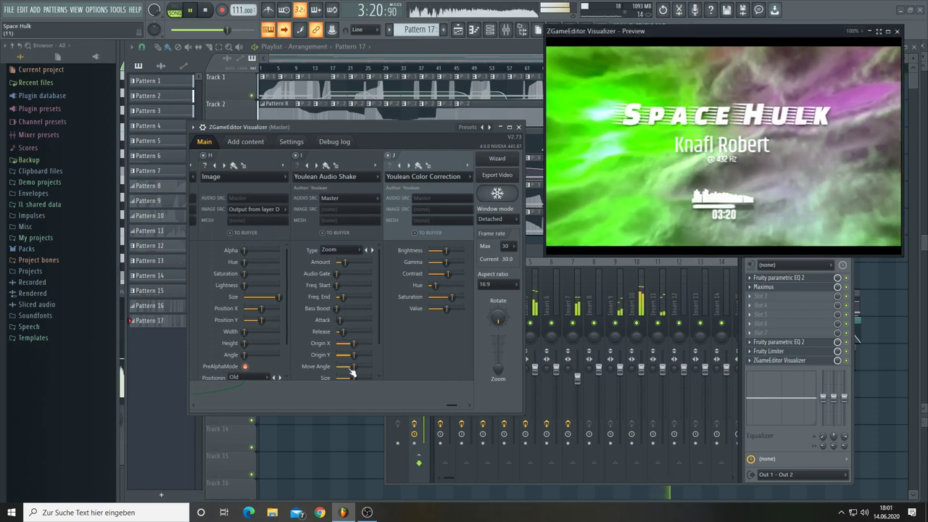
pyautogui.moveTo(448, 404); pyautogui.dragTo(286, 391)
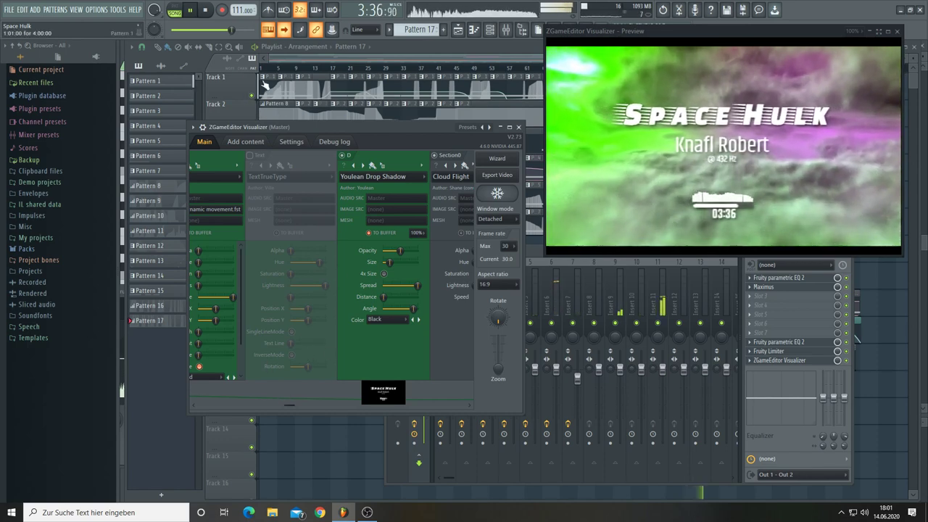
pyautogui.click(9, 10)
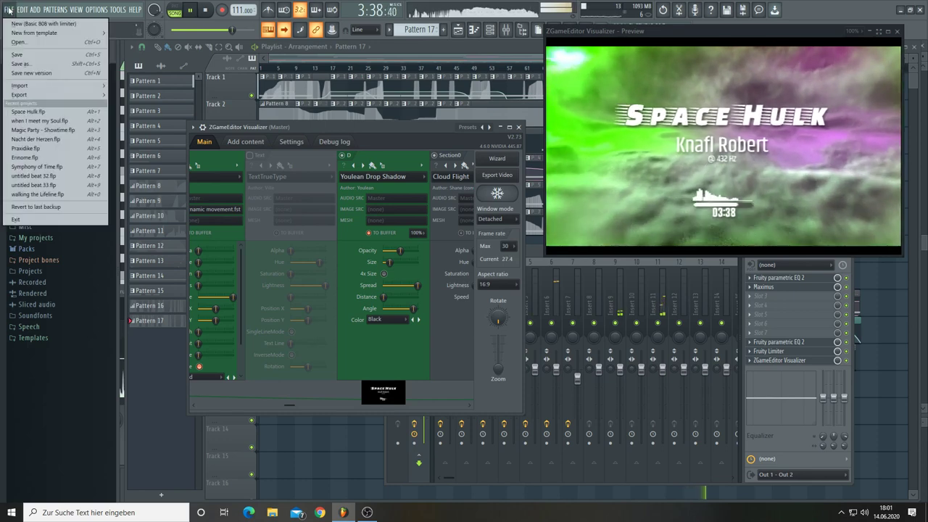
pyautogui.click(19, 56)
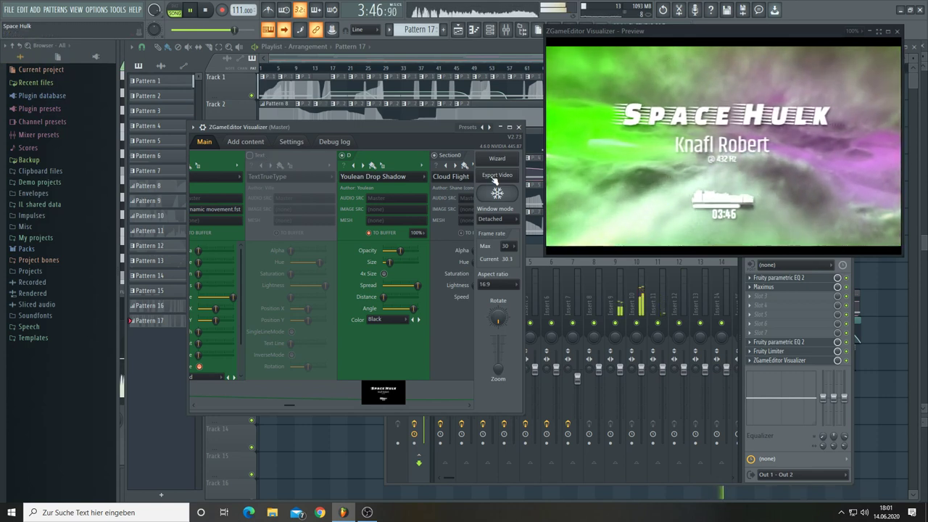
pyautogui.click(207, 12)
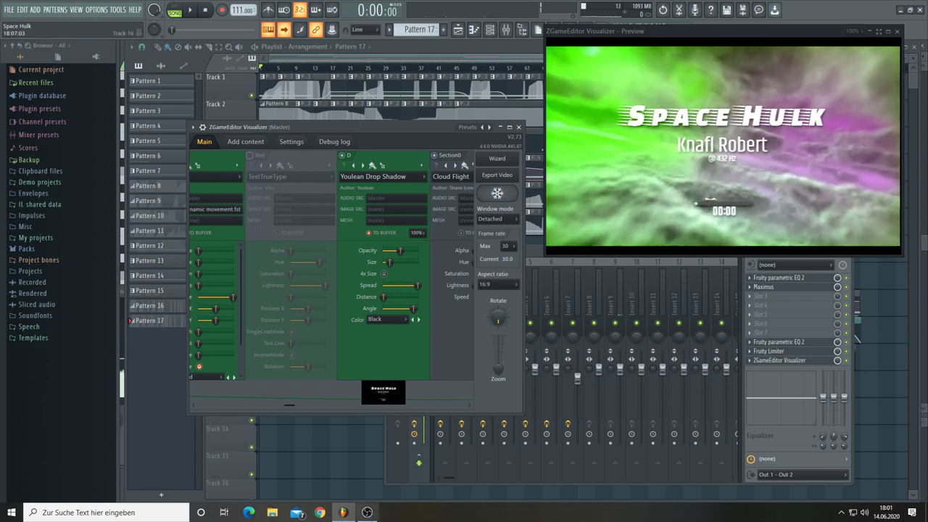
# Check the recording in OBS, return to FL Studio and show the detached visualizer preview in full screen
pyautogui.click(371, 514)
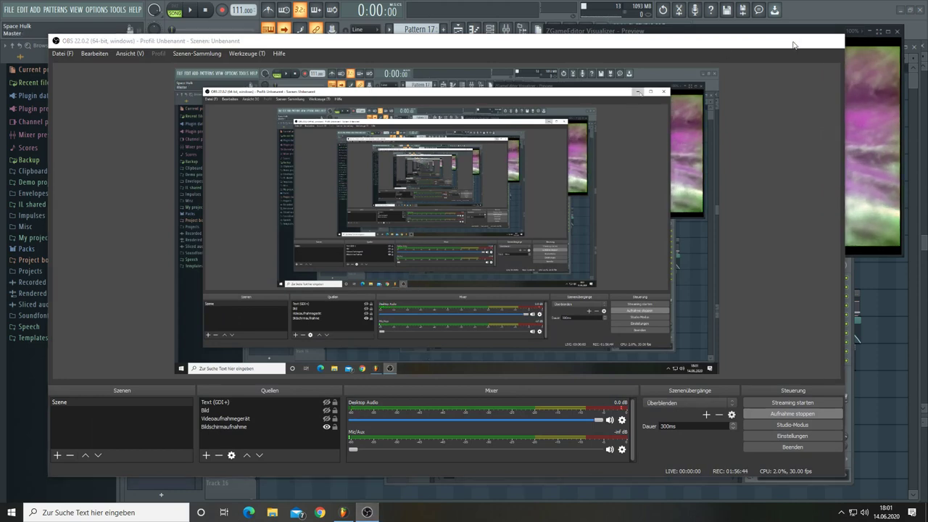
pyautogui.hotkey('alt', 'Tab')
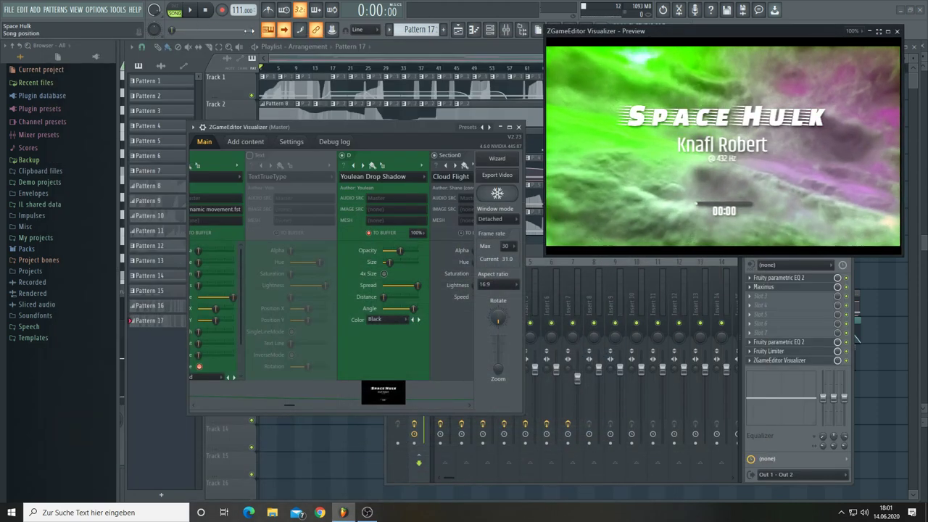
pyautogui.click(883, 33)
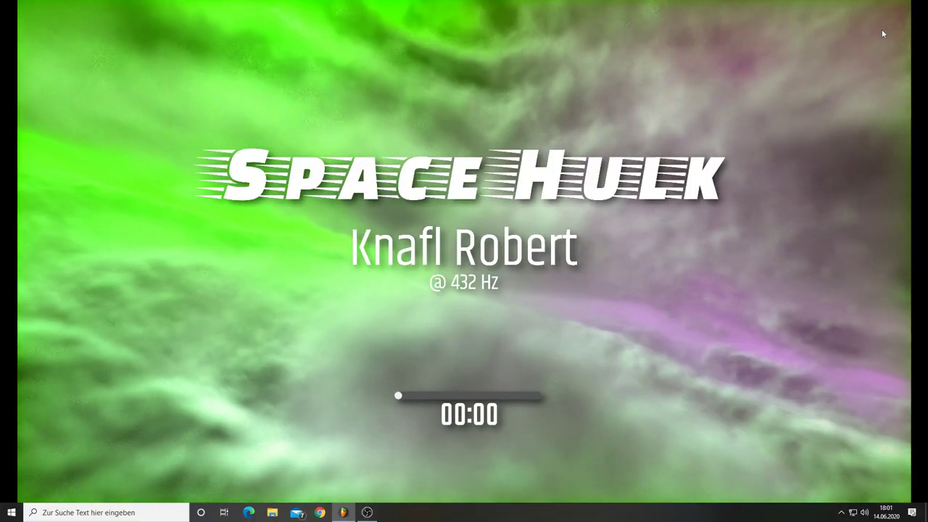